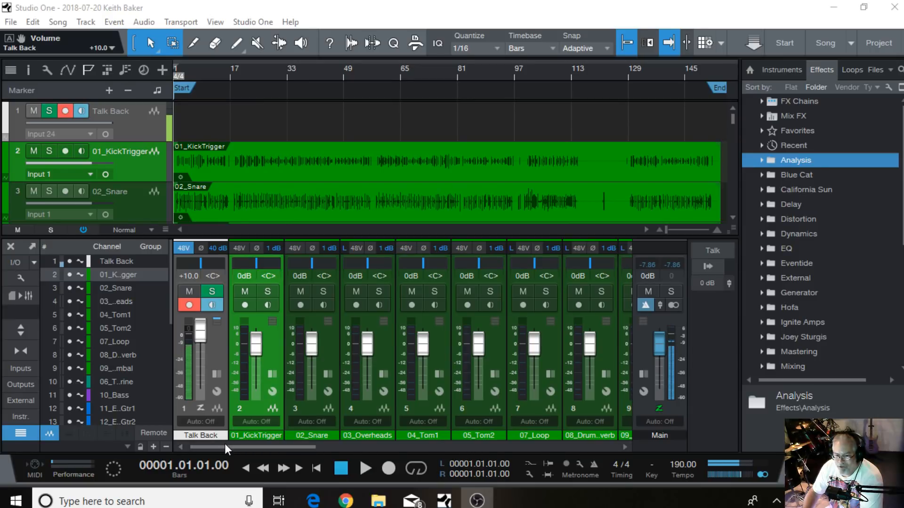
Mute all vocal channels, from 27_BackingVox8 back through 18_LeadVox
left_click_drag(220, 444, 533, 453)
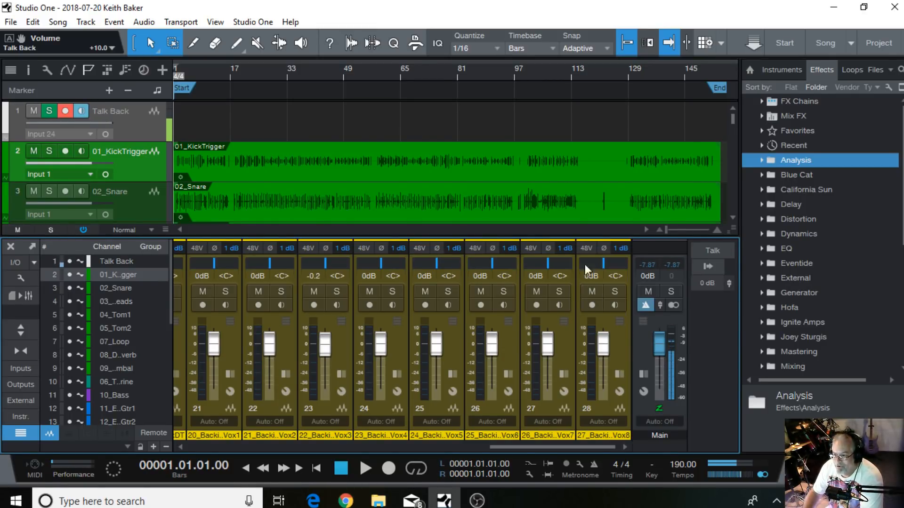
left_click_drag(590, 290, 195, 289)
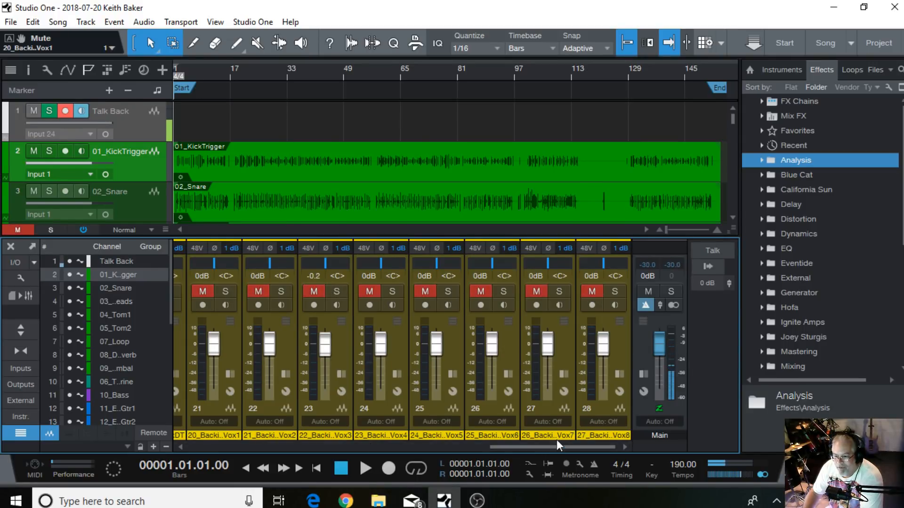
left_click_drag(554, 447, 453, 447)
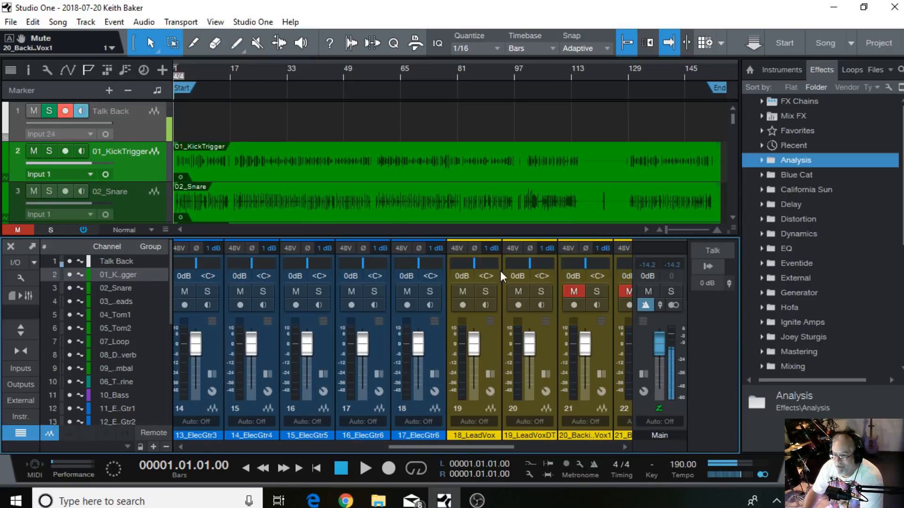
left_click(518, 293)
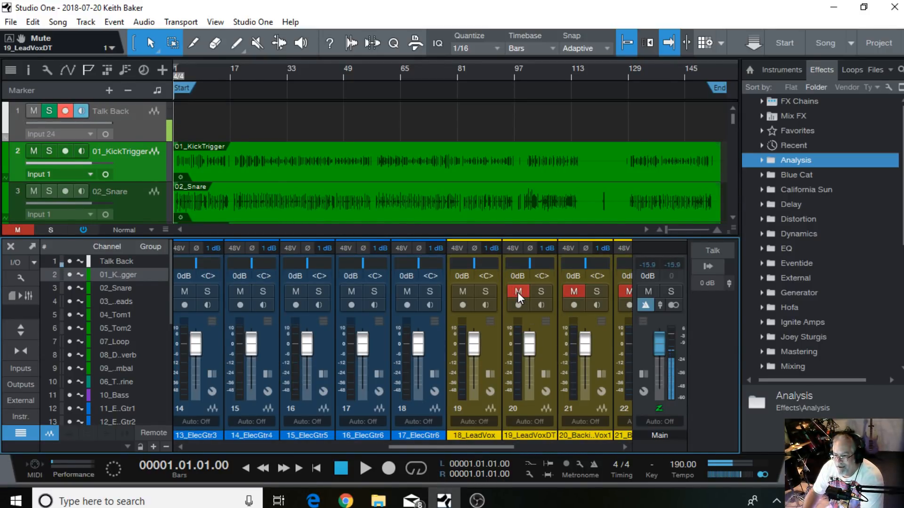
left_click(463, 291)
Mute the channels from 17_ElecGtr6 back through 07_Loop, covering the electric guitars, bass, tambourine, reverse cymbal, drum reverb and loop
left_click(400, 292)
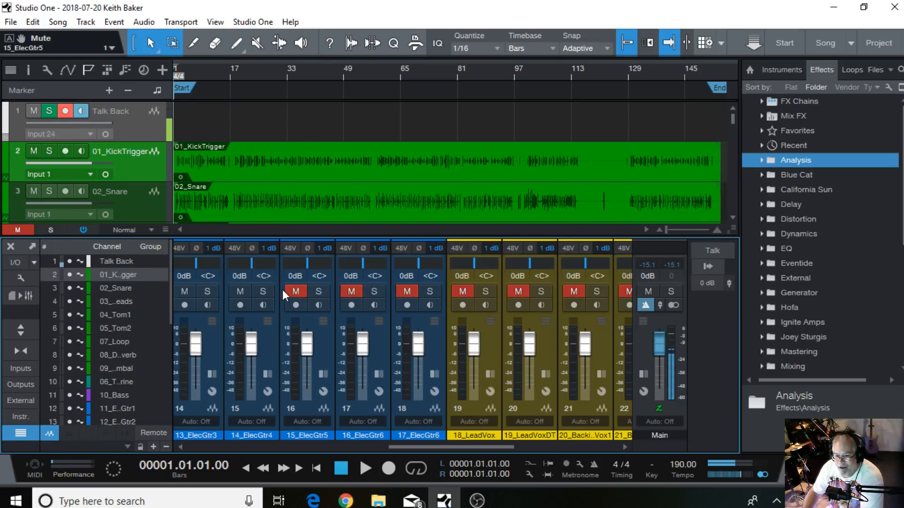
left_click(185, 292)
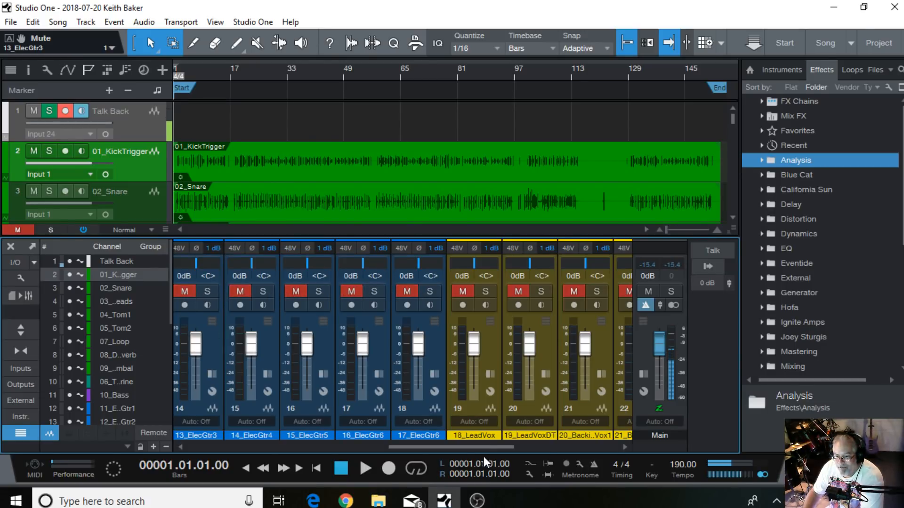
left_click_drag(475, 447, 372, 446)
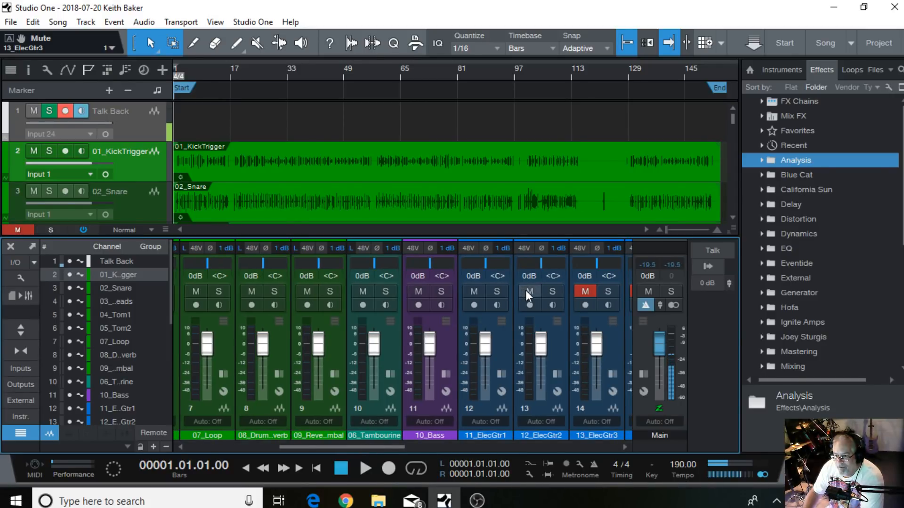
left_click_drag(525, 290, 210, 291)
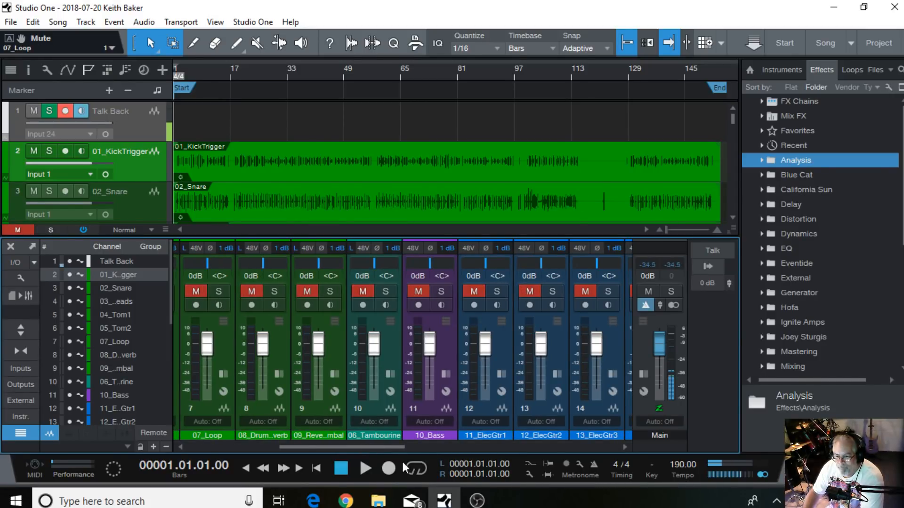
Mute the 05_Tom2, 04_Tom1, 03_Overheads and 02_Snare channels, leaving 01_KickTrigger unmuted
left_click_drag(376, 445, 283, 434)
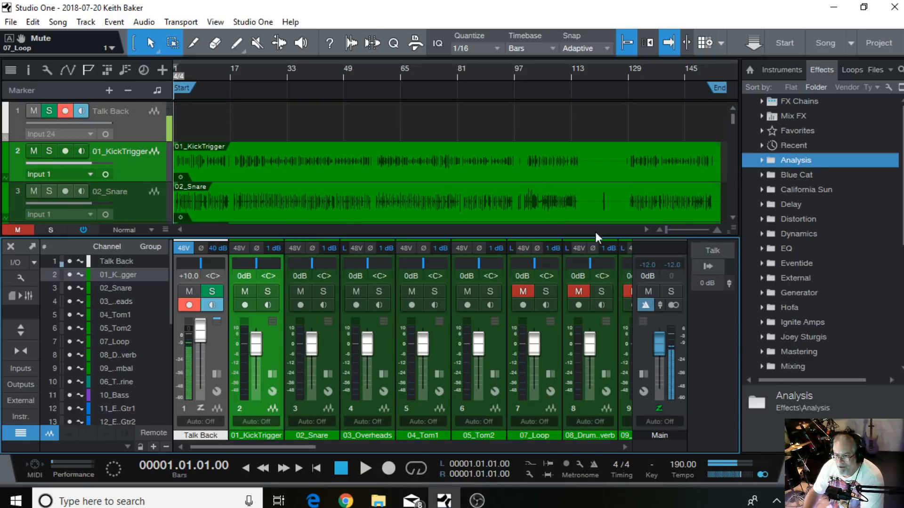
left_click_drag(465, 293, 349, 290)
left_click(293, 293)
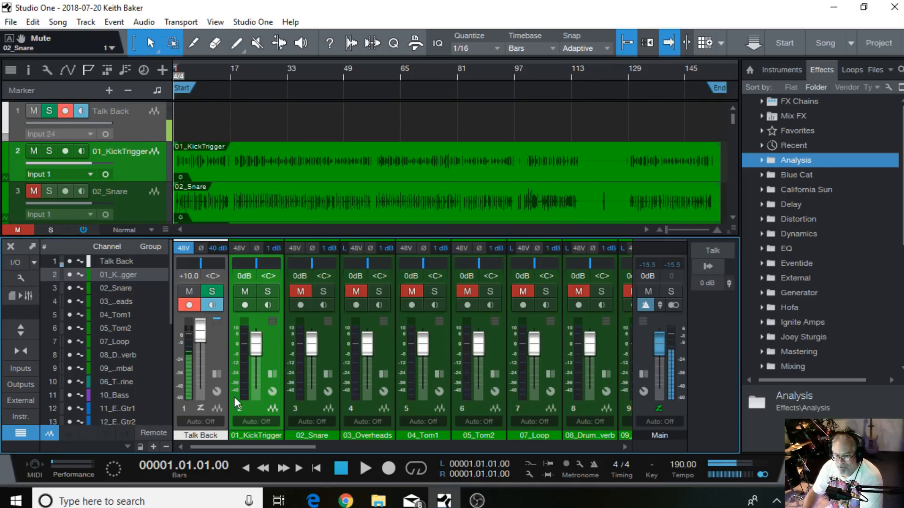
Expand the 01_KickTrigger mixer channel, play the kick track by itself, and return the playhead to the song start
mouse_move(241, 397)
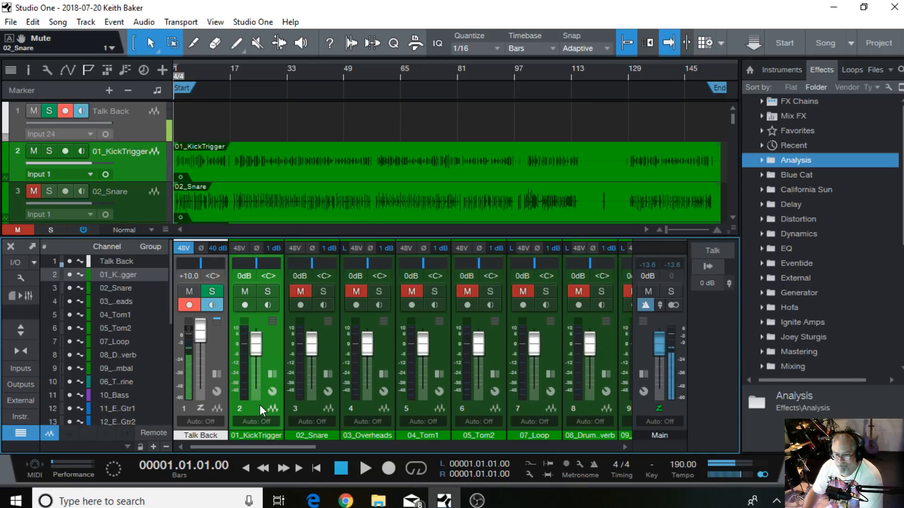
left_click(259, 405)
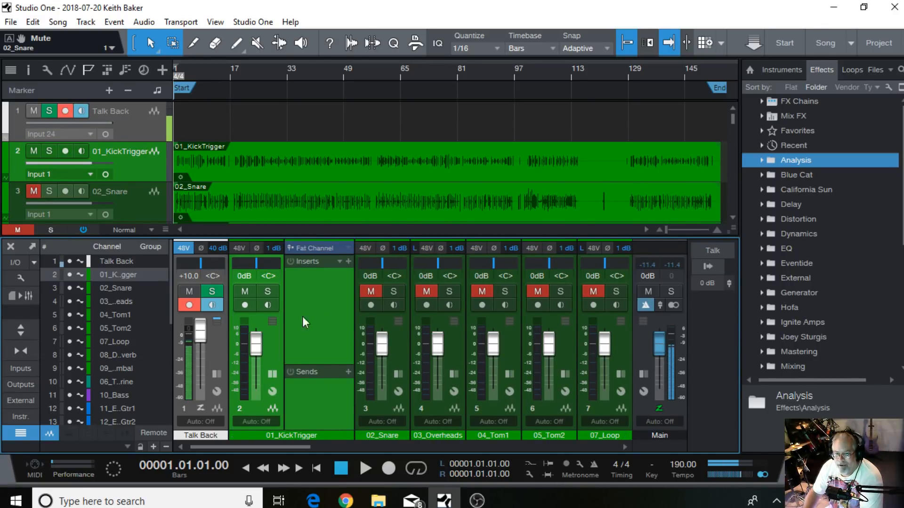
left_click(364, 468)
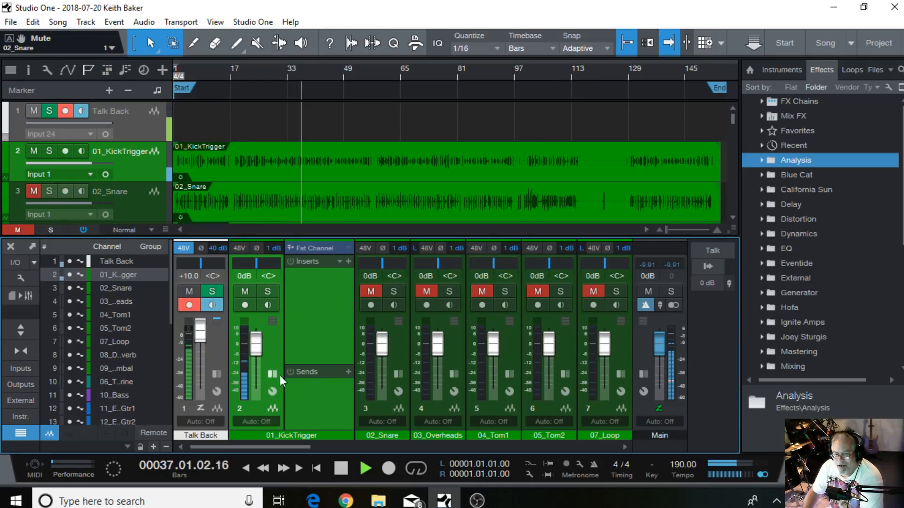
left_click(340, 469)
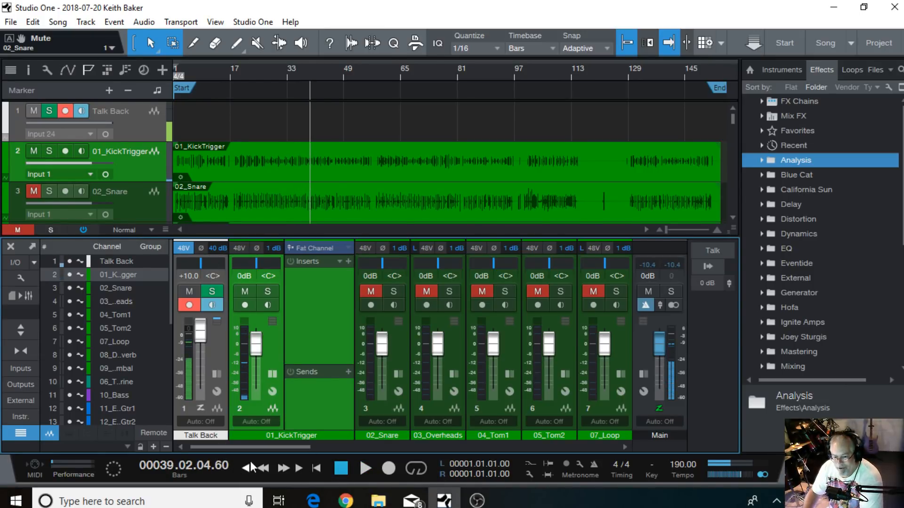
left_click(245, 467)
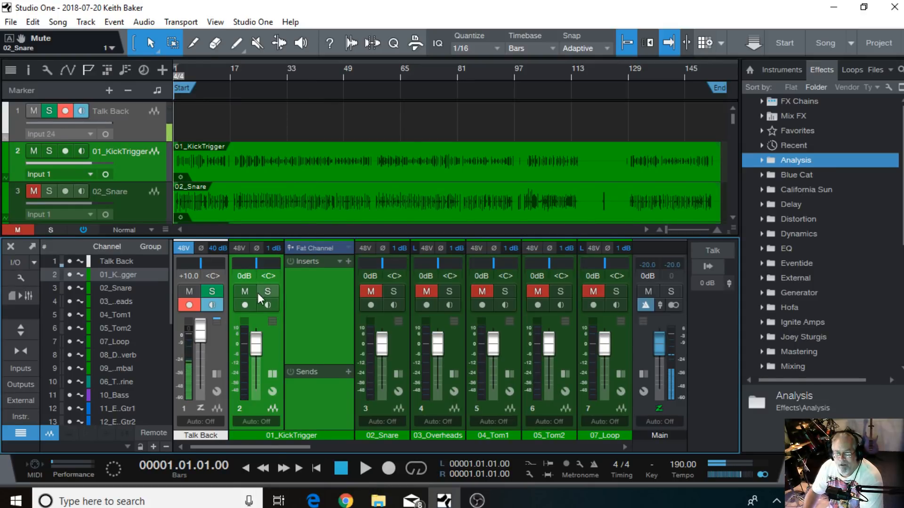
Add one instrument track named "drums 2" directly below 01_KickTrigger
left_click(132, 171)
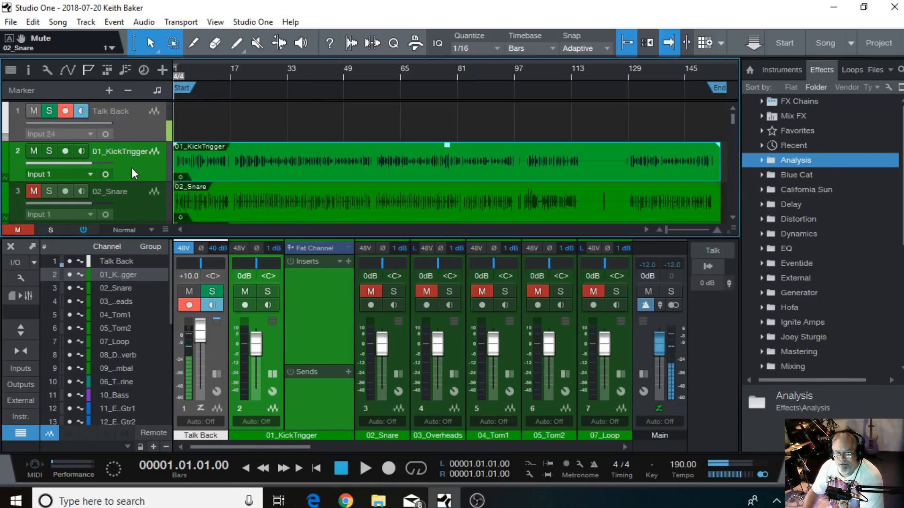
left_click(161, 69)
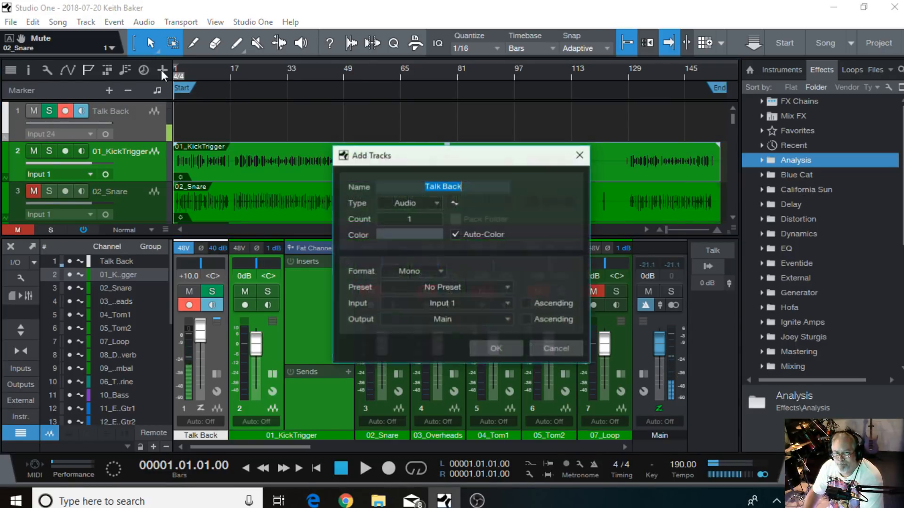
left_click(437, 203)
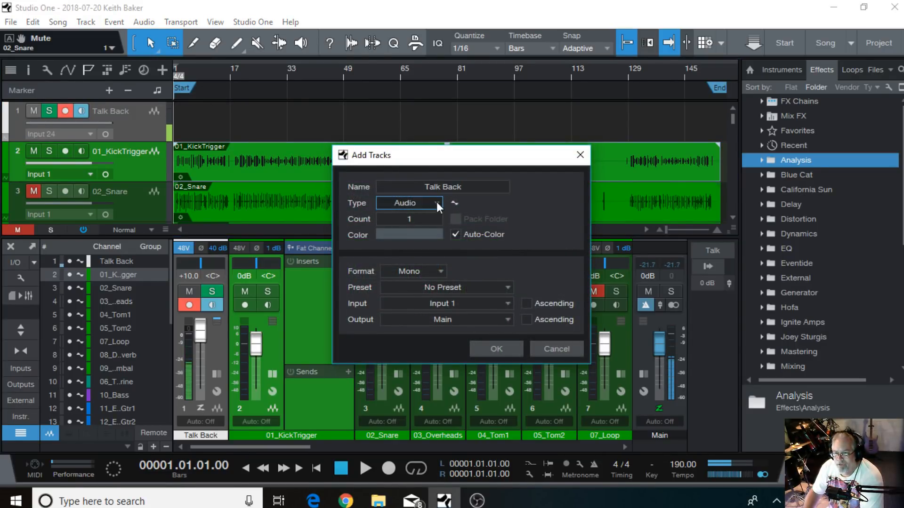
left_click(417, 231)
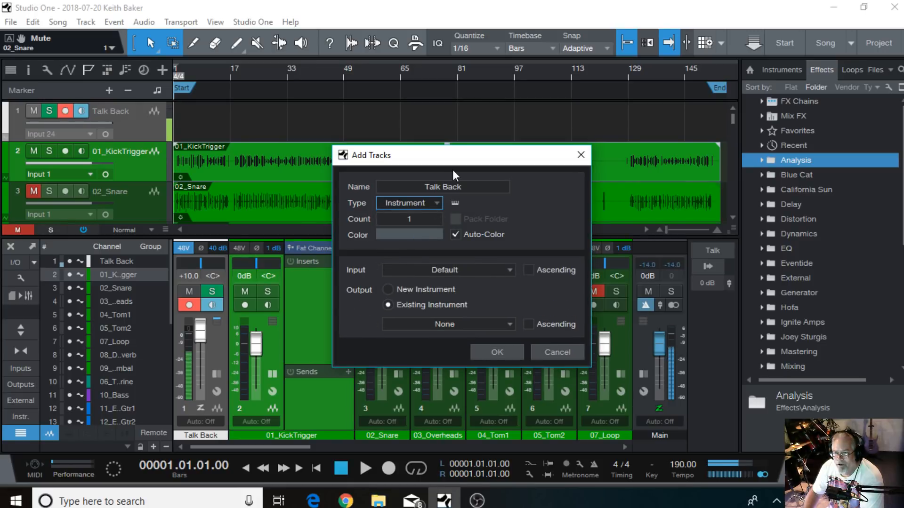
left_click(446, 187)
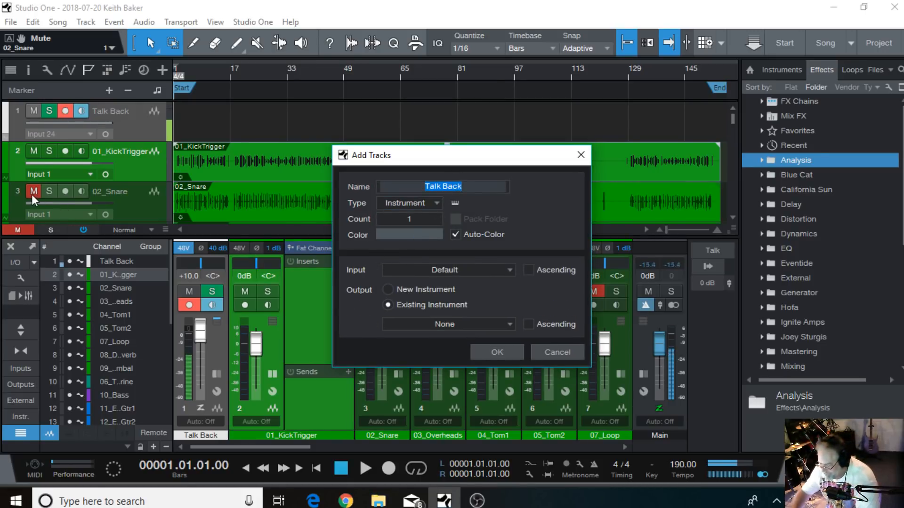
type("dr")
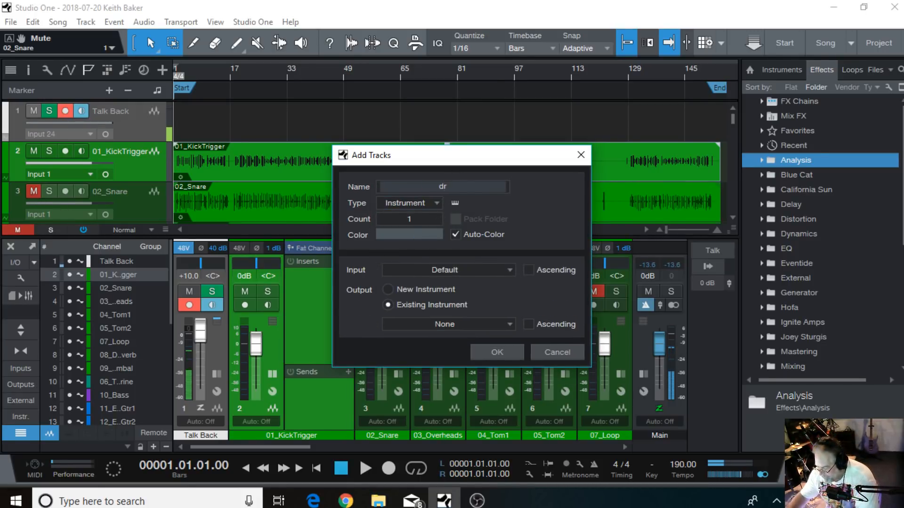
type("ums")
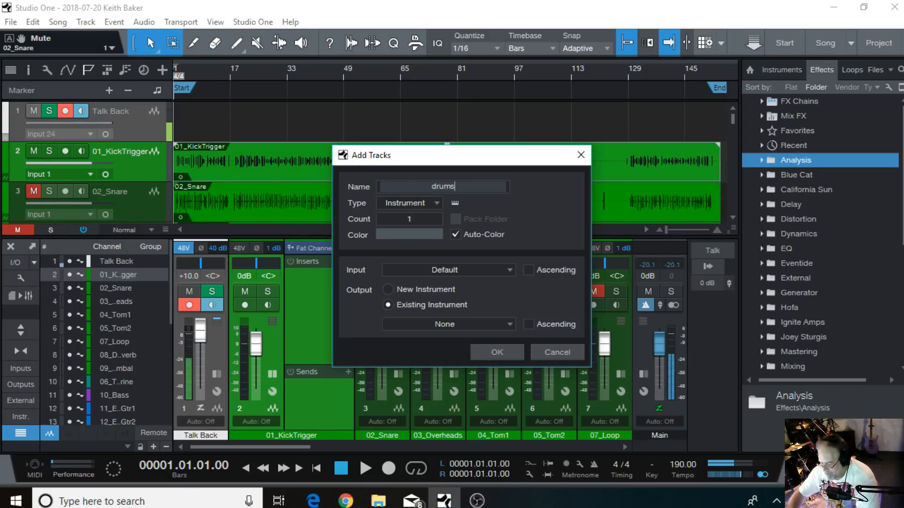
type(" 2")
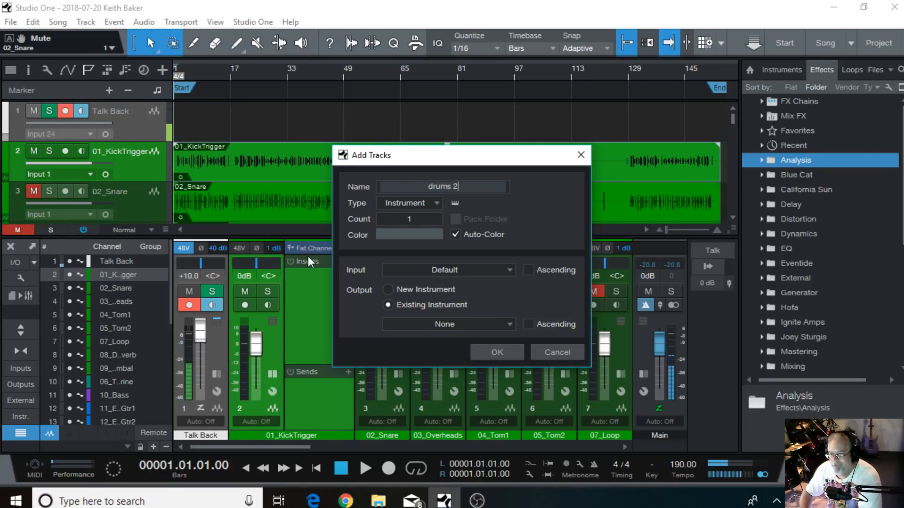
left_click(496, 352)
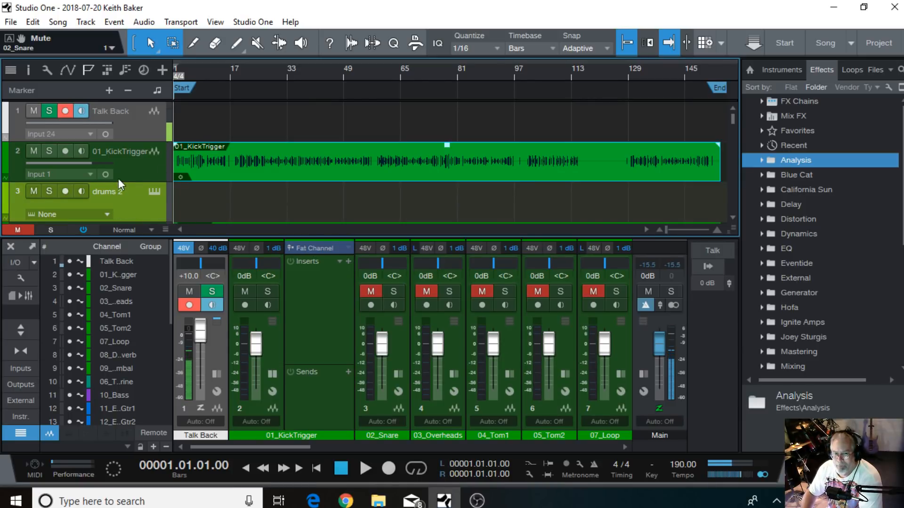
Load the MT-PowerDrumKit instrument onto the drums 2 track
scroll(119, 181, "down", 2)
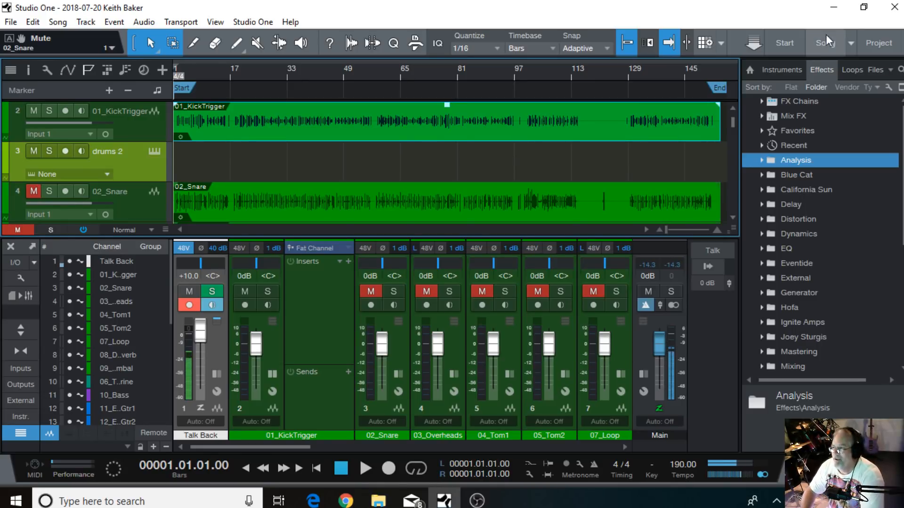
left_click(781, 71)
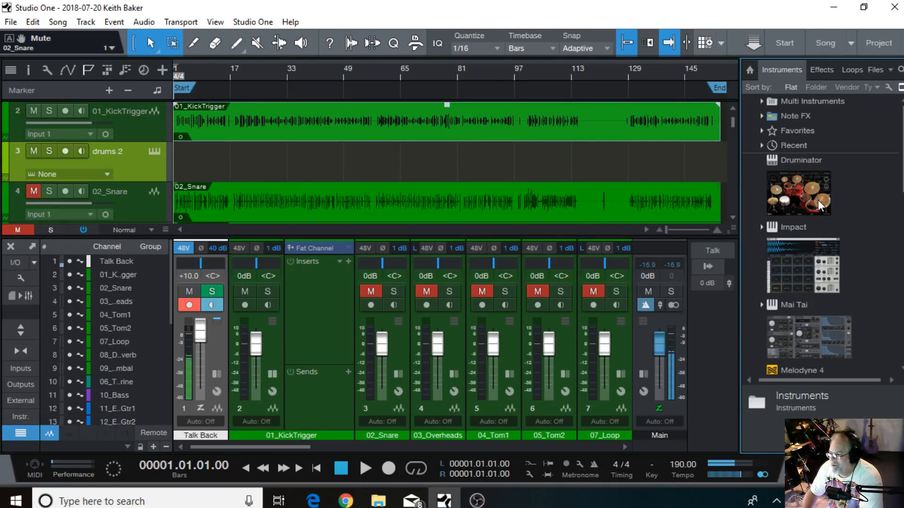
scroll(818, 200, "down", 3)
scroll(818, 200, "down", 1)
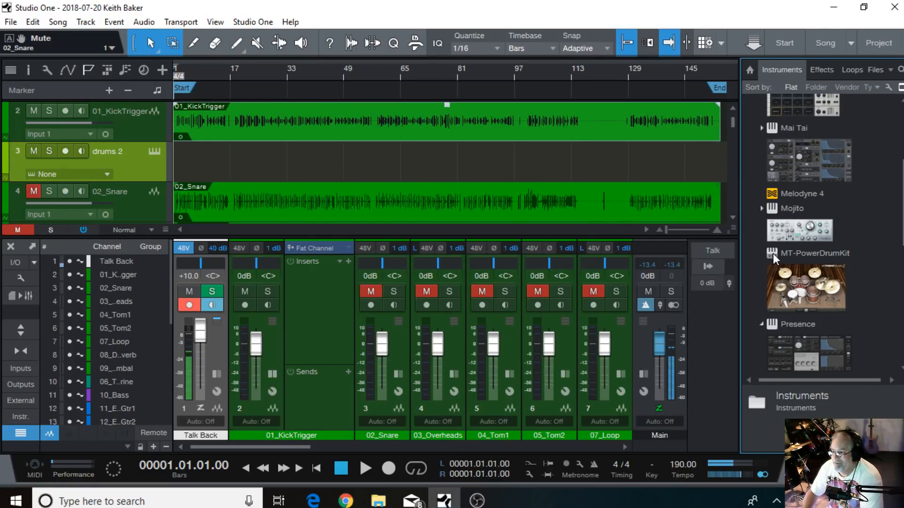
left_click(773, 254)
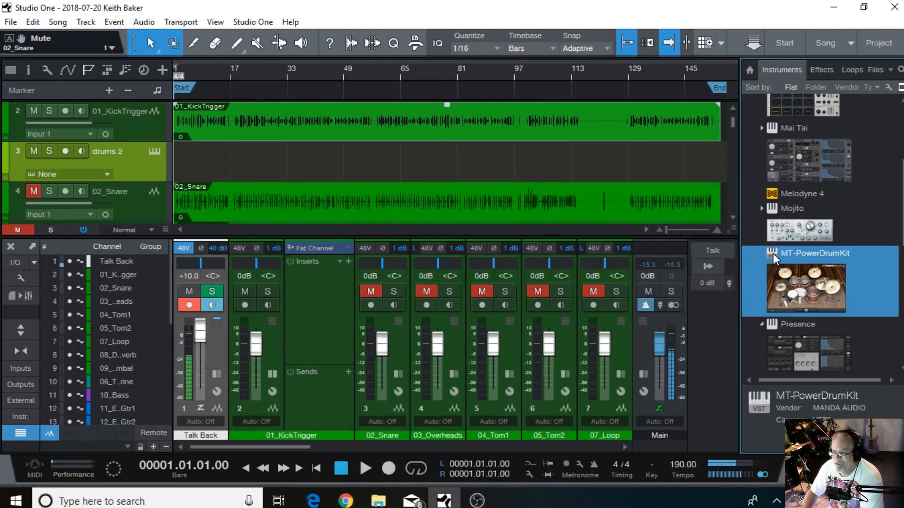
left_click_drag(773, 253, 385, 162)
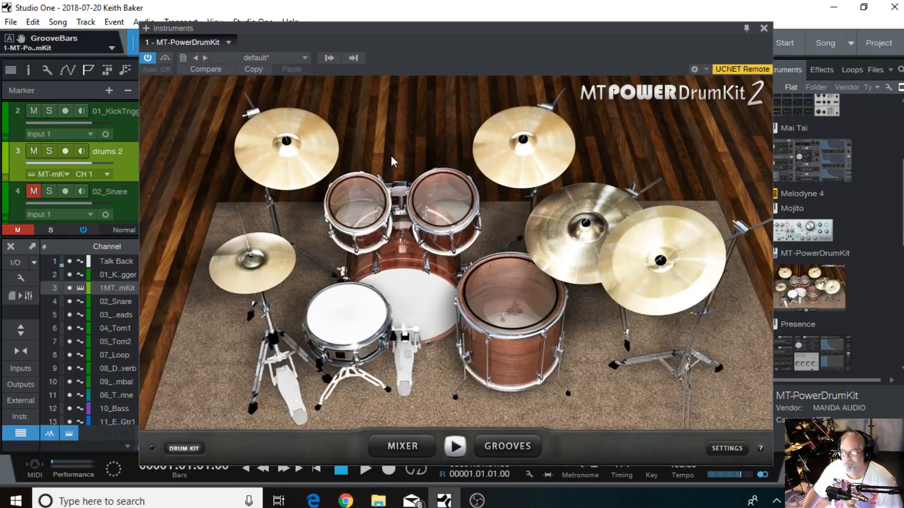
Audition the snare and tom sounds in MT-PowerDrumKit and close the instrument window
left_click(346, 316)
left_click(352, 200)
left_click(438, 216)
left_click(502, 326)
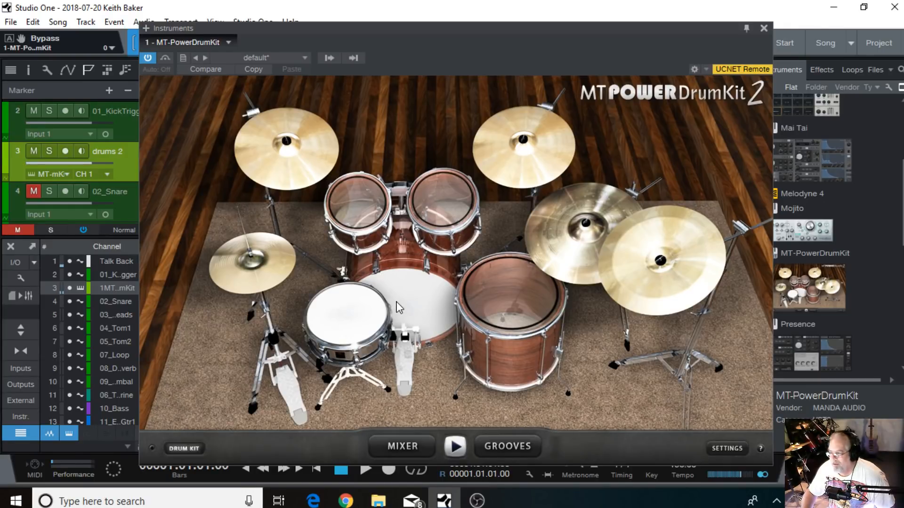
left_click(763, 28)
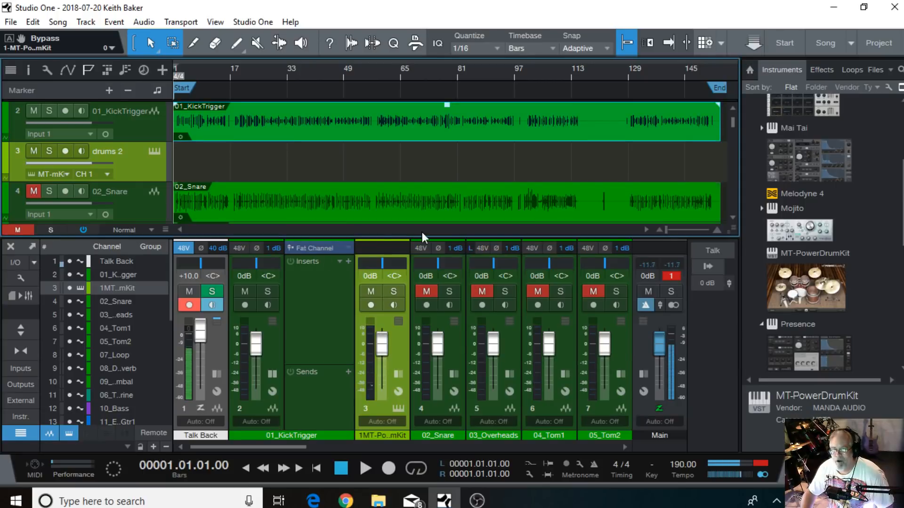
Extract the groove from the 01_KickTrigger audio event with the quantize settings in Groove mode
left_click(109, 113)
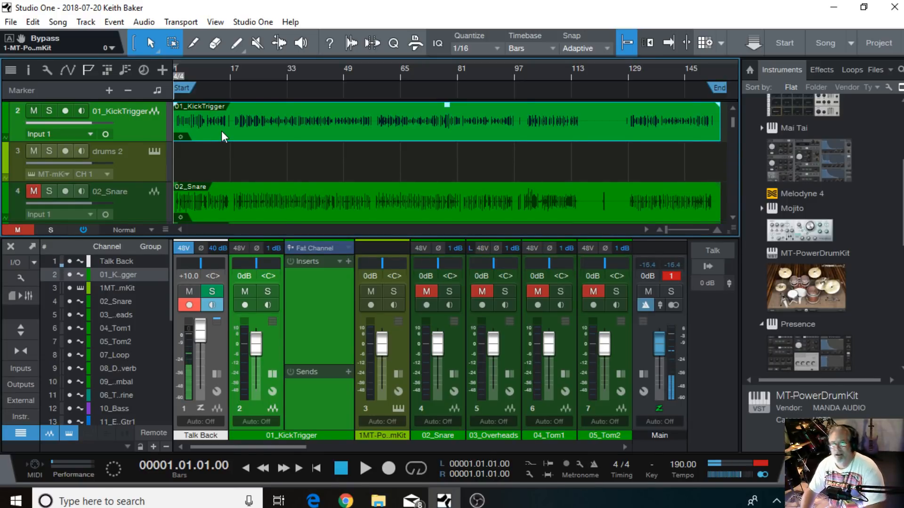
left_click(395, 44)
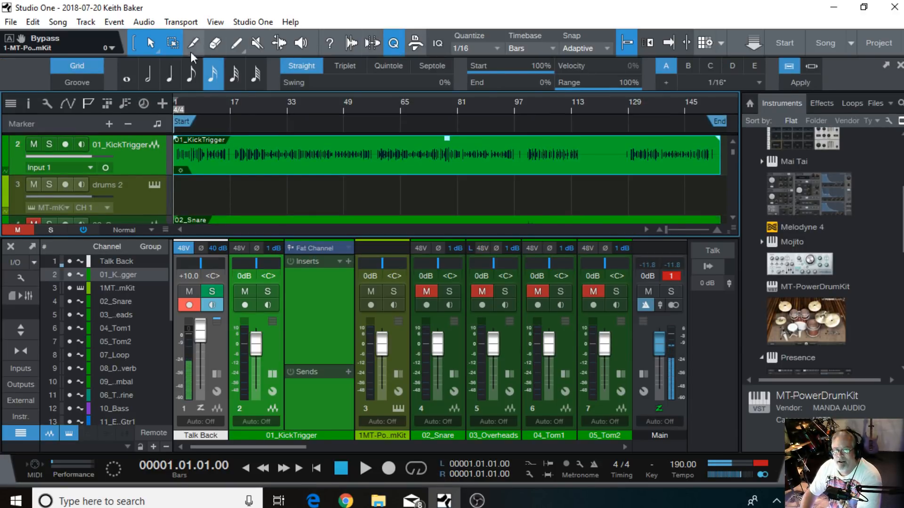
left_click(77, 83)
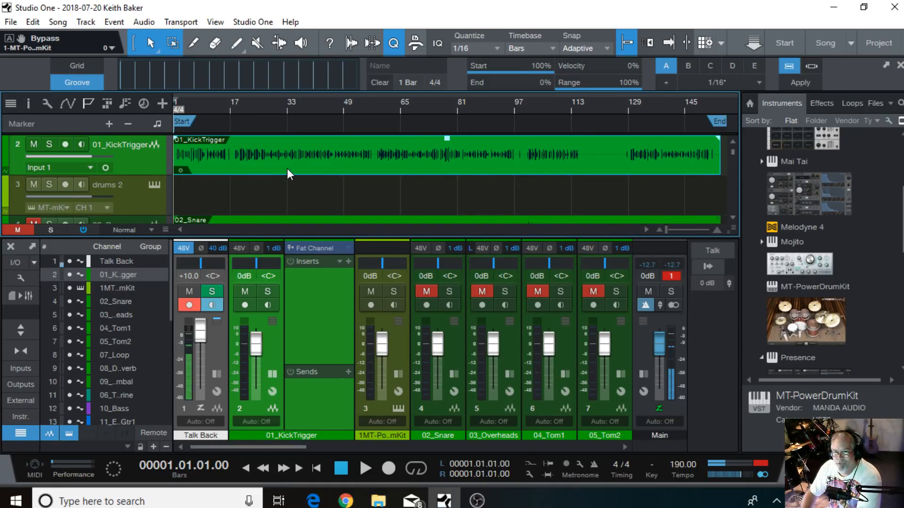
left_click_drag(289, 170, 218, 73)
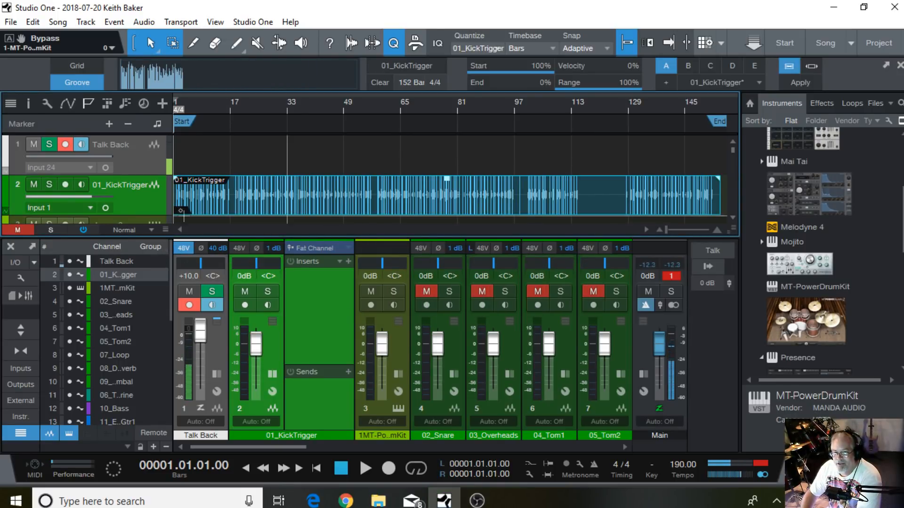
Examine the detected transients of the 01_KickTrigger event around bars 37 to 47
left_click(305, 113)
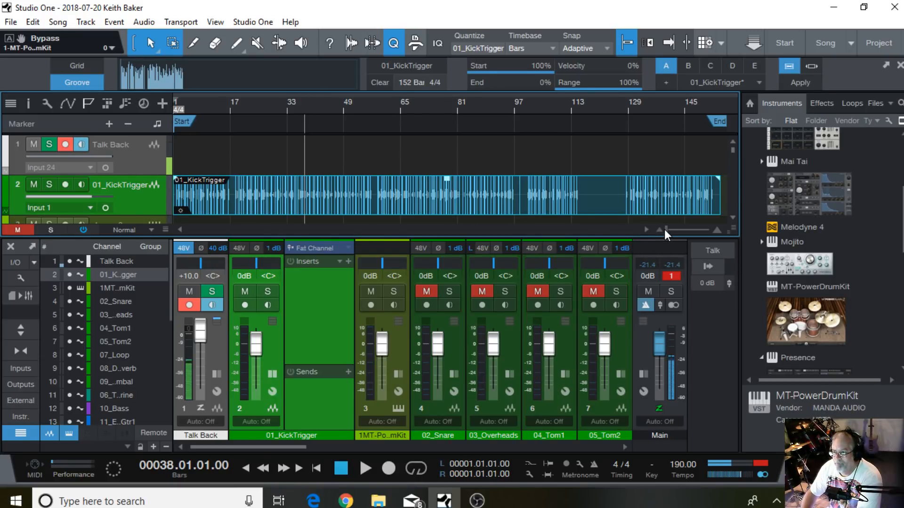
left_click_drag(665, 230, 678, 233)
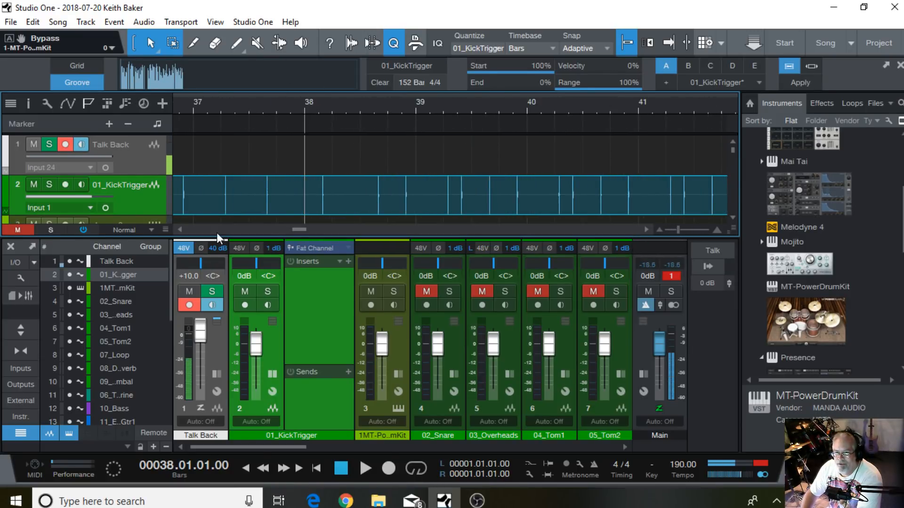
left_click_drag(304, 228, 320, 227)
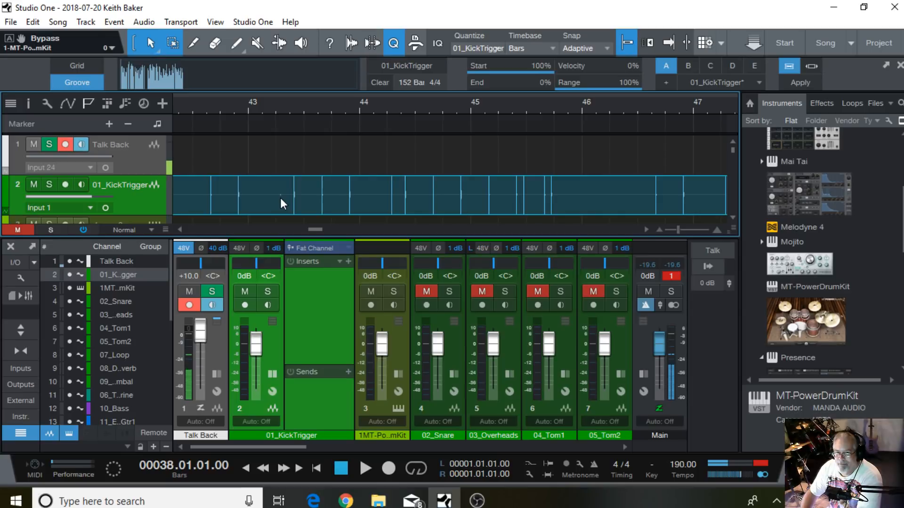
scroll(280, 198, "down", 5)
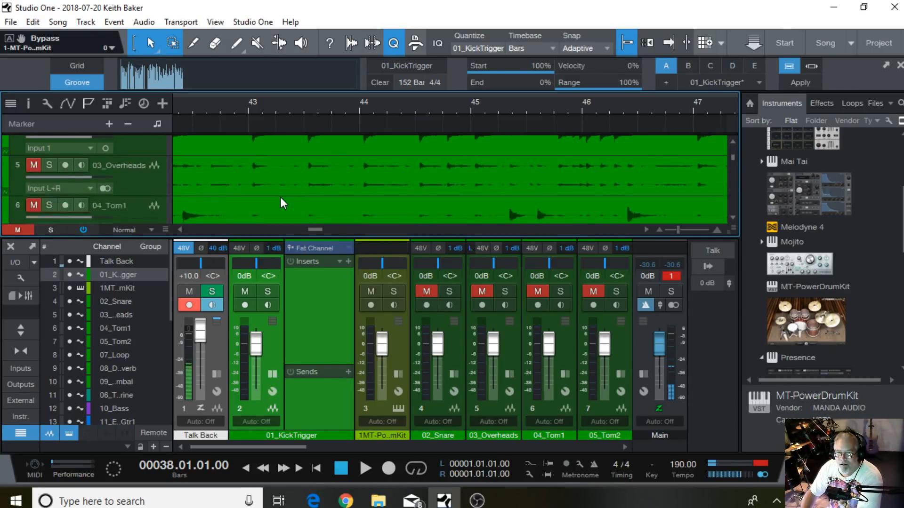
scroll(282, 204, "down", 2)
scroll(281, 204, "up", 4)
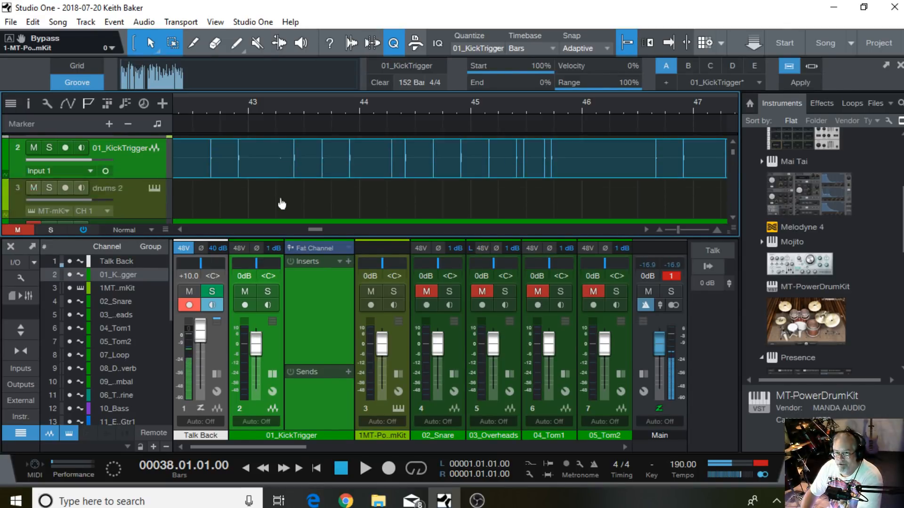
scroll(281, 203, "up", 1)
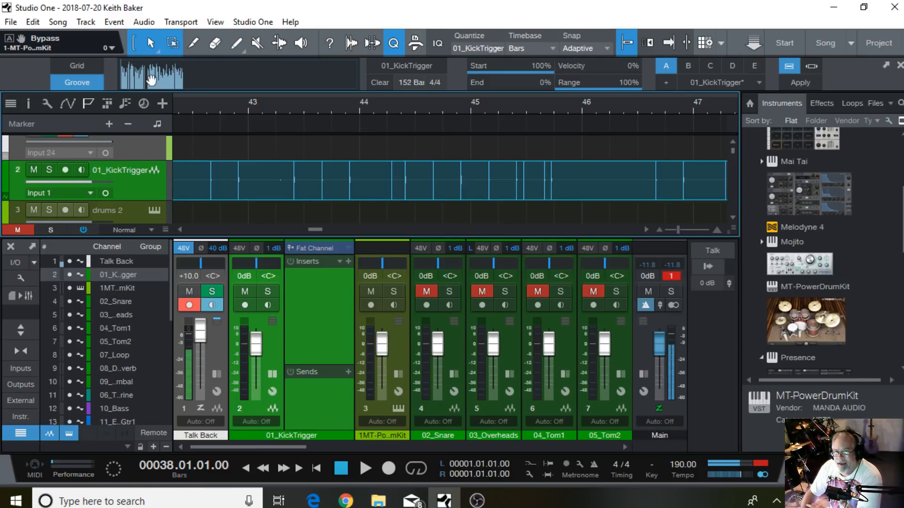
Place the extracted 01_KickTrigger groove on the drums 2 track at the song start and look along the resulting note part
scroll(227, 109, "down", 2)
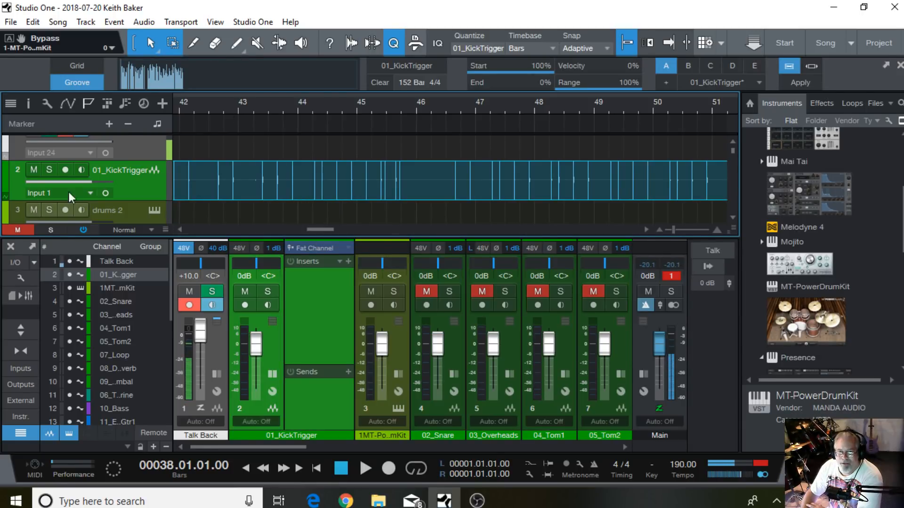
scroll(113, 185, "down", 2)
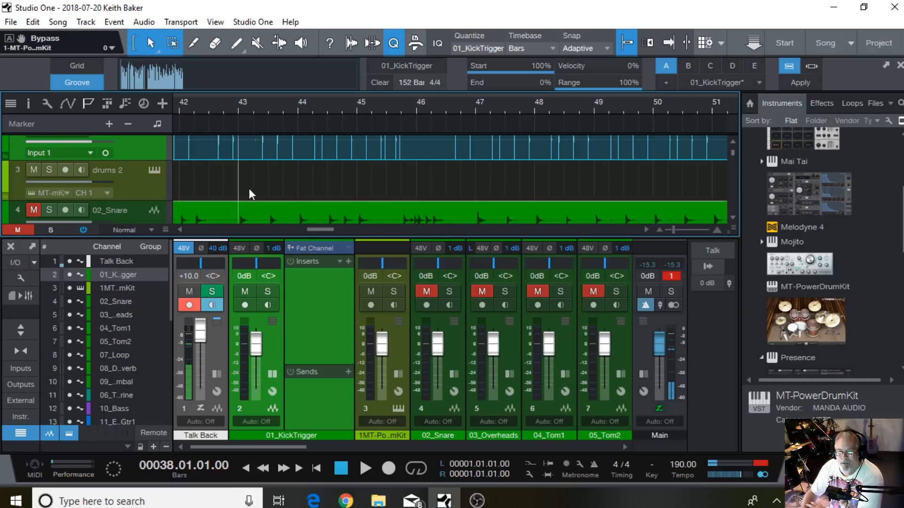
left_click_drag(312, 229, 171, 222)
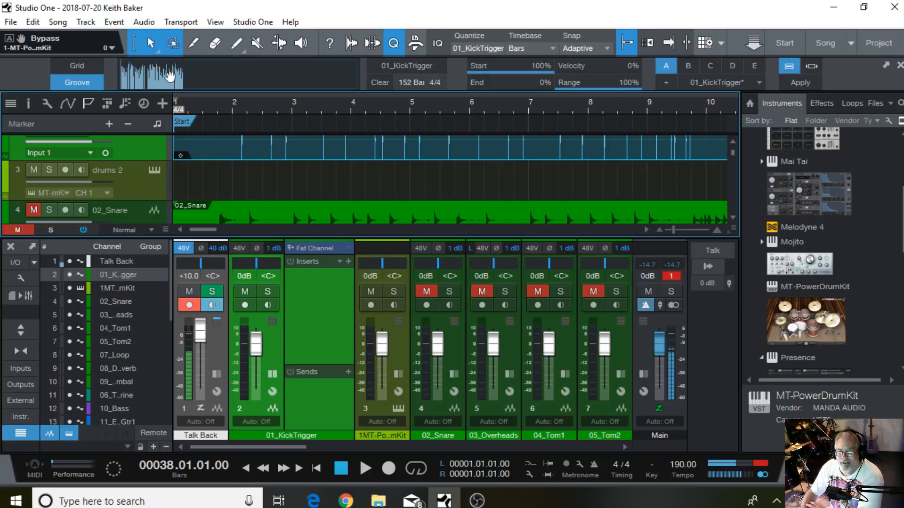
left_click_drag(169, 75, 191, 189)
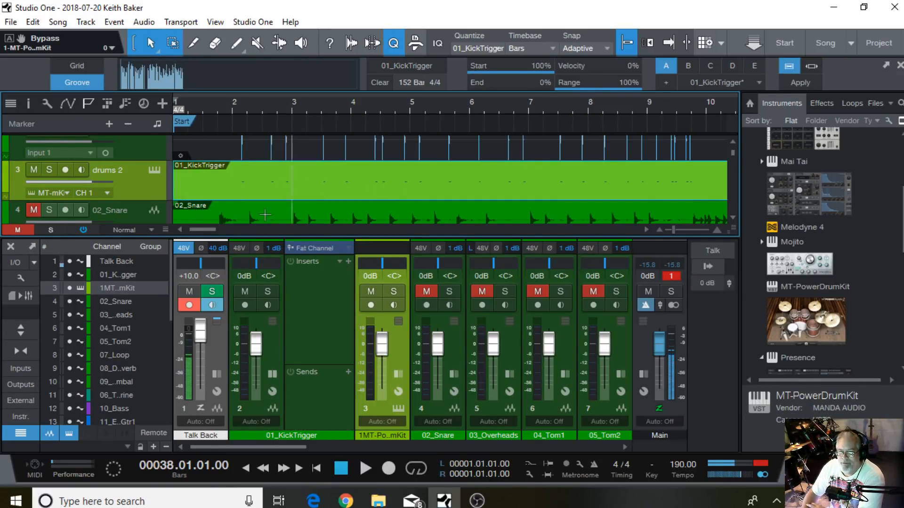
left_click_drag(203, 230, 291, 229)
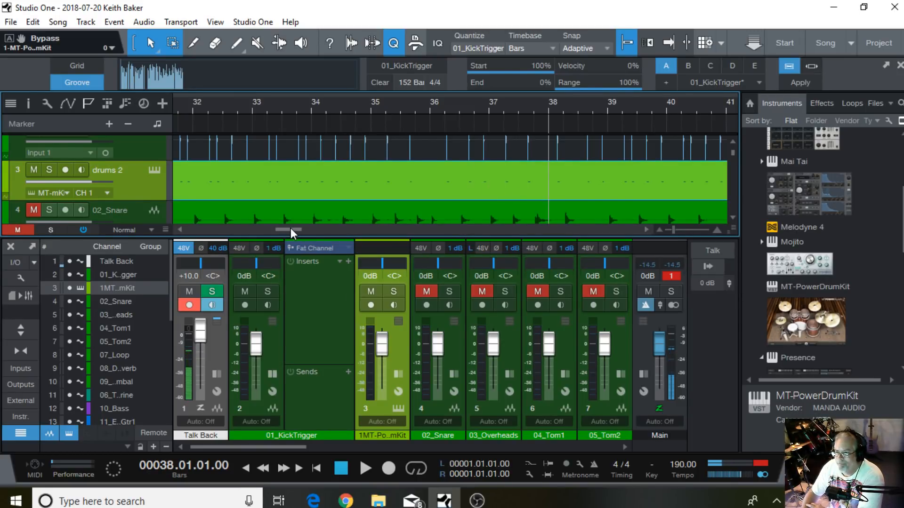
left_click_drag(291, 230, 171, 233)
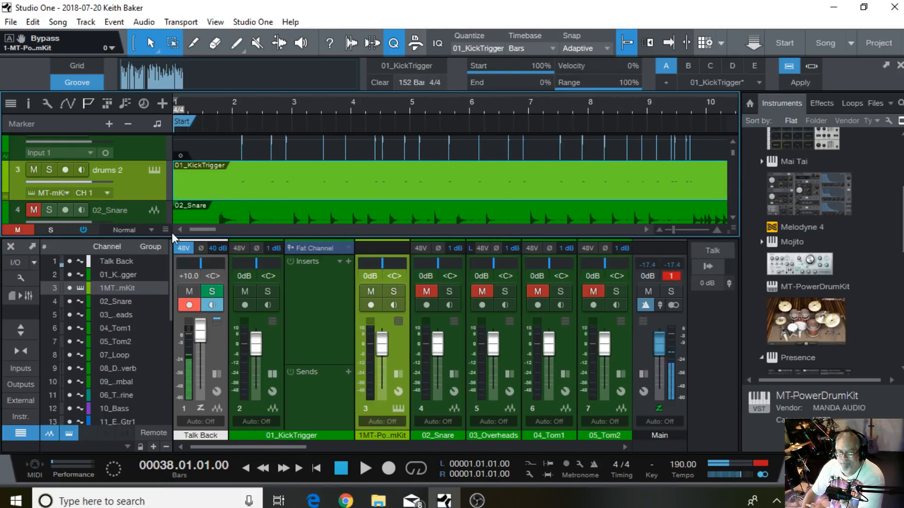
Mute the original 01_KickTrigger audio track
scroll(85, 189, "up", 2)
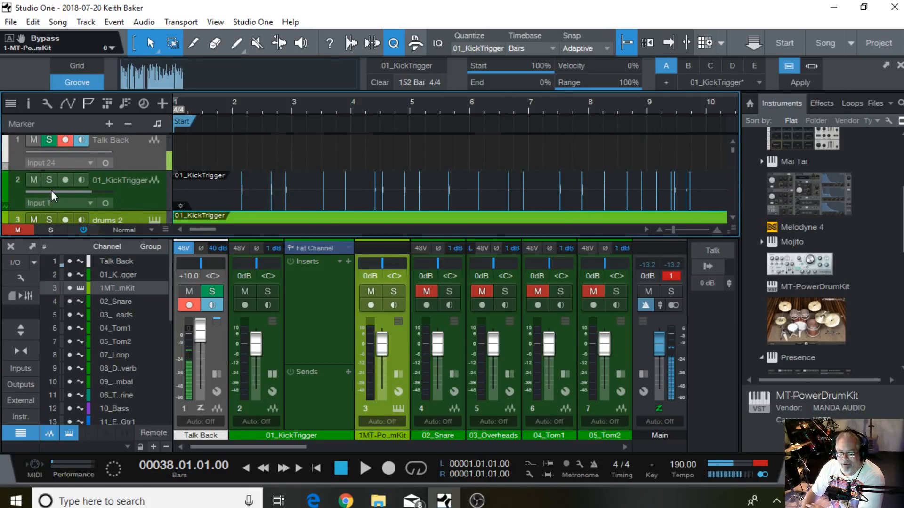
left_click(131, 190)
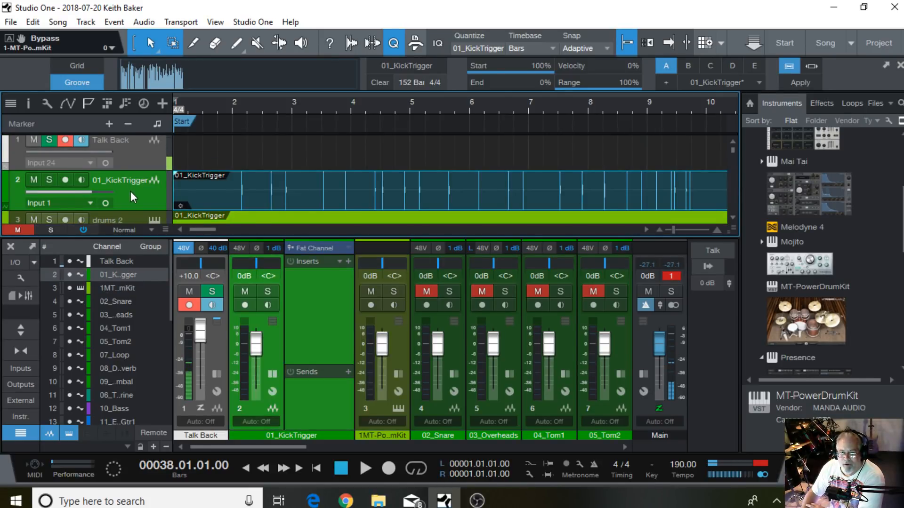
left_click(49, 180)
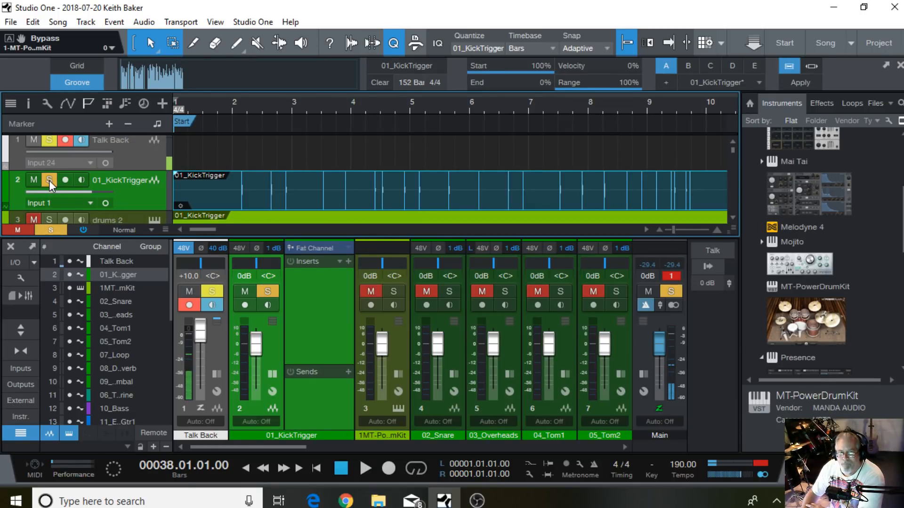
scroll(154, 188, "down", 2)
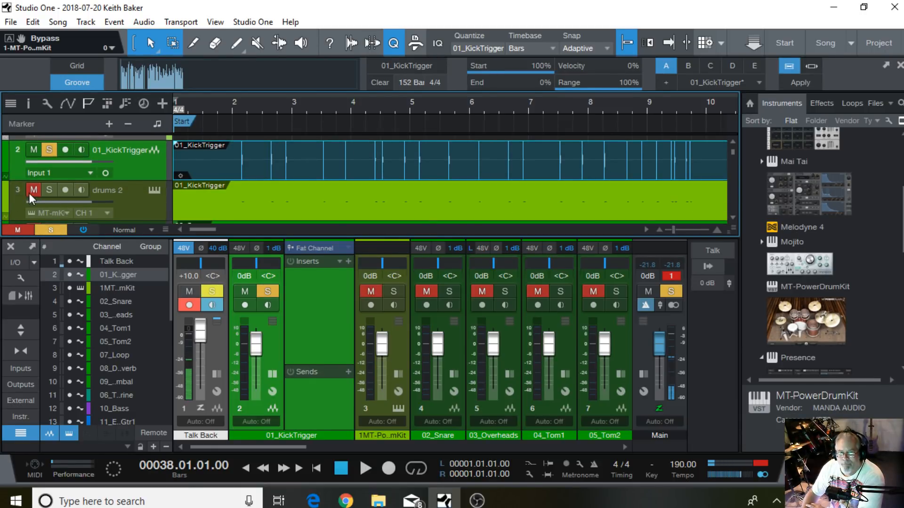
left_click(34, 150)
scroll(237, 181, "up", 1)
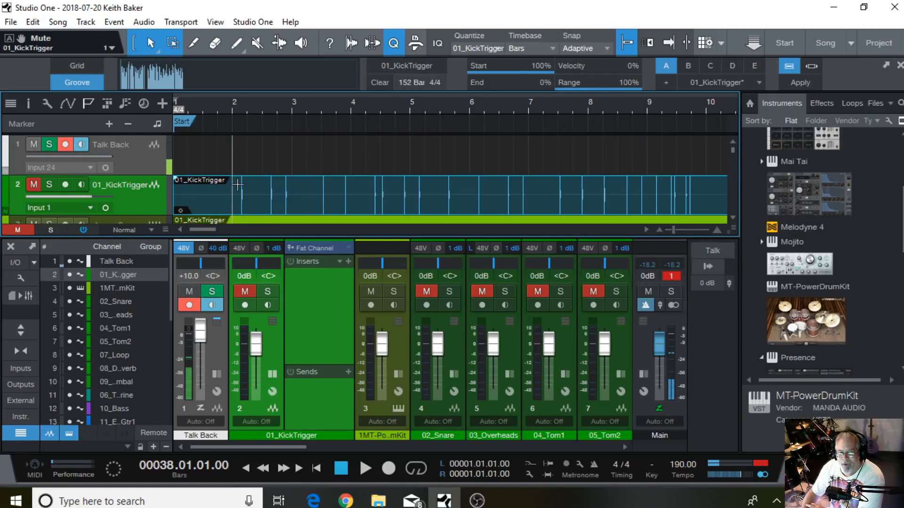
Solo the drums 2 track and play back a few bars from bar 1, beat 4
scroll(237, 184, "down", 2)
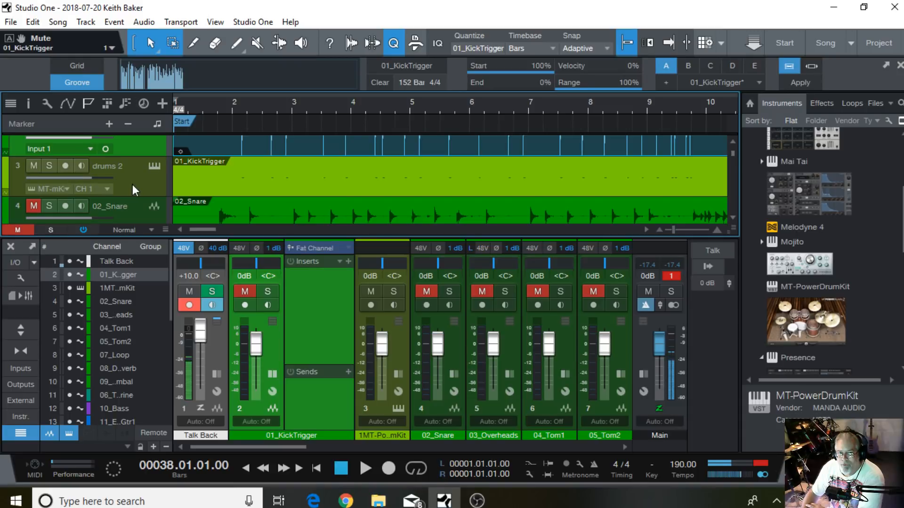
left_click(48, 166)
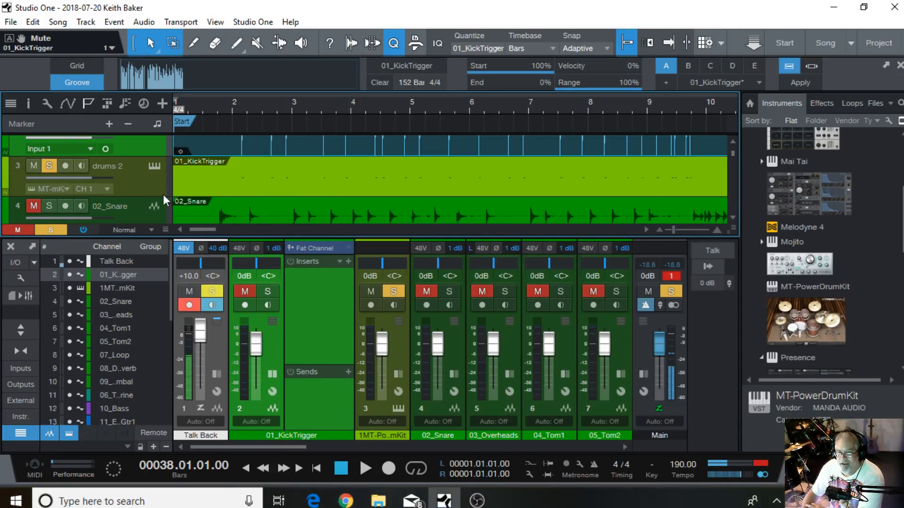
left_click(215, 115)
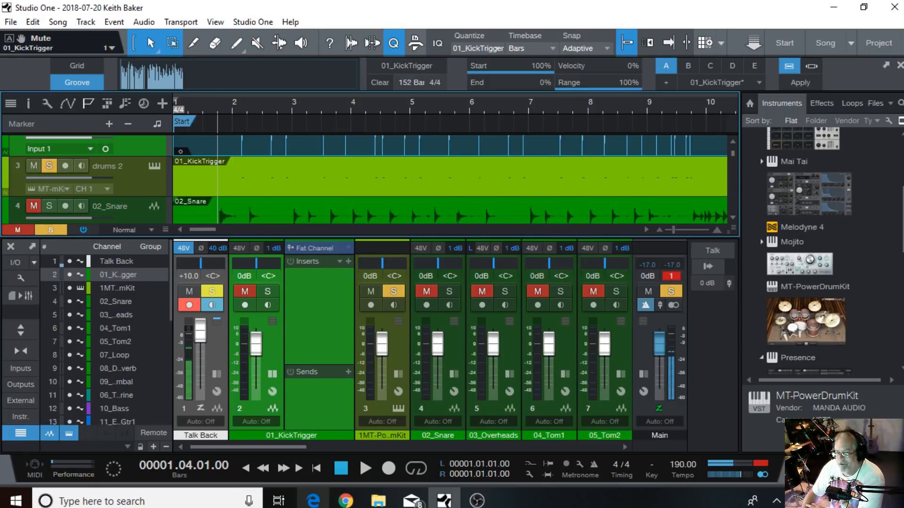
left_click(363, 468)
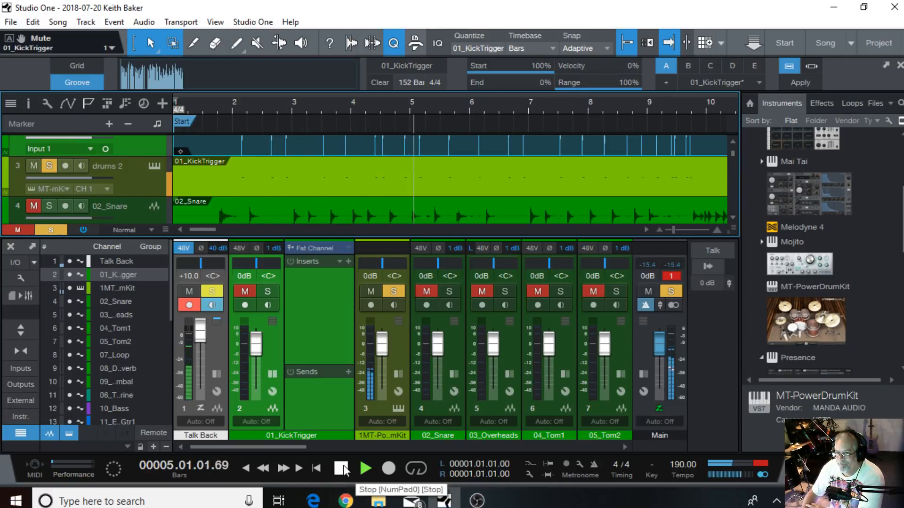
left_click(342, 469)
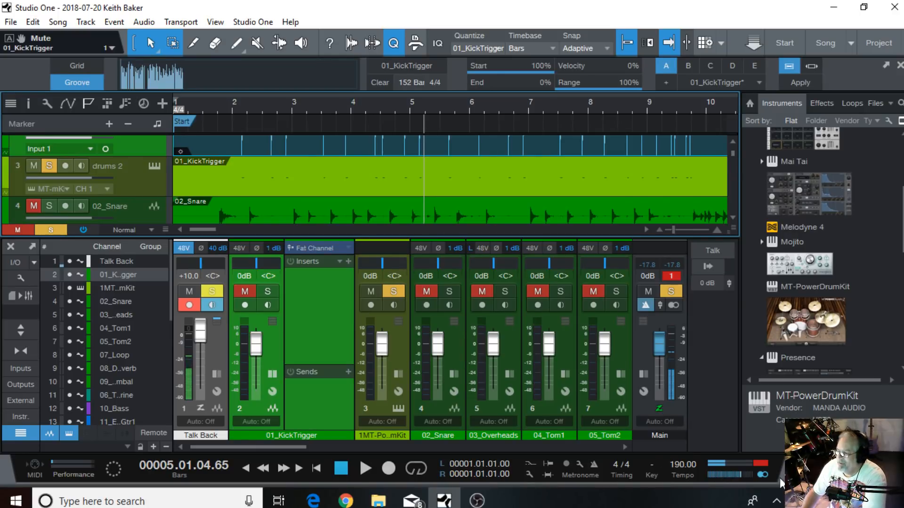
Open the drums 2 note part in the editor and select all of its notes across the whole song
key("F2")
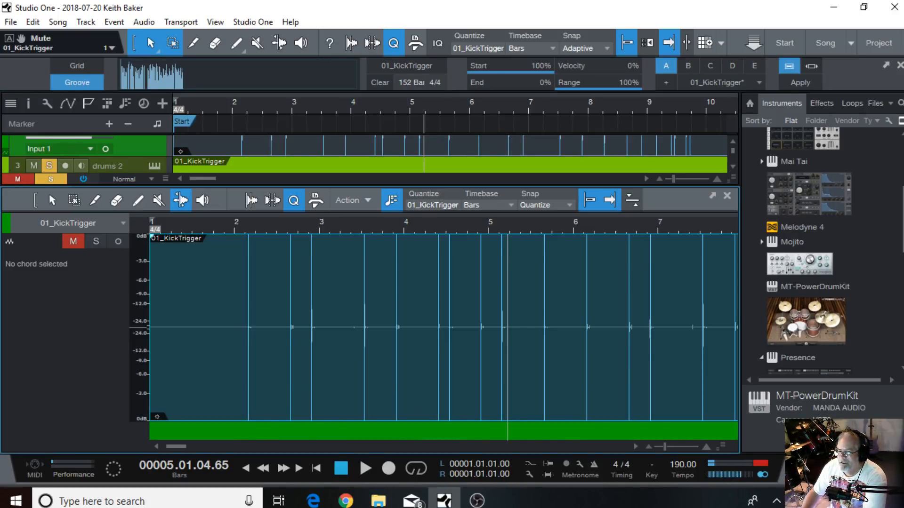
scroll(156, 146, "down", 3)
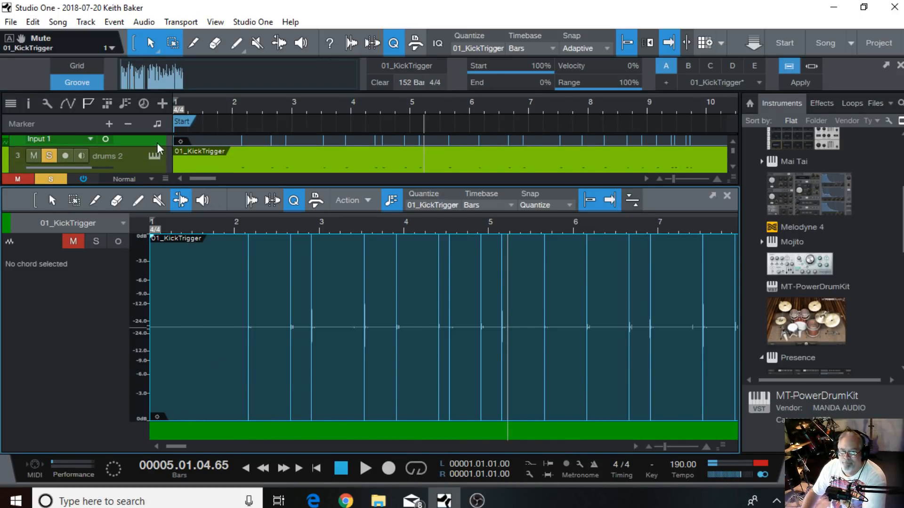
left_click(194, 161)
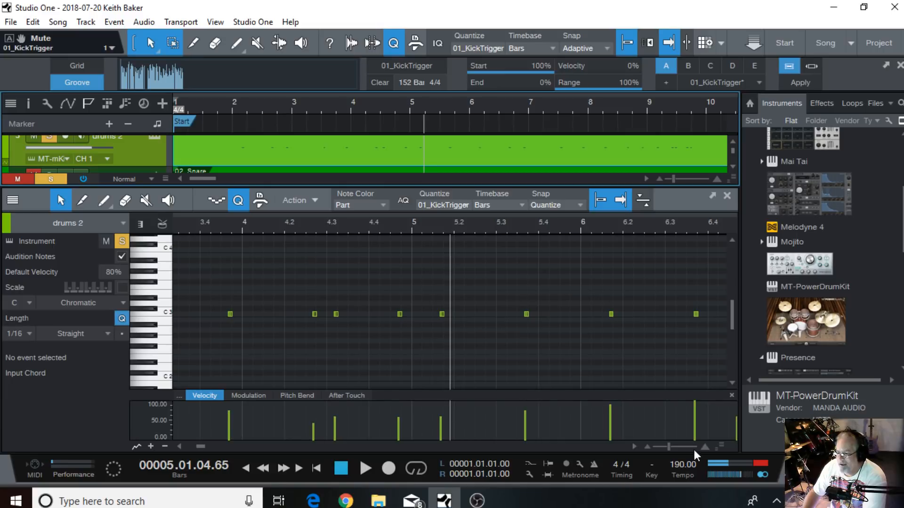
left_click_drag(669, 446, 658, 445)
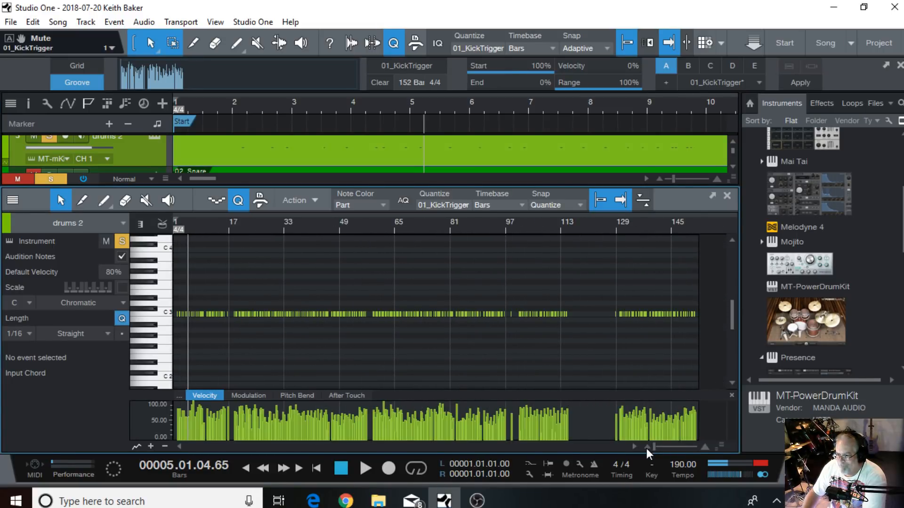
left_click_drag(708, 301, 157, 352)
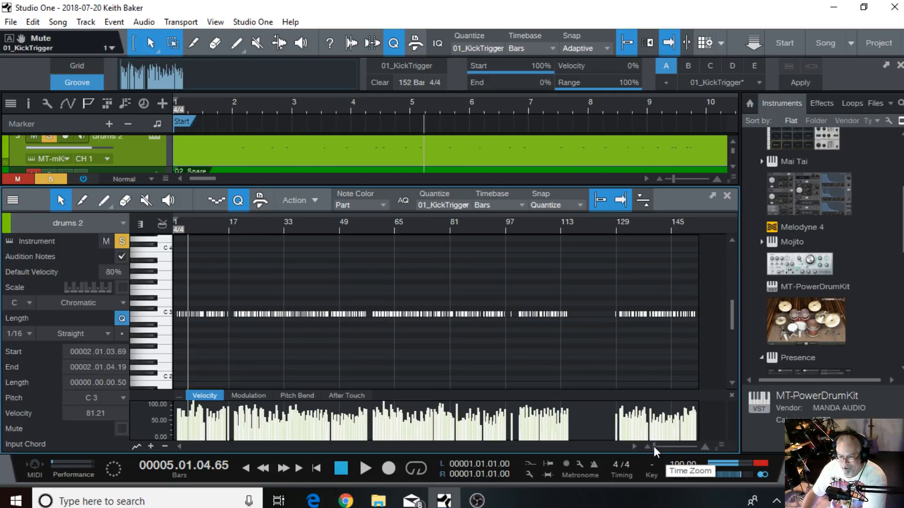
Audition the selected drums 2 notes in the note editor from bar 8 onward and stop playback
left_click_drag(653, 447, 669, 445)
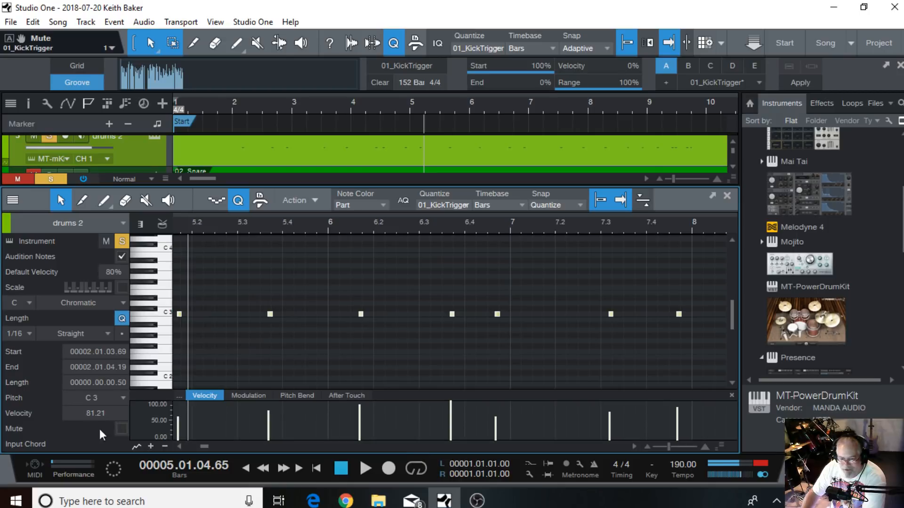
left_click_drag(200, 448, 212, 447)
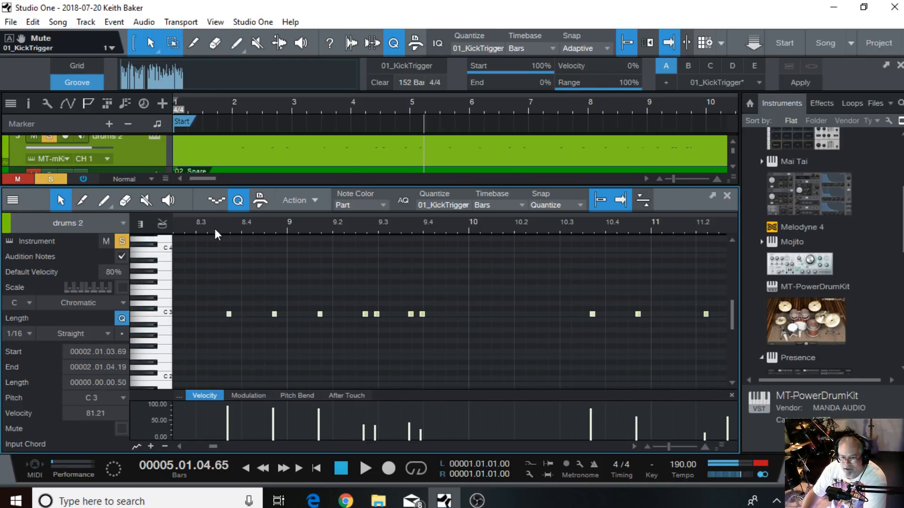
left_click(226, 228)
left_click(366, 468)
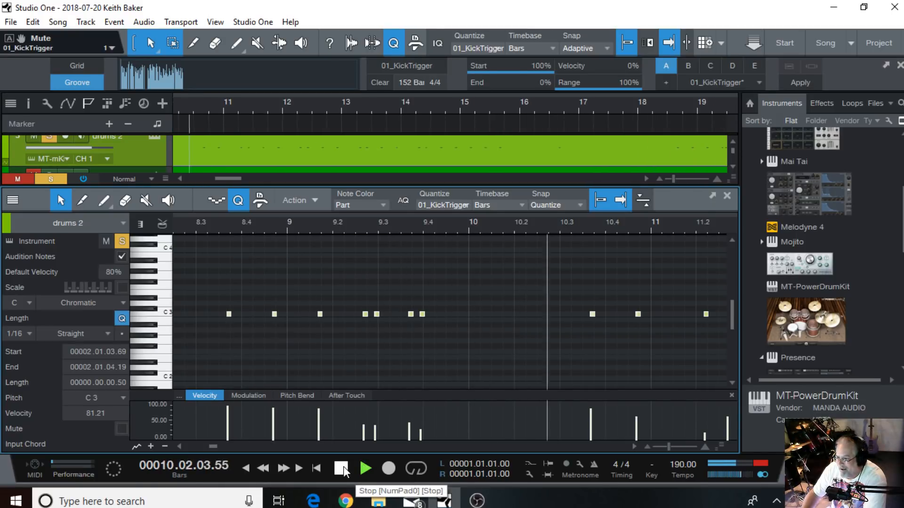
left_click(342, 469)
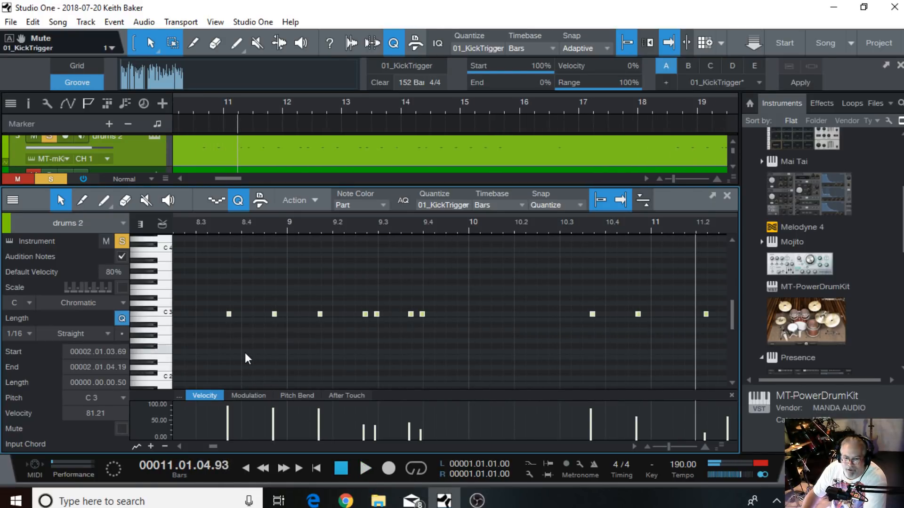
Move all the selected drums 2 notes down to pitch C 1 and play back the result
scroll(245, 356, "down", 3)
scroll(245, 354, "down", 2)
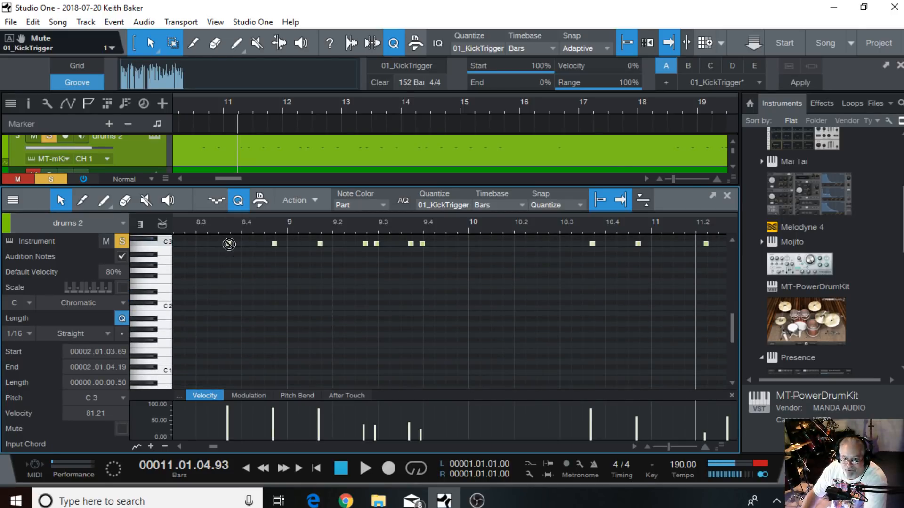
left_click_drag(229, 244, 230, 363)
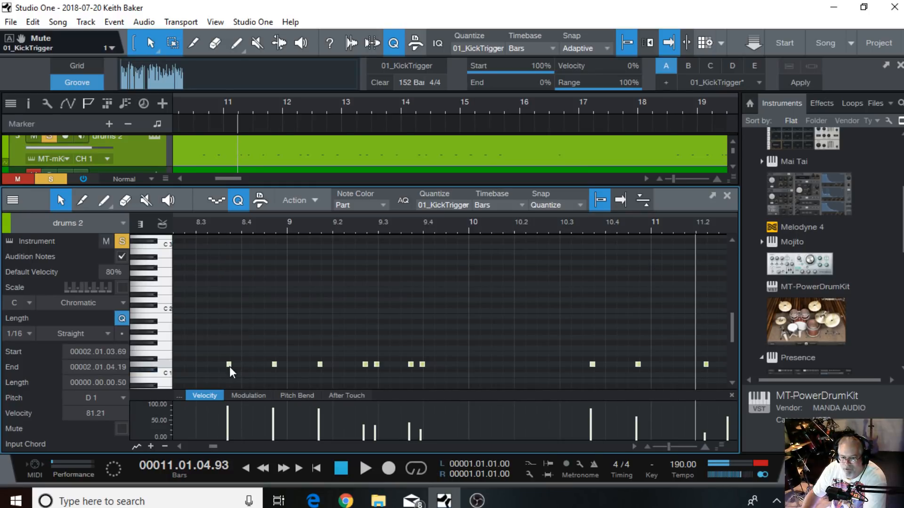
left_click_drag(229, 368, 228, 375)
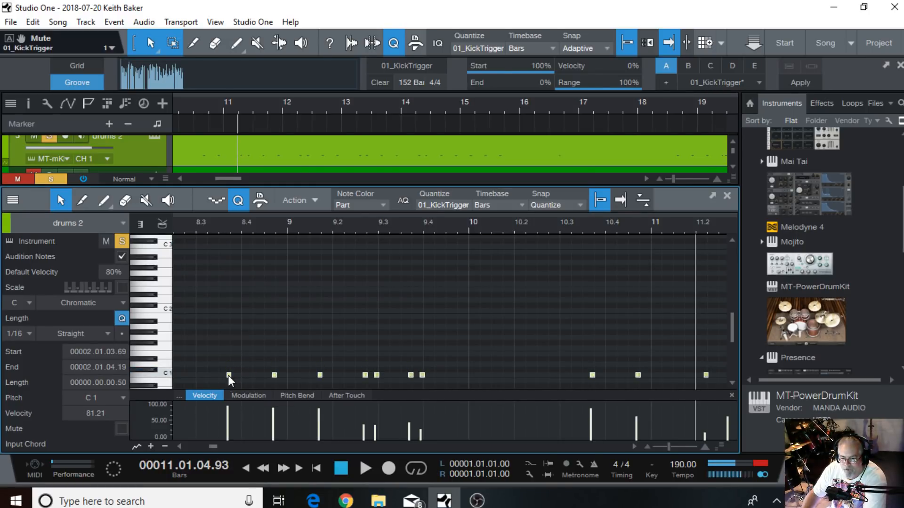
left_click(361, 469)
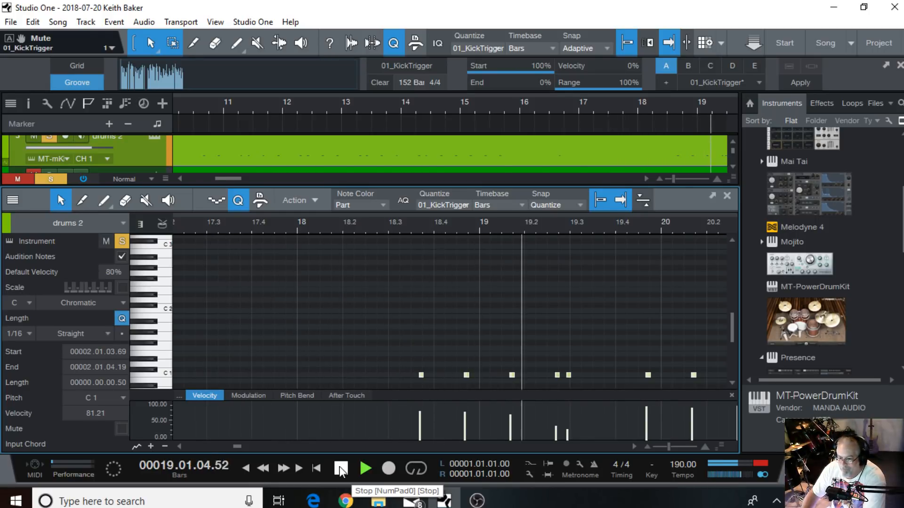
Set the velocity of all selected drums 2 notes to a uniform 73.33 and play back the result
left_click(340, 469)
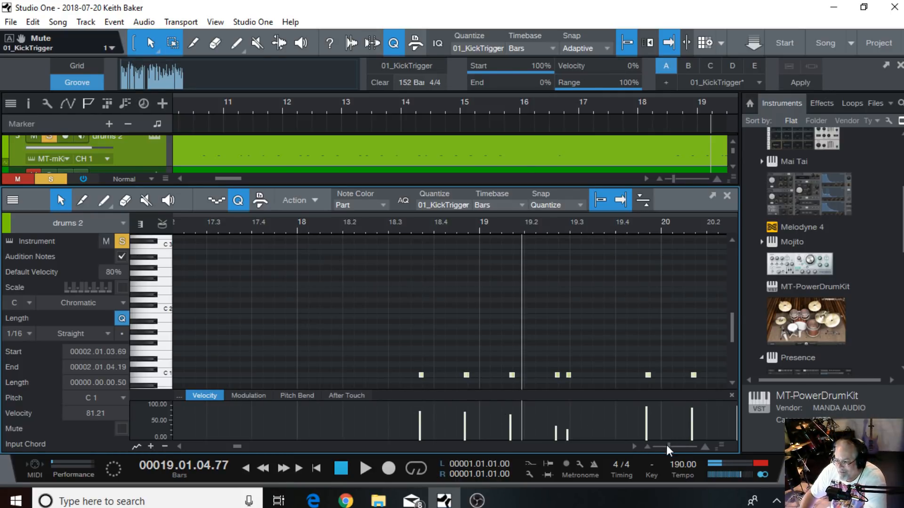
left_click_drag(668, 445, 657, 447)
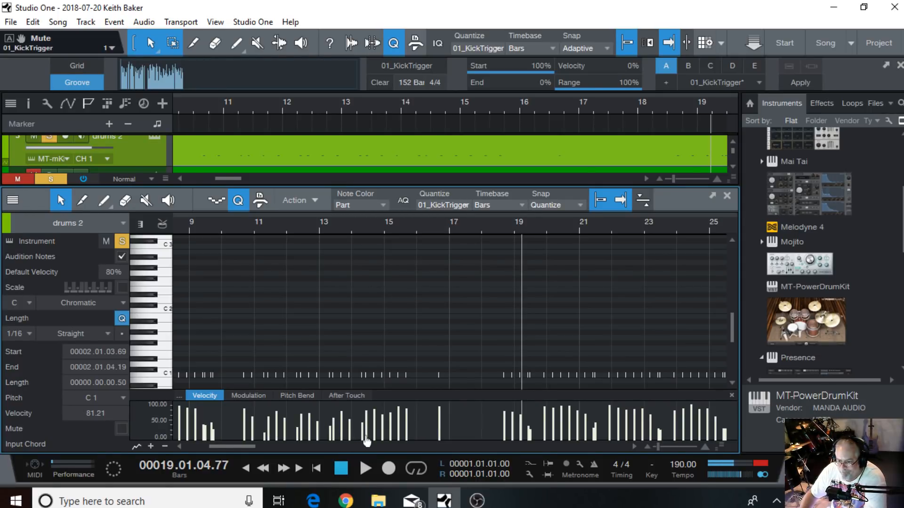
left_click_drag(367, 441, 365, 371)
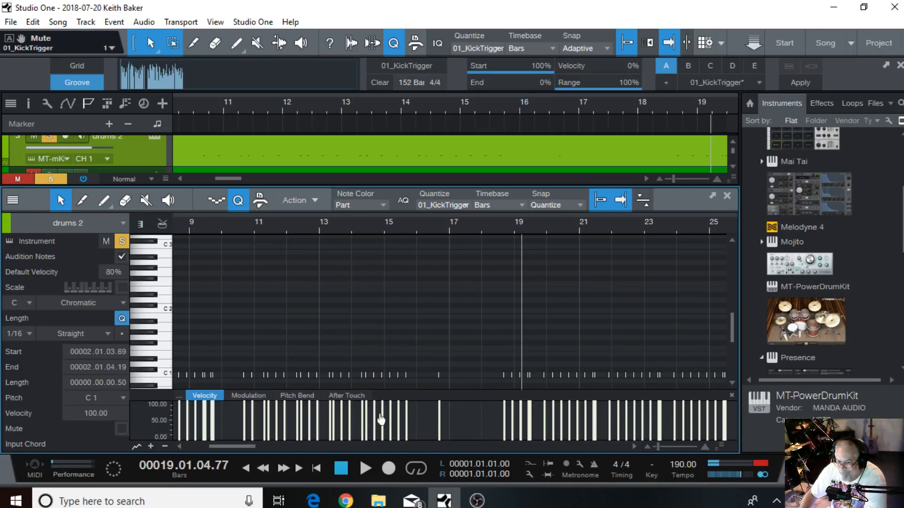
left_click_drag(368, 418, 369, 425)
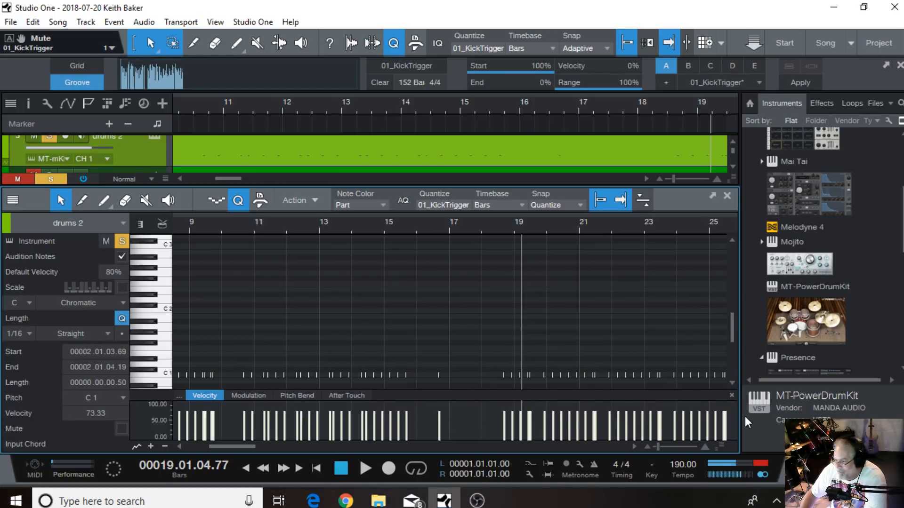
left_click(366, 467)
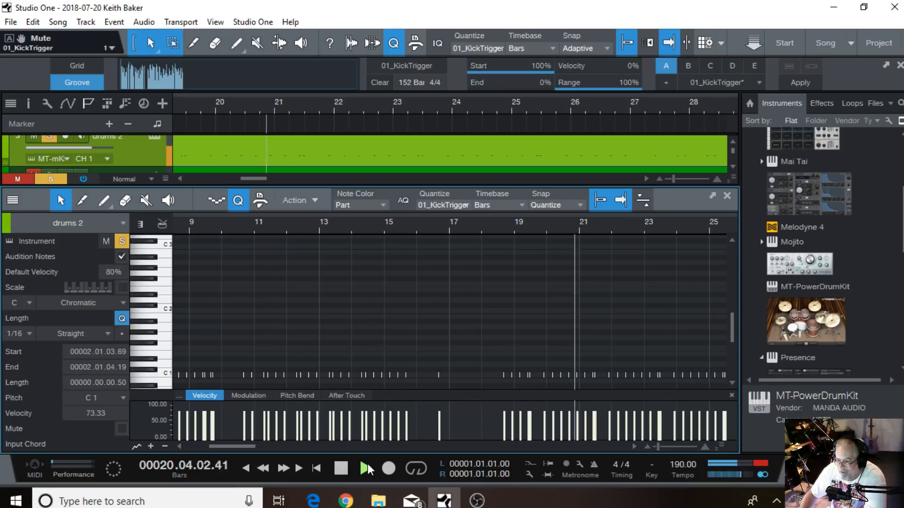
left_click(338, 470)
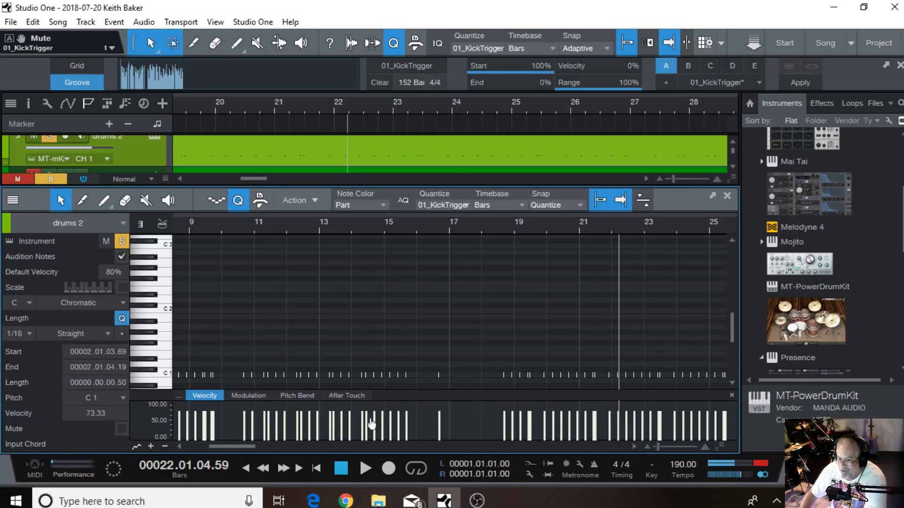
Humanize the selected drums 2 notes with a velocity range of -15% to 15% and a note start range of -0.00.25 to 0.00.25
mouse_move(383, 425)
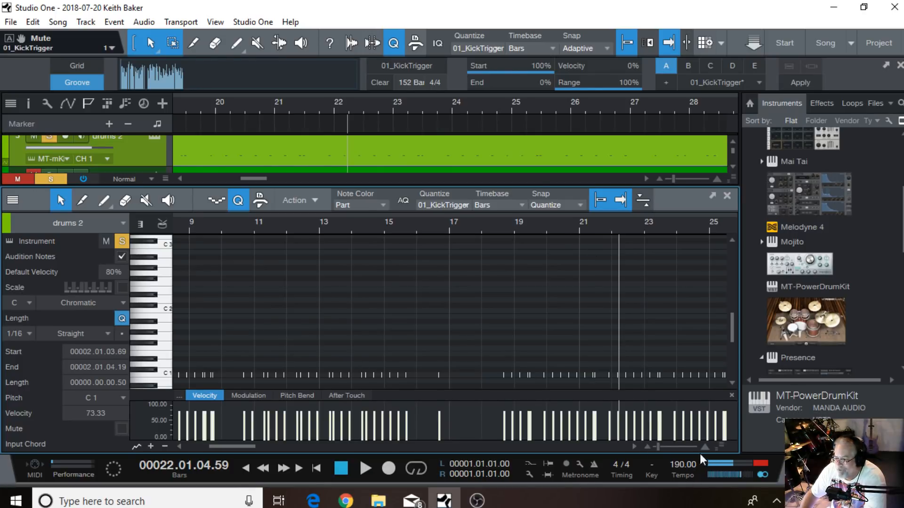
left_click_drag(655, 446, 665, 448)
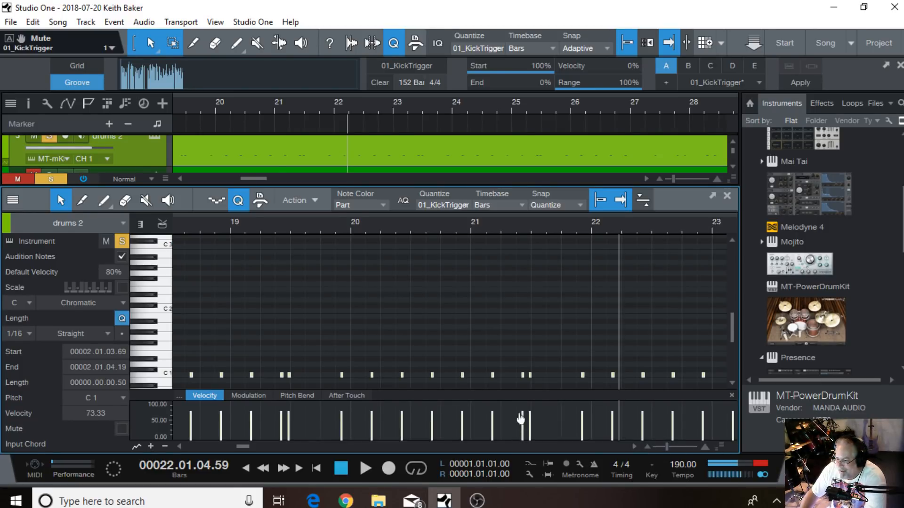
right_click(372, 426)
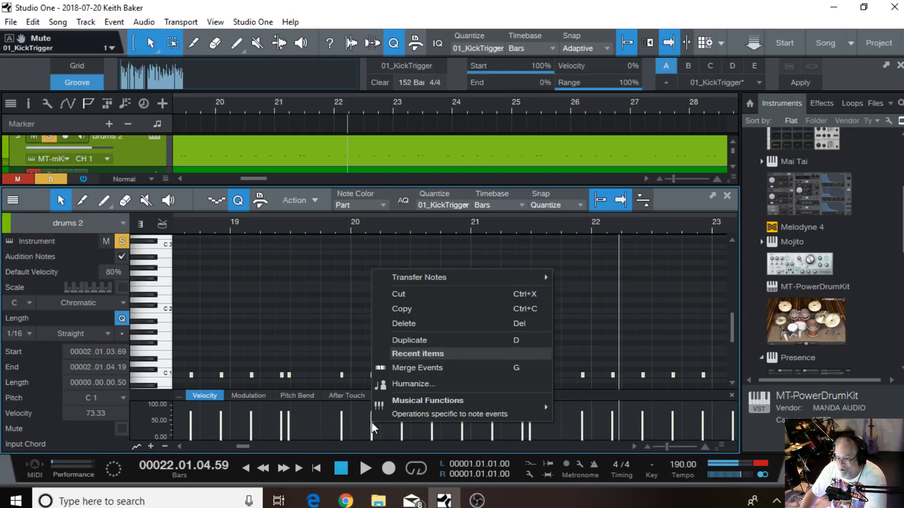
left_click(418, 382)
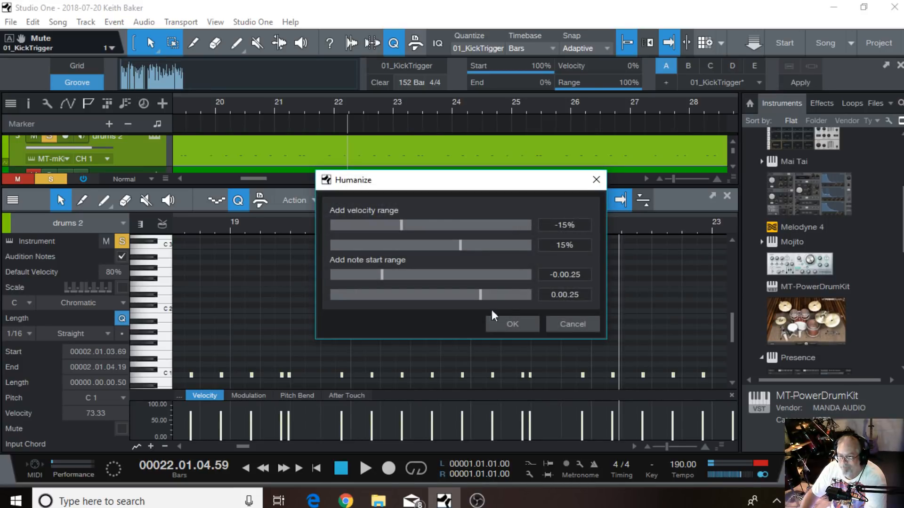
left_click(503, 325)
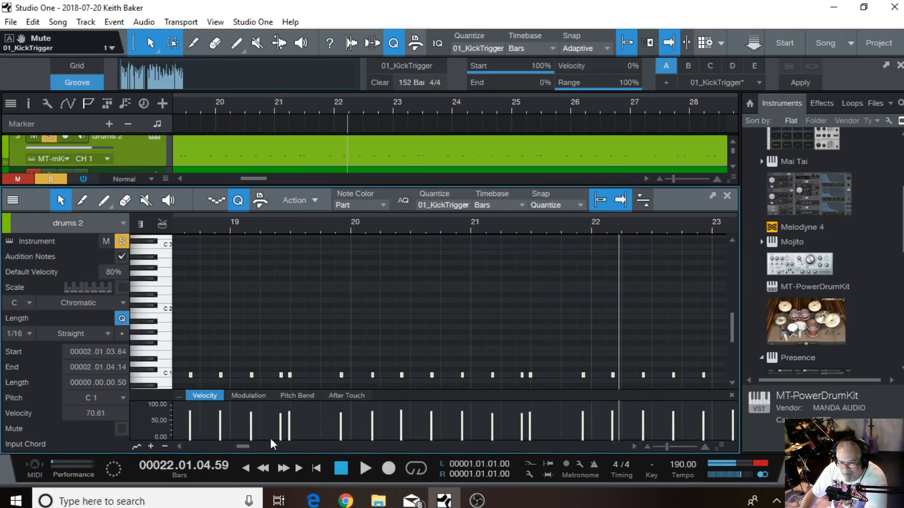
left_click_drag(241, 447, 227, 444)
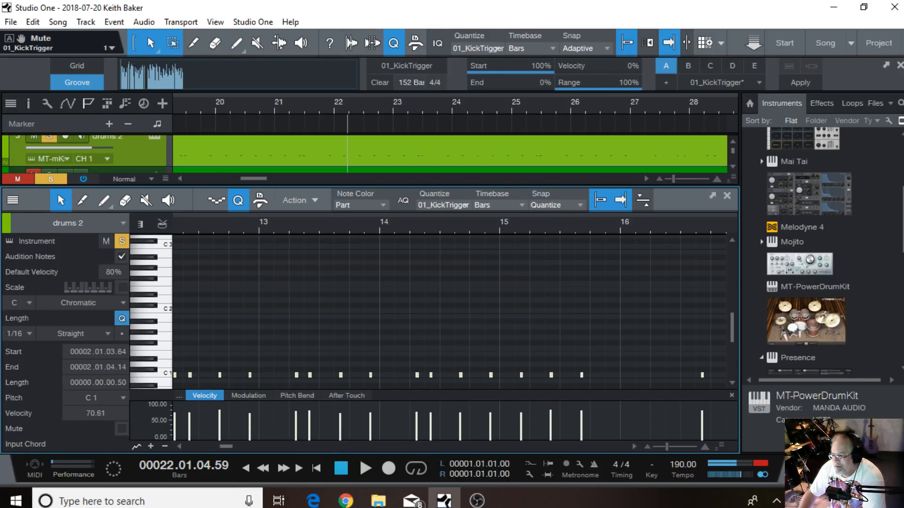
Close the note editor, play the song from the start and check the MT-PowerDrumKit channel's level in the mixer console
key("F2")
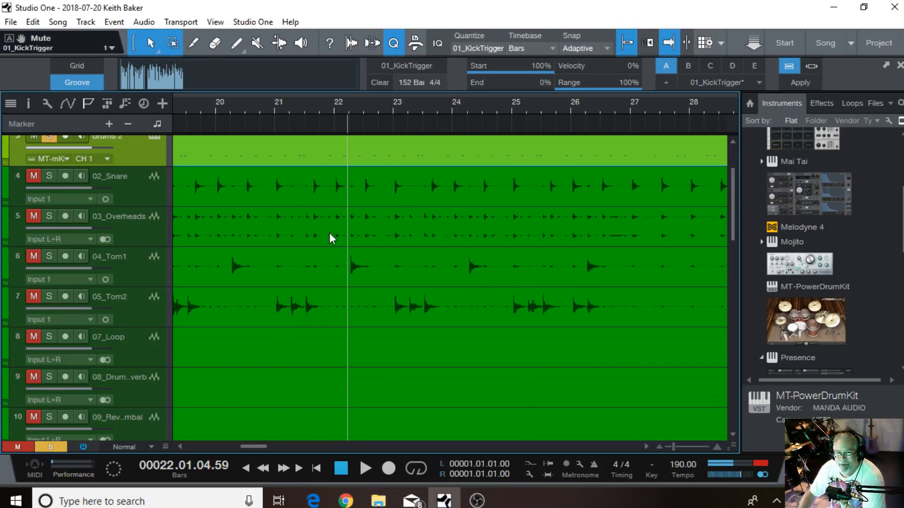
scroll(330, 235, "up", 3)
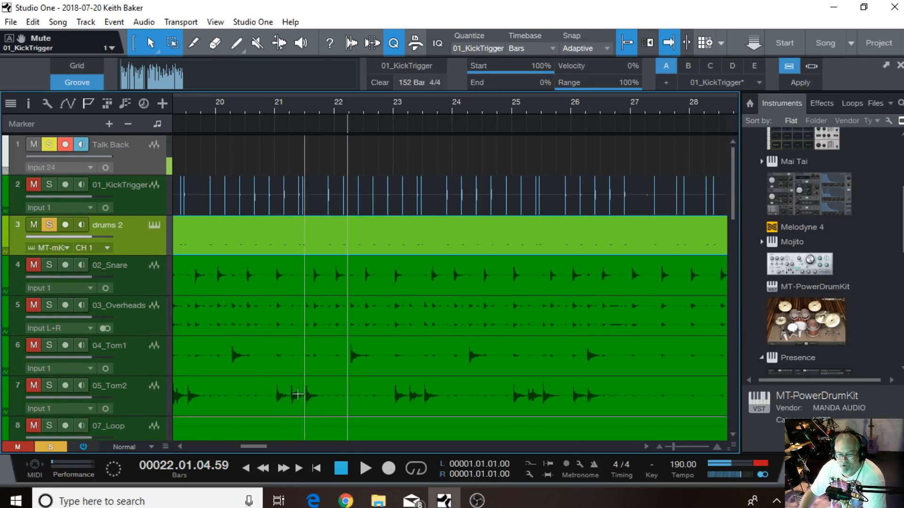
left_click(246, 468)
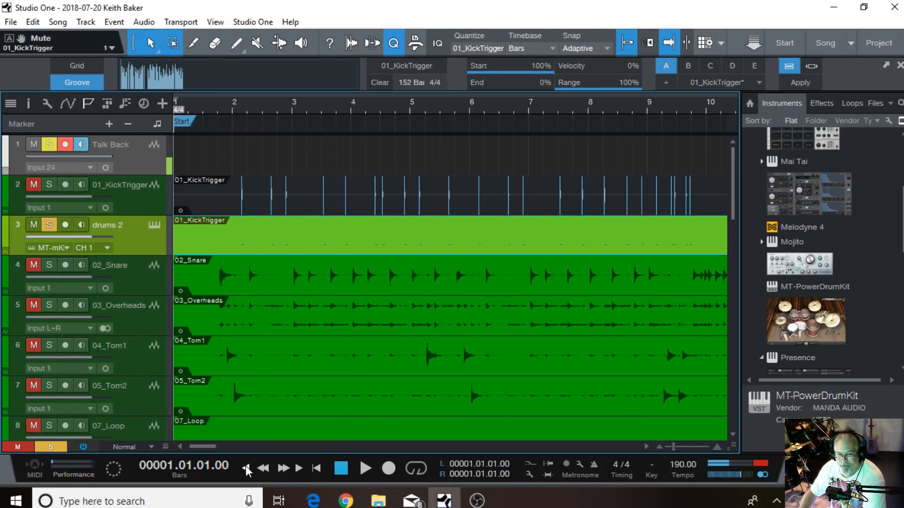
left_click(230, 112)
key("space")
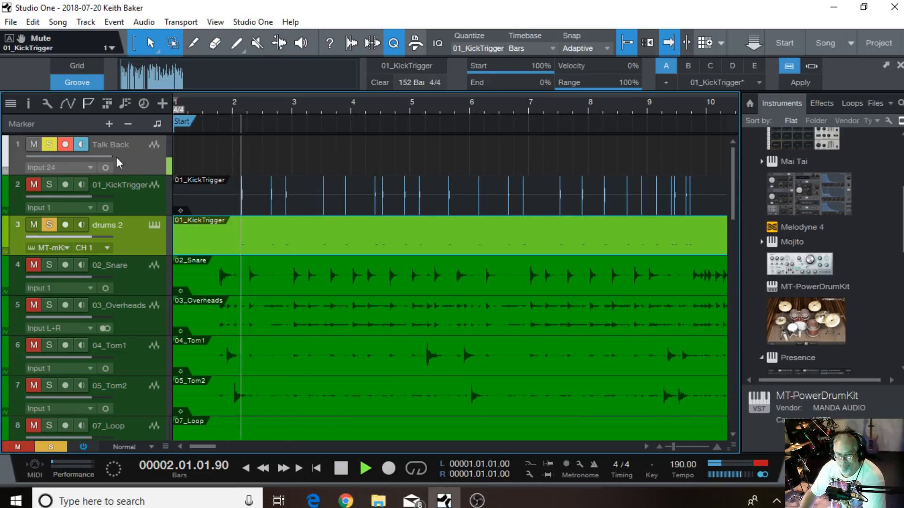
key("F3")
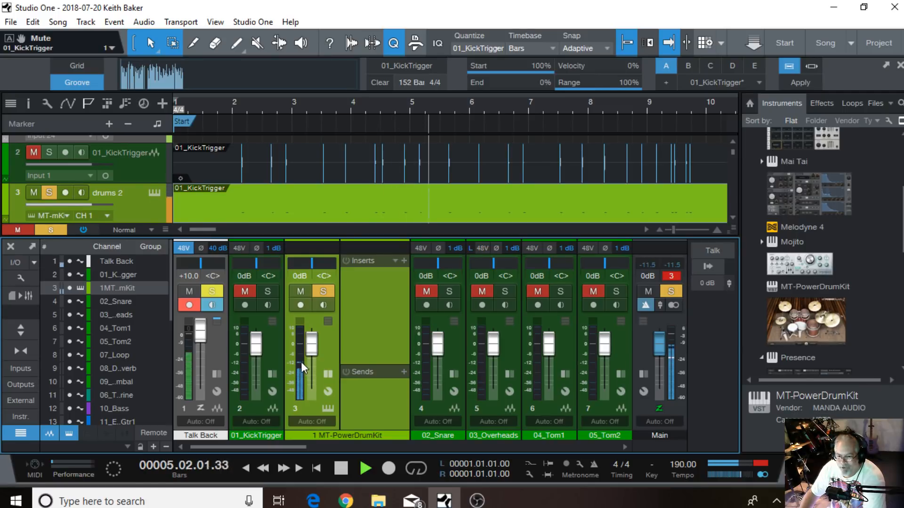
mouse_move(300, 363)
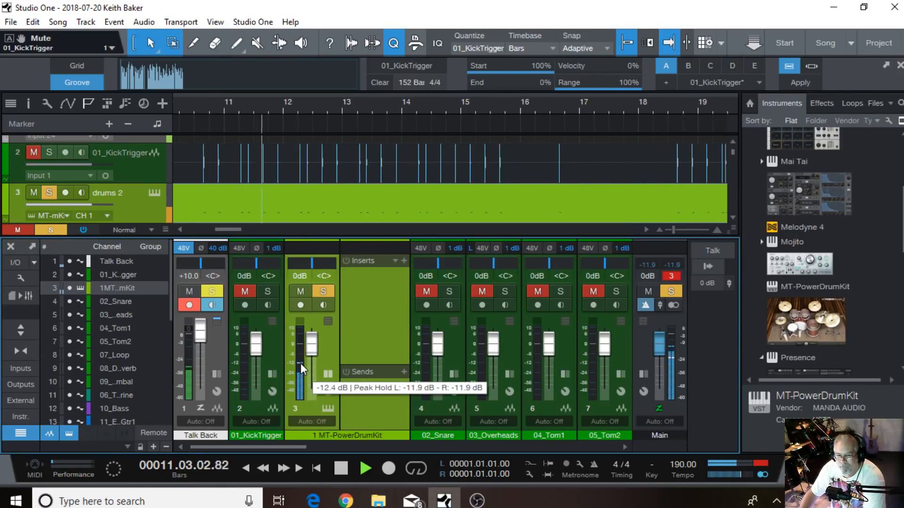
left_click(341, 469)
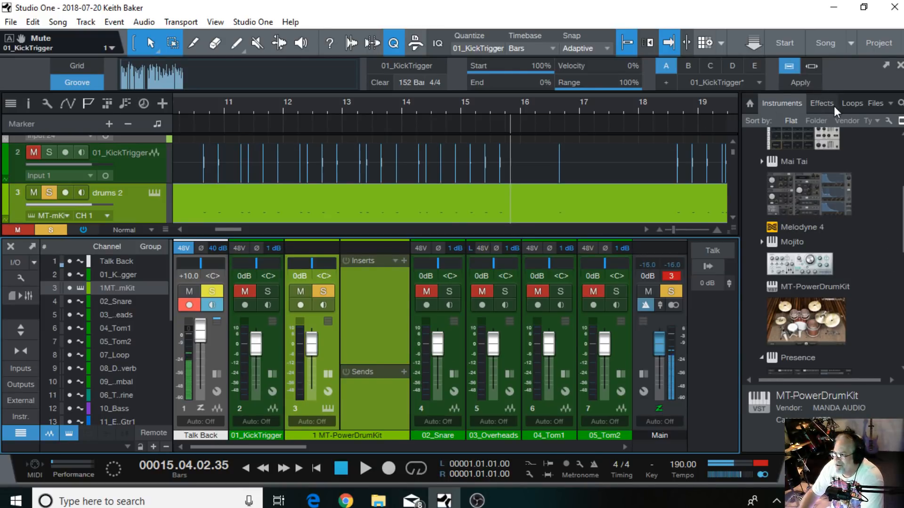
Insert the Pro EQ from the Mixing effects on the MT-PowerDrumKit channel and bring its whole window into view
left_click(821, 103)
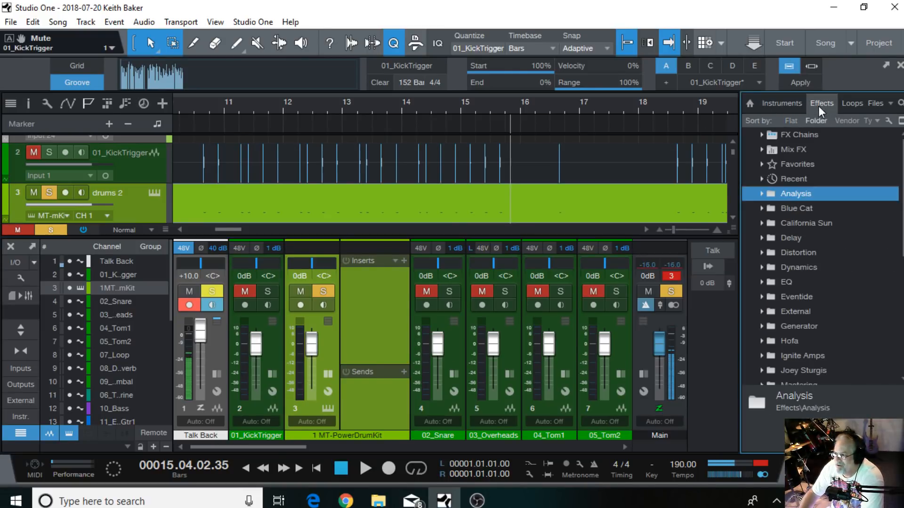
left_click(761, 282)
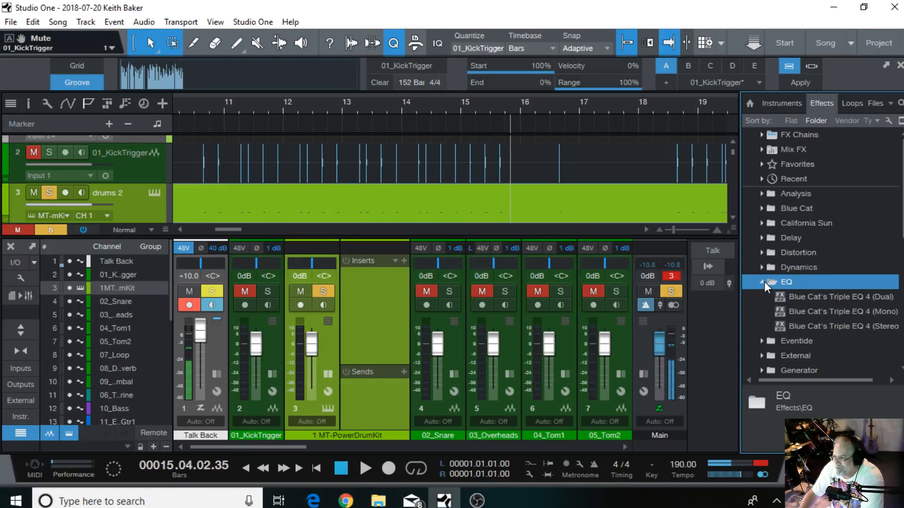
left_click(761, 281)
scroll(764, 286, "down", 2)
left_click(761, 312)
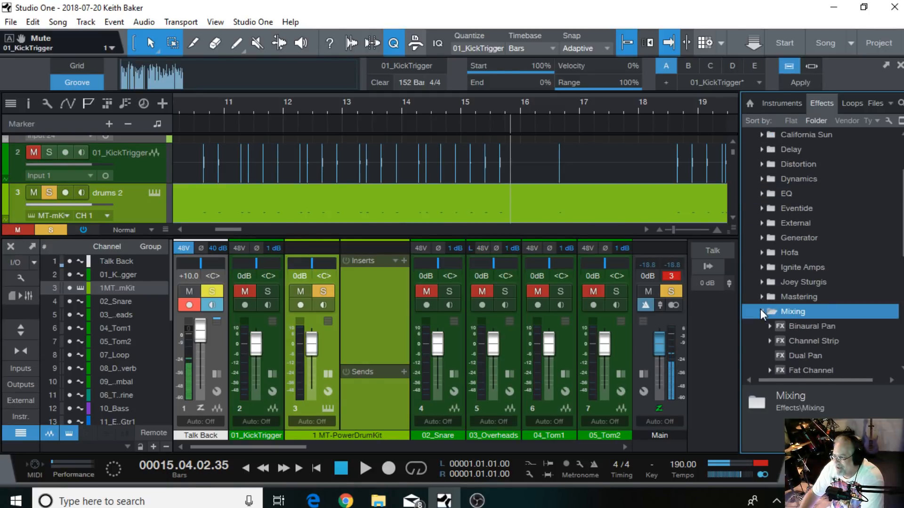
scroll(801, 298, "down", 3)
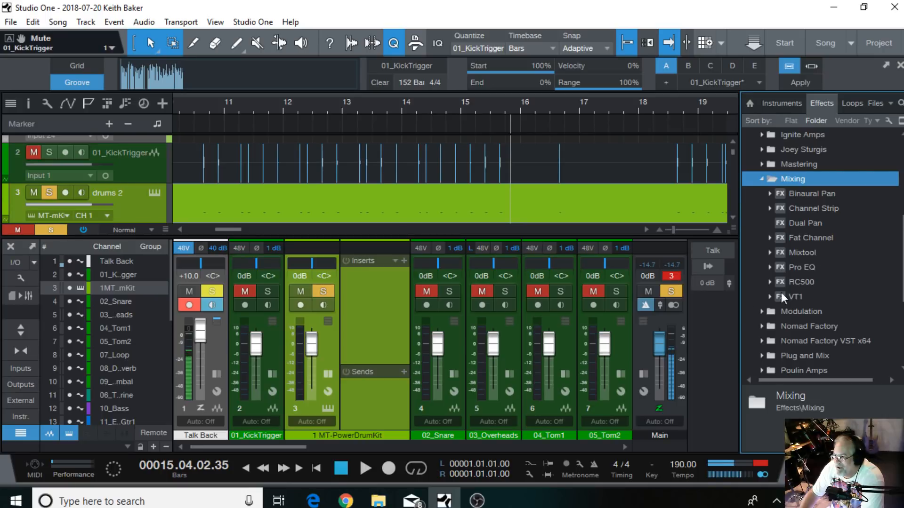
left_click_drag(782, 267, 372, 307)
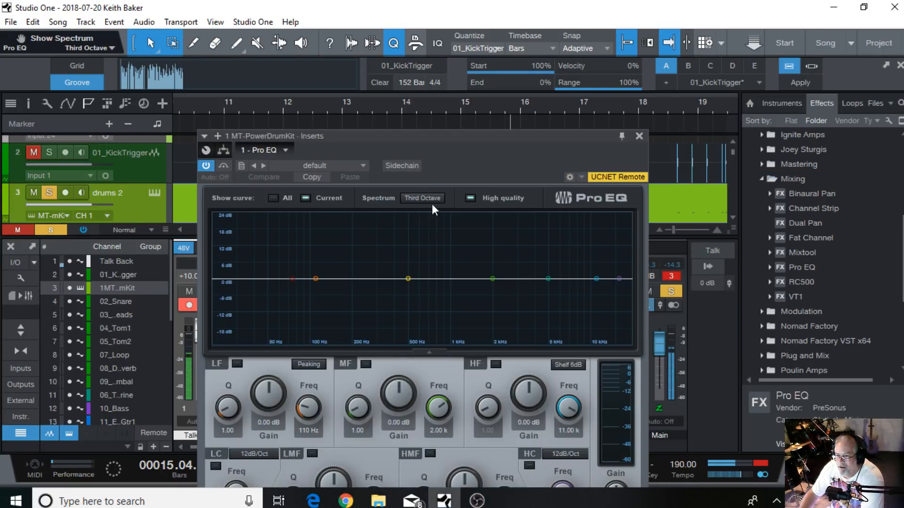
left_click_drag(453, 152, 455, 37)
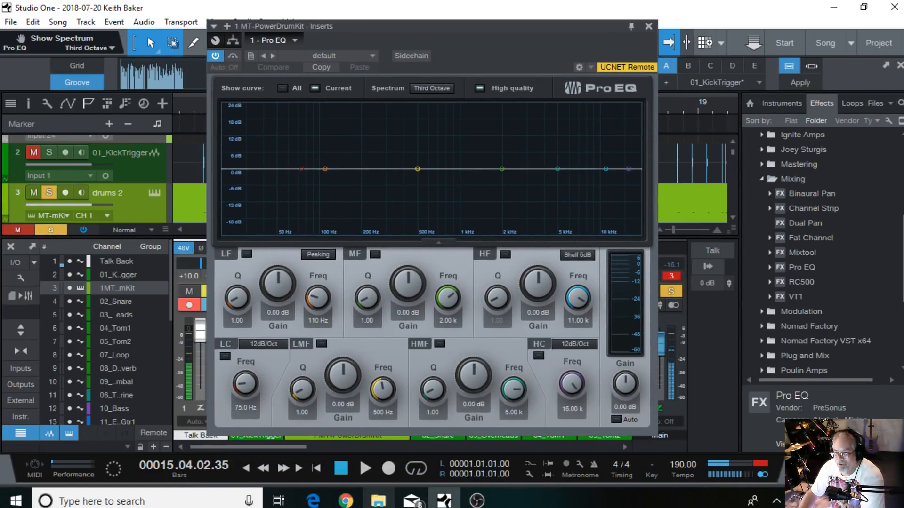
During playback, set the Pro EQ low cut to 20 Hz, boost LF by 5.41 dB at 56.2 Hz and activate the LMF band
left_click(361, 469)
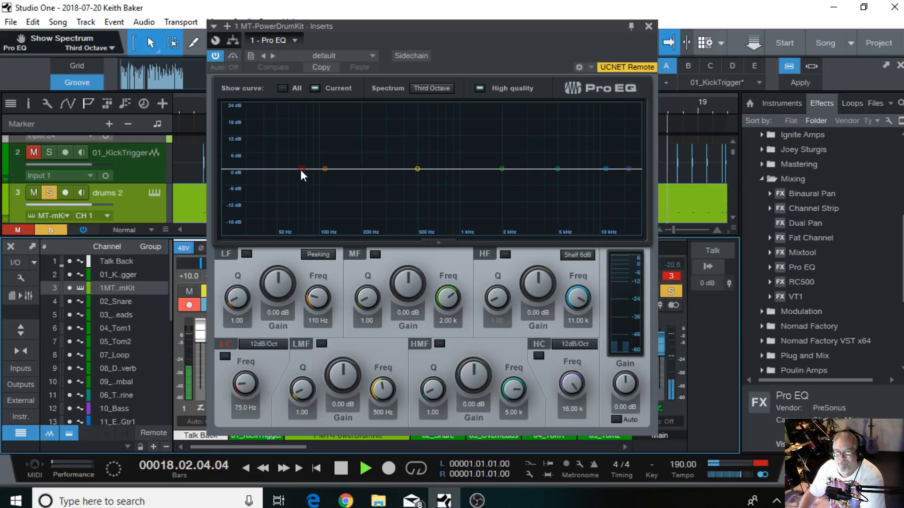
left_click_drag(301, 169, 240, 165)
left_click_drag(325, 169, 284, 154)
left_click(416, 169)
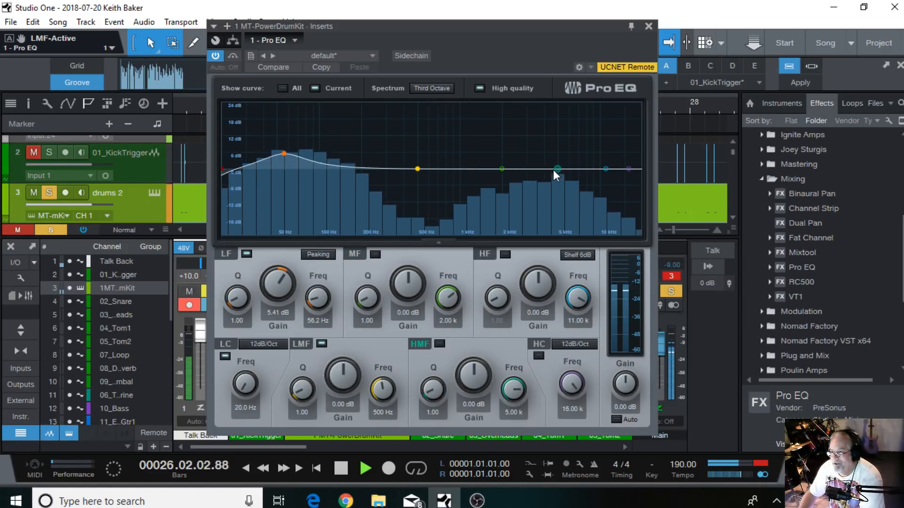
Boost the Pro EQ's HMF band by 5.41 dB at 5.00 kHz, then close the EQ and stop playback
left_click_drag(557, 168, 557, 154)
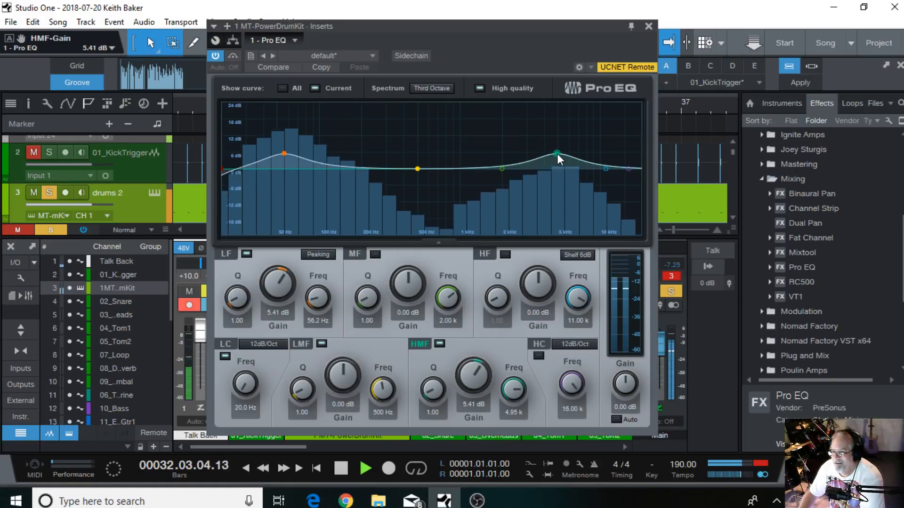
left_click_drag(558, 153, 558, 154)
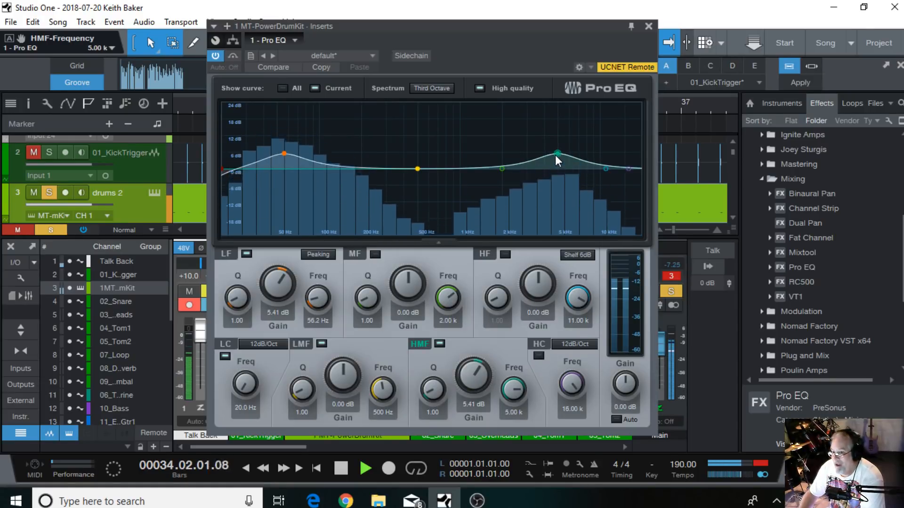
left_click(648, 26)
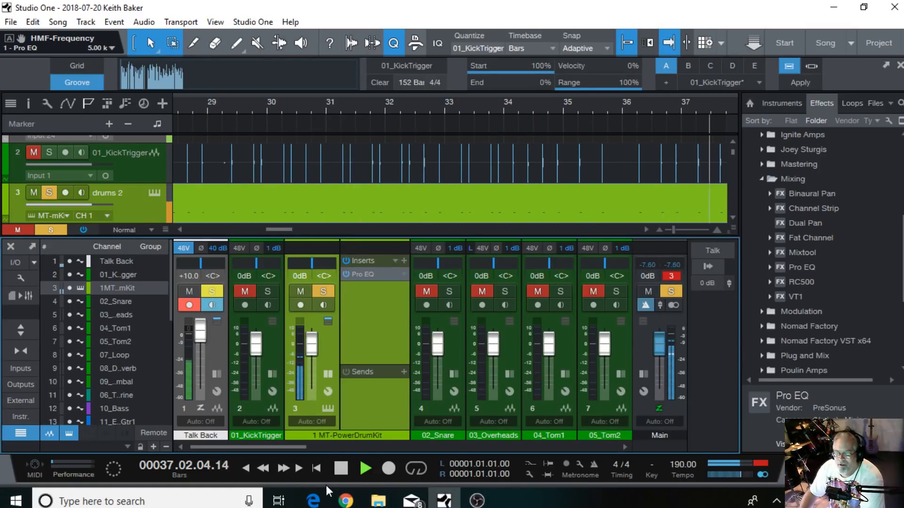
left_click(338, 468)
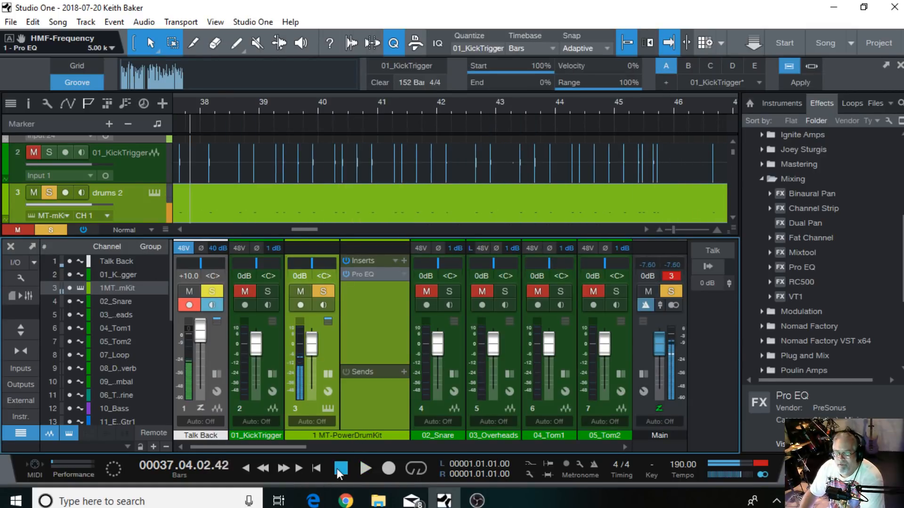
Return to the start of the song and remove the 01_KickTrigger audio track
left_click(245, 469)
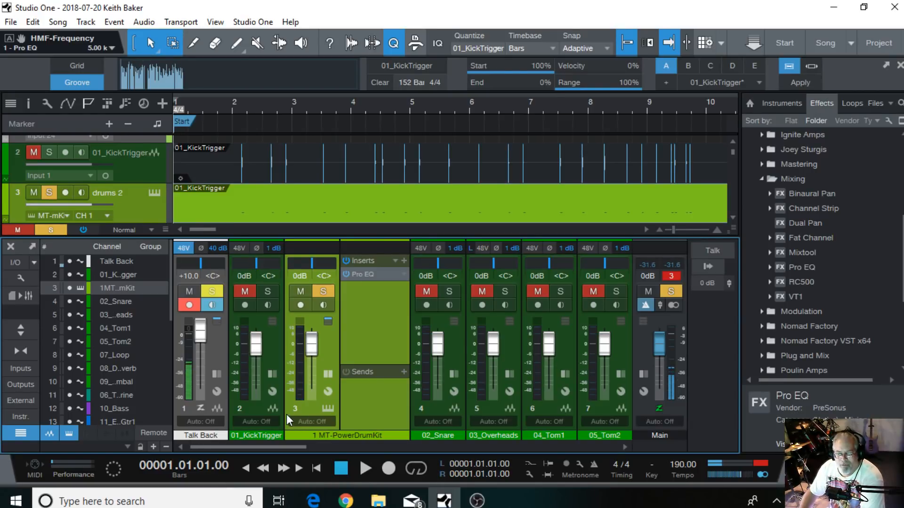
left_click(258, 411)
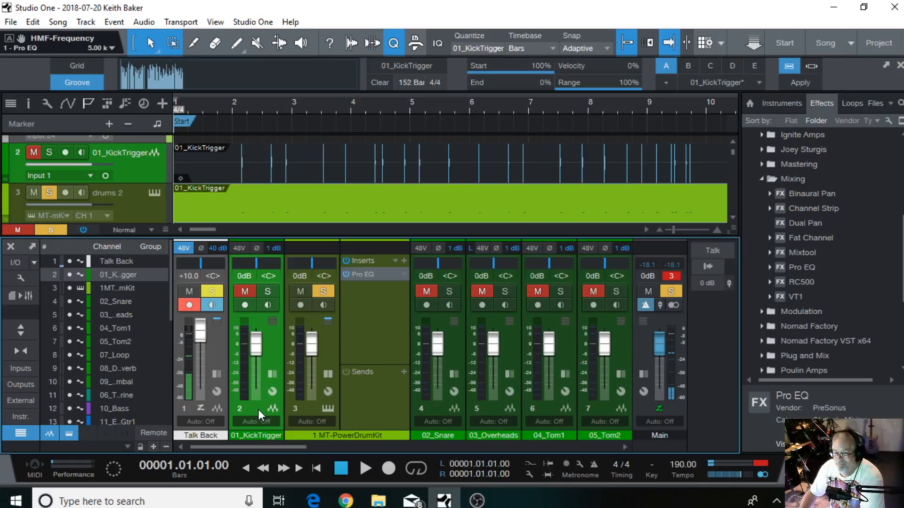
right_click(134, 168)
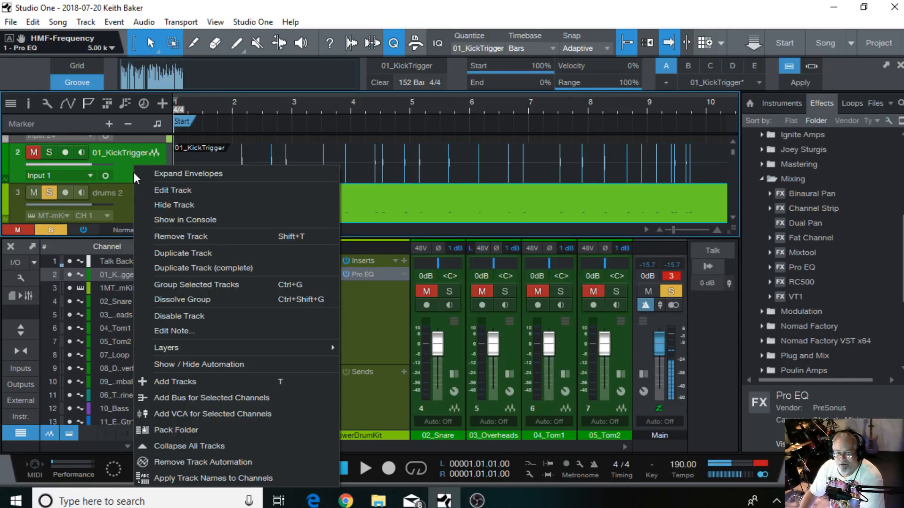
left_click(169, 235)
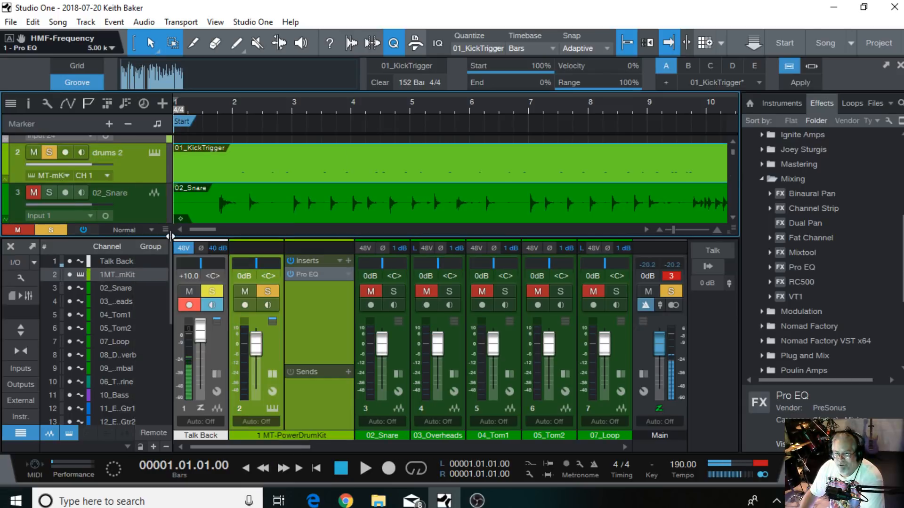
Transform the drums 2 instrument track to audio, leaving inserts unrendered, preserving the instrument track state and removing the instrument
left_click(210, 393)
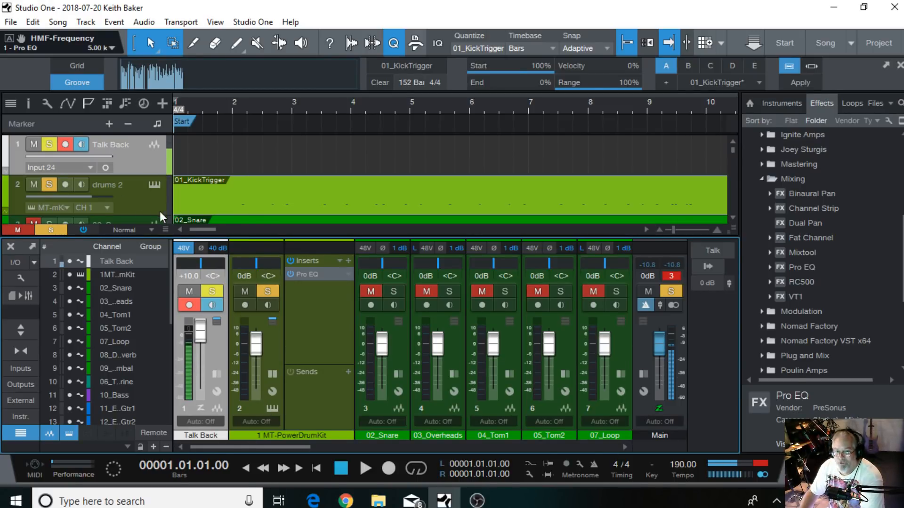
left_click(142, 195)
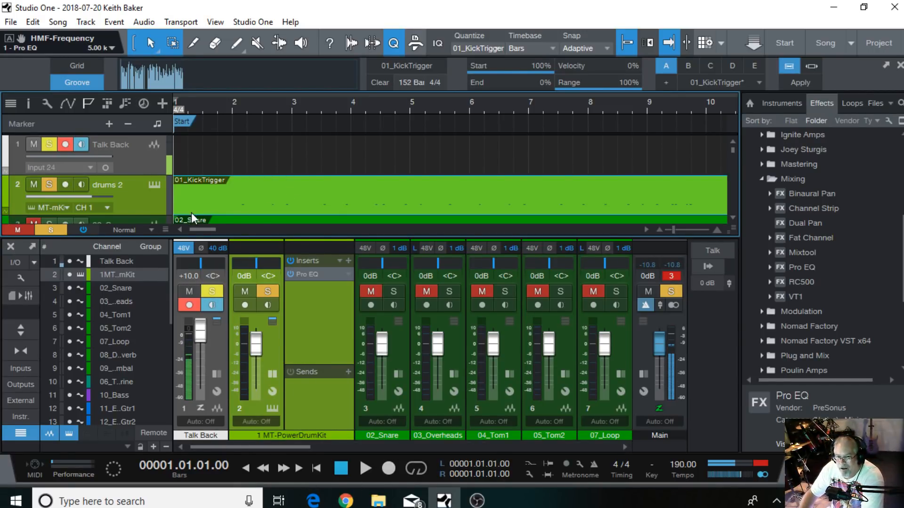
right_click(152, 201)
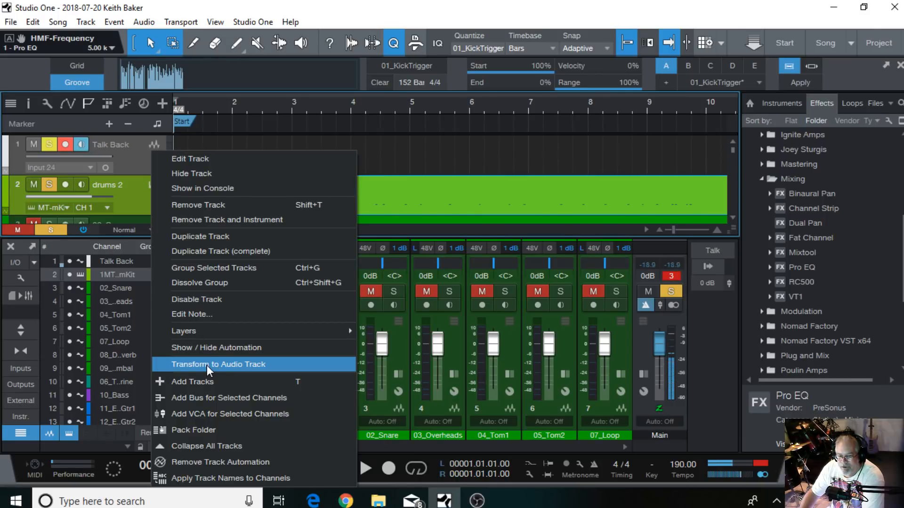
left_click(220, 365)
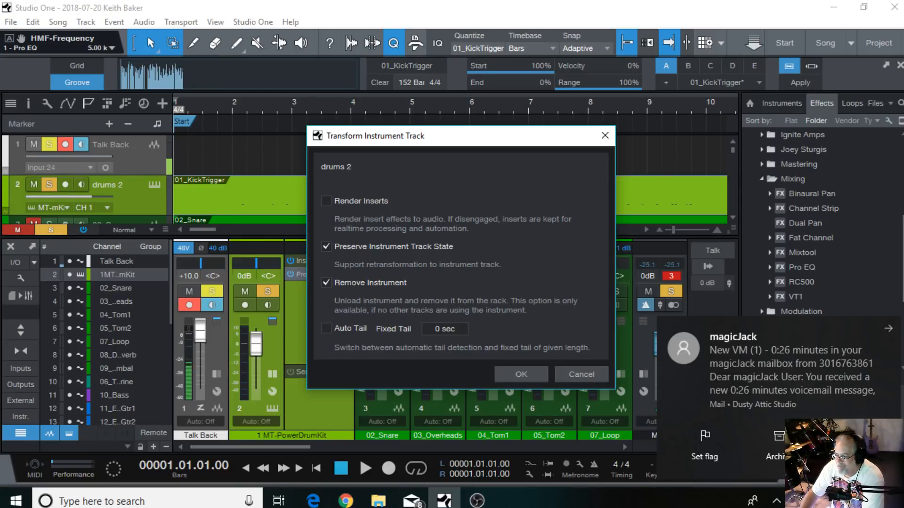
left_click(888, 328)
left_click(388, 135)
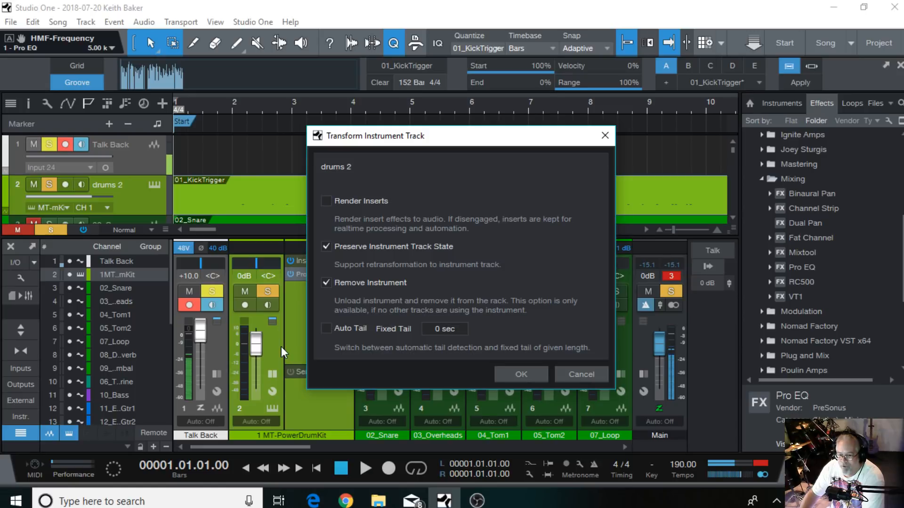
left_click(525, 377)
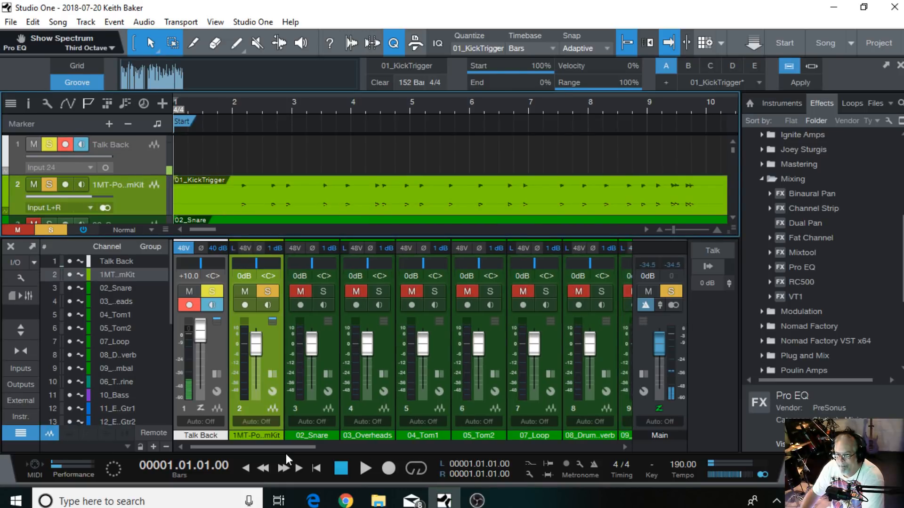
Zoom in around bar 3.3, solo 02_Snare and play it together with the rendered kick, then stop playback
left_click(321, 105)
left_click_drag(673, 228, 728, 293)
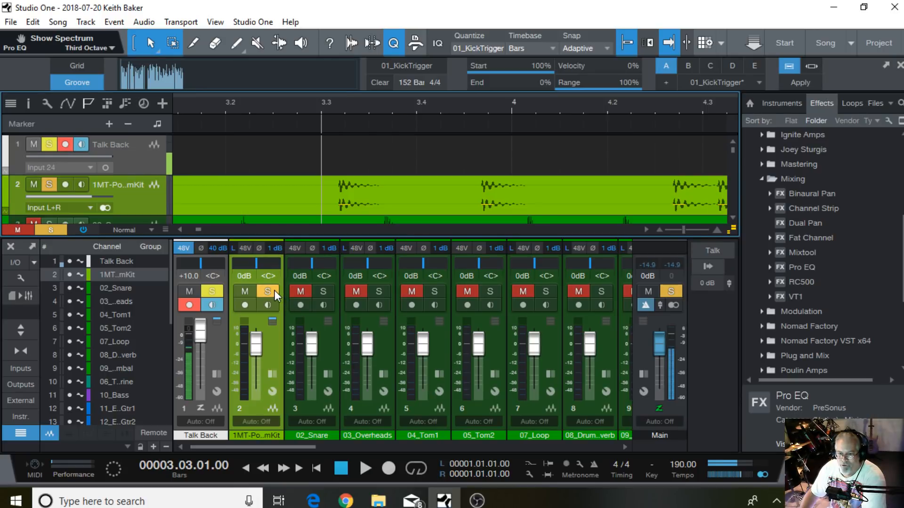
left_click(323, 291)
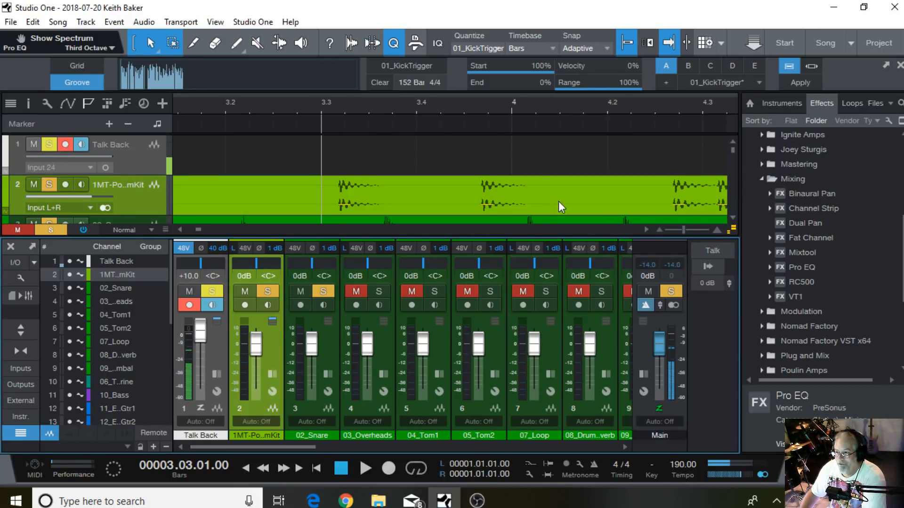
scroll(558, 201, "down", 2)
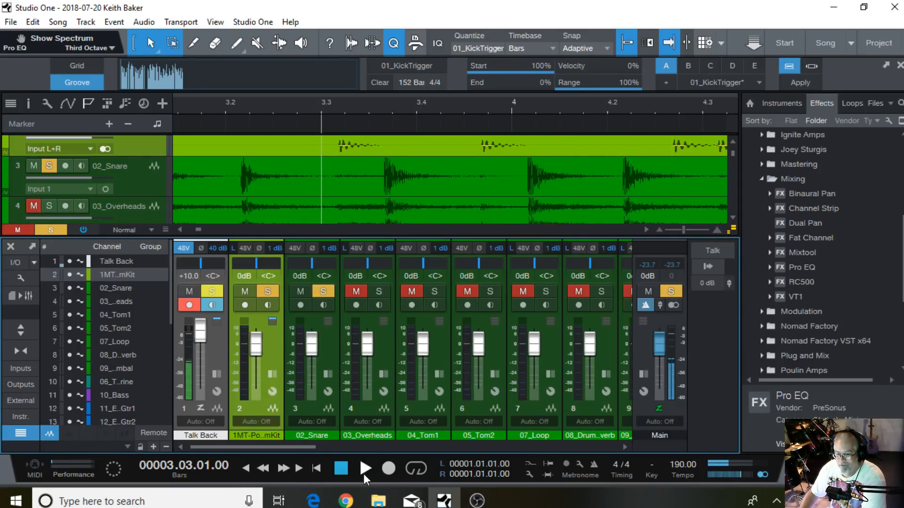
left_click(363, 472)
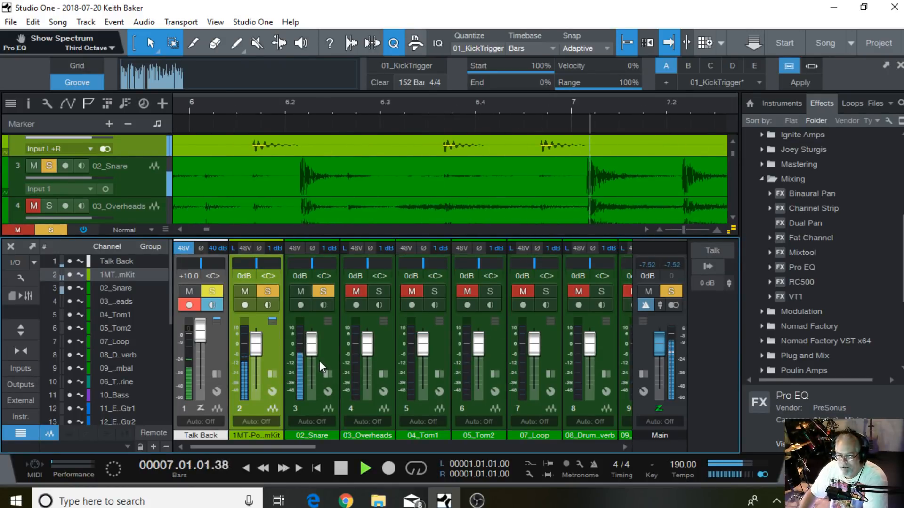
left_click(346, 468)
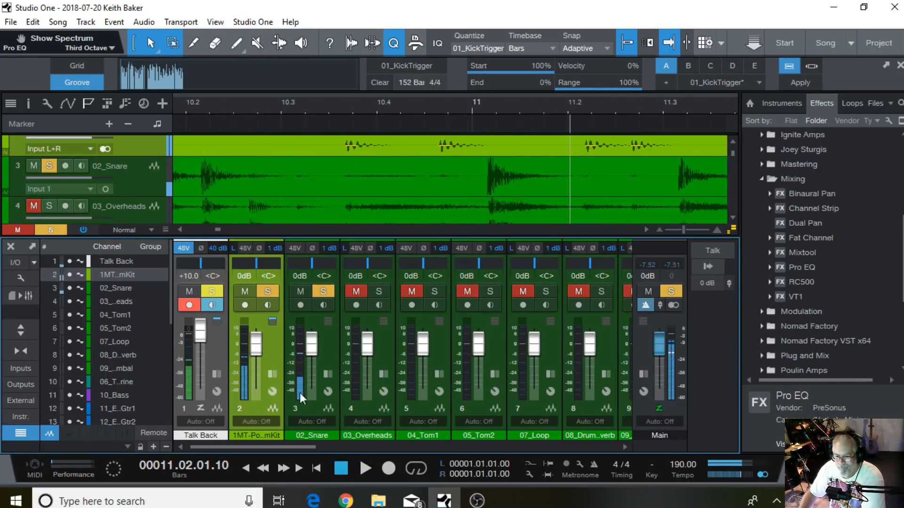
Expand the 02_Snare channel and load the Rock Snare FX chain from the Drums presets onto its inserts
left_click(328, 375)
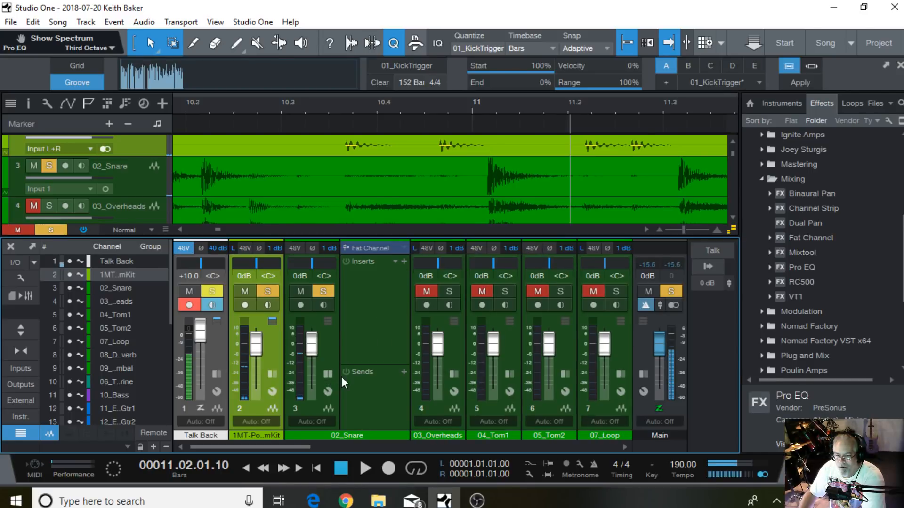
left_click(395, 261)
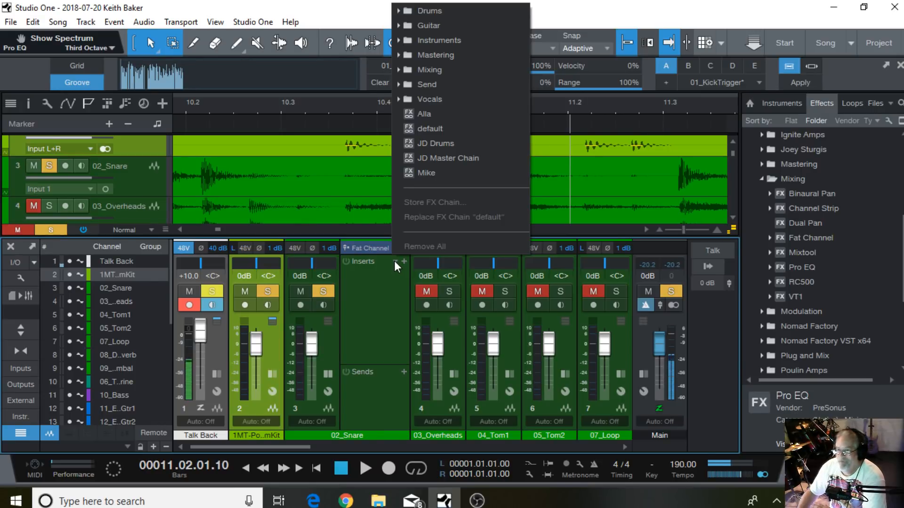
left_click(425, 14)
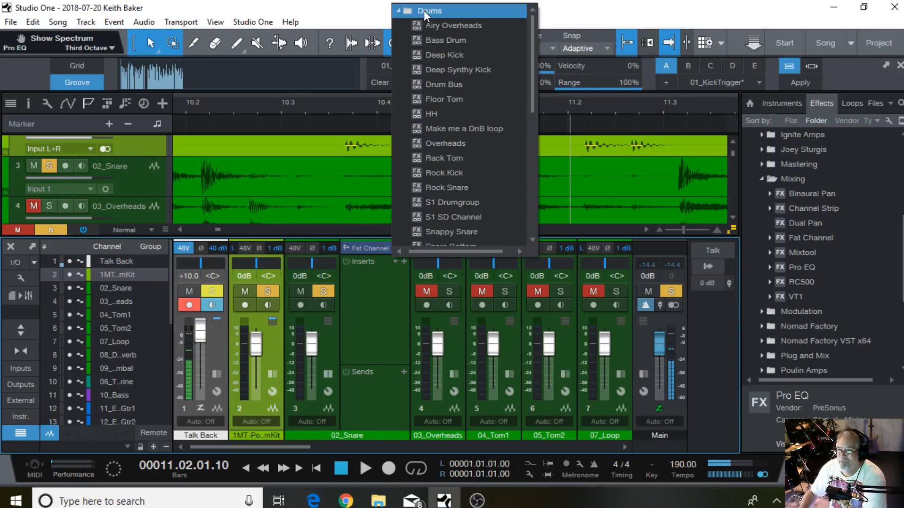
left_click(448, 187)
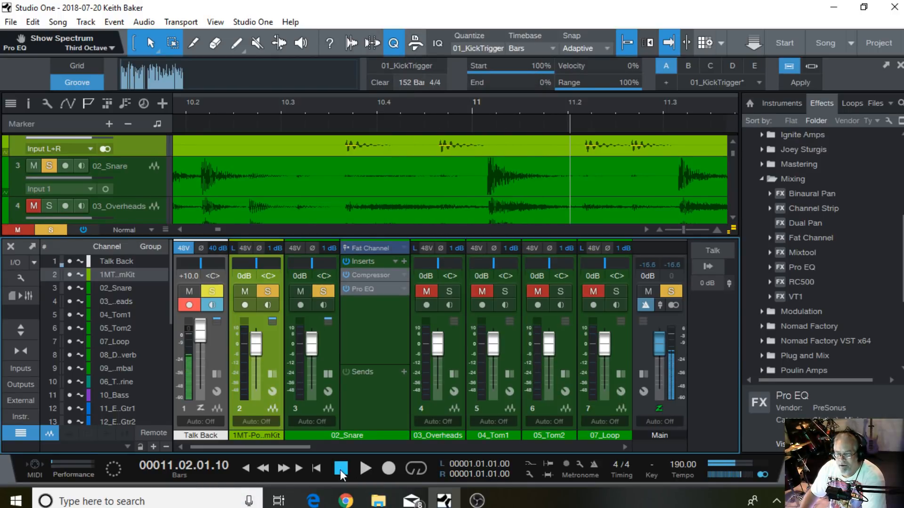
Start playback and set the attack of the snare's Compressor to 38.2 ms
left_click(364, 468)
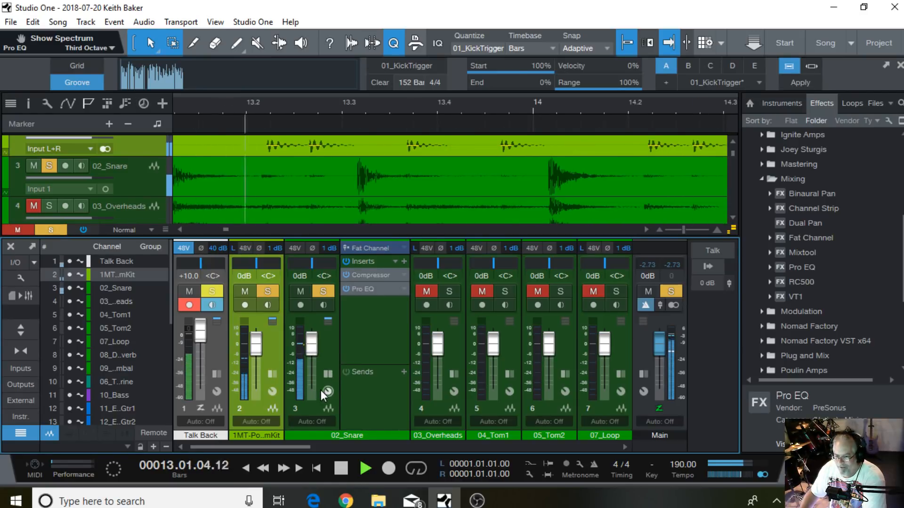
left_click(362, 276)
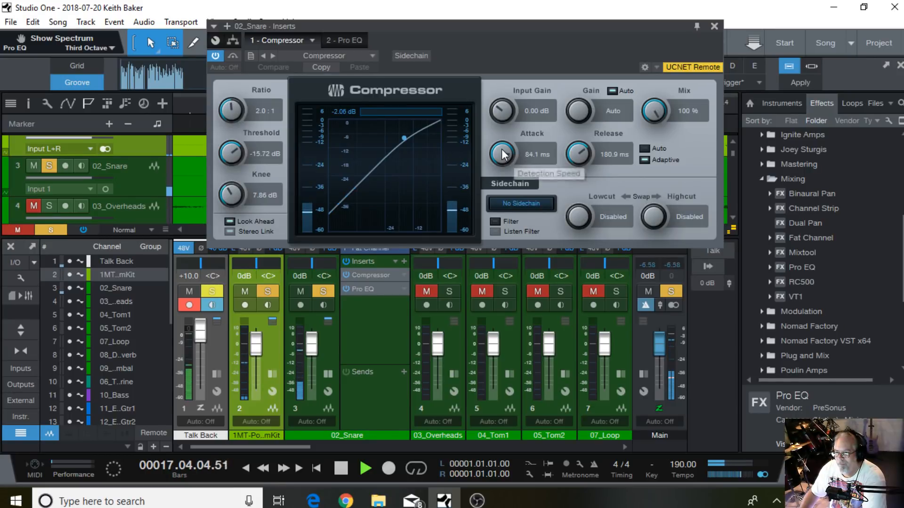
left_click_drag(503, 156, 498, 158)
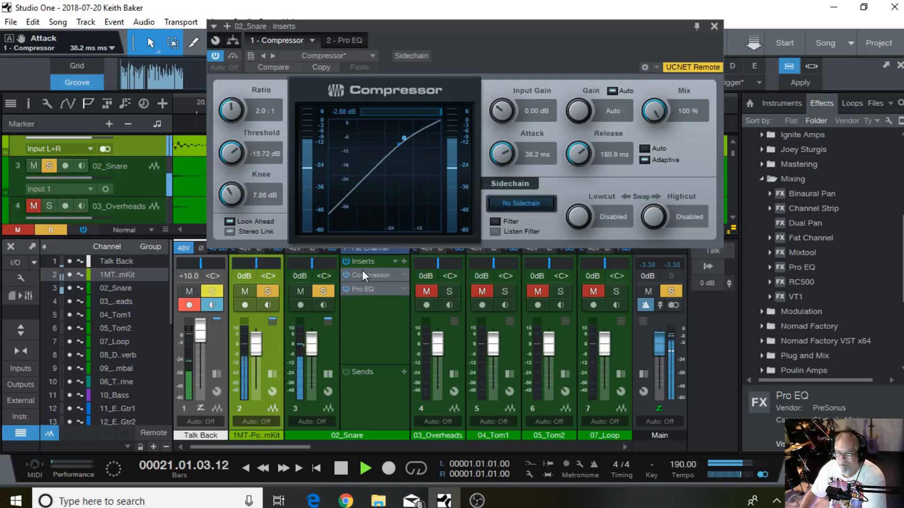
In the snare's Pro EQ, set LF to 2.82 dB at 201 Hz, the low cut to 103 Hz and MF to -17.41 dB at 706 Hz
left_click(368, 288)
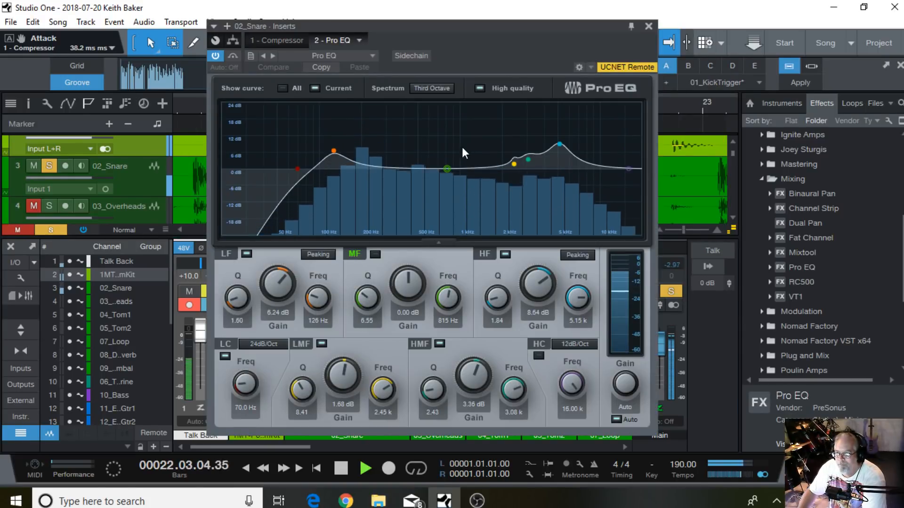
double_click(333, 152)
left_click_drag(332, 151, 363, 161)
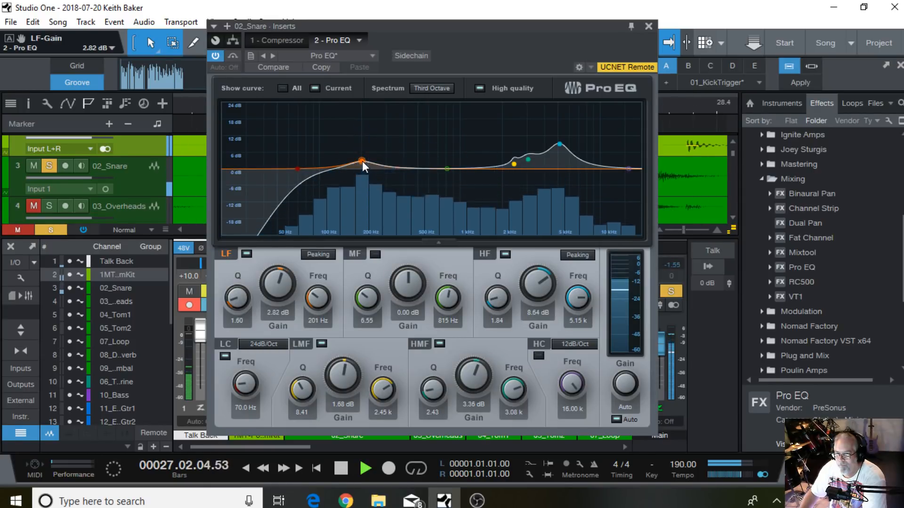
left_click_drag(298, 168, 325, 171)
left_click_drag(447, 170, 438, 219)
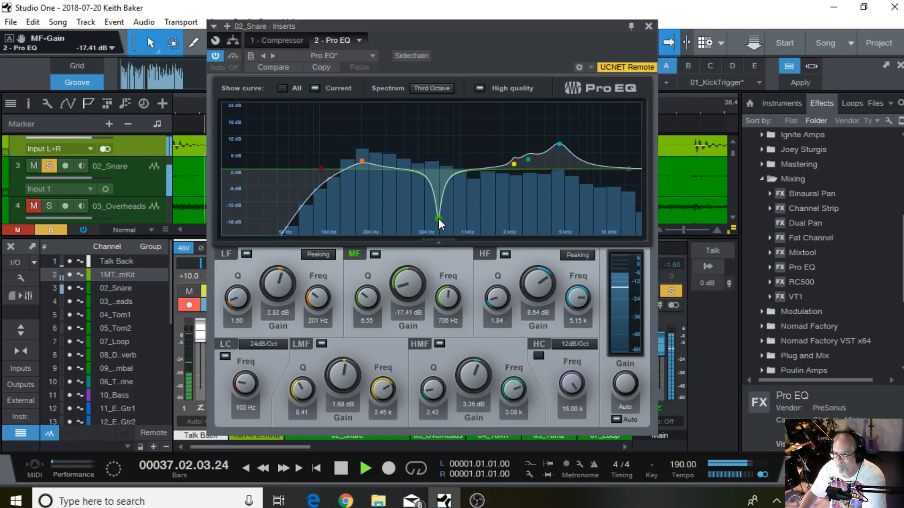
Deactivate the snare EQ's HMF and LMF bands and set the HF band to 8.94 dB at 3.05 kHz
double_click(560, 144)
double_click(528, 160)
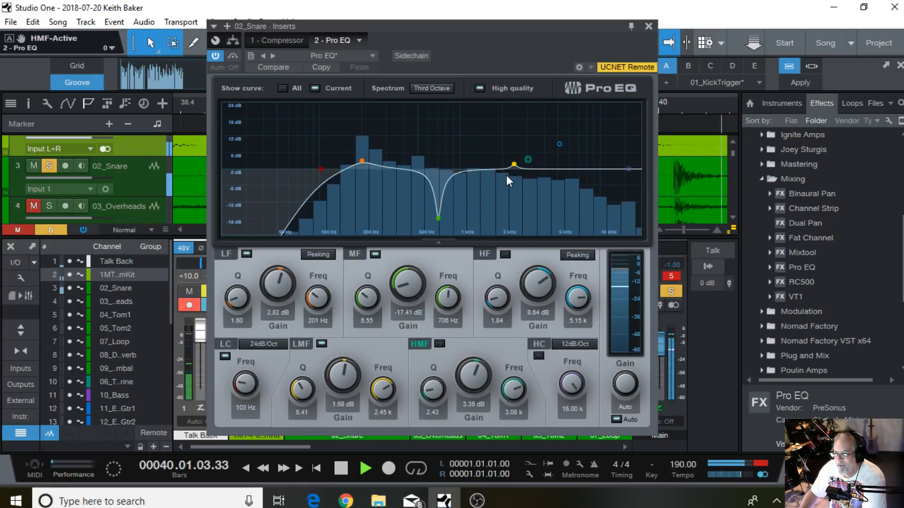
left_click_drag(513, 163, 514, 162)
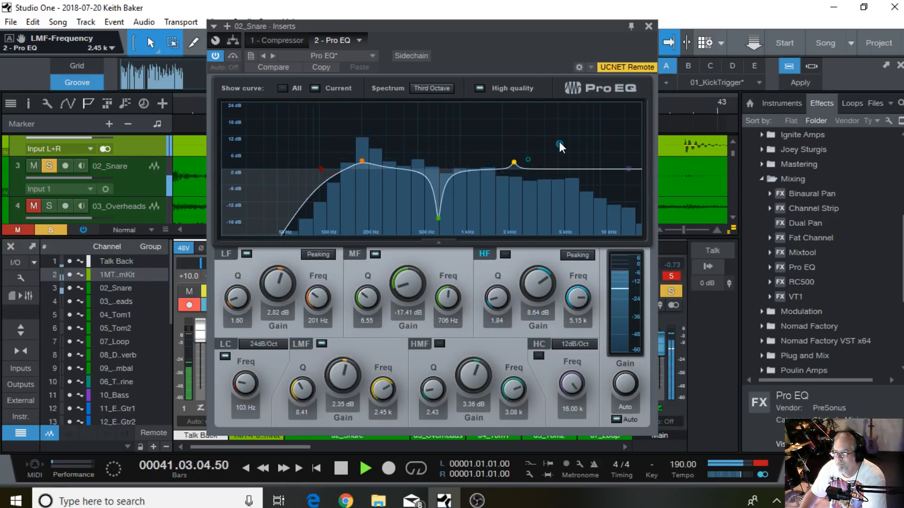
double_click(559, 143)
left_click_drag(560, 143, 527, 143)
double_click(514, 162)
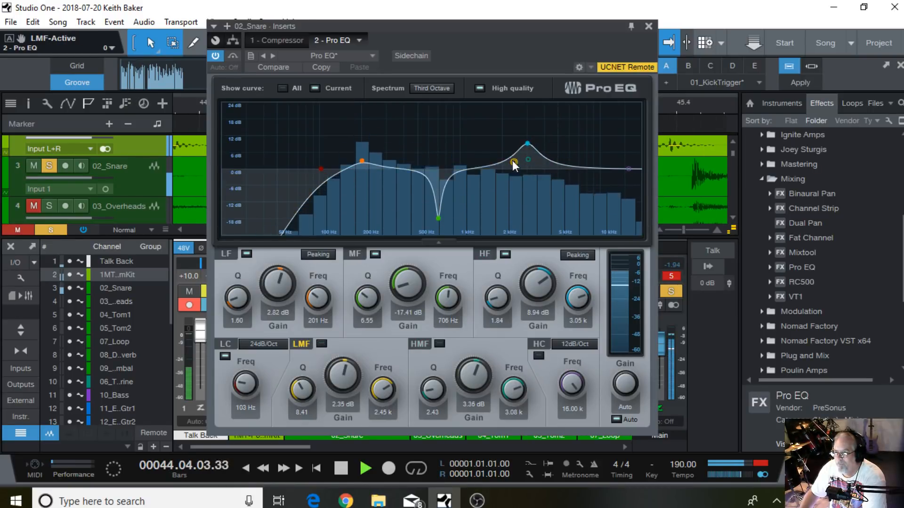
Make the HF band a 12 dB shelf with Q 0.80 and 11.53 dB gain at 1.63 kHz, then close the EQ and stop playback
left_click(578, 254)
left_click(604, 296)
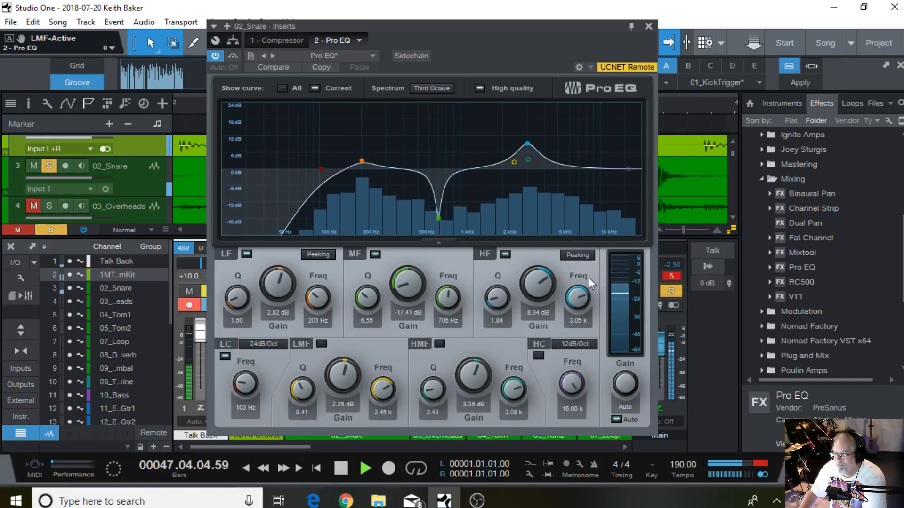
left_click_drag(497, 297, 493, 297)
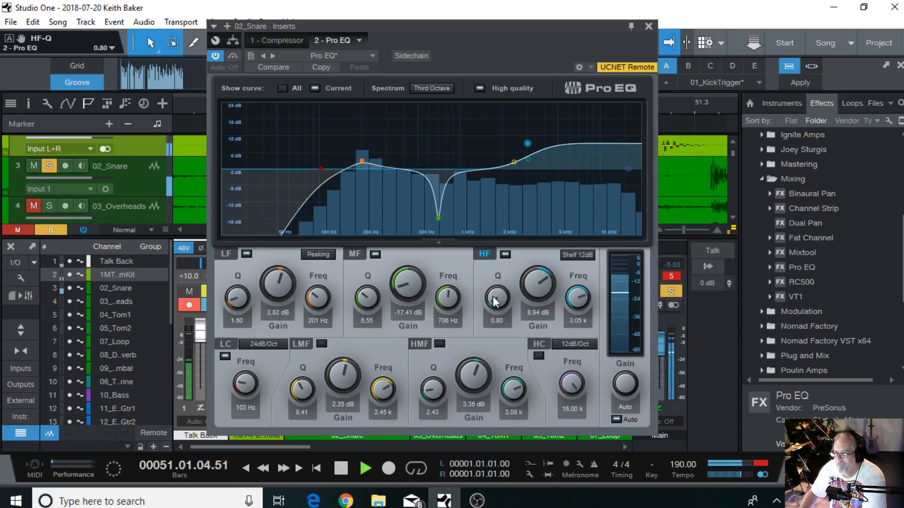
left_click_drag(527, 146, 490, 137)
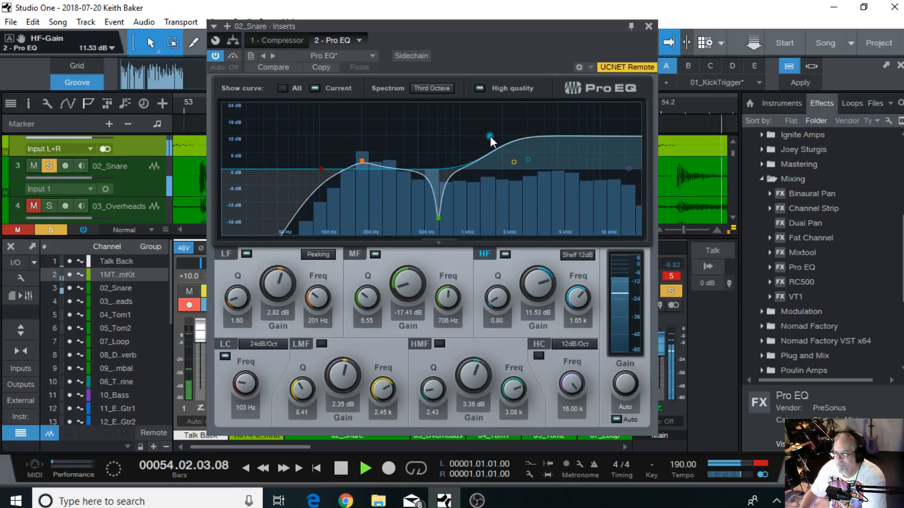
left_click(648, 27)
left_click(344, 468)
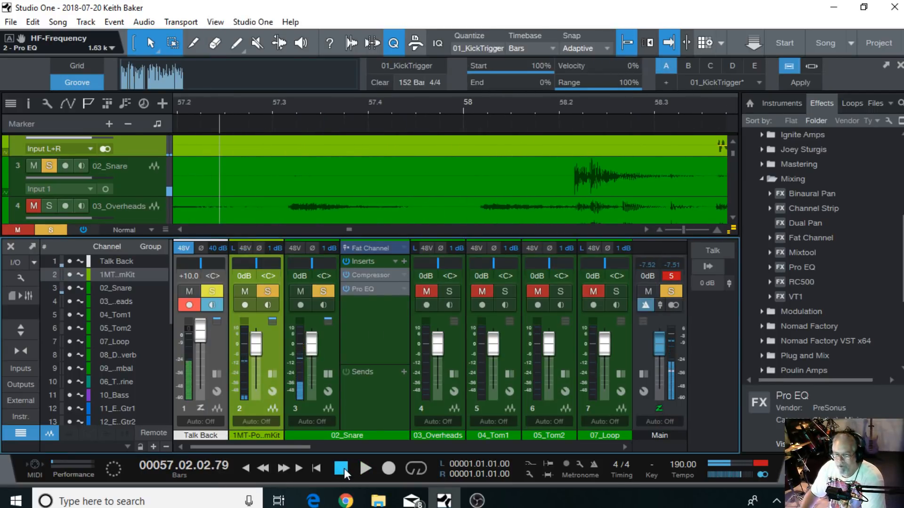
left_click(342, 473)
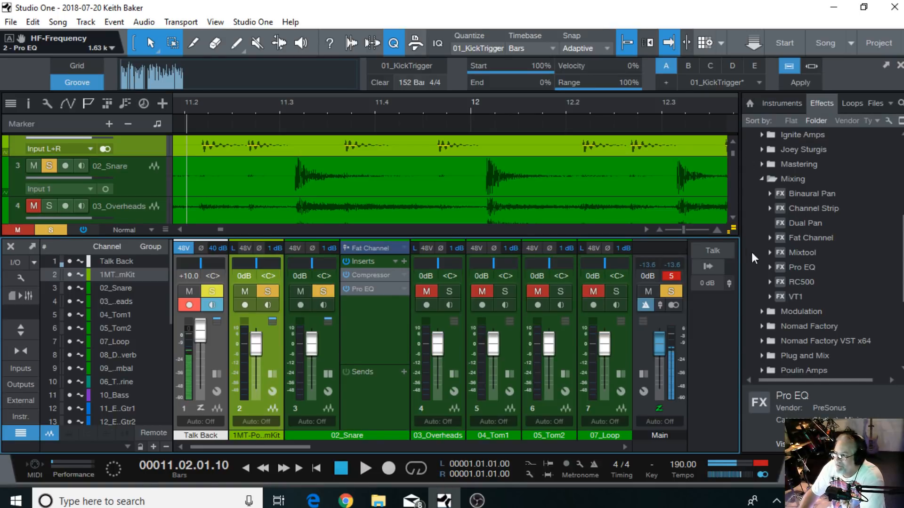
Add Mixverb from the Reverb effects as a send on 02_Snare and move its FX channel directly after Talk Back
left_click(760, 179)
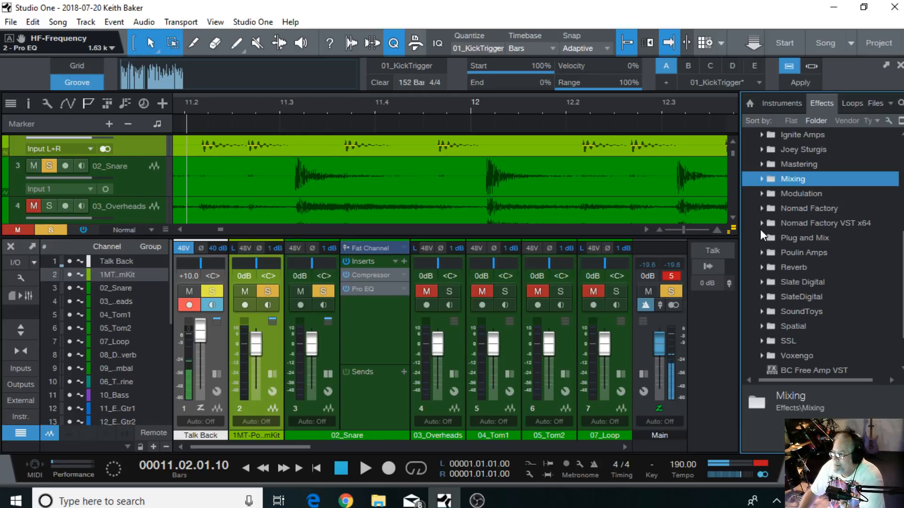
scroll(775, 245, "down", 1)
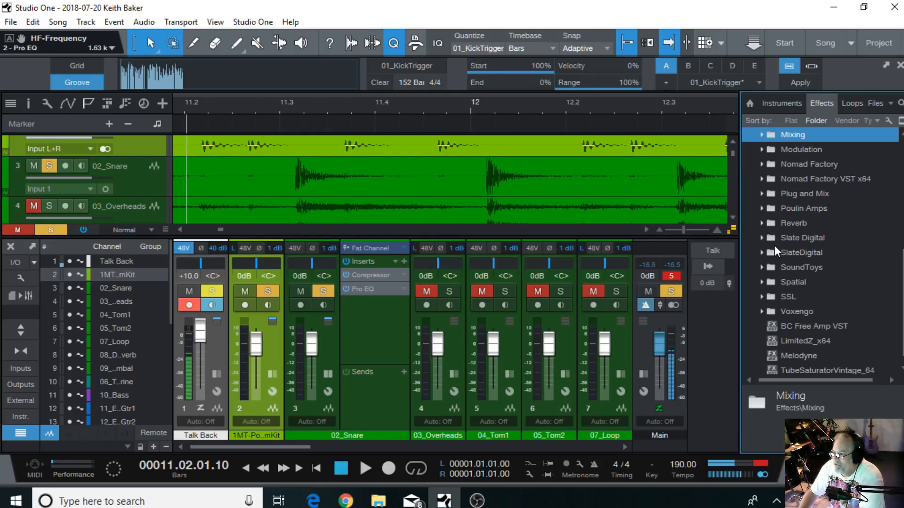
scroll(774, 245, "up", 2)
scroll(775, 245, "down", 3)
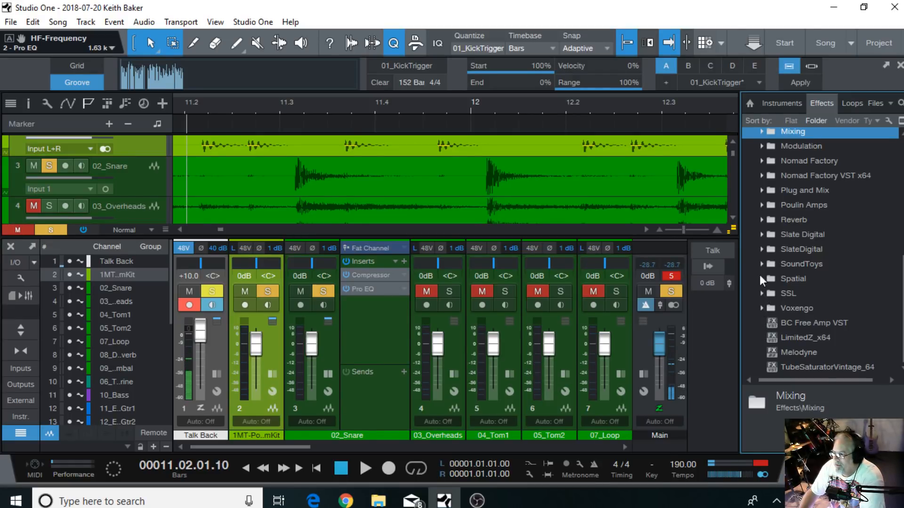
left_click(761, 220)
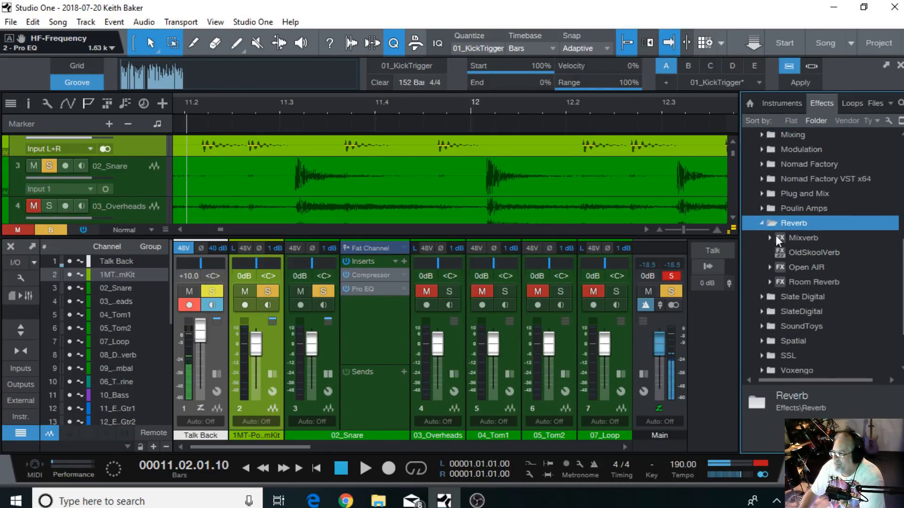
left_click_drag(781, 237, 376, 394)
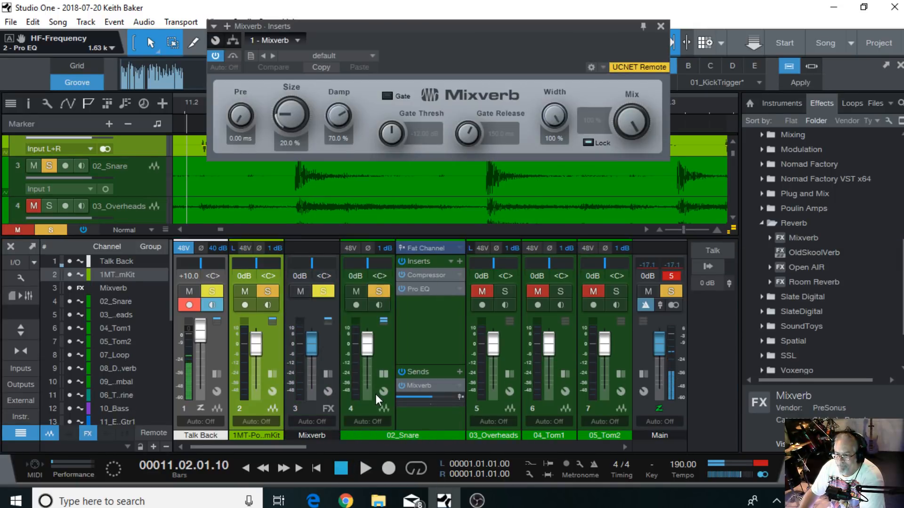
left_click(311, 410)
left_click_drag(264, 407, 238, 408)
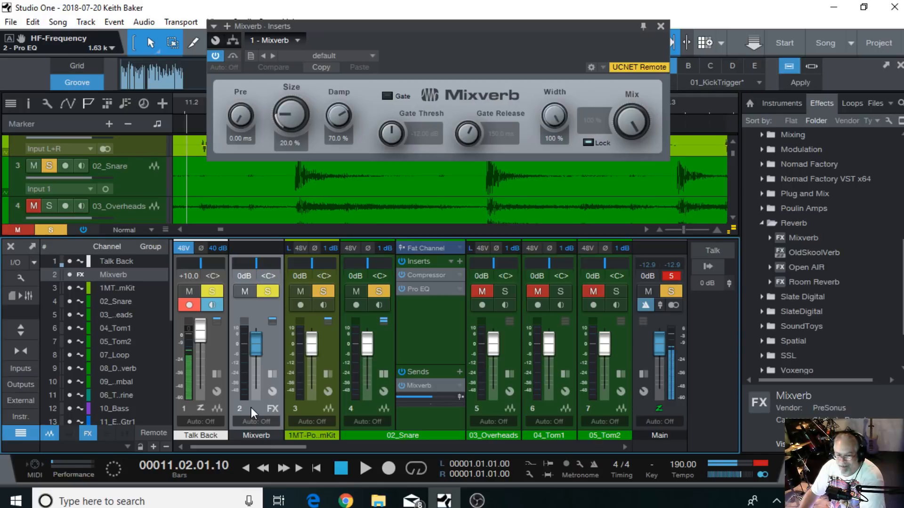
Review the console's channel grouping and visibility options, including keeping FX channels to the right, then close them
left_click(15, 262)
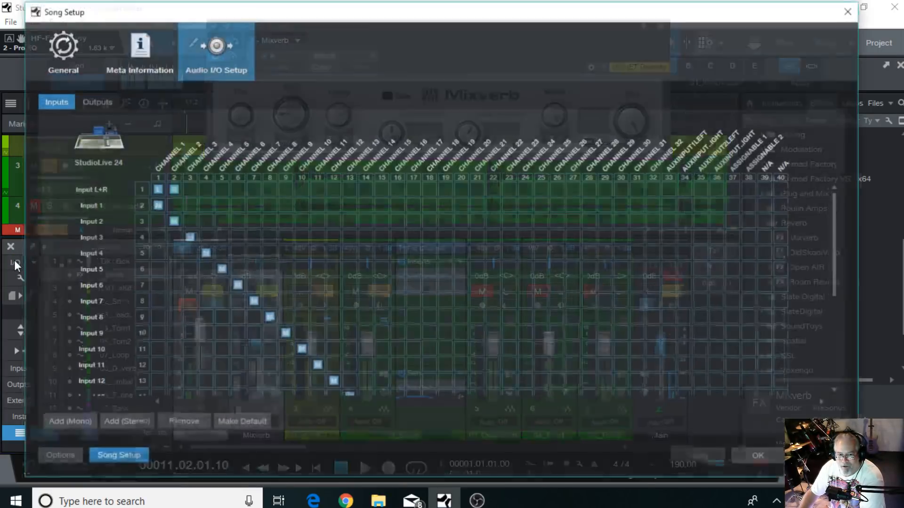
left_click(851, 15)
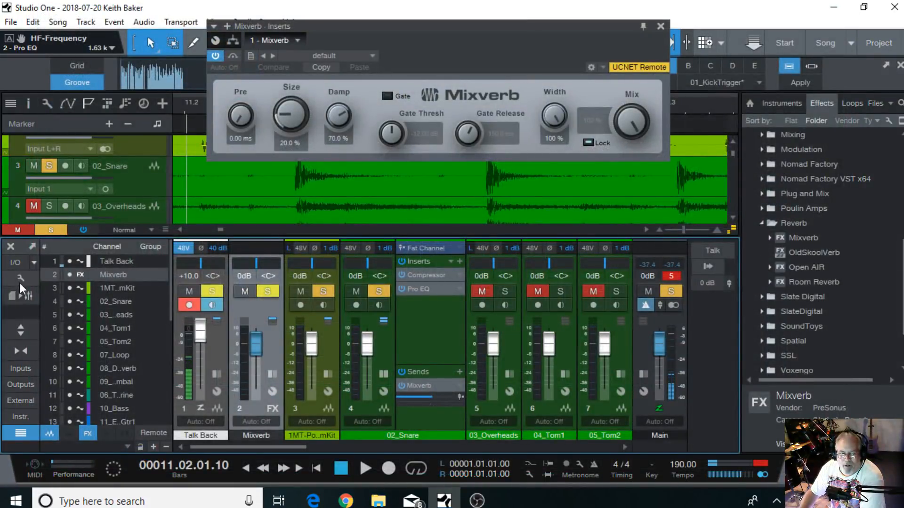
left_click(21, 276)
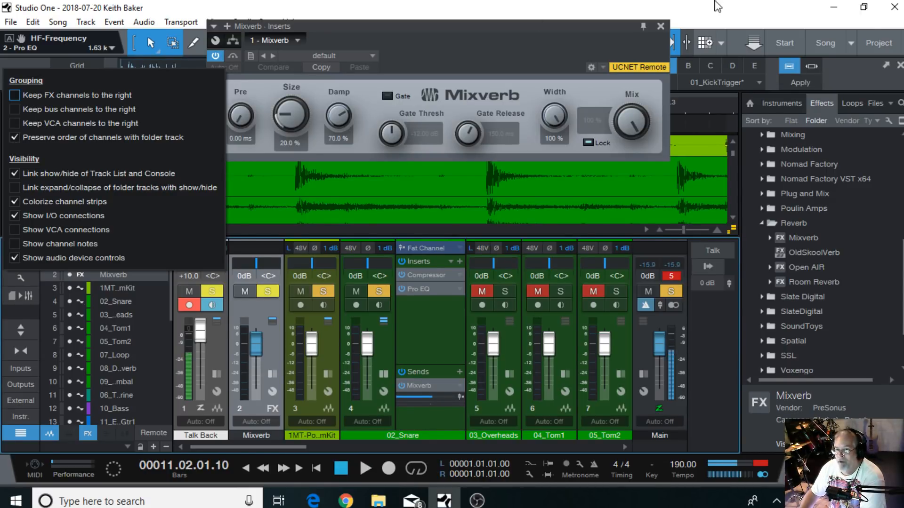
left_click(496, 6)
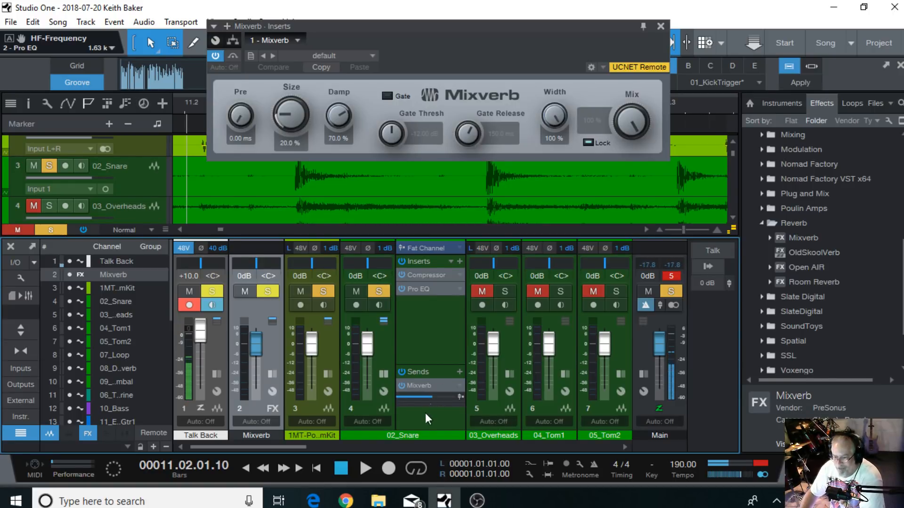
Start playback and lower the 02_Snare channel volume to -2.4 dB
left_click(365, 471)
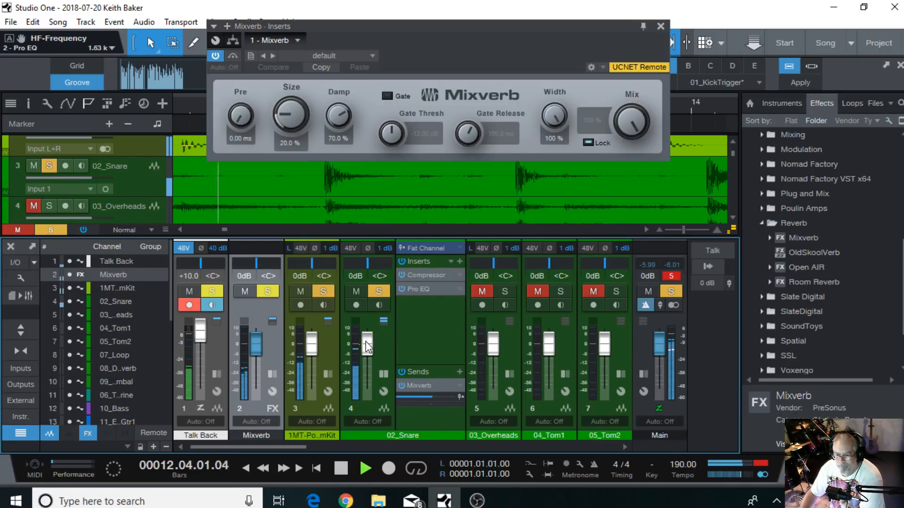
left_click_drag(369, 343, 369, 347)
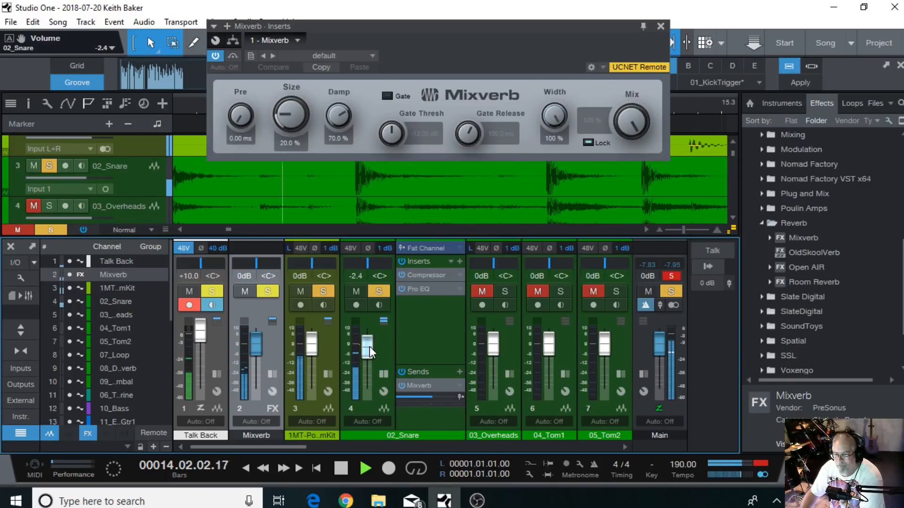
Set Mixverb to 49% size, 48.5% damp, unlocked mix at 73.5% and 37.5 ms predelay, then close it
left_click_drag(465, 64, 466, 179)
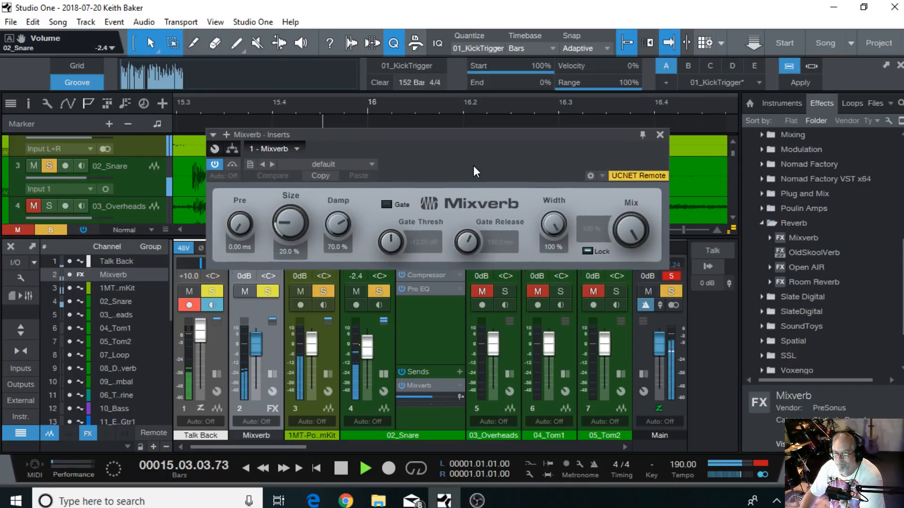
left_click_drag(309, 242, 282, 190)
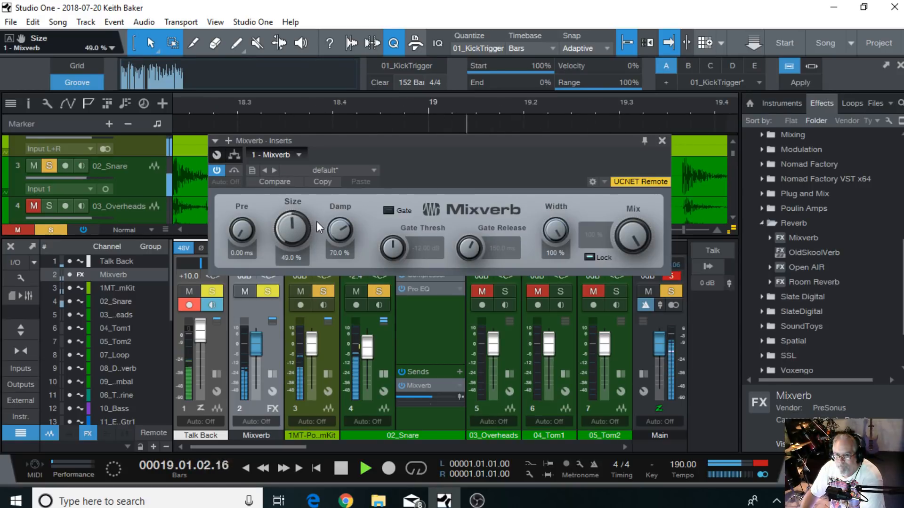
left_click_drag(340, 231, 359, 254)
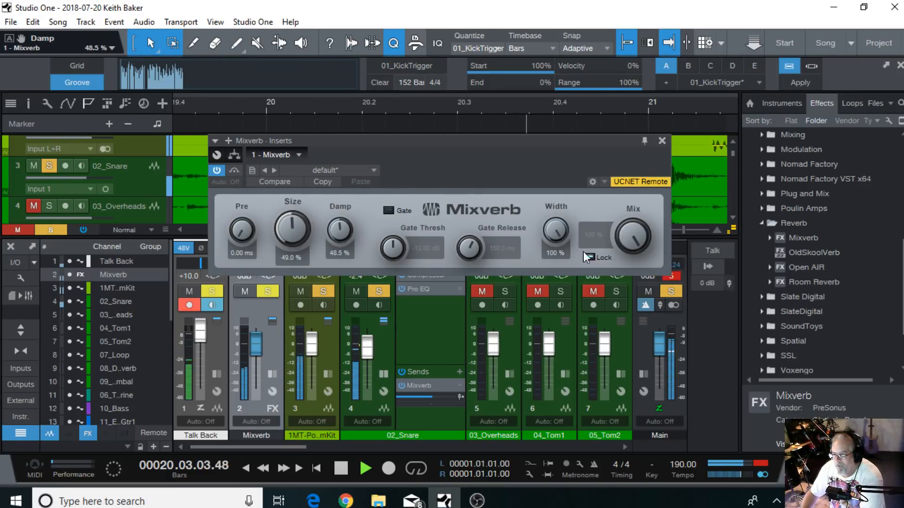
left_click_drag(620, 225, 620, 247)
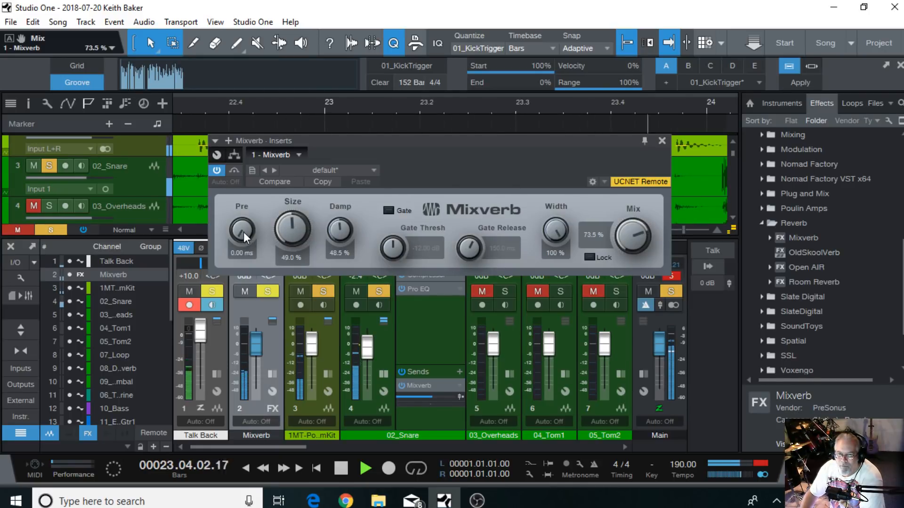
left_click_drag(244, 237, 239, 221)
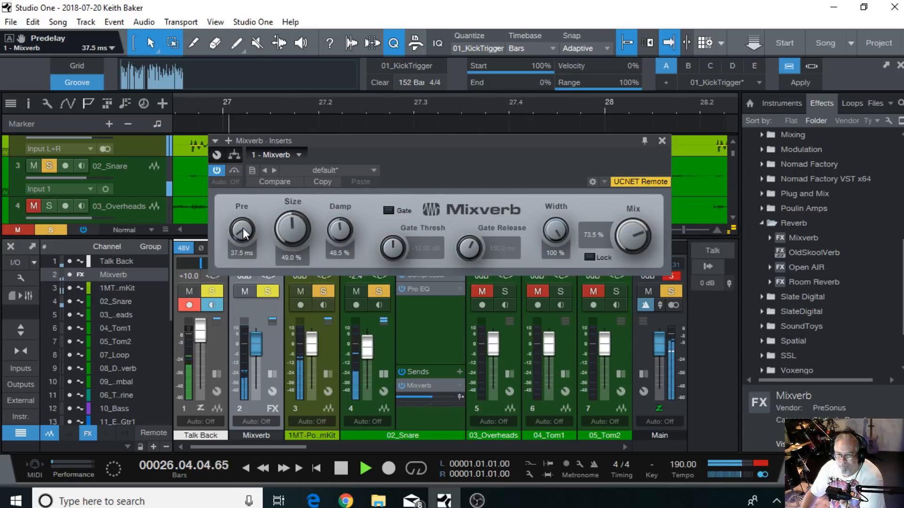
left_click(663, 142)
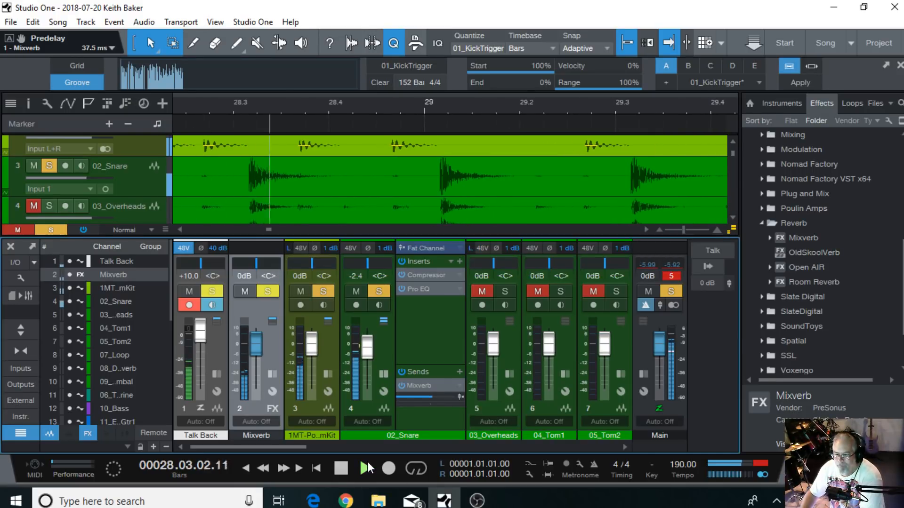
In the snare's Pro EQ, set HF to 12.71 dB at 1.59 kHz and LF to 1.88 dB at 204 Hz, then close it
left_click(439, 288)
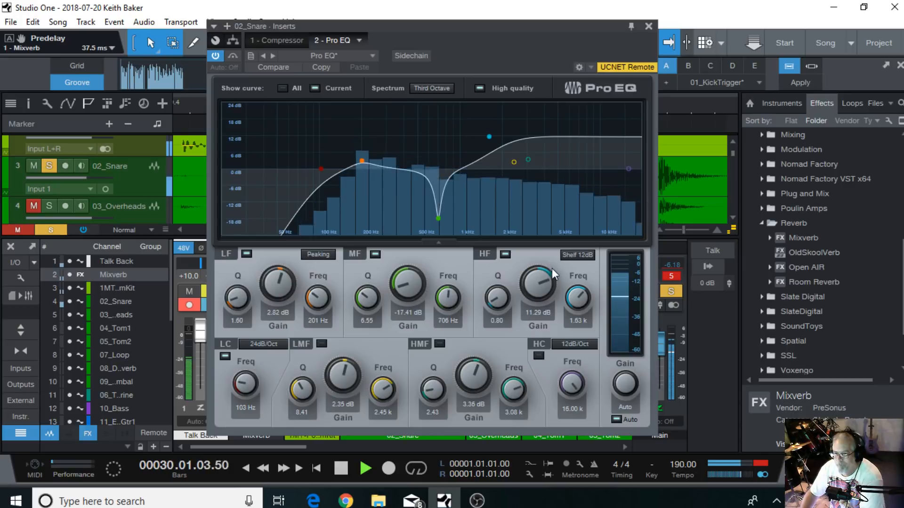
left_click_drag(456, 123, 488, 132)
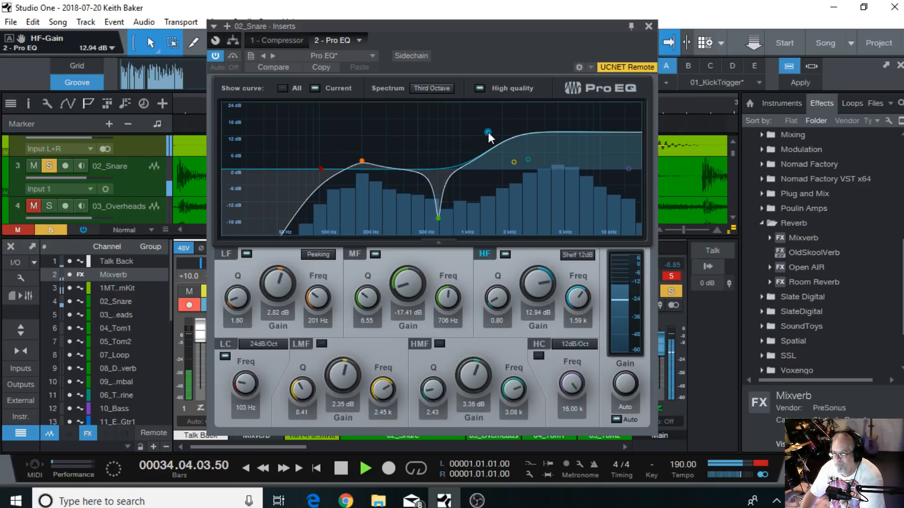
left_click_drag(487, 132, 485, 133)
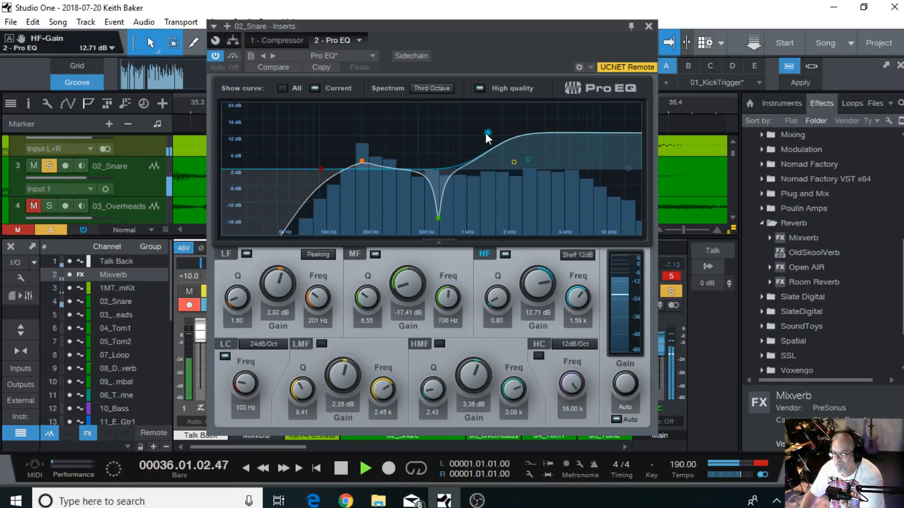
double_click(362, 163)
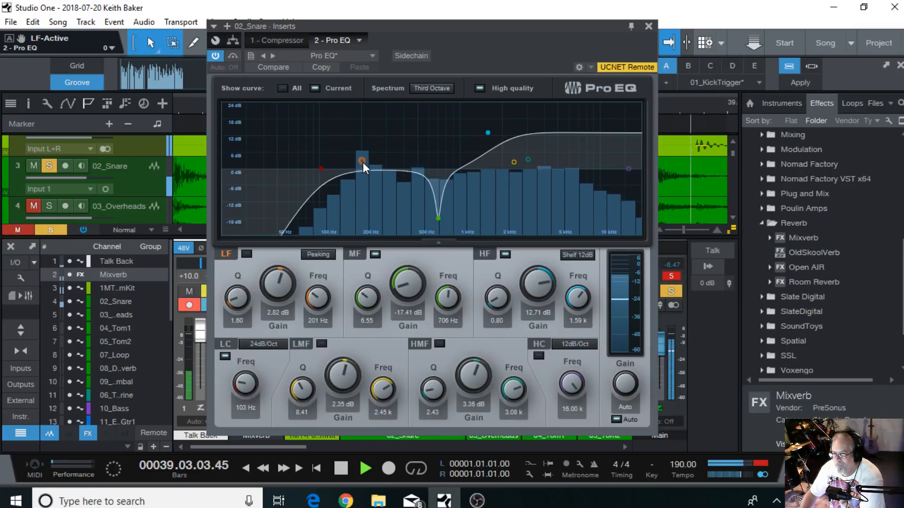
left_click(362, 162)
left_click_drag(362, 162, 363, 165)
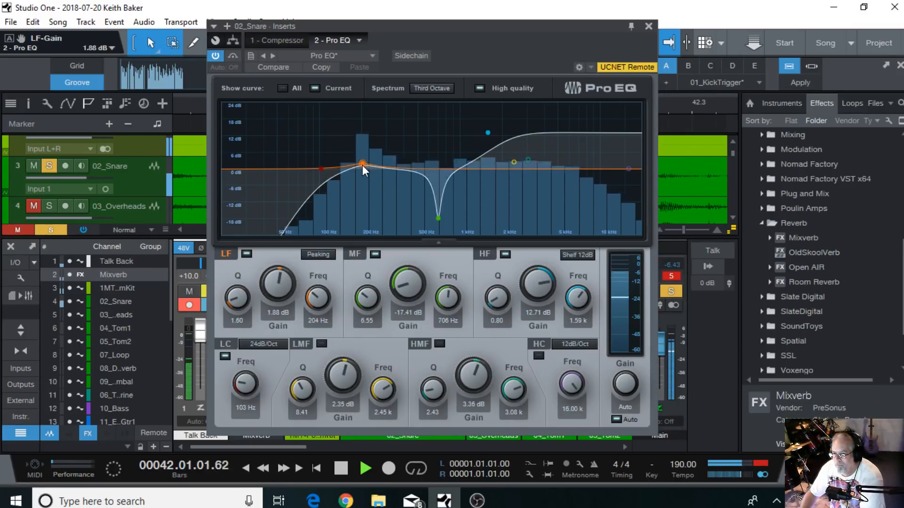
left_click(648, 26)
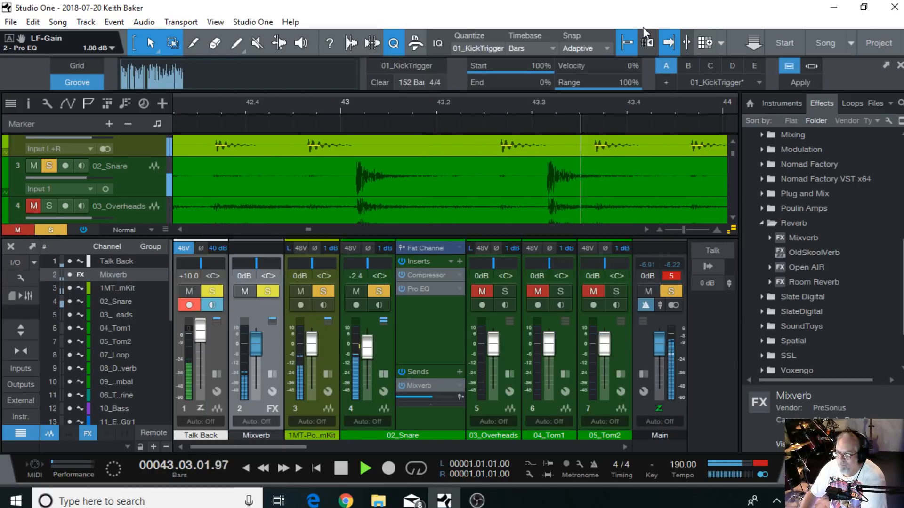
Reduce the Mixverb mix to 62%, close the reverb, collapse the 02_Snare channel's inserts and sends, and stop playback
left_click(427, 385)
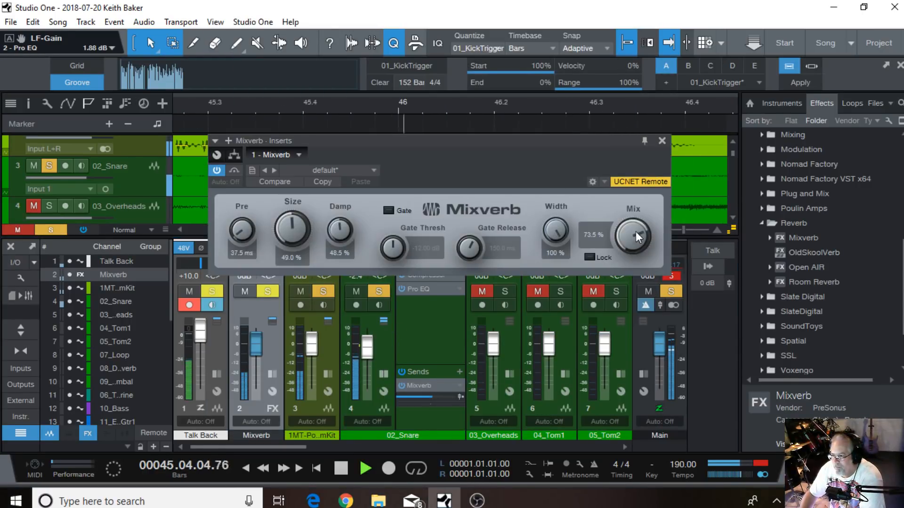
left_click_drag(636, 237, 629, 243)
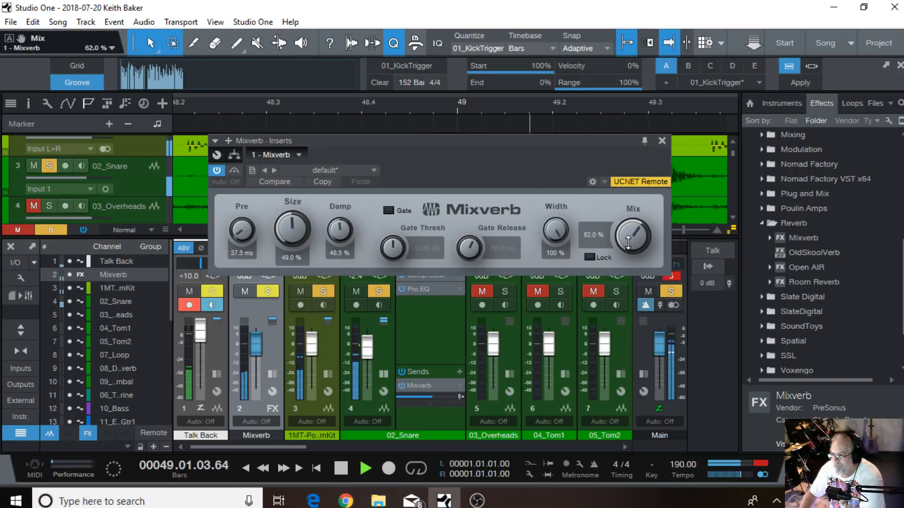
left_click(662, 141)
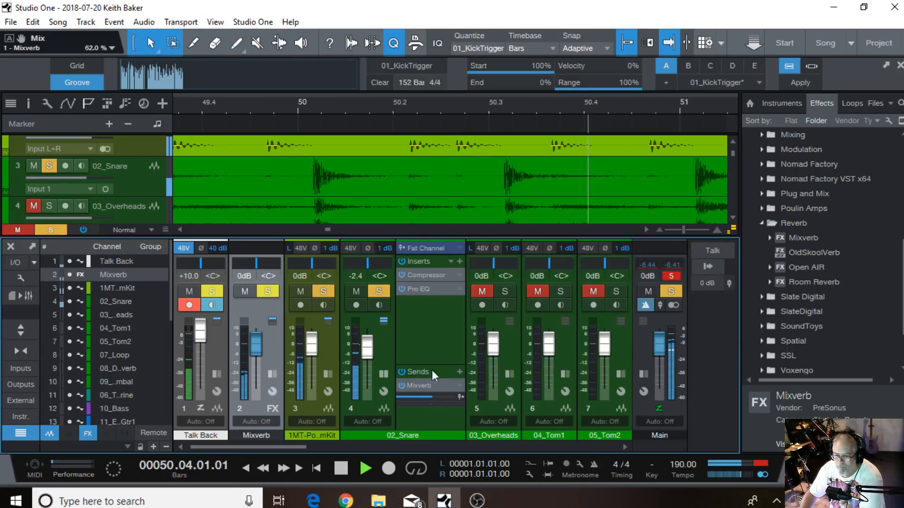
left_click(381, 373)
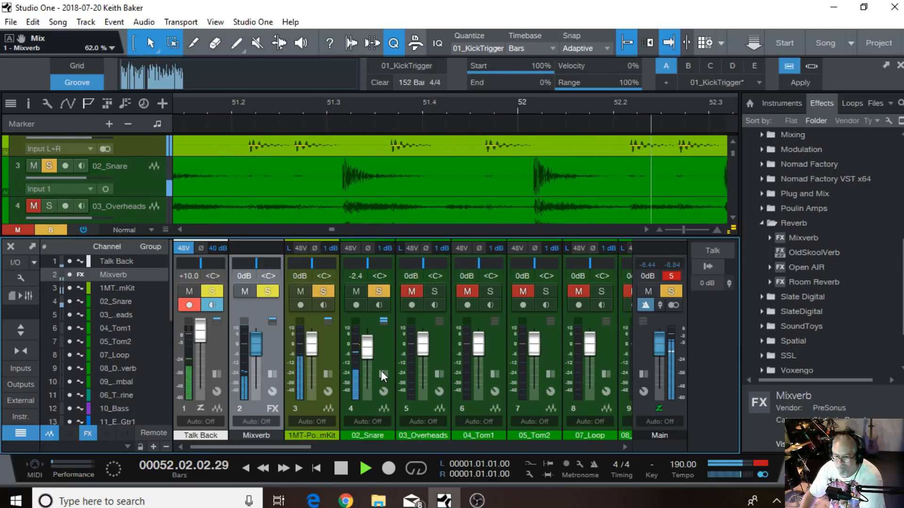
left_click(342, 469)
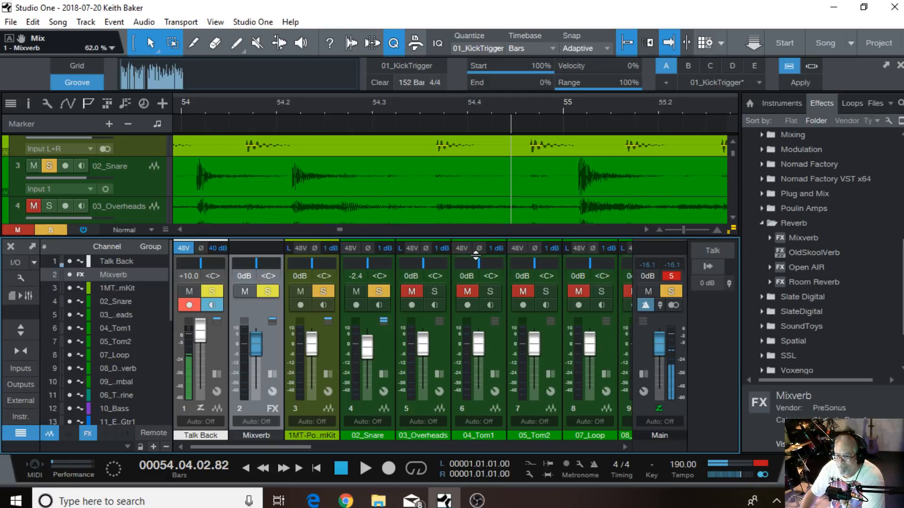
Solo 03_Overheads together with the kick and snare, start playback and set the overheads volume to -2.4 dB
left_click_drag(683, 226, 676, 228)
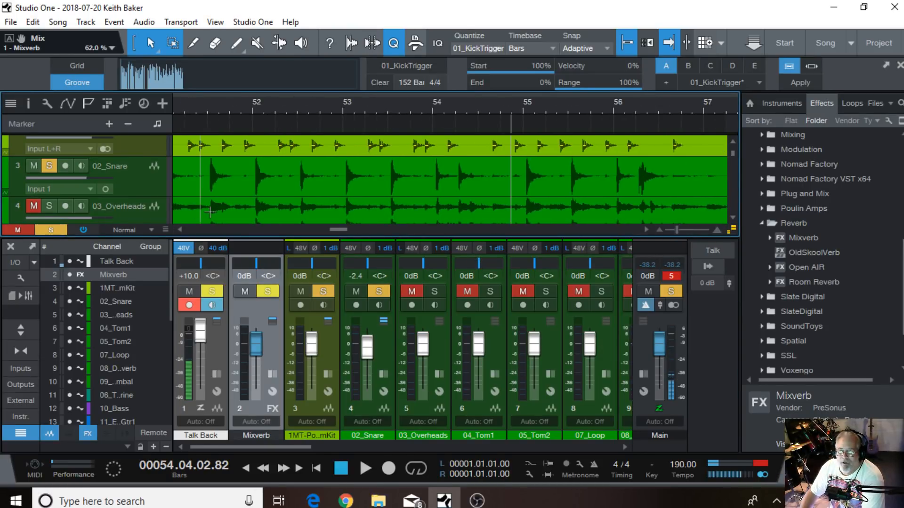
left_click(375, 411)
left_click(421, 406)
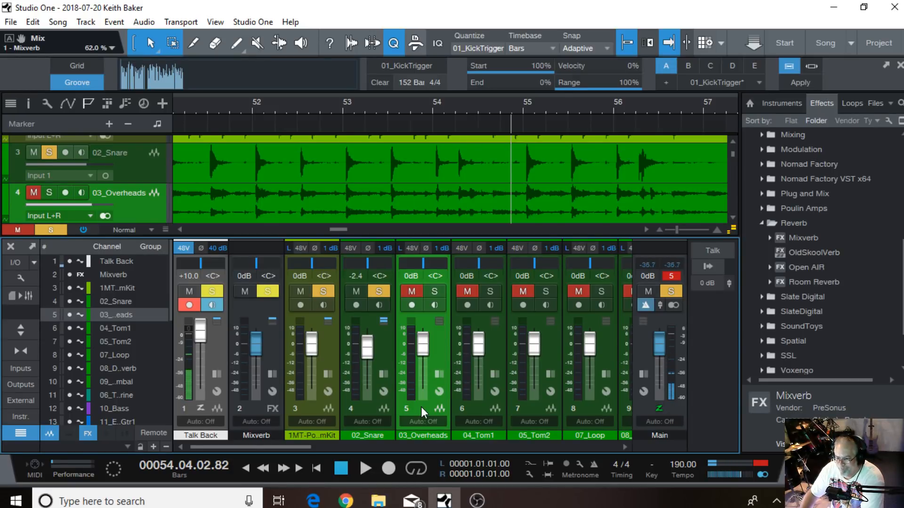
left_click(317, 289)
left_click(296, 290)
left_click(379, 291)
left_click(356, 289)
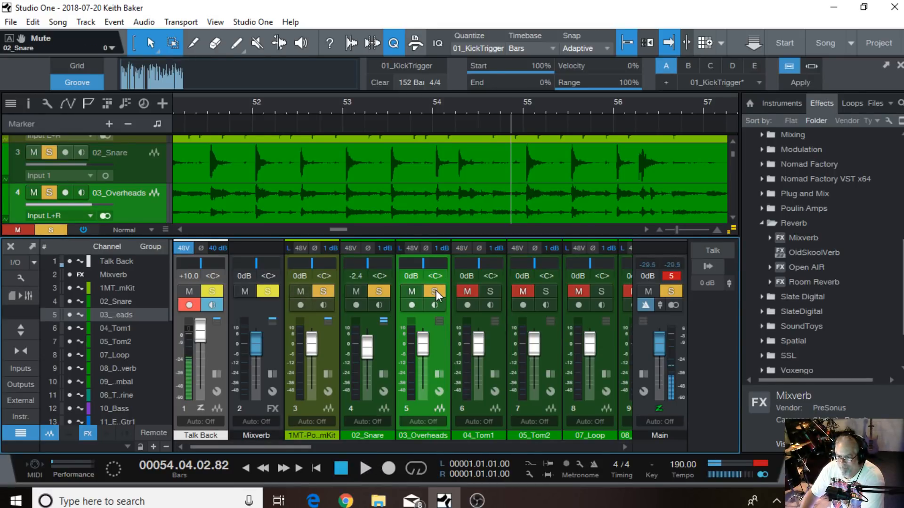
left_click(363, 467)
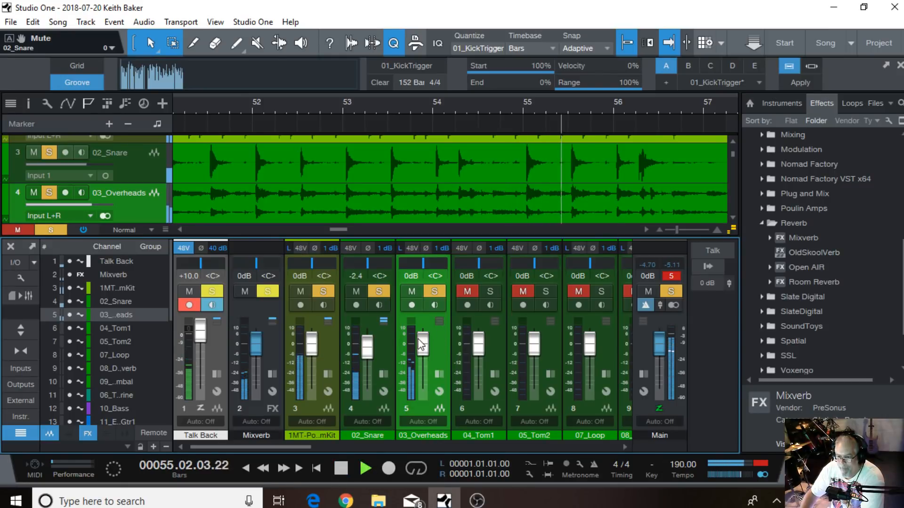
left_click_drag(422, 345, 422, 346)
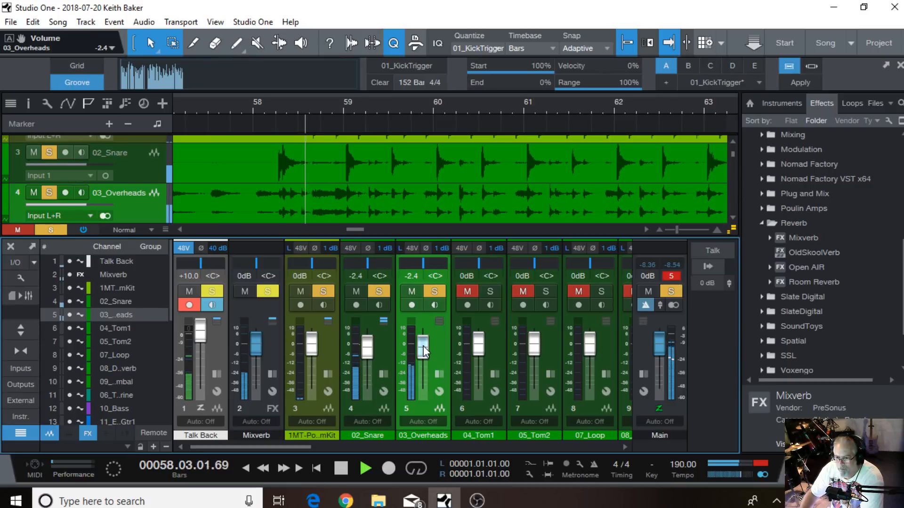
Unsolo 02_Snare and the MT-PowerDrumKit kick so only the overheads are soloed, then restart playback from 54.04.02.82
left_click(379, 292)
left_click(324, 292)
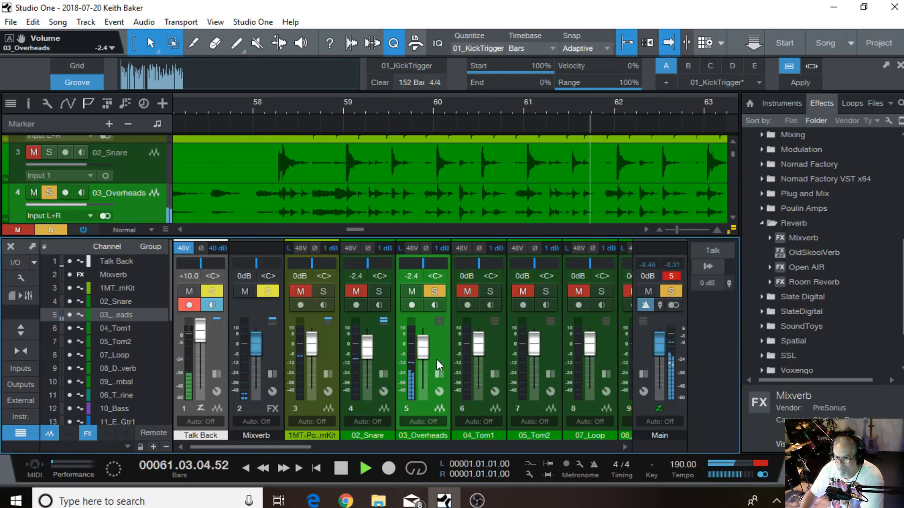
left_click(348, 468)
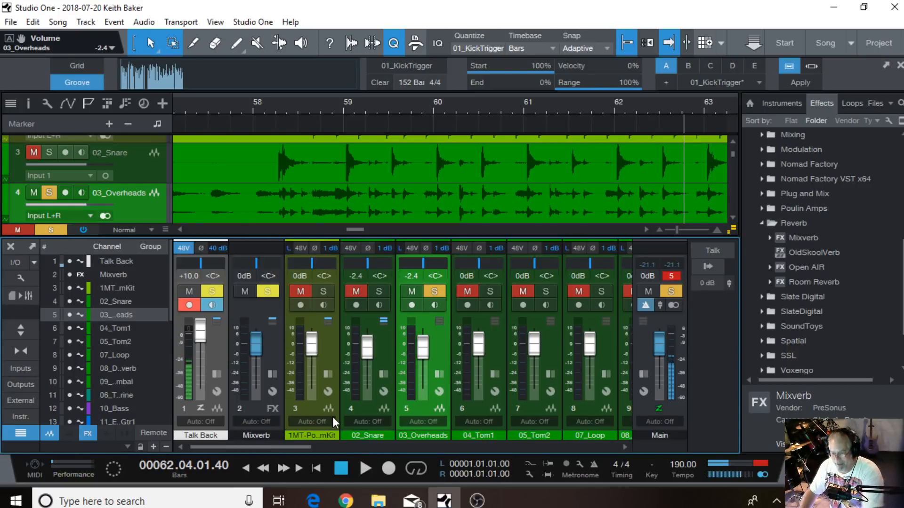
left_click(345, 466)
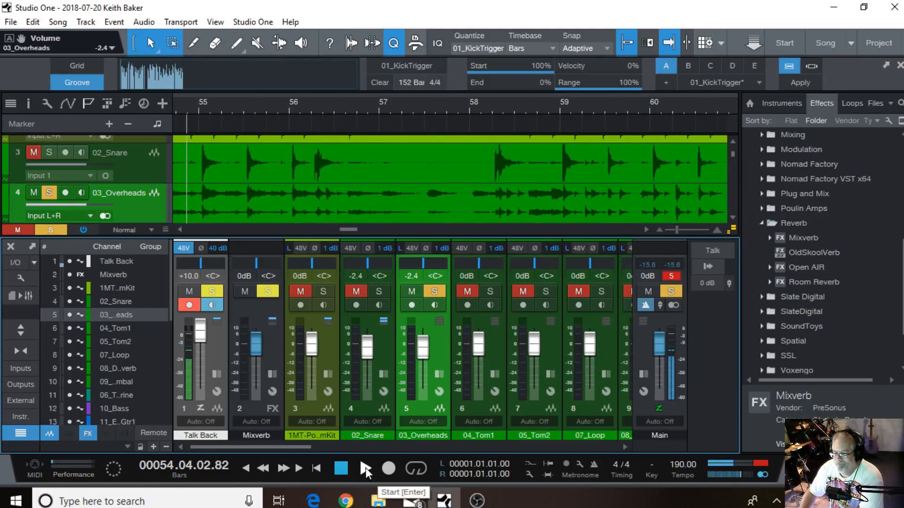
left_click(366, 468)
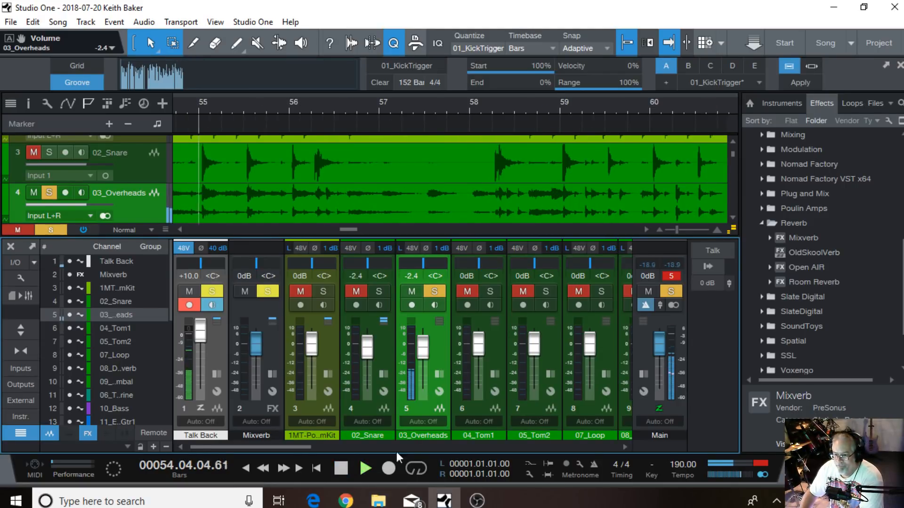
Expand the 03_Overheads channel, load the Overheads FX chain from the Drums folder into its inserts, and stop playback
left_click(440, 374)
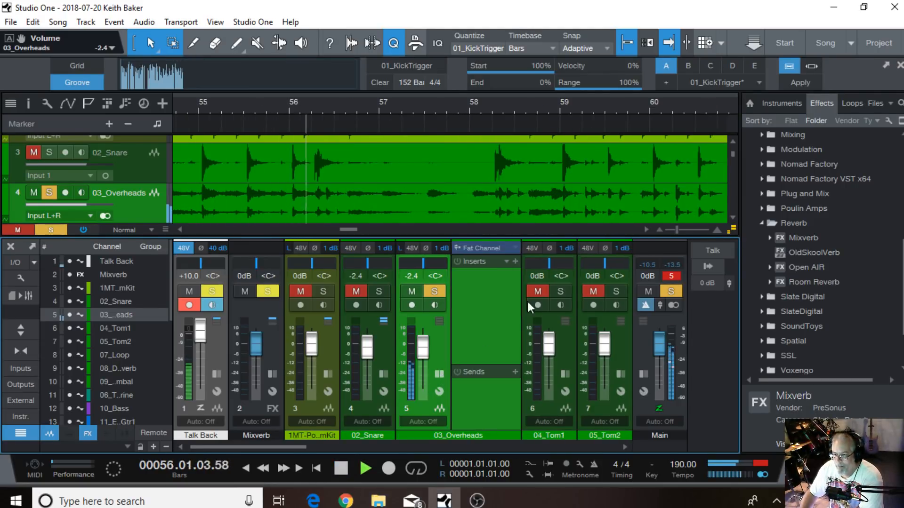
left_click(505, 262)
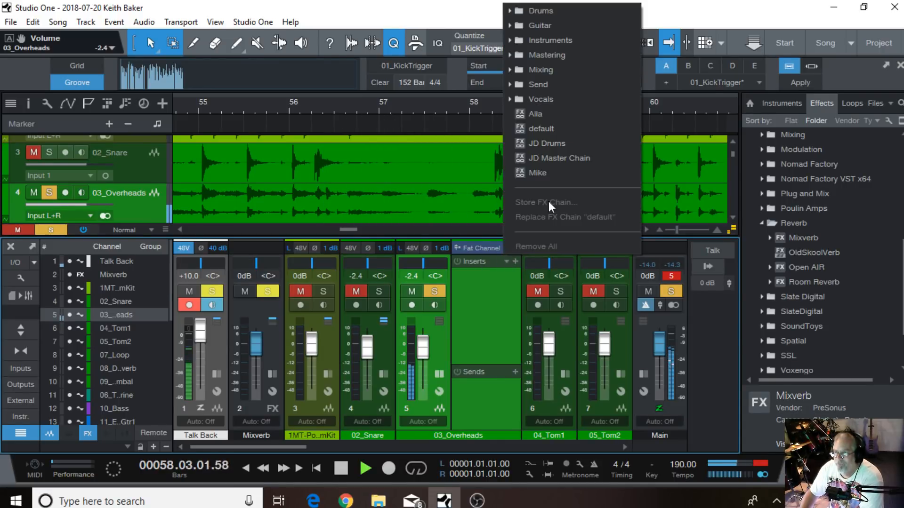
left_click(570, 10)
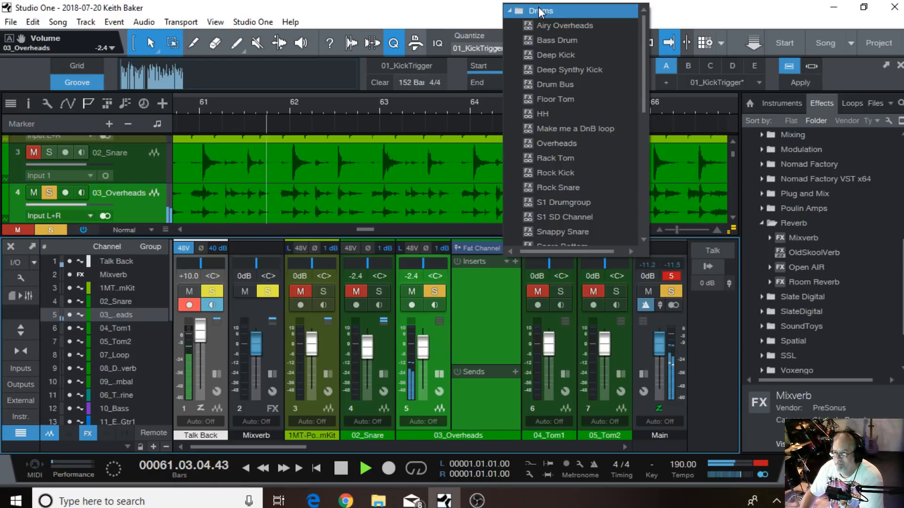
left_click(560, 143)
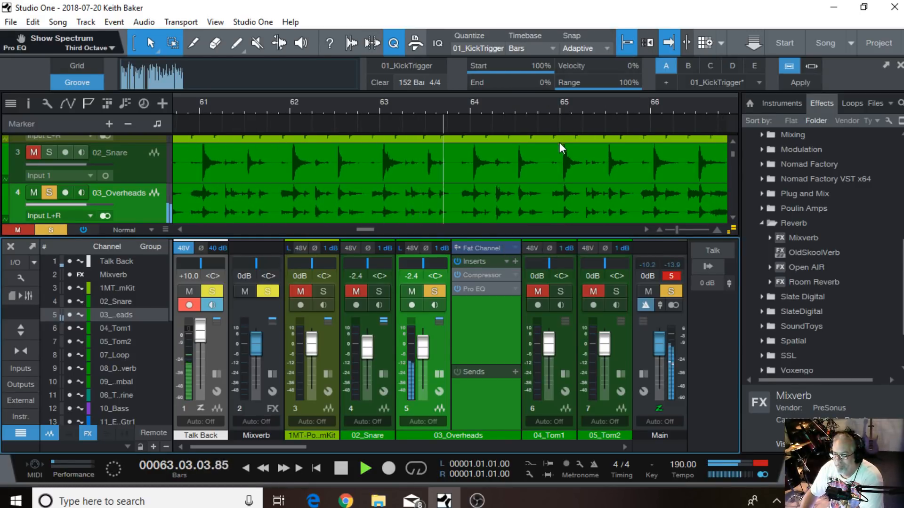
left_click(347, 469)
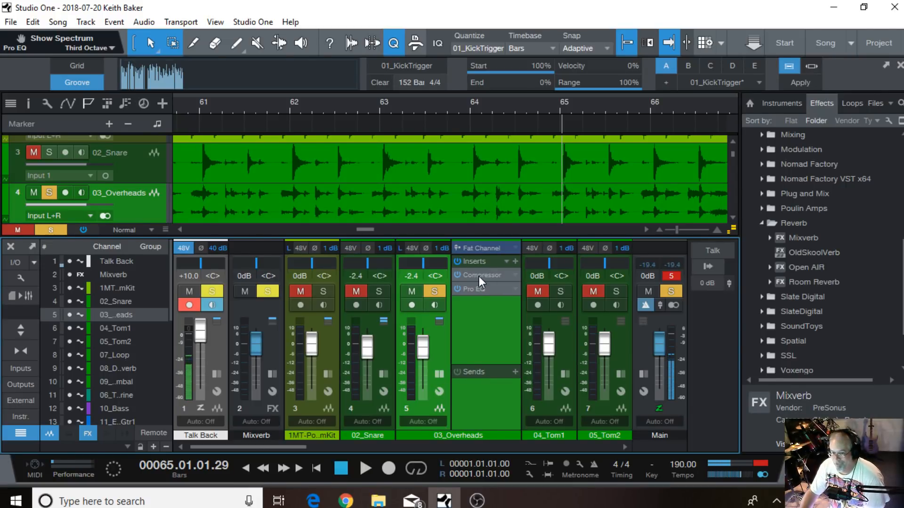
During playback, set the overheads compressor to ratio 2.9:1, threshold -17.88 dB and attack 17.3 ms, then close it
left_click(363, 469)
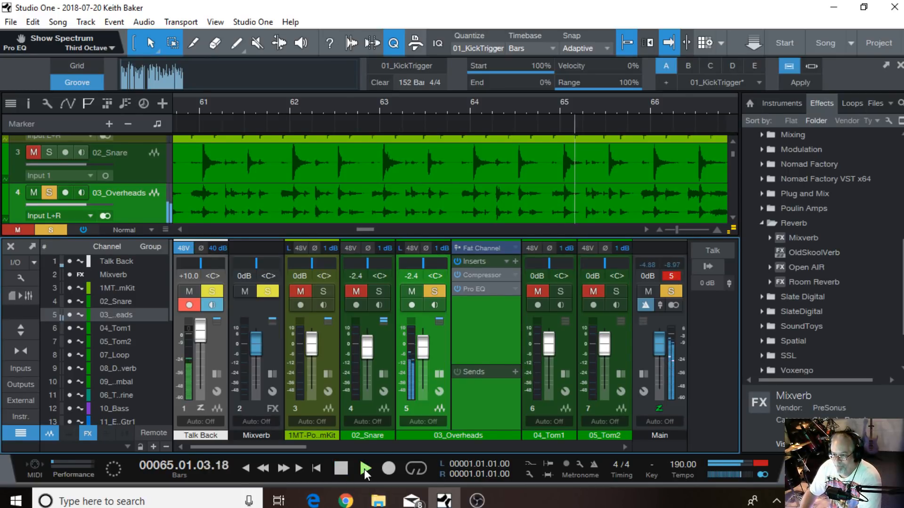
left_click(482, 275)
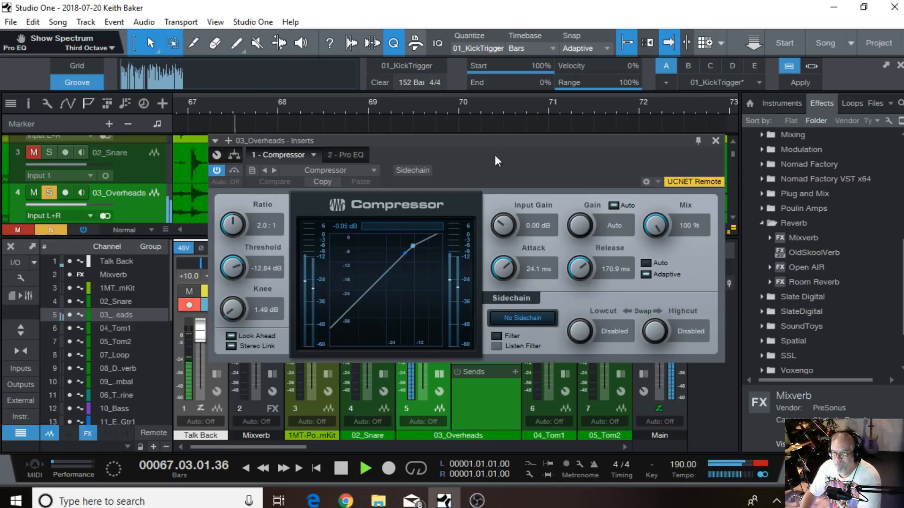
left_click_drag(495, 154, 459, 107)
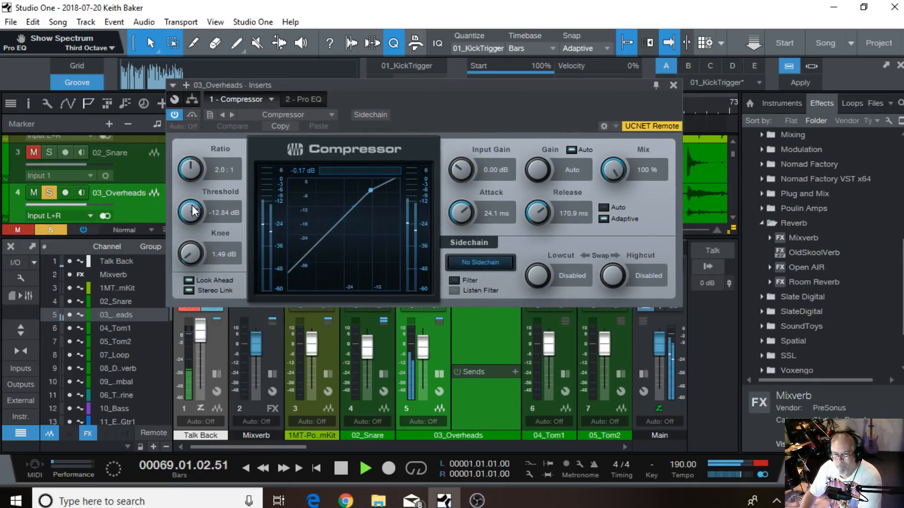
left_click_drag(186, 168, 187, 165)
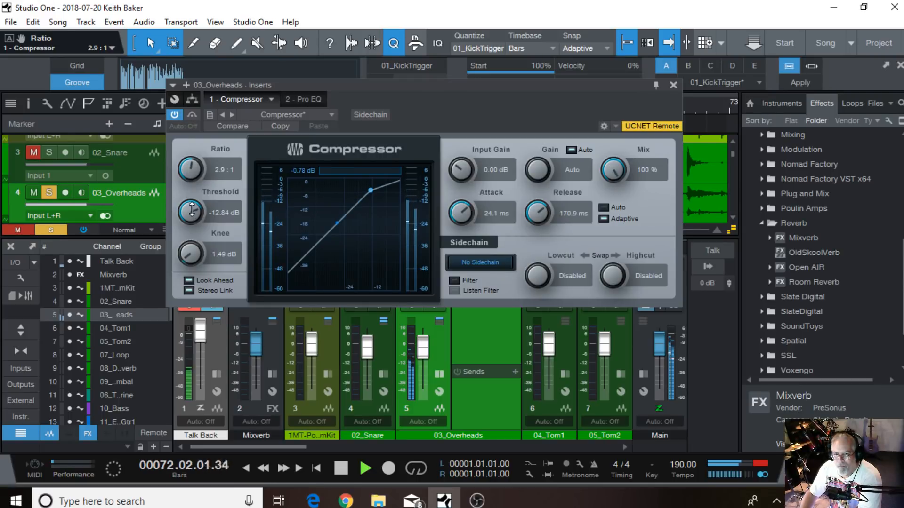
left_click_drag(192, 210, 190, 219)
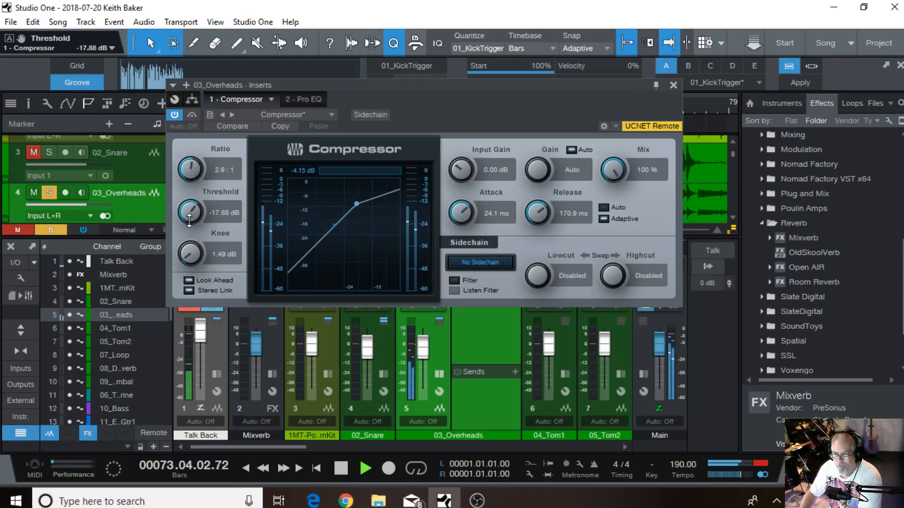
left_click_drag(452, 216, 454, 217)
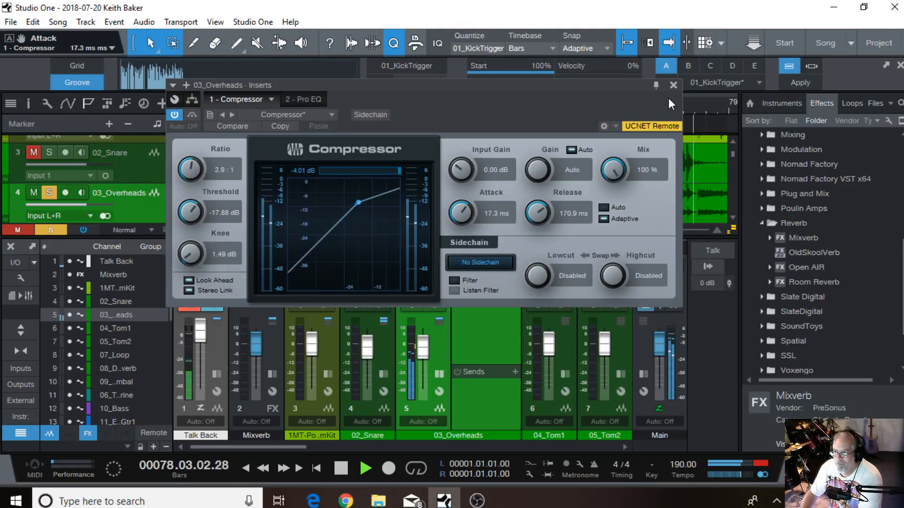
left_click(673, 85)
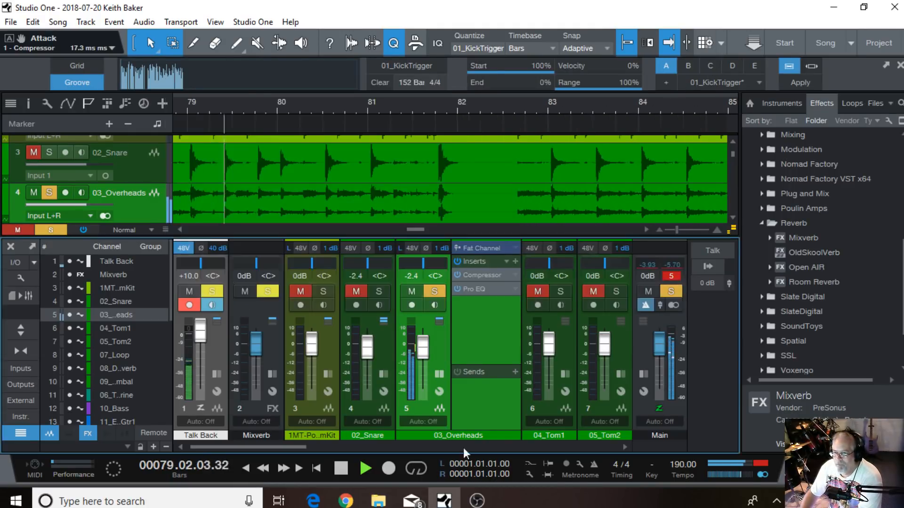
Load the default preset in the overheads' Pro EQ and enable the low cut at 109 Hz
left_click(485, 289)
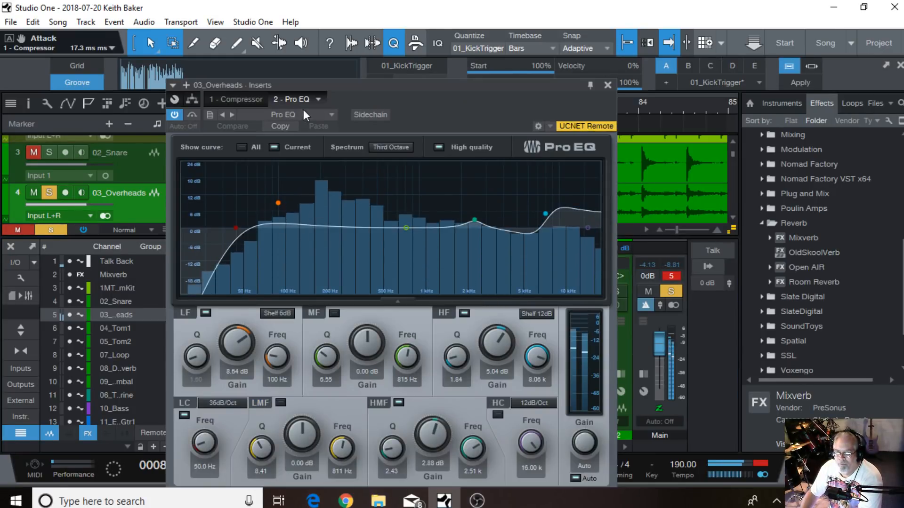
left_click(331, 115)
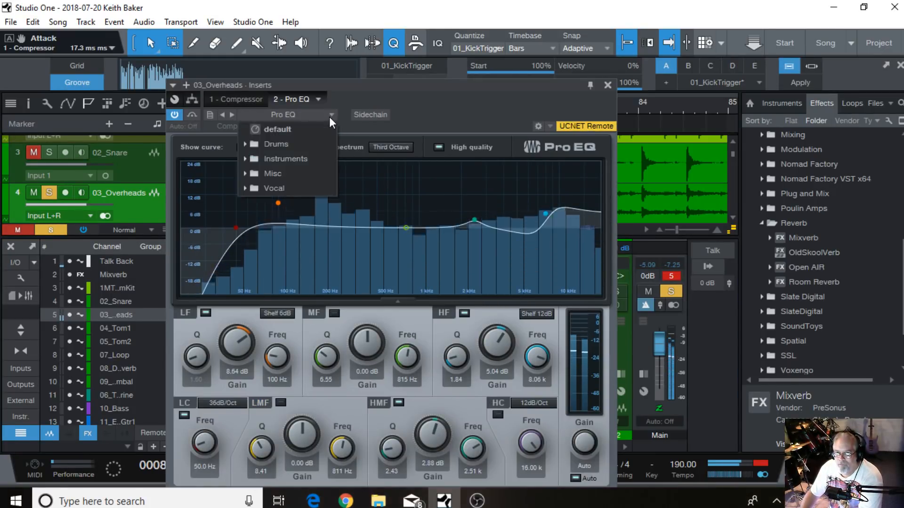
left_click(288, 127)
left_click(259, 227)
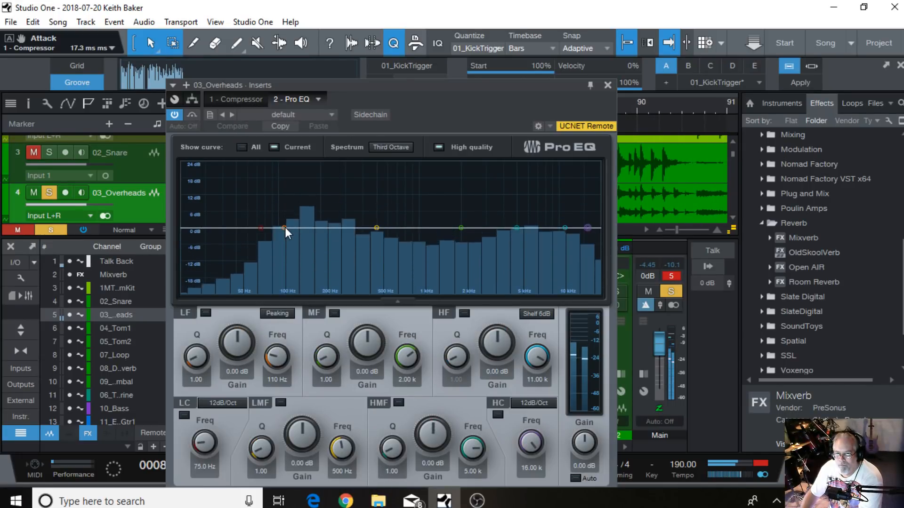
left_click_drag(264, 230, 282, 229)
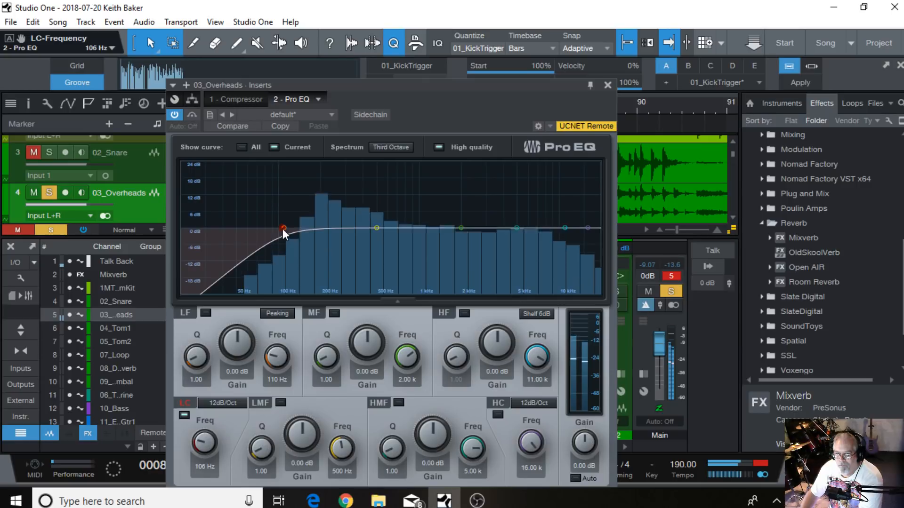
Boost the overheads' LMF band by 2.59 dB at 215 Hz and HMF by 4.24 dB at 8.03 kHz, then close the EQ
left_click_drag(376, 227, 326, 221)
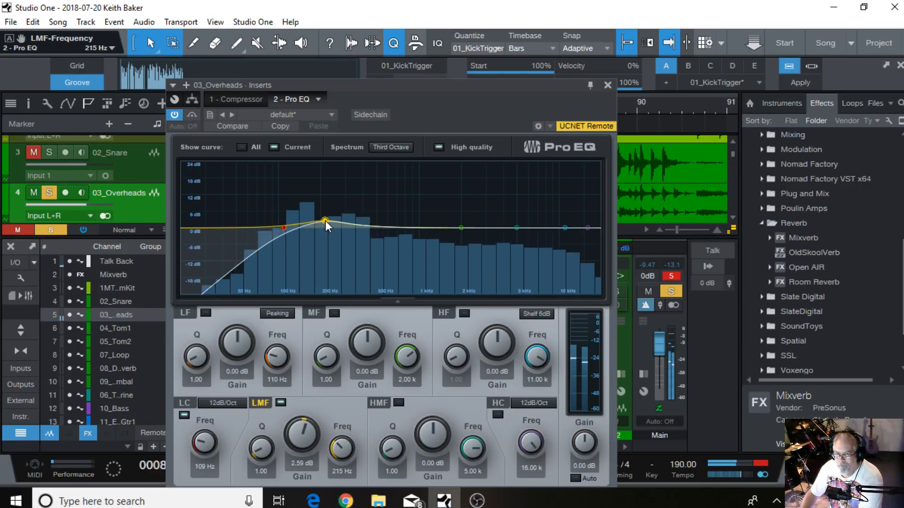
left_click_drag(510, 225, 546, 216)
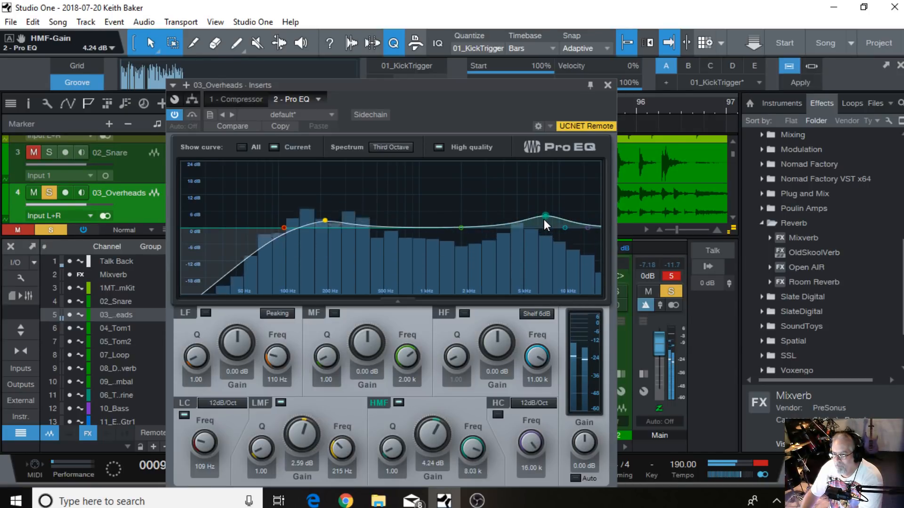
left_click(607, 85)
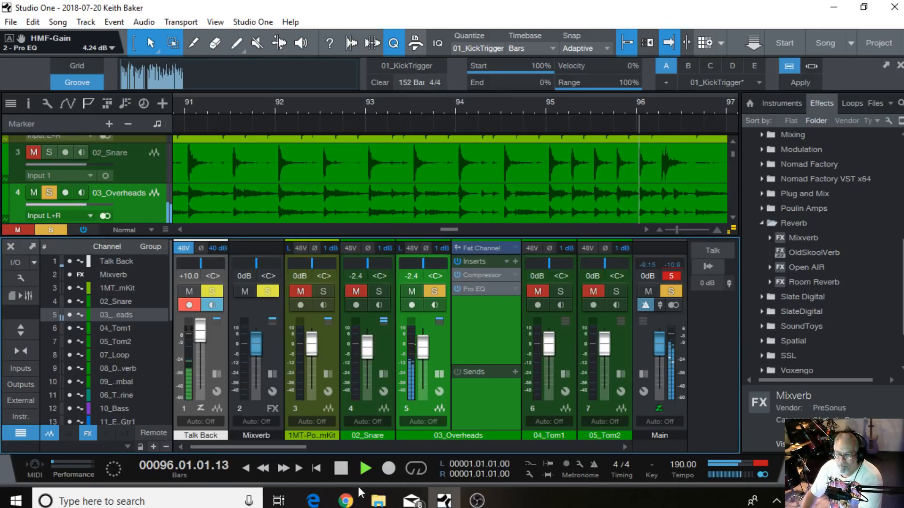
Solo 02_Snare and the MT-PowerDrumKit kick together with 03_Overheads, and restart playback from bar 65
left_click(434, 292)
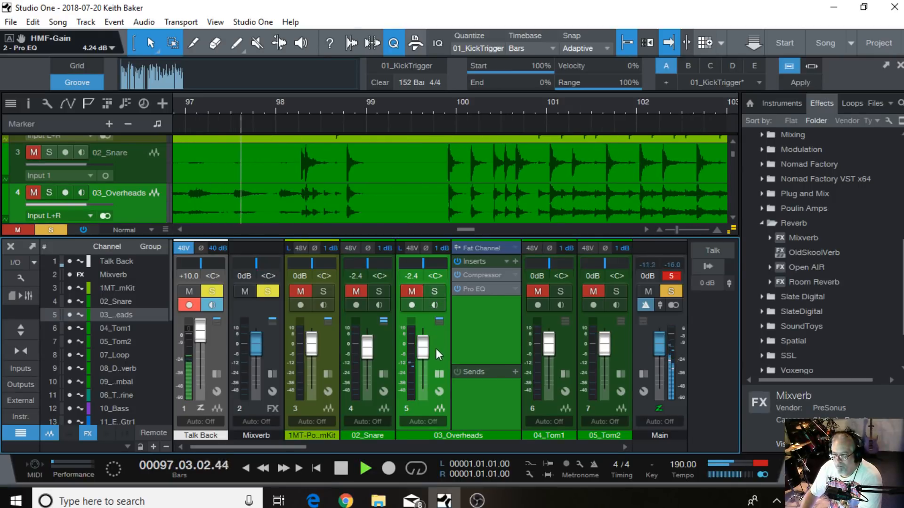
left_click(439, 292)
left_click(356, 292)
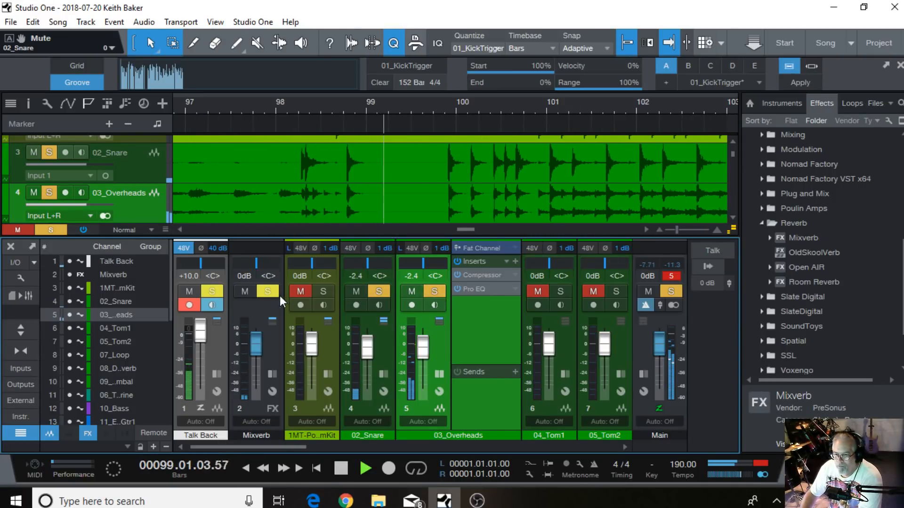
left_click(300, 292)
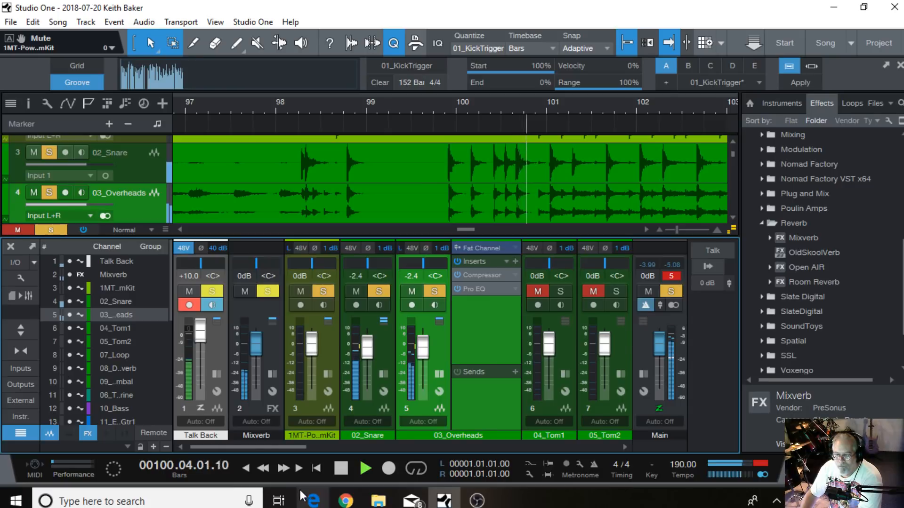
left_click(344, 468)
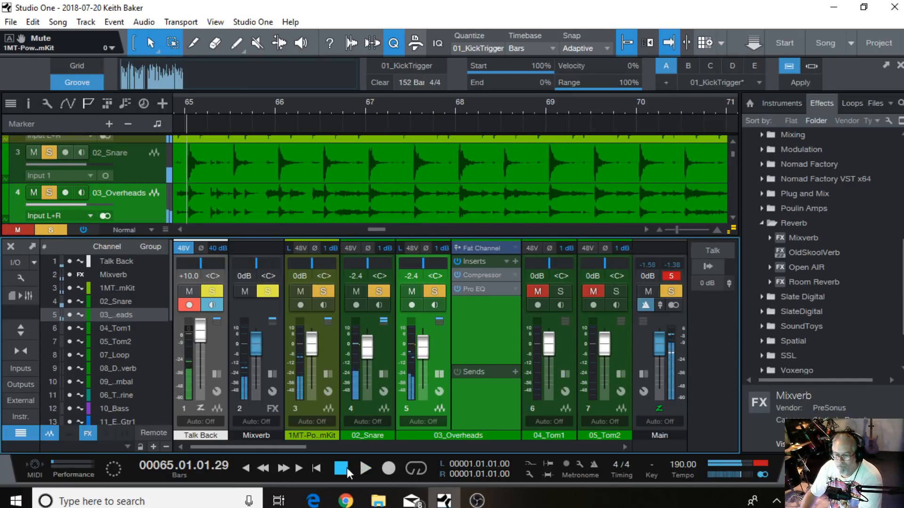
Open Mixverb from the snare's send, reduce its mix to 47.5%, close the reverb and collapse the 02_Snare channel
left_click(383, 374)
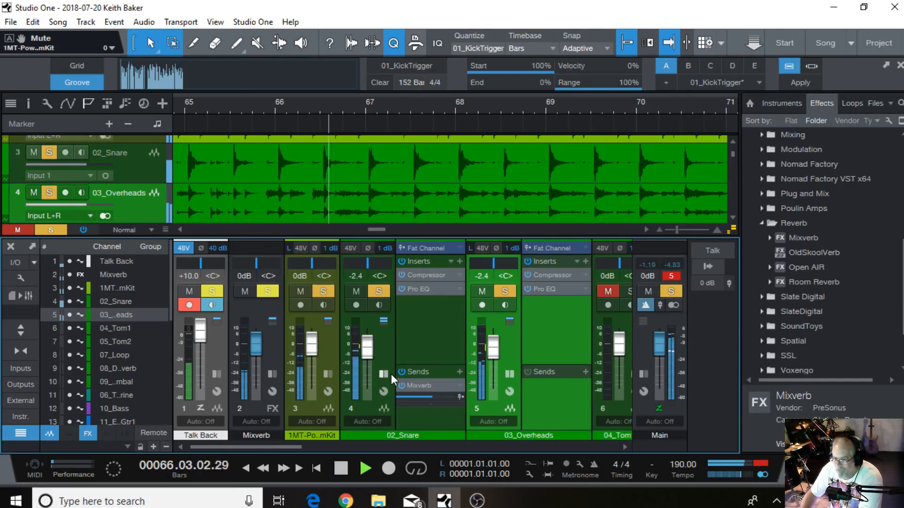
double_click(428, 386)
left_click_drag(630, 237, 630, 246)
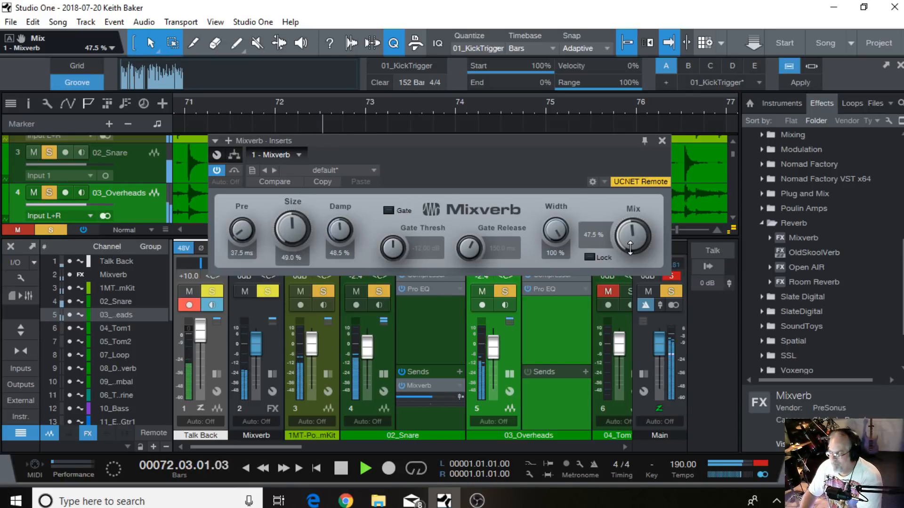
left_click(661, 141)
left_click(381, 374)
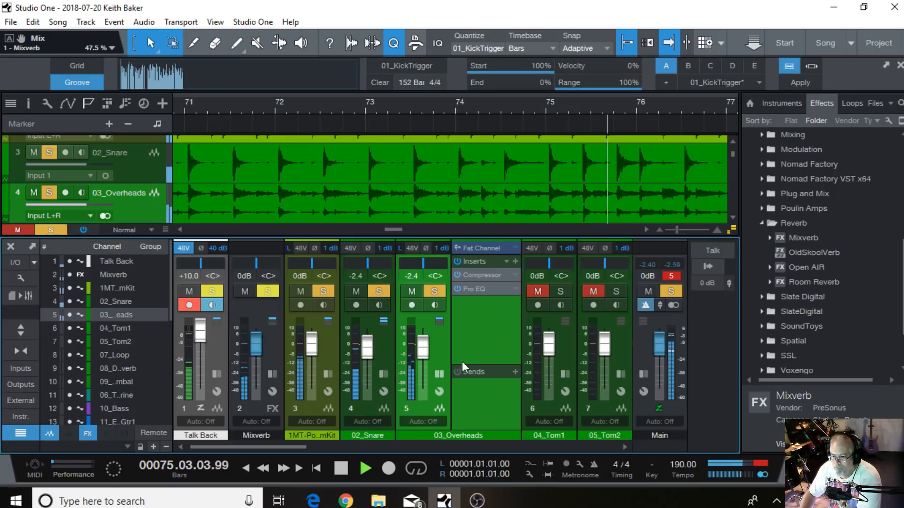
Set the overheads to -5.0 dB, the kick to -1.3 dB and the snare to -2.9 dB, stop playback and collapse 03_Overheads
left_click_drag(425, 347, 426, 350)
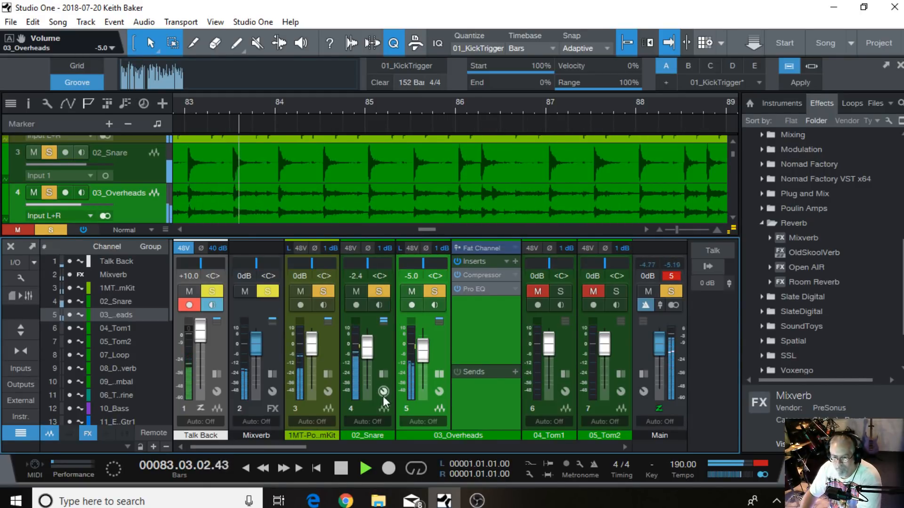
left_click_drag(309, 350, 308, 350)
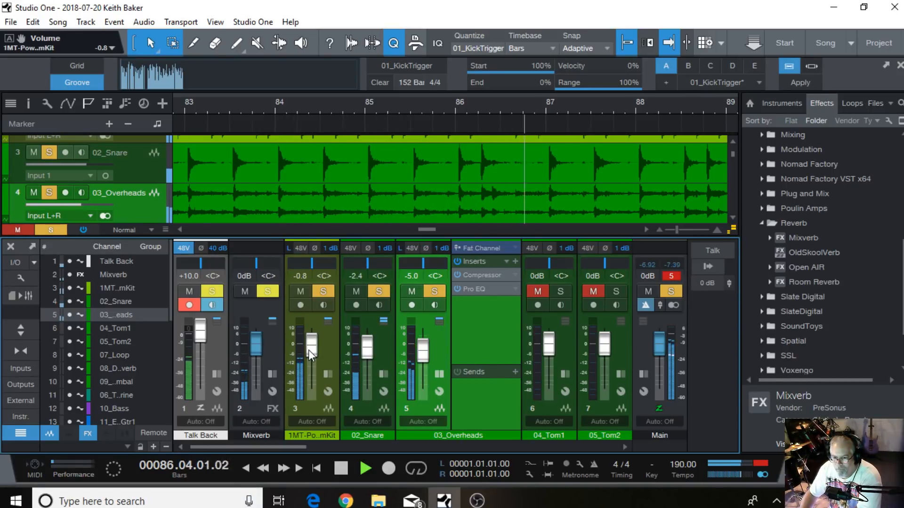
scroll(309, 349, "down", 2)
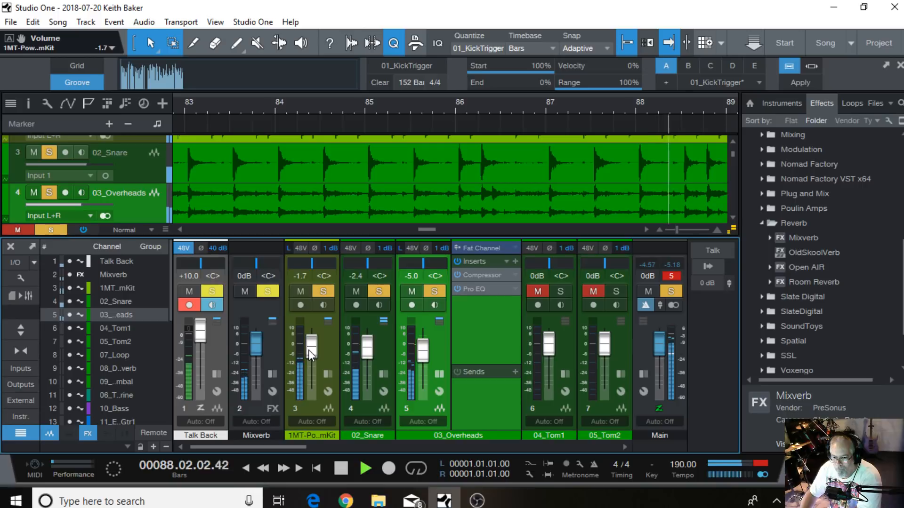
scroll(309, 350, "up", 1)
scroll(362, 352, "down", 1)
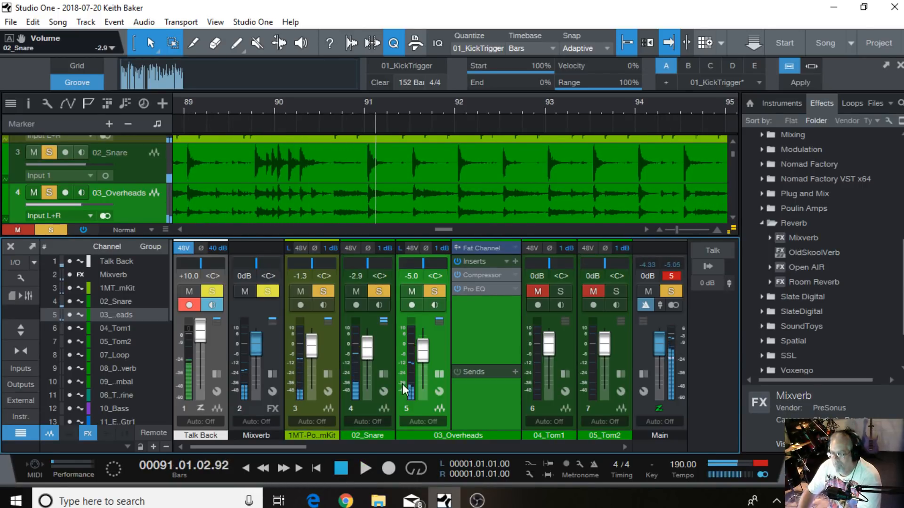
left_click(439, 374)
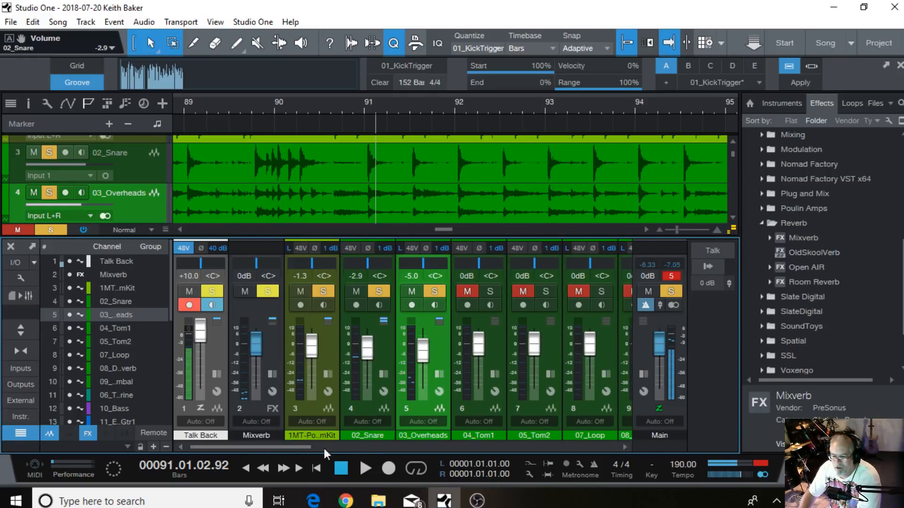
Select the 04_Tom1 channel and set the loop range around its tom fill, from 89.01.03.69 to 91.02.03.69
left_click_drag(292, 442, 323, 442)
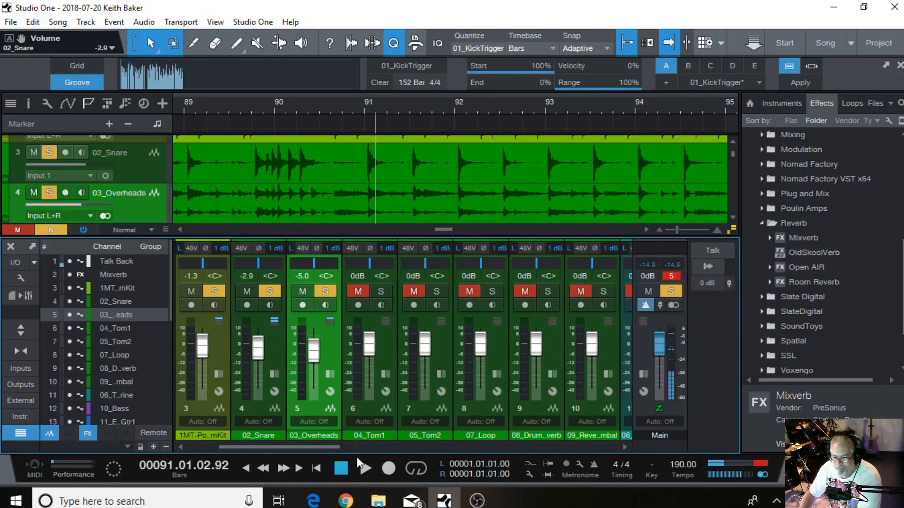
left_click(374, 414)
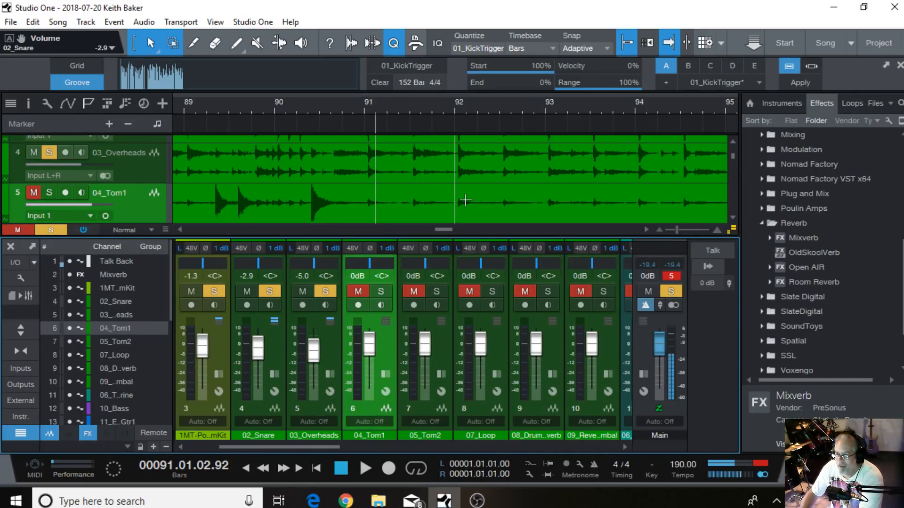
scroll(467, 208, "down", 1)
scroll(467, 208, "down", 1)
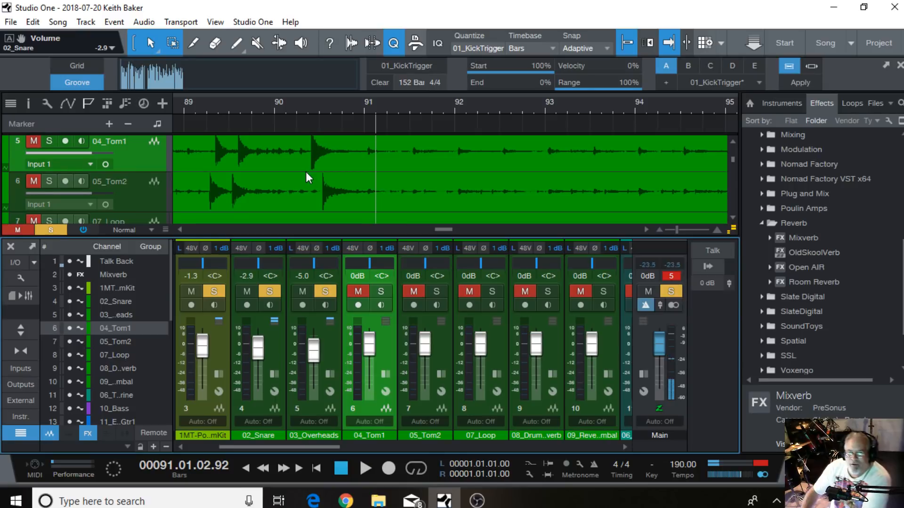
left_click_drag(200, 99, 396, 113)
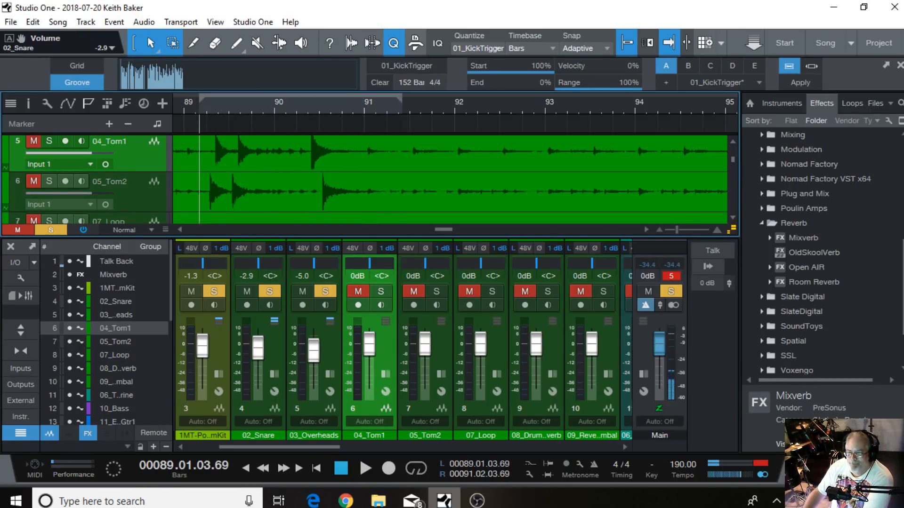
Turn on looping, start playback, and solo 04_Tom1 in place of the kick, snare and overheads
left_click(421, 474)
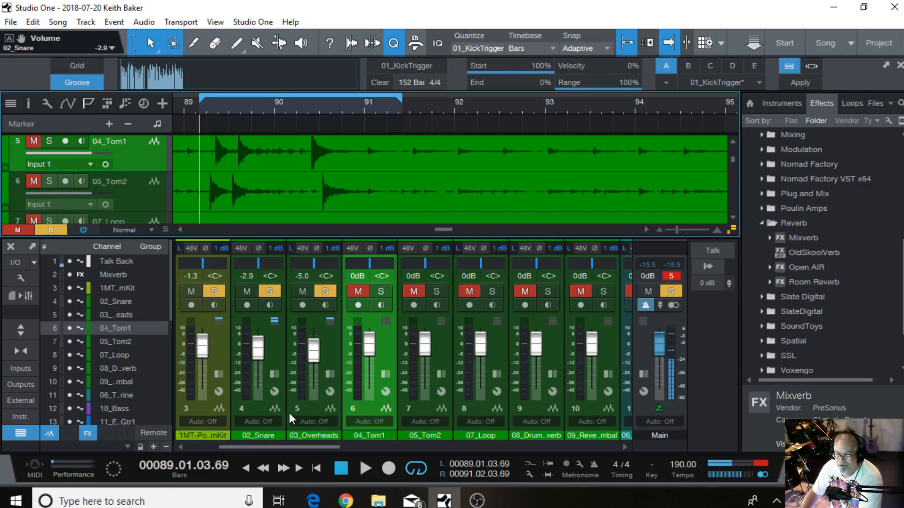
left_click(365, 468)
left_click(324, 292)
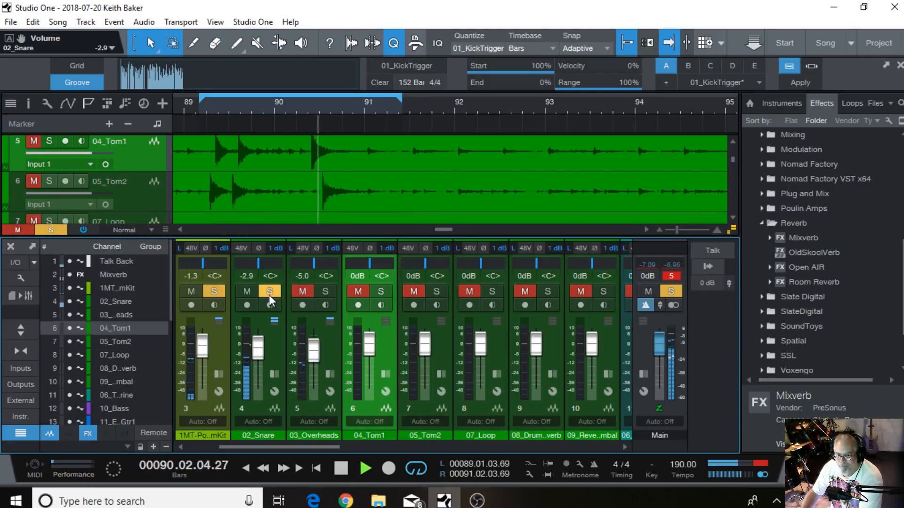
left_click(270, 292)
left_click(214, 291)
left_click(381, 291)
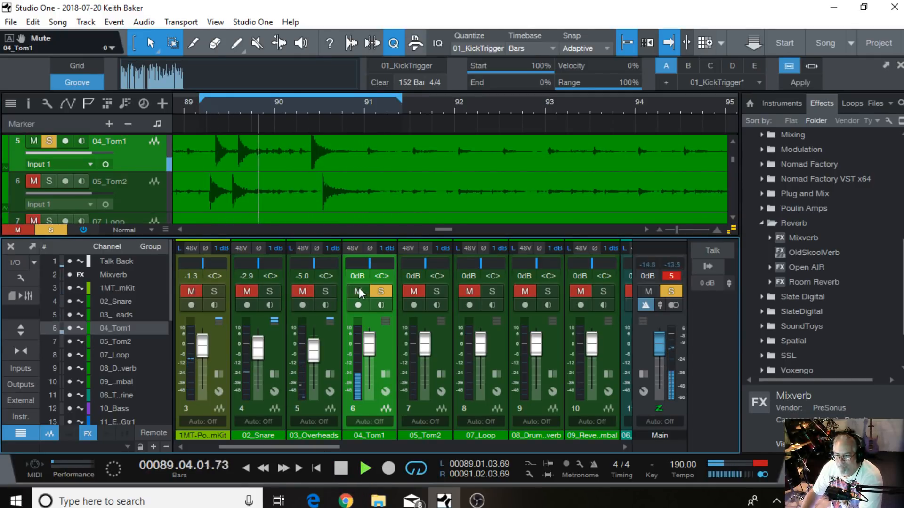
Audition 05_Tom2 together with 04_Tom1, and return to hearing only 04_Tom1
left_click(439, 291)
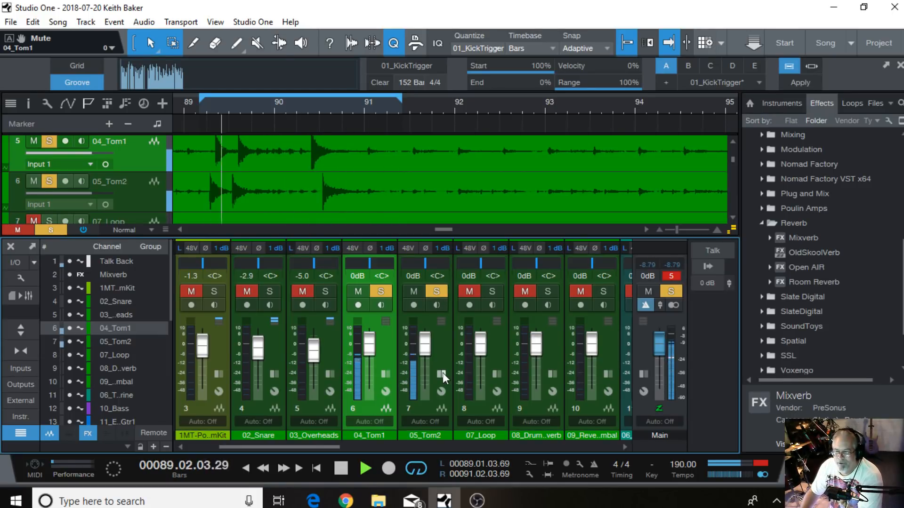
left_click(428, 291)
left_click(414, 292)
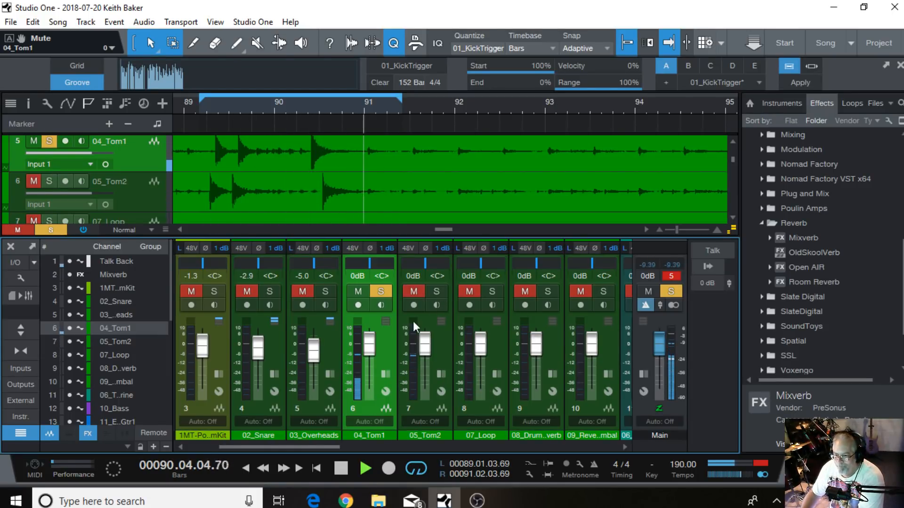
Expand the 04_Tom1 channel and load the Rack Tom FX chain from the Drums presets
left_click(385, 374)
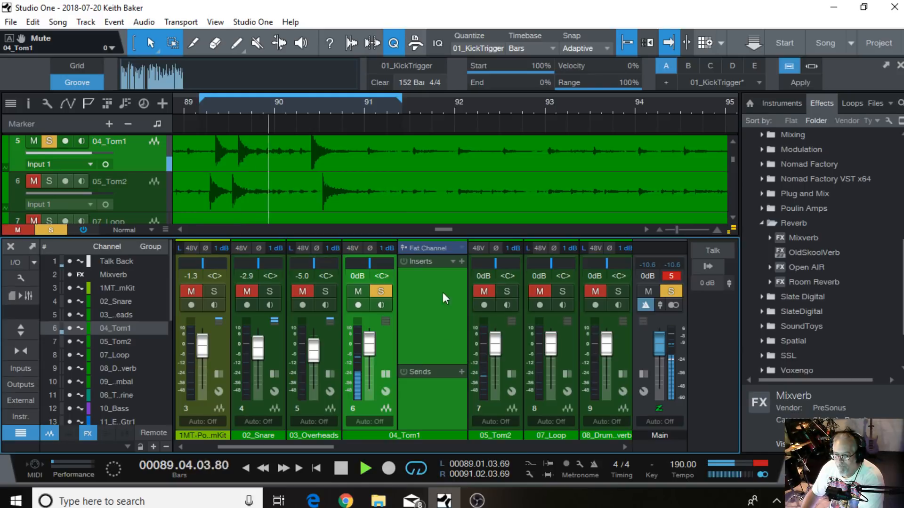
left_click(452, 261)
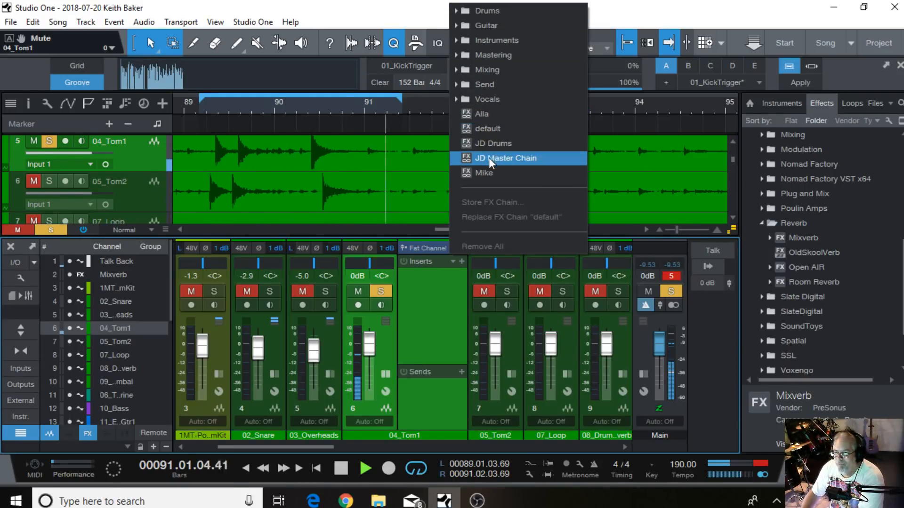
left_click(480, 11)
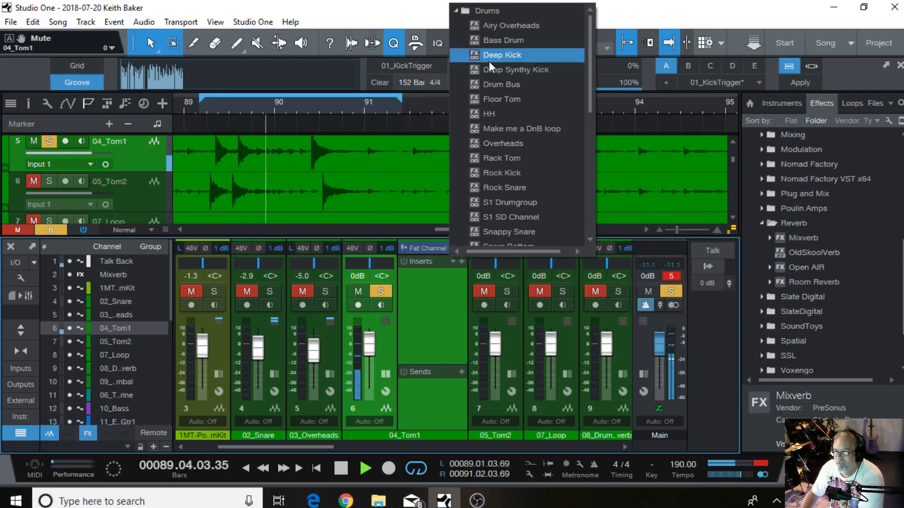
left_click(491, 159)
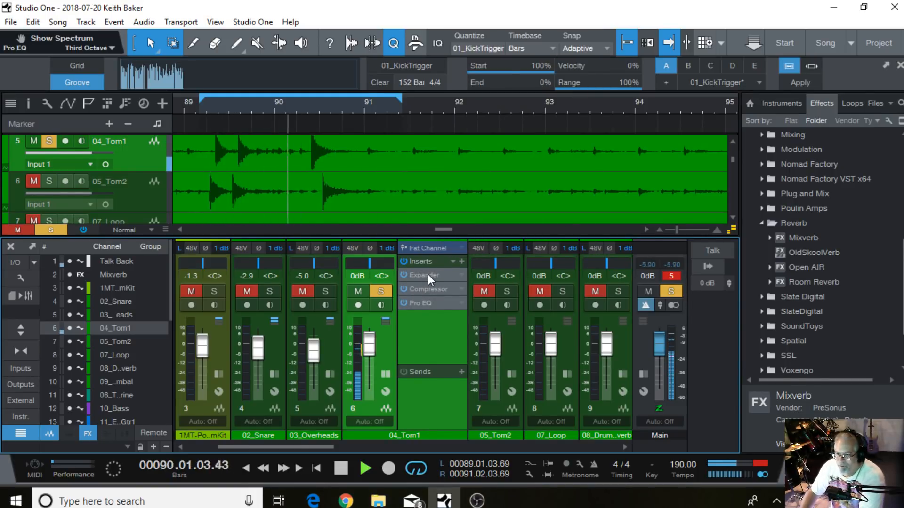
Adjust the ratio of 04_Tom1's Expander, settling on 1:2.6, and close the effect
left_click(429, 274)
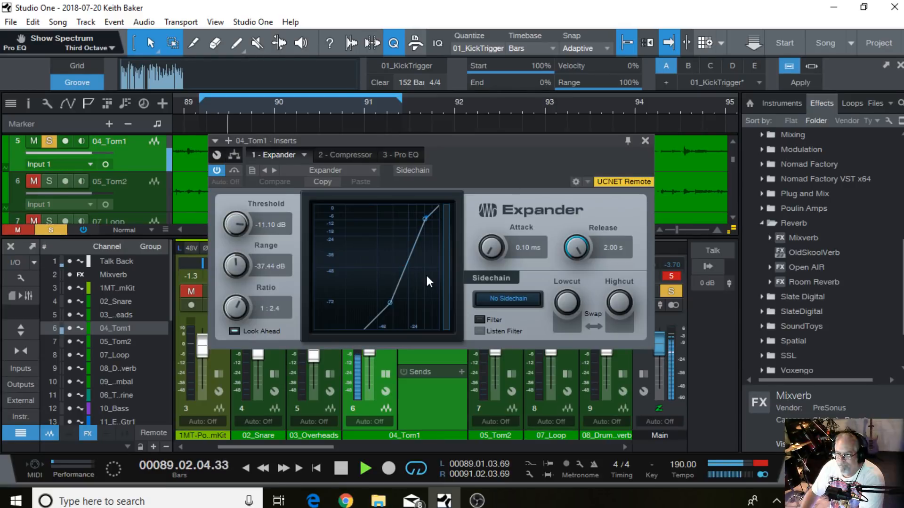
left_click_drag(231, 306, 232, 299)
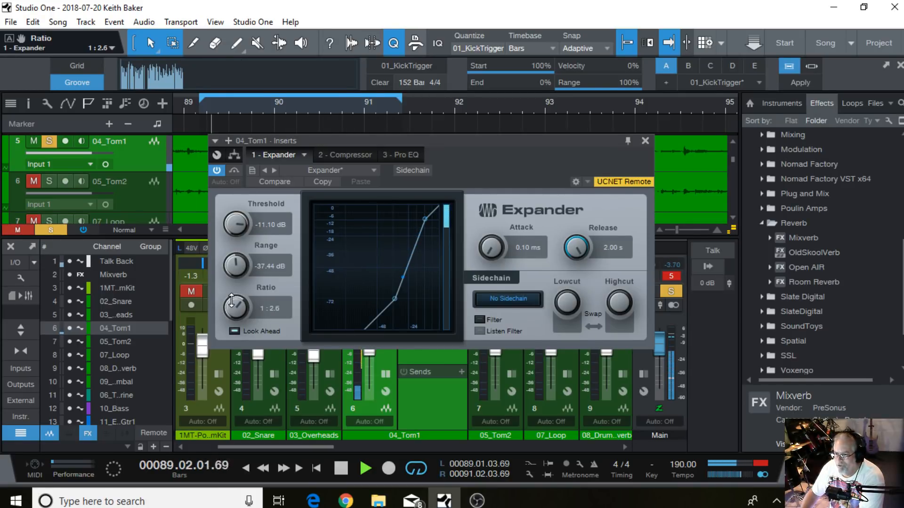
left_click_drag(232, 300, 245, 270)
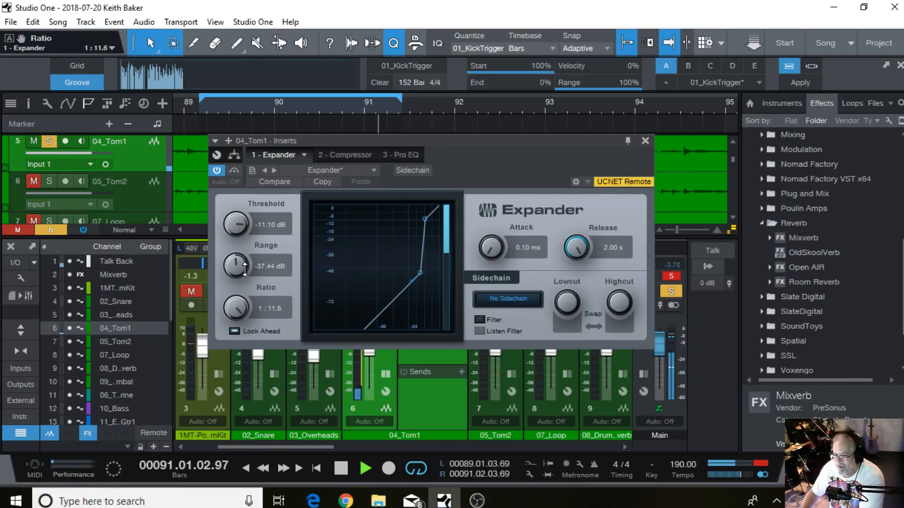
left_click_drag(244, 275, 240, 305)
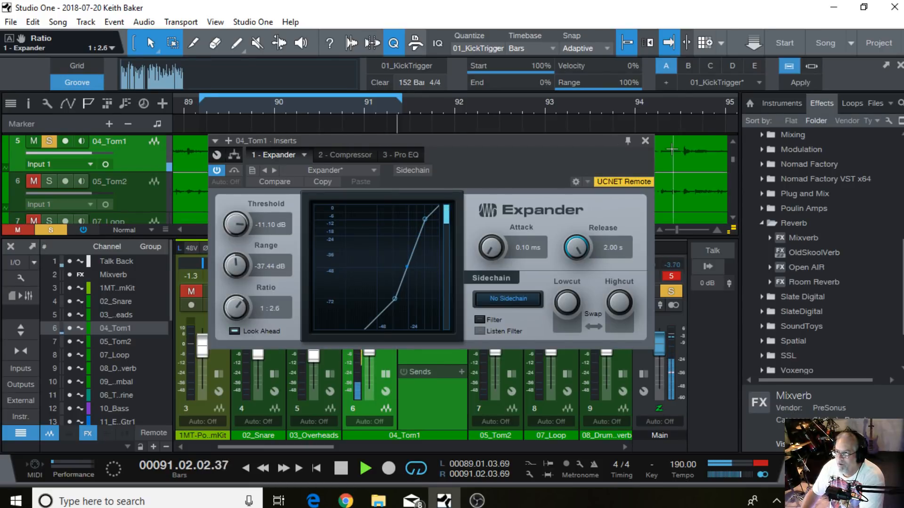
left_click(645, 140)
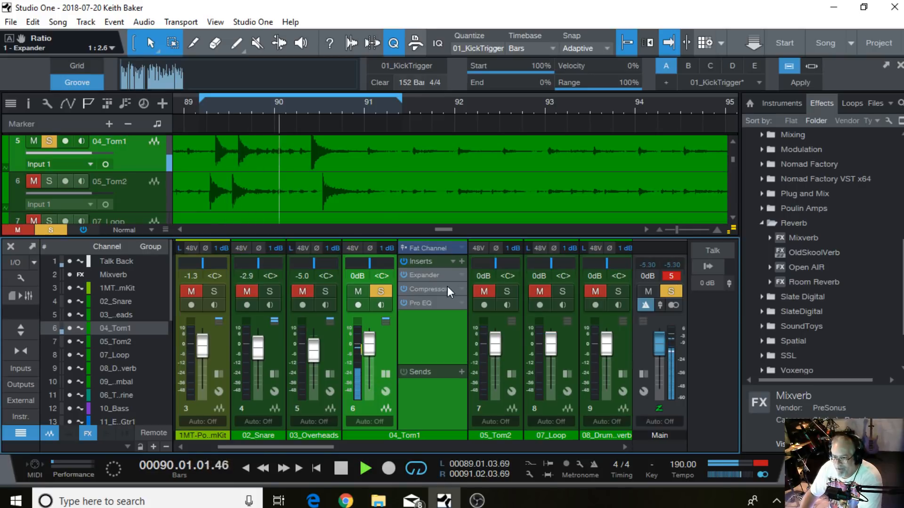
Set 04_Tom1's Compressor to a 2.0:1 ratio with a -10.20 dB threshold
left_click(434, 287)
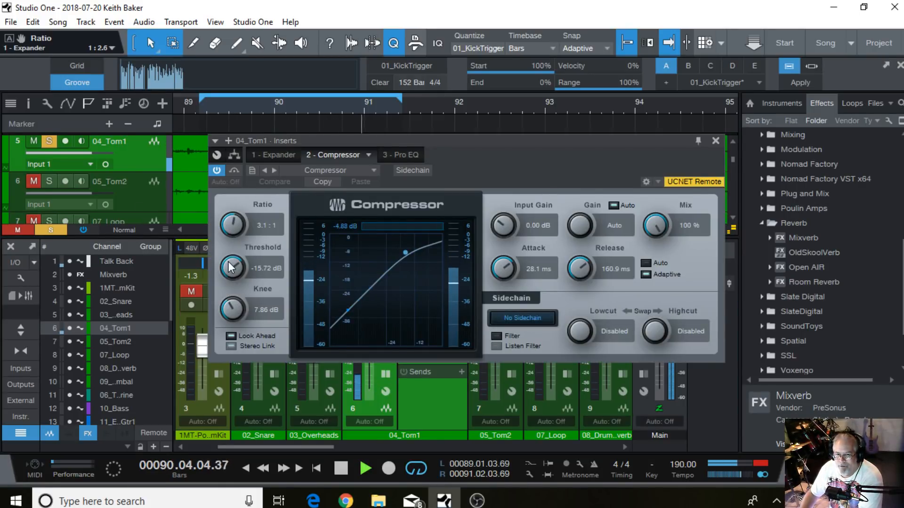
left_click_drag(233, 221, 231, 225)
left_click_drag(238, 271, 235, 262)
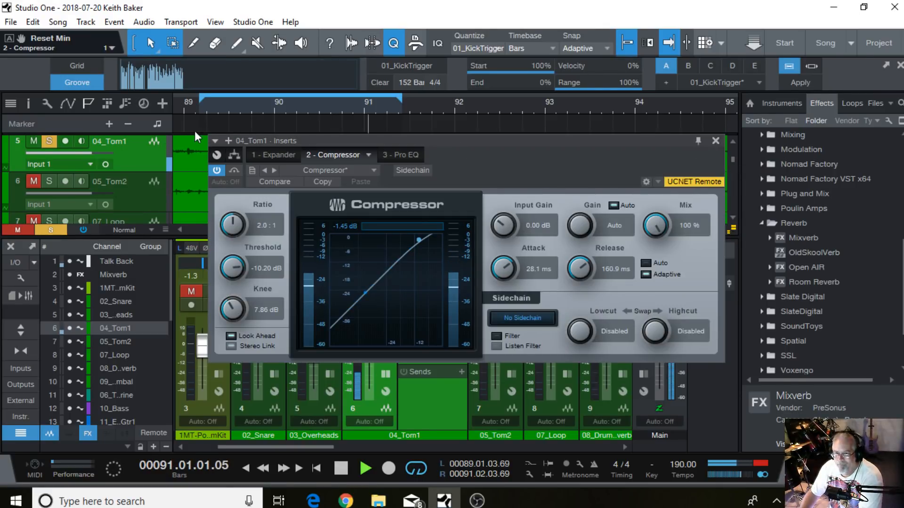
Load the default preset in 04_Tom1's Pro EQ and enable a low cut at 74 Hz
left_click(403, 155)
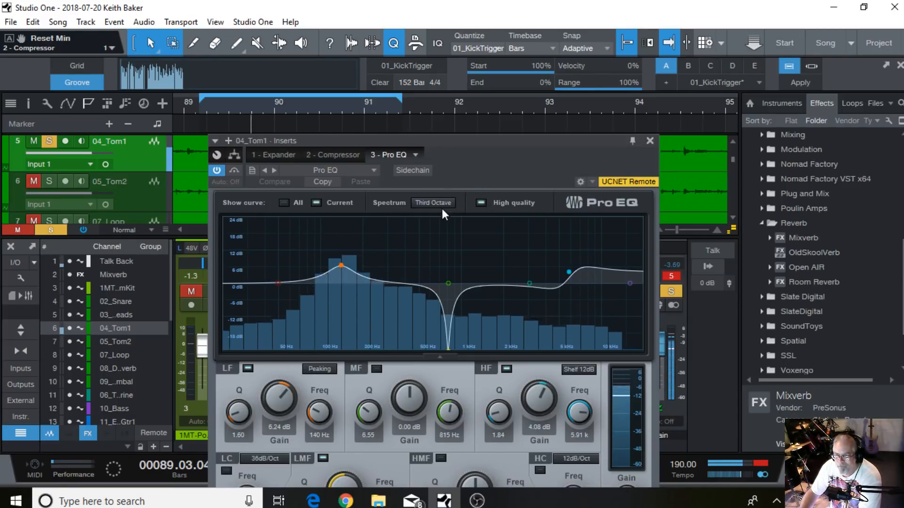
left_click(371, 170)
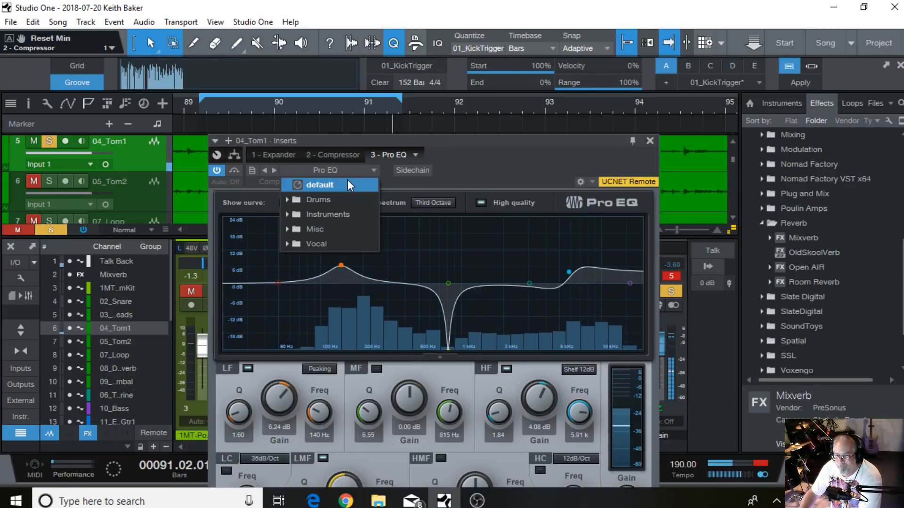
left_click(342, 185)
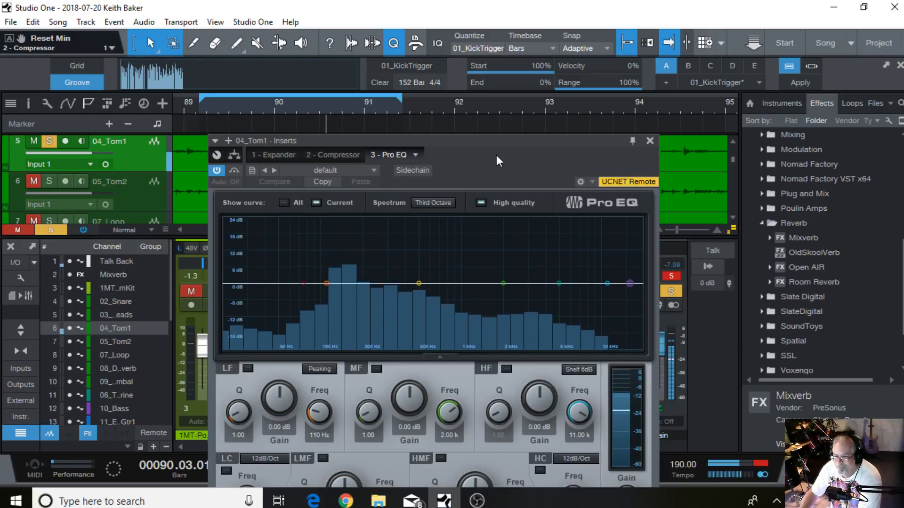
left_click_drag(303, 284, 327, 284)
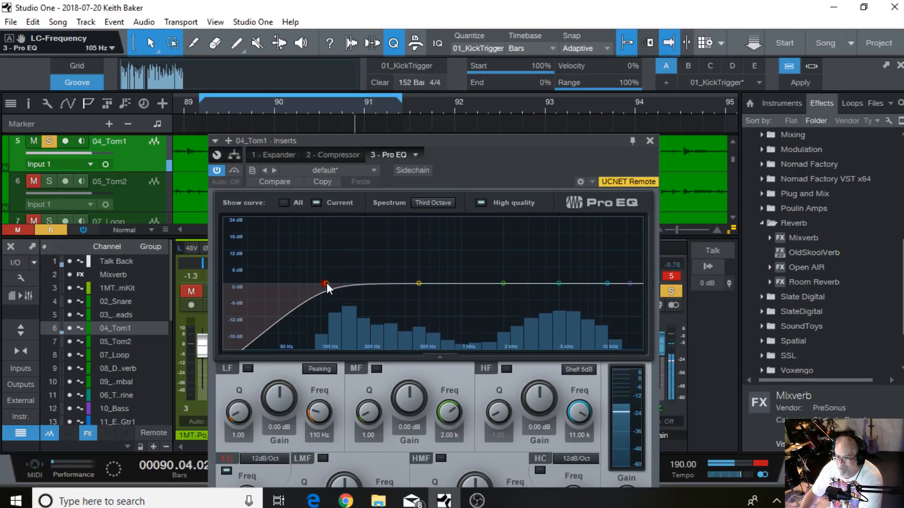
Boost the LF band of 04_Tom1's Pro EQ by 5.65 dB at 142 Hz
left_click_drag(327, 283, 345, 278)
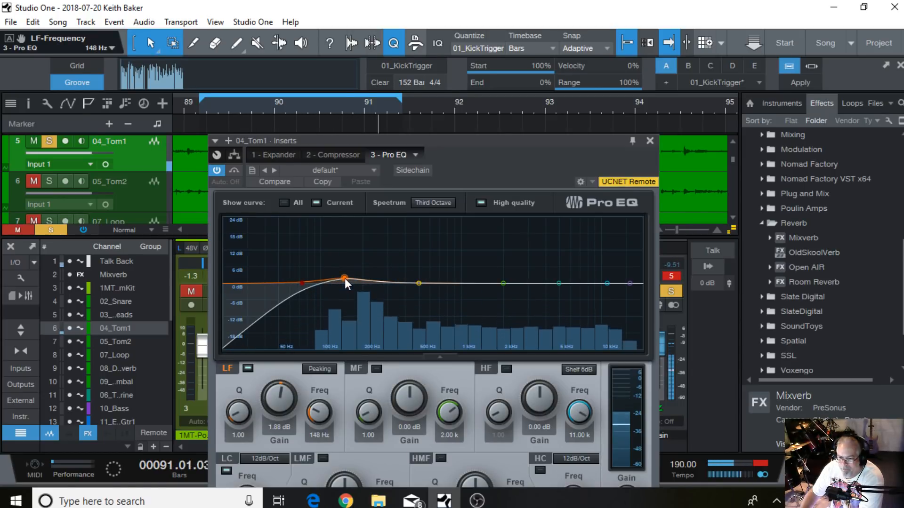
left_click_drag(487, 140, 486, 64)
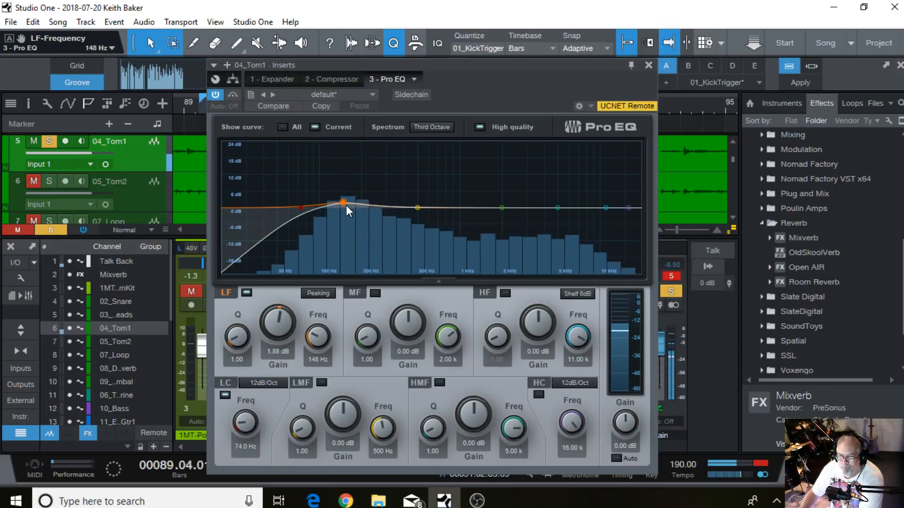
left_click_drag(346, 205, 343, 199)
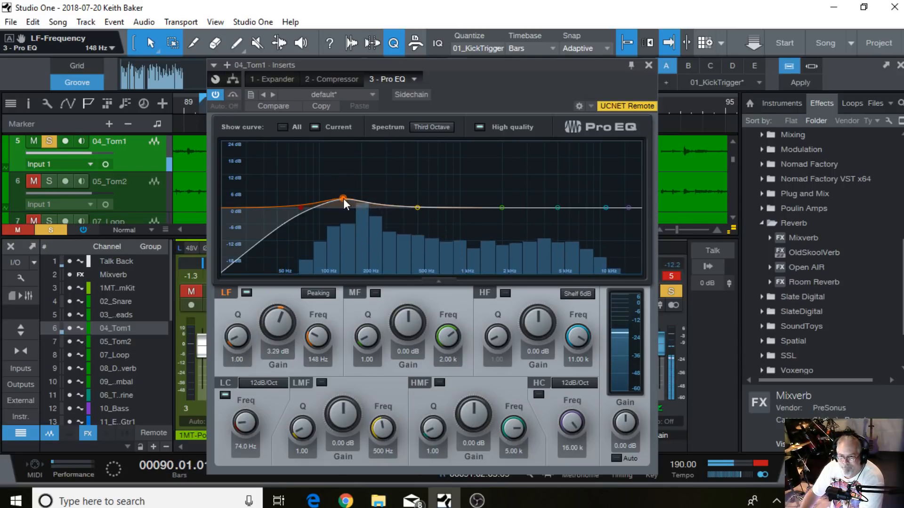
left_click_drag(343, 199, 343, 194)
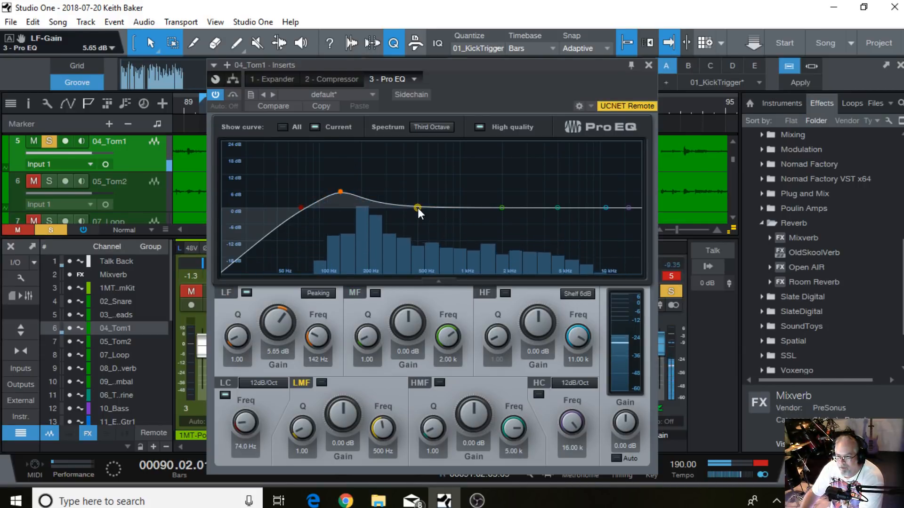
Set 04_Tom1's LMF band to -5.88 dB at 567 Hz and HMF to 7.06 dB at 5 kHz, and close the EQ
left_click_drag(417, 208, 426, 224)
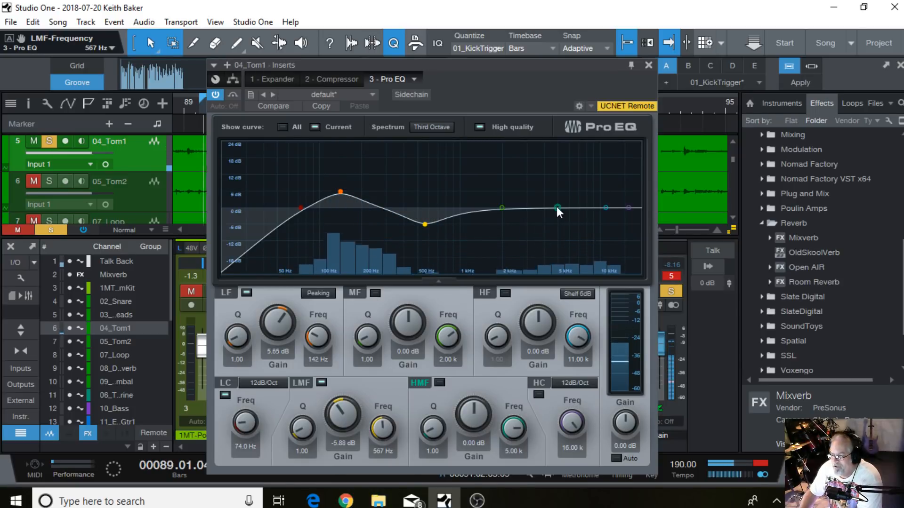
left_click_drag(557, 207, 558, 191)
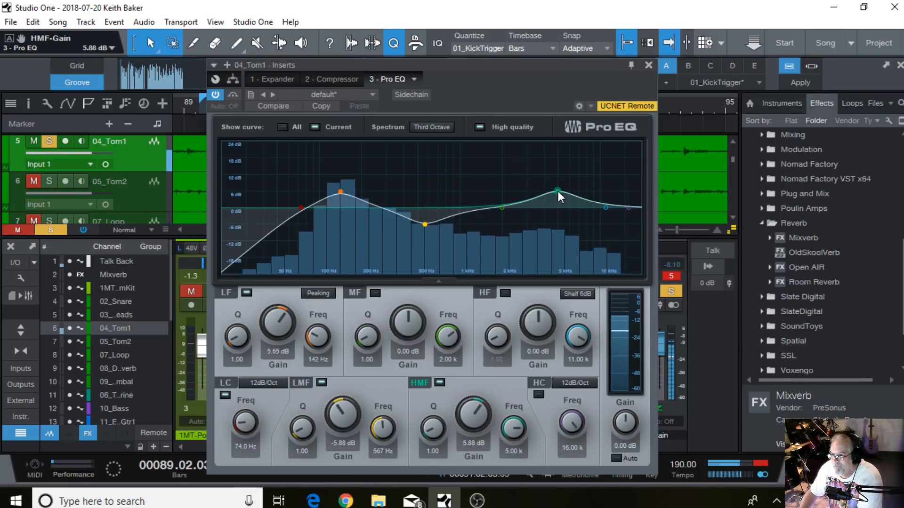
mouse_move(558, 191)
left_mouse_down()
mouse_move(563, 178)
mouse_move(558, 188)
left_mouse_up()
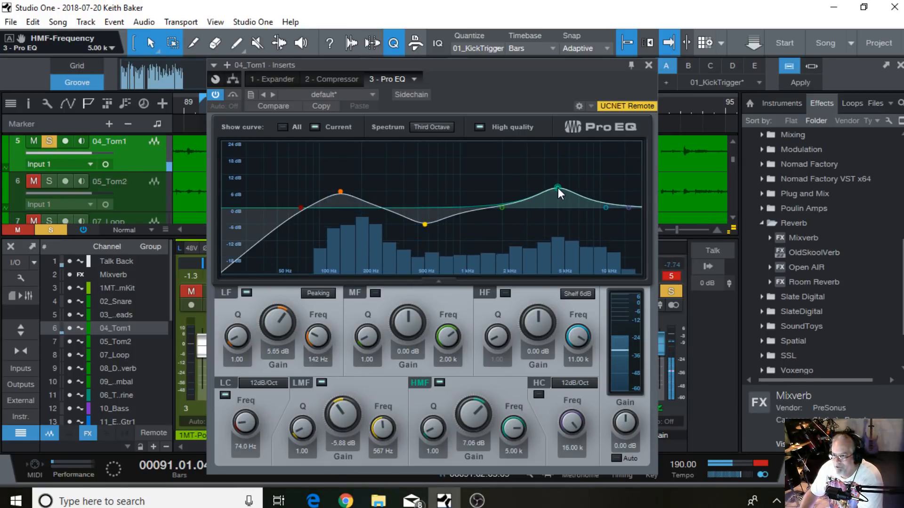
left_click(648, 65)
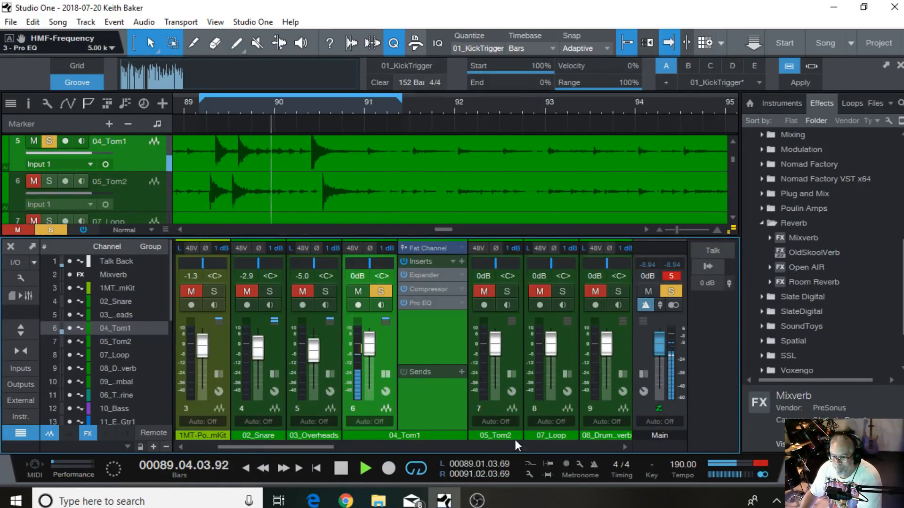
Expand the 05_Tom2 channel and switch the solo from 04_Tom1 to 05_Tom2
left_click(512, 374)
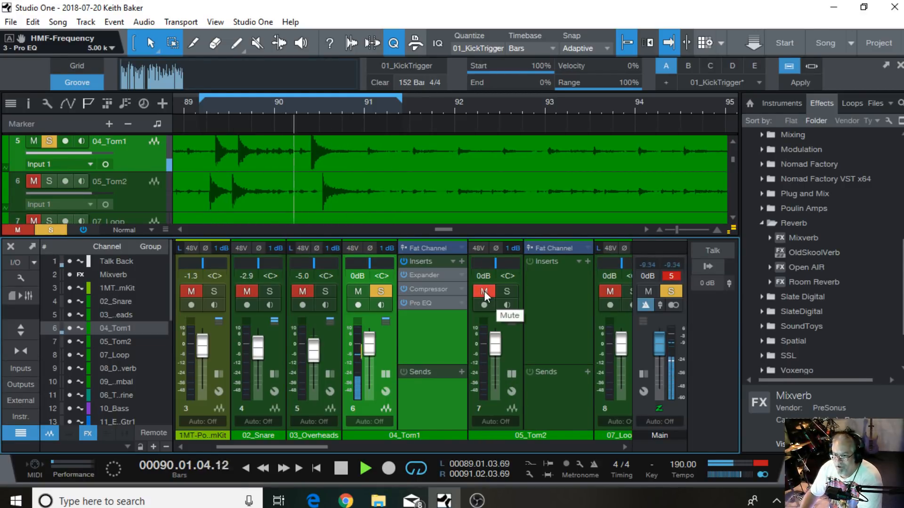
left_click(380, 292)
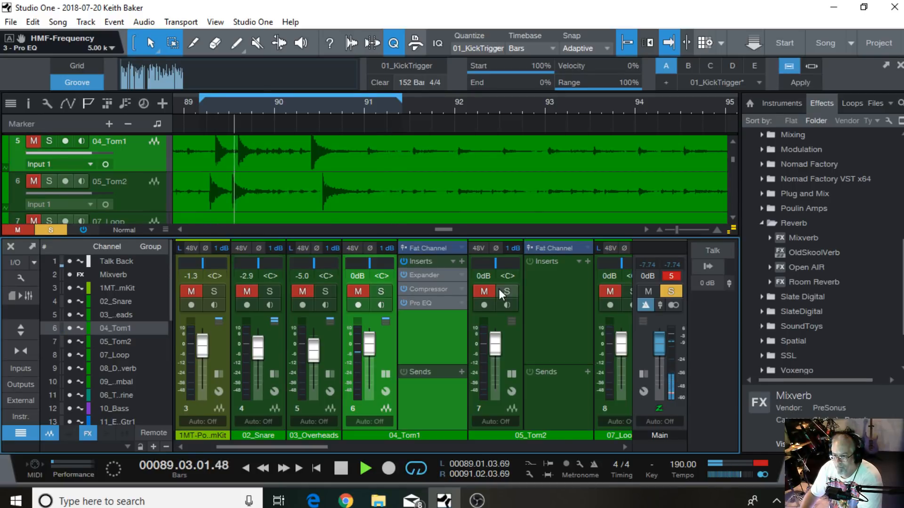
left_click(484, 291)
left_click(507, 292)
Copy the Expander and Compressor from 04_Tom1 to the 05_Tom2 inserts and close the effect window
left_click_drag(422, 275, 576, 282)
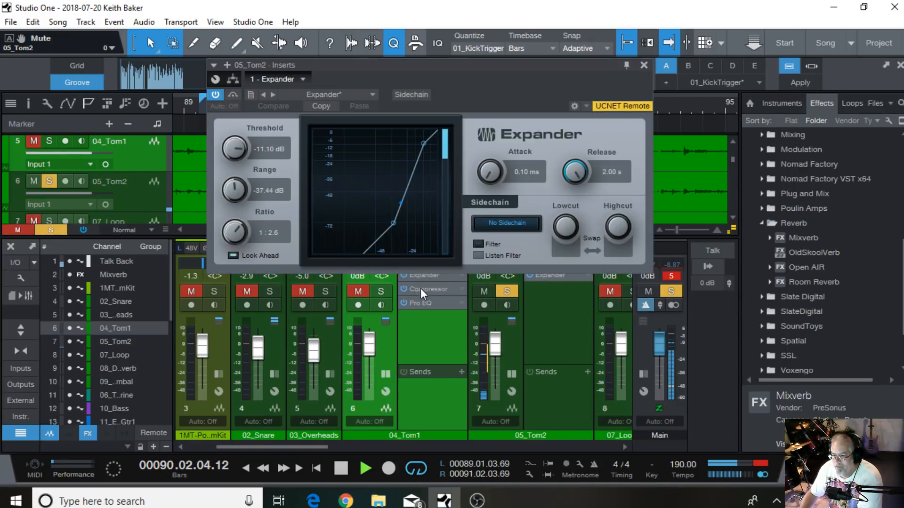
left_click_drag(420, 288, 578, 303)
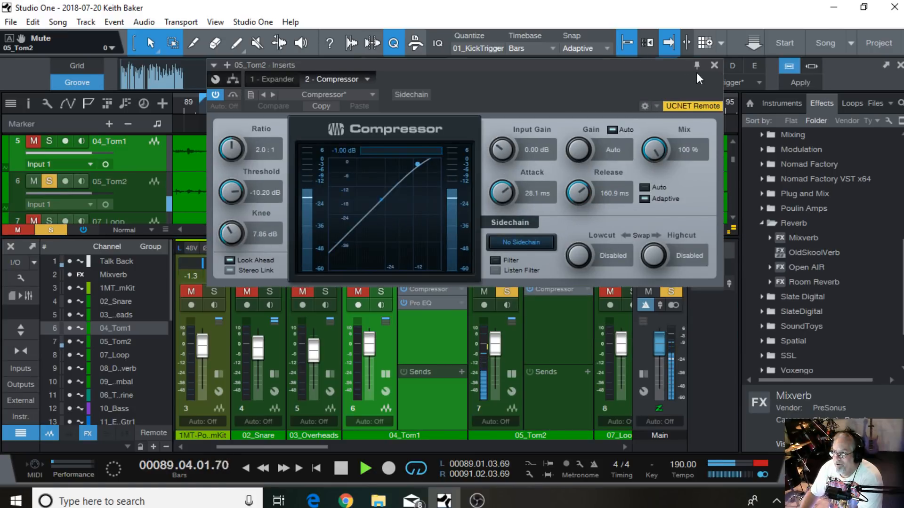
left_click(710, 64)
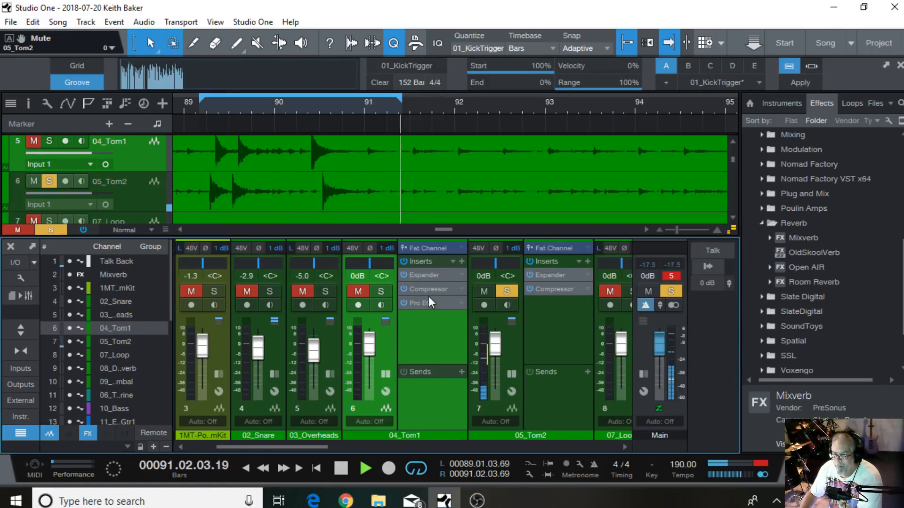
Copy 04_Tom1's Pro EQ to 05_Tom2 and set the copy's LF band to 7.29 dB at 109 Hz
left_click_drag(431, 305, 561, 316)
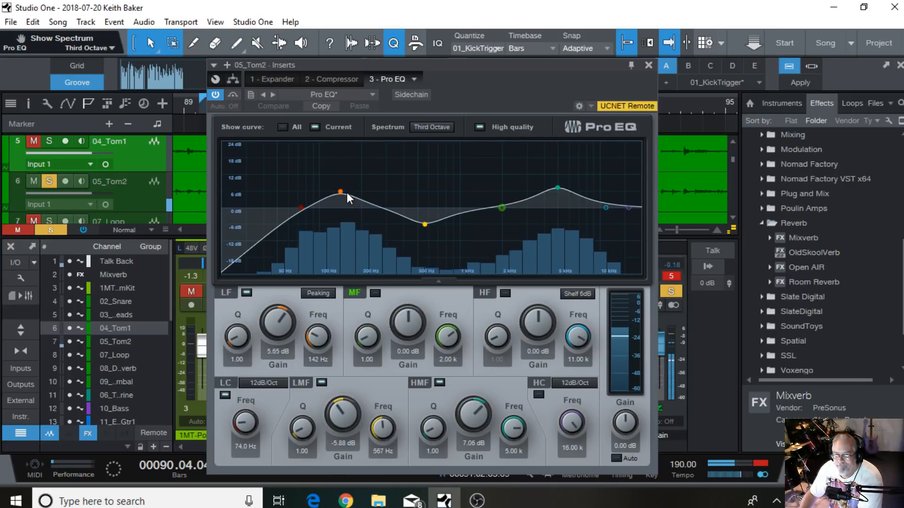
left_click_drag(343, 193, 325, 188)
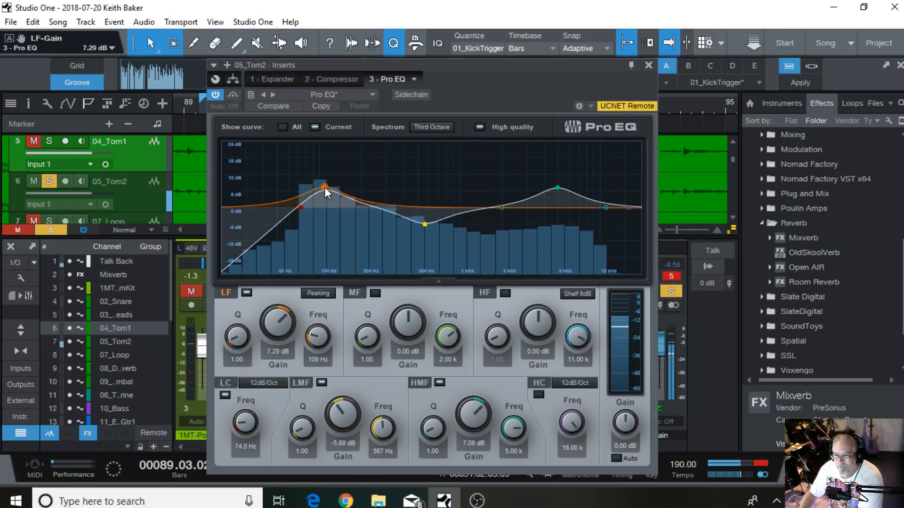
Set the LMF band of 05_Tom2's Pro EQ to -9.65 dB at 612 Hz and close the EQ
mouse_move(425, 224)
left_mouse_down()
mouse_move(432, 243)
mouse_move(430, 235)
left_mouse_up()
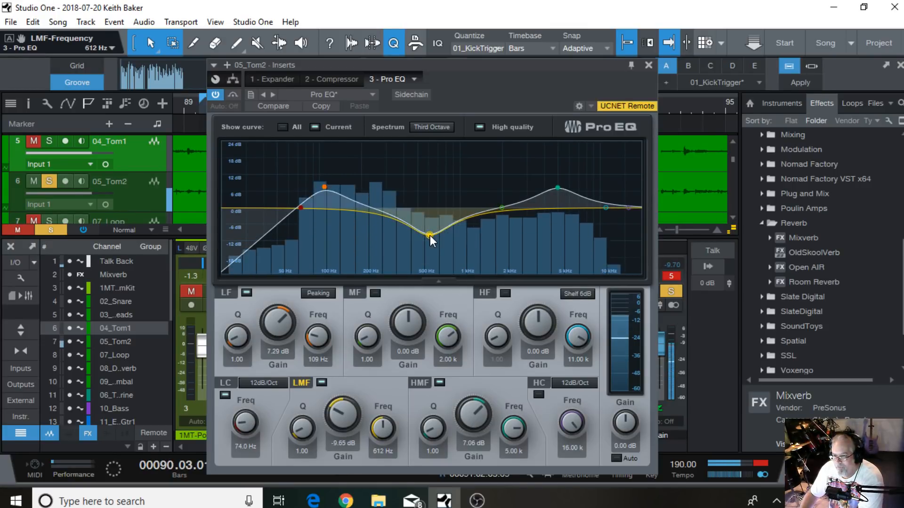
left_click(648, 64)
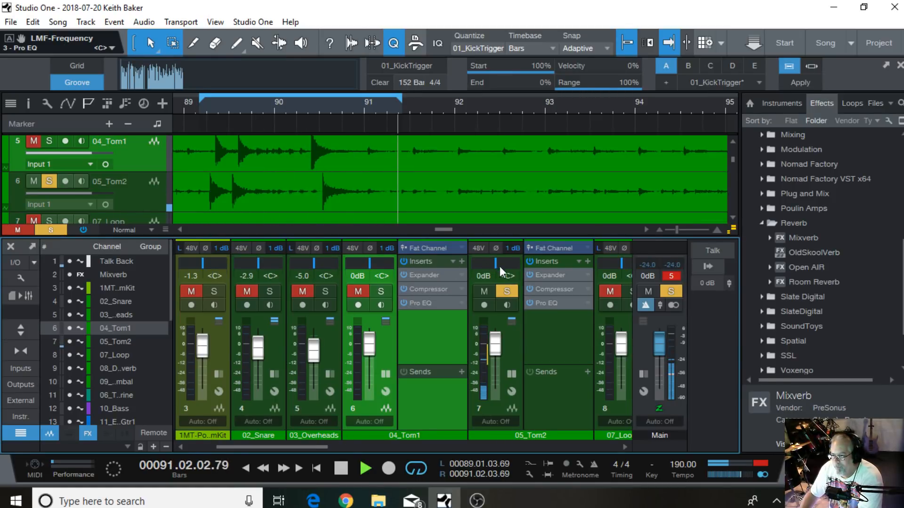
Pan 05_Tom2 to R50, solo 04_Tom1 alongside it and pan it to L50, and collapse both channels
mouse_move(499, 267)
left_mouse_down()
mouse_move(516, 265)
mouse_move(511, 230)
mouse_move(506, 252)
left_mouse_up()
left_click(359, 294)
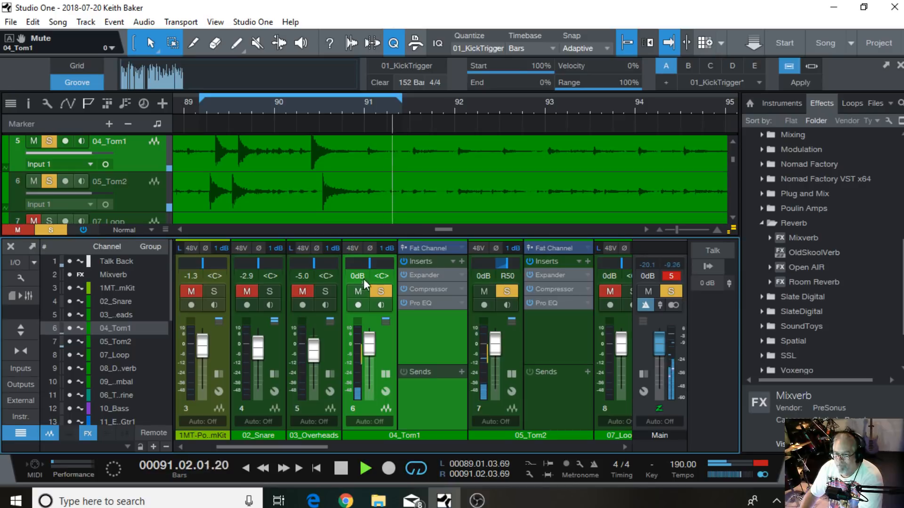
left_click_drag(367, 281, 359, 333)
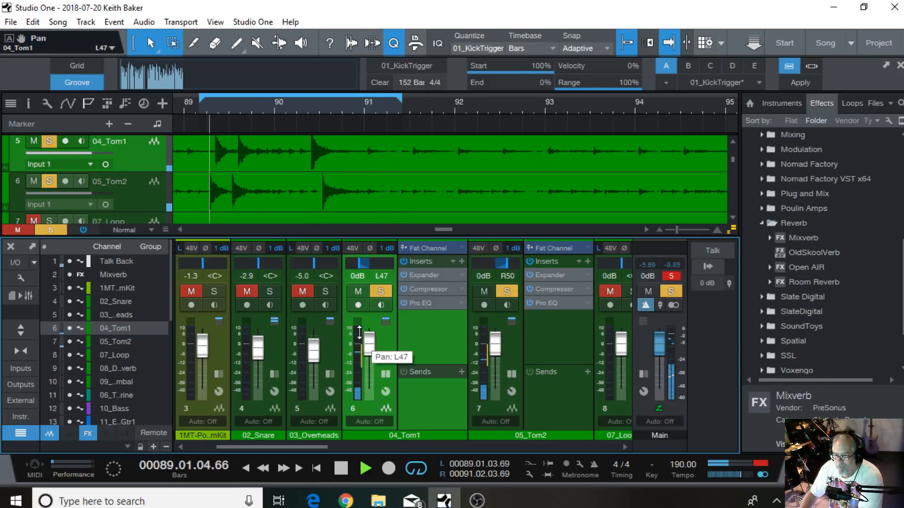
left_click_drag(359, 333, 359, 337)
left_click(386, 373)
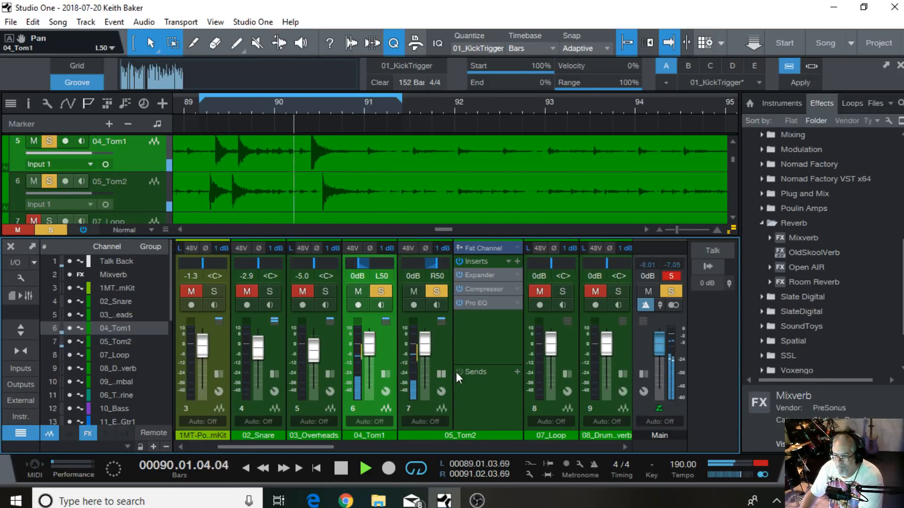
left_click(440, 374)
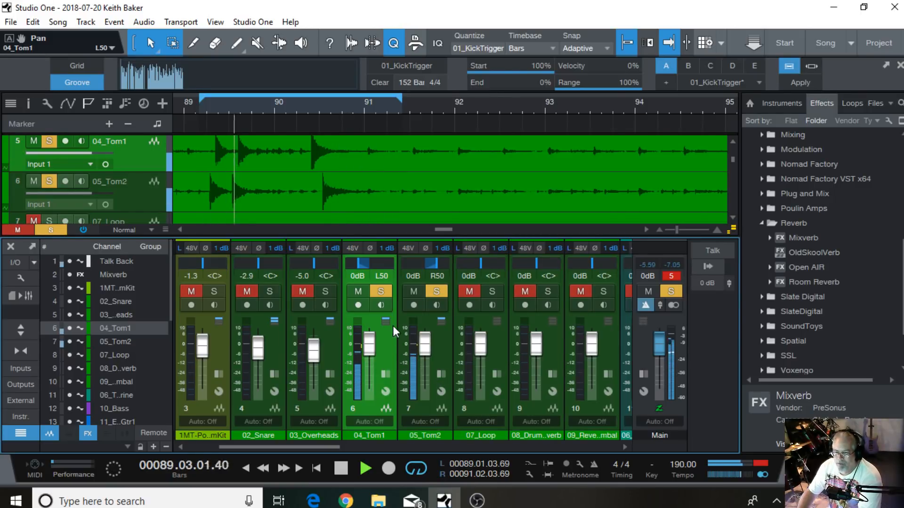
Solo the kick, 02_Snare, 03_Overheads, 04_Tom1 and 05_Tom2 channels together to hear the looped fill, and stop playback
left_click(439, 291)
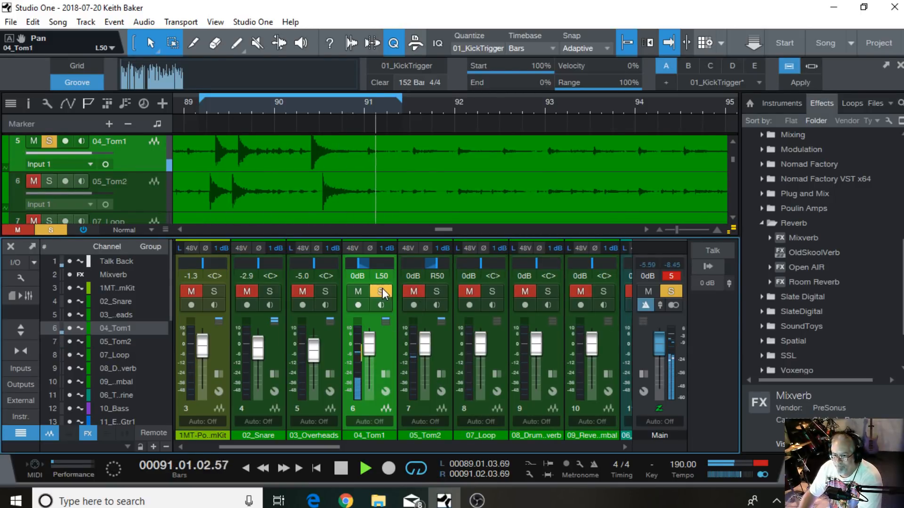
left_click(382, 290)
left_click_drag(422, 292, 166, 285)
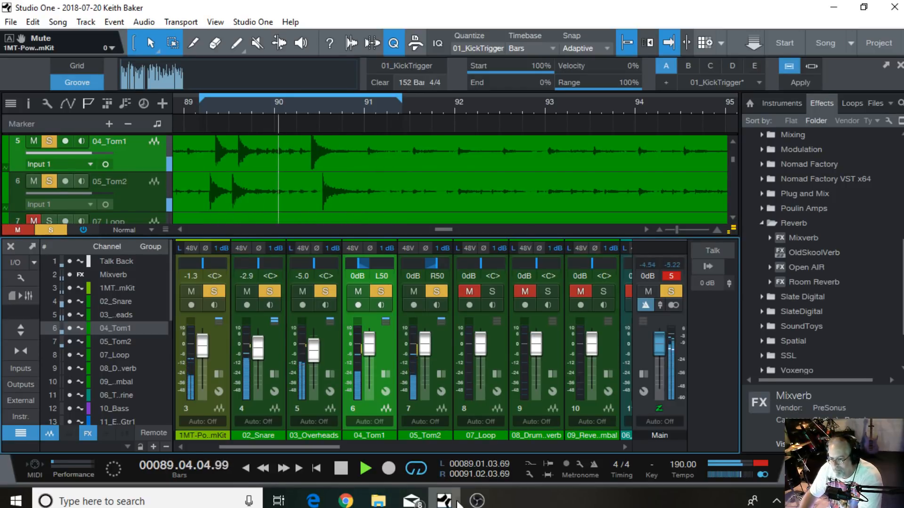
left_click(344, 468)
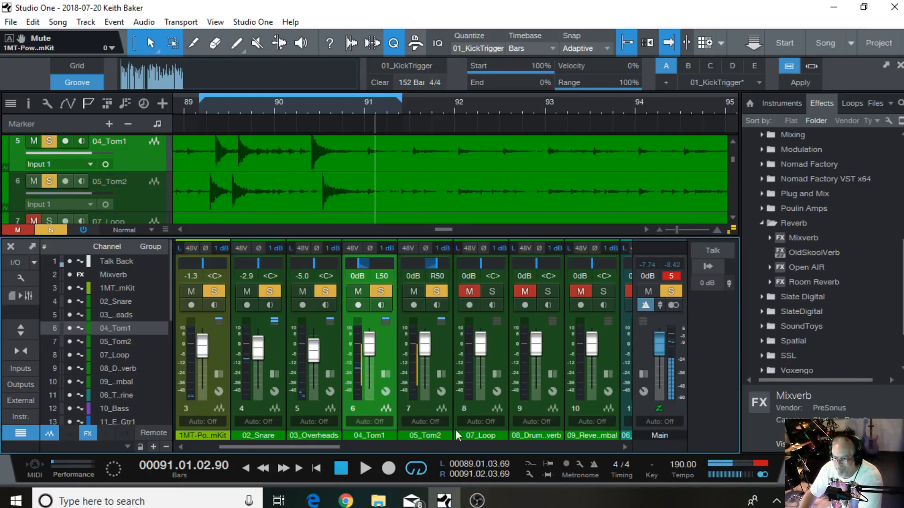
Examine the full-length waveforms of the 07_Loop, 08_DrumsReverb and 09_ReverseCymbal tracks
left_click_drag(305, 446, 326, 450)
left_click(400, 405)
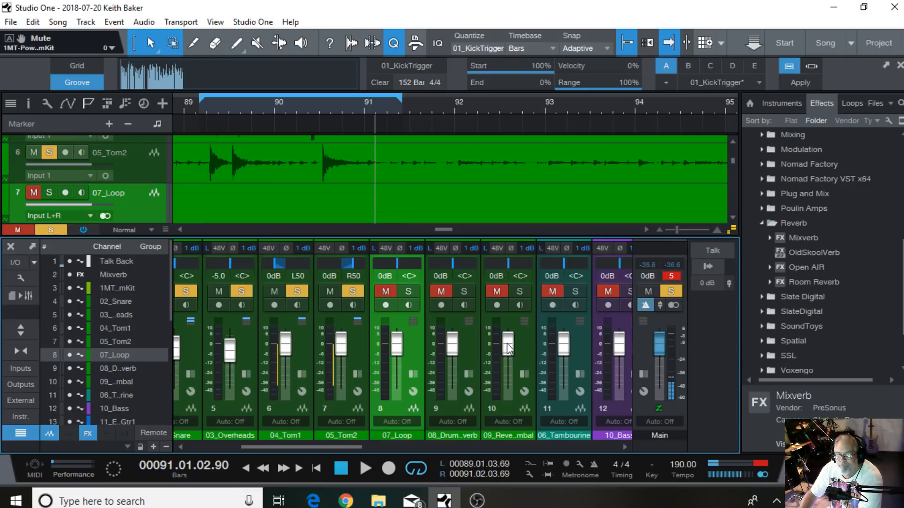
left_click_drag(679, 226, 663, 230)
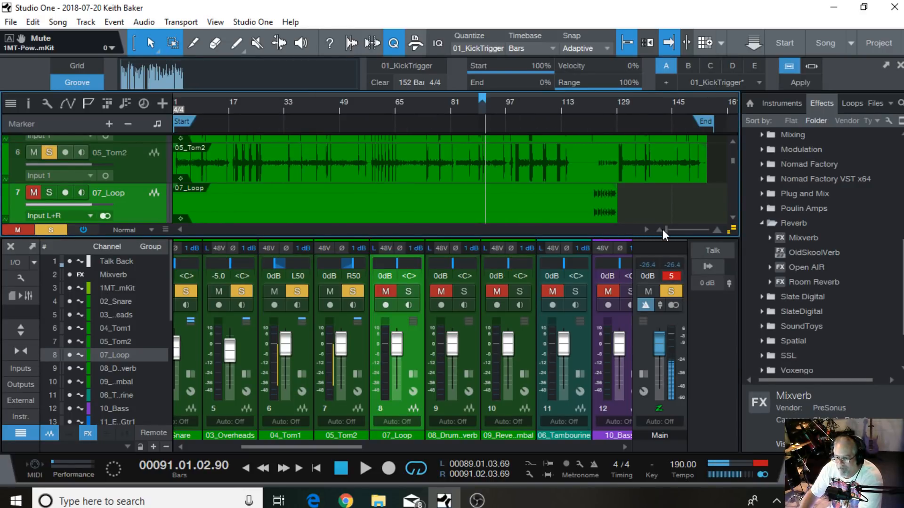
left_click(449, 407)
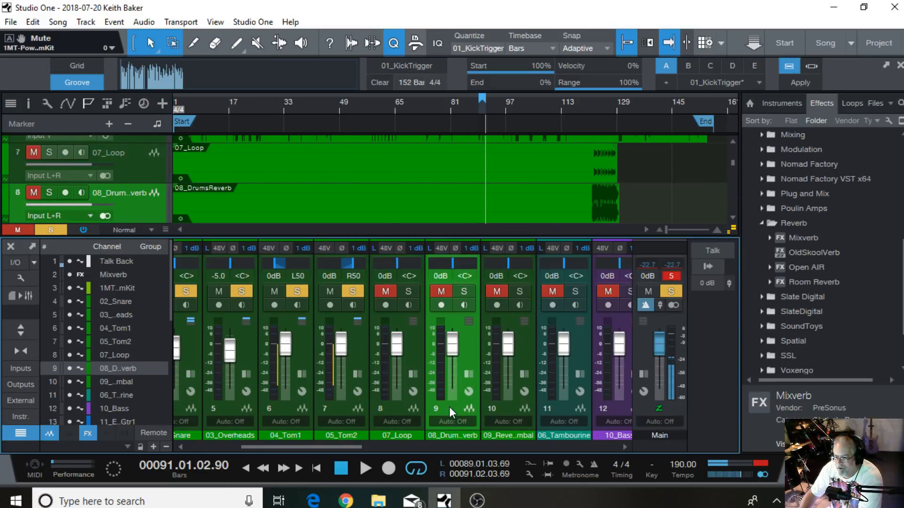
left_click(504, 409)
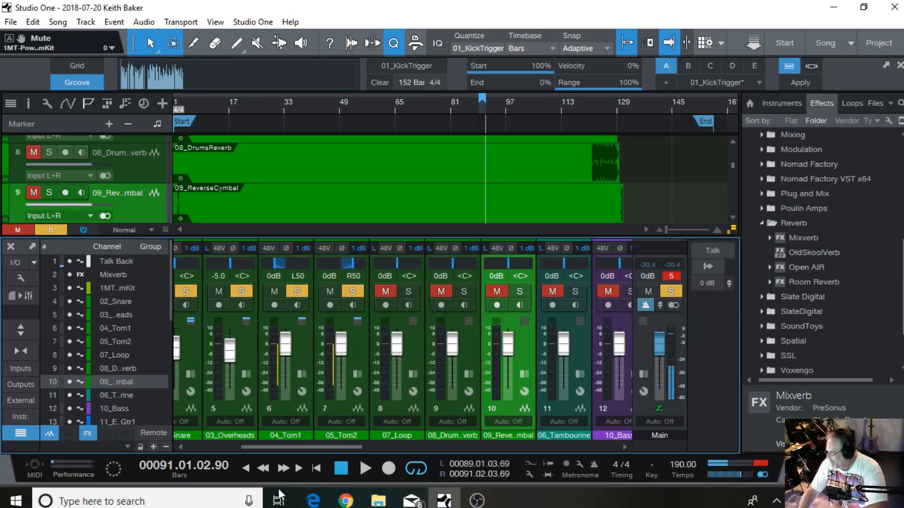
Listen to the soloed drums from the start of the song while reviewing the 03_Overheads Pro EQ settings
left_click(249, 467)
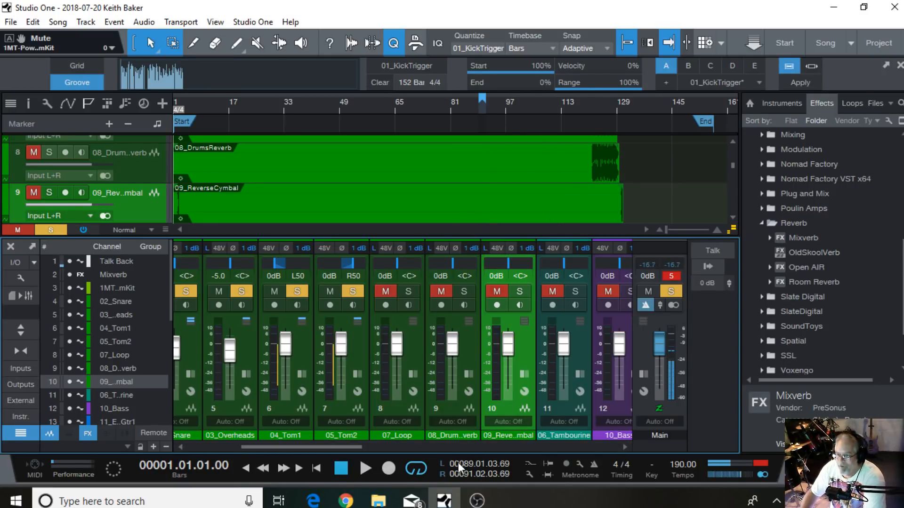
left_click(366, 470)
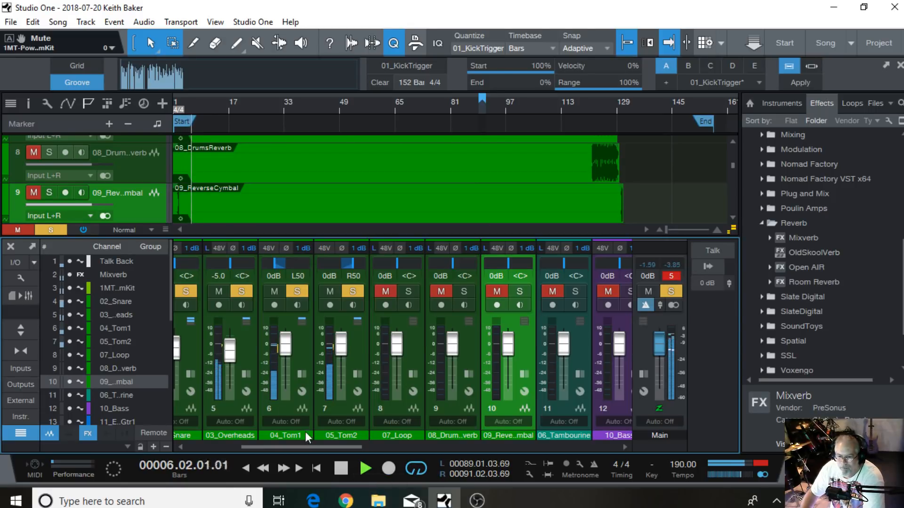
left_click(280, 408)
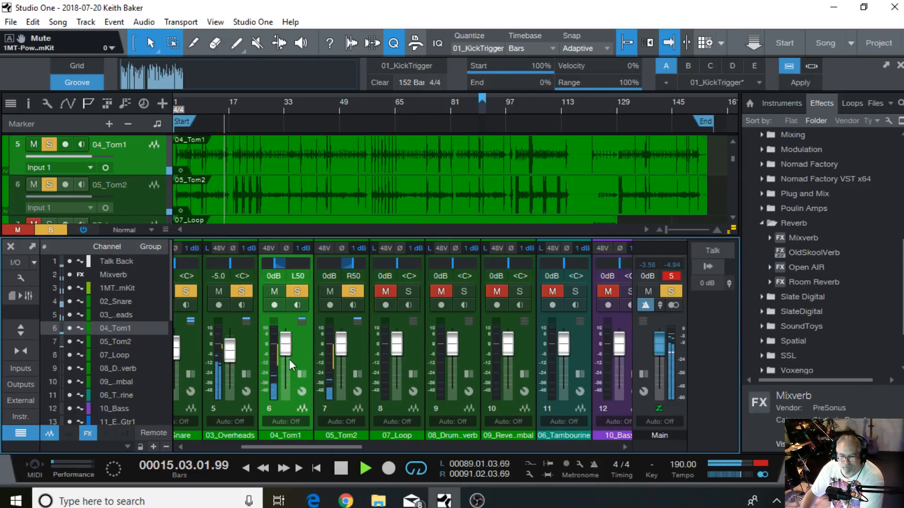
left_click(247, 373)
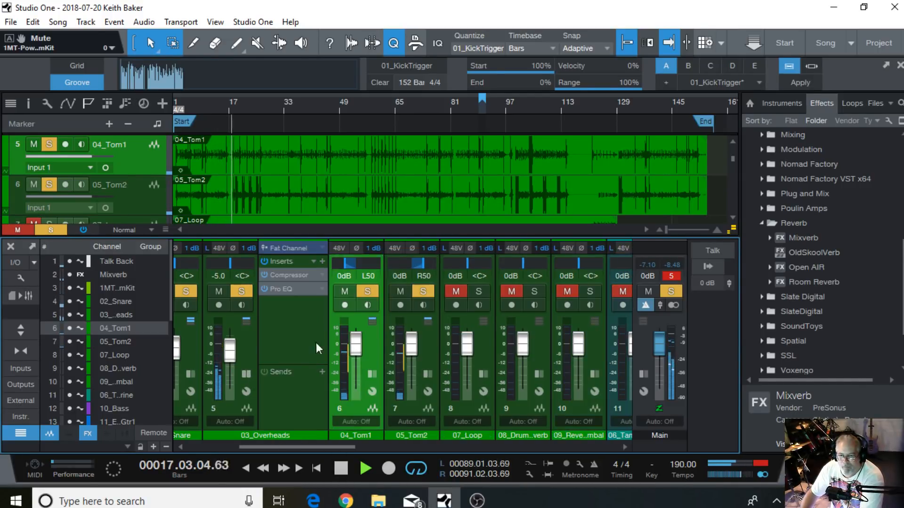
left_click(292, 289)
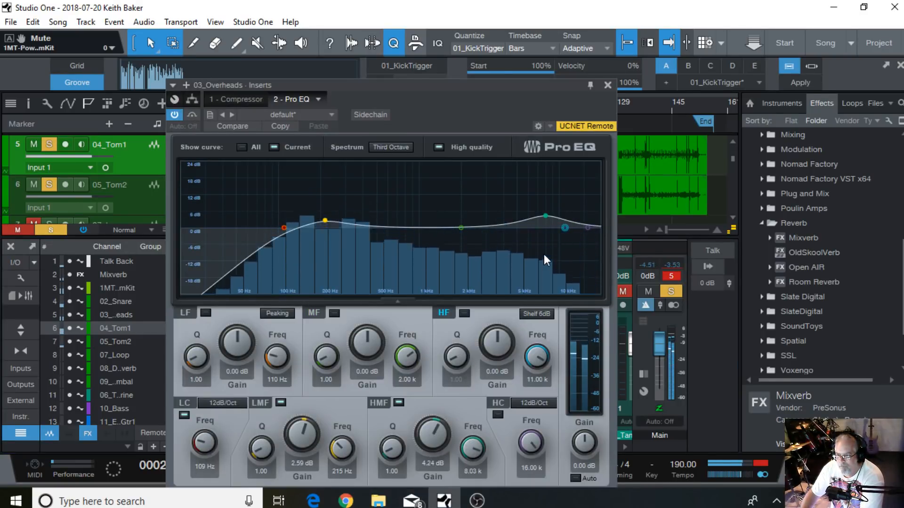
left_click(608, 84)
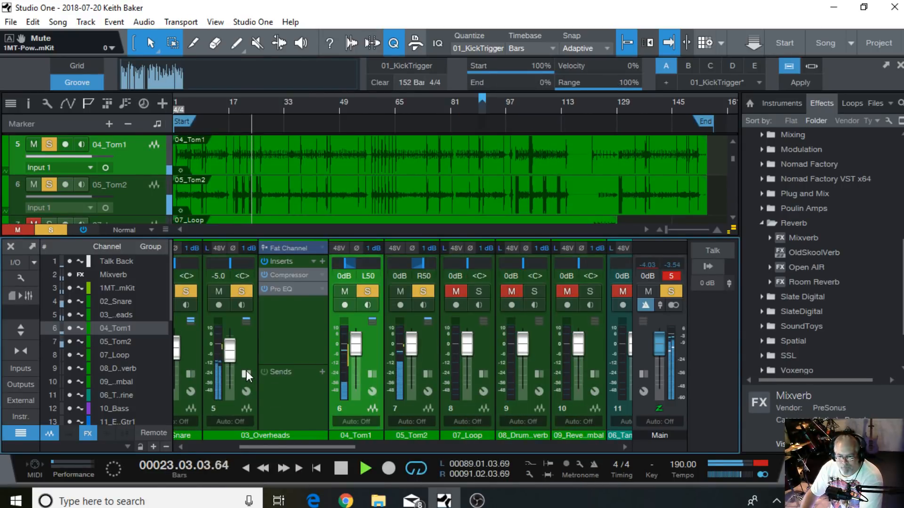
left_click(245, 373)
left_click(343, 468)
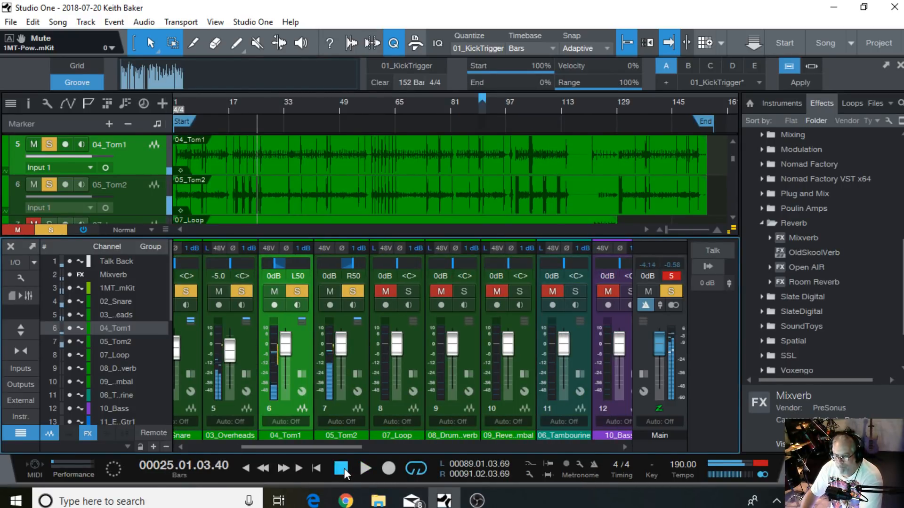
Rename the 1MT-PowerDrumKit channel to "Kick" and colour it the same green as the other drum channels
left_click_drag(316, 445, 270, 438)
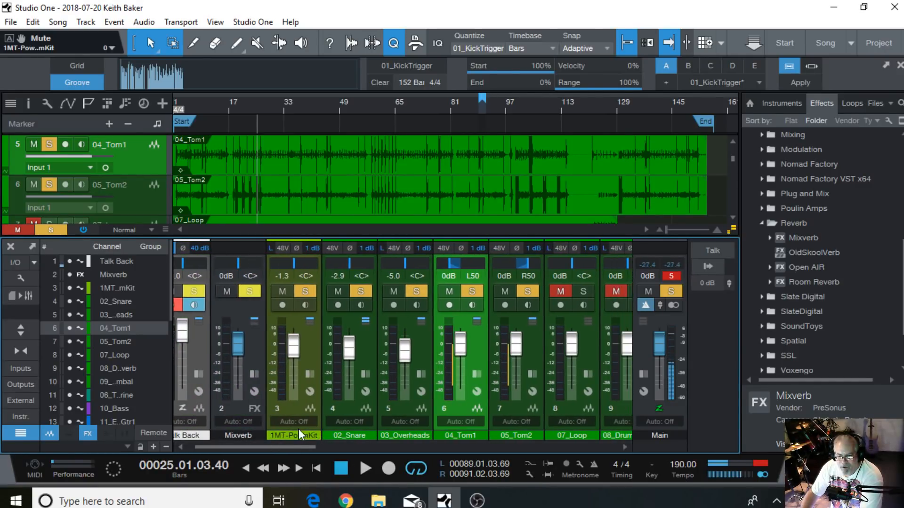
double_click(292, 433)
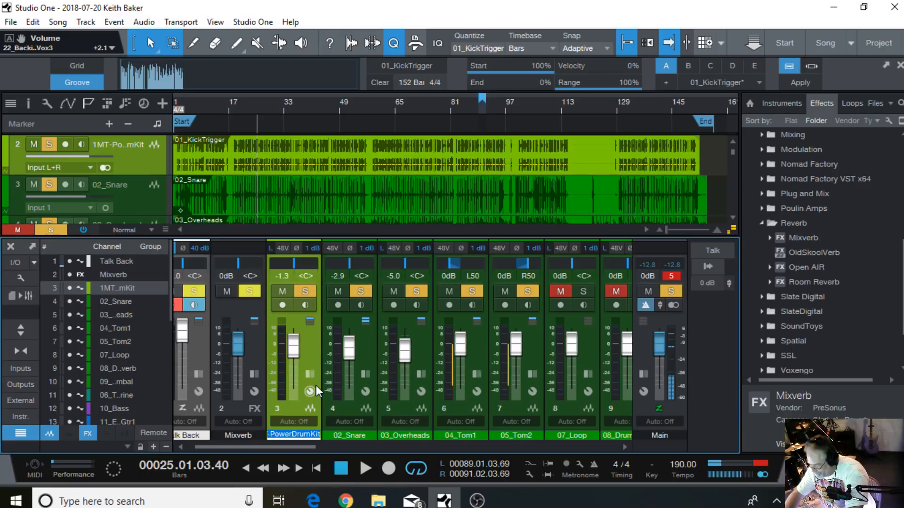
type("Ki")
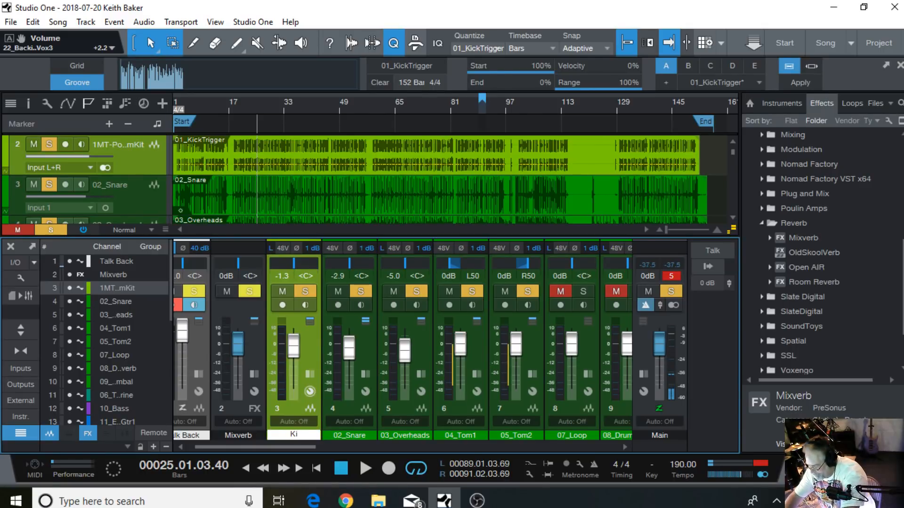
type("ck")
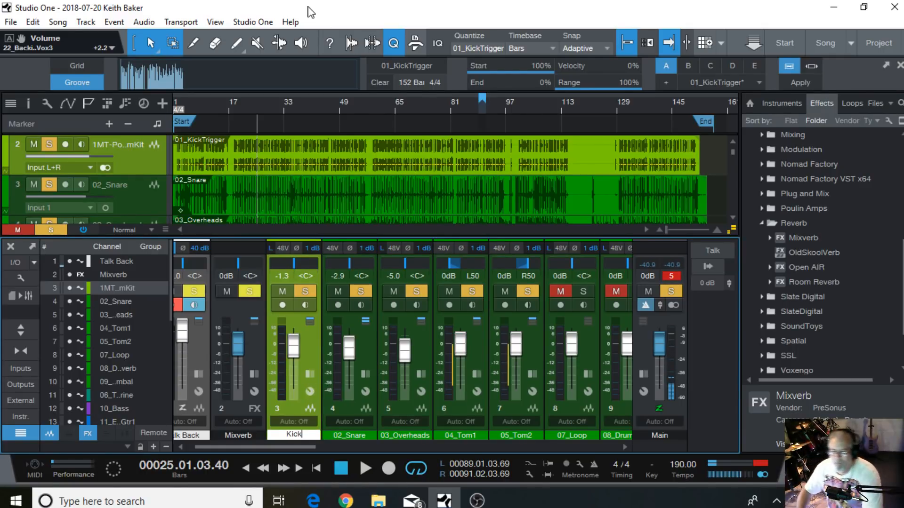
key("Return")
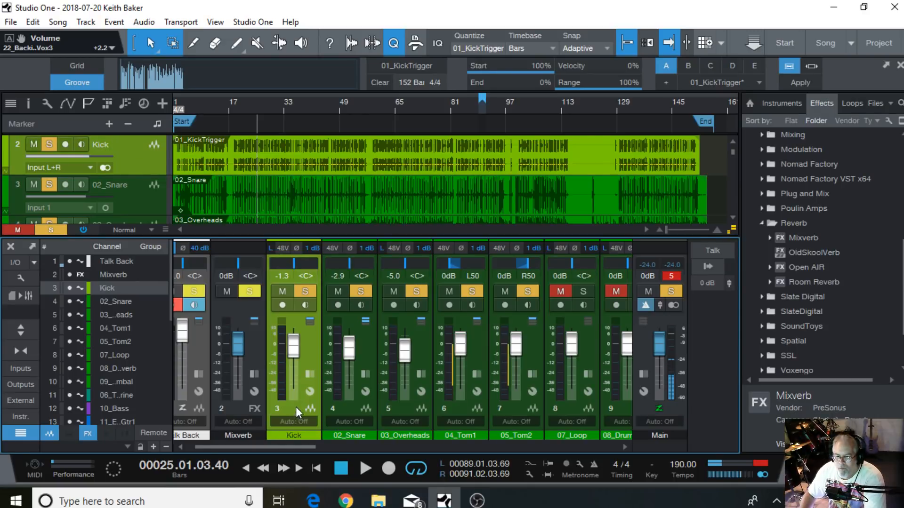
left_click(312, 435)
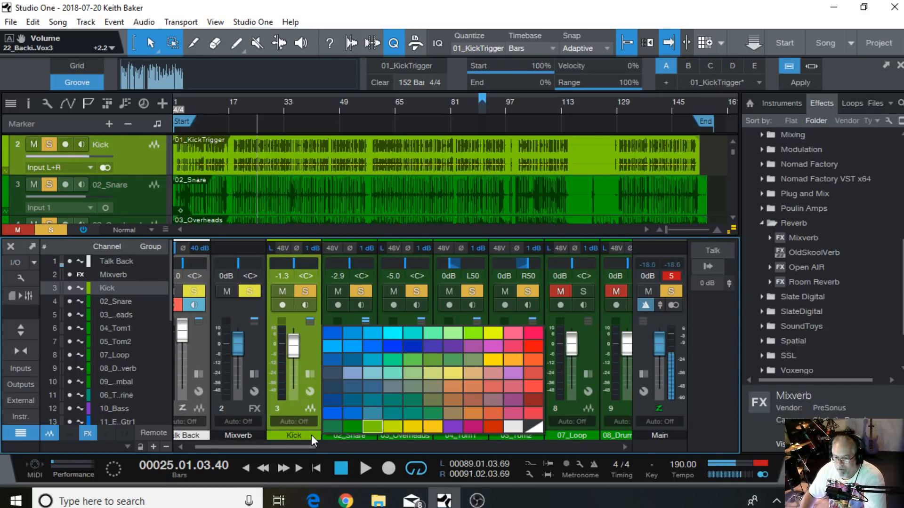
left_click(349, 428)
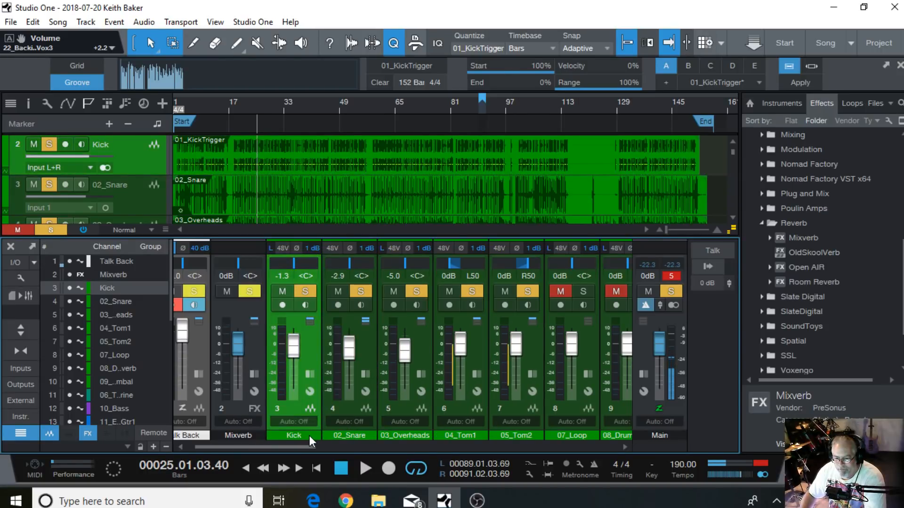
Add a bus for the selected channels Kick through 05_Tom2 and expand the new bus to show its inserts and sends
left_click(342, 408)
left_click(301, 409)
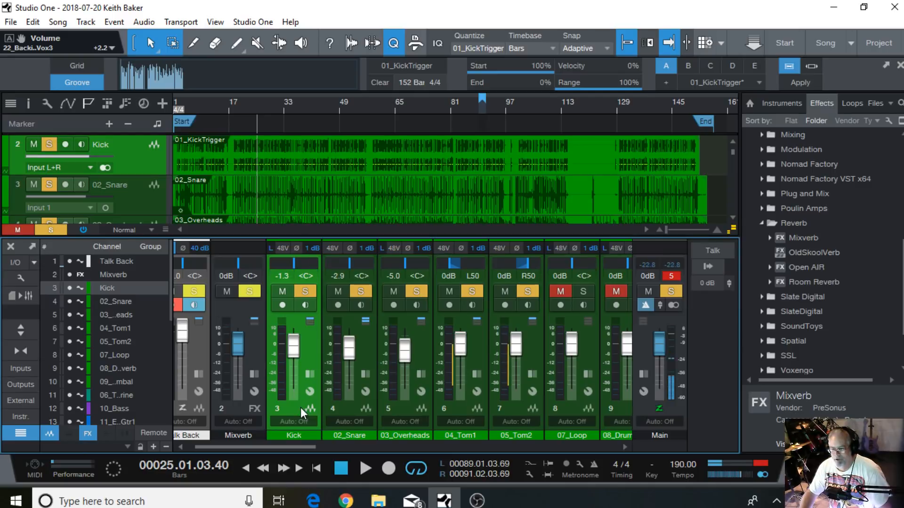
left_click_drag(301, 447, 326, 446)
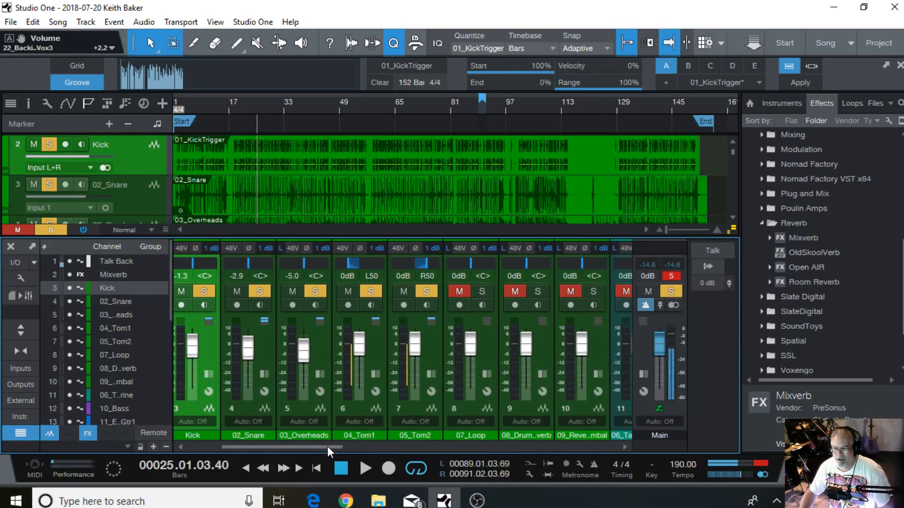
left_click(419, 409, "shift")
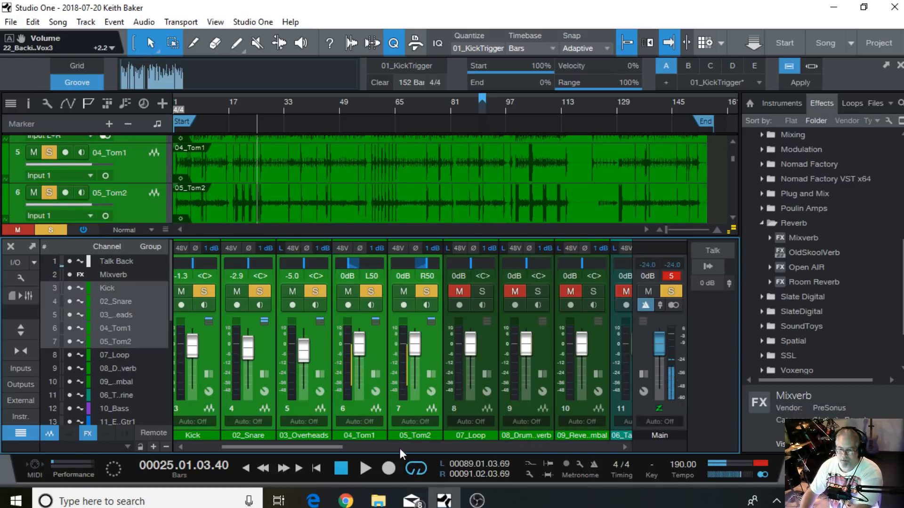
left_click_drag(306, 445, 240, 445)
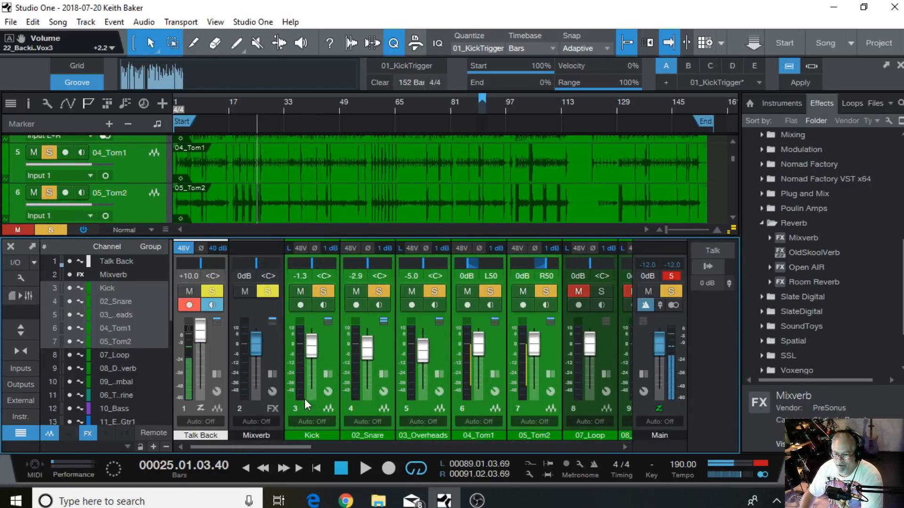
right_click(538, 409)
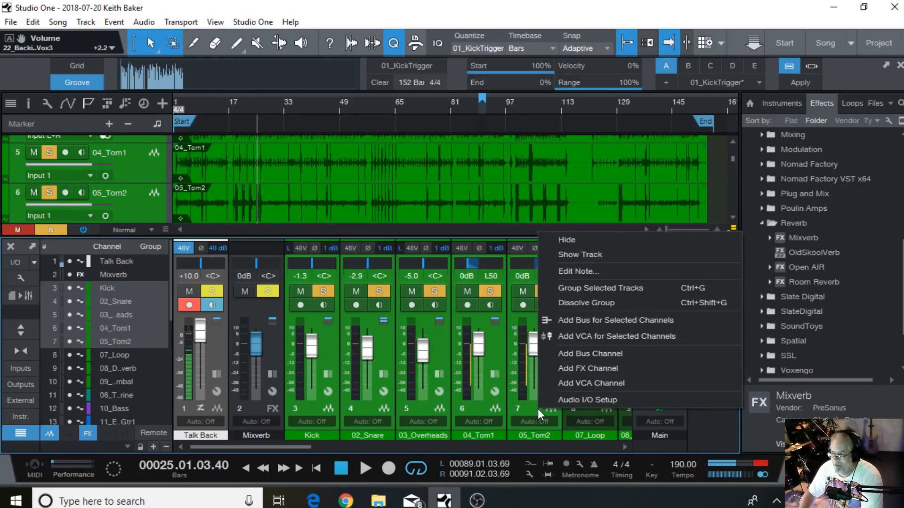
left_click(595, 320)
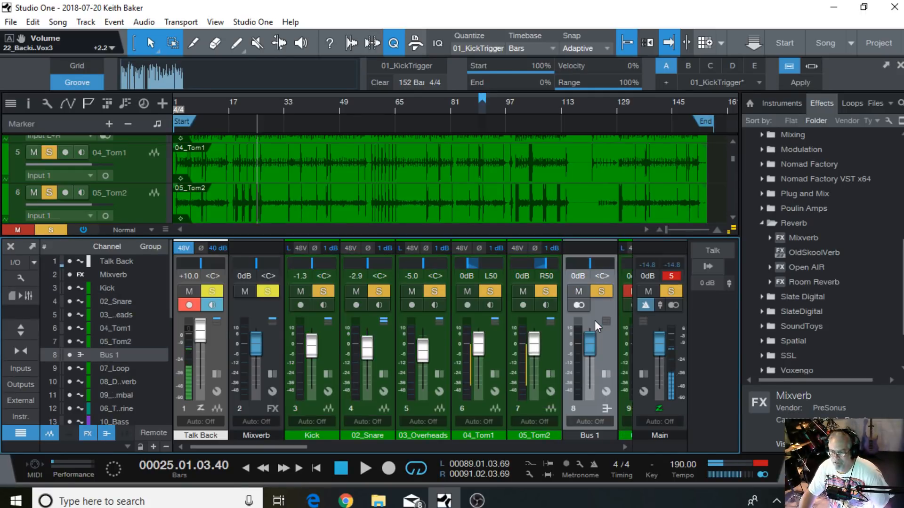
left_click_drag(289, 443, 337, 450)
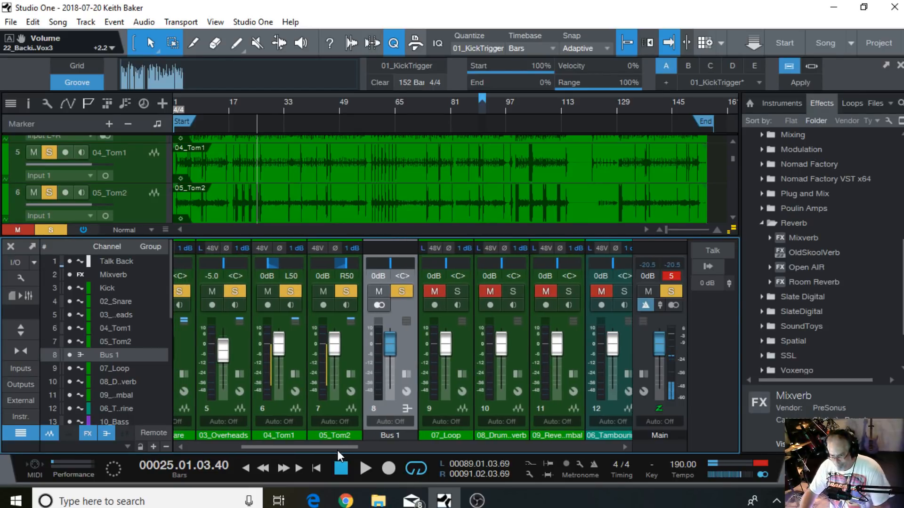
left_click(407, 374)
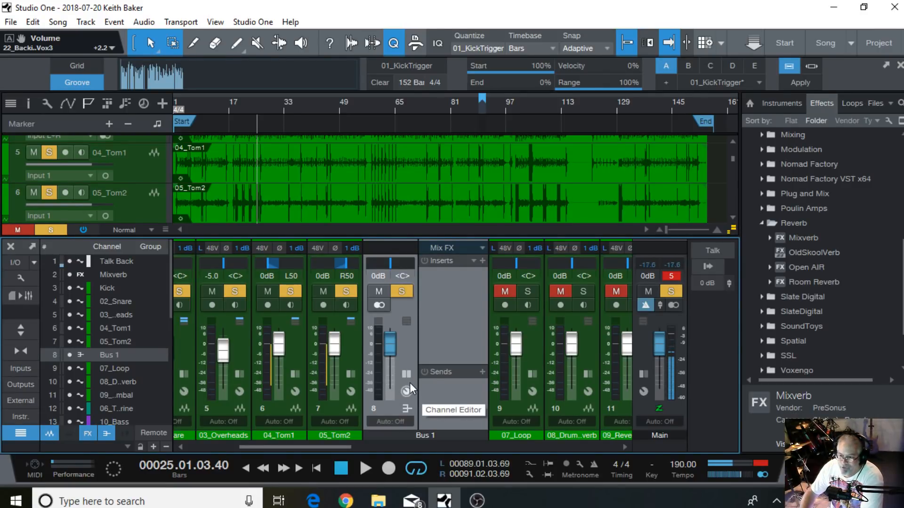
Find MFX-MAGMA in the Nomad Factory effects folder and insert it on Bus 1
left_click(763, 223)
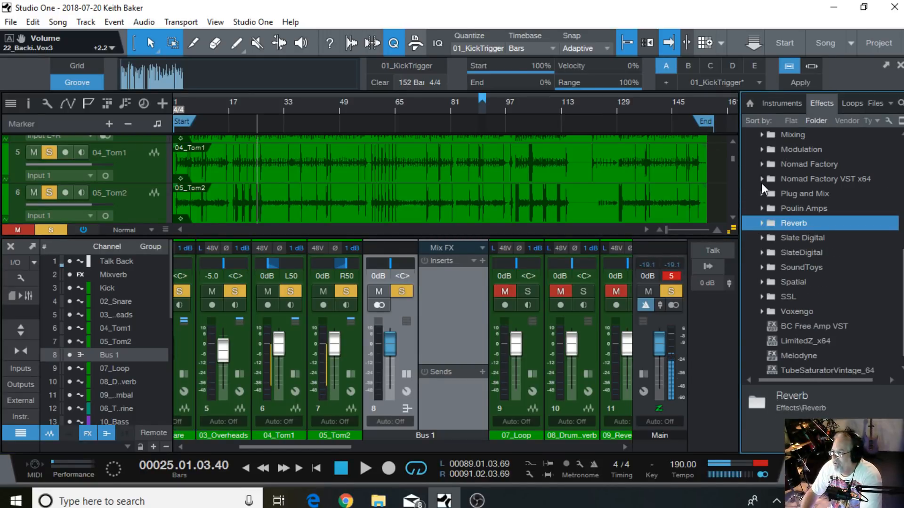
scroll(782, 217, "up", 1)
scroll(782, 221, "up", 1)
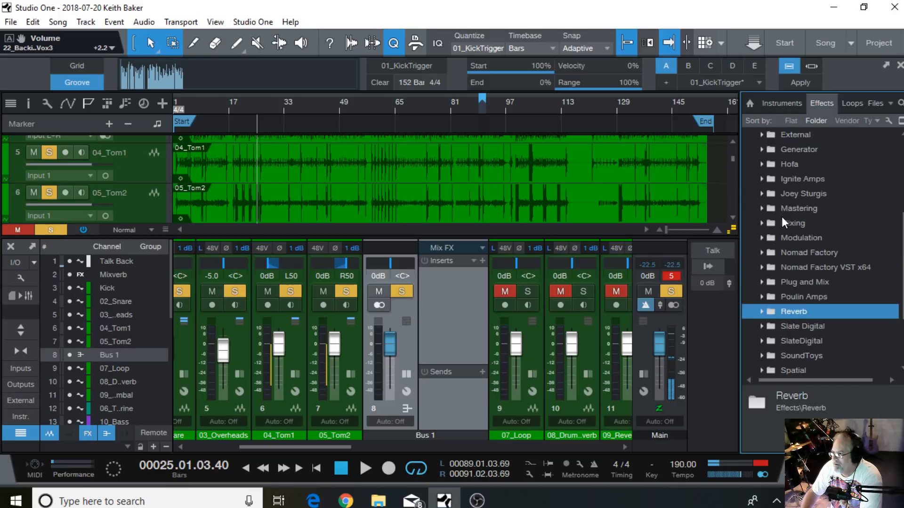
left_click(793, 121)
scroll(825, 231, "up", 4)
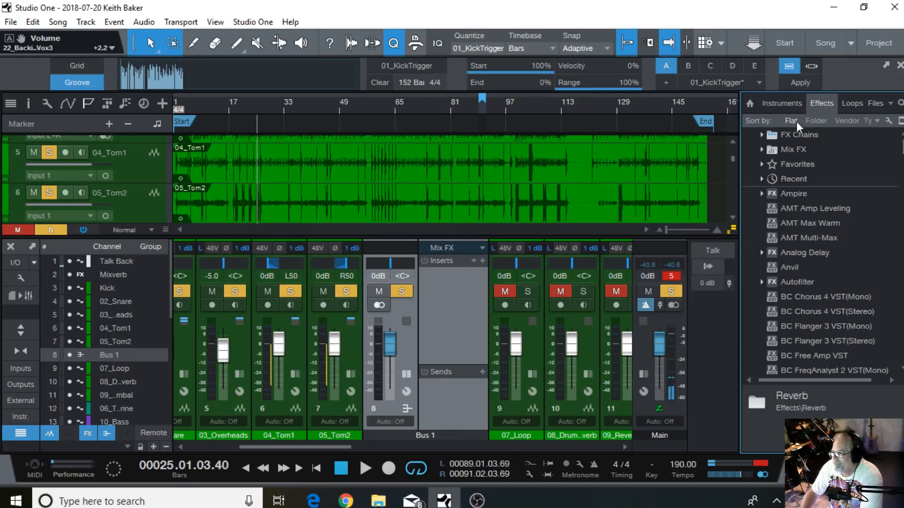
left_click(814, 120)
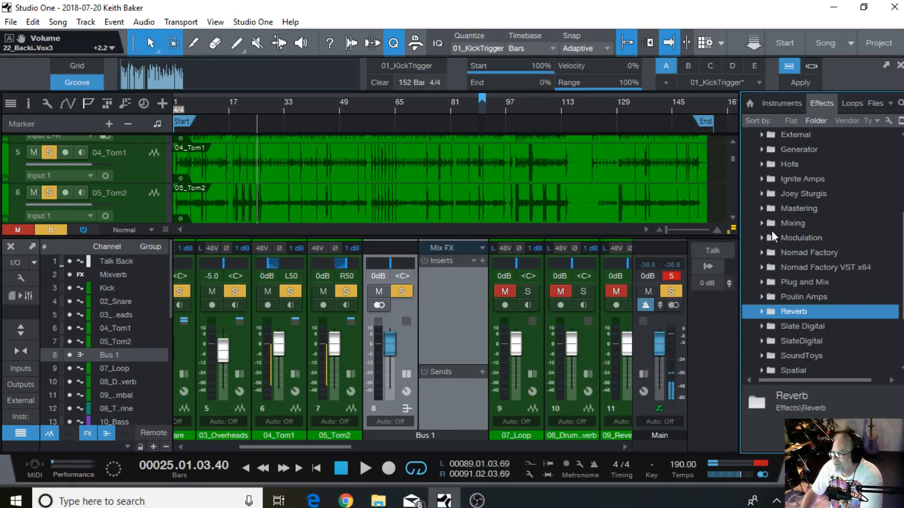
left_click(763, 253)
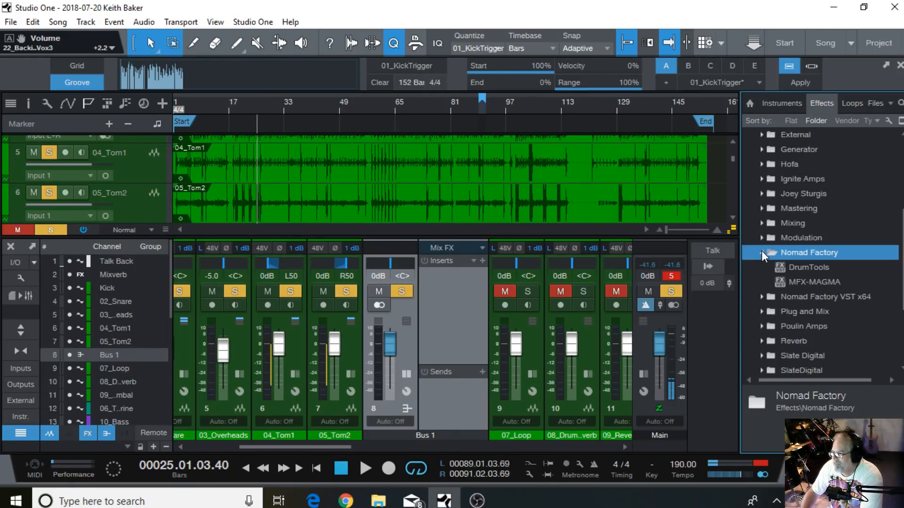
left_click(781, 281)
left_click_drag(397, 319, 445, 291)
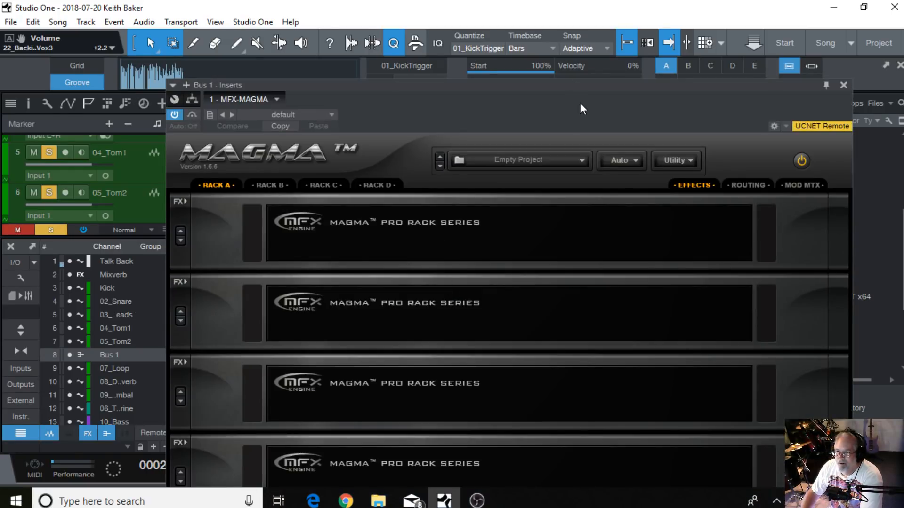
Load the "Drum Kit - Enhancer" project from the 01-Drums category into the MAGMA rack
left_click_drag(580, 109, 516, 40)
left_click(457, 95)
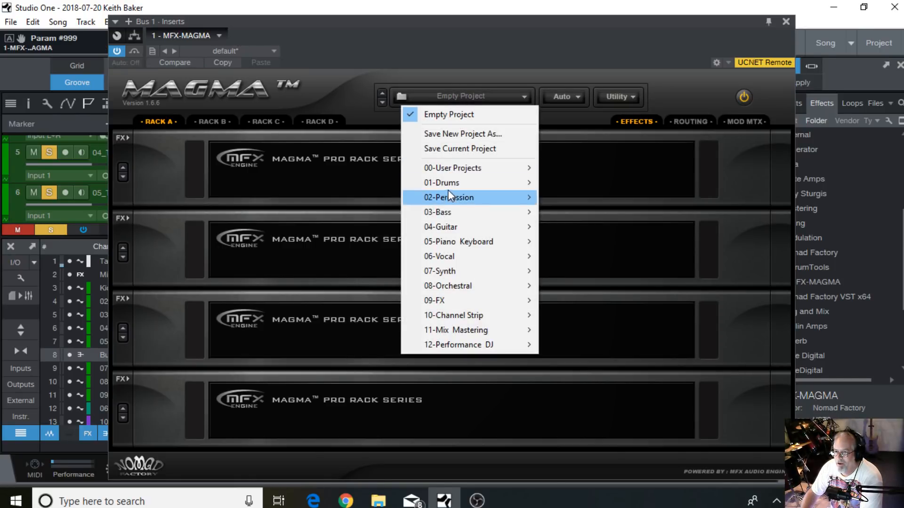
mouse_move(451, 185)
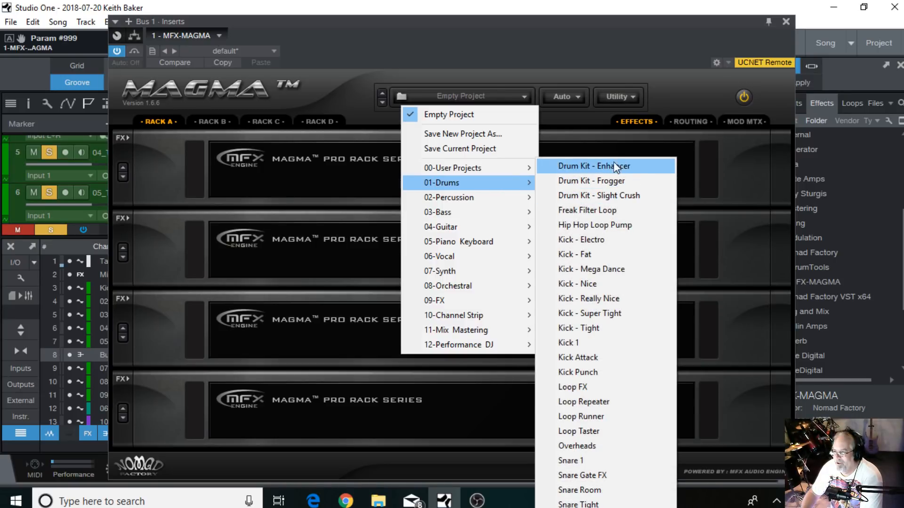
left_click(612, 163)
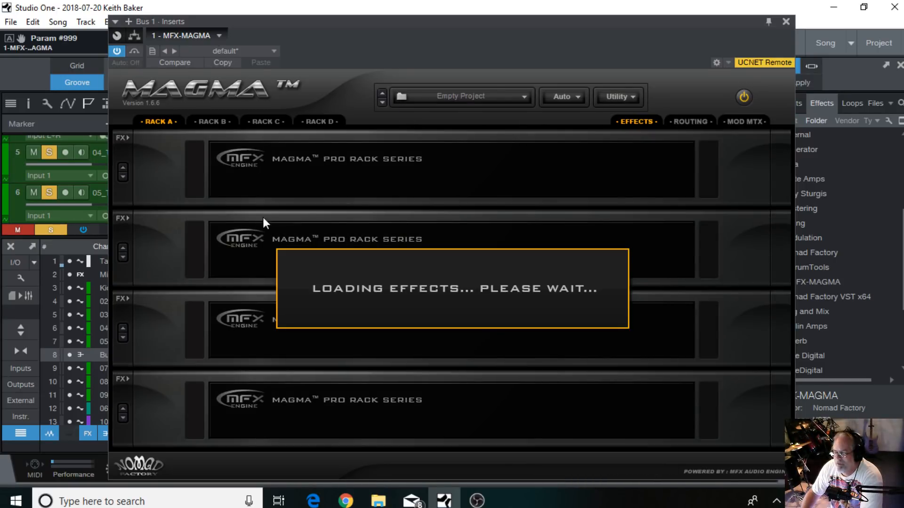
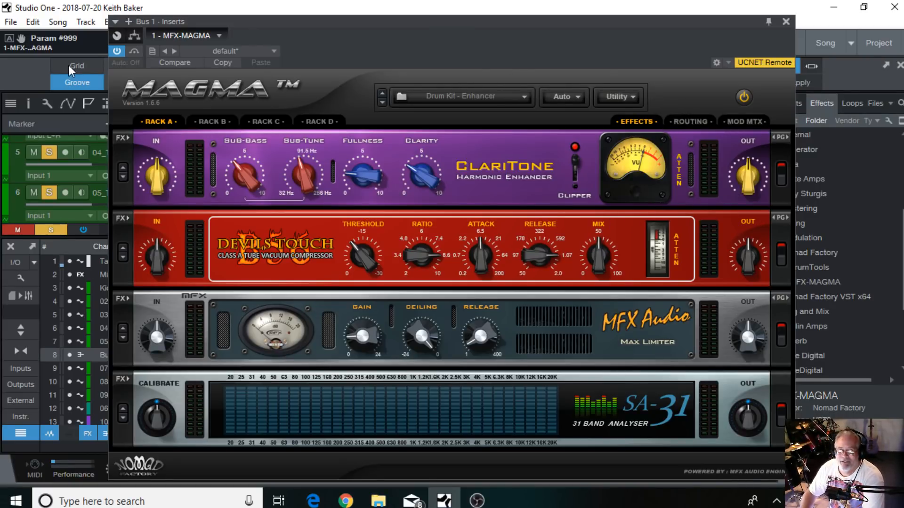
Compare the drum mix with MAGMA bypassed and re-enabled during playback, keeping the whole rack in view
left_click(116, 50)
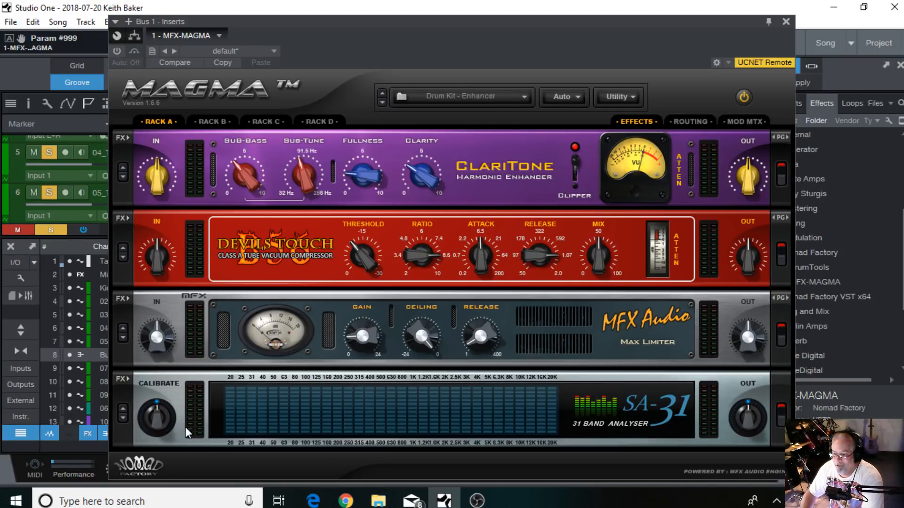
mouse_move(503, 54)
left_mouse_down()
mouse_move(504, 36)
mouse_move(509, 46)
left_mouse_up()
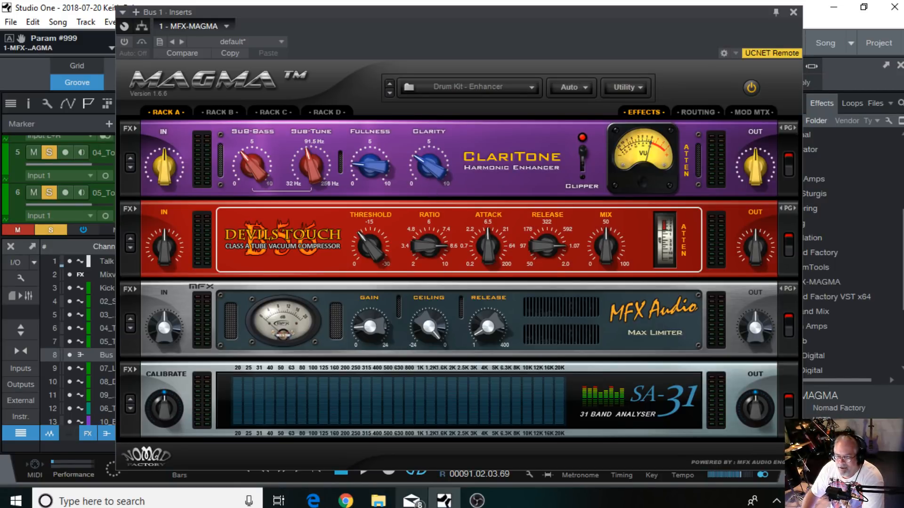
left_click_drag(468, 33, 471, 28)
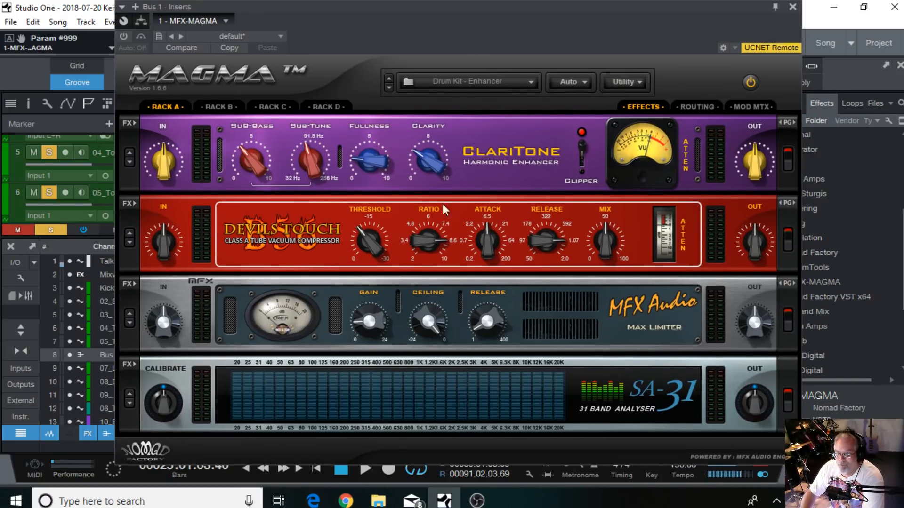
left_click(364, 470)
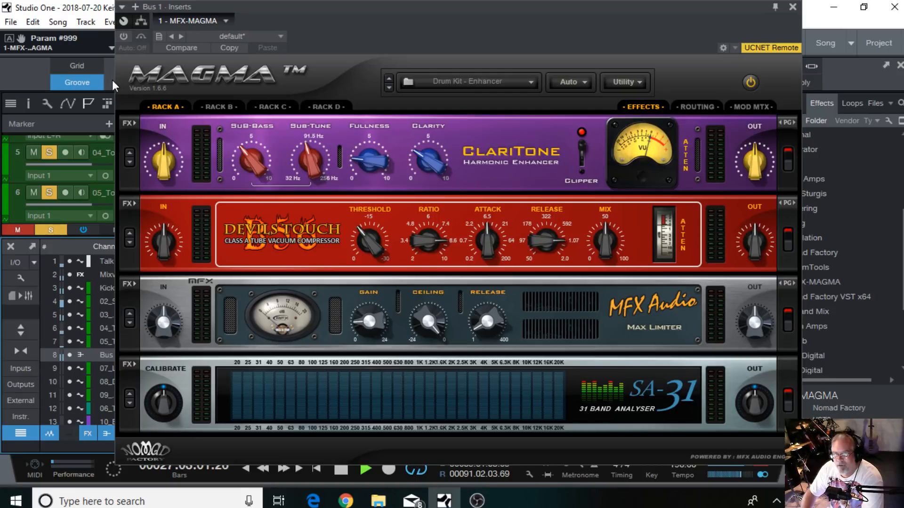
left_click(124, 37)
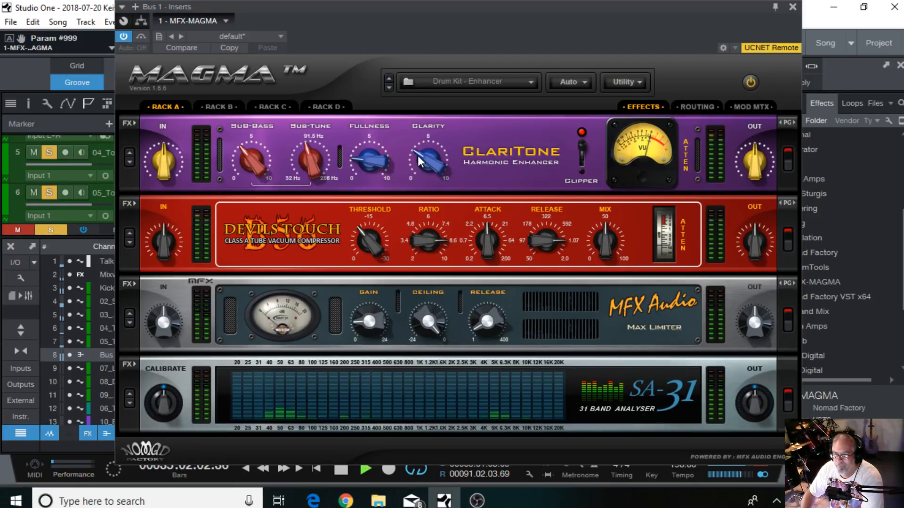
Raise the ClariTone Clarity slightly and lower its Sub-Bass, finishing by closing MAGMA and stopping playback
left_click_drag(419, 154, 417, 143)
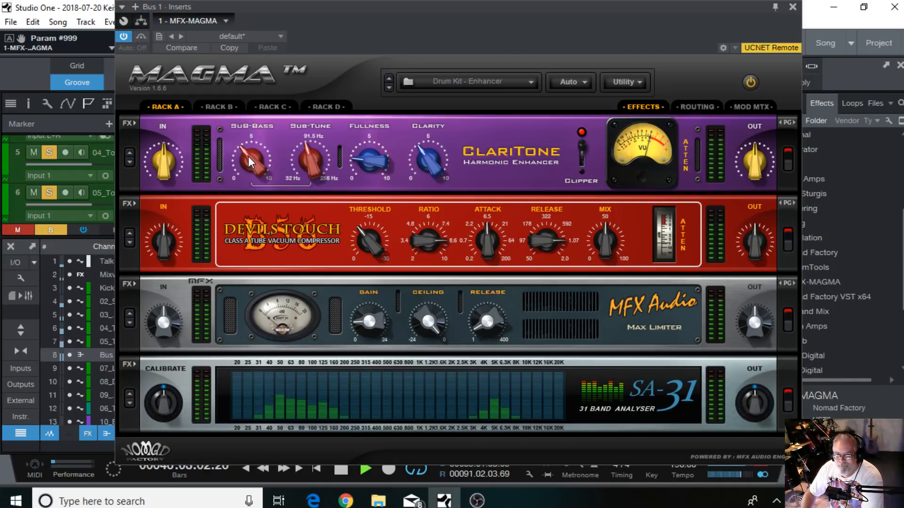
left_click_drag(248, 166, 248, 171)
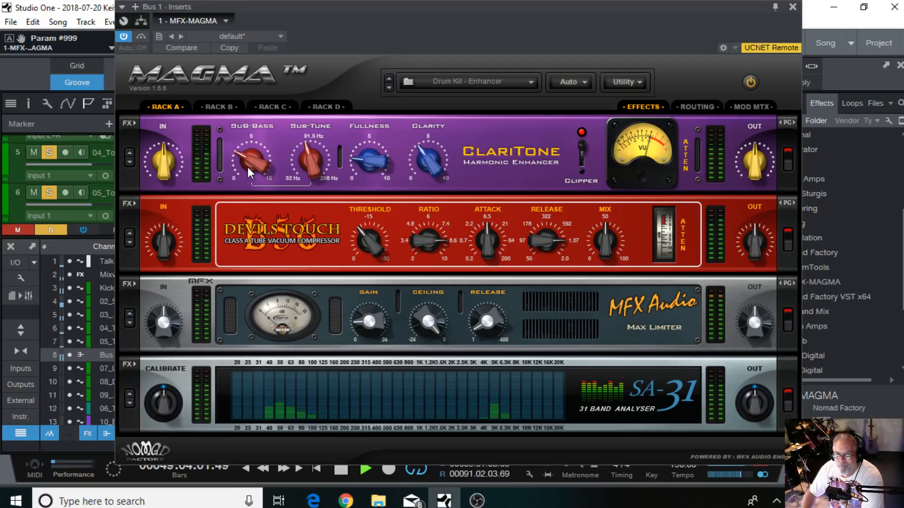
left_click(791, 11)
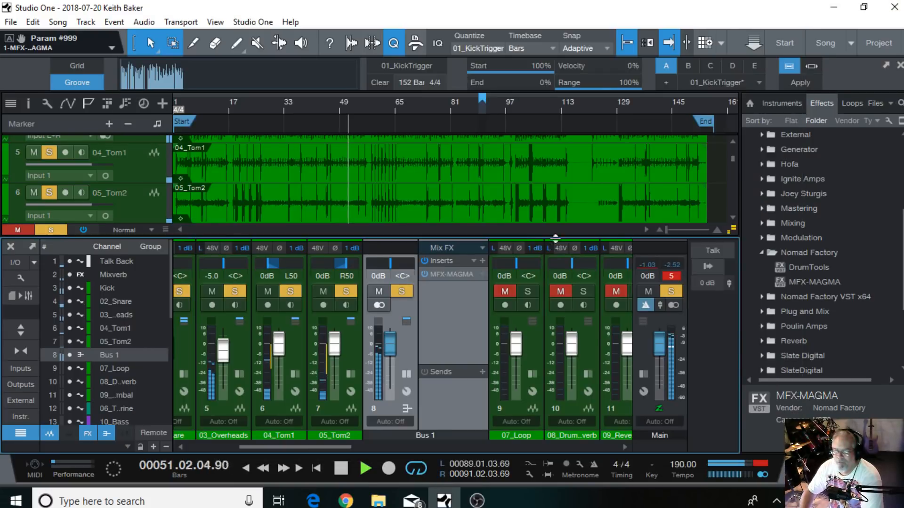
left_click(341, 468)
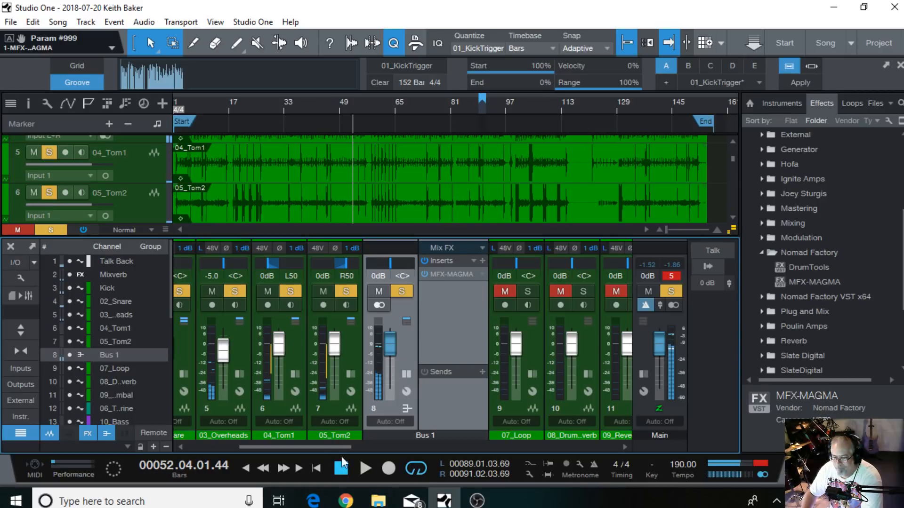
Collapse the Bus 1 inserts and open the Pro EQ on the Kick channel
left_click(403, 373)
left_click_drag(300, 448, 203, 446)
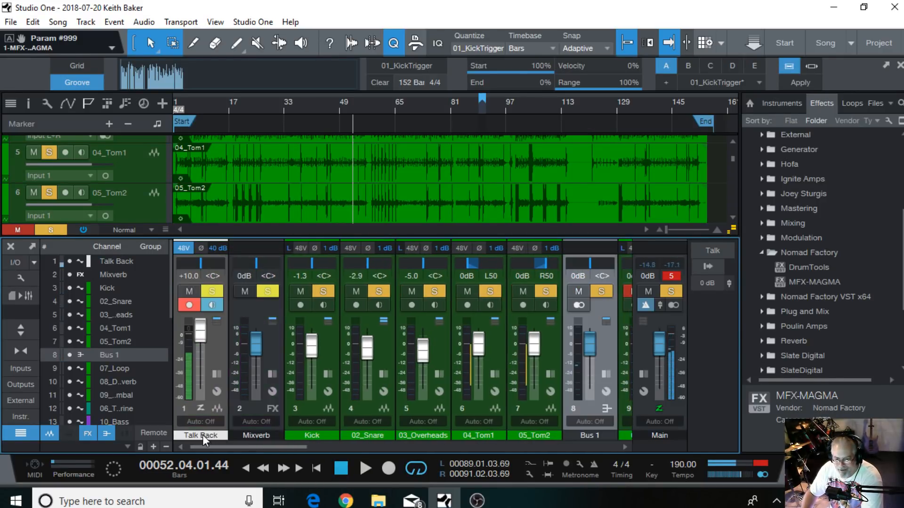
left_click(328, 374)
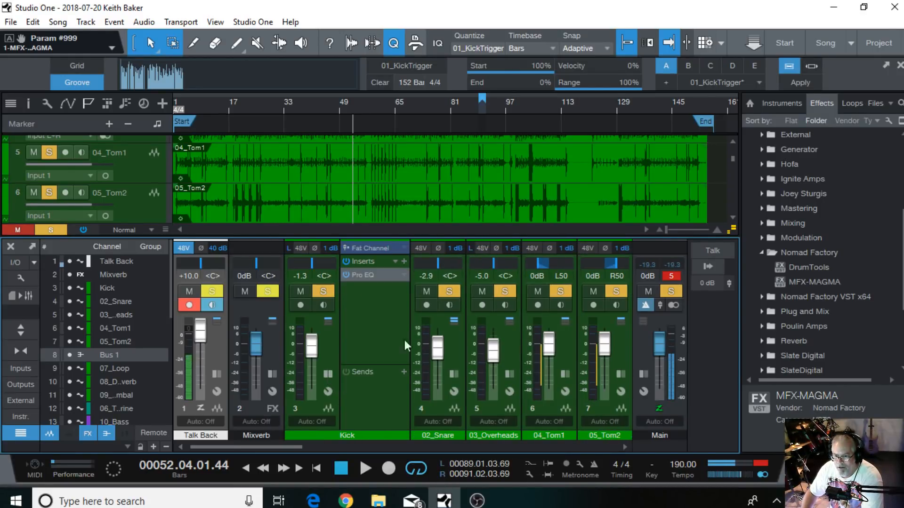
left_click(368, 273)
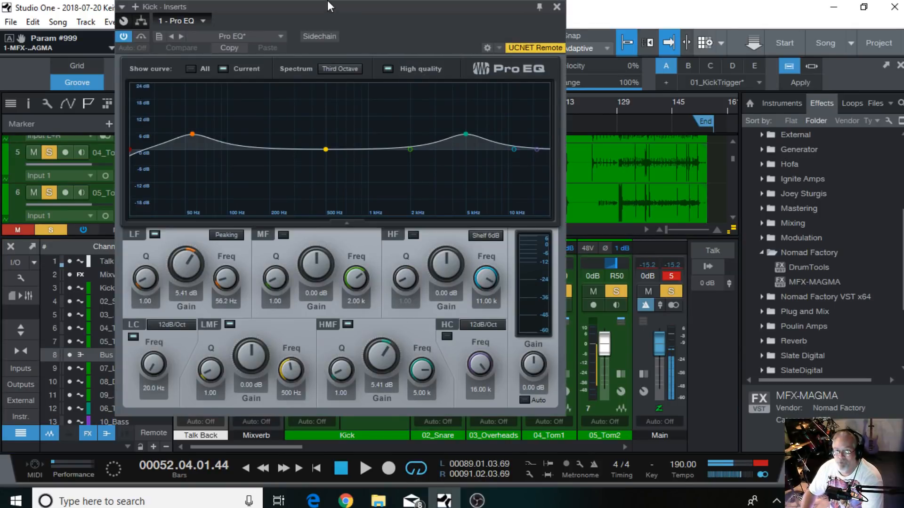
left_click_drag(354, 10, 453, 65)
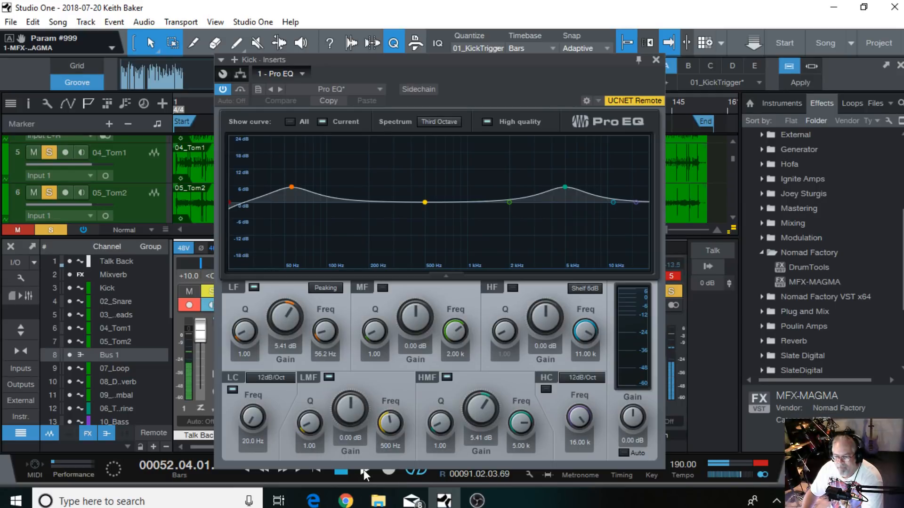
During playback, set the Kick EQ's low cut to 48dB/Oct at 25.2 Hz and its LF band to 3.53 dB gain at 56.9 Hz
key("space")
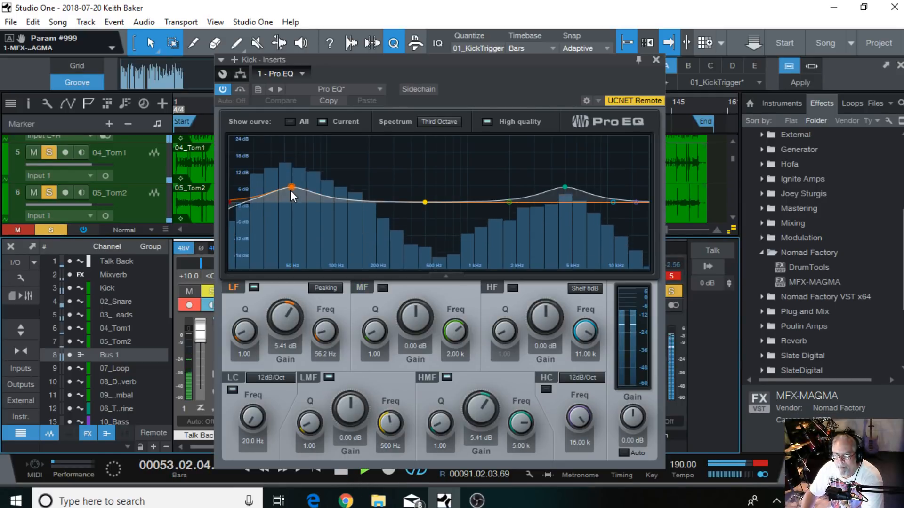
double_click(291, 189)
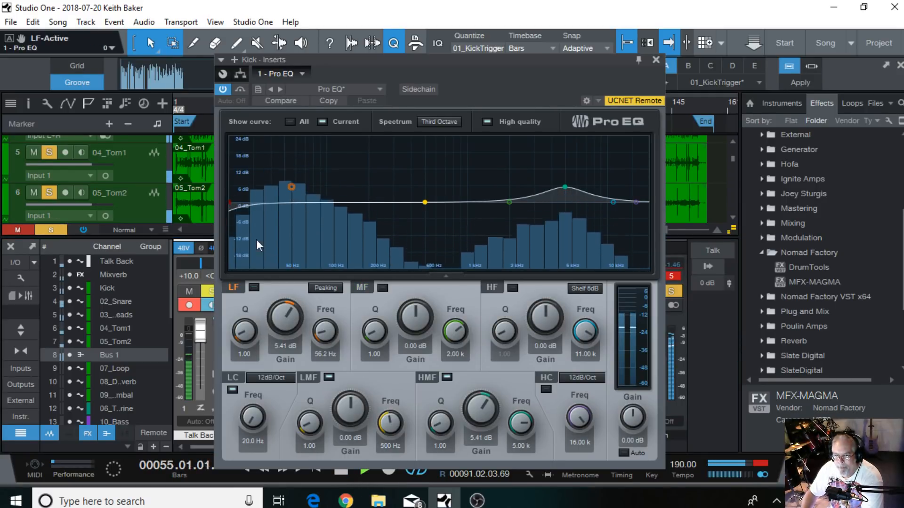
left_click_drag(233, 202, 263, 205)
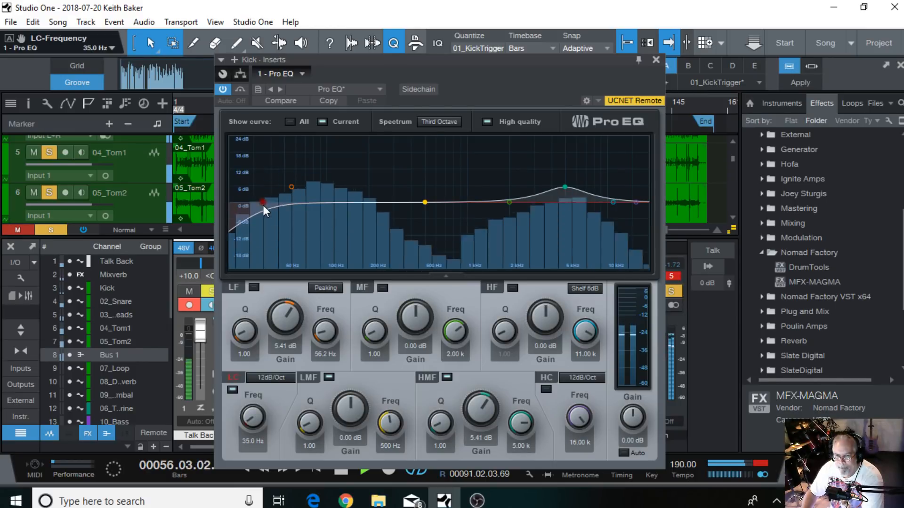
left_click(267, 377)
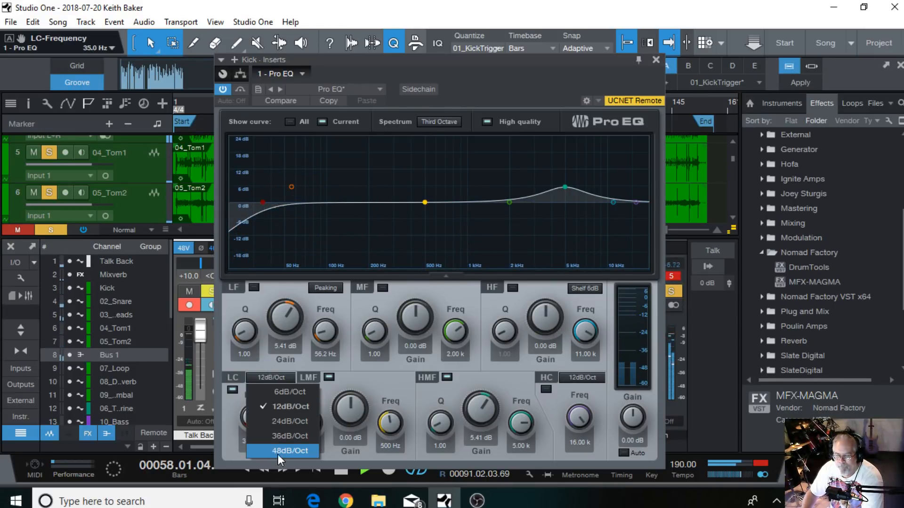
left_click(278, 453)
left_click_drag(267, 208, 243, 209)
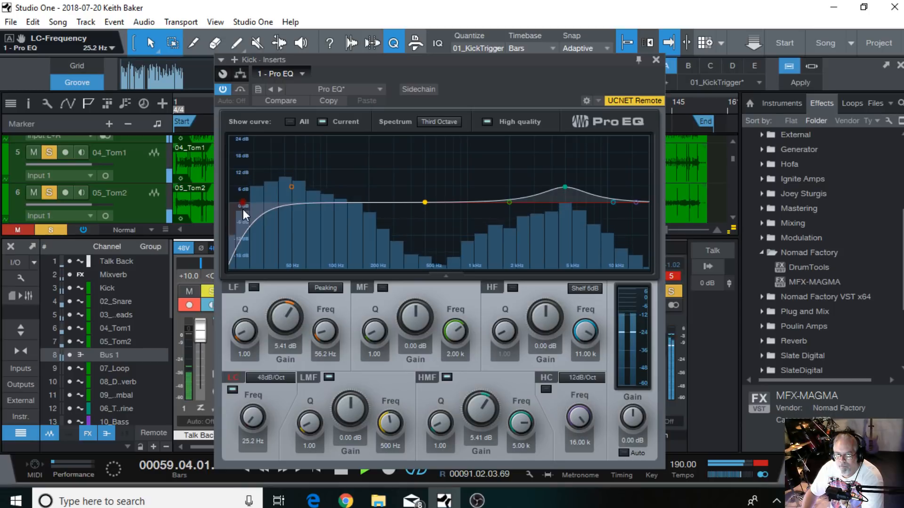
left_click_drag(292, 185, 293, 192)
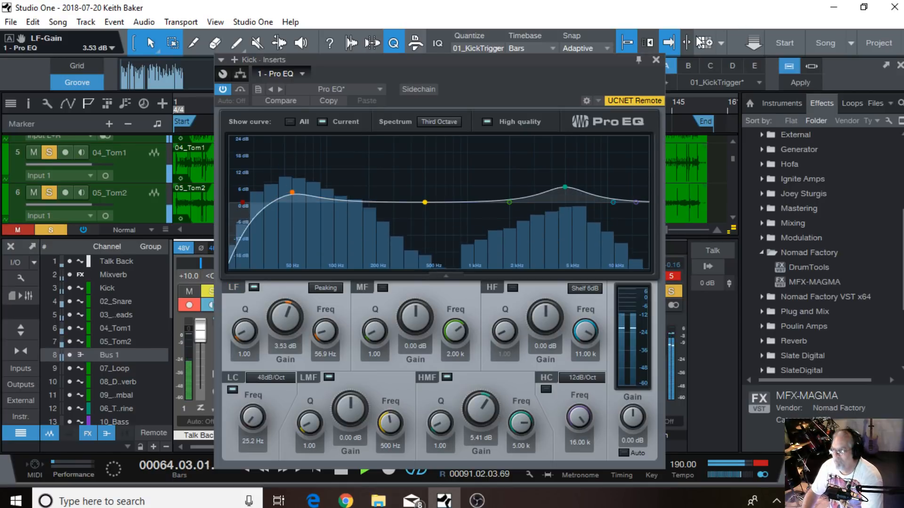
left_click(656, 57)
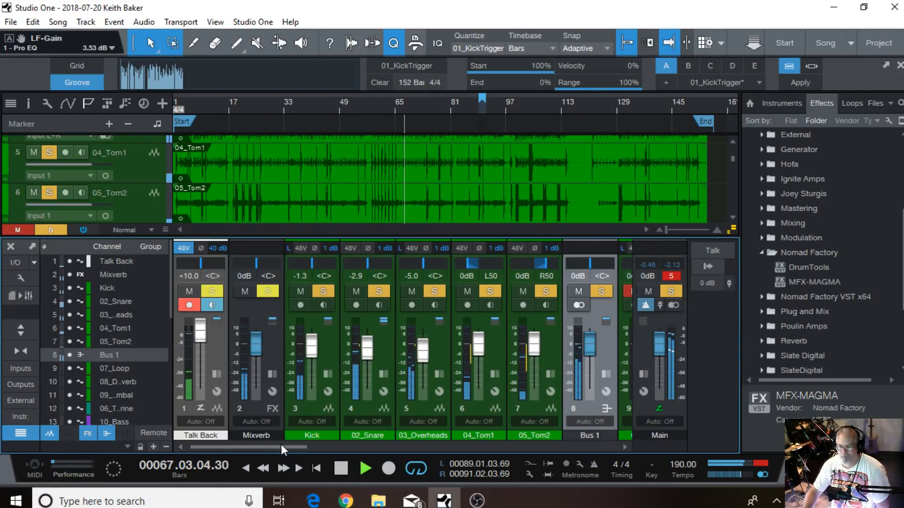
Lower the 04_Tom1 and 05_Tom2 faders together to -0.8 dB and replay the drums from about bar 58
left_click_drag(281, 445, 312, 446)
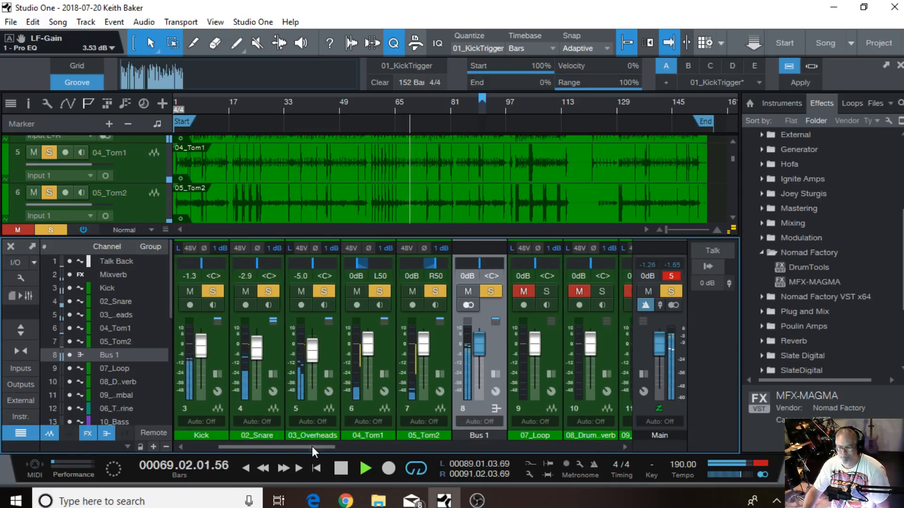
left_click(377, 411)
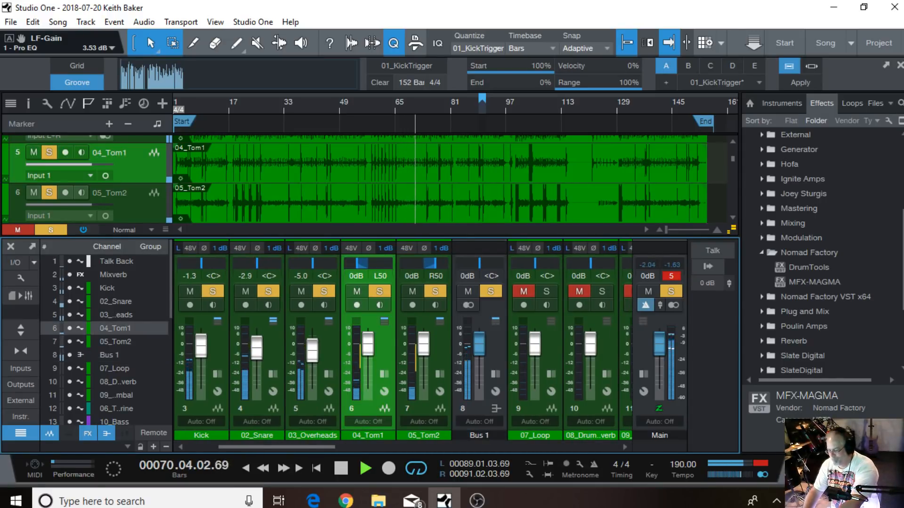
left_click(416, 409, "shift")
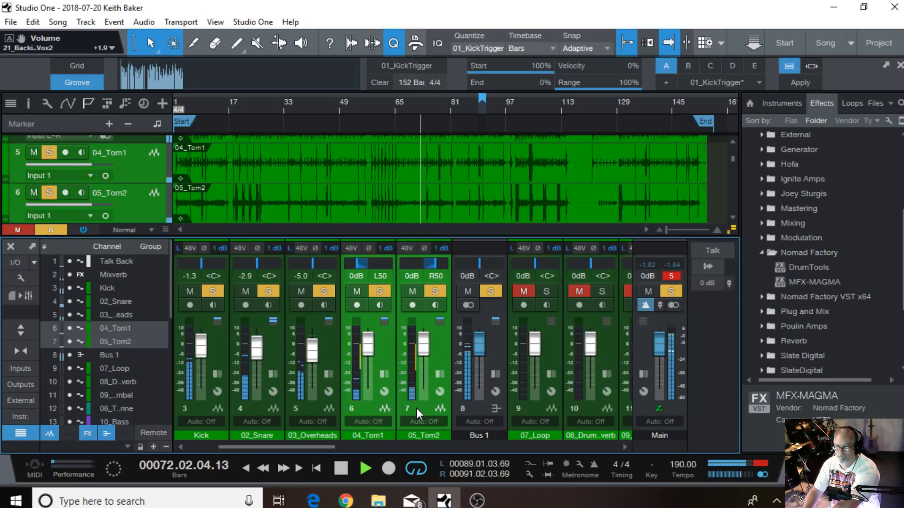
left_click_drag(423, 348, 424, 349)
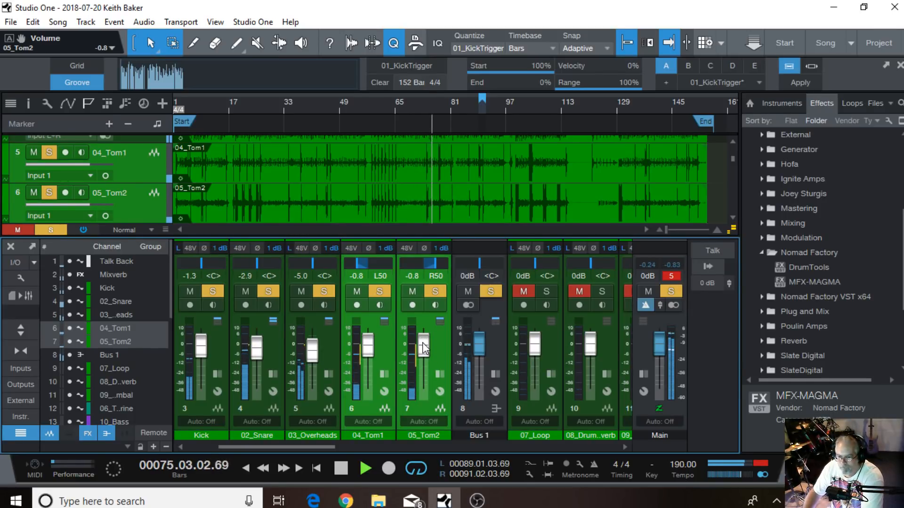
left_click(374, 105)
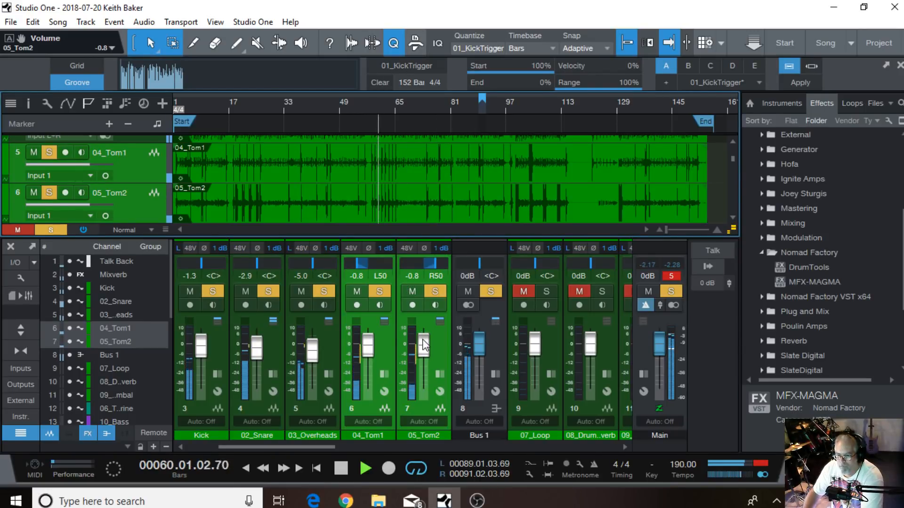
During playback, set the 04_Tom1, 05_Tom2 and Kick faders to -2.5 dB and 02_Snare to -1.3 dB
left_click_drag(423, 343, 424, 347)
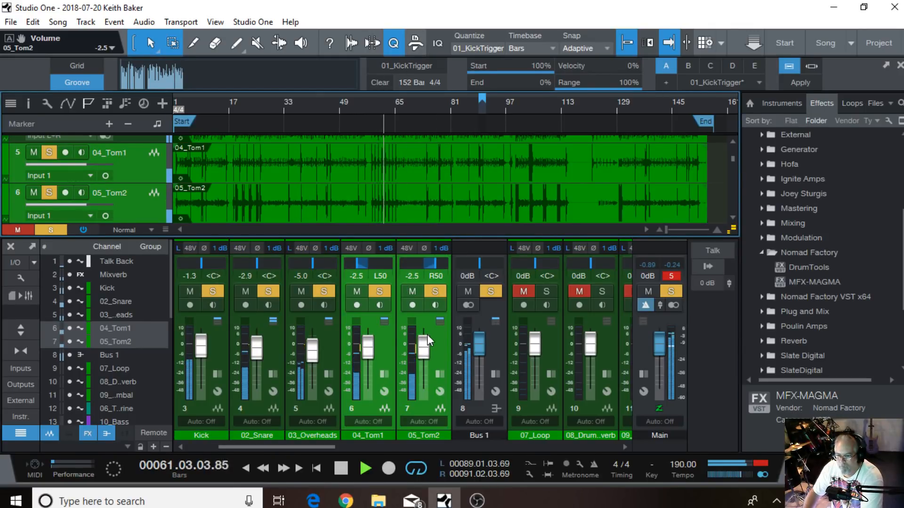
left_click_drag(257, 354, 258, 350)
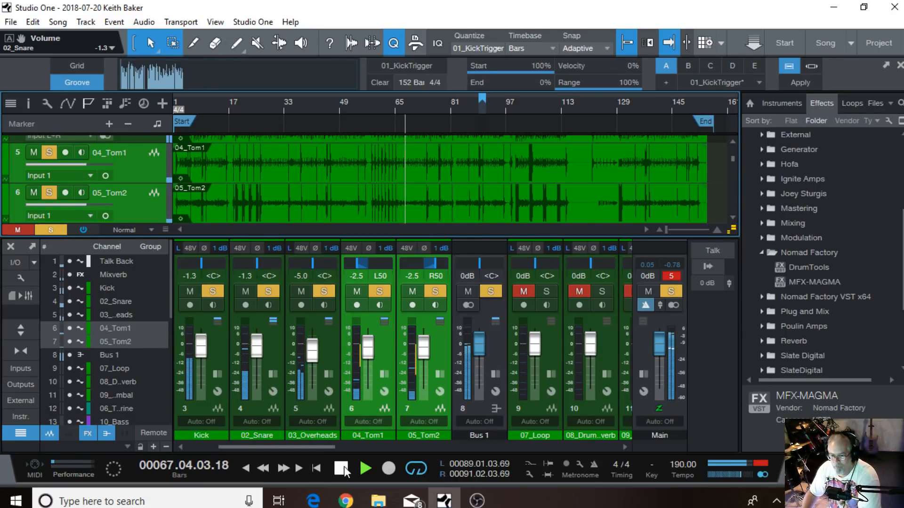
left_click_drag(204, 343, 203, 353)
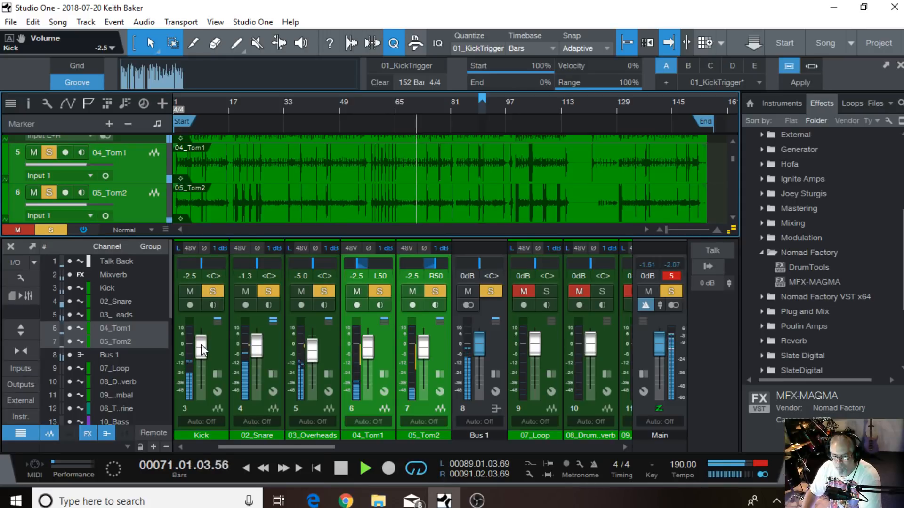
left_click(345, 468)
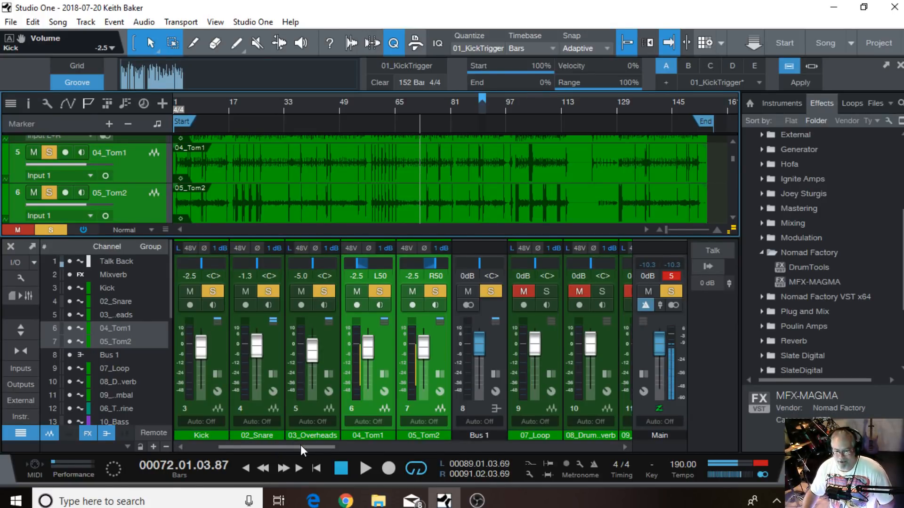
Select the Kick through 05_Tom2 channels and add a VCA for the selected channels
left_click_drag(300, 445, 237, 436)
left_click(312, 407)
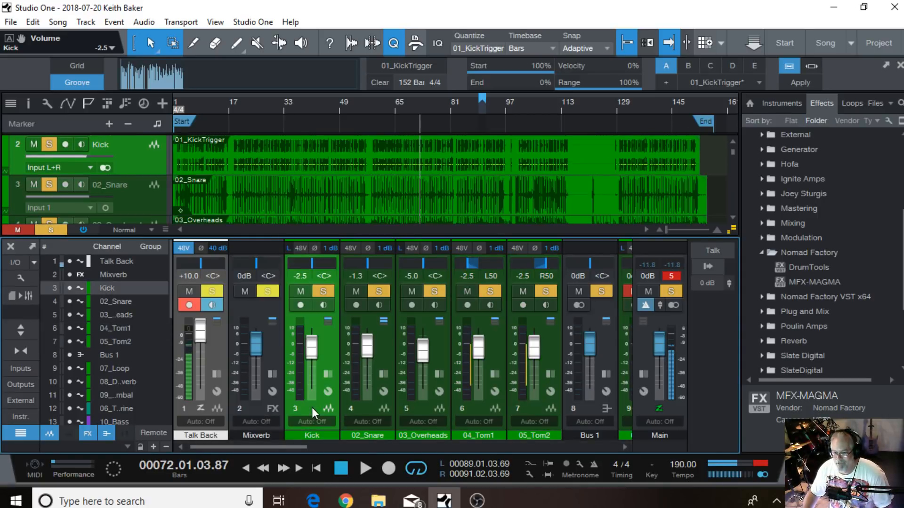
left_click(536, 411, "shift")
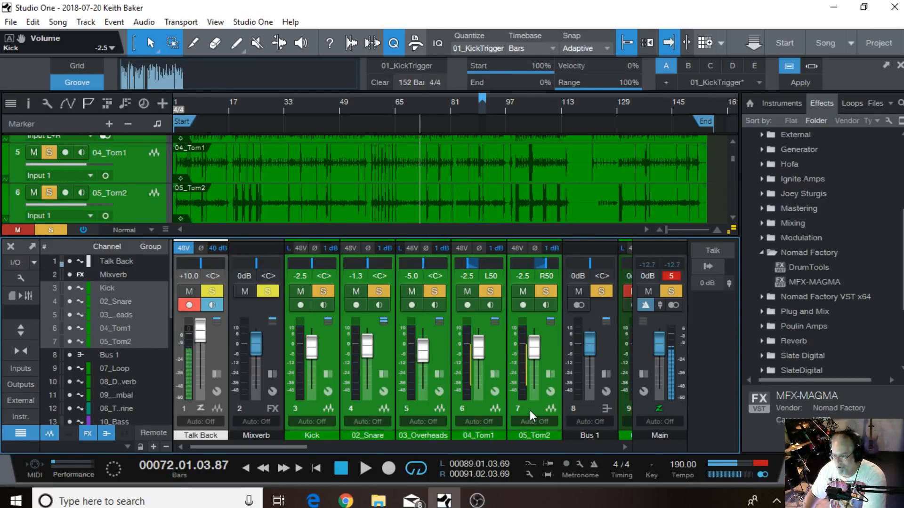
right_click(530, 411)
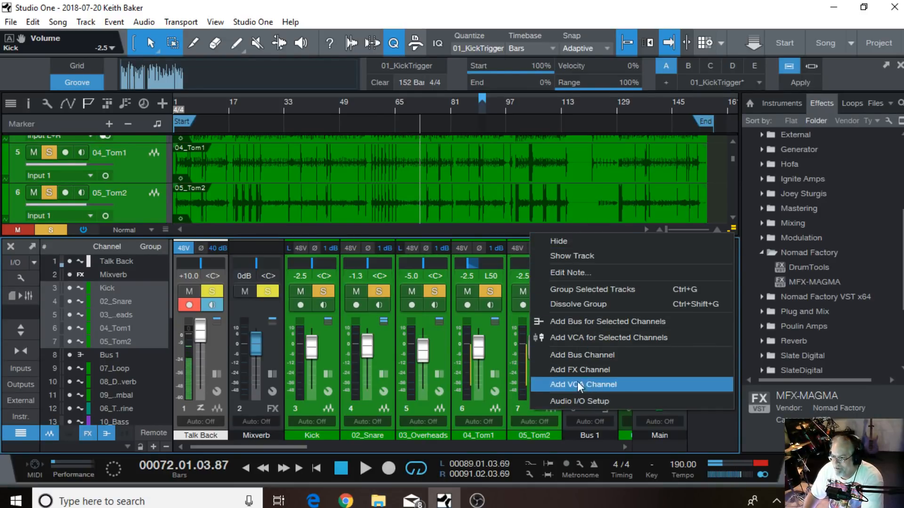
left_click(583, 336)
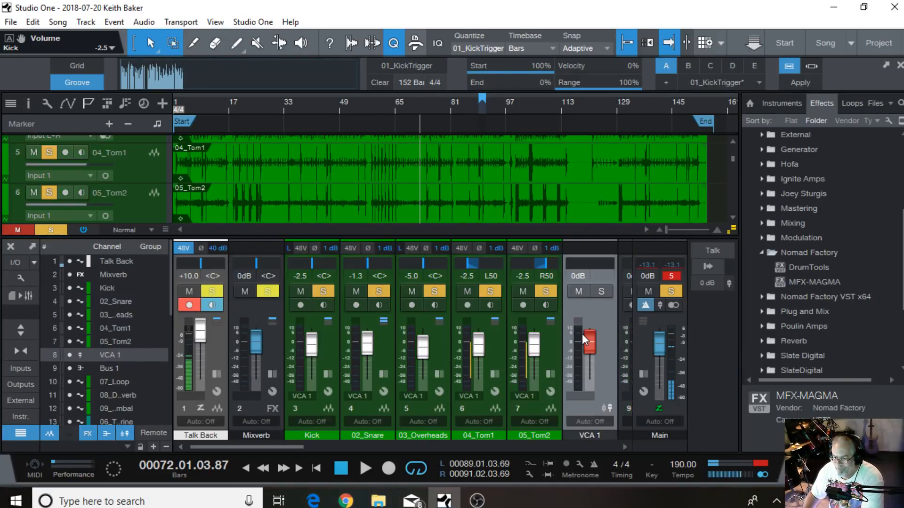
Move the VCA 1 channel directly after Bus 1 in the mixer
left_click_drag(287, 446, 330, 446)
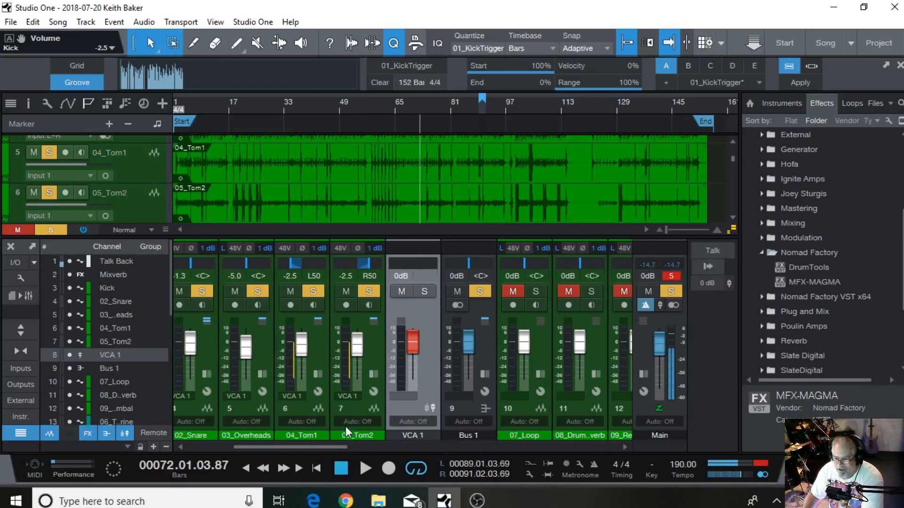
left_click_drag(419, 409, 464, 406)
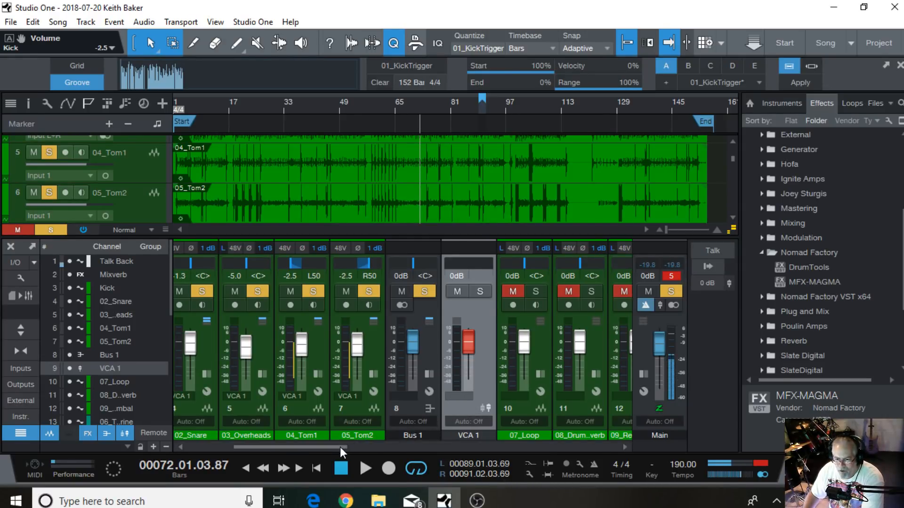
left_click_drag(340, 447, 309, 445)
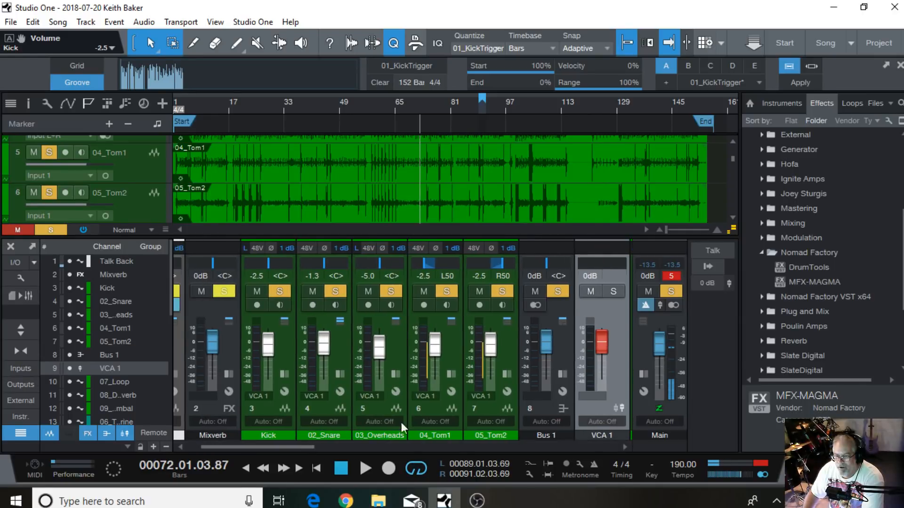
Try the VCA 1 fader at -1.9, +1.1 and -2.5 dB, reset it to 0 dB, and undo a trial lowering of 05_Tom2
mouse_move(604, 340)
left_mouse_down()
mouse_move(604, 371)
mouse_move(603, 342)
left_mouse_up()
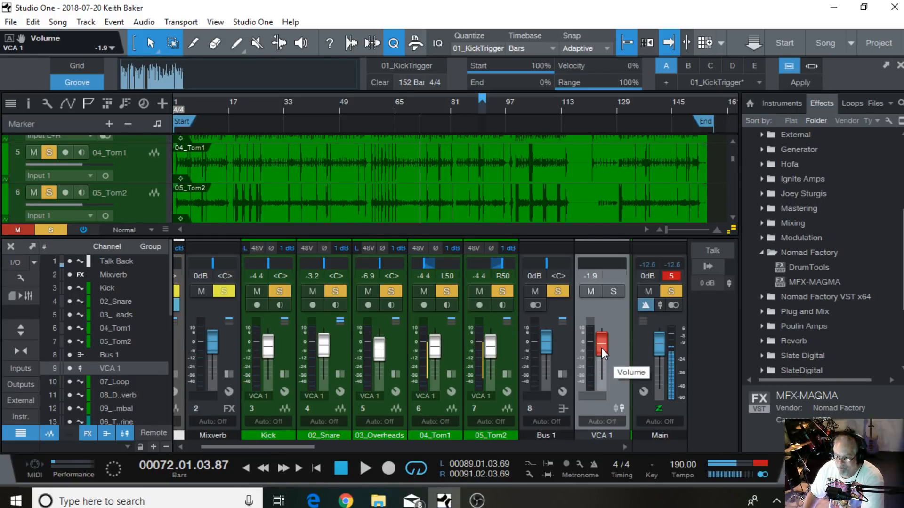
left_click_drag(601, 348, 600, 344)
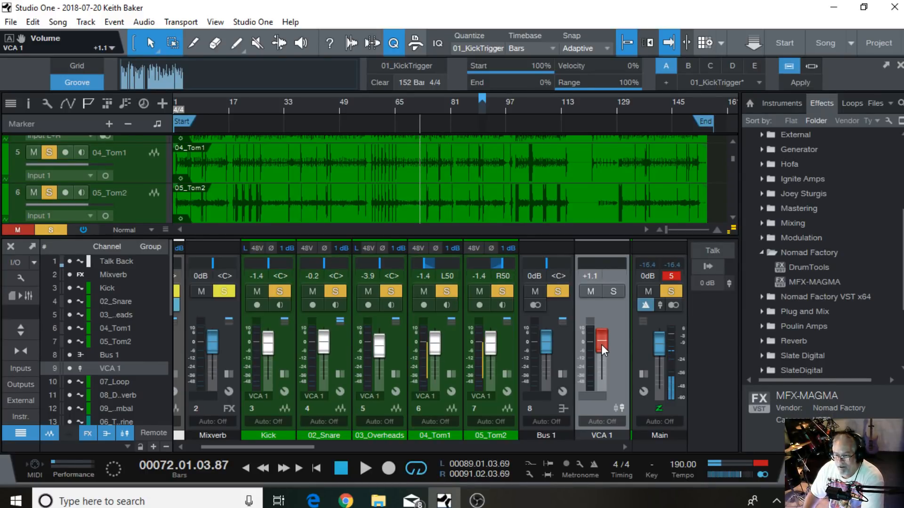
left_click_drag(600, 343, 602, 348)
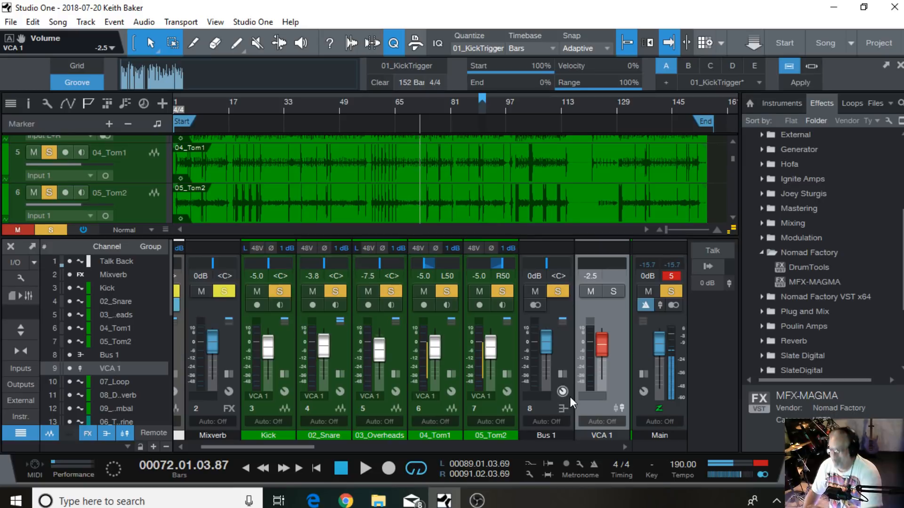
left_click_drag(603, 349, 603, 347)
left_click(603, 347, "alt")
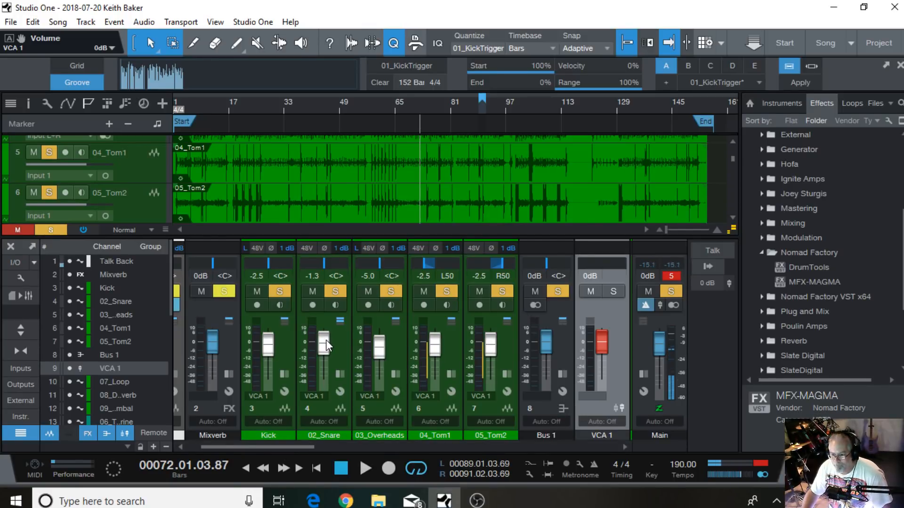
left_click_drag(491, 345, 492, 361)
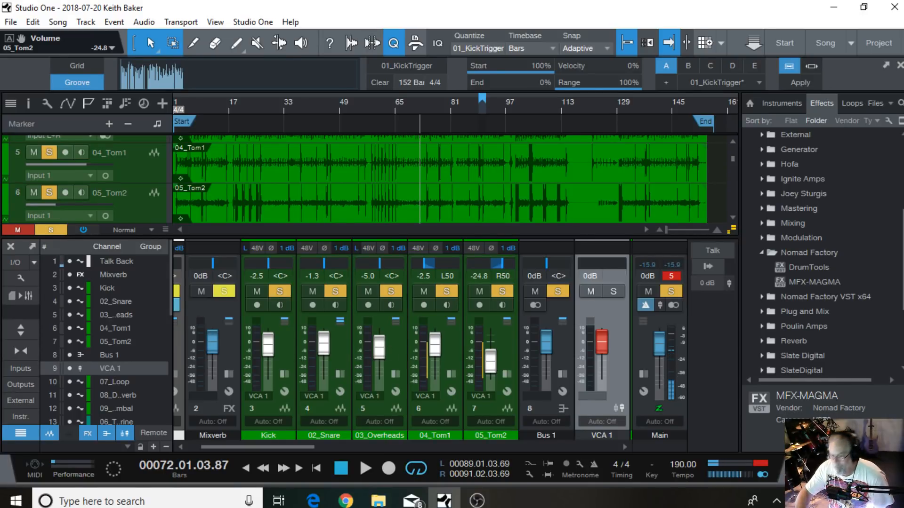
key("ctrl+z")
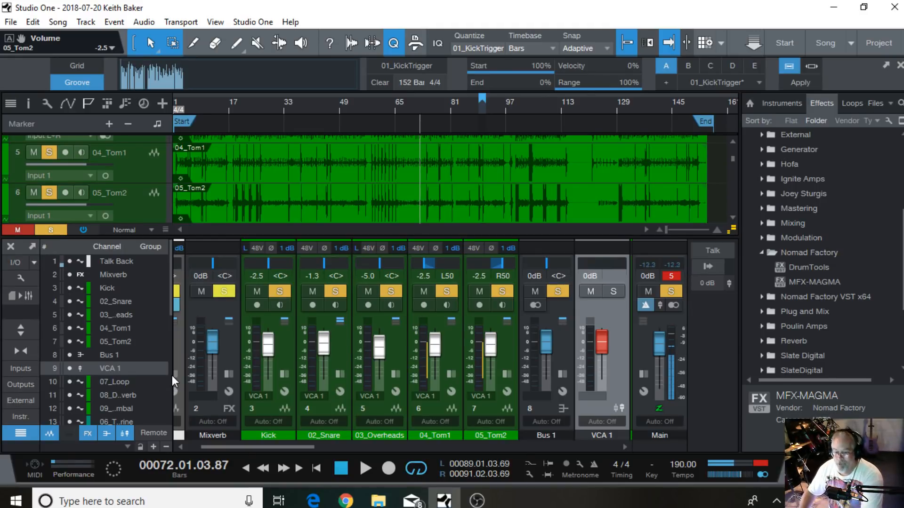
Move the 09_ReverseCymbal channel directly after VCA 1, then solo and unmute it
left_click_drag(256, 446, 332, 448)
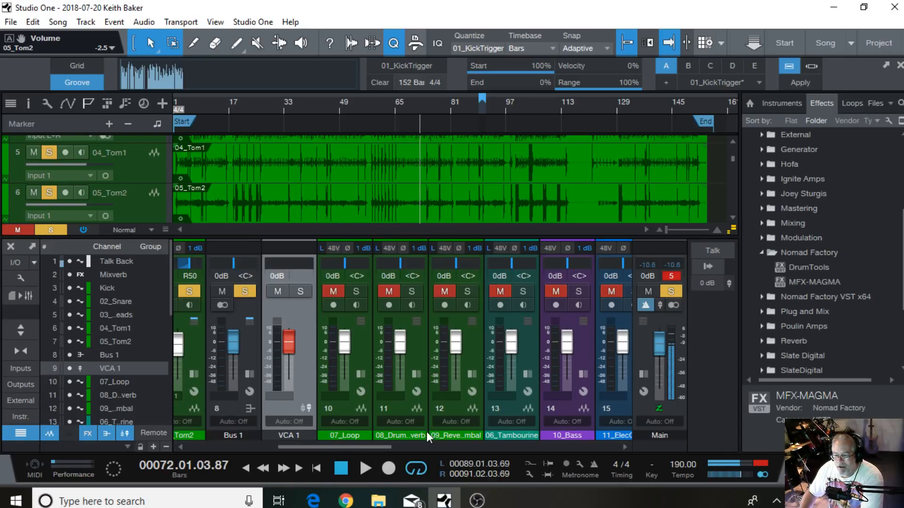
left_click(452, 405)
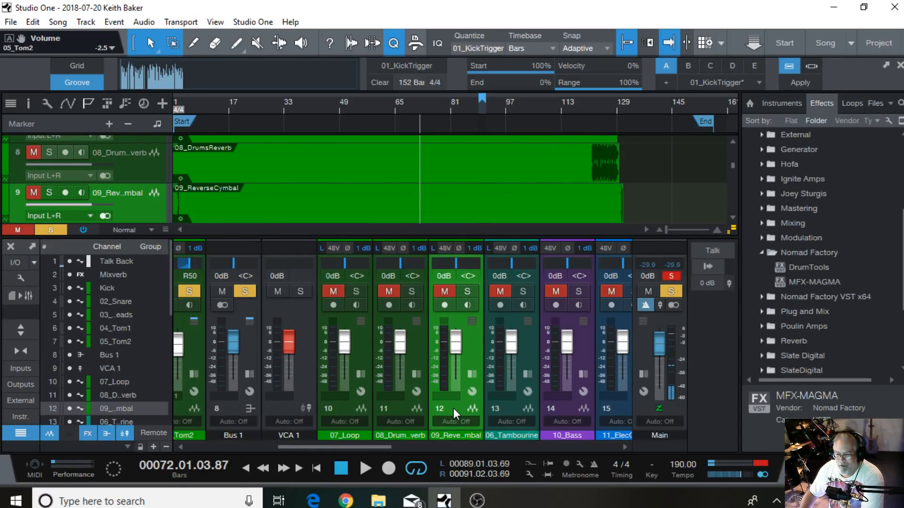
left_click_drag(454, 408, 340, 404)
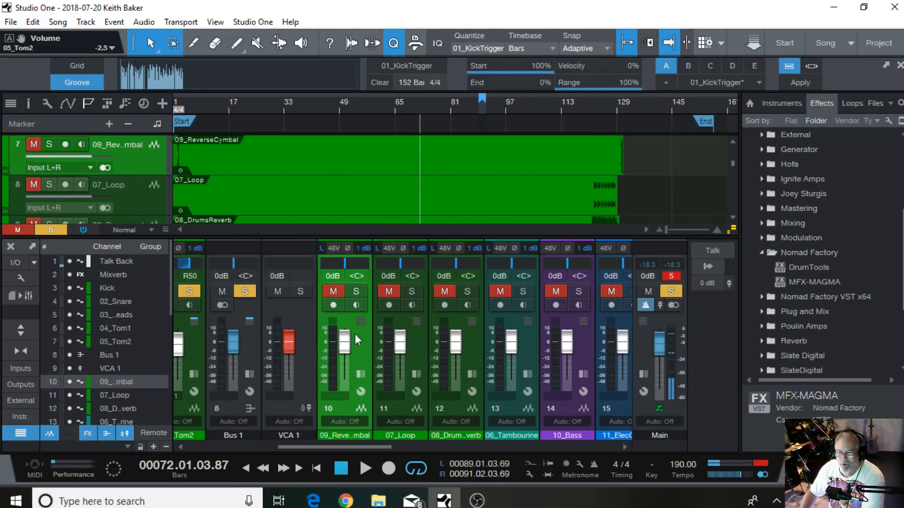
left_click(356, 291)
left_click(334, 291)
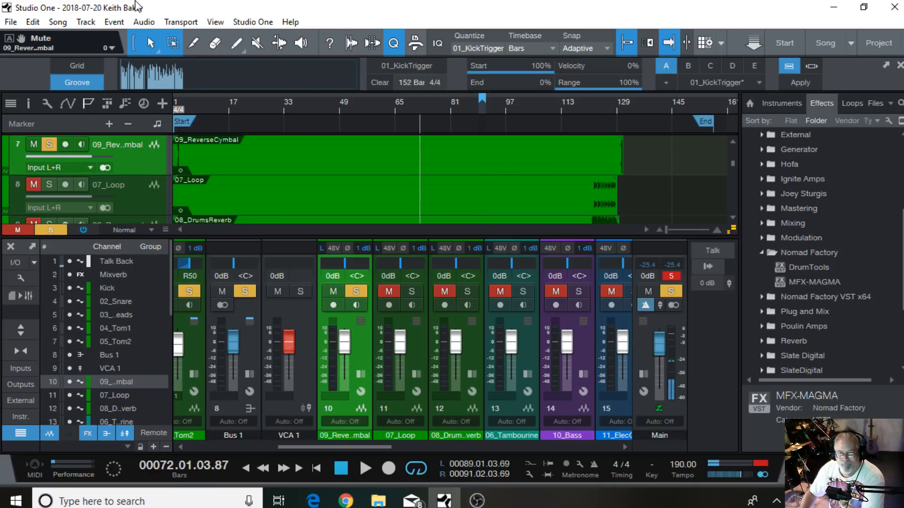
Lower the 09_ReverseCymbal fader to -22.4 dB and audition the cymbal swell from the start of the song
left_click(244, 467)
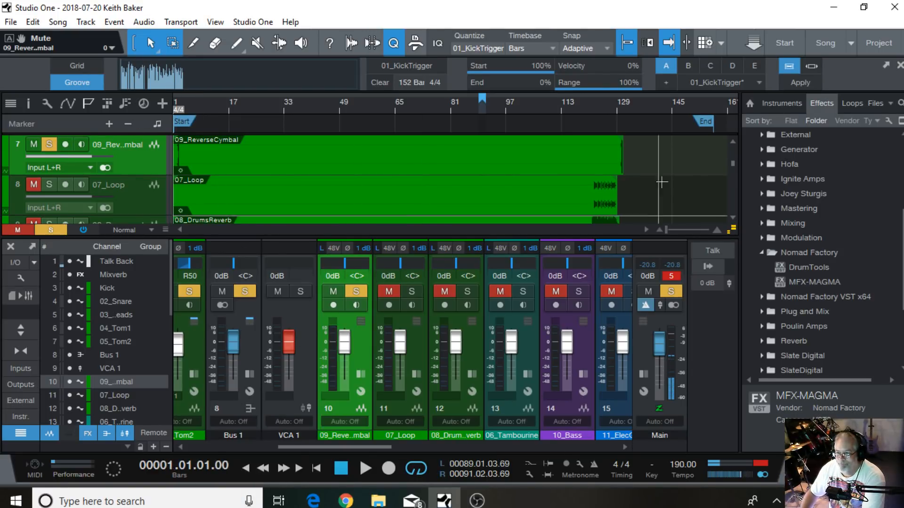
left_click_drag(666, 227, 675, 227)
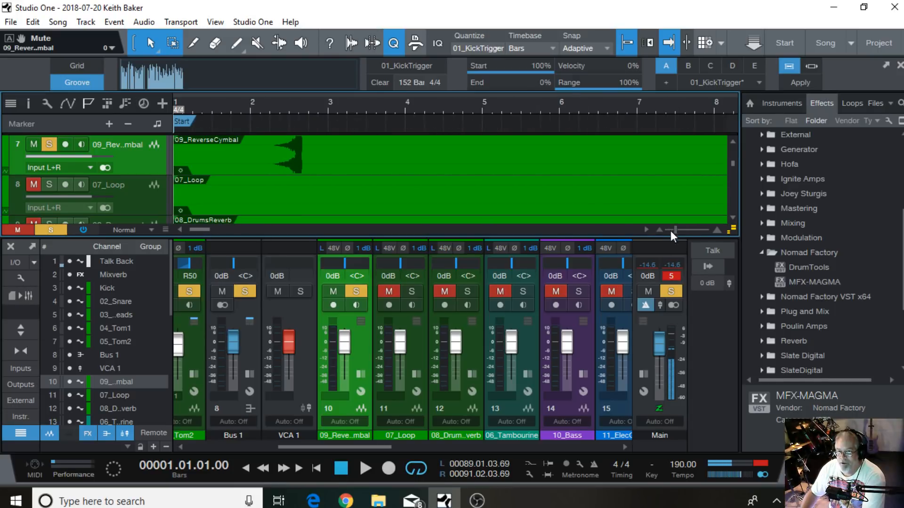
left_click_drag(344, 345, 346, 363)
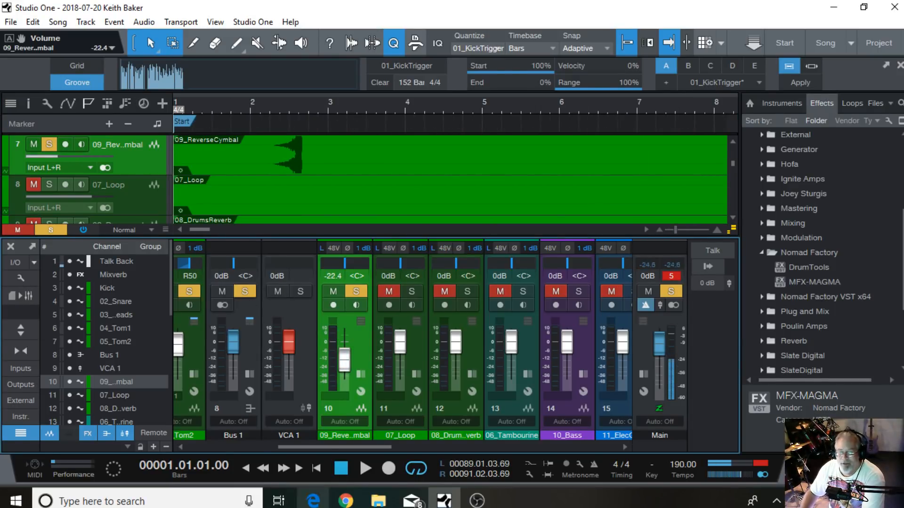
left_click(365, 468)
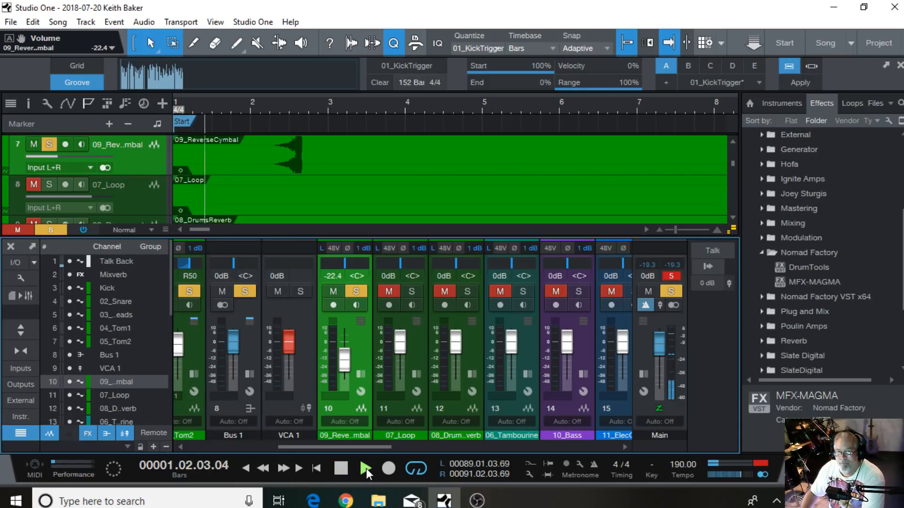
left_click(340, 468)
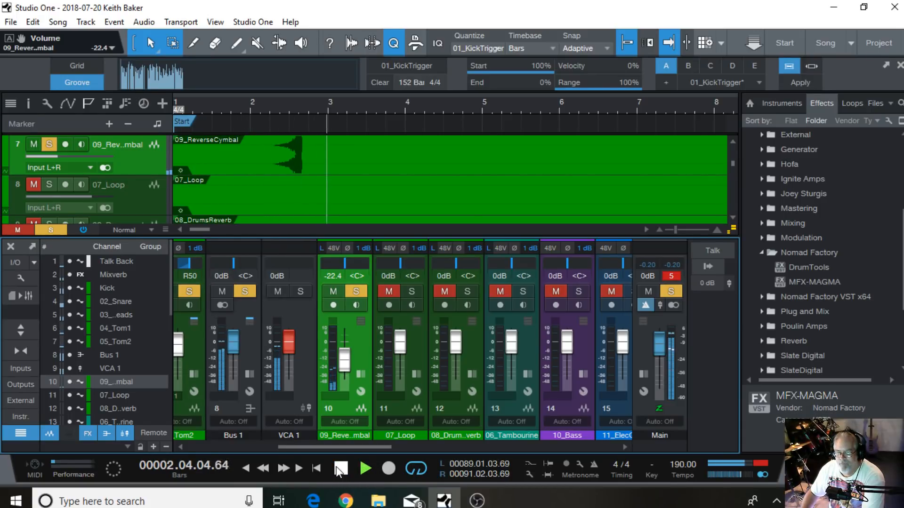
Raise the 09_ReverseCymbal fader to +5.2 dB and audition the opening bars again
left_click_drag(344, 360, 346, 340)
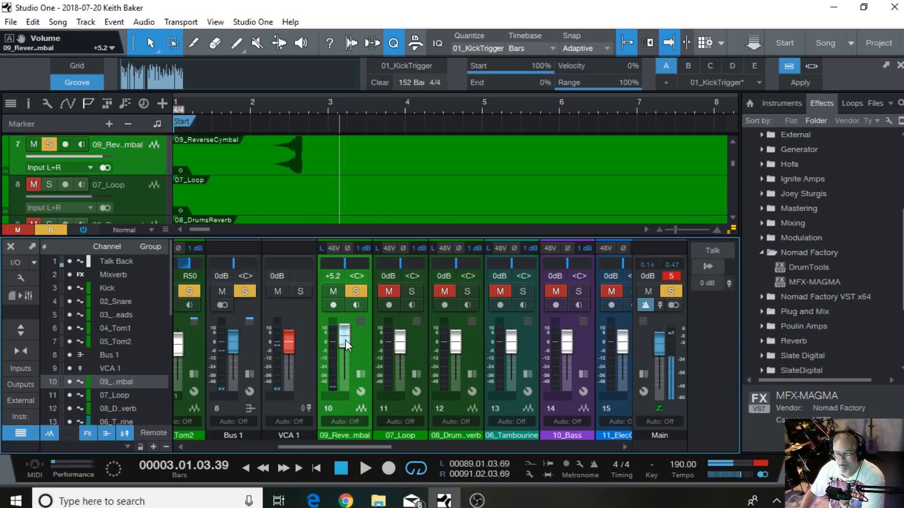
left_click(340, 469)
left_click(362, 467)
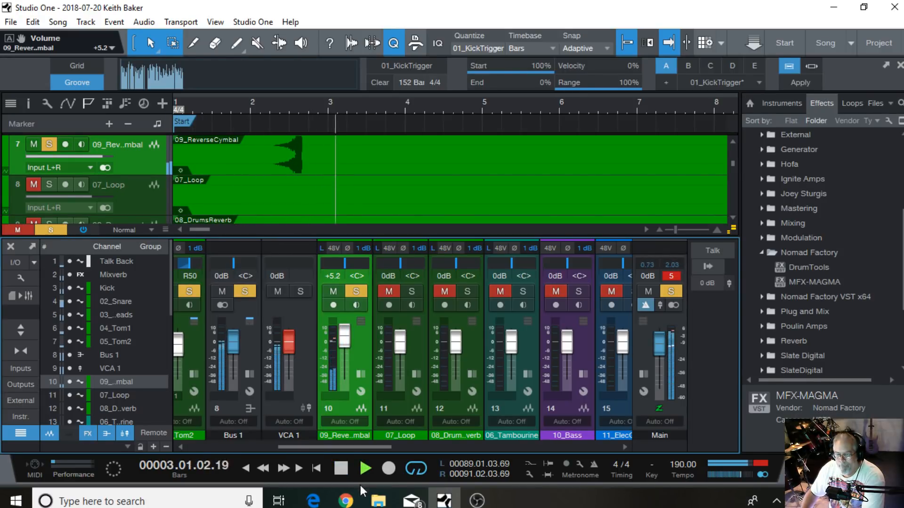
key("space")
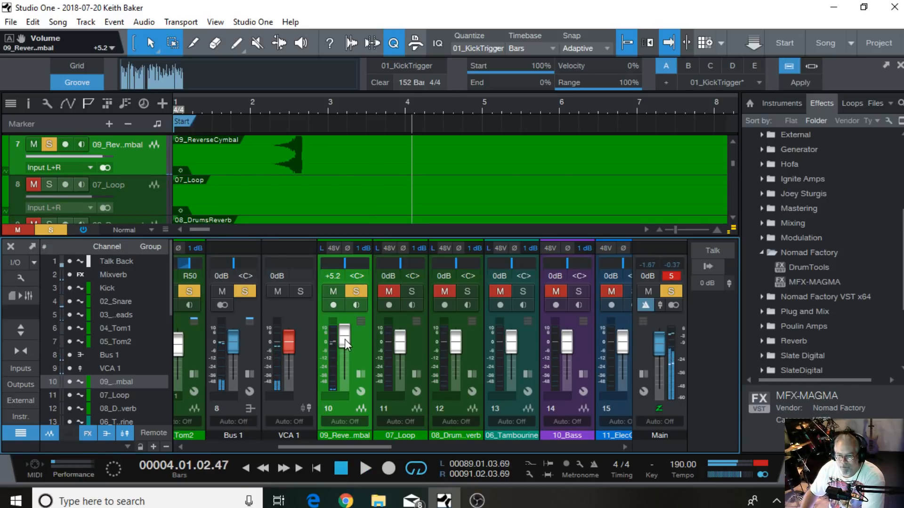
Set the 09_ReverseCymbal fader to -1.3 dB and replay the drums from the song start to about bar 14
left_click_drag(345, 339, 346, 347)
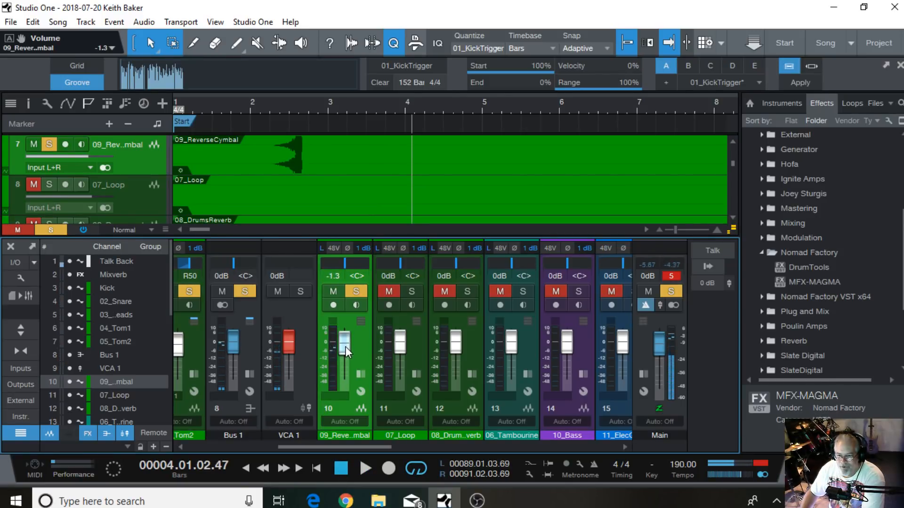
left_click(340, 469)
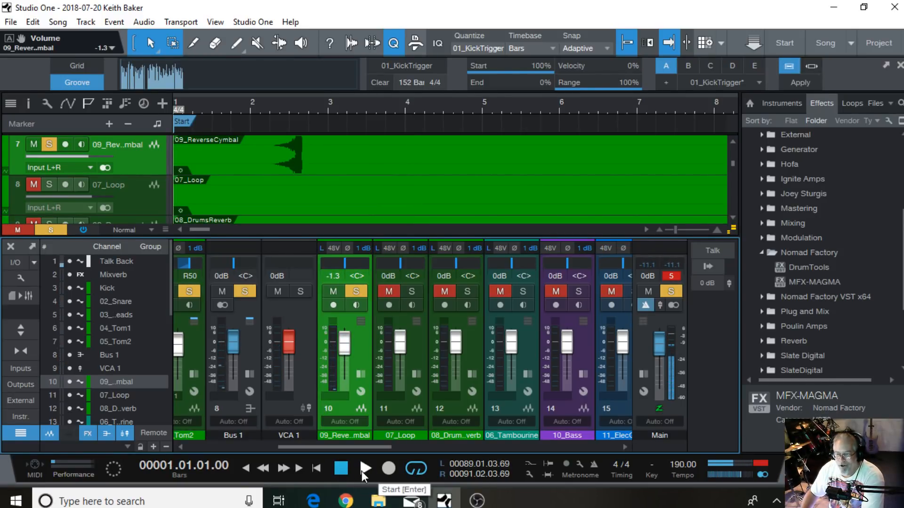
left_click(360, 374)
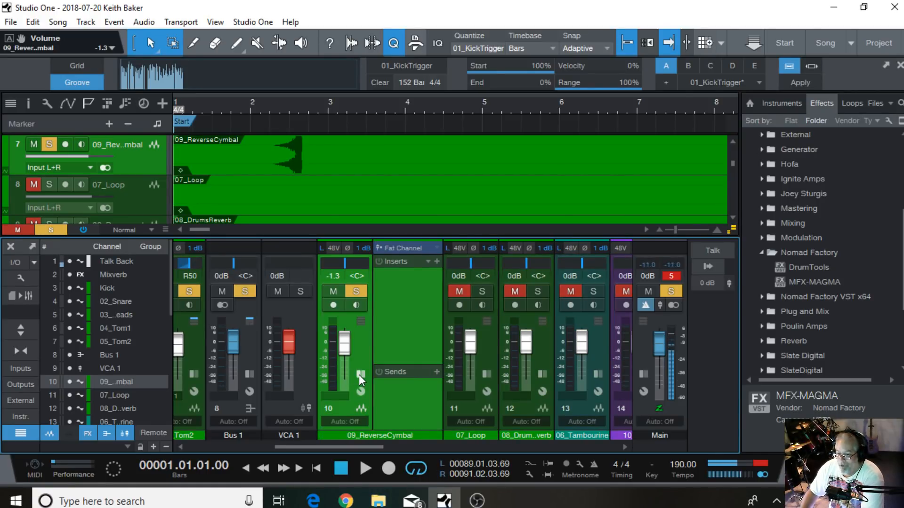
left_click(360, 374)
left_click(366, 468)
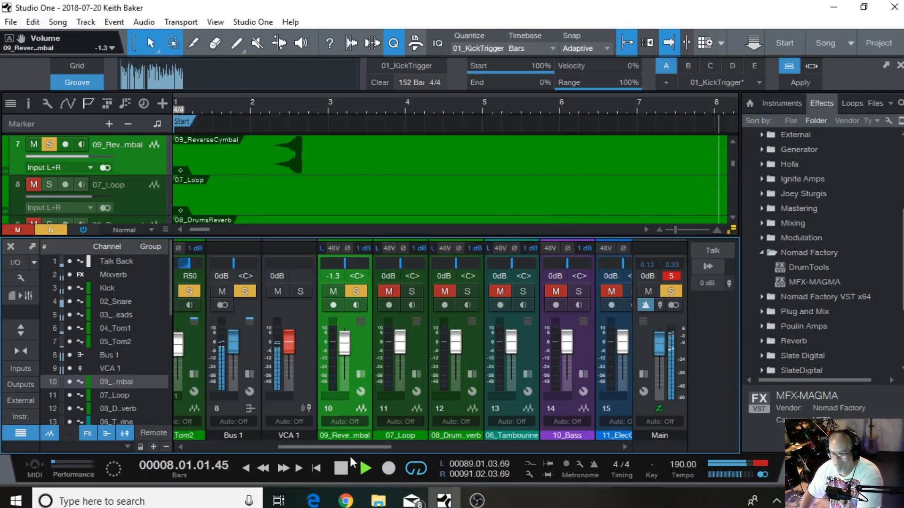
left_click_drag(351, 444, 375, 444)
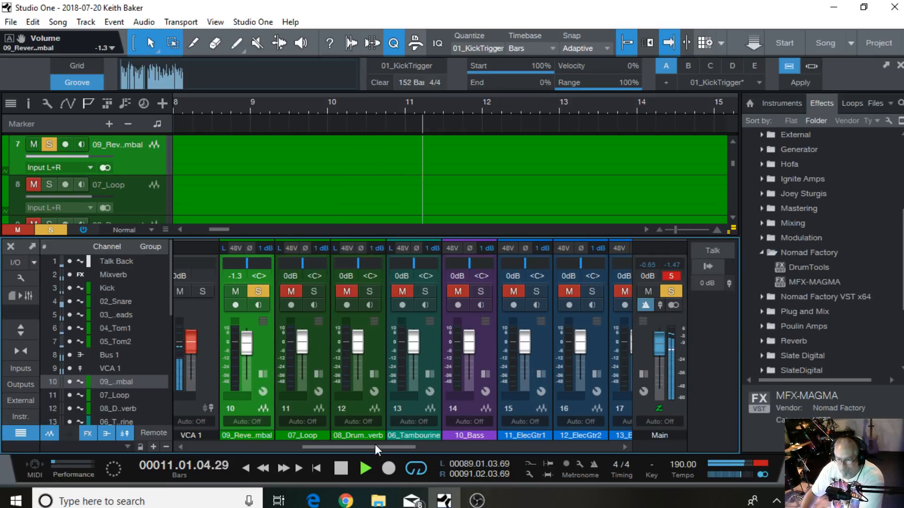
left_click(340, 468)
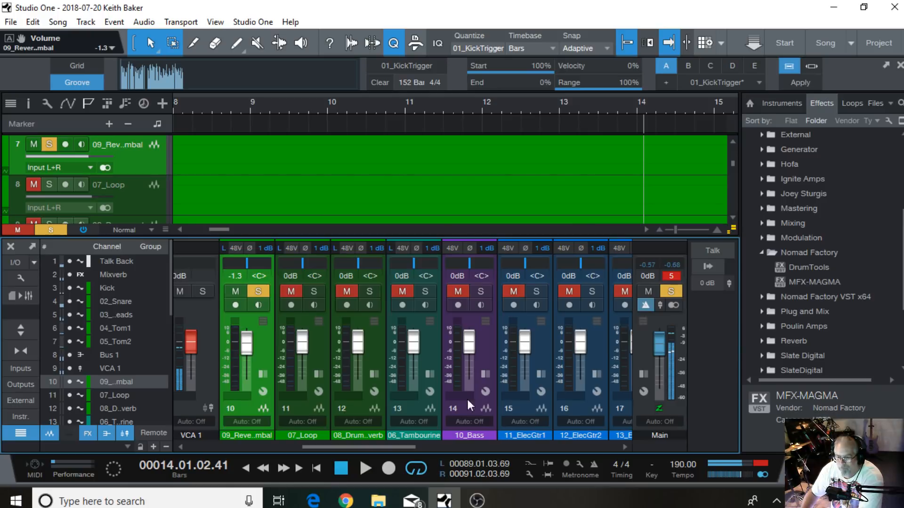
Move the 06_Tambourine channel directly after 09_ReverseCymbal, unmute and solo it, and set the playback position just before its entry in bar 10
left_click(410, 409)
left_click_drag(331, 411, 282, 415)
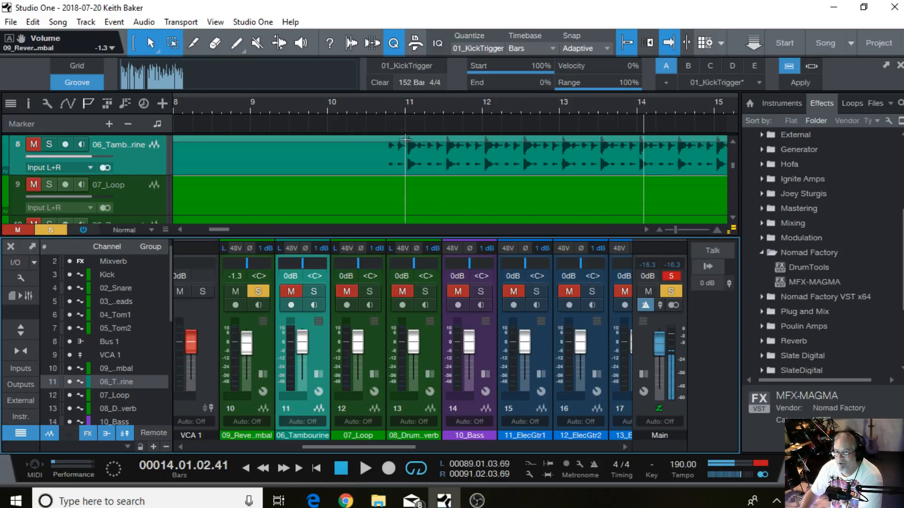
left_click(367, 105)
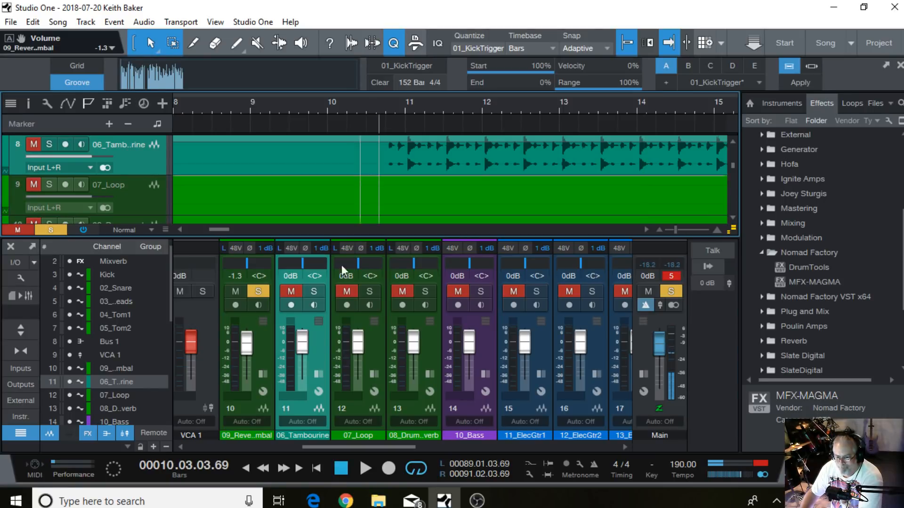
left_click(292, 292)
left_click(314, 291)
Play from bar 10 and raise the 06_Tambourine fader to +2.3 dB
left_click(365, 468)
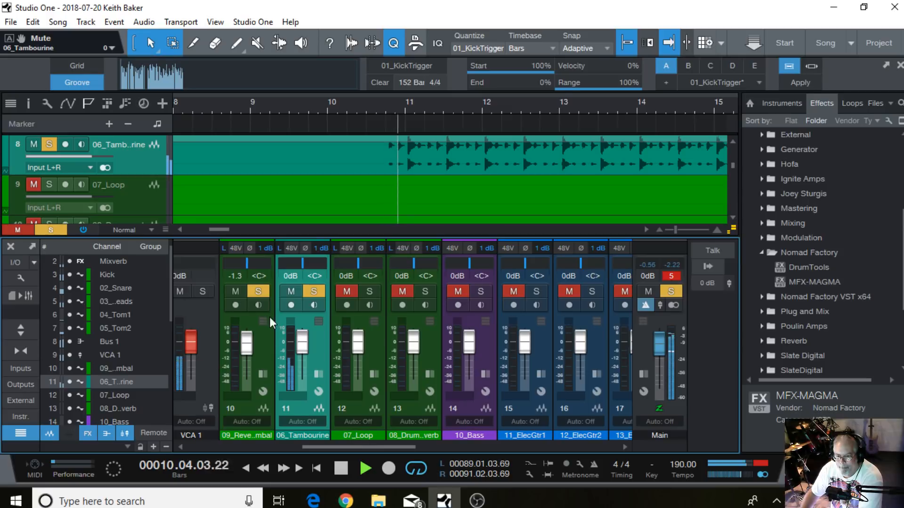
left_click_drag(298, 344, 301, 342)
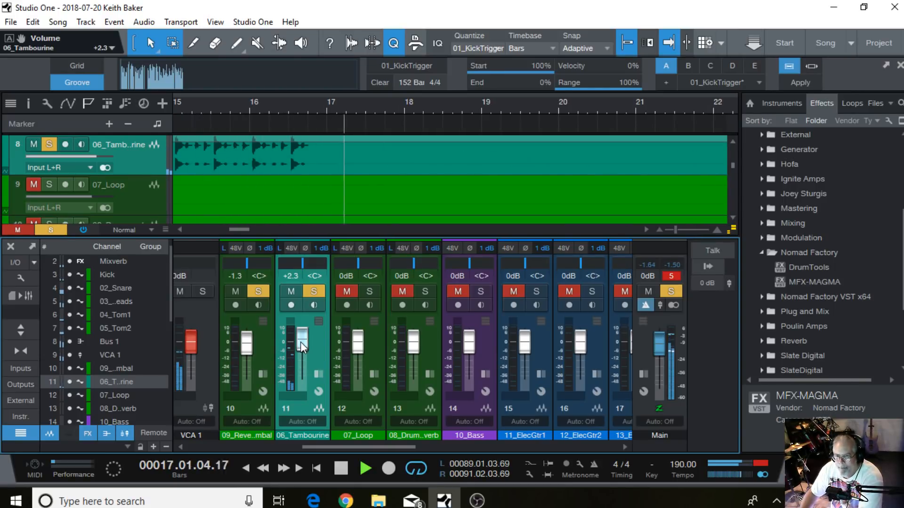
left_click_drag(676, 228, 668, 230)
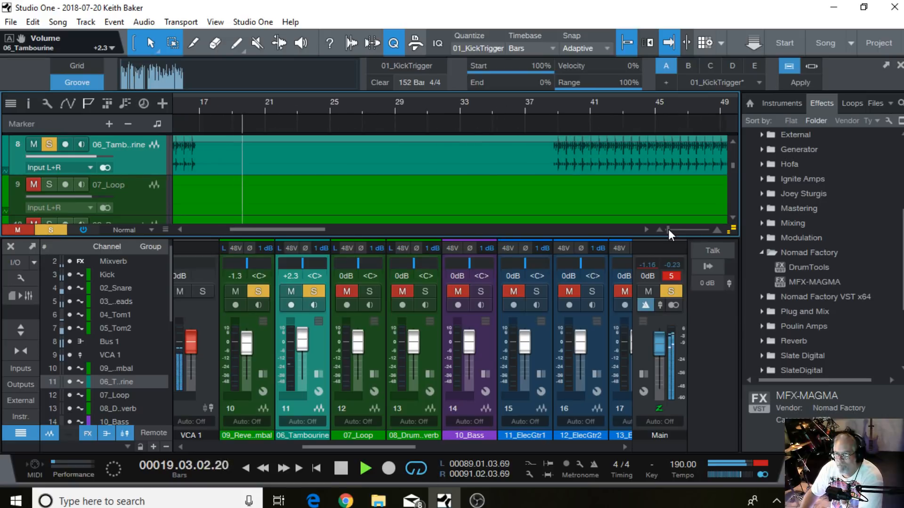
Play the song from about bar 38 to audition the soloed tambourine part, and stop playback
left_click(549, 105)
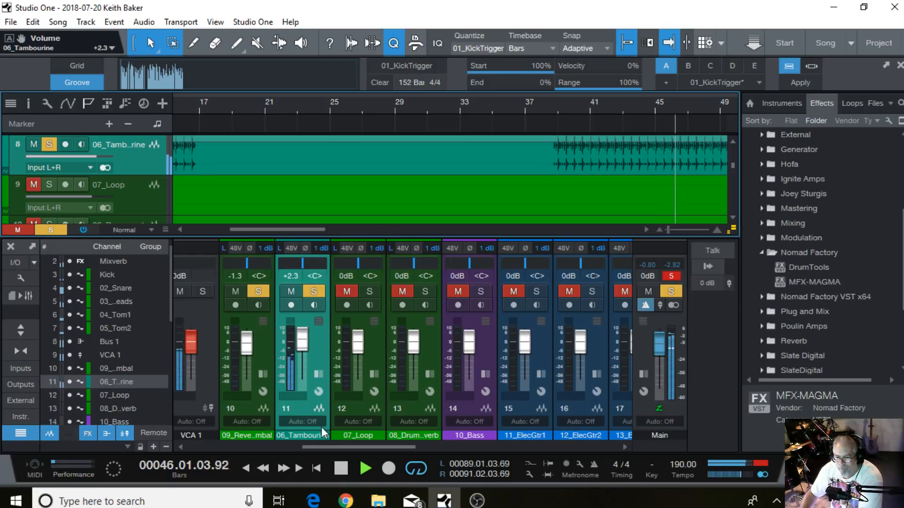
left_click(341, 468)
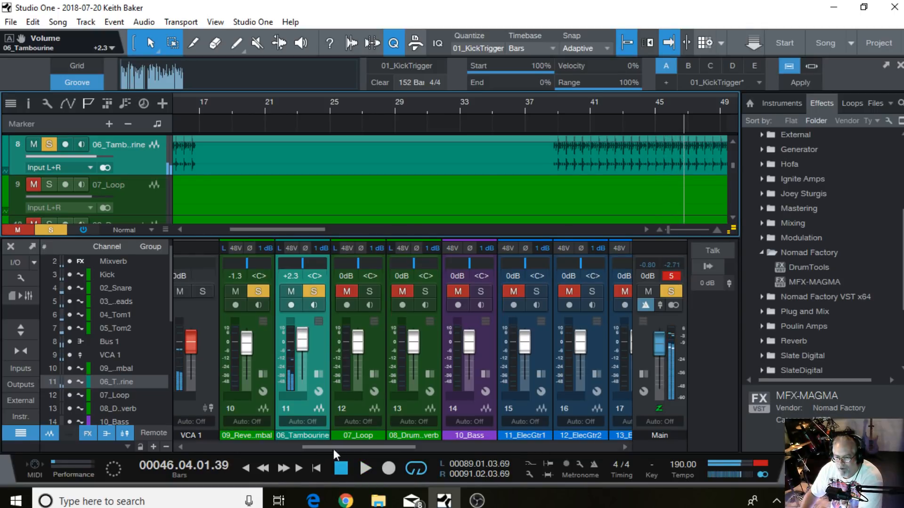
Expand the 06_Tambourine channel and insert the Dual Pan effect from the Mixing effects folder on it
left_click(319, 374)
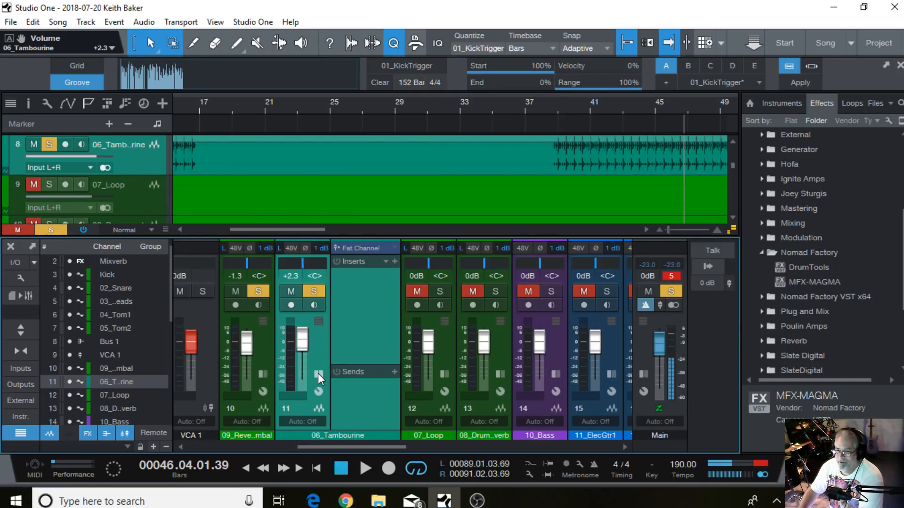
left_click(761, 252)
scroll(783, 227, "up", 5)
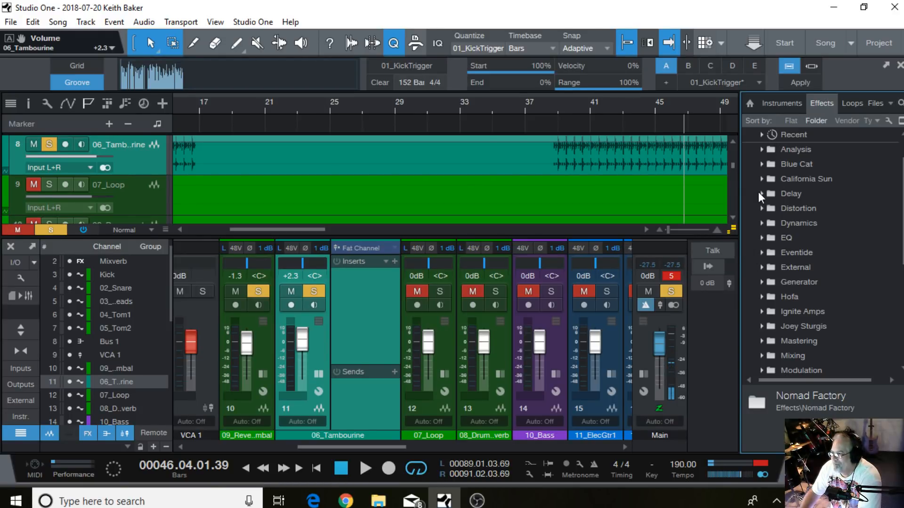
left_click(761, 224)
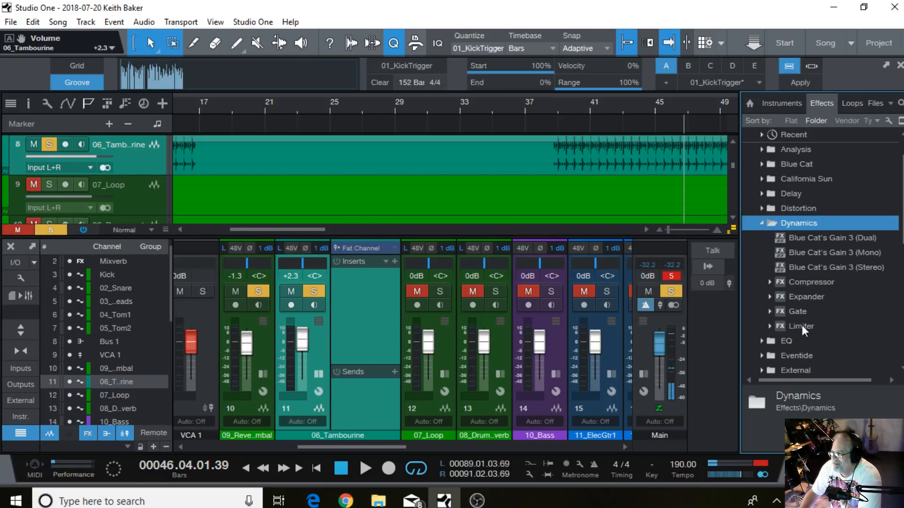
left_click(761, 223)
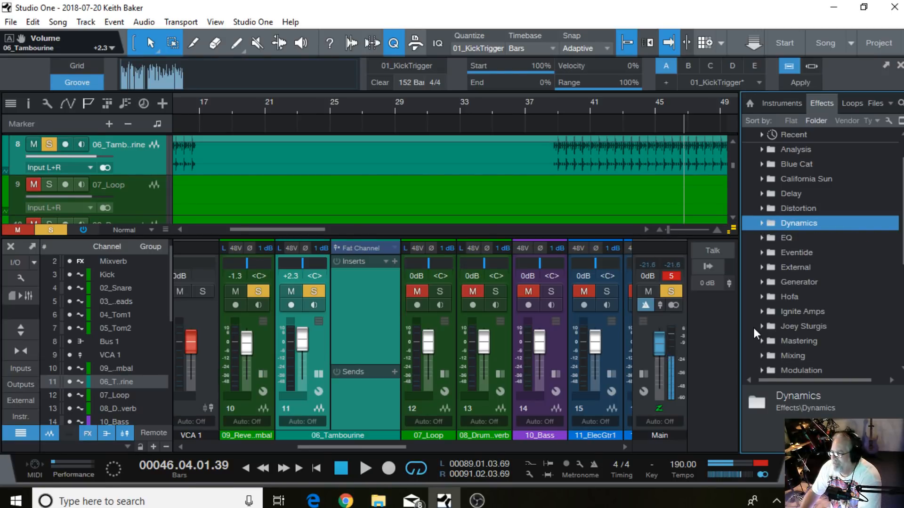
left_click(762, 355)
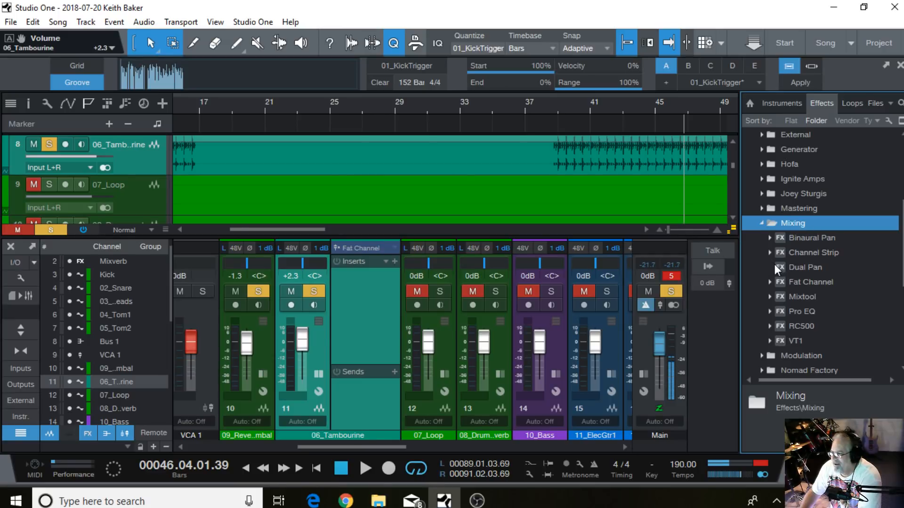
left_click_drag(778, 267, 362, 279)
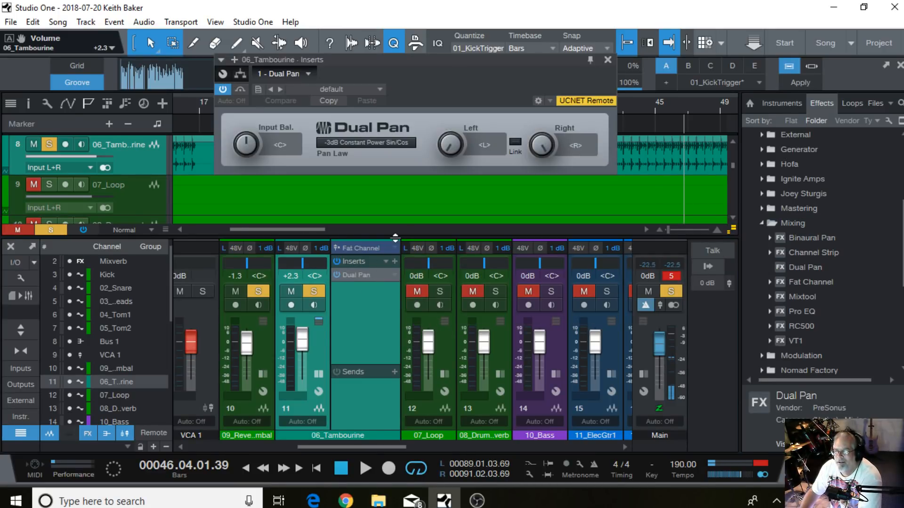
Swap the tambourine's stereo sides in Dual Pan, with Left panned to <R> and Right to <L>, and close the effect
left_click_drag(450, 148, 488, 6)
left_click_drag(543, 144, 466, 349)
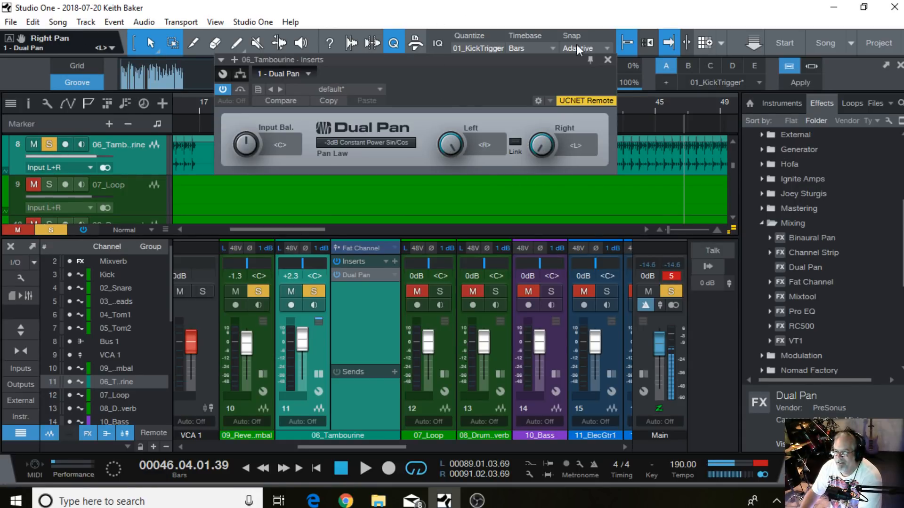
left_click(608, 59)
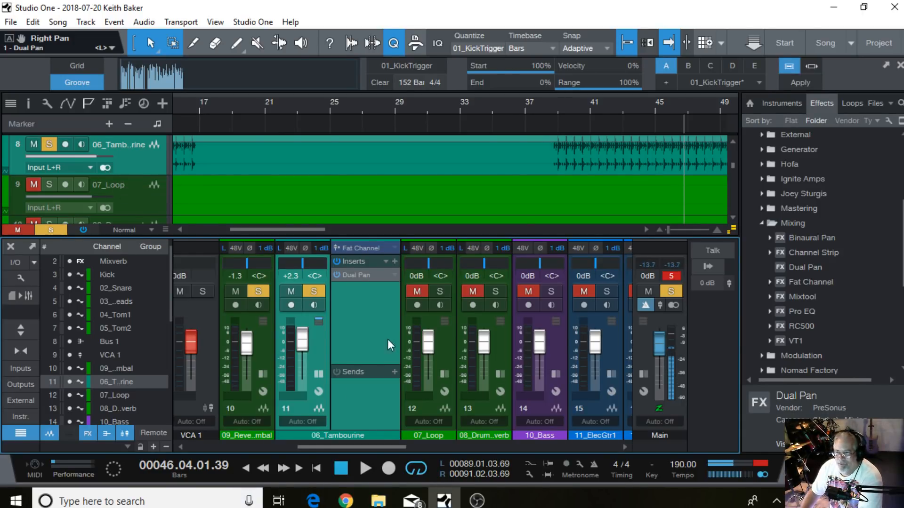
Set the 06_Tambourine volume to +1.1 dB while playing from bar 38, stop playback, and collapse the channel
left_click(546, 105)
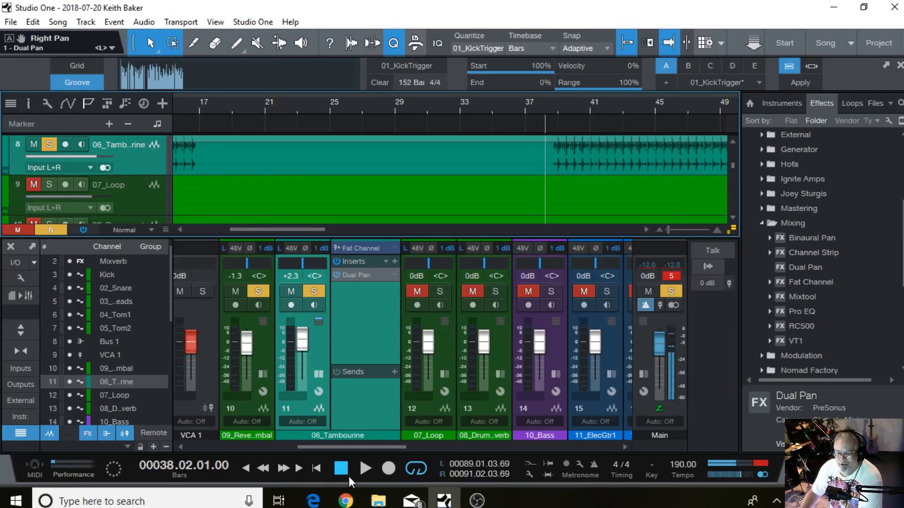
left_click(365, 465)
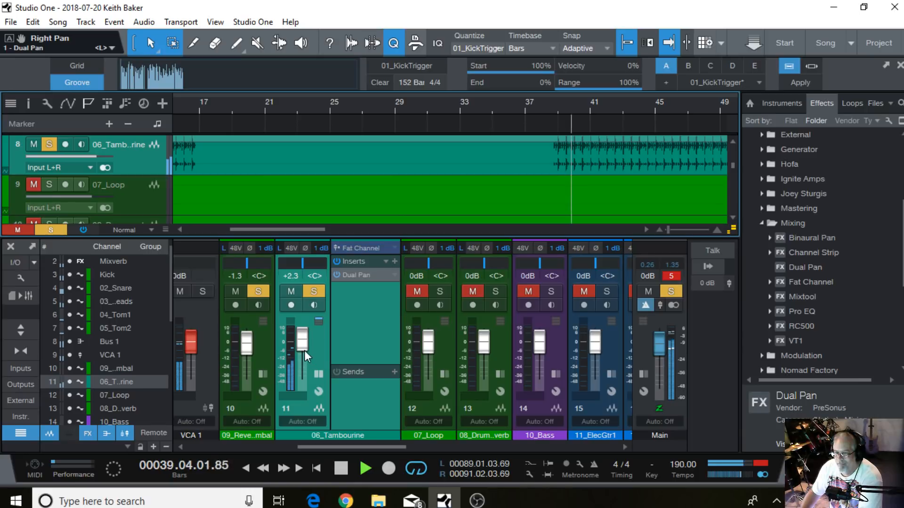
mouse_move(298, 345)
left_mouse_down()
mouse_move(300, 332)
mouse_move(302, 342)
left_mouse_up()
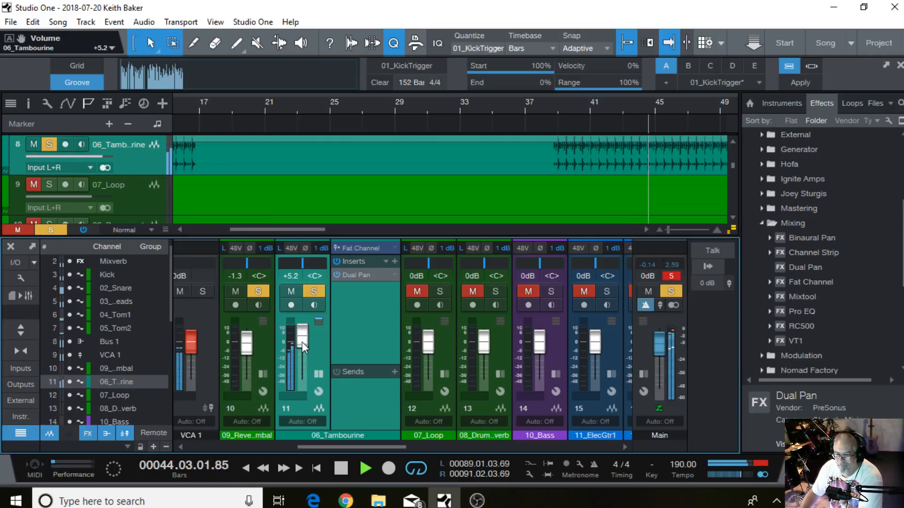
left_click_drag(304, 335, 304, 342)
left_click(338, 468)
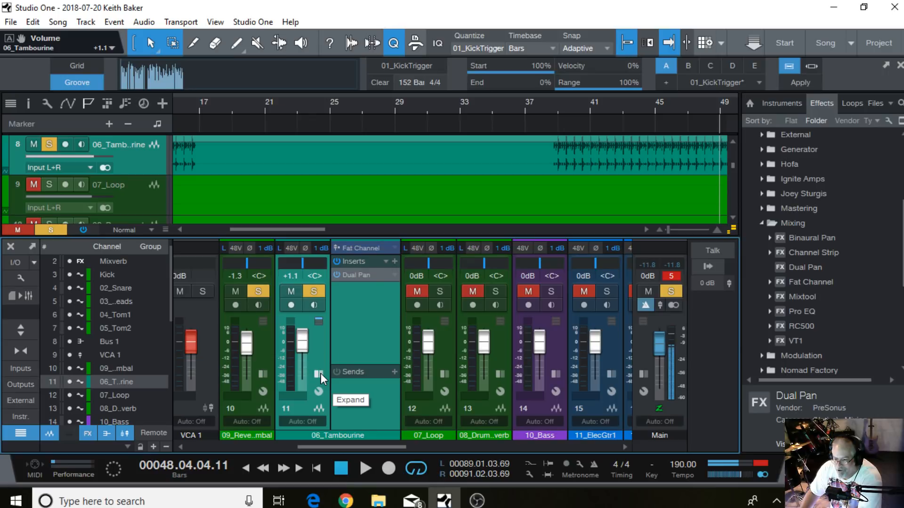
left_click(320, 374)
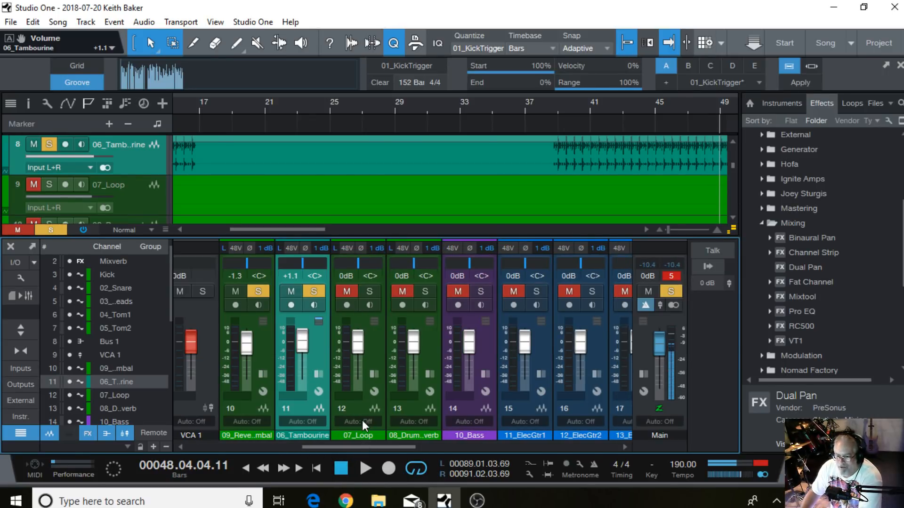
Select the 07_Loop and 08_Drum..verb channels together and set the loop range from bar 122 to bar 130
left_click(363, 405)
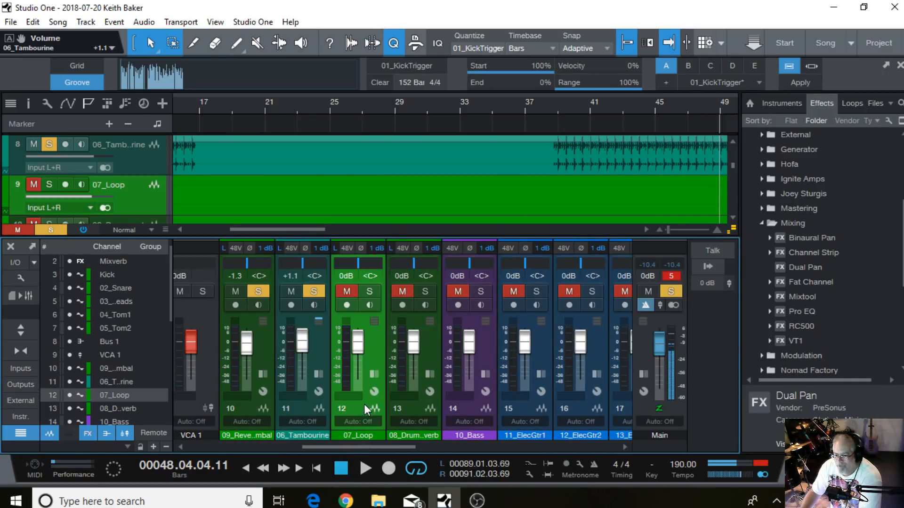
left_click(413, 410)
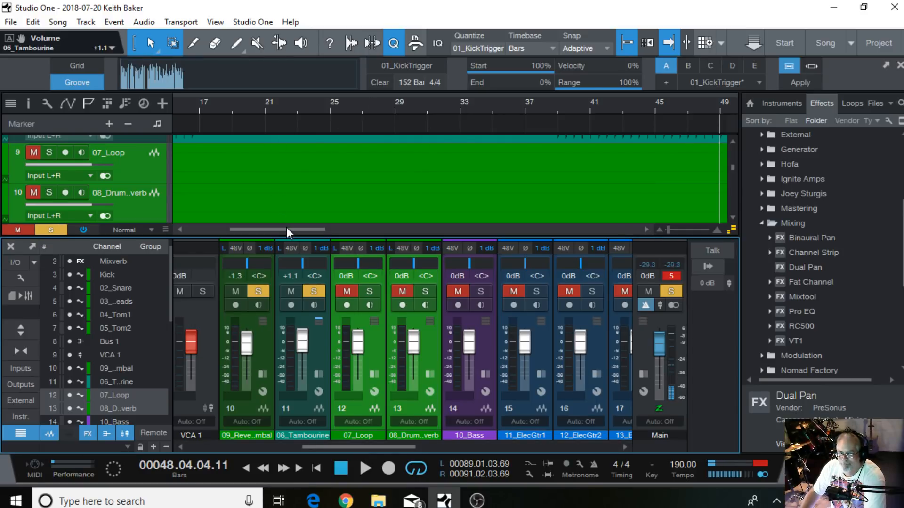
left_click_drag(286, 228, 547, 220)
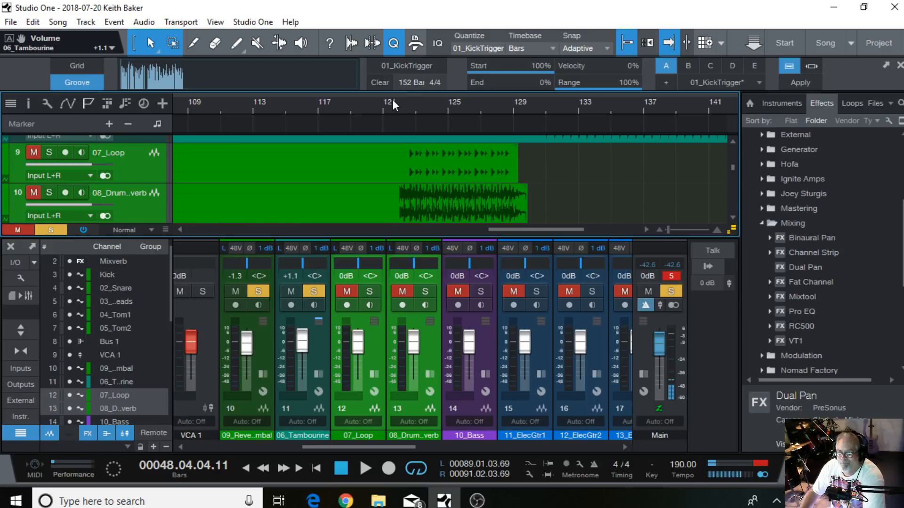
left_click_drag(399, 93, 539, 122)
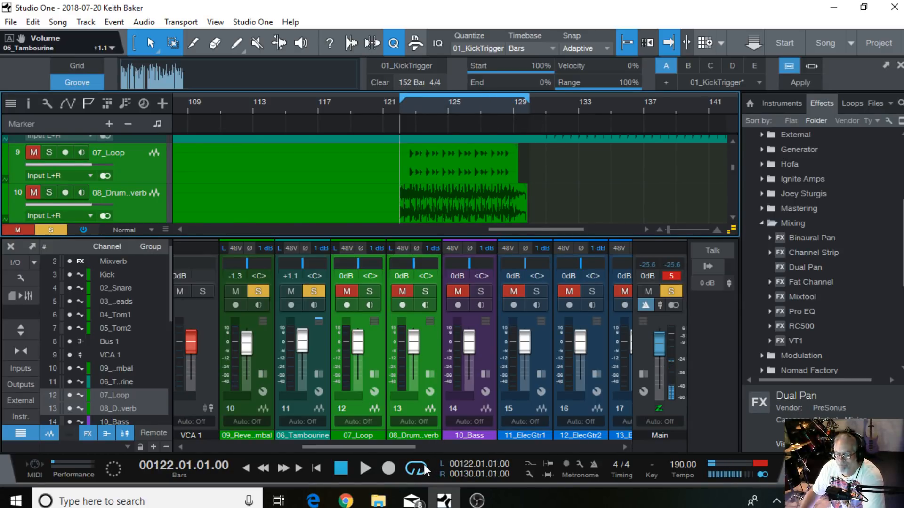
Start playback, and unmute and solo the selected 07_Loop and 08_Drum..verb channels
left_click(372, 468)
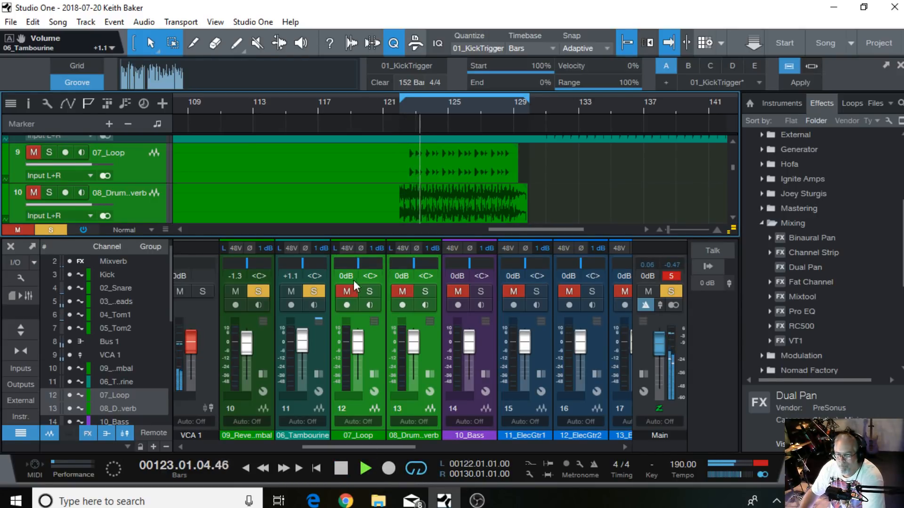
left_click(342, 290)
left_click(369, 291)
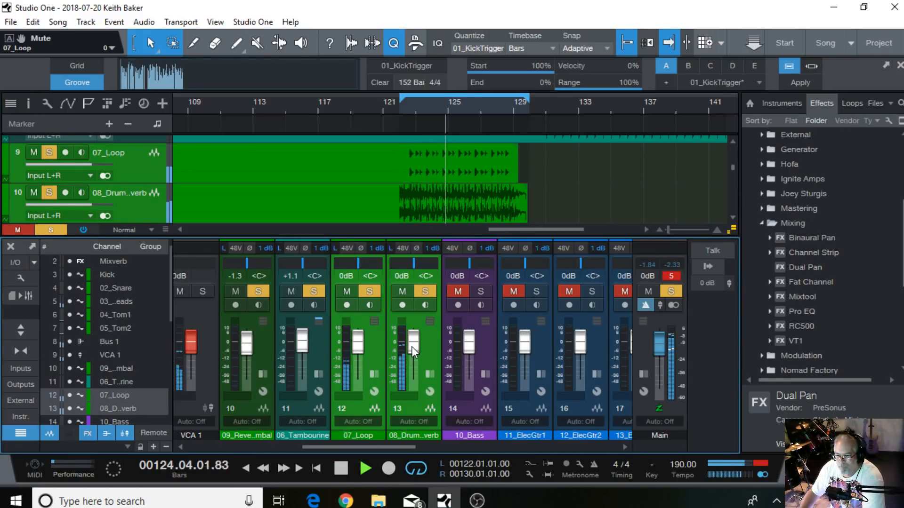
Balance the two channels during playback, setting 07_Loop to +3.5 dB and 08_Drum..verb to -7.9 dB, and stop playback
left_click_drag(412, 346, 412, 385)
left_click(412, 408)
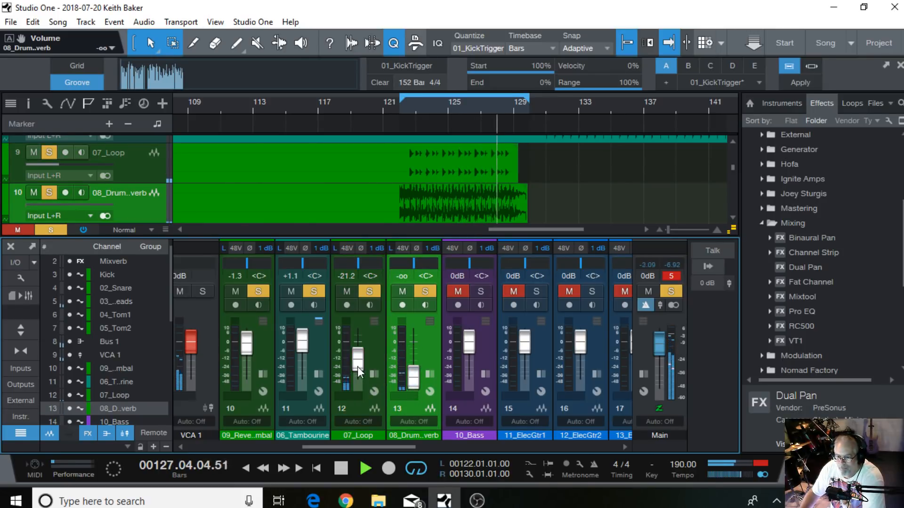
left_click_drag(357, 366, 358, 343)
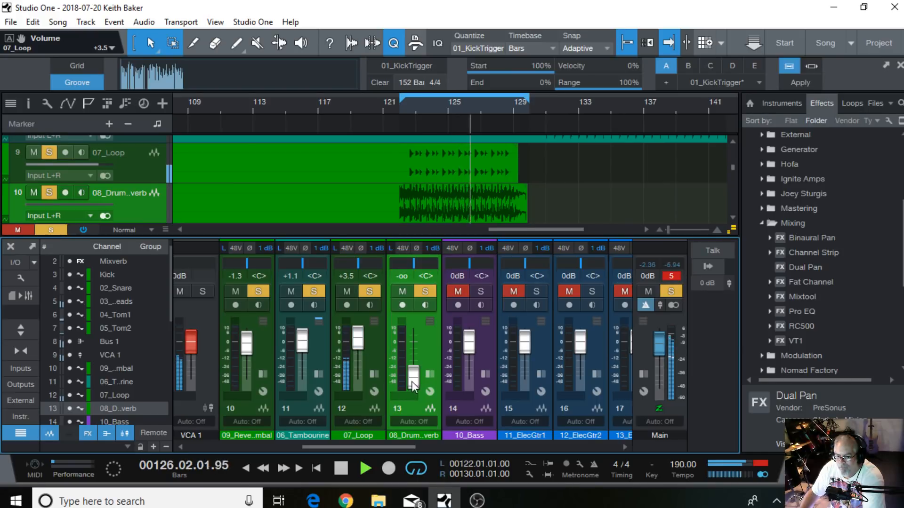
left_click_drag(412, 381, 411, 354)
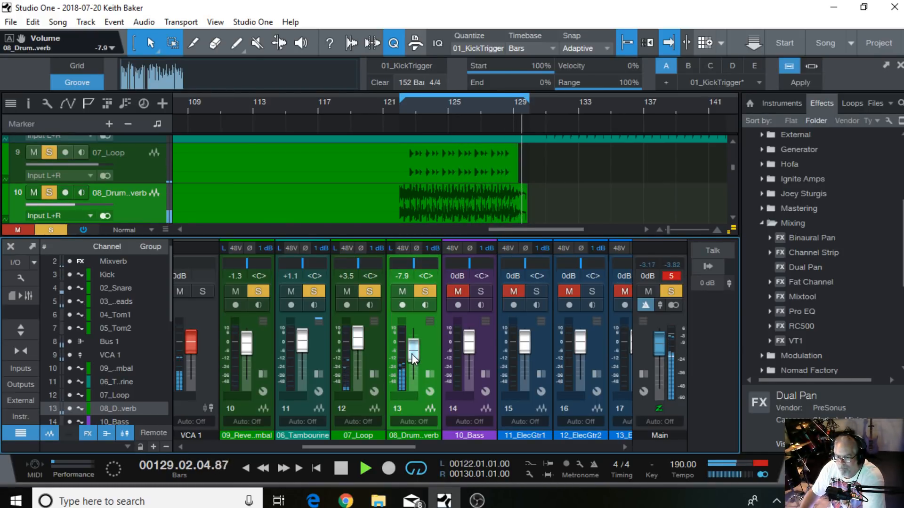
left_click_drag(387, 446, 340, 434)
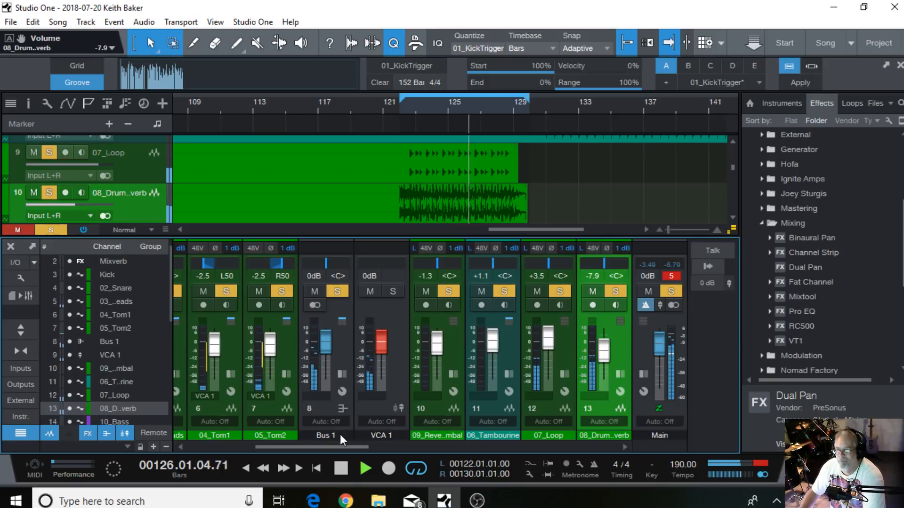
left_click(341, 469)
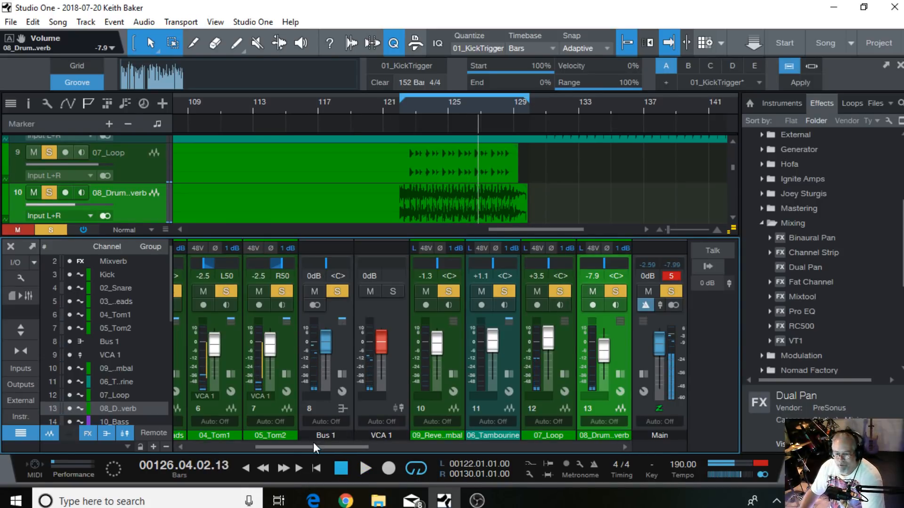
Lower the 07_Loop and 08_Drum..verb channels together to +1.3 dB and -10.0 dB while auditioning the looped section, and stop playback
left_click_drag(313, 445, 377, 442)
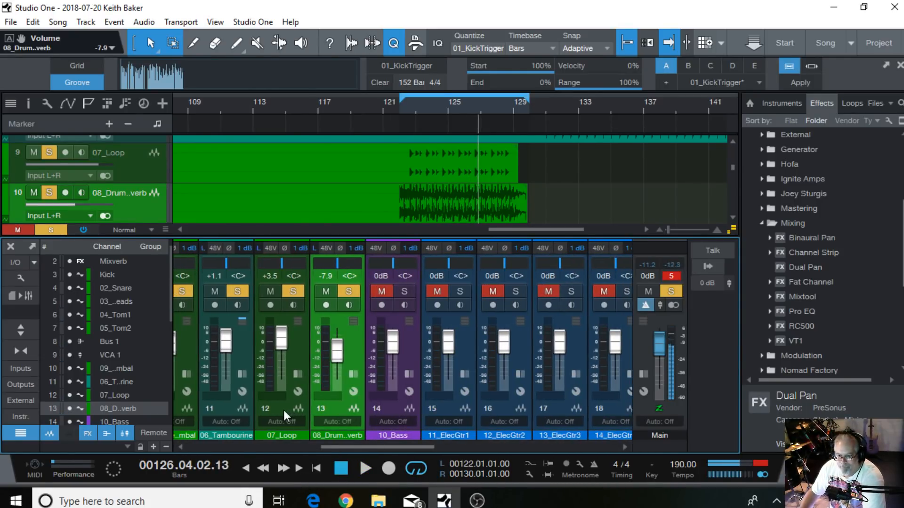
left_click(284, 411)
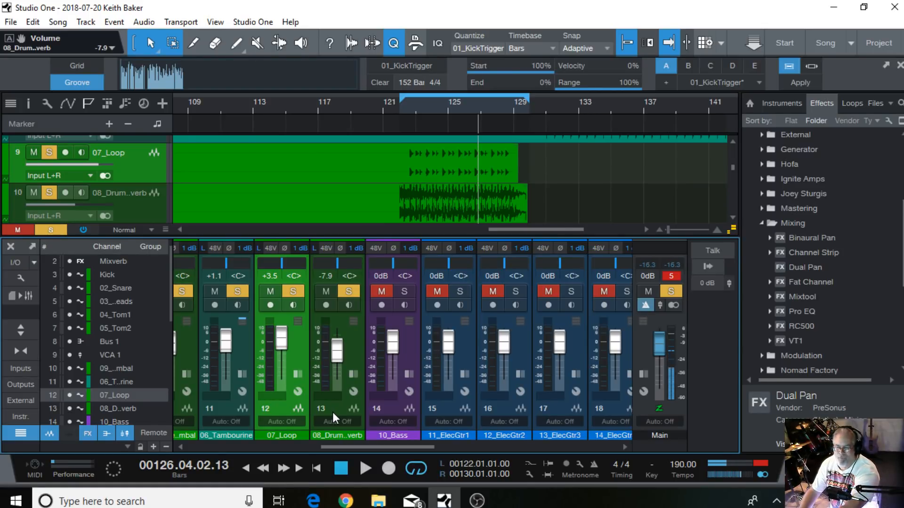
left_click(332, 412, "shift")
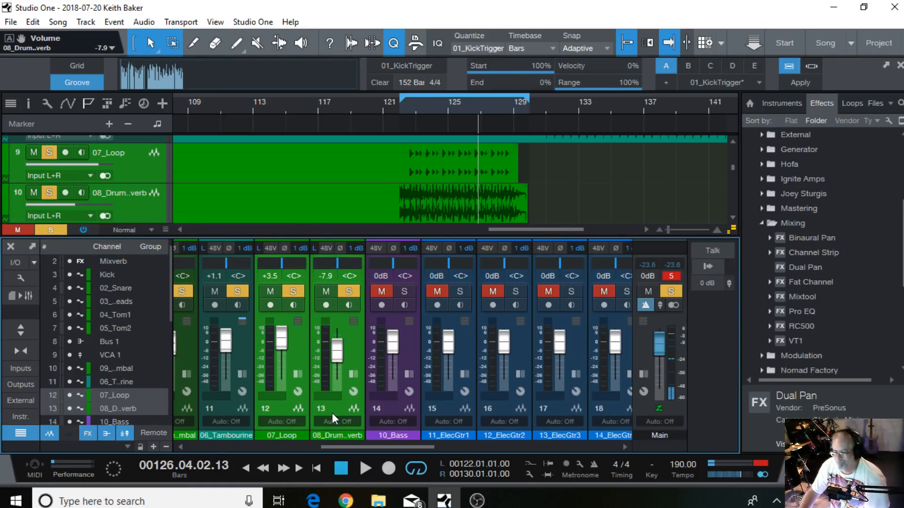
left_click(291, 109)
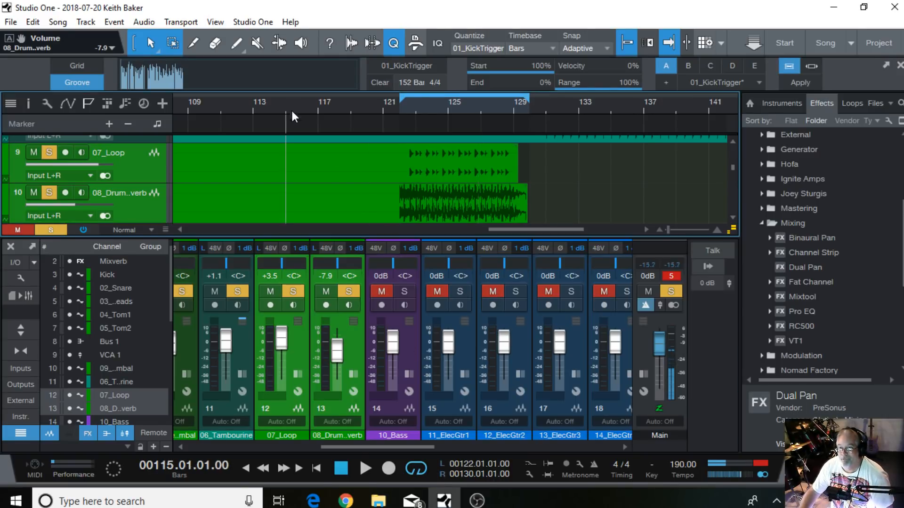
left_click(365, 468)
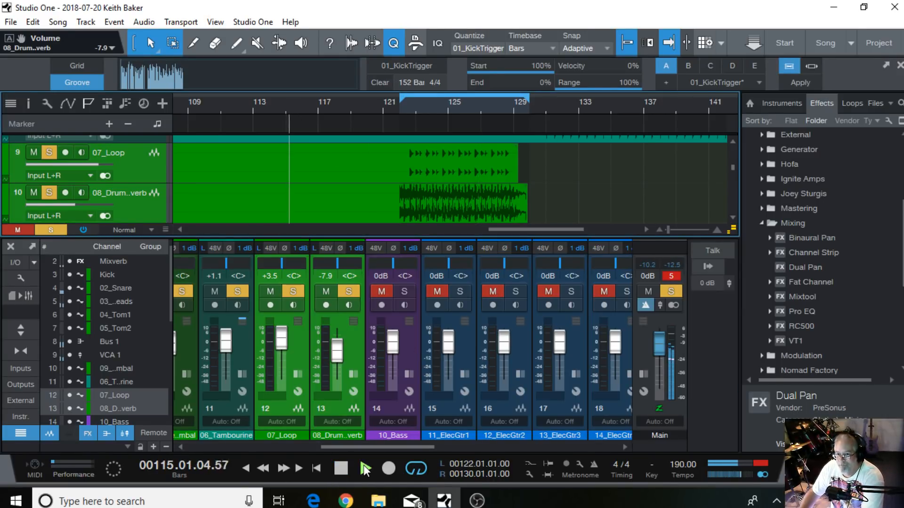
left_click(190, 108)
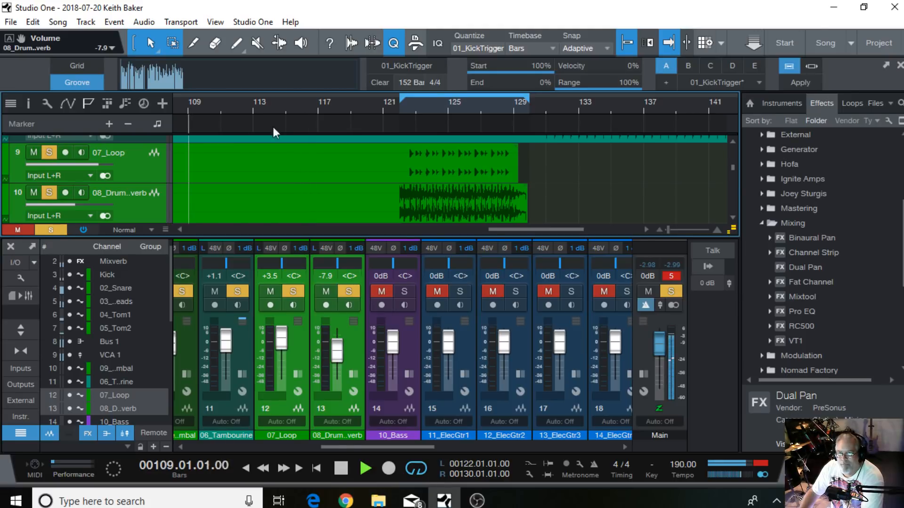
left_click(416, 108)
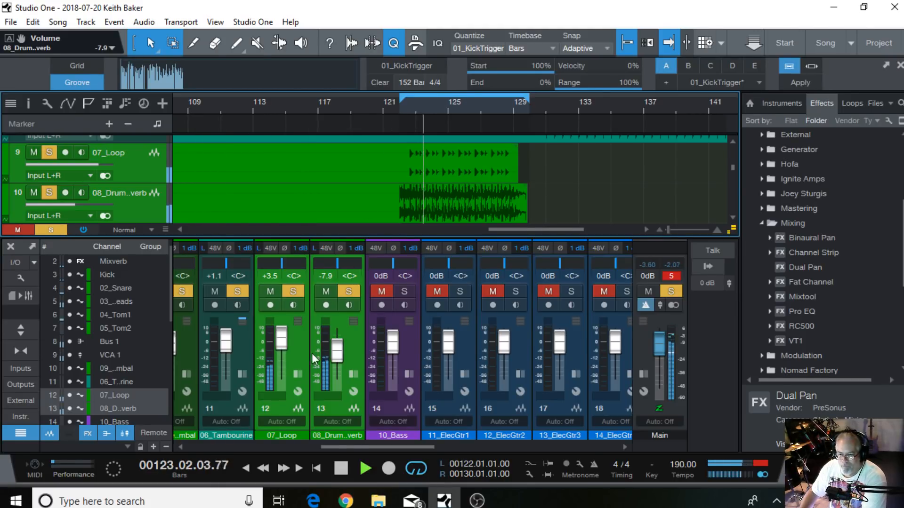
left_click_drag(335, 352, 336, 358)
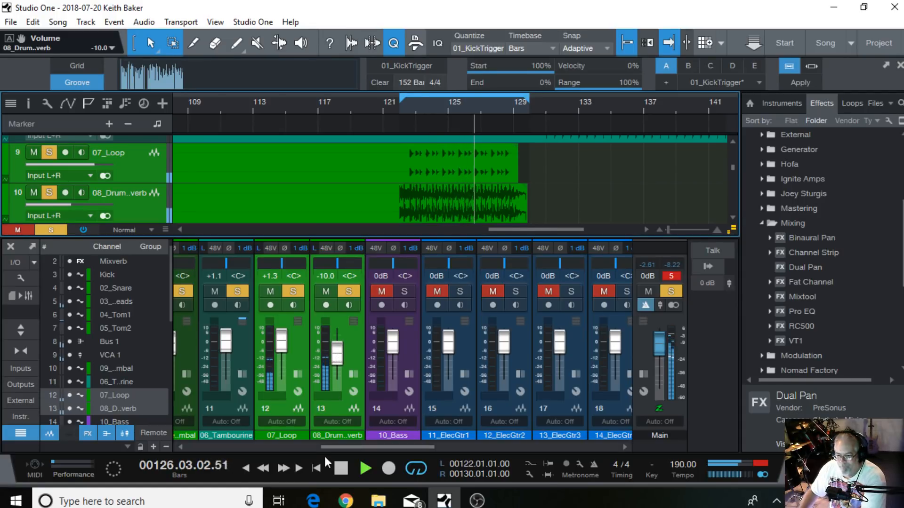
left_click(341, 468)
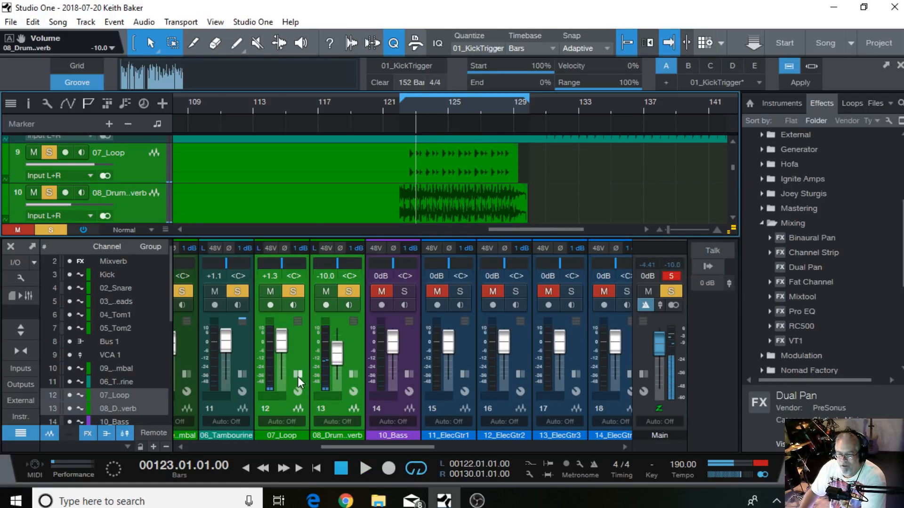
left_click(298, 374)
left_click(299, 374)
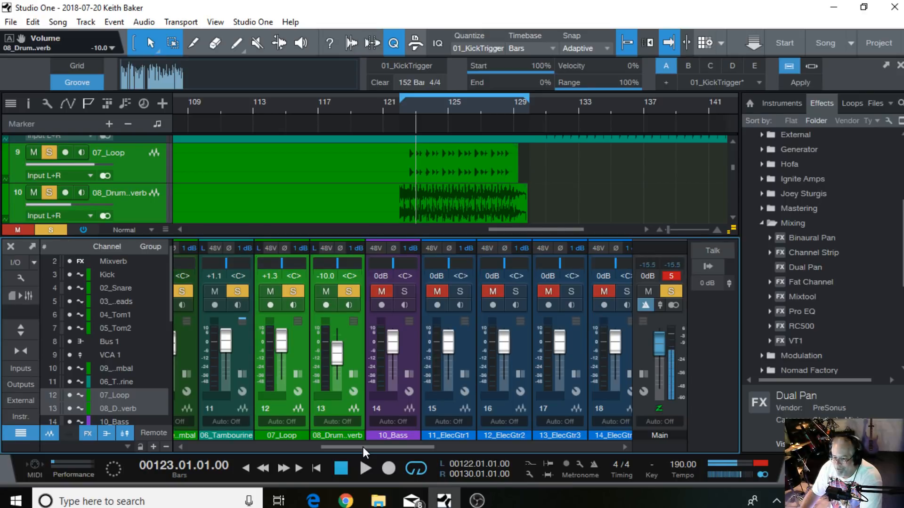
Play the song from the start and lower the 03_Overheads channel to -6.7 dB
left_click(243, 468)
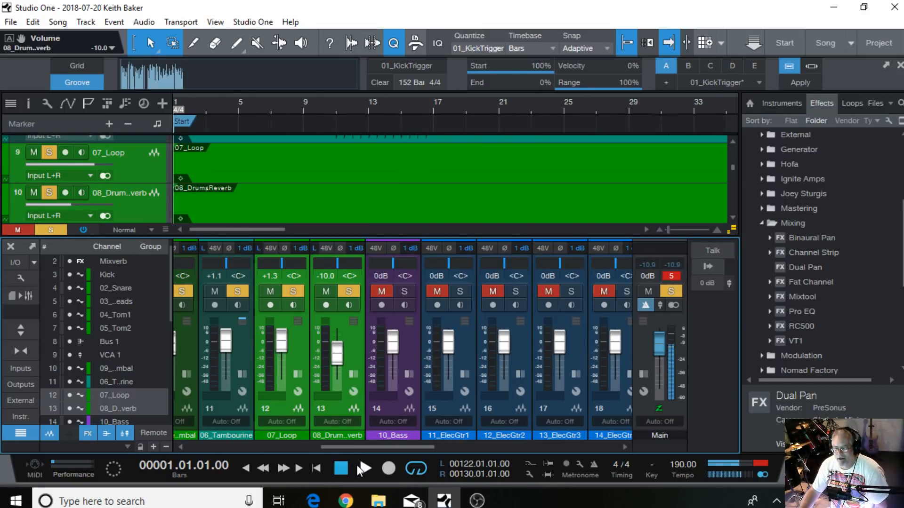
left_click(364, 466)
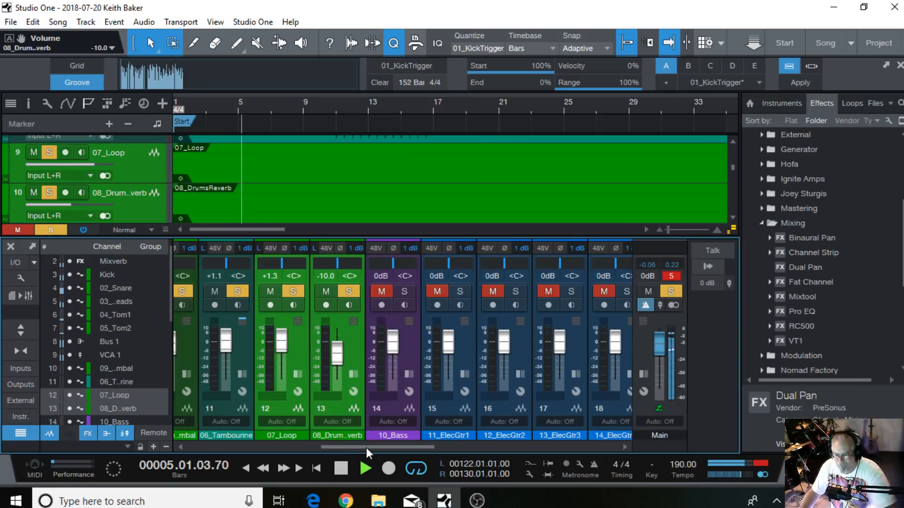
left_click_drag(367, 448, 265, 450)
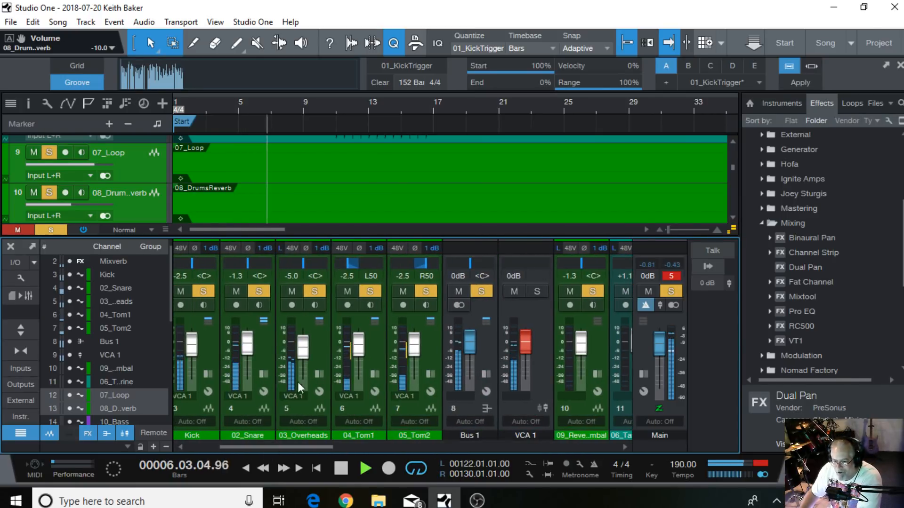
left_click_drag(306, 348, 306, 349)
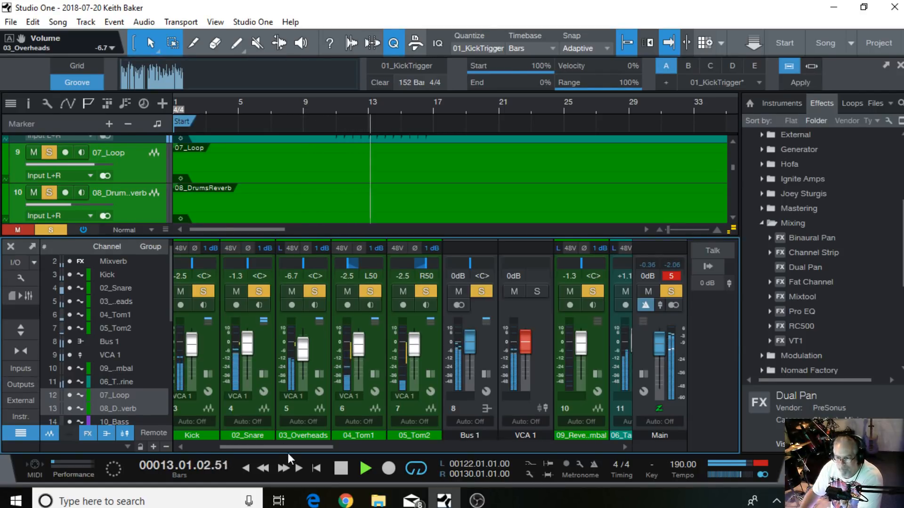
Reset the 06_Tambourine channel to 0 dB, then stop playback and return to the song start
left_click_drag(283, 448, 346, 444)
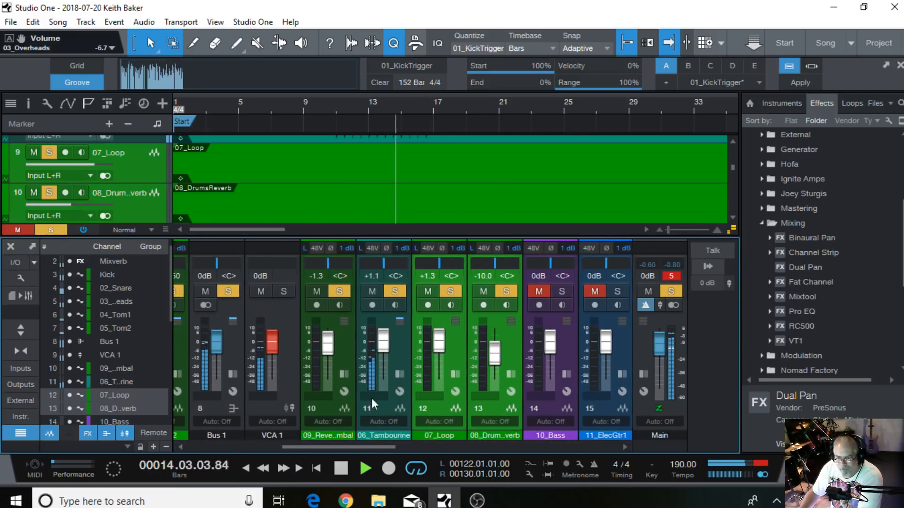
left_click_drag(388, 347, 388, 348)
left_click(386, 346, "ctrl")
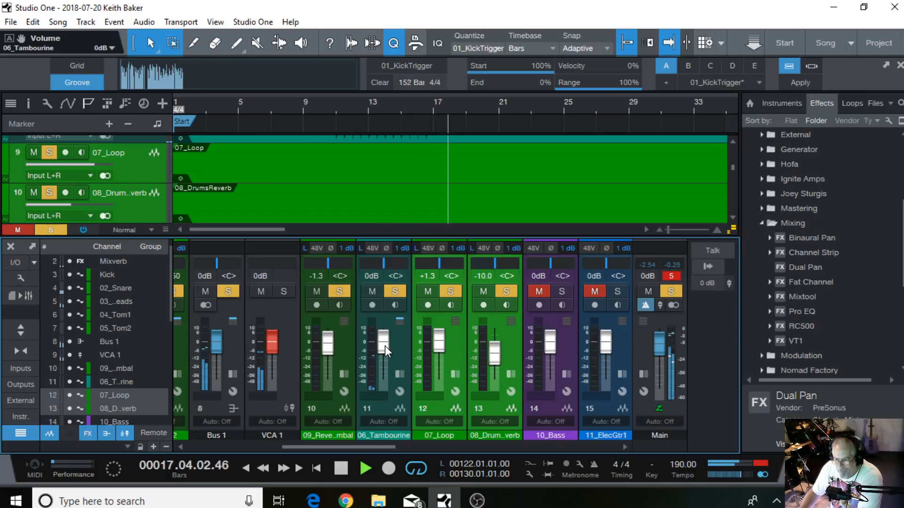
left_click(342, 469)
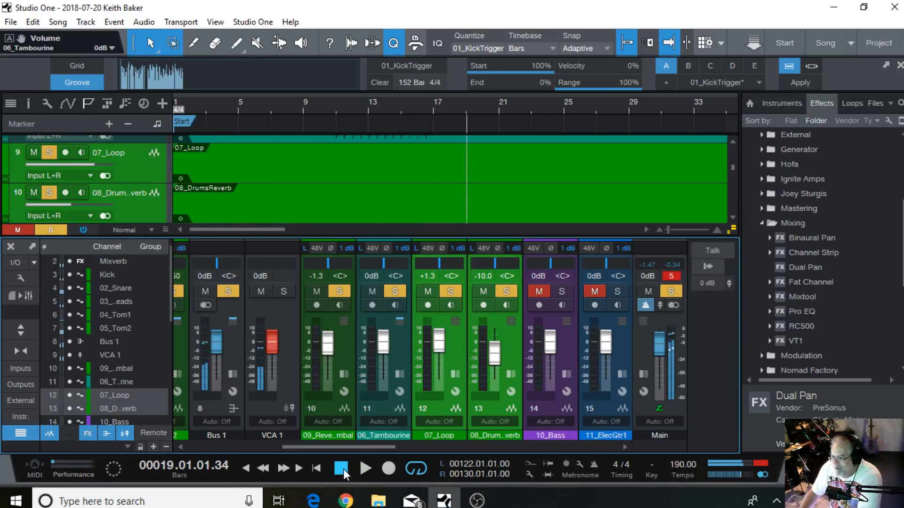
left_click(247, 467)
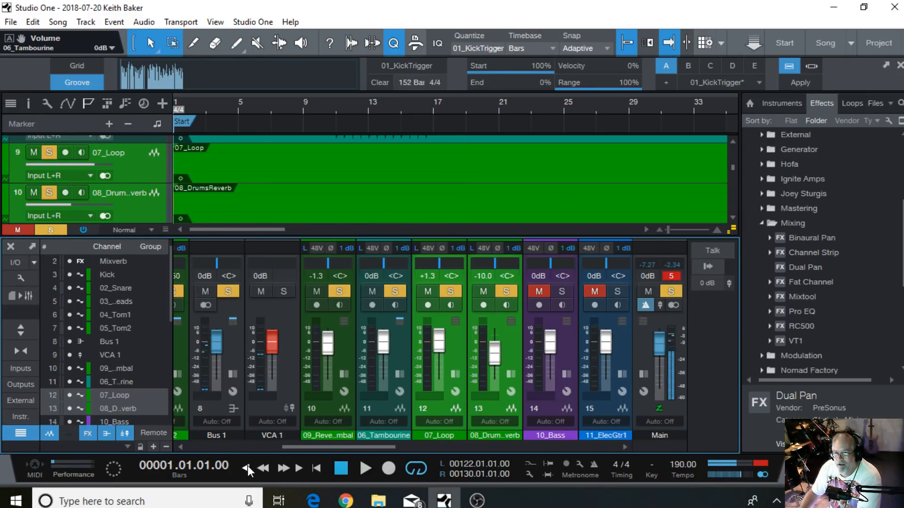
Bring the 10_Bass channel into the mix during playback by unmuting and soloing it, and raise its level to +4.6 dB
left_click(547, 407)
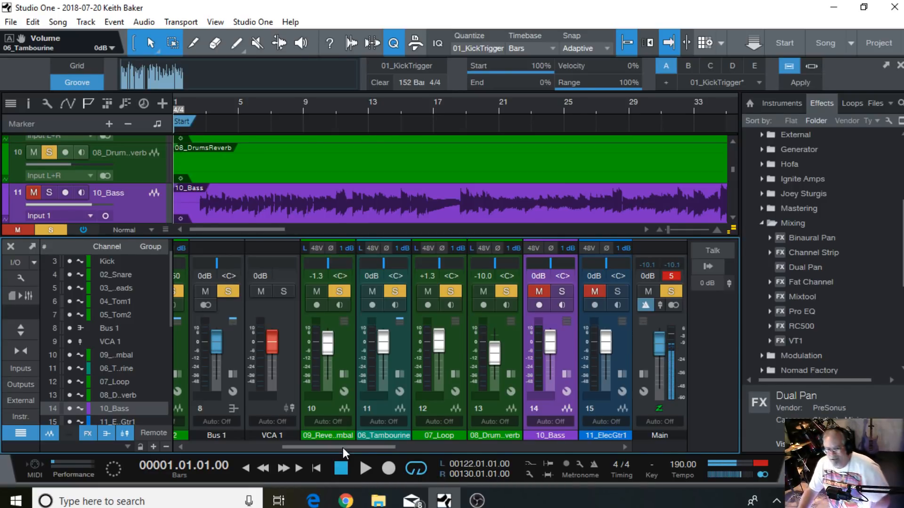
left_click(366, 467)
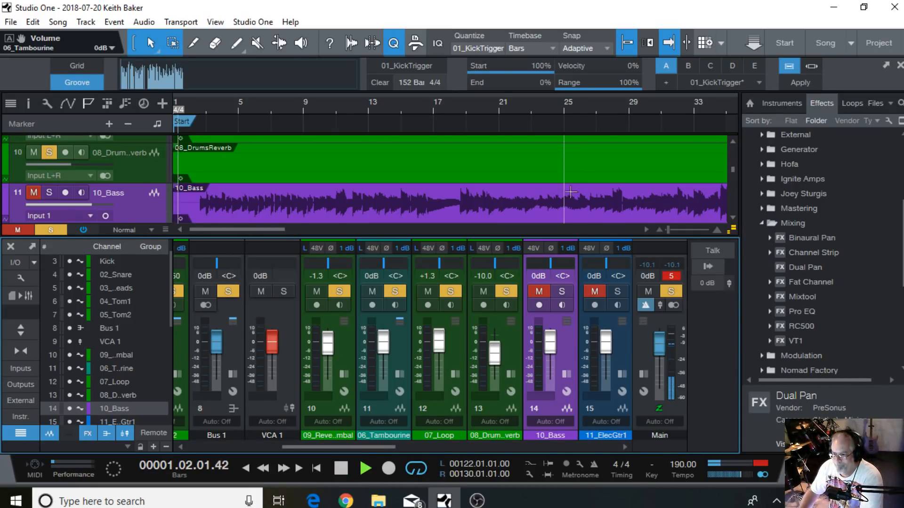
left_click(541, 292)
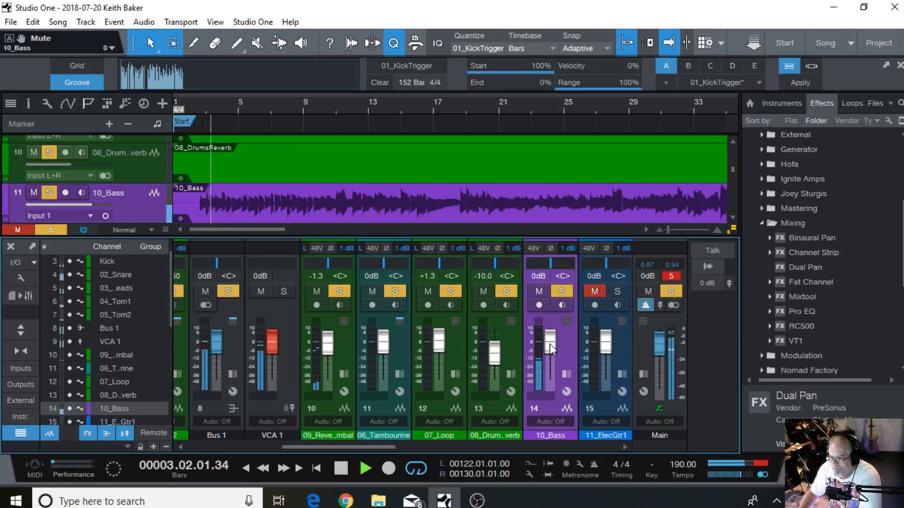
scroll(550, 344, "up", 3)
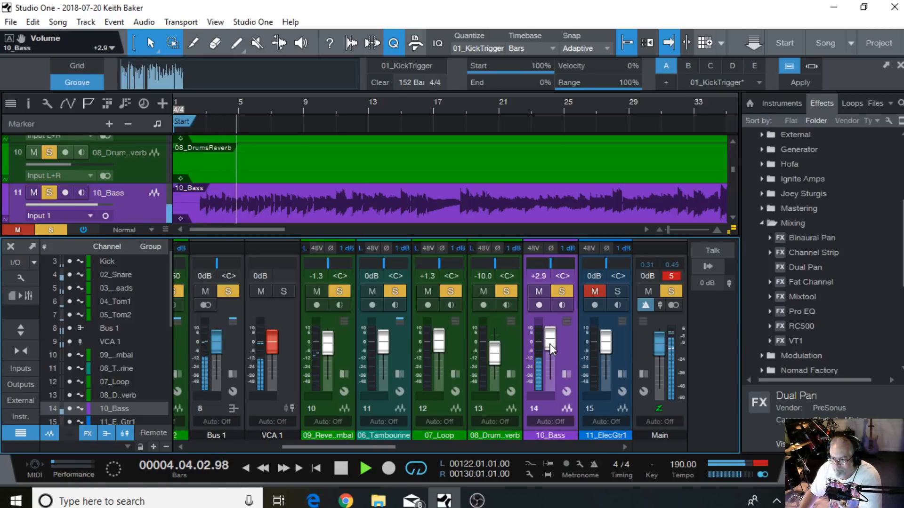
scroll(550, 344, "up", 2)
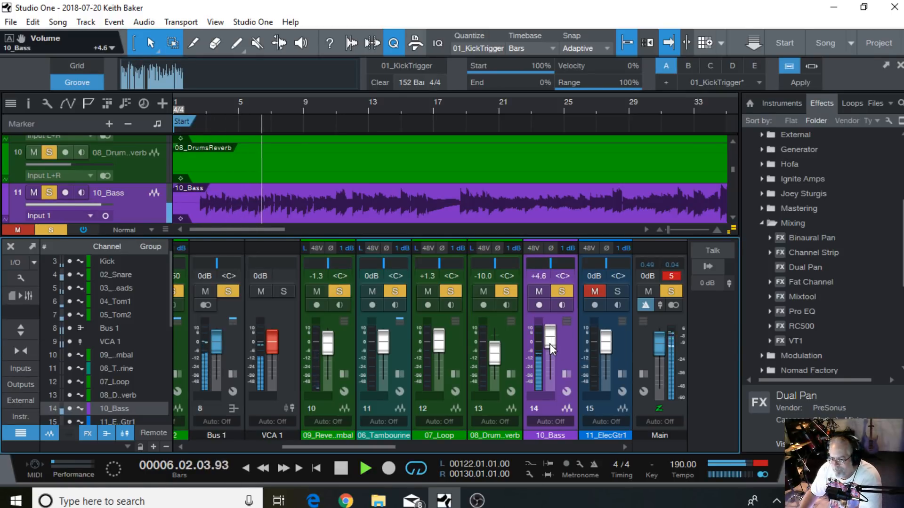
Clear all active solos and solo only the 10_Bass channel
left_click_drag(371, 447, 411, 435)
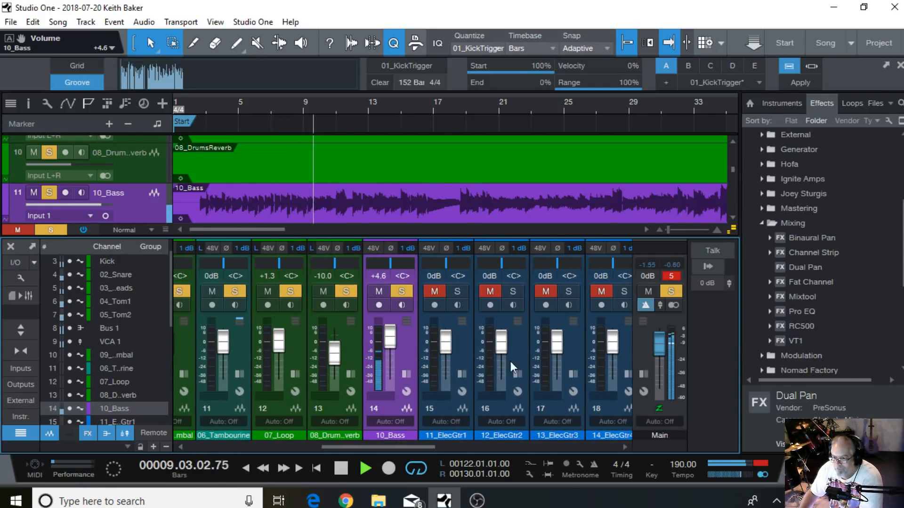
left_click(673, 293)
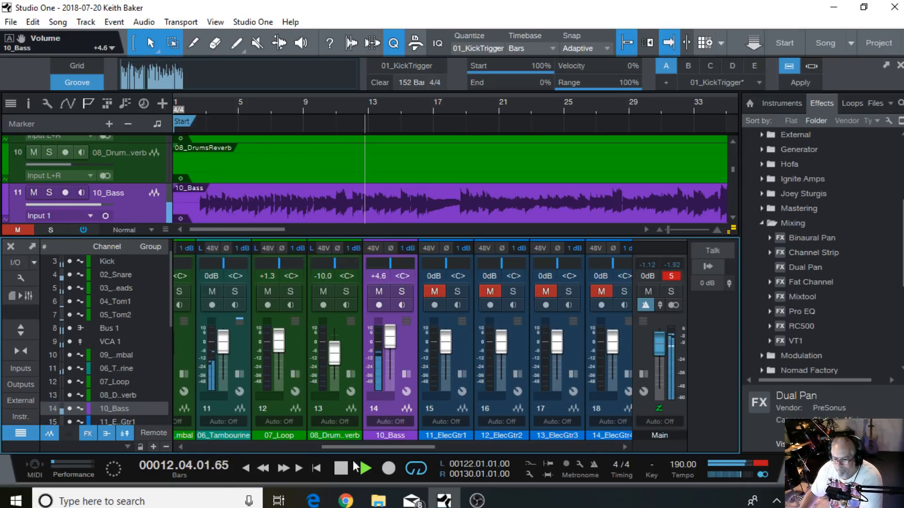
left_click(402, 291)
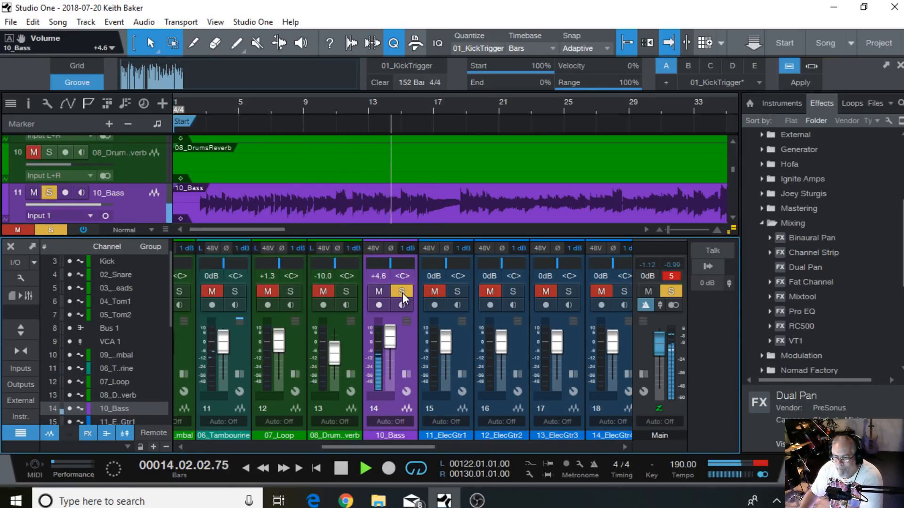
Expand the 10_Bass channel and load the Funk Bass FX chain from the Guitar presets into its inserts
left_click(405, 374)
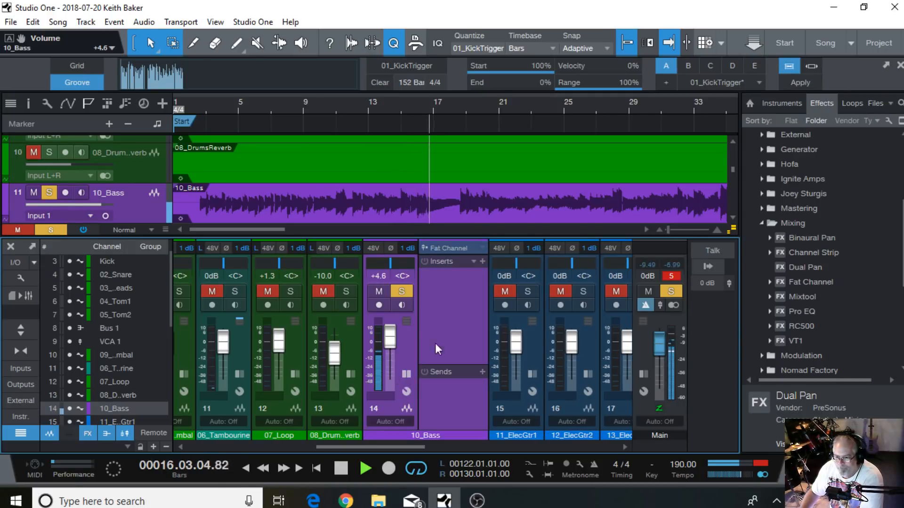
left_click(473, 261)
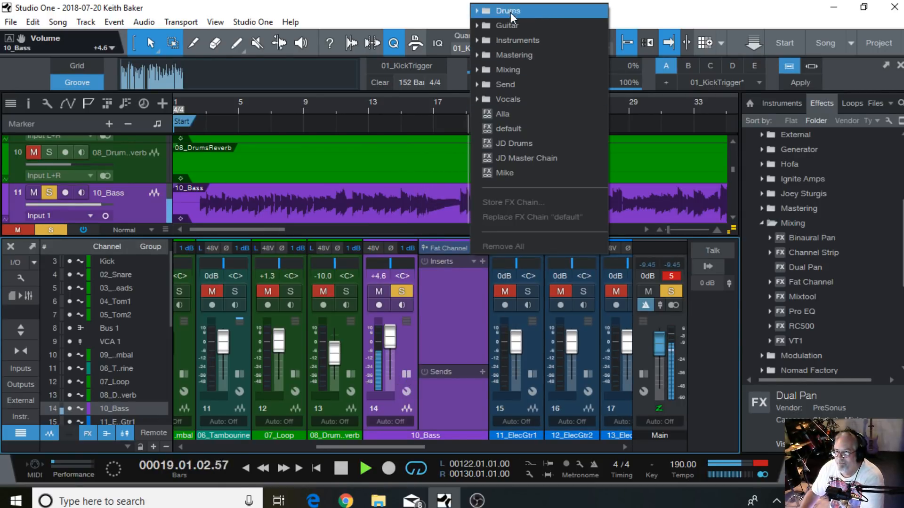
left_click(515, 25)
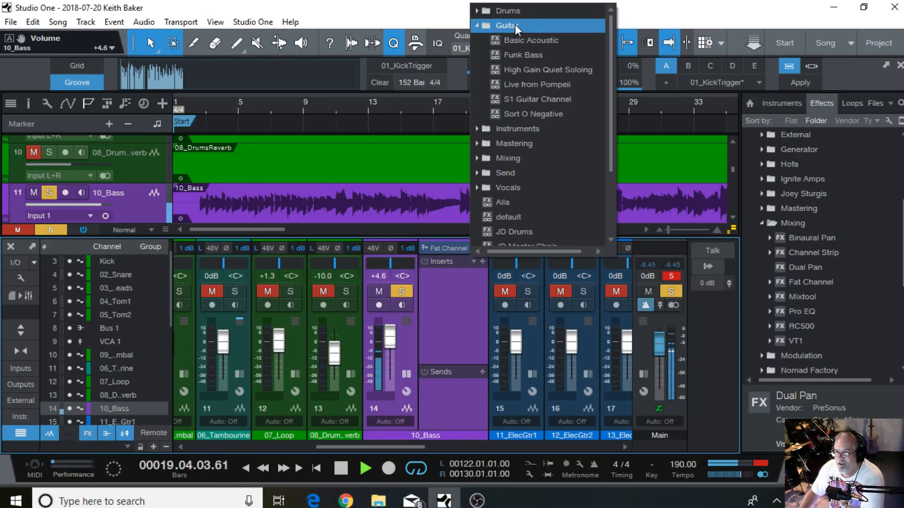
left_click(530, 55)
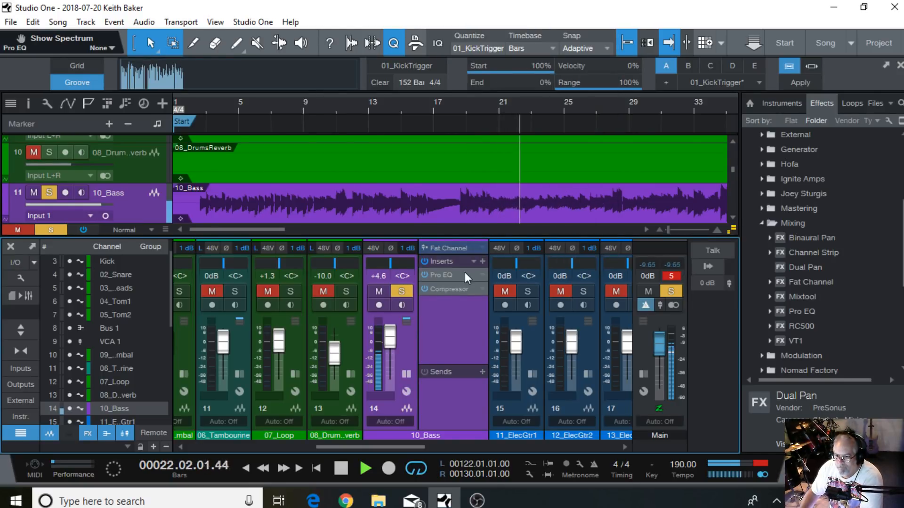
Reset the gain reduction readout of the bass Compressor, set its release to 204.3 ms, and close it
left_click(457, 289)
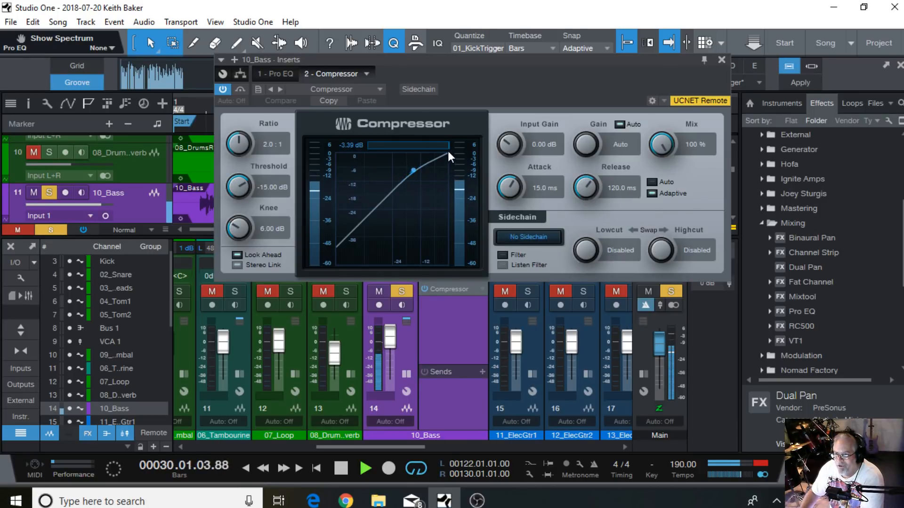
left_click(350, 144)
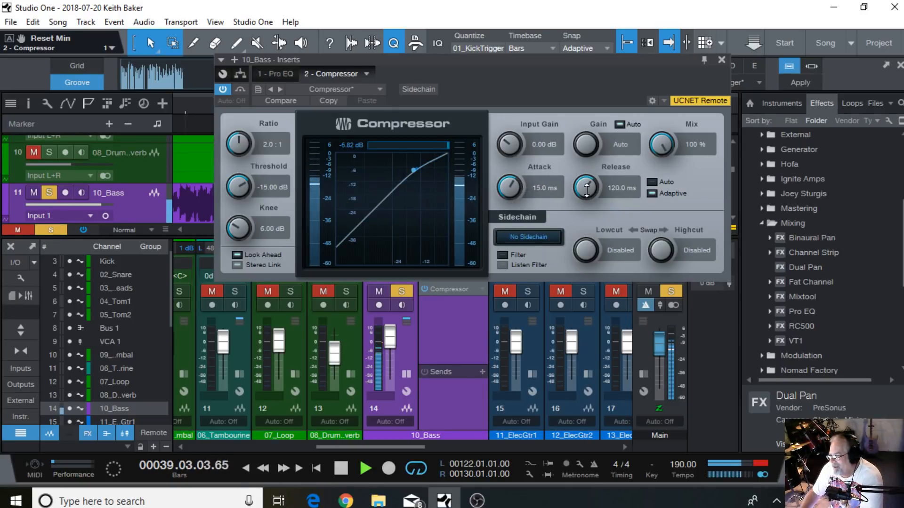
left_click_drag(587, 190, 584, 183)
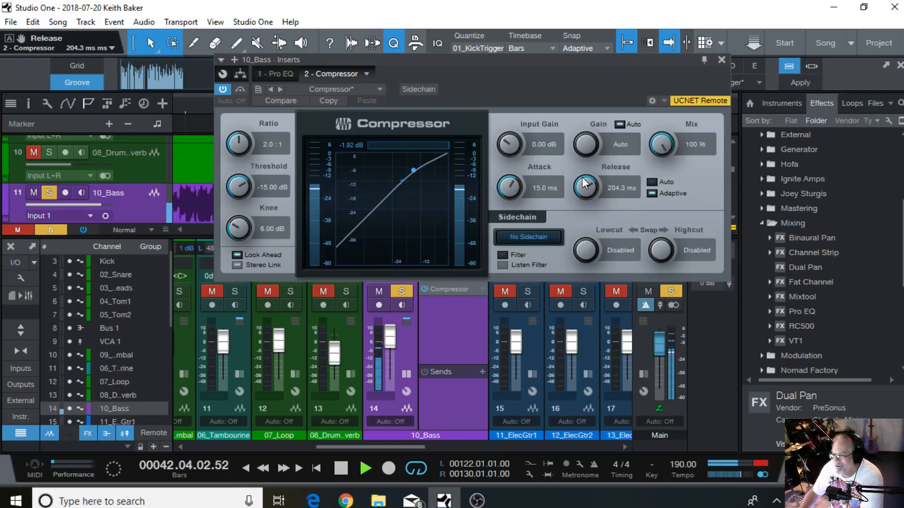
left_click(721, 59)
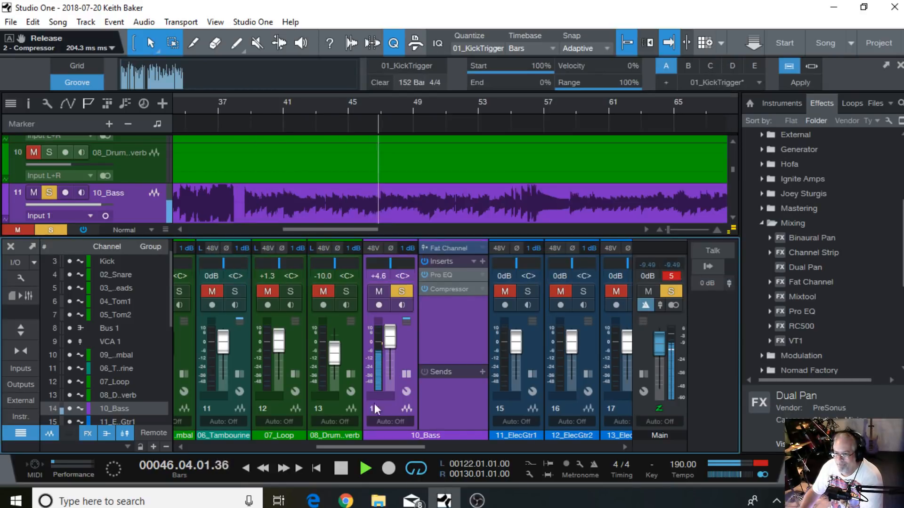
Load the default preset in the bass Pro EQ, set its low cut to 26.9 Hz, and stop playback
left_click(448, 275)
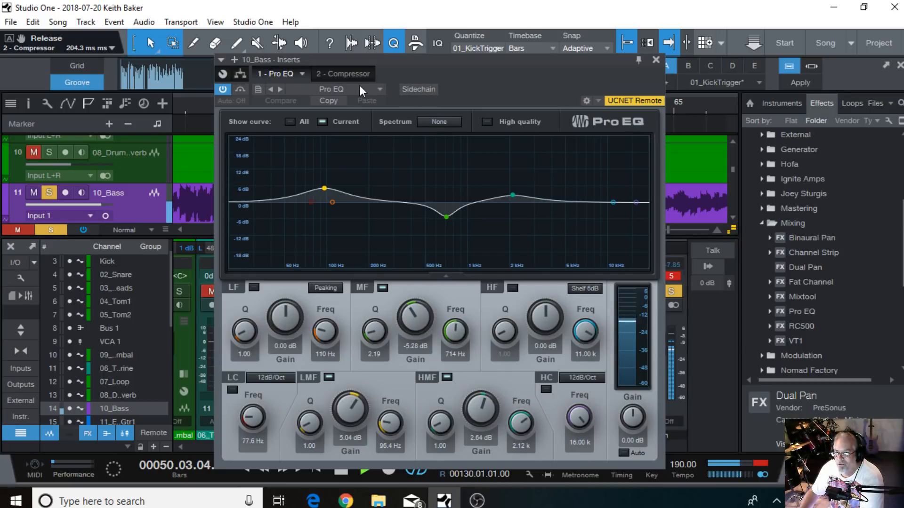
left_click(372, 89)
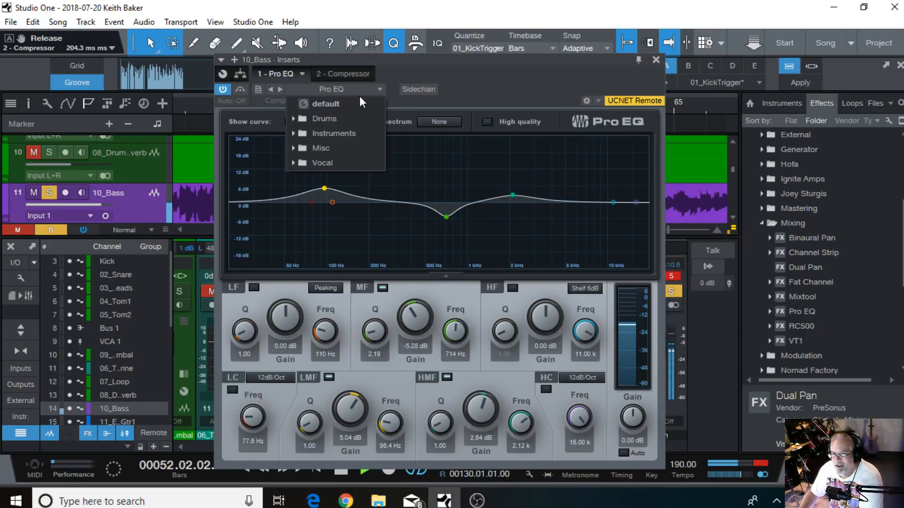
left_click(344, 104)
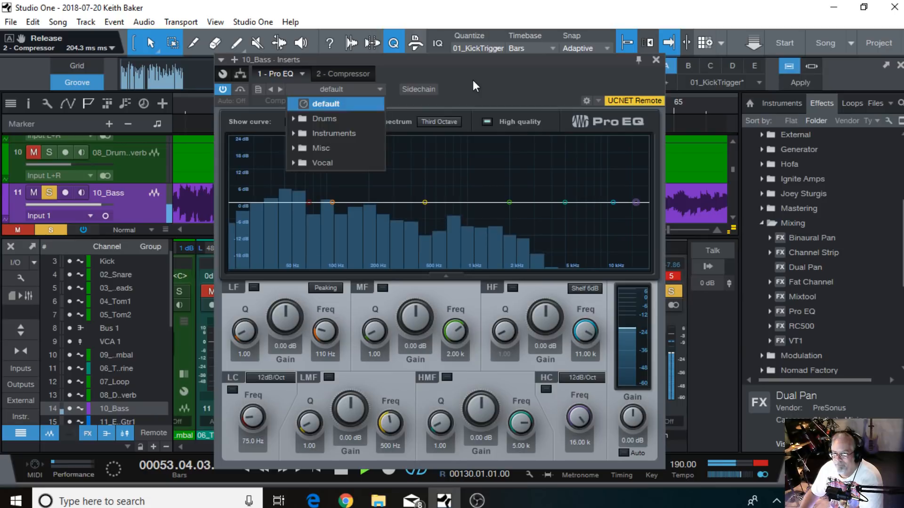
left_click_drag(308, 204, 247, 217)
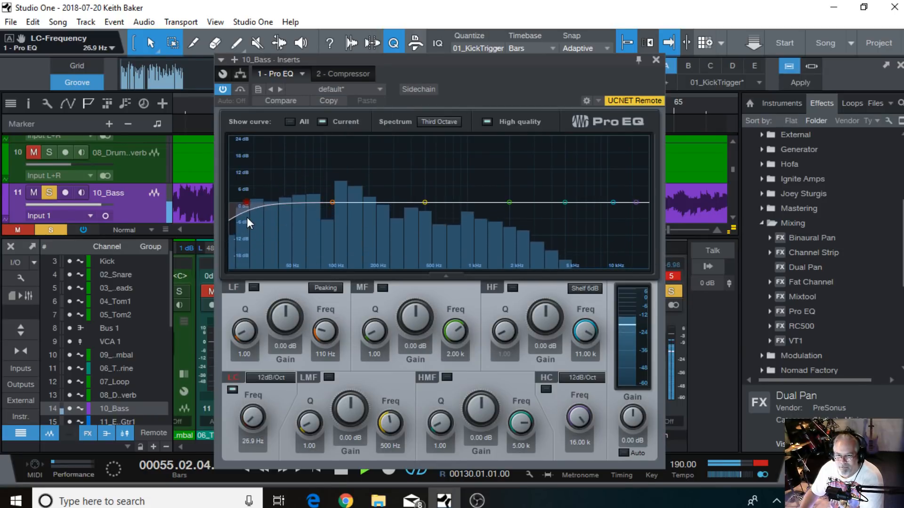
key("space")
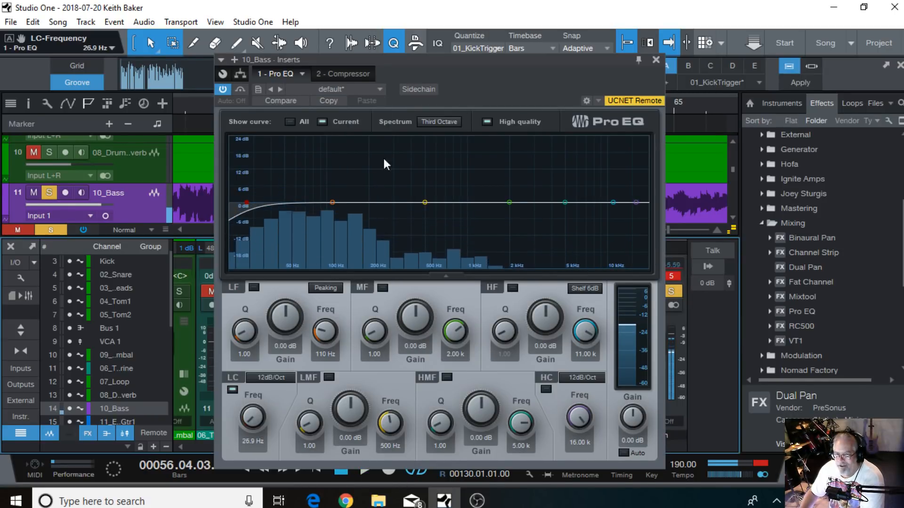
Shape the bass EQ during playback with LF at 6.35 dB and 167 Hz, MF at 2.12 dB and 2.05 kHz, and low cut at 68.6 Hz
left_click_drag(481, 88, 539, 62)
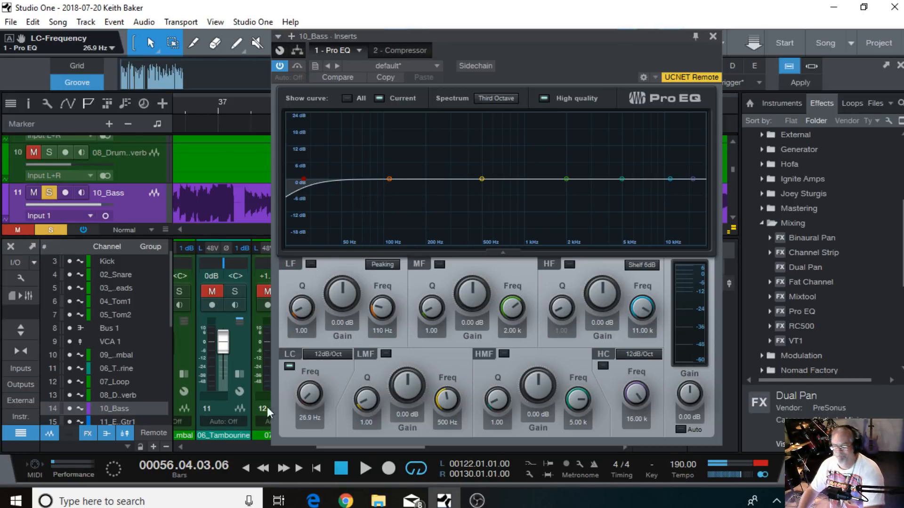
left_click(363, 468)
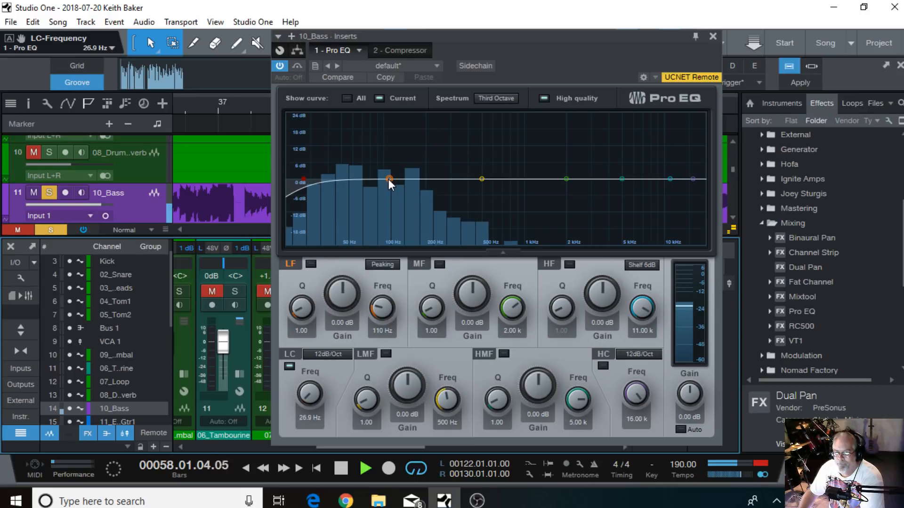
left_click_drag(389, 179, 413, 161)
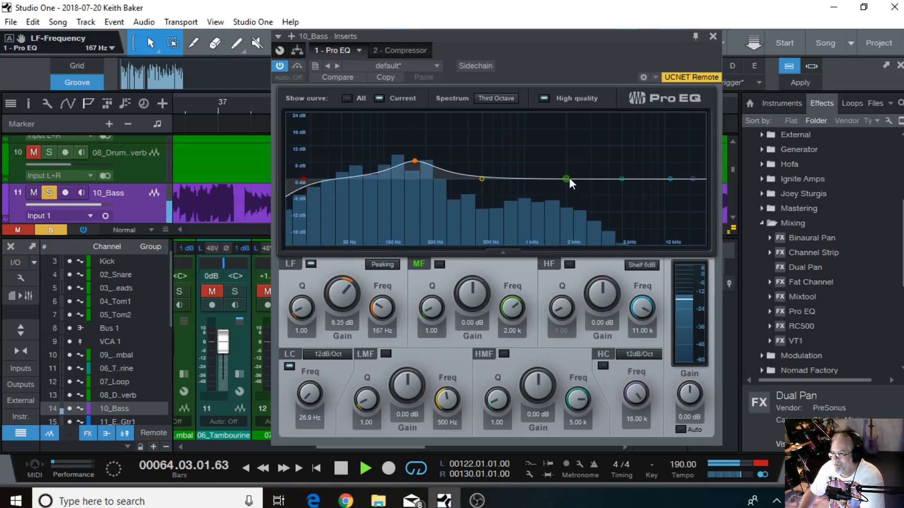
mouse_move(569, 178)
left_mouse_down()
mouse_move(579, 152)
mouse_move(570, 173)
left_mouse_up()
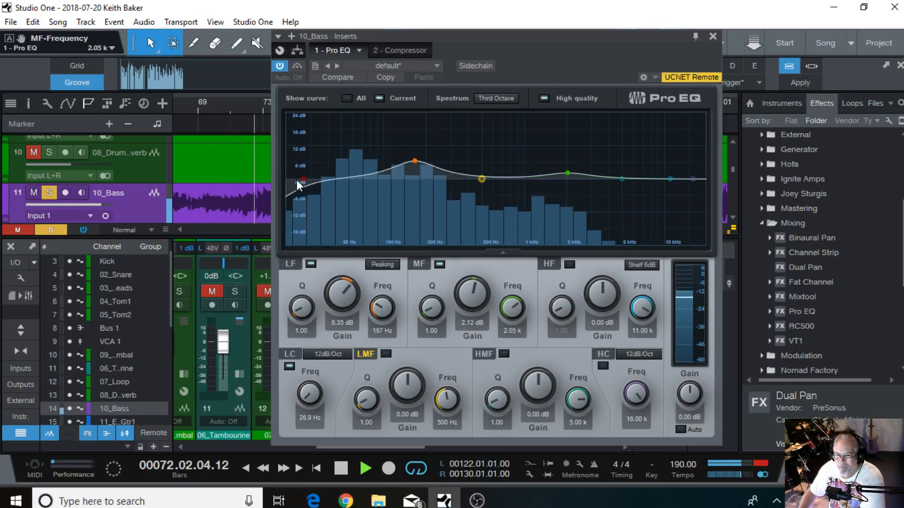
left_click_drag(303, 179, 361, 179)
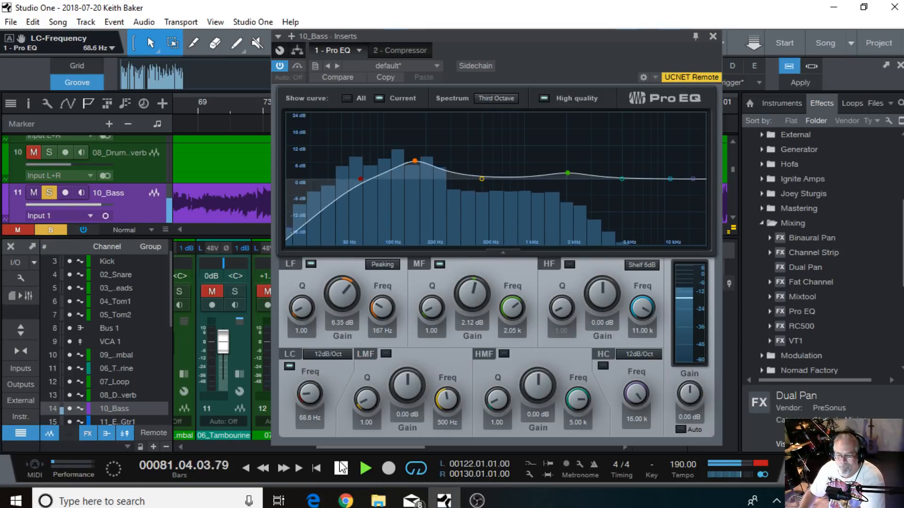
Stop playback, close the bass Pro EQ window, and return the playhead to the start of the song
key("space")
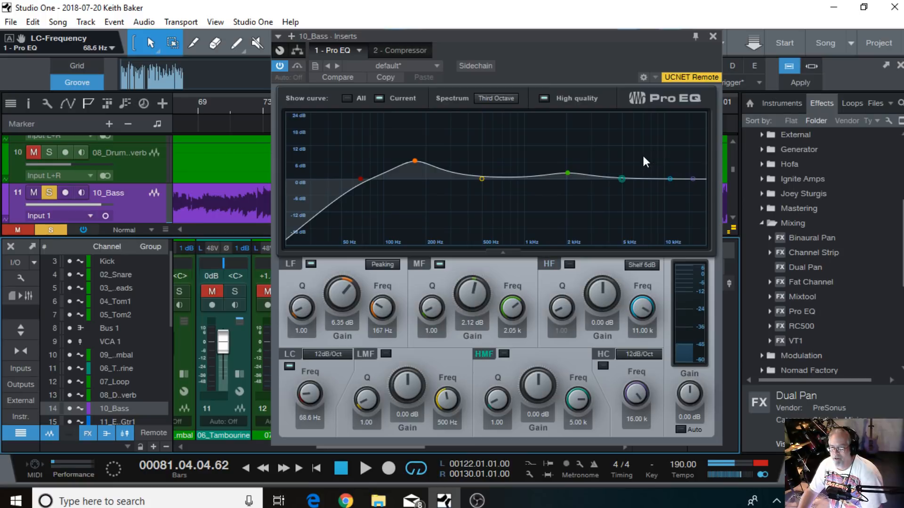
left_click(712, 36)
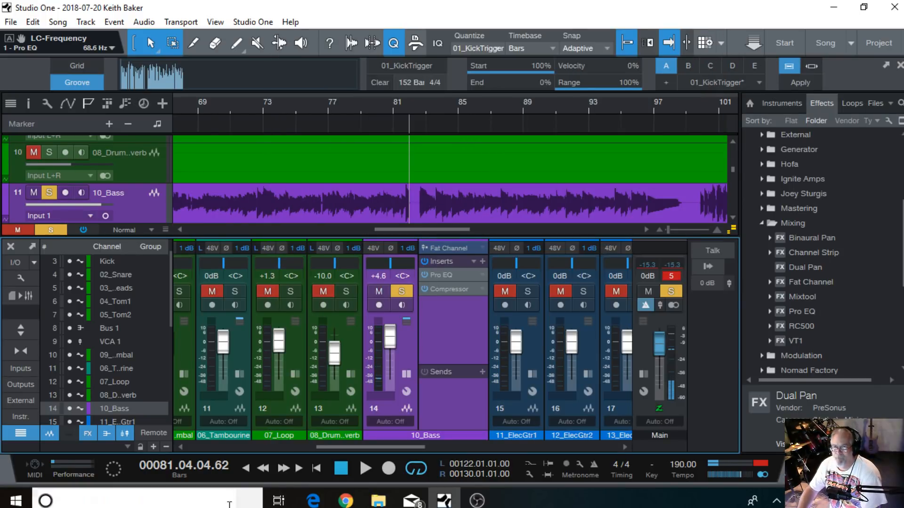
left_click(246, 468)
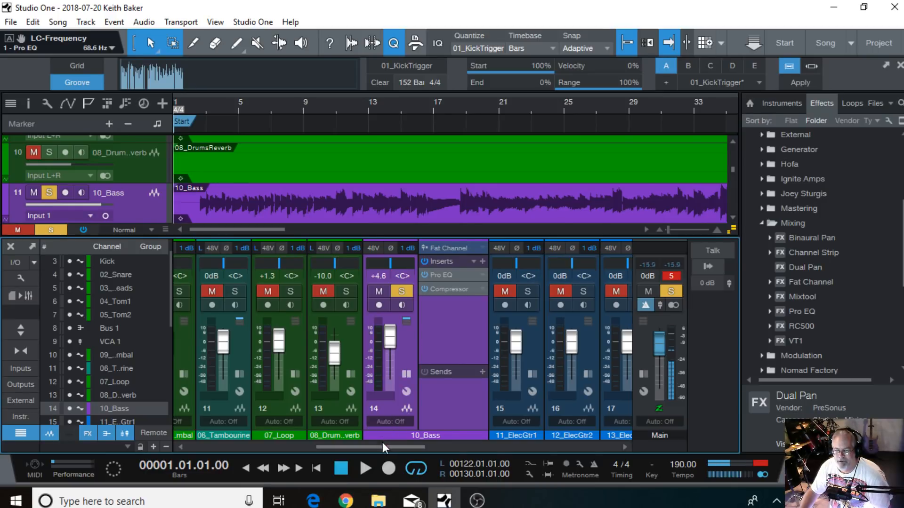
Move the VCA 1 channel to directly before 10_Bass in the mixer and solo it
left_click_drag(383, 448, 341, 449)
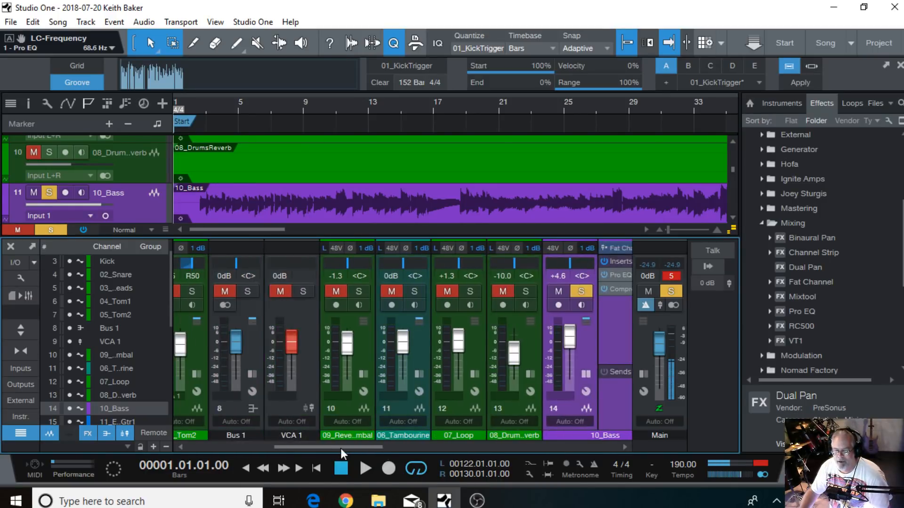
left_click(287, 411)
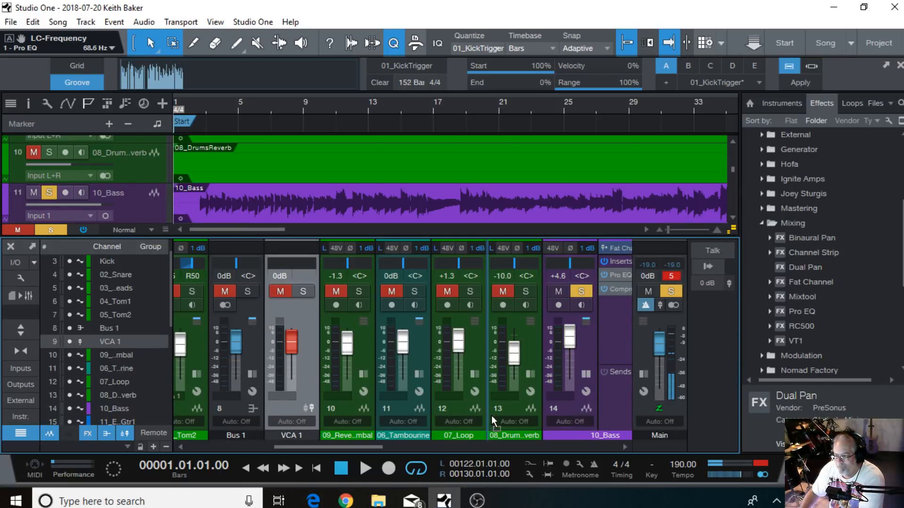
left_click_drag(492, 416, 529, 415)
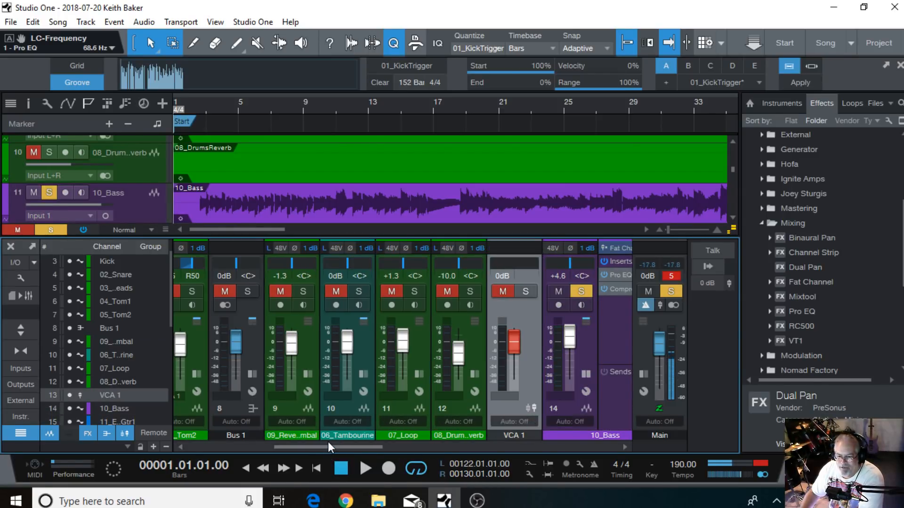
left_click_drag(342, 445, 377, 439)
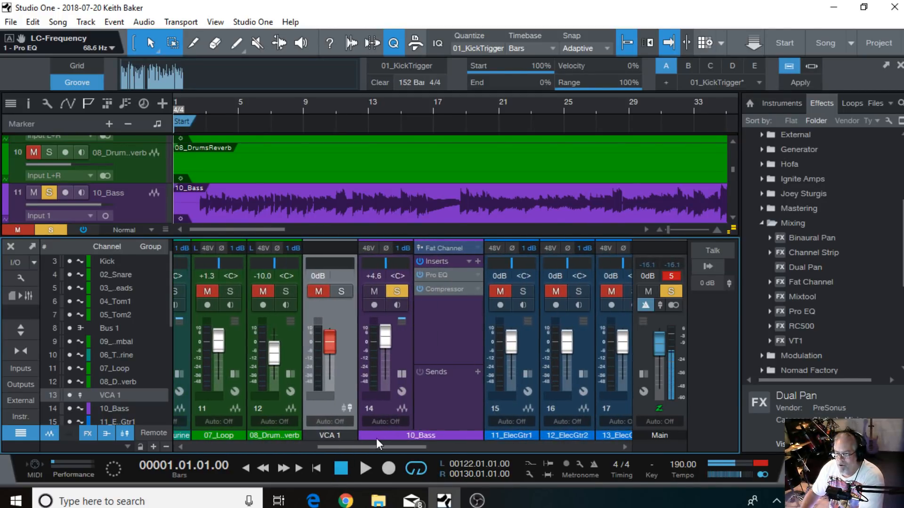
left_click(343, 290)
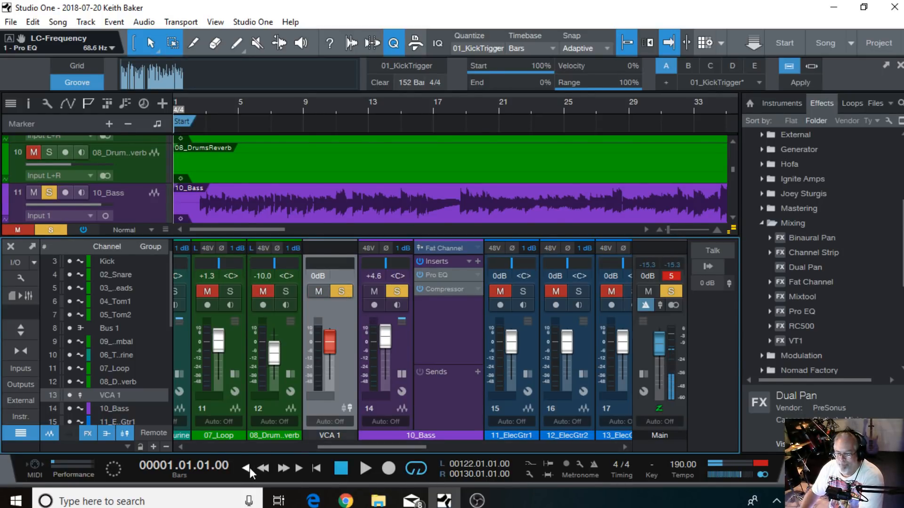
Play the song from the start, adjust the 10_Bass fader to +5.8 dB by ear, and stop playback
left_click(365, 468)
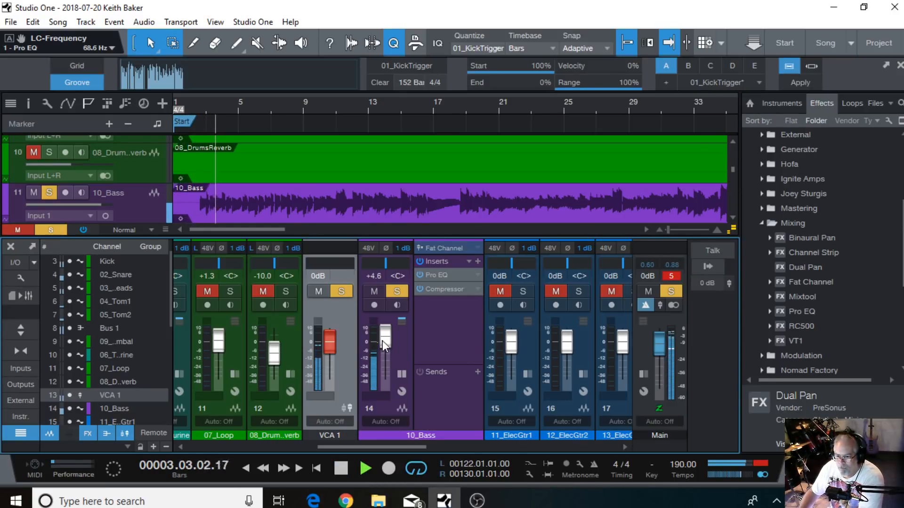
left_click_drag(382, 340, 384, 340)
scroll(383, 340, "up", 3)
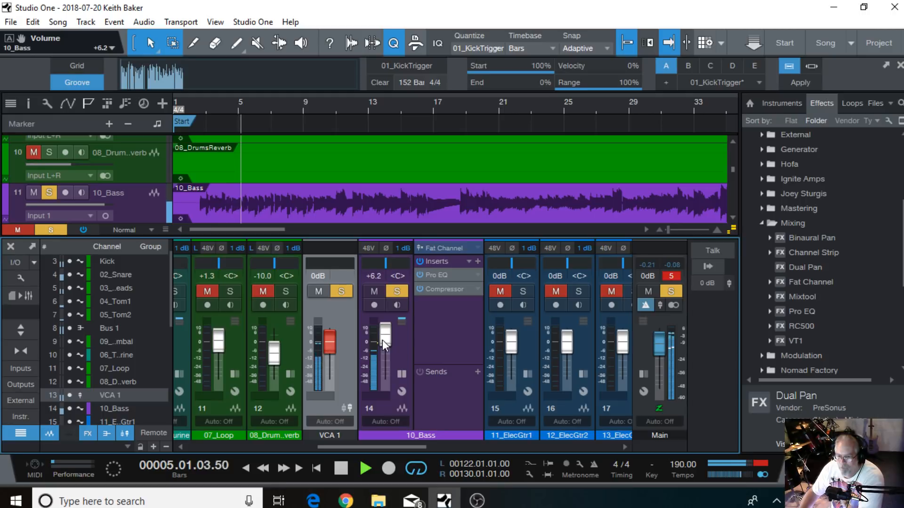
scroll(382, 340, "up", 2)
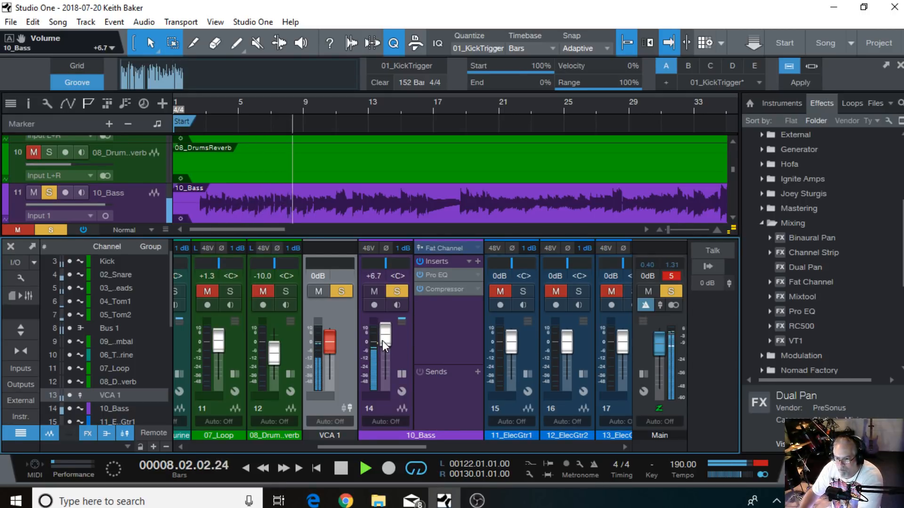
scroll(382, 340, "down", 2)
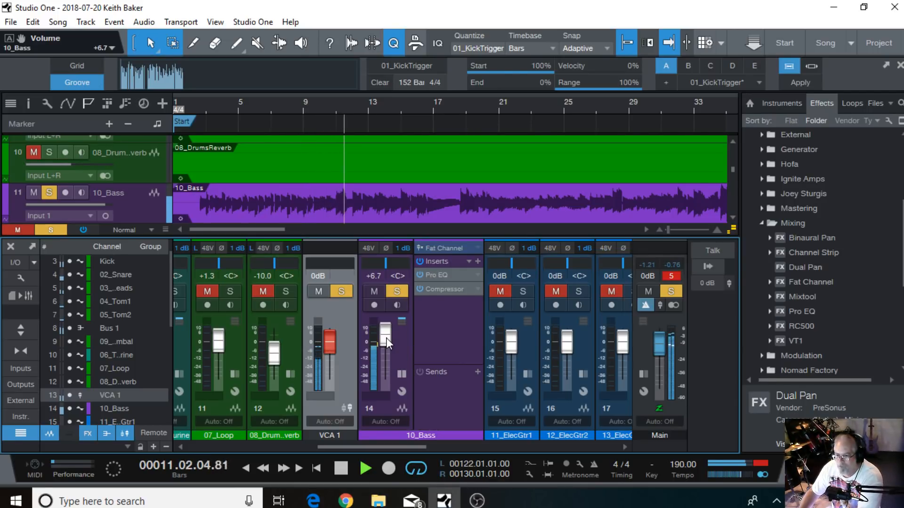
scroll(386, 338, "down", 2)
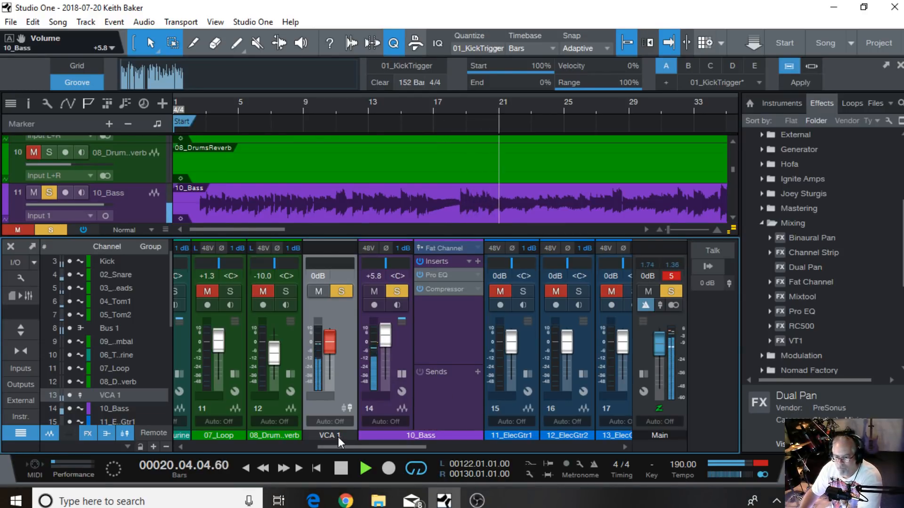
left_click(344, 470)
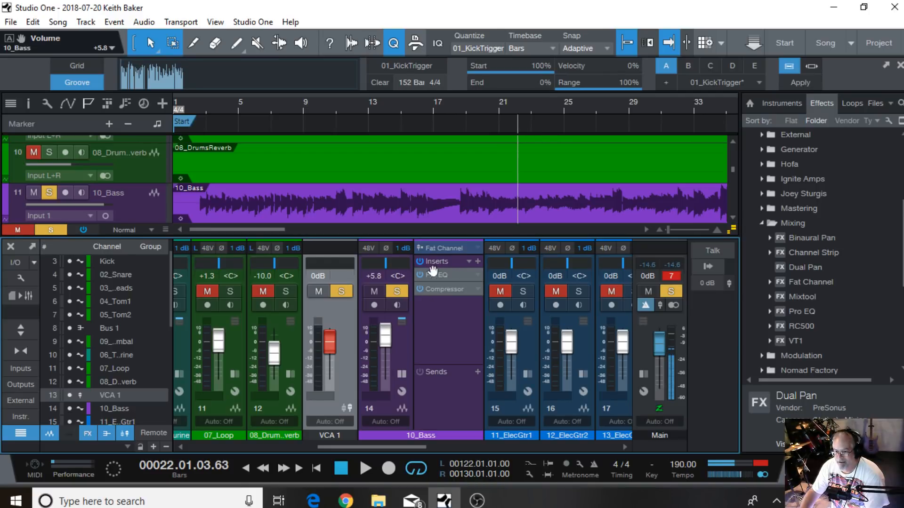
Compare the mix during playback with all insert effects bypassed and re-enabled, and stop playback
left_click(82, 229)
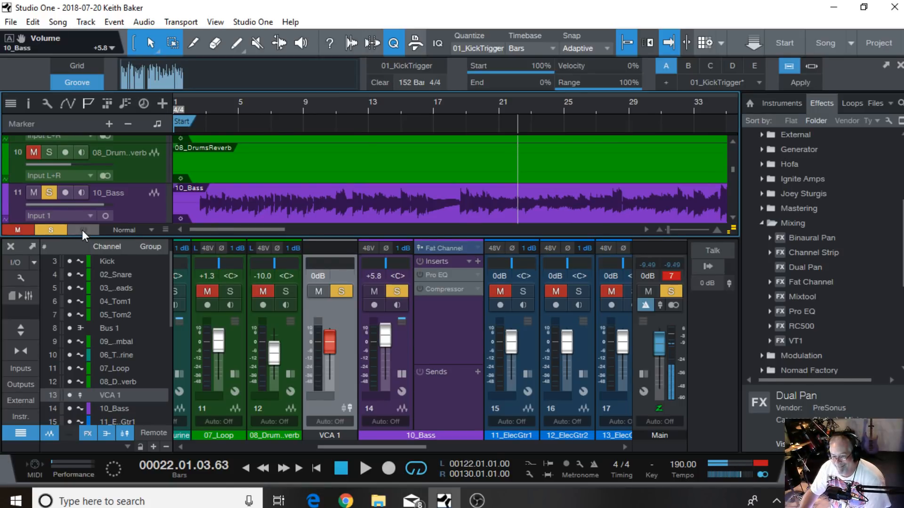
left_click(82, 230)
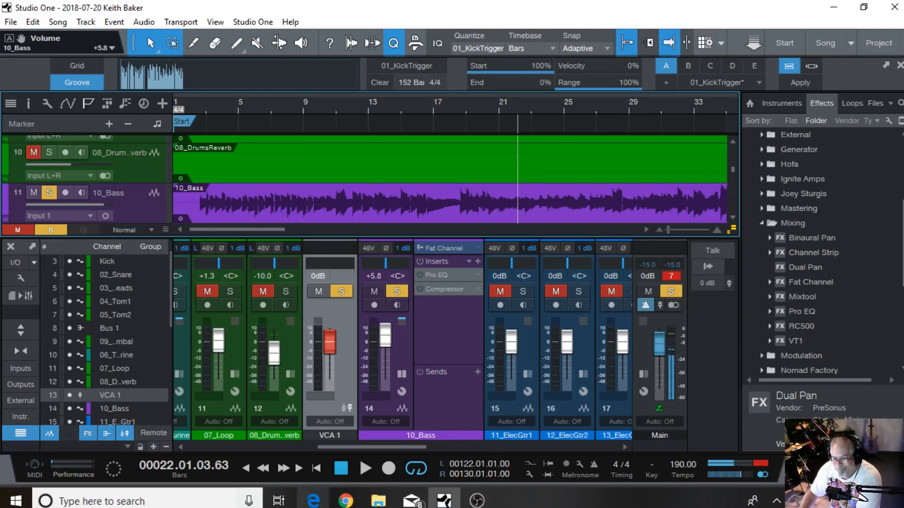
left_click(364, 468)
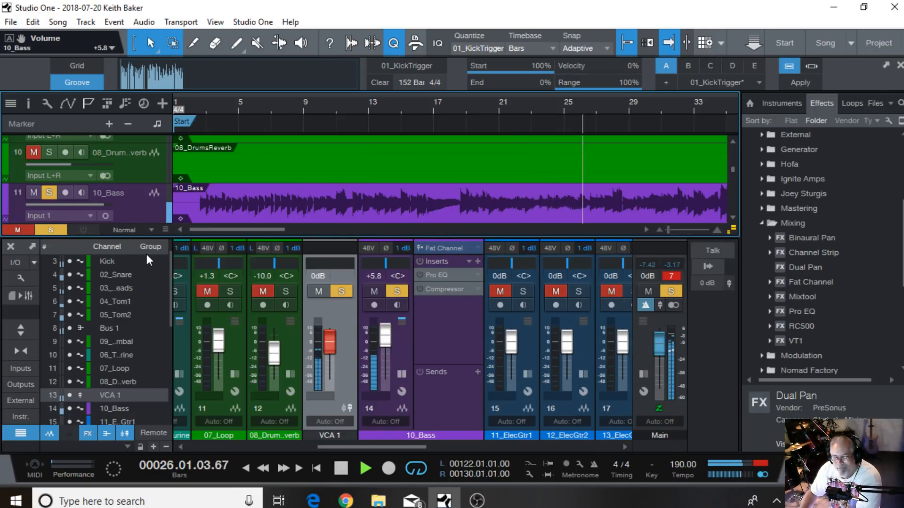
left_click(84, 230)
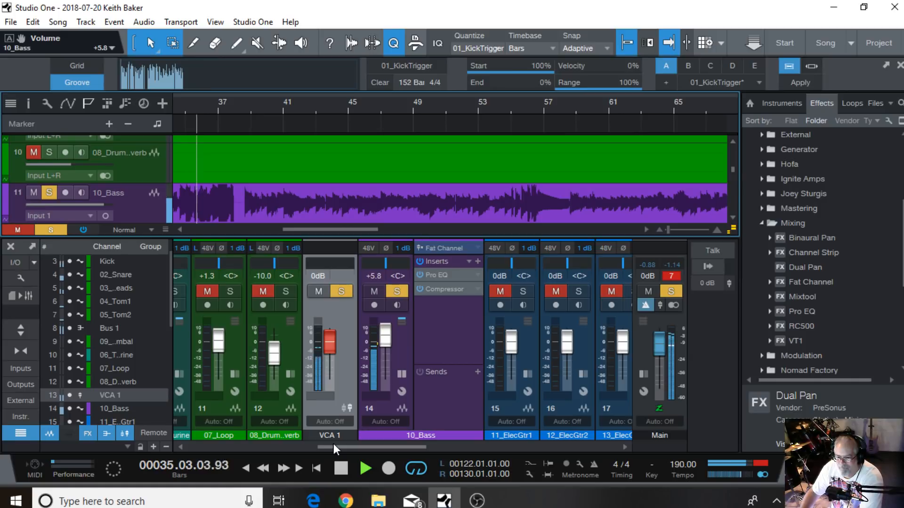
left_click(342, 469)
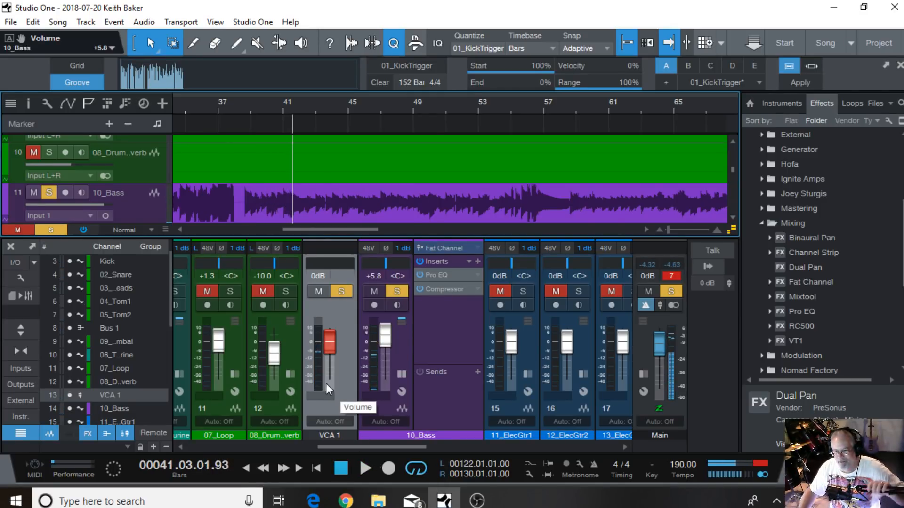
Select the 10_Bass channel and expand the Main channel to examine its insert and post effect slots, collapsing it again
left_click(385, 409)
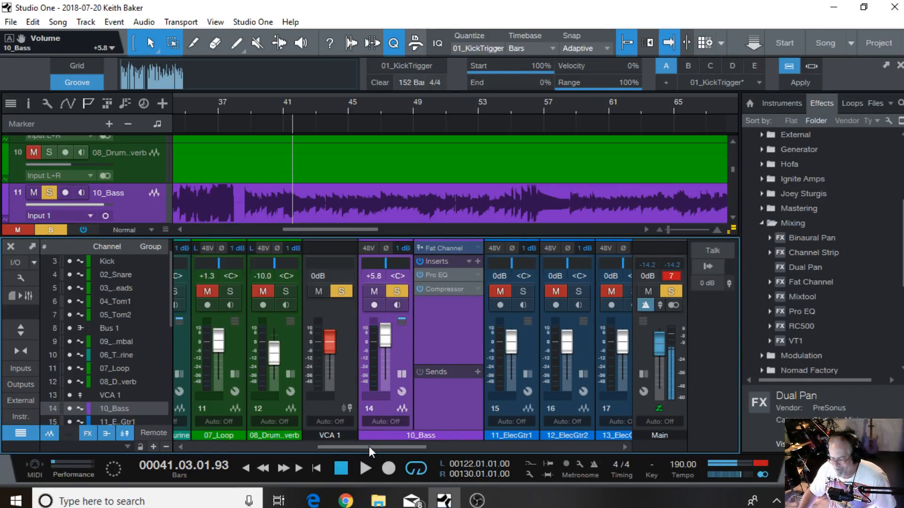
mouse_move(369, 447)
left_mouse_down()
mouse_move(357, 446)
mouse_move(366, 446)
left_mouse_up()
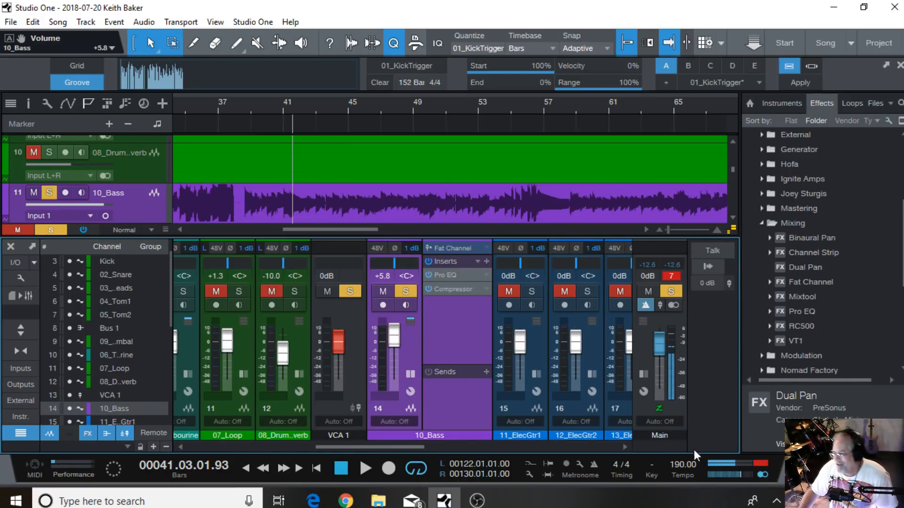
left_click(644, 374)
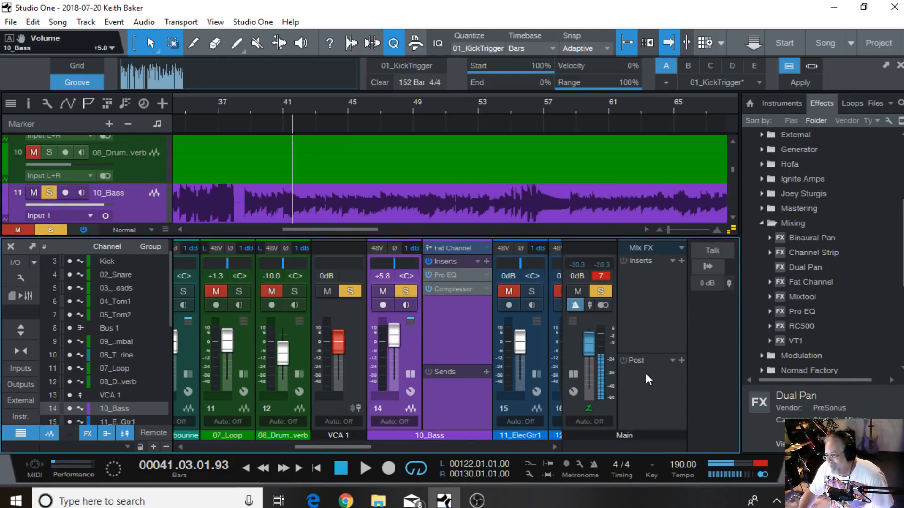
left_click(571, 372)
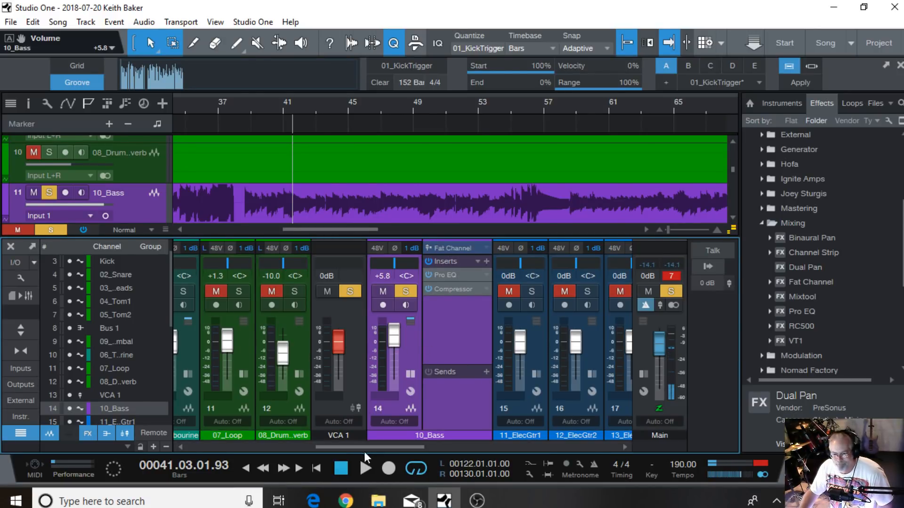
left_click_drag(377, 446, 203, 455)
left_click(328, 408)
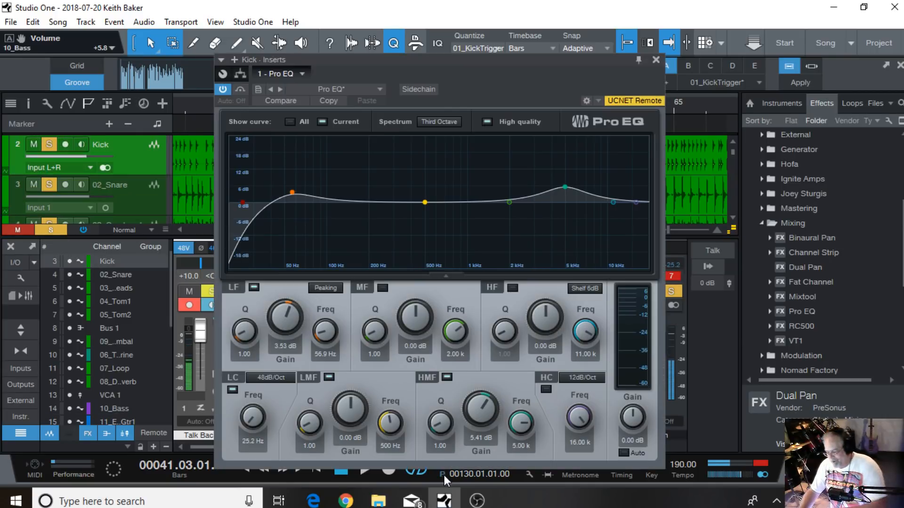
left_click(656, 60)
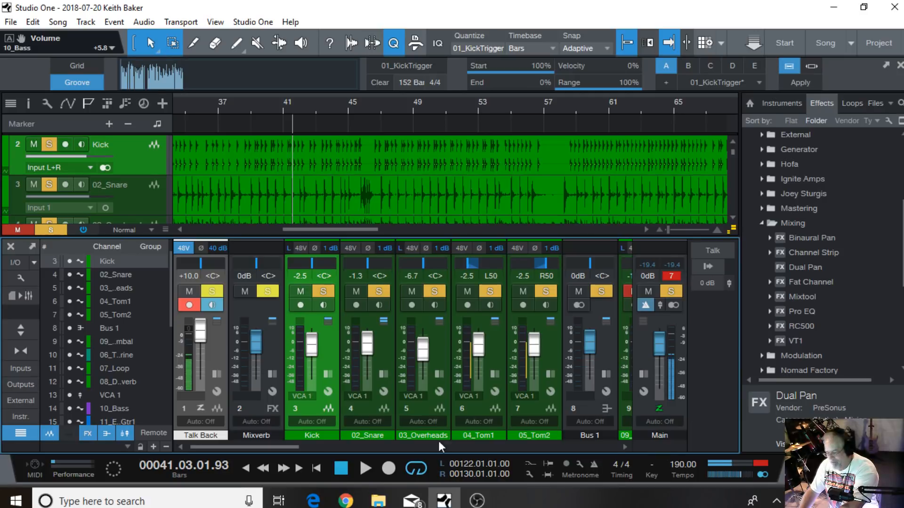
left_click(366, 409, "shift")
left_click(426, 409)
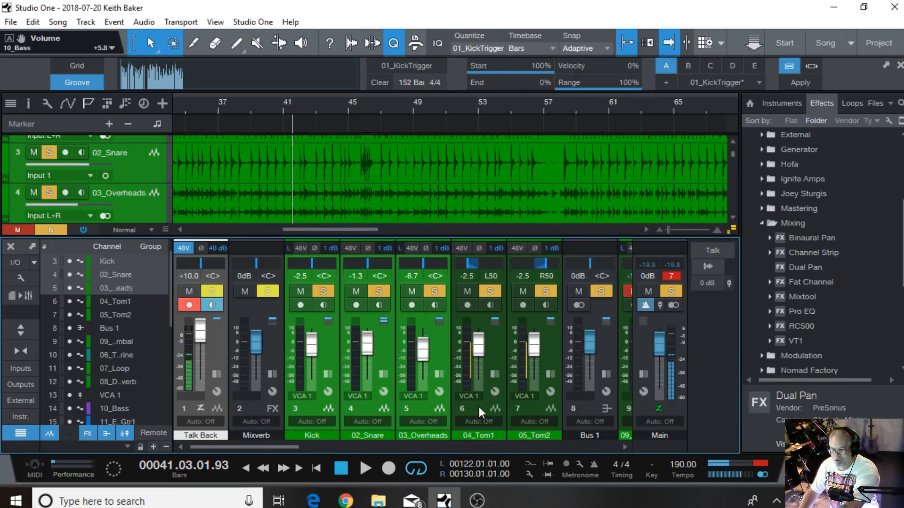
left_click(479, 407)
left_click(524, 407)
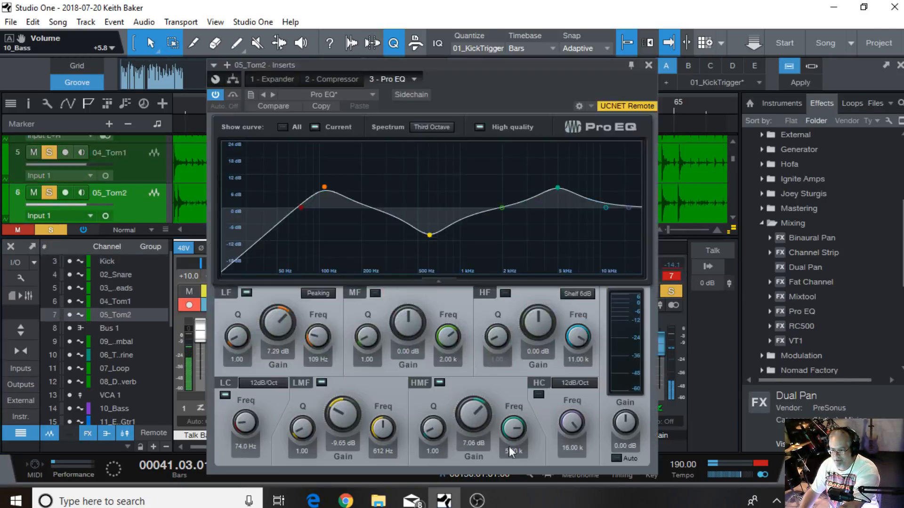
left_click(648, 65)
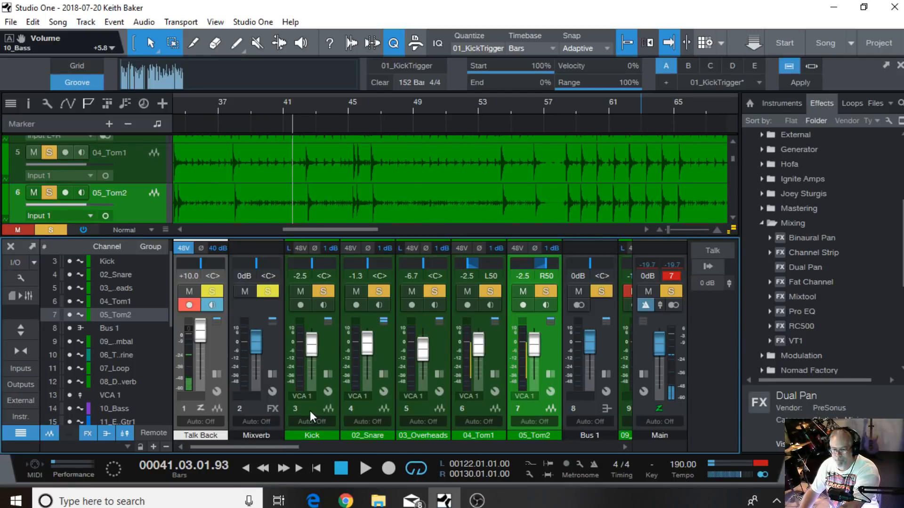
Add the Kick, 02_Snare, 03_Overheads and 04_Tom1 channels to the selection together with 05_Tom2
left_click(310, 411)
left_click(362, 406)
left_click(417, 411)
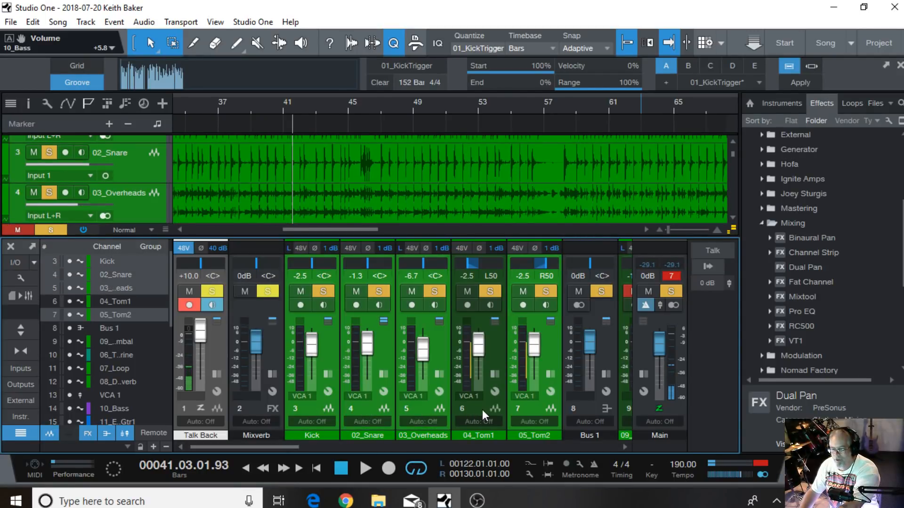
Add the 09 reverse cymbal, 06_Tambourine, 07_Loop, 08 drums reverb and 10_Bass channels to the selection, leaving out Bus 1 and VCA 1
left_click_drag(254, 444, 326, 445)
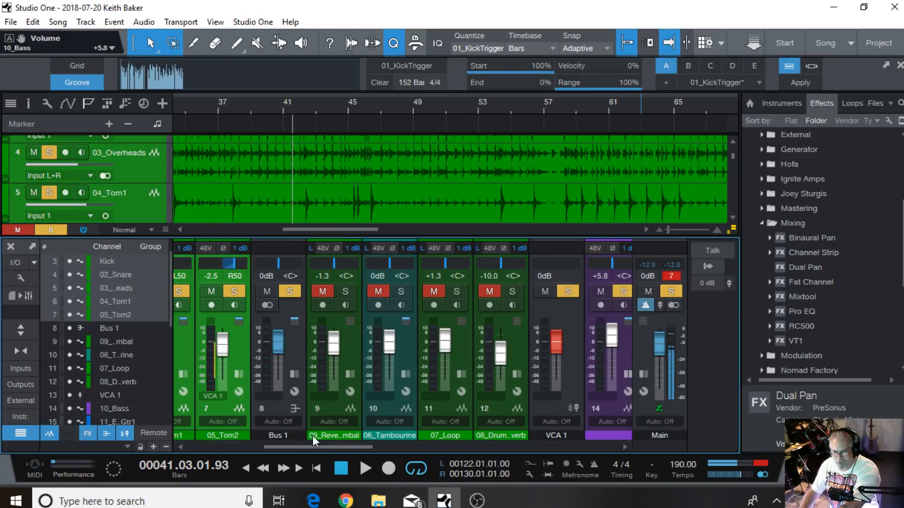
left_click(339, 405, "ctrl")
left_click(385, 406, "ctrl")
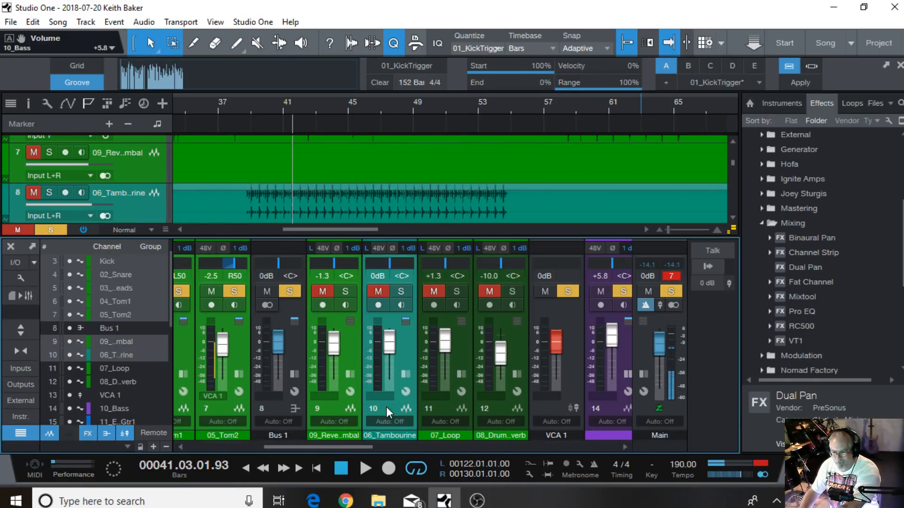
left_click(440, 408, "ctrl")
left_click(498, 405, "ctrl")
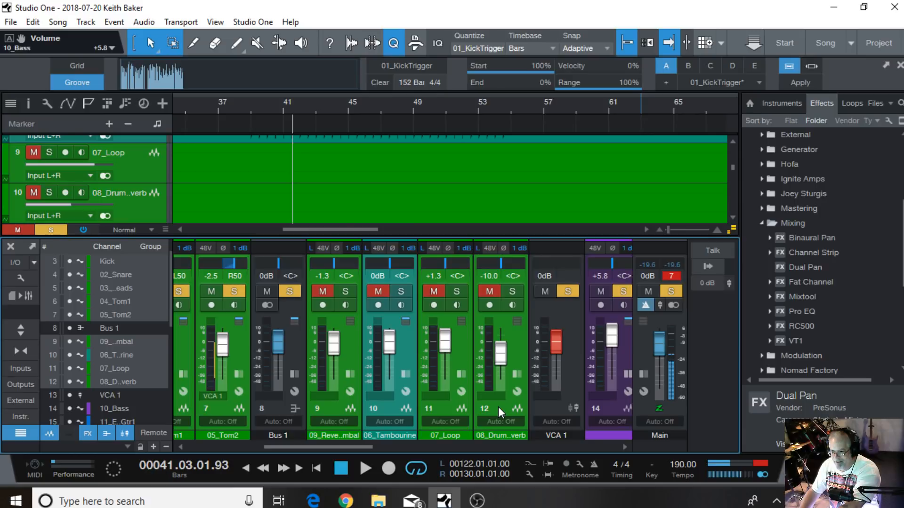
left_click_drag(358, 445, 384, 446)
left_click(498, 411, "ctrl")
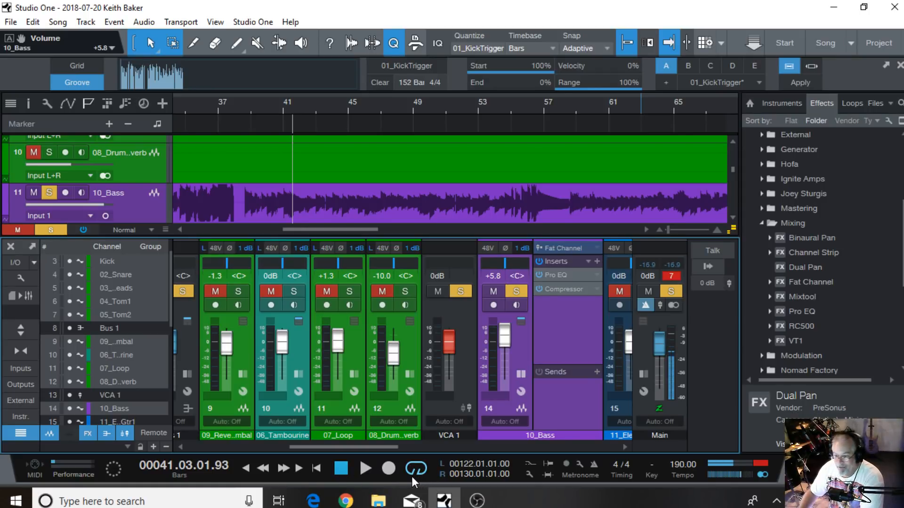
Start playback and lower the levels of all selected channels together until 10_Bass is at -1.3 dB
left_click(363, 468)
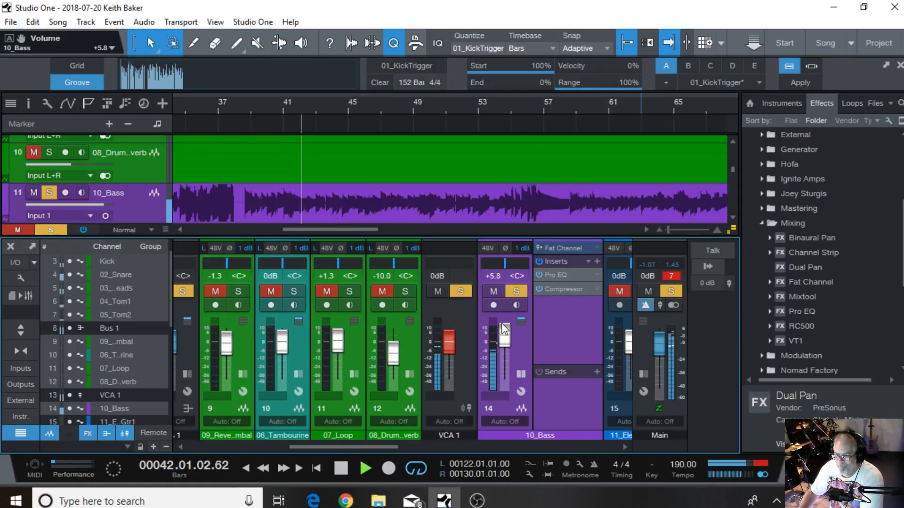
left_click_drag(505, 326, 506, 330)
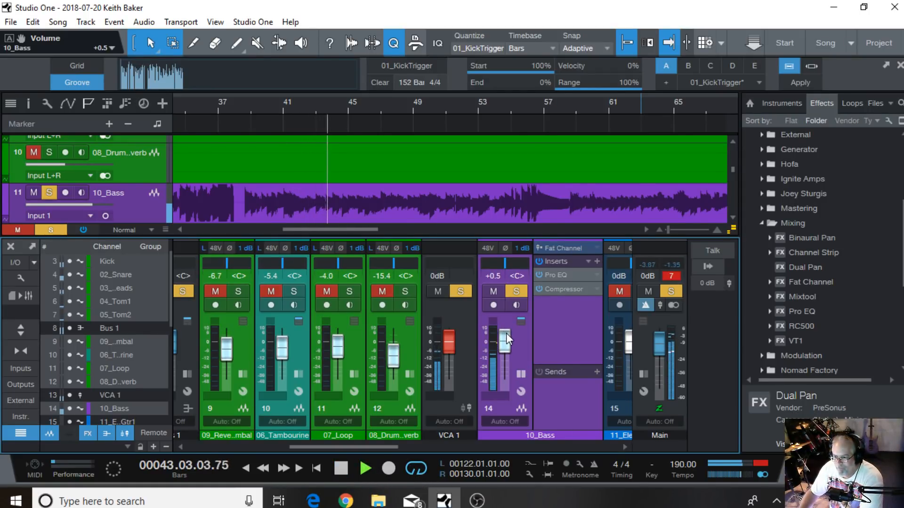
left_click_drag(506, 332, 504, 335)
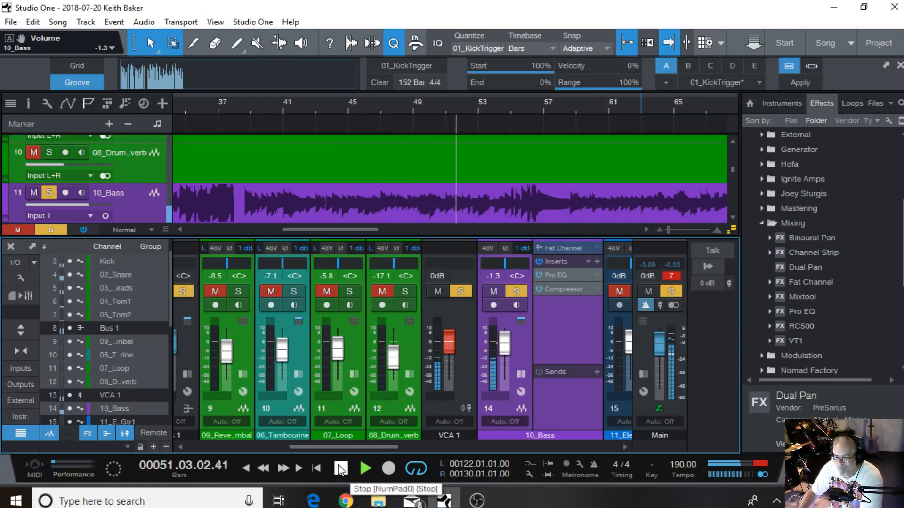
Check the lowered channels during playback, reset the Main channel's clip indicator and stop playback
left_click_drag(381, 448, 276, 445)
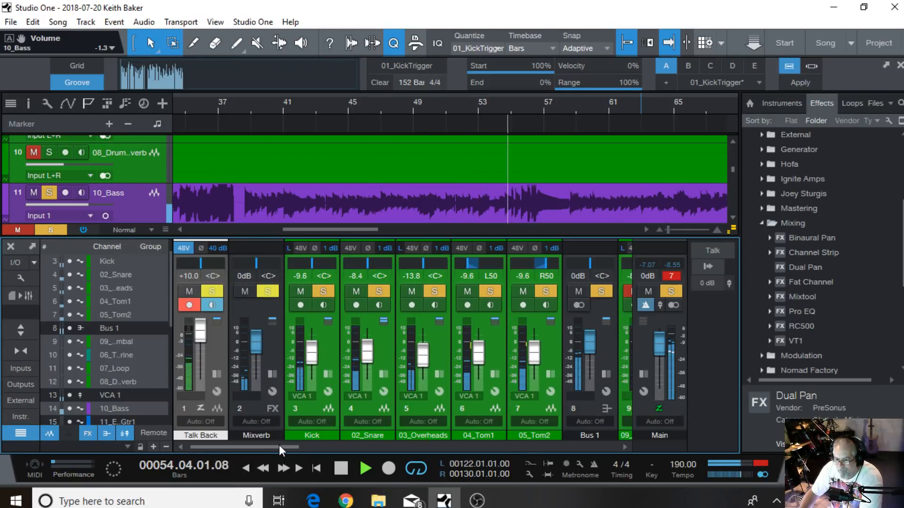
left_click_drag(280, 445, 342, 445)
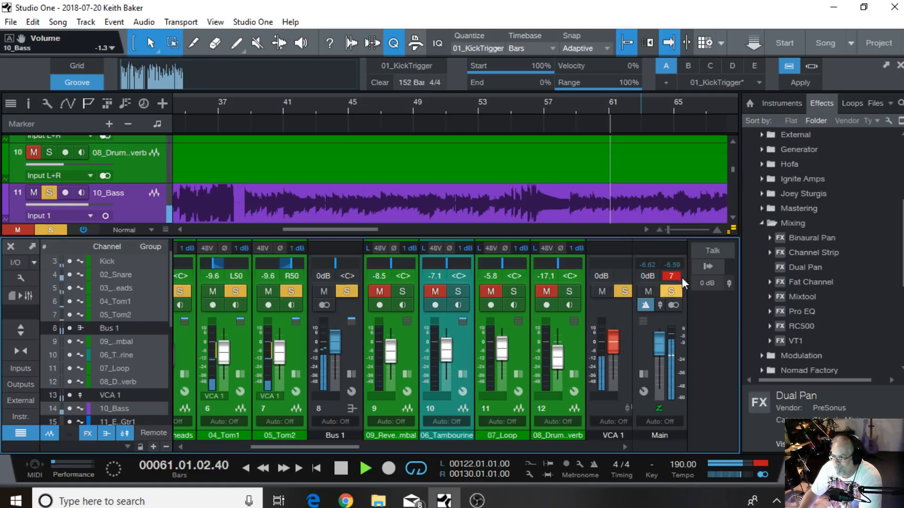
left_click(669, 276)
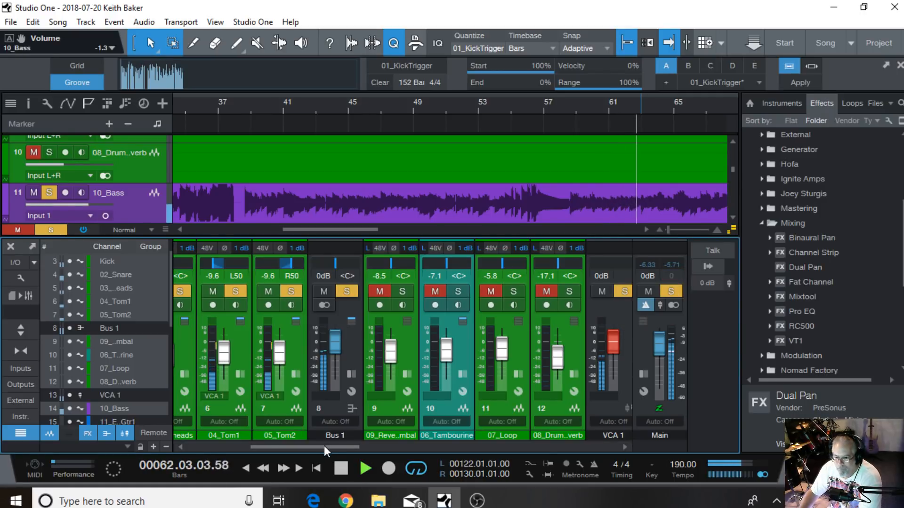
left_click_drag(324, 445, 413, 439)
left_click(341, 469)
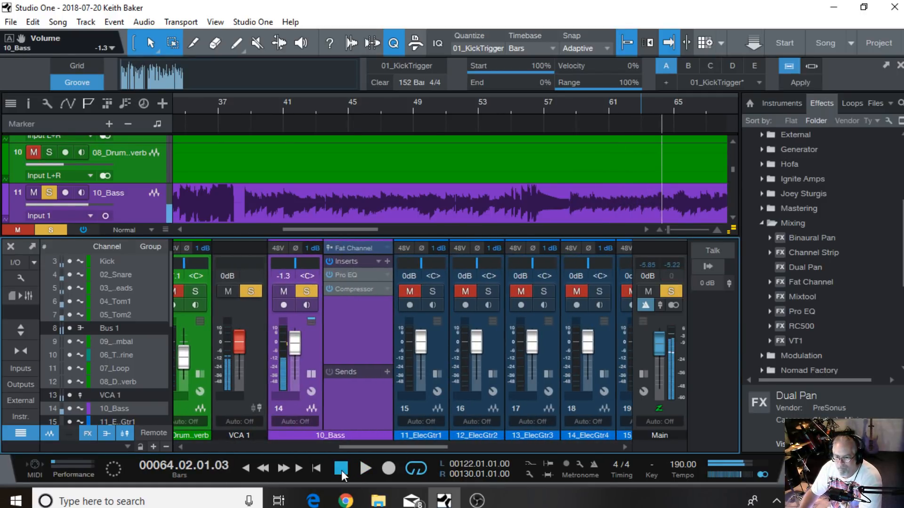
Turn off the solo on VCA 1 and select the 11_ElecGtr1 channel
left_click(250, 291)
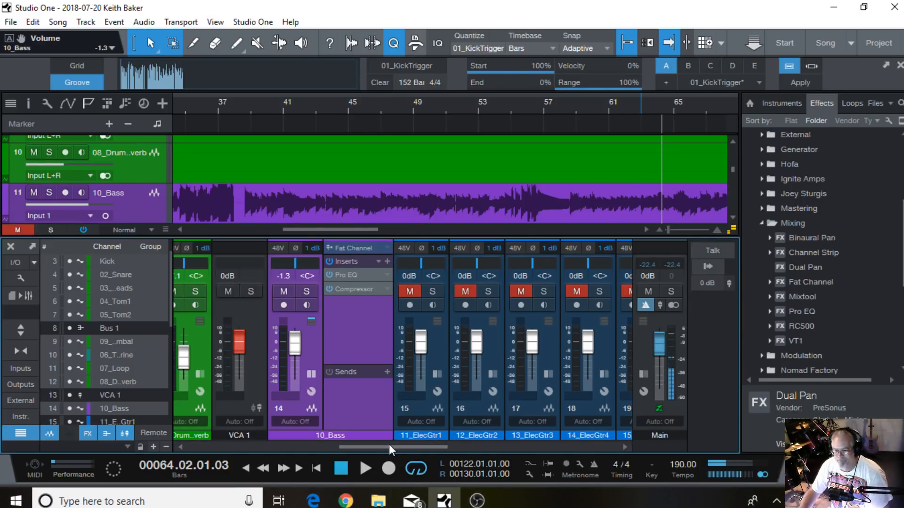
left_click_drag(389, 445, 434, 450)
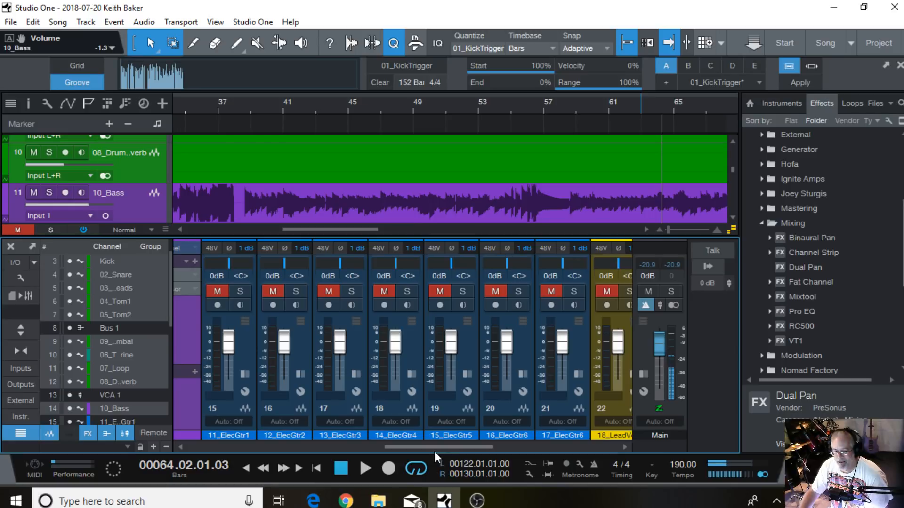
left_click(231, 409)
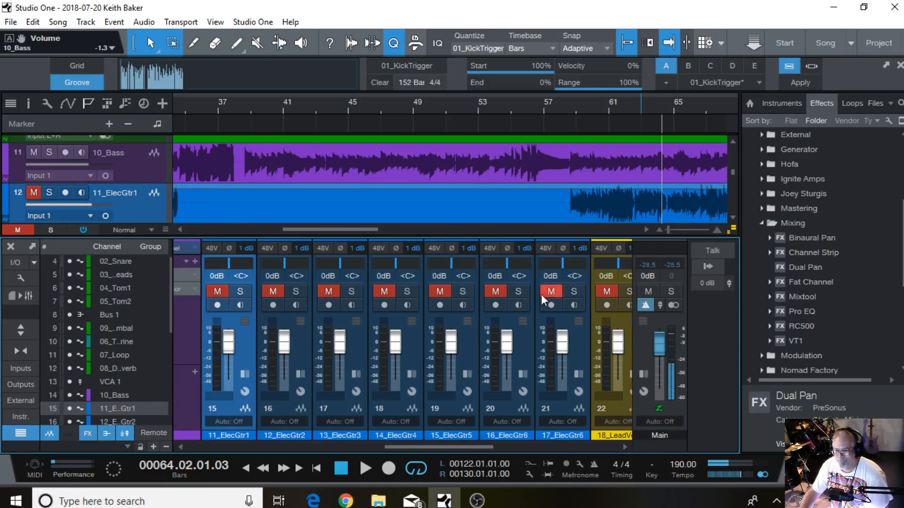
Fit the timeline to the song's contents and audition 11_ElecGtr1 soloed from bar 19, stopping after a few bars
right_click(380, 103)
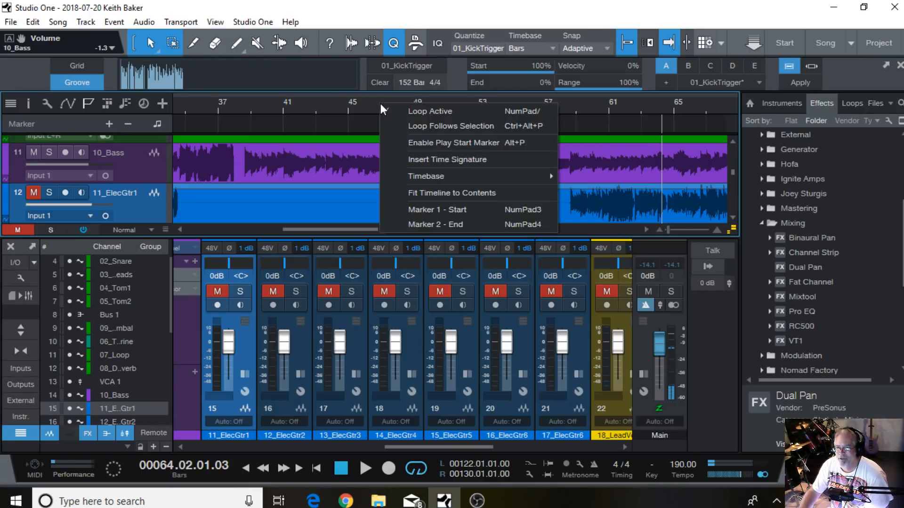
left_click(441, 195)
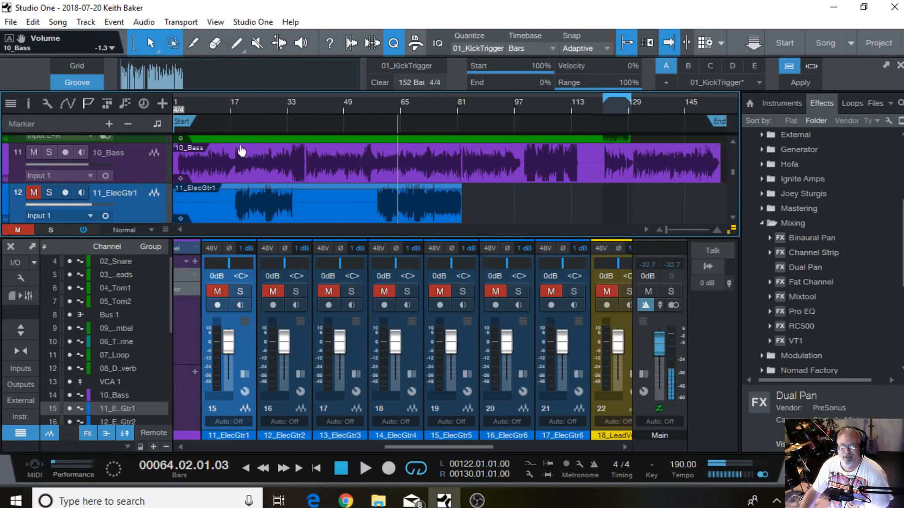
left_click(235, 103)
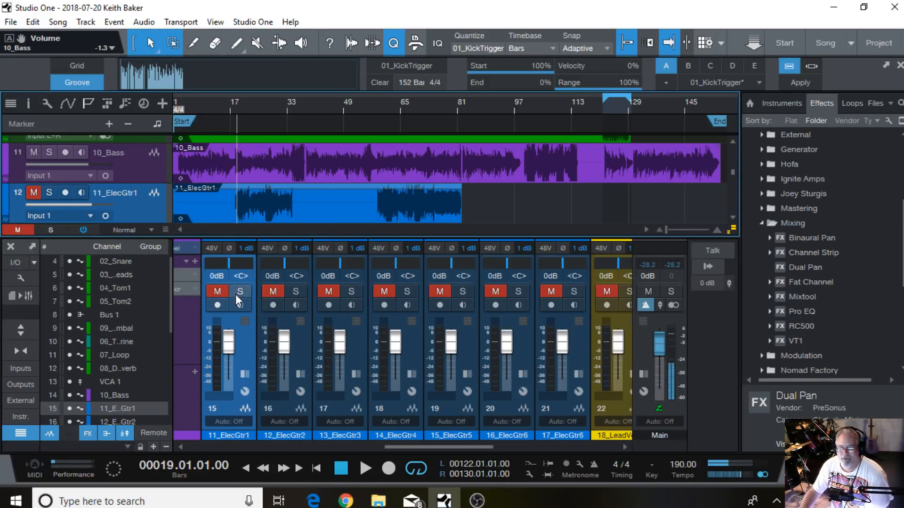
left_click(238, 293)
left_click(365, 469)
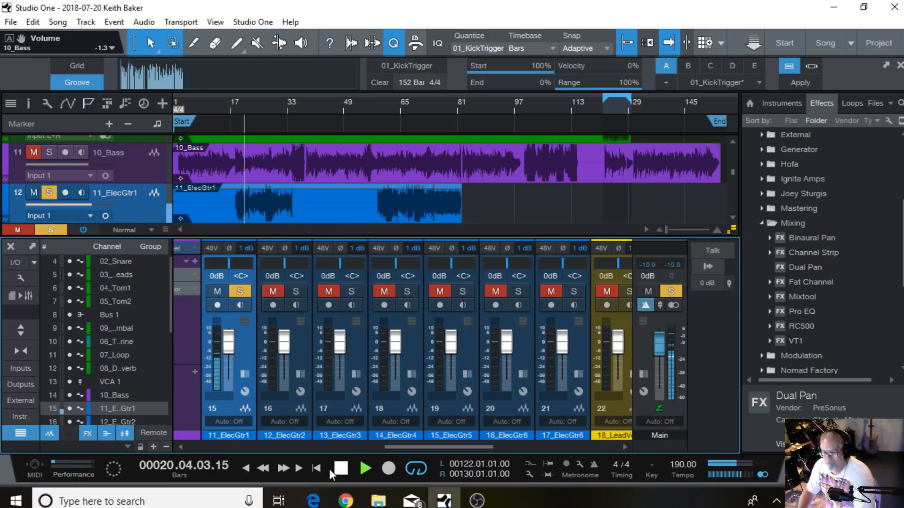
left_click(342, 469)
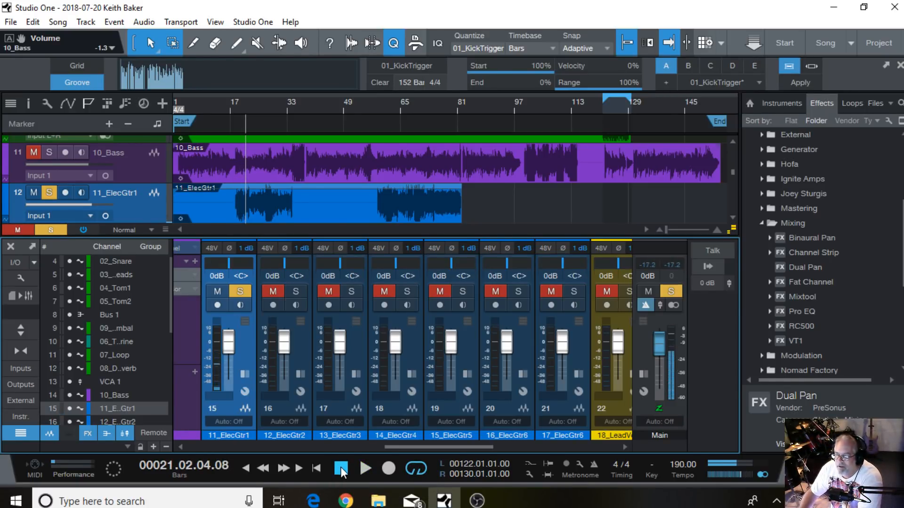
Solo 12_ElecGtr2 together with 11_ElecGtr1 and listen to both guitars briefly before stopping playback
scroll(570, 154, "down", 2)
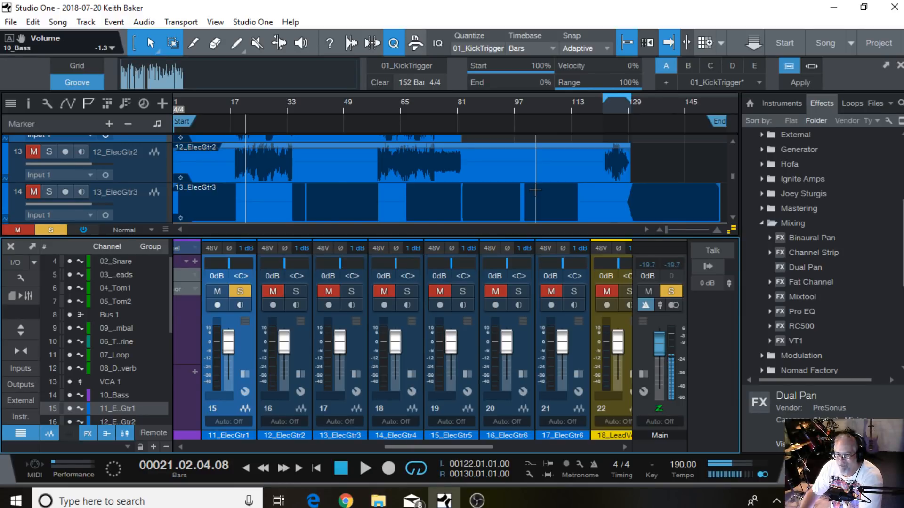
scroll(535, 190, "up", 2)
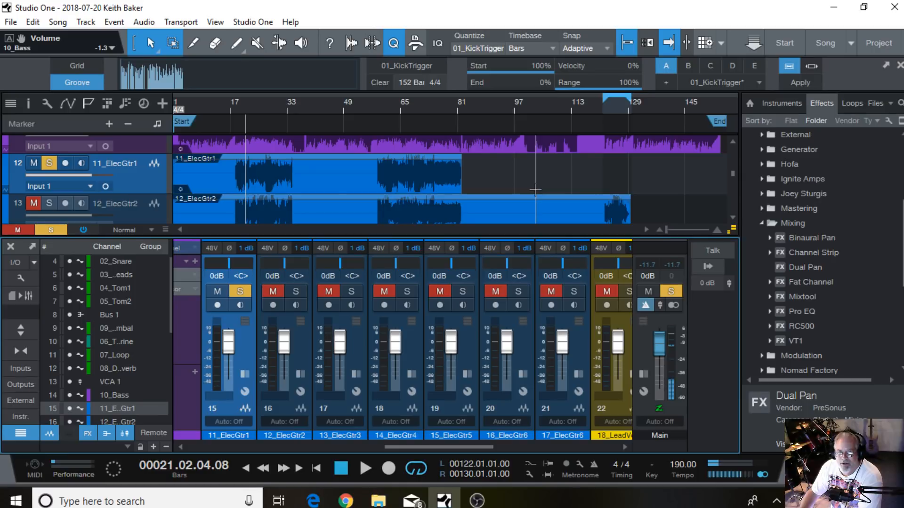
left_click(49, 203)
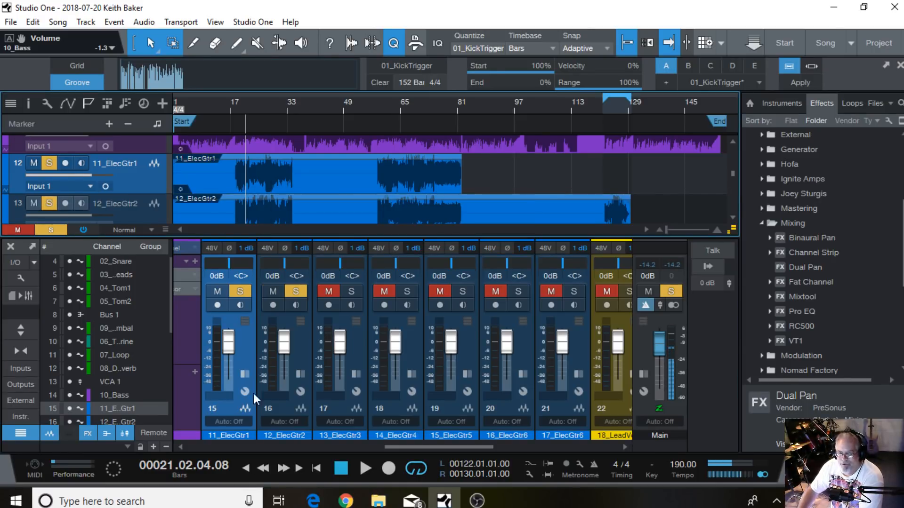
left_click(362, 467)
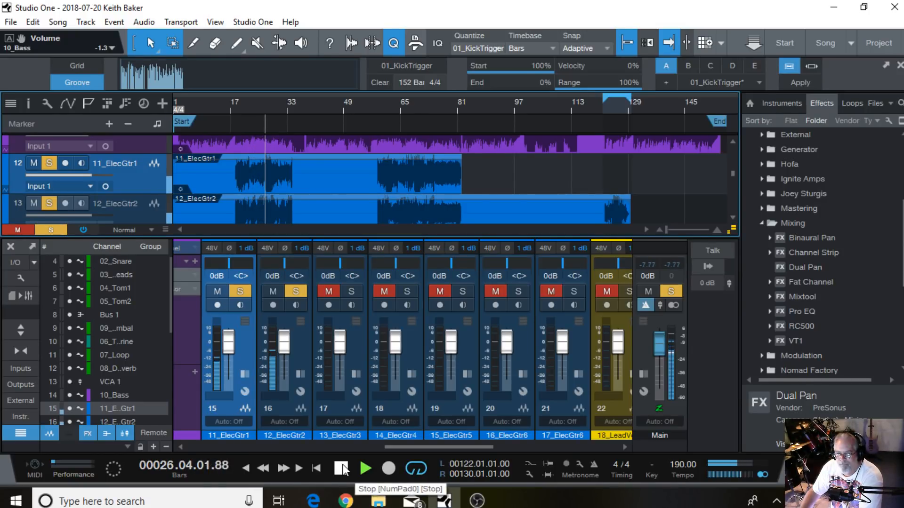
left_click(342, 468)
Add 12_ElecGtr2 to the selection with 11_ElecGtr1 and collapse the inserts and sends of the 10_Bass channel
left_click_drag(414, 445, 388, 445)
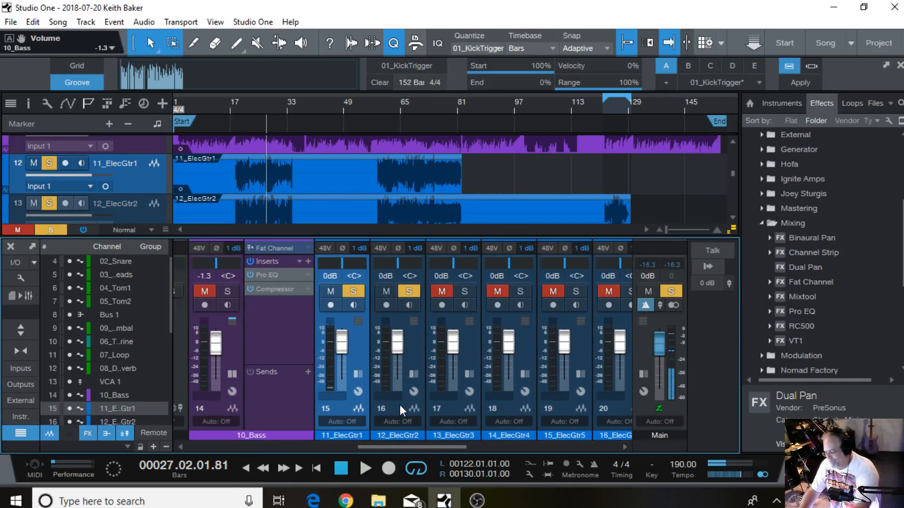
left_click(399, 405, "ctrl")
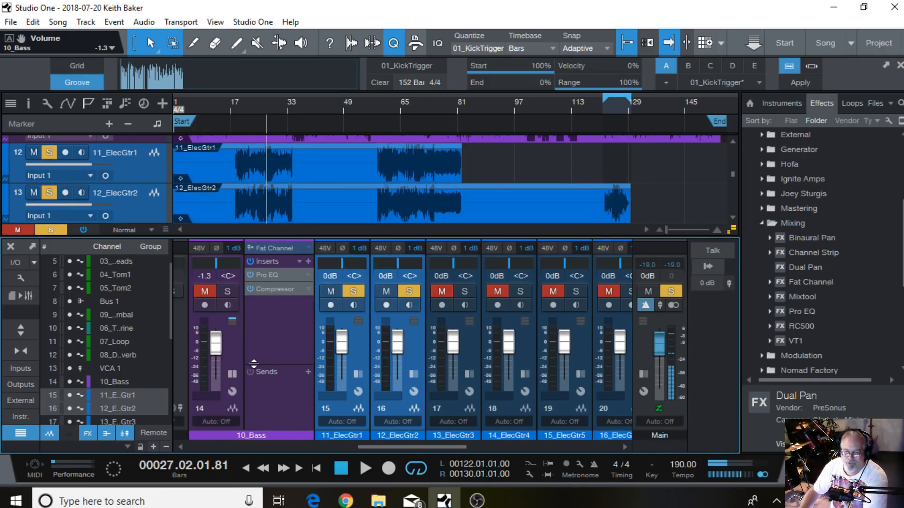
left_click(232, 374)
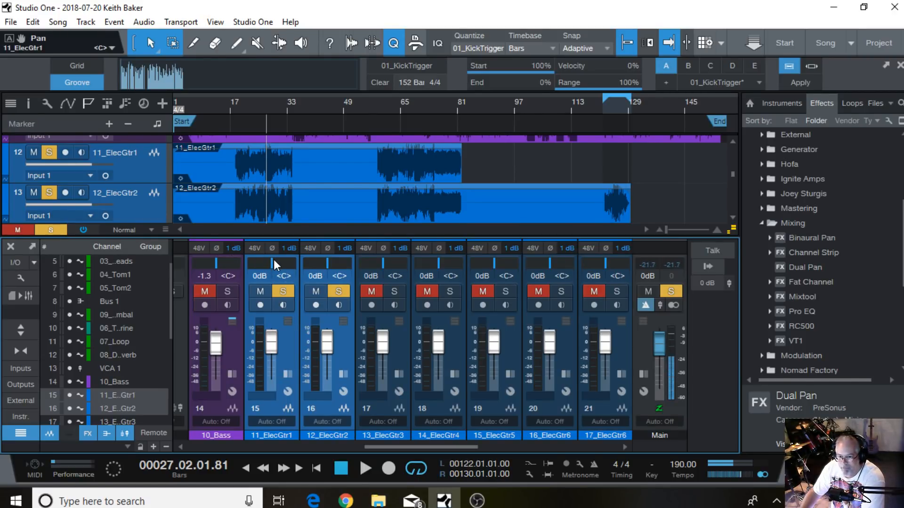
Pan 11_ElecGtr1 hard left and 12_ElecGtr2 hard right, and expand the inserts and sends of both channels
left_click_drag(273, 261, 212, 251)
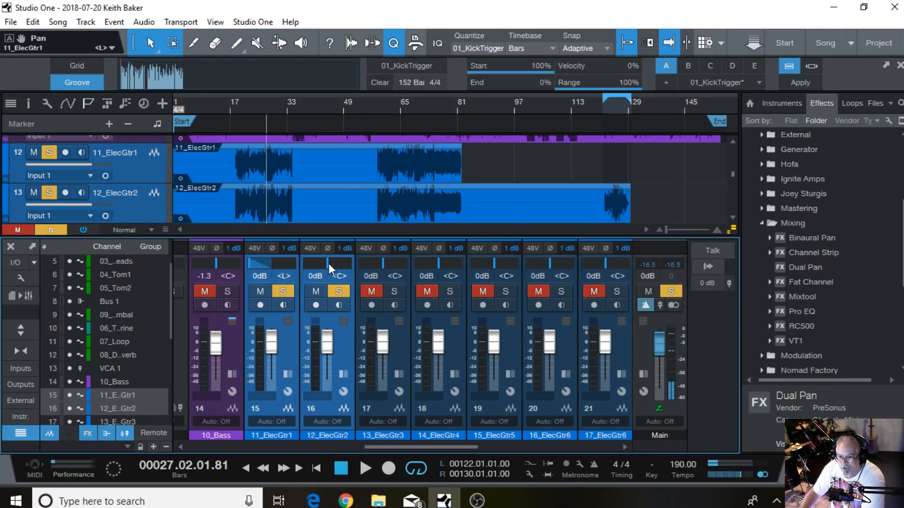
left_click_drag(326, 264, 426, 260)
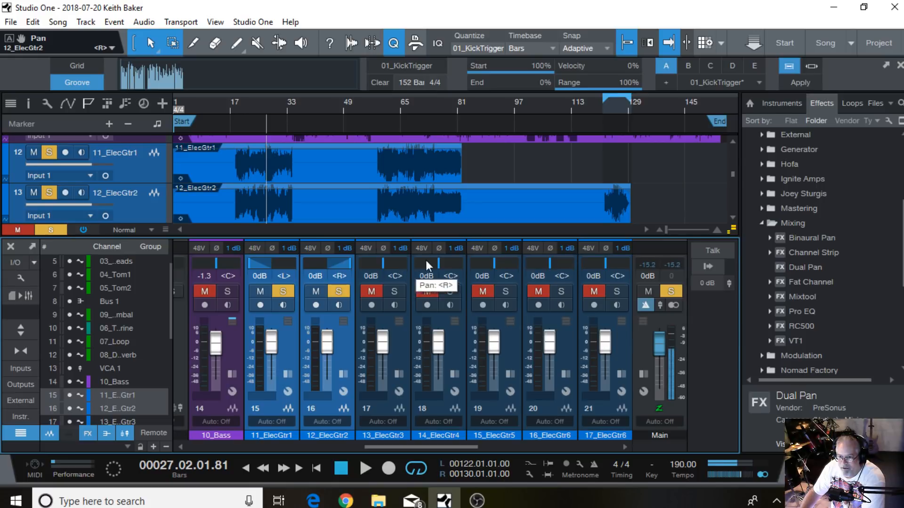
left_click(287, 372)
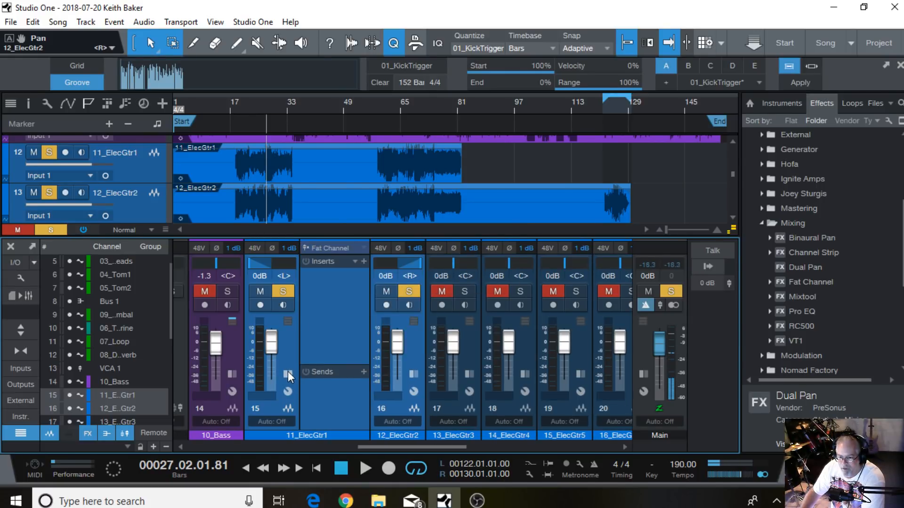
left_click(413, 374)
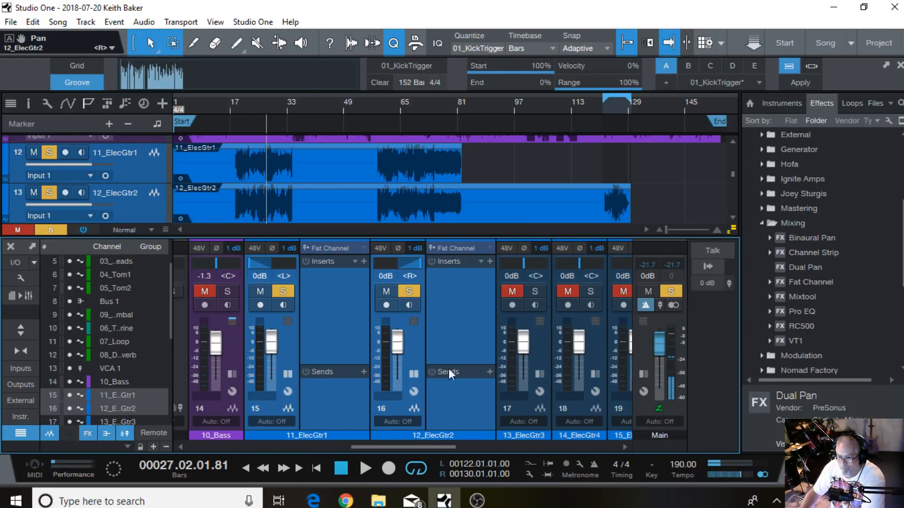
Clear the solos on both guitar channels, select 11_ElecGtr1 alone with record arming off, and solo only that channel
left_click(408, 292)
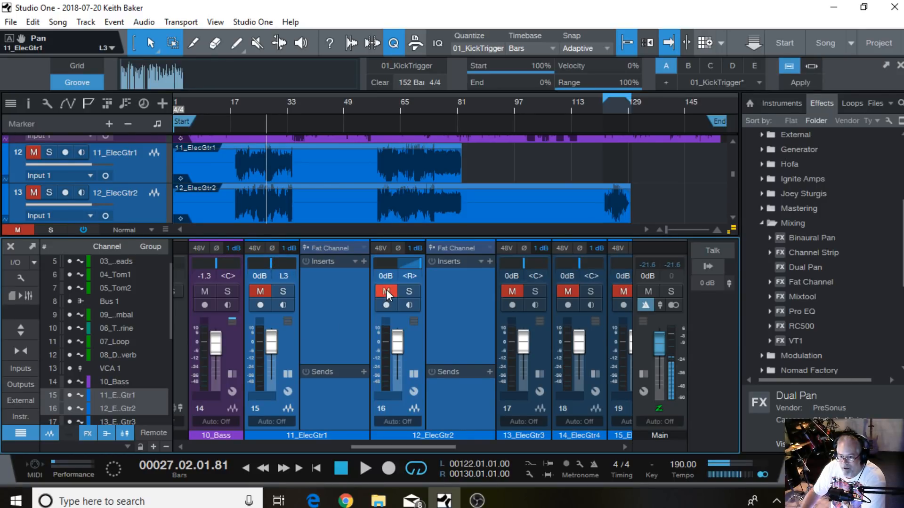
left_click(281, 395)
left_click(260, 306)
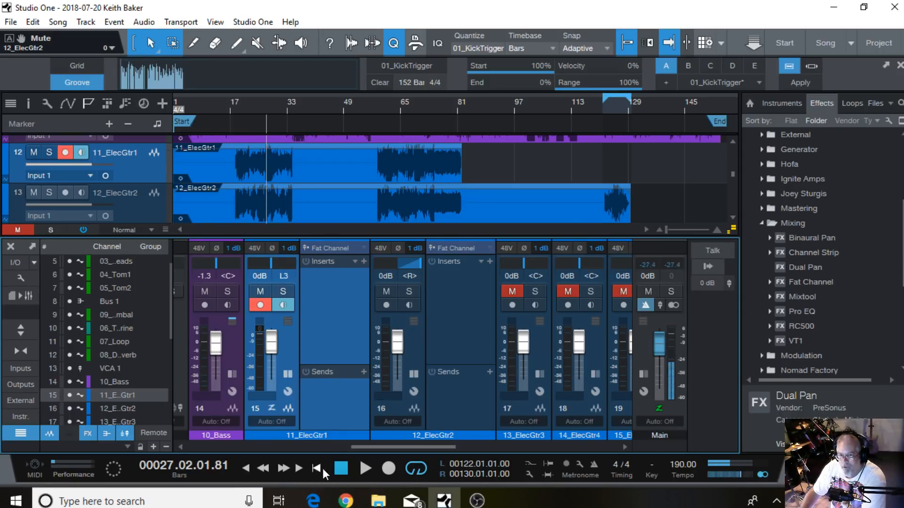
left_click(259, 306)
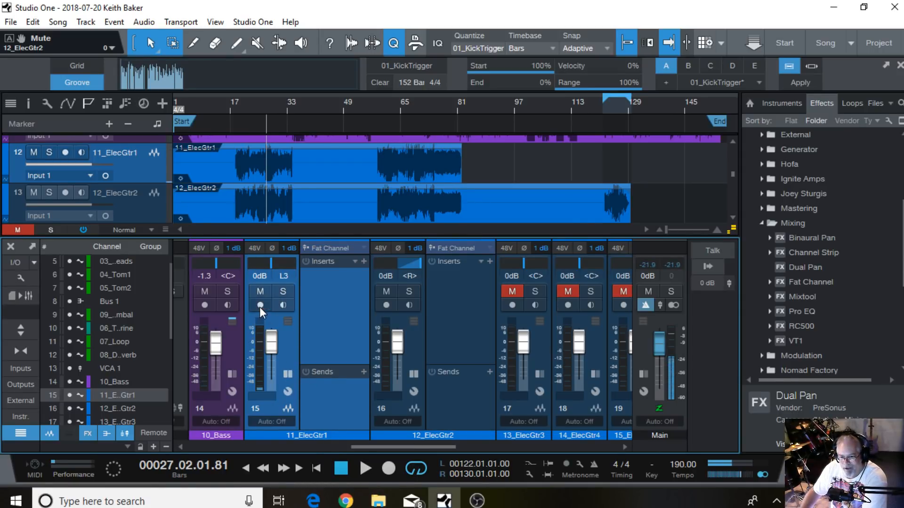
left_click(282, 292)
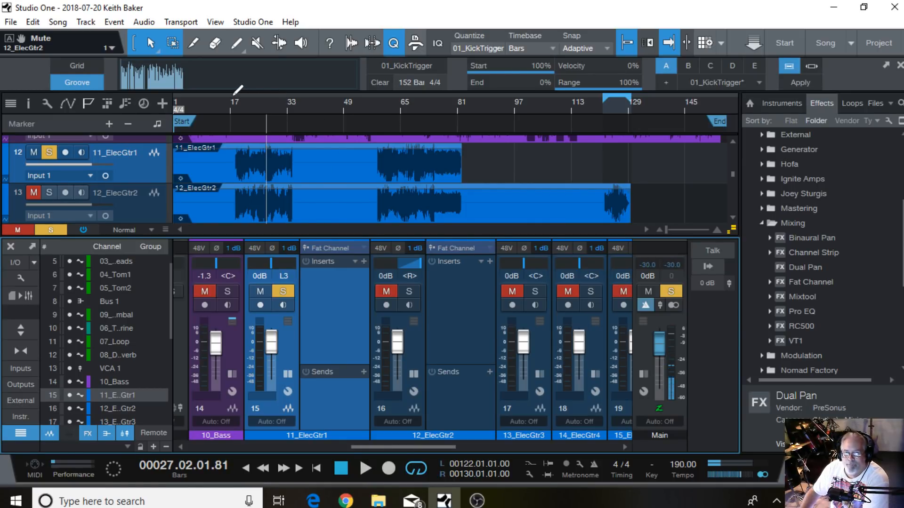
Set the loop range around the first guitar section, from bar 18 to bar 35, and start playback
left_click_drag(231, 101, 303, 111)
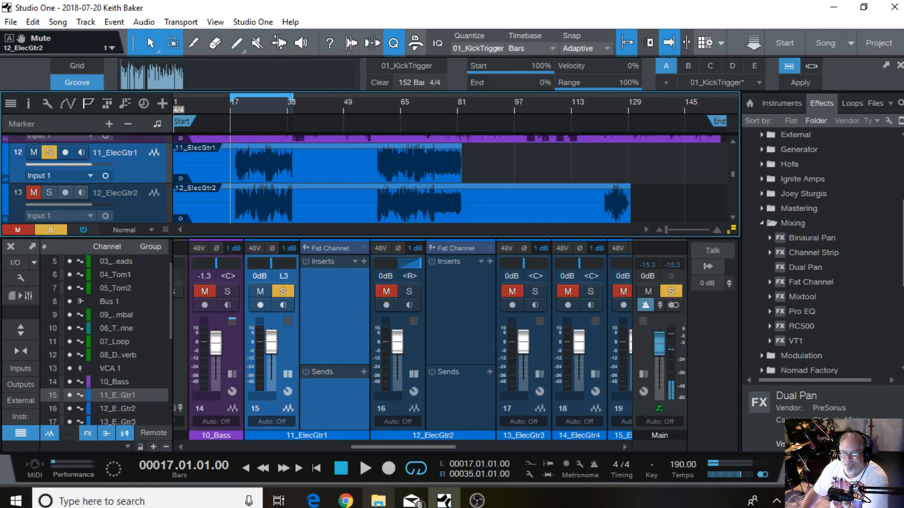
left_click(366, 468)
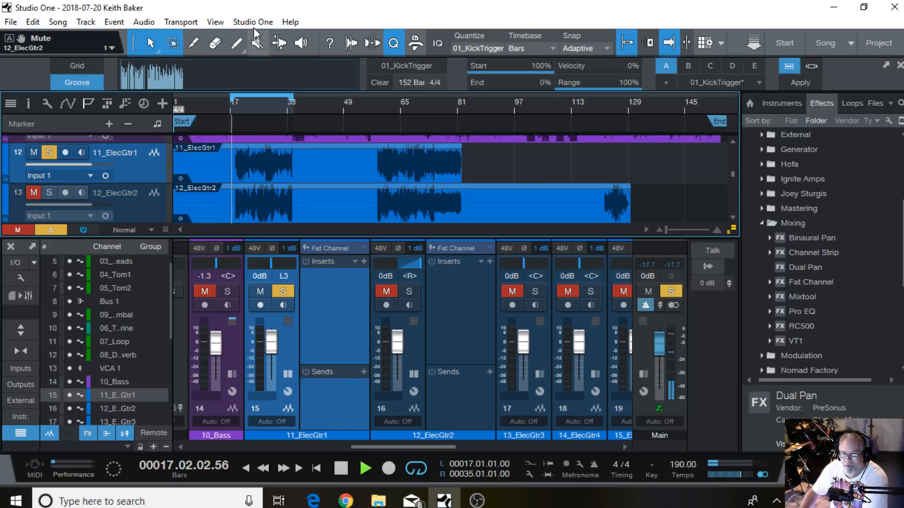
left_click_drag(230, 99, 234, 99)
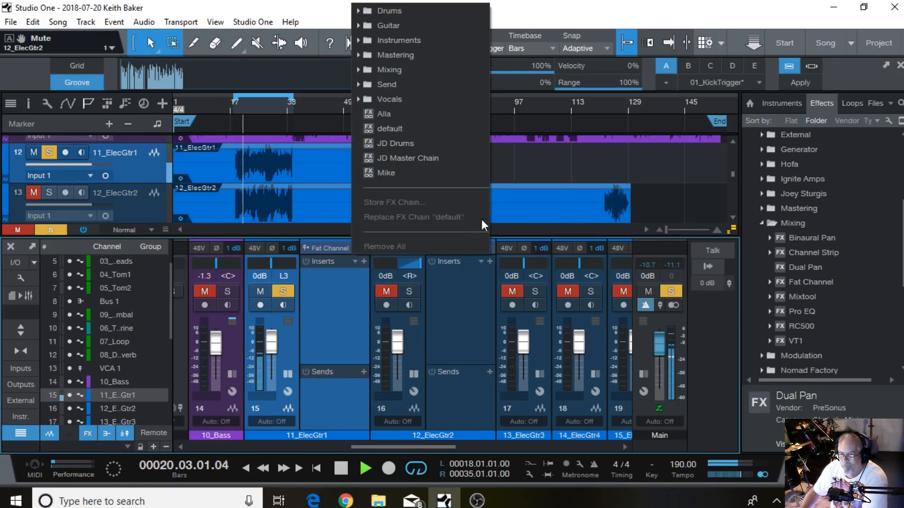
Load a preset FX chain from the Guitar category, with Compressor and Pro EQ, into the inserts of 11_ElecGtr1
left_click(414, 14)
left_click(414, 13)
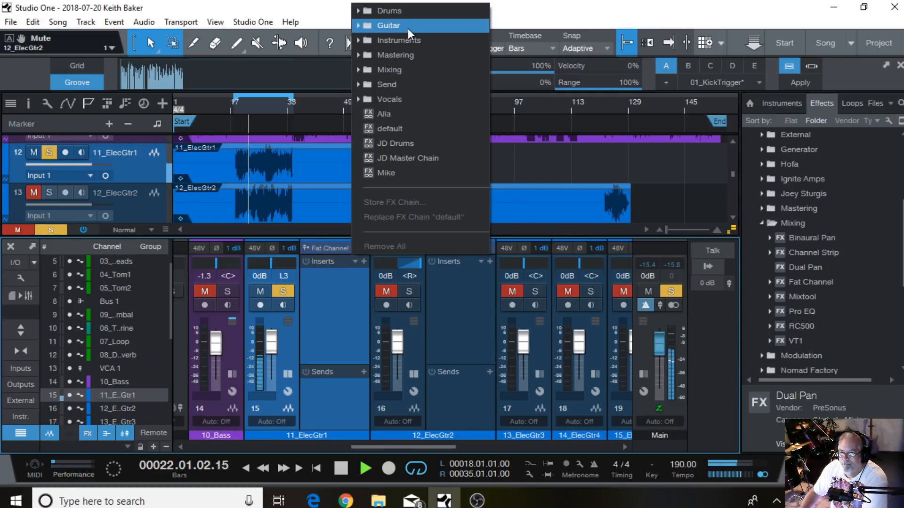
left_click(408, 28)
left_click(404, 38)
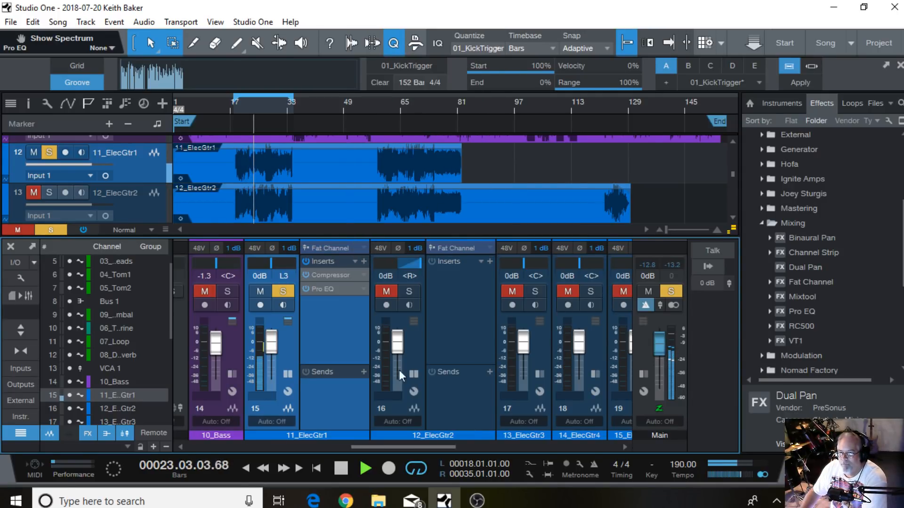
Load the default preset in the 11_ElecGtr1 Compressor, and set its ratio to 3.3:1, knee to 6.90 dB and threshold to -18.84 dB
left_click(329, 275)
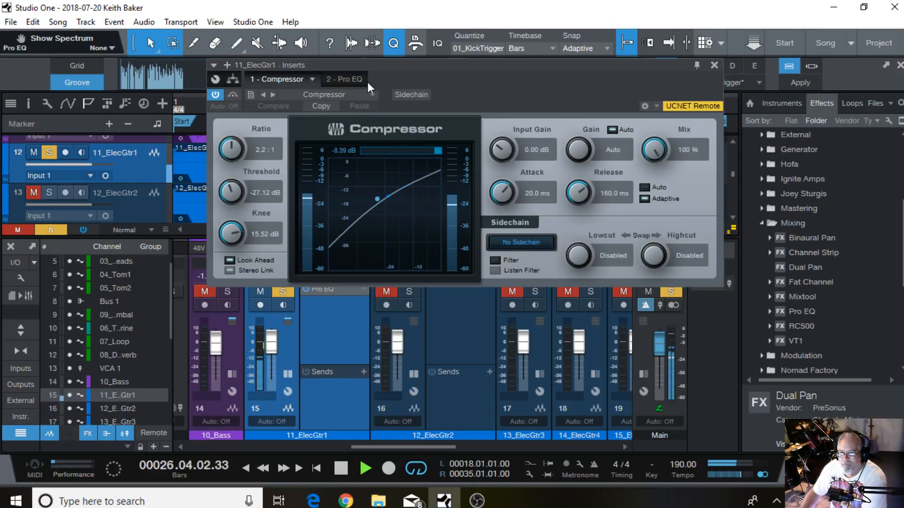
left_click(365, 94)
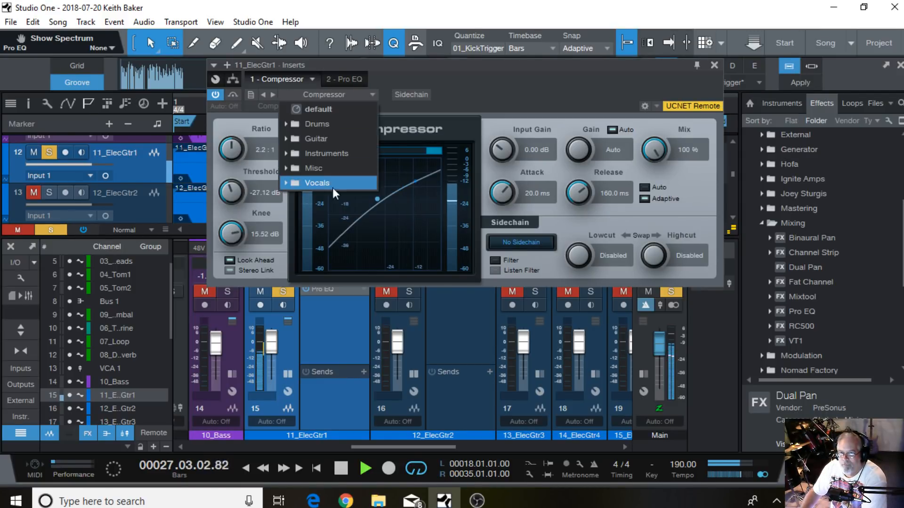
left_click(320, 109)
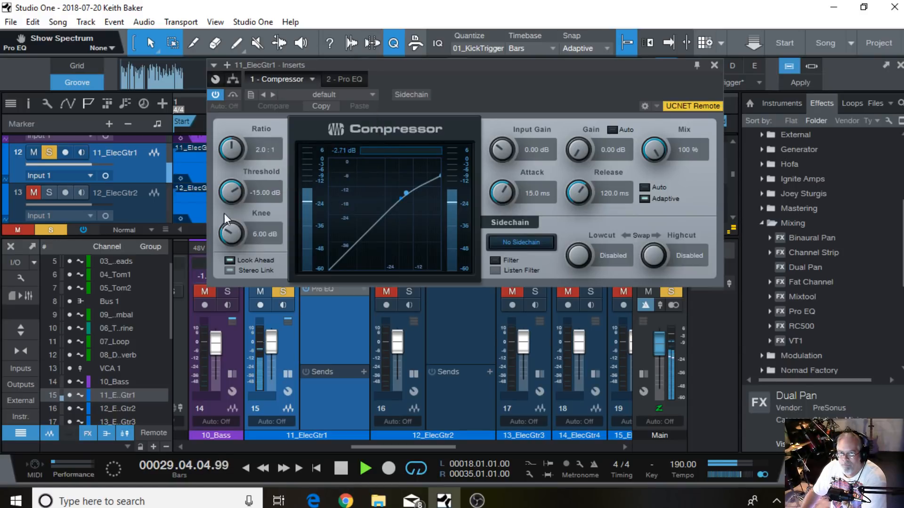
left_click_drag(227, 152, 226, 144)
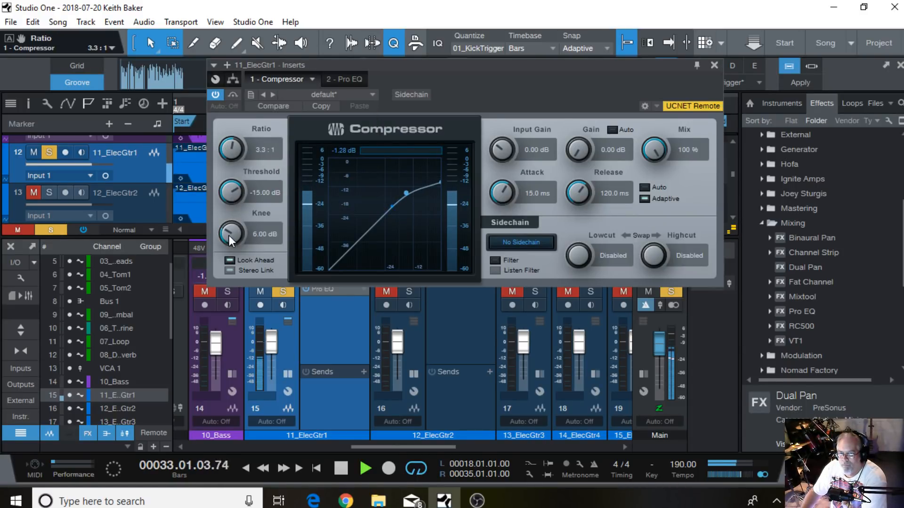
left_click_drag(228, 235, 228, 229)
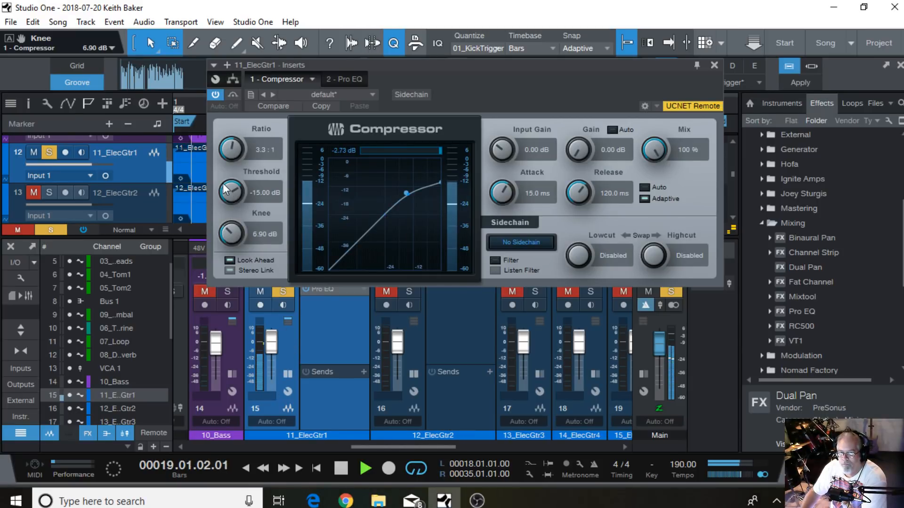
left_click_drag(224, 188, 221, 195)
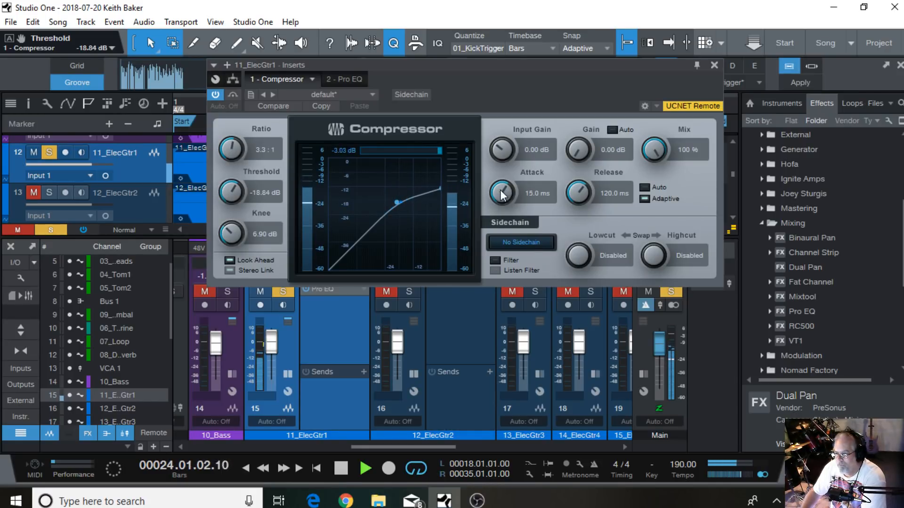
Set the compressor's attack to 0.16 ms and its release to 256.9 ms, and close its window
left_click_drag(497, 192, 494, 205)
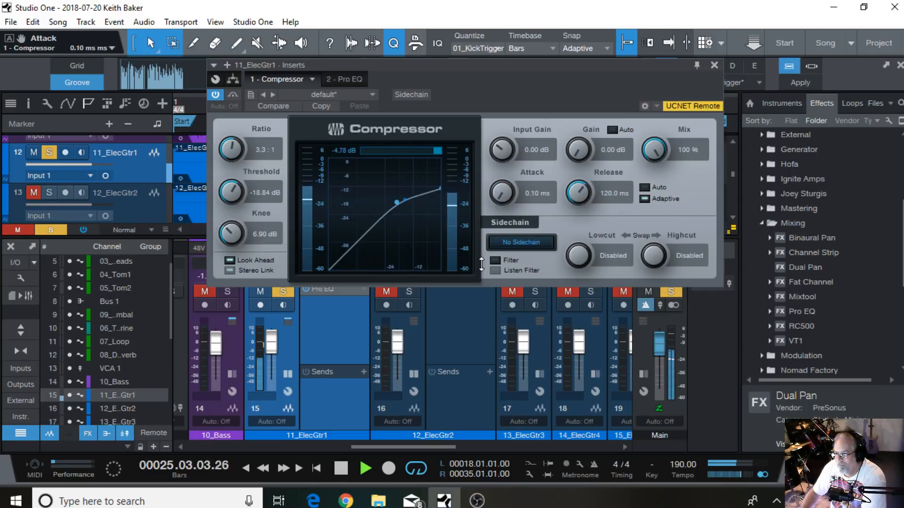
left_click_drag(493, 201, 502, 193)
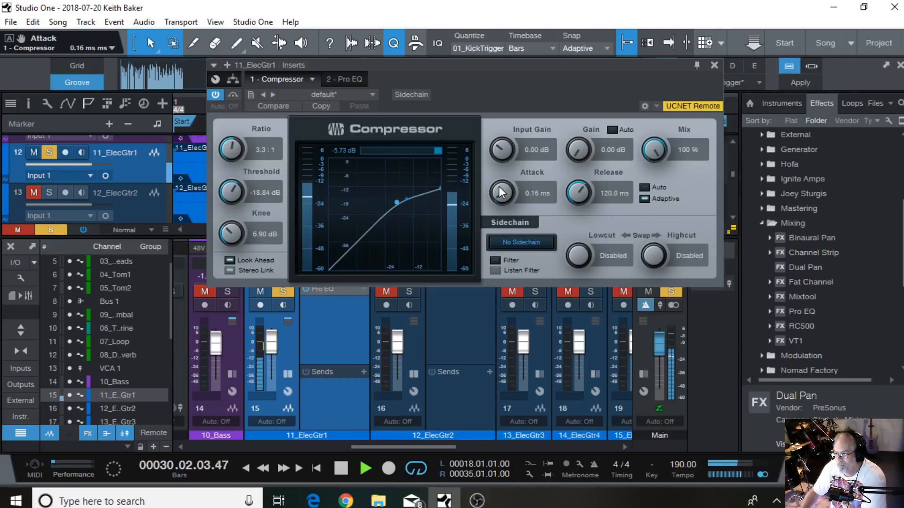
scroll(572, 193, "up", 3)
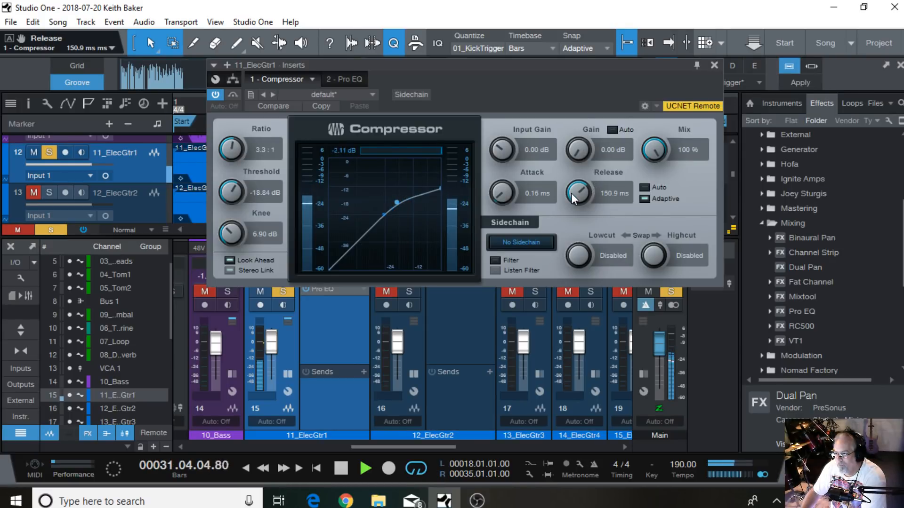
scroll(570, 193, "up", 2)
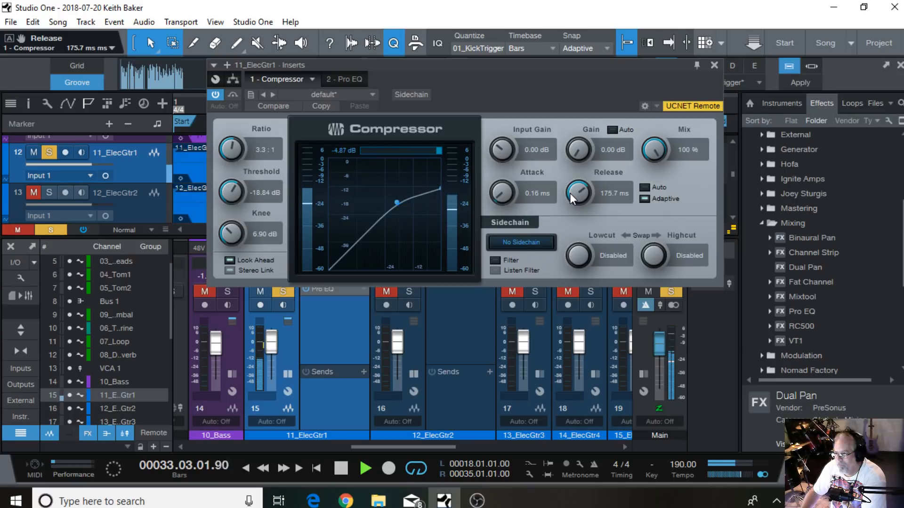
scroll(569, 193, "up", 2)
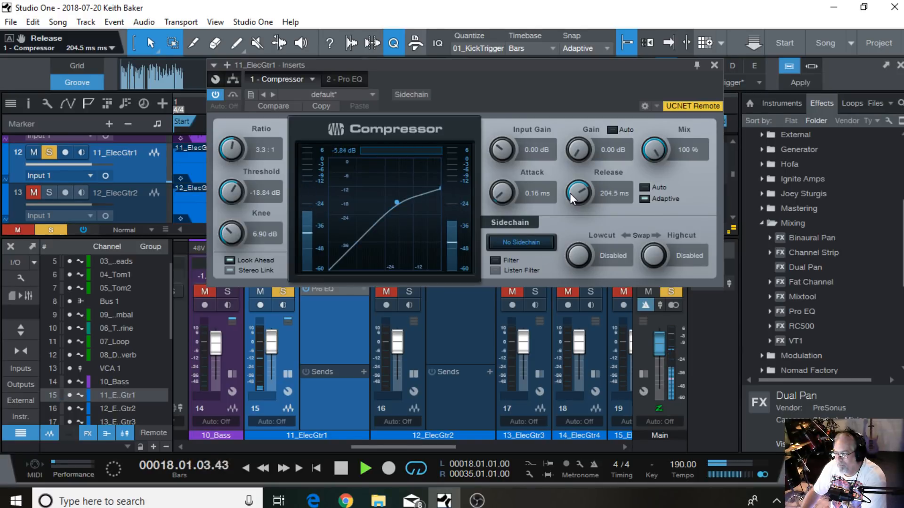
scroll(570, 194, "up", 3)
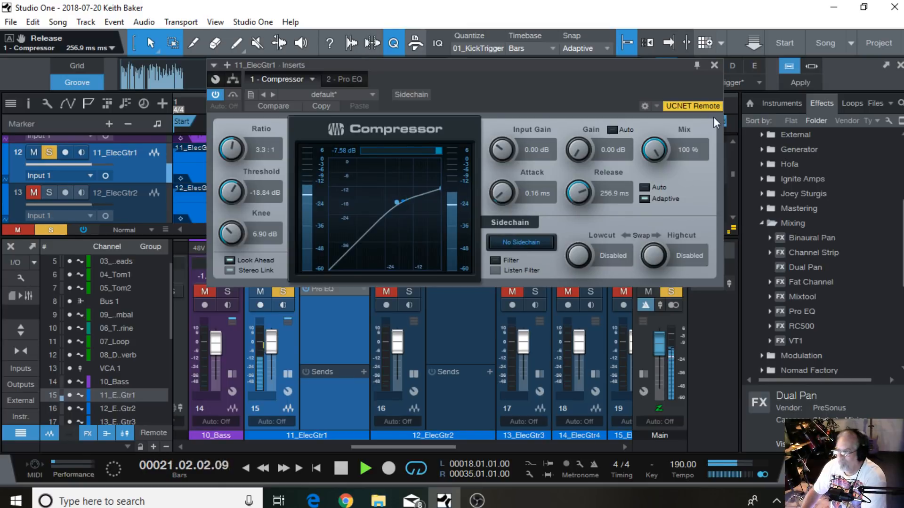
left_click(714, 65)
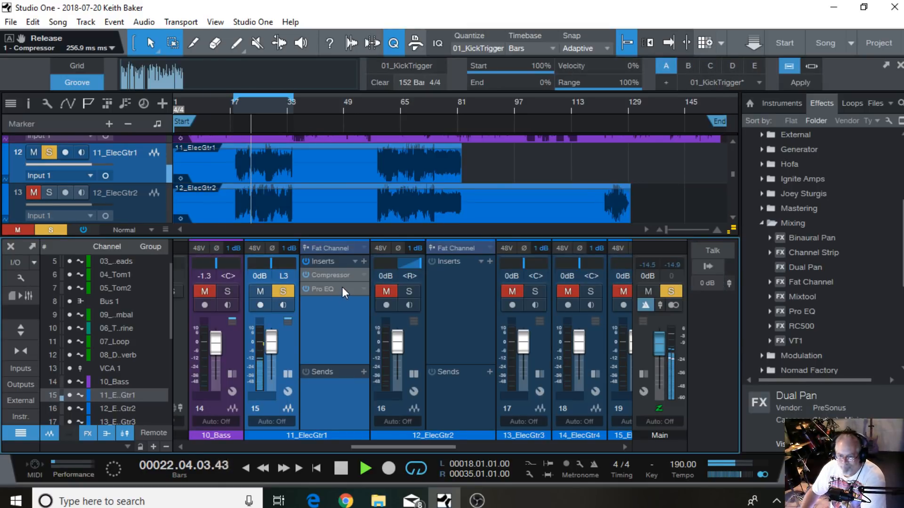
Load the default preset in the 11_ElecGtr1 Pro EQ, with a low cut at 94.3 Hz and a 5.18 dB LF boost at 151 Hz
left_click(329, 289)
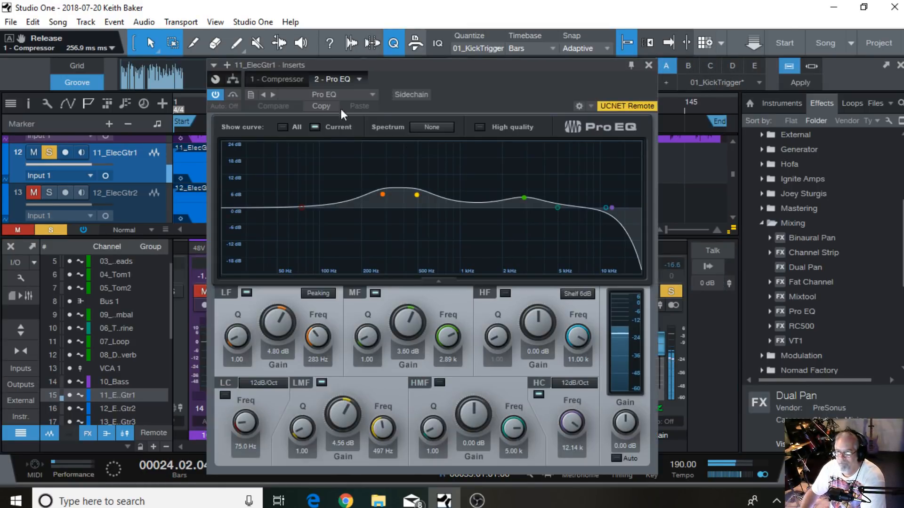
left_click(371, 93)
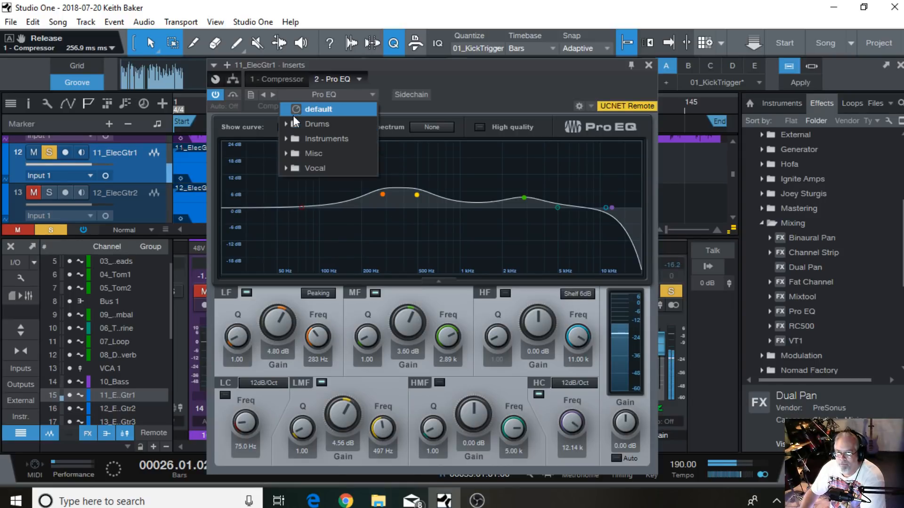
left_click(315, 109)
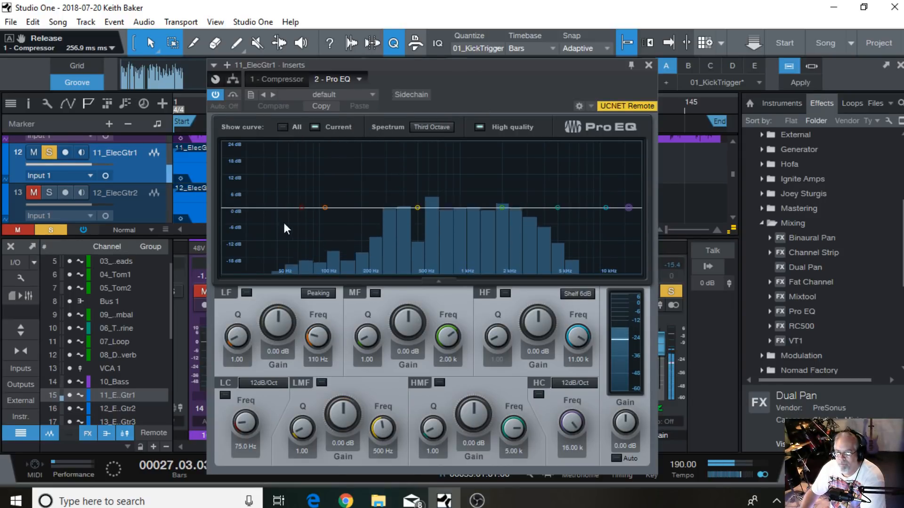
mouse_move(301, 208)
left_mouse_down()
mouse_move(340, 206)
mouse_move(307, 208)
mouse_move(357, 191)
mouse_move(315, 208)
left_mouse_up()
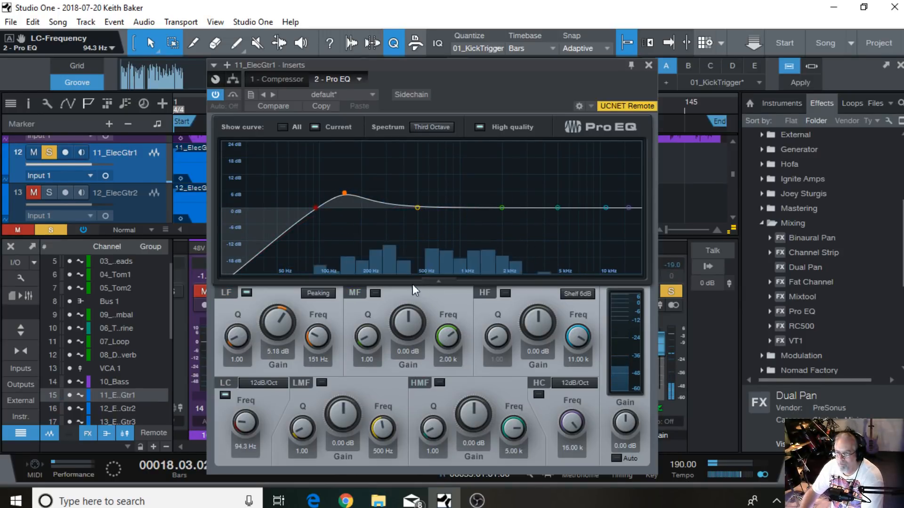
Set the LMF band to -4.24 dB at 592 Hz and the HMF band to 2.35 dB at 5 kHz, and close the equalizer
left_click_drag(418, 208, 428, 219)
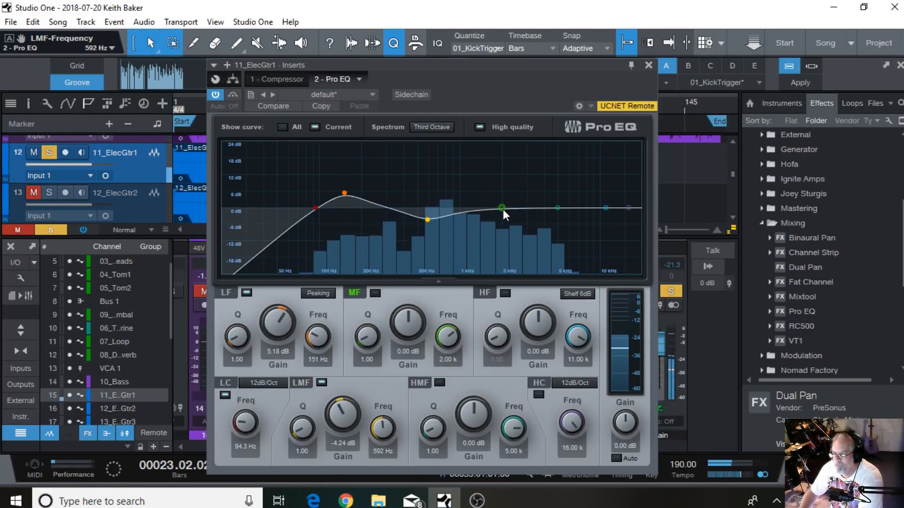
left_click_drag(559, 209, 558, 200)
left_click_drag(558, 200, 558, 202)
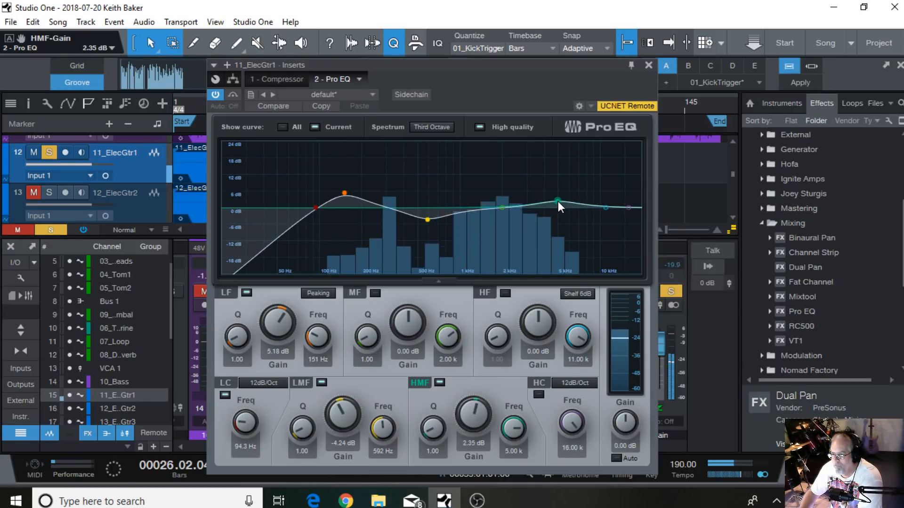
left_click(649, 66)
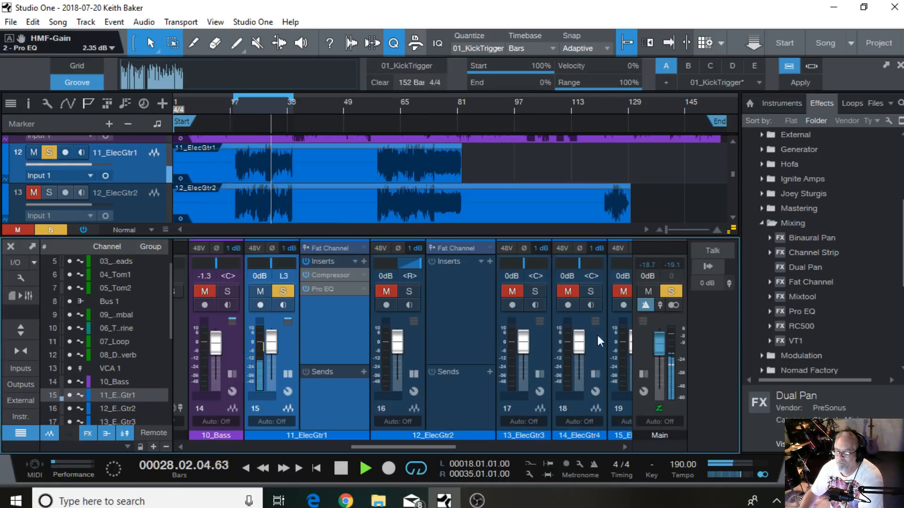
Stop playback and add OldSkoolVerb from the Voxengo effects folder as a send on 11_ElecGtr1
left_click(341, 468)
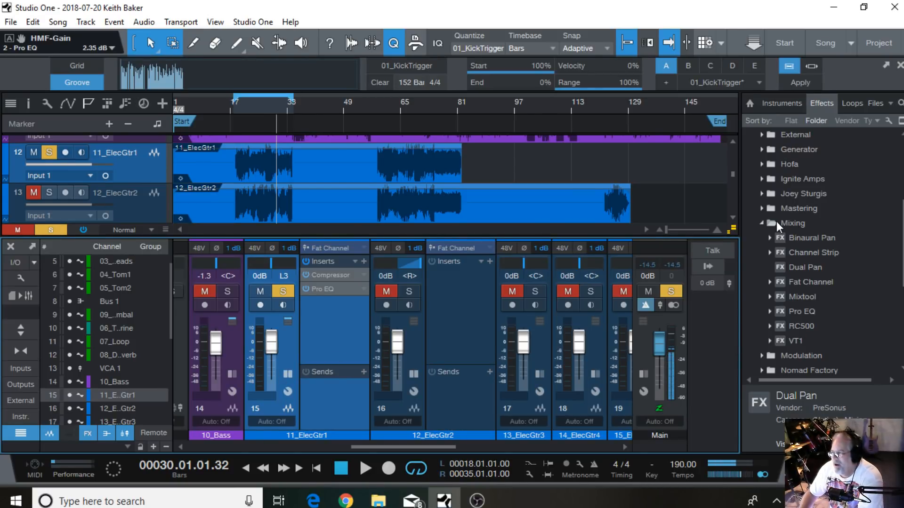
left_click(762, 223)
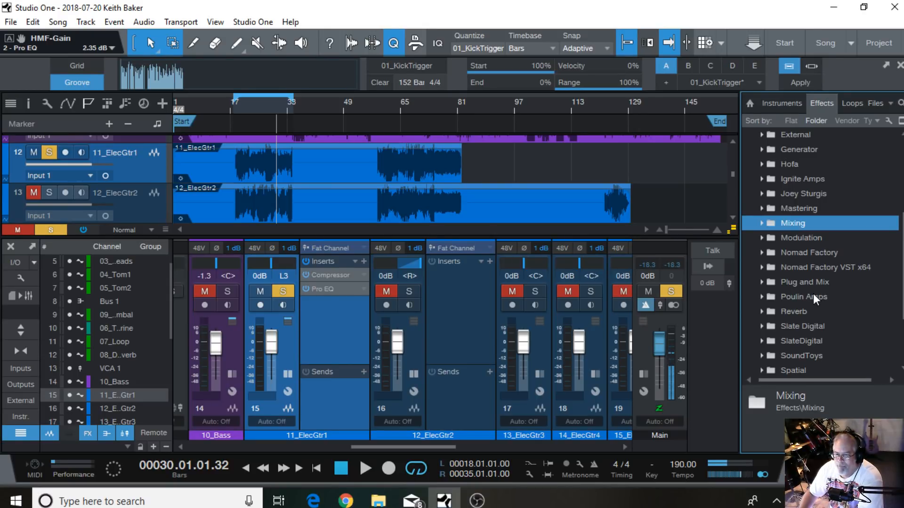
scroll(813, 294, "down", 3)
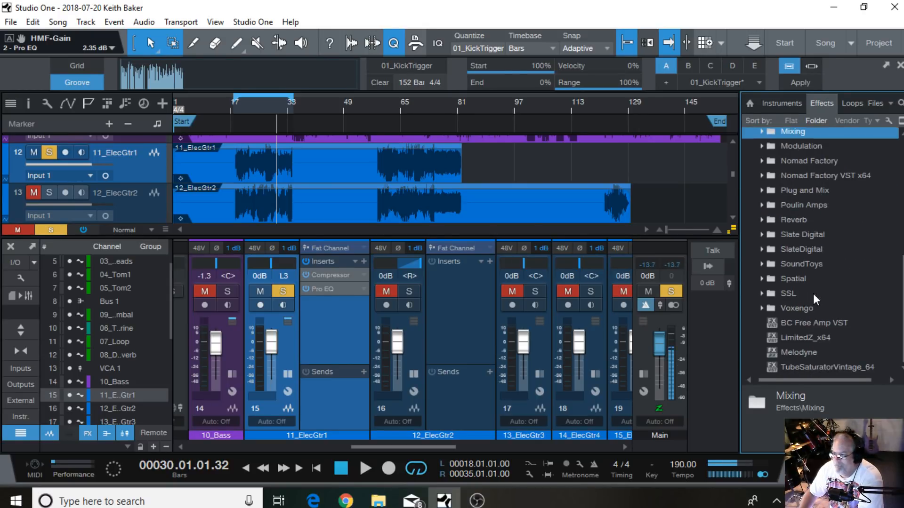
left_click(761, 307)
scroll(806, 301, "down", 1)
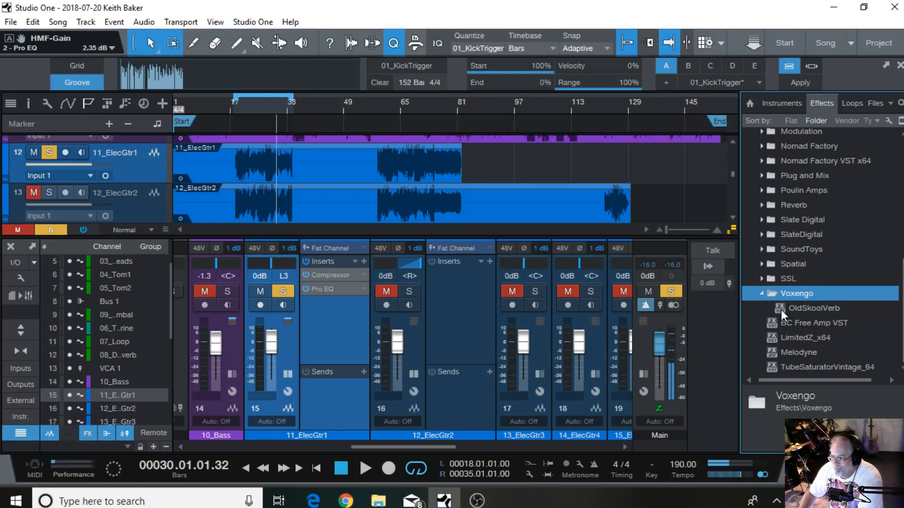
left_click_drag(781, 310, 334, 389)
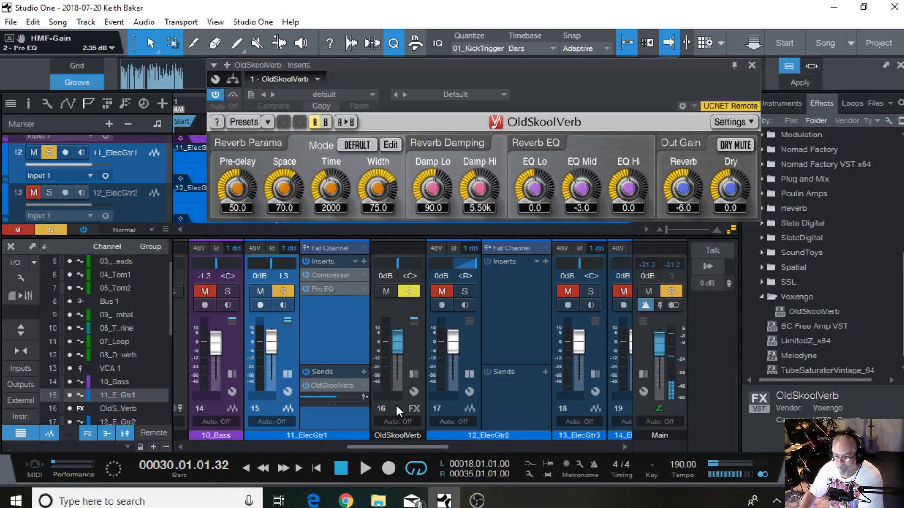
Move the OldSkoolVerb channel between Mixverb and Kick in the mixer, and return to the guitar channels with the reverb window shifted aside
left_click_drag(396, 405, 288, 400)
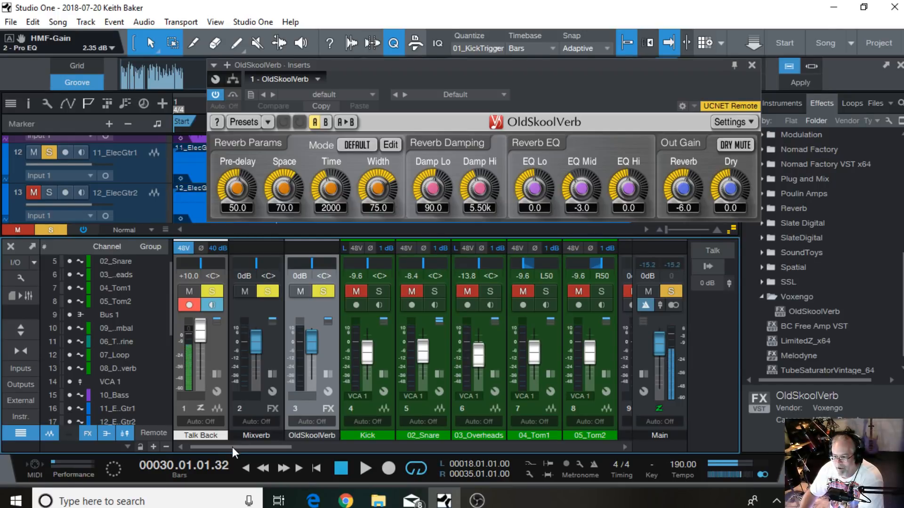
left_click_drag(232, 448, 391, 448)
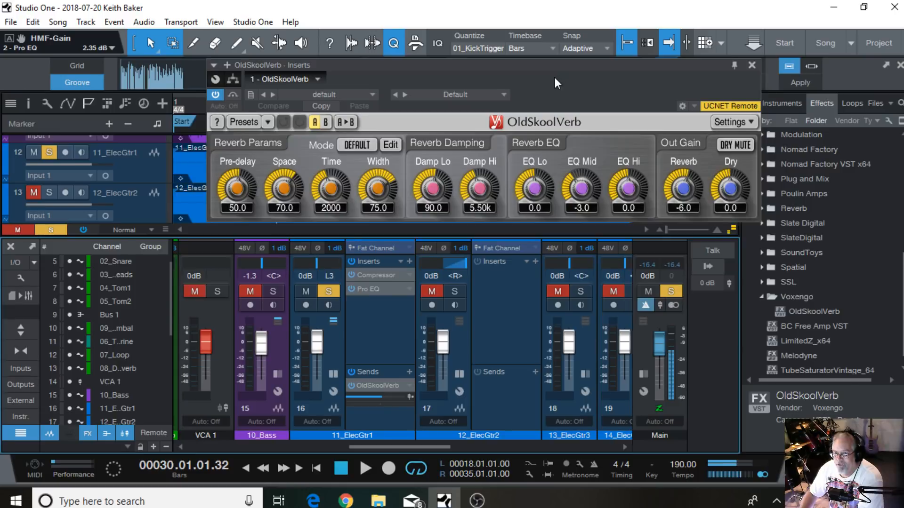
left_click_drag(554, 83, 458, 84)
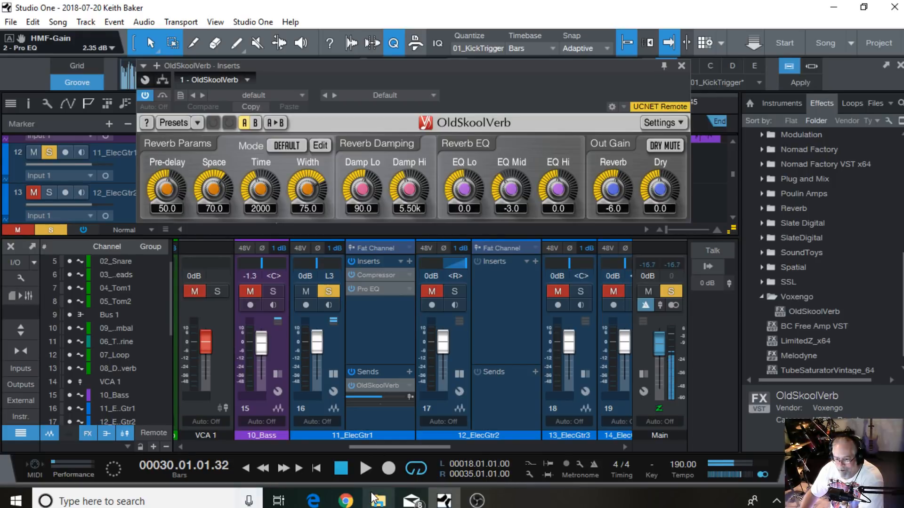
During playback, set OldSkoolVerb to Space 44.9, Time 3059, Pre-delay 107, EQ Mid 0.1 and Reverb gain -7.9
left_click(365, 469)
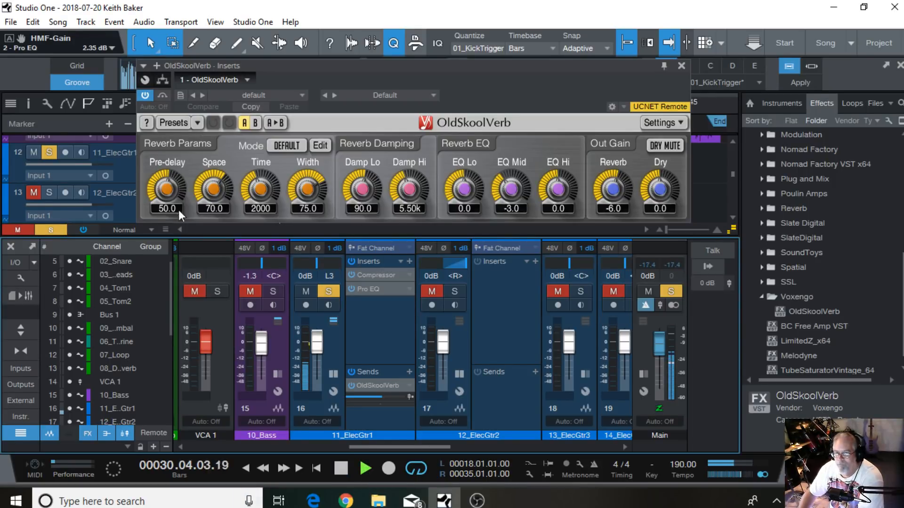
left_click_drag(215, 186, 215, 206)
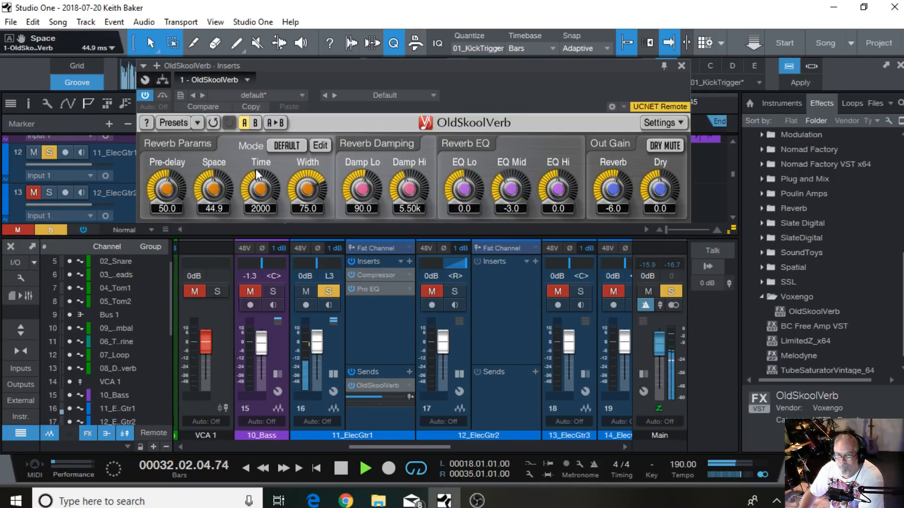
left_click_drag(260, 185, 260, 172)
left_click_drag(167, 188, 167, 172)
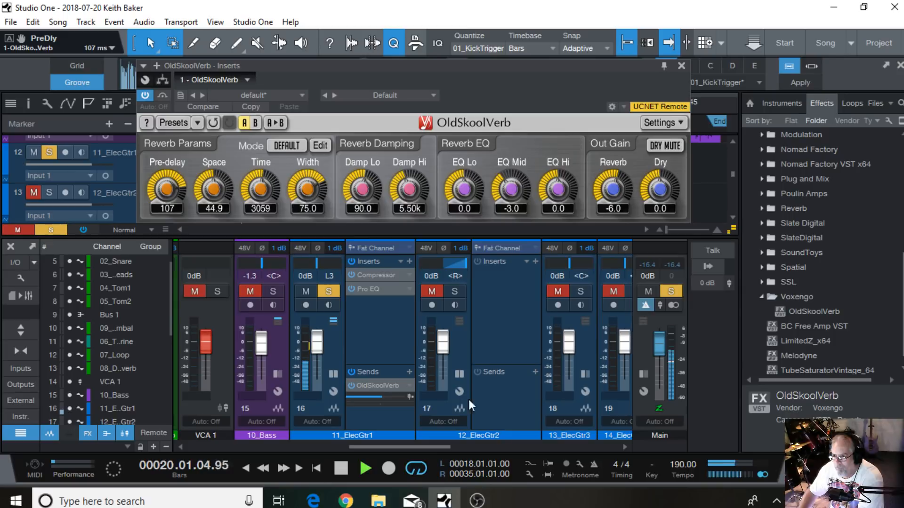
left_click_drag(511, 188, 510, 182)
left_click_drag(613, 189, 612, 192)
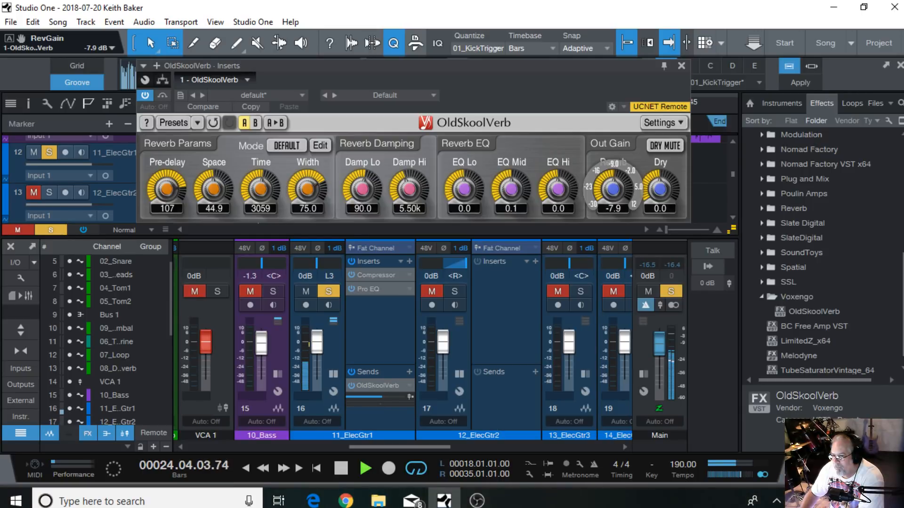
Refine the 11_ElecGtr1 Pro EQ with the low cut at 101 Hz and the LF boost at 158 Hz and 5.88 dB
left_click(372, 288)
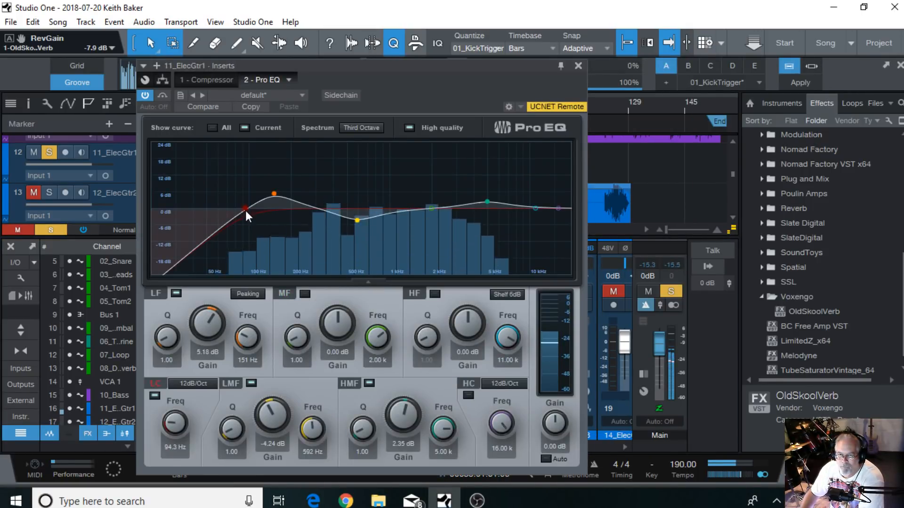
left_click_drag(247, 208, 250, 208)
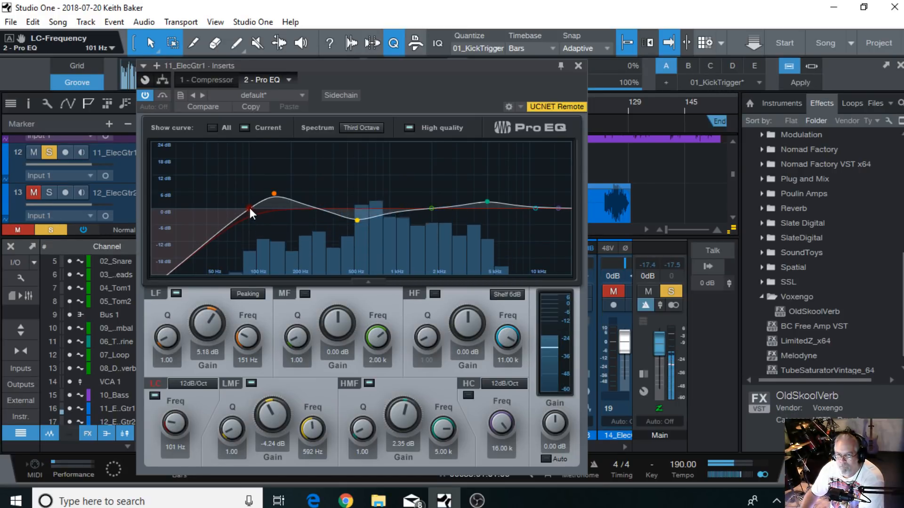
mouse_move(276, 191)
left_mouse_down()
mouse_move(290, 195)
mouse_move(276, 191)
left_mouse_up()
key("space")
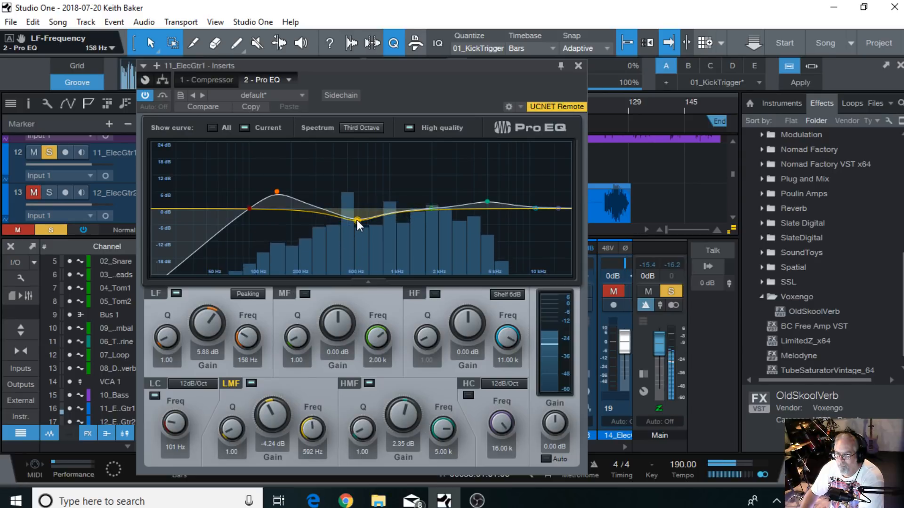
Set the LMF band of the 11_ElecGtr1 Pro EQ to 573 Hz at -6.35 dB and close the plug-in window
left_click_drag(357, 220, 355, 227)
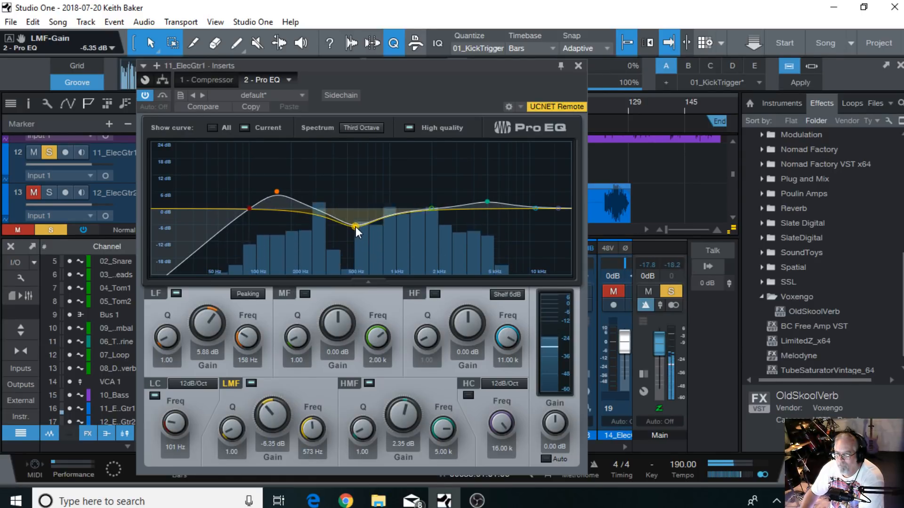
left_click(579, 66)
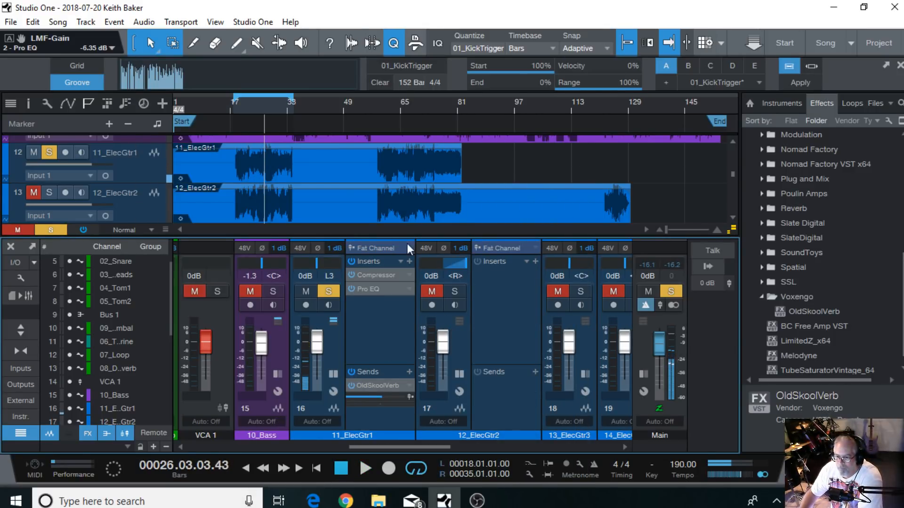
Copy the Compressor and Pro EQ inserts and the OldSkoolVerb send from 11_ElecGtr1 to 12_ElecGtr2, closing the plug-in windows
left_click_drag(546, 290, 495, 288)
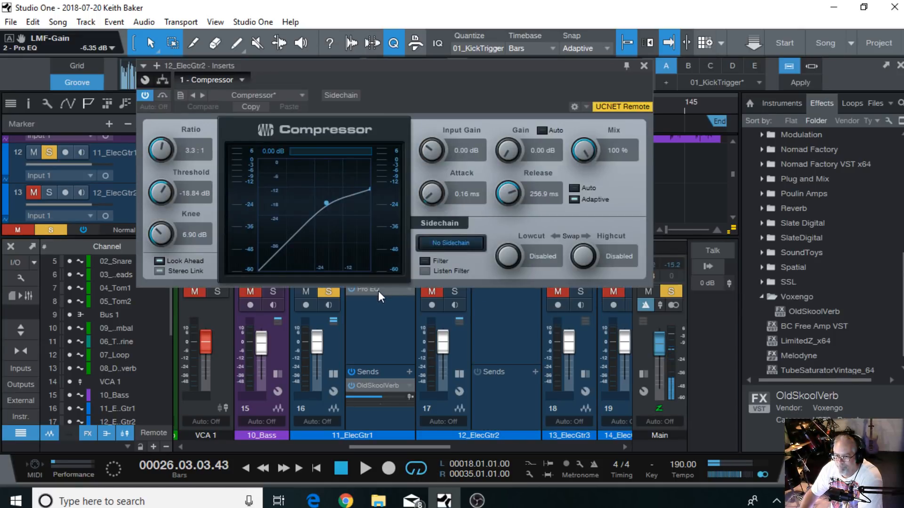
left_click_drag(378, 291, 516, 309)
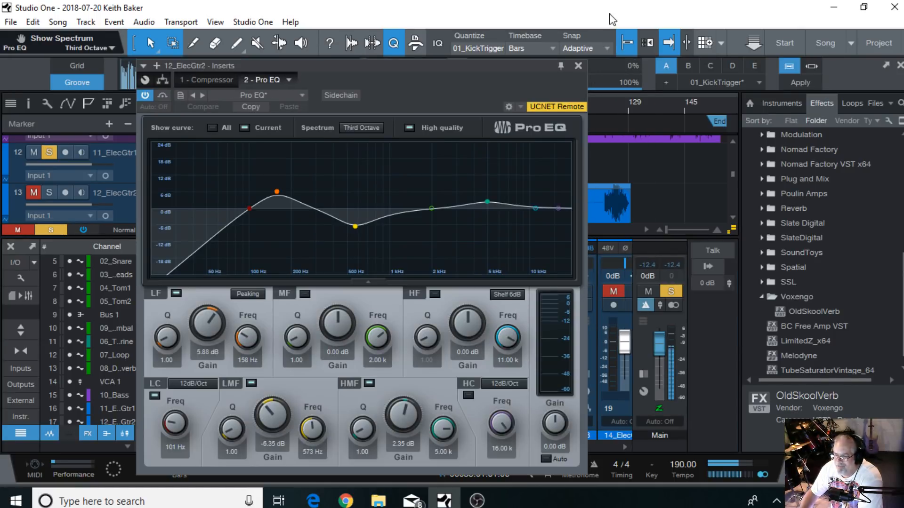
left_click(578, 65)
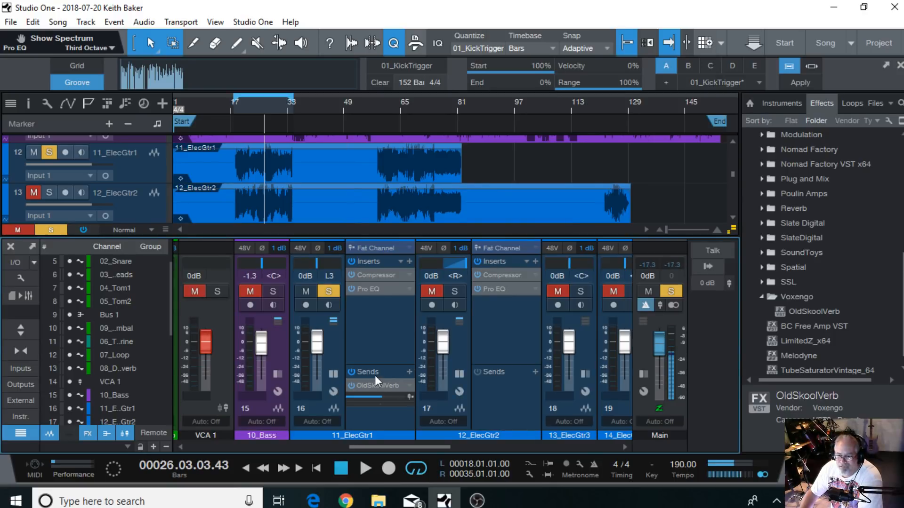
left_click_drag(374, 383, 515, 397)
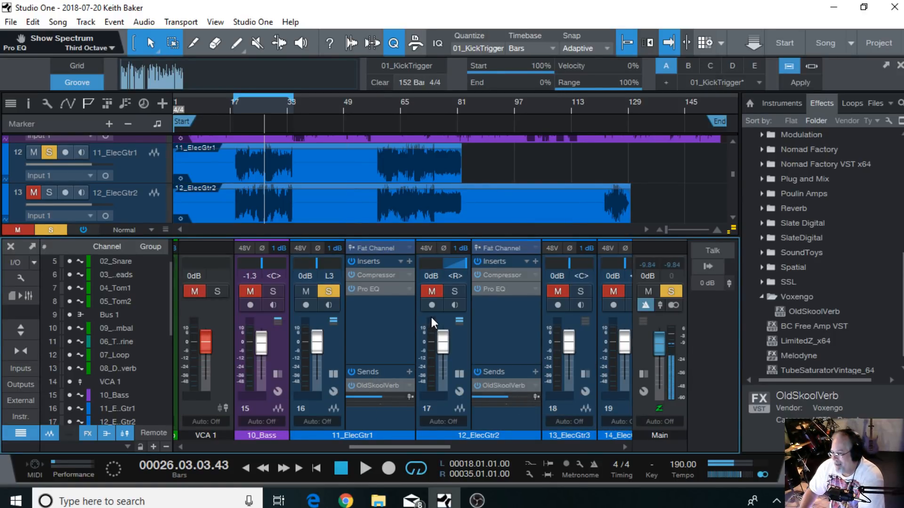
Unmute 12_ElecGtr2, pan 11_ElecGtr1 to L99, and audition both soloed guitars together
left_click(429, 289)
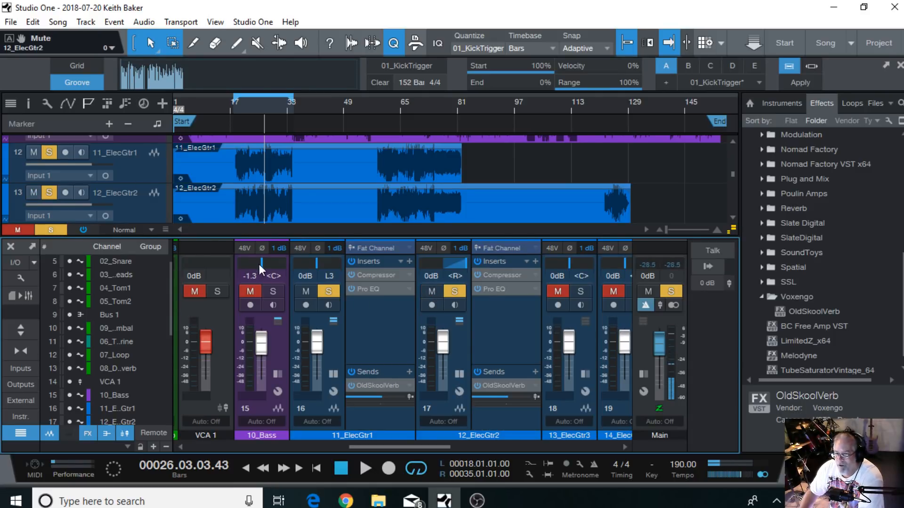
left_click_drag(318, 260, 290, 453)
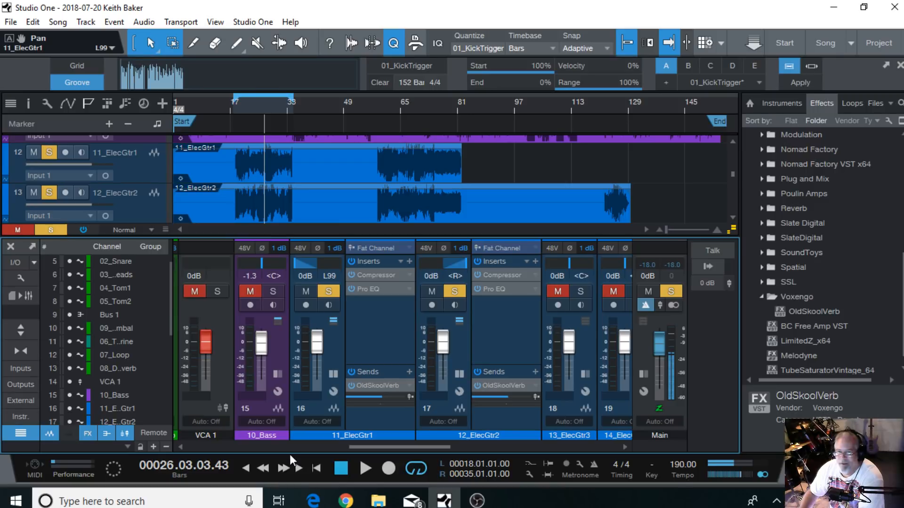
left_click(363, 468)
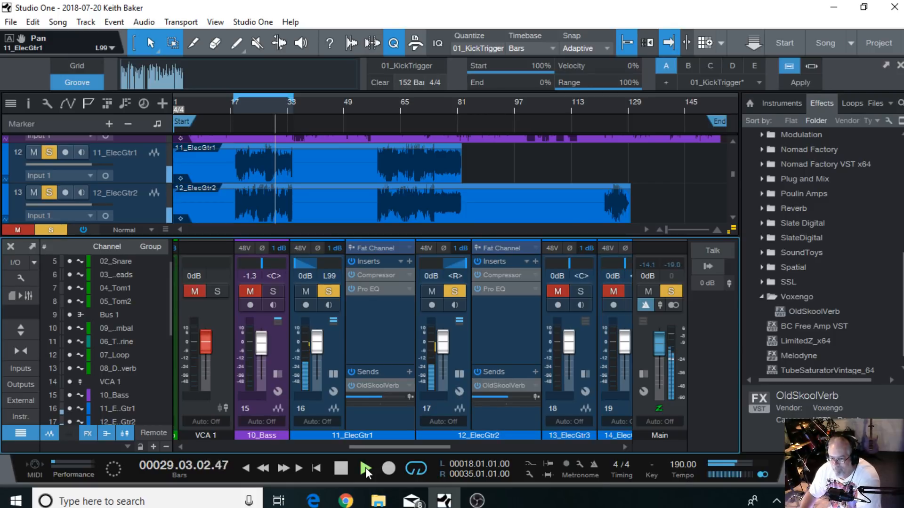
left_click(335, 470)
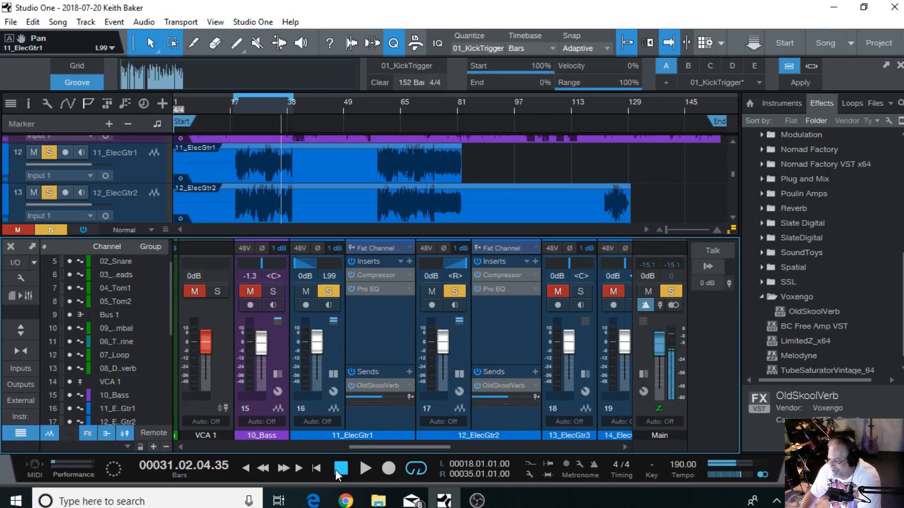
Collapse the Voxengo effects folder and the expanded 11_ElecGtr1 and 12_ElecGtr2 mixer channels
left_click(762, 296)
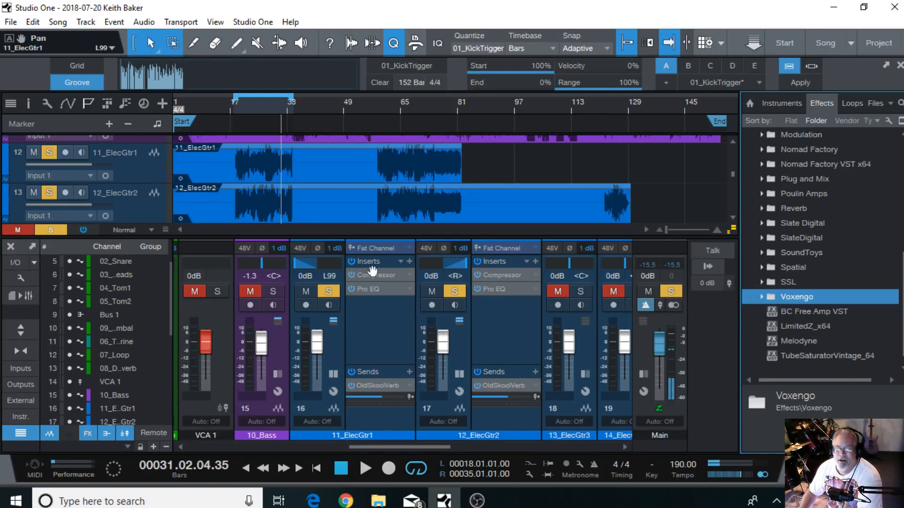
left_click(333, 374)
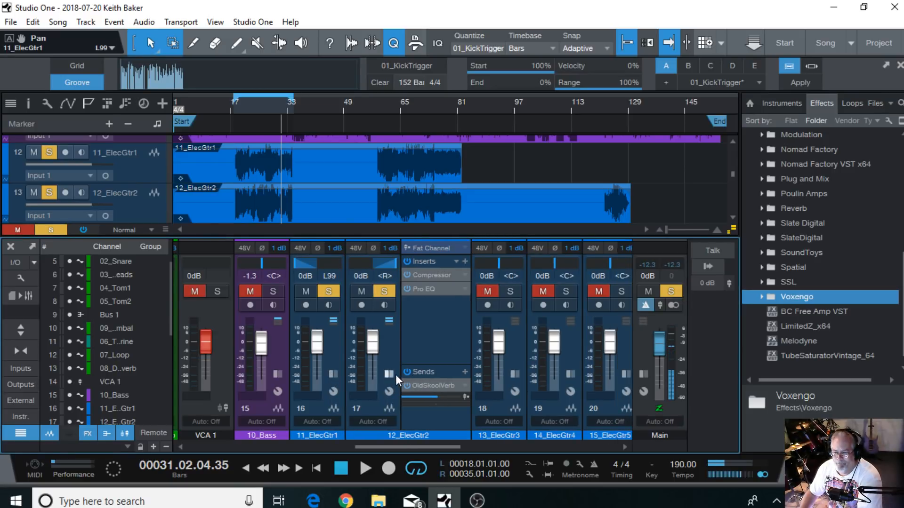
left_click(387, 374)
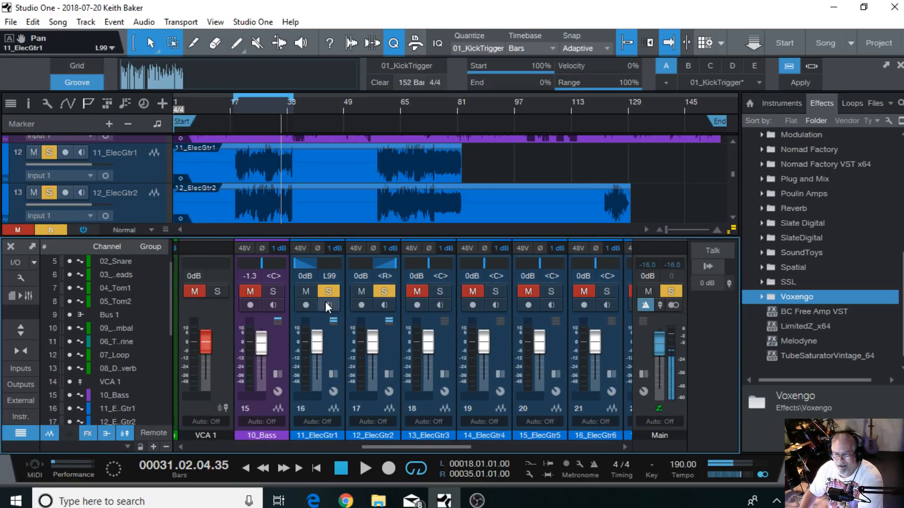
Play both guitars from bar 20, compare their level meters, and raise the 12_ElecGtr2 fader to +0.8 dB
left_click(242, 108)
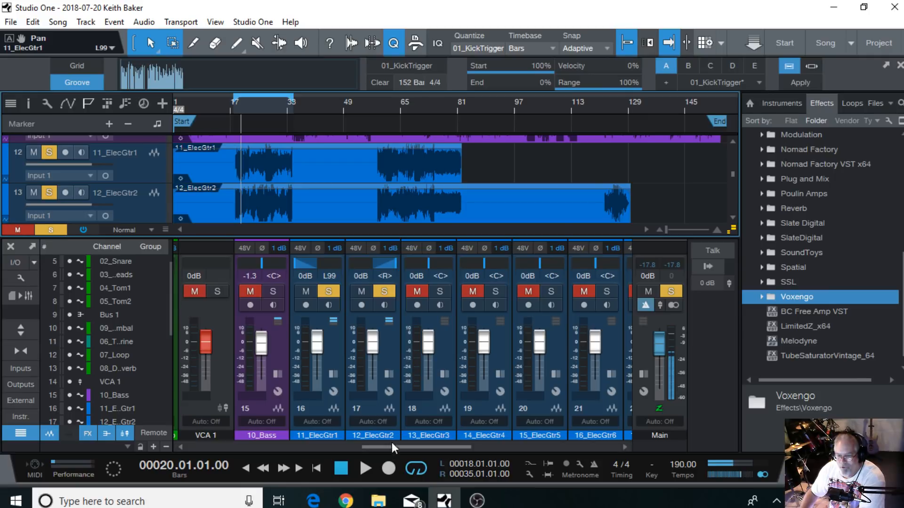
left_click(365, 469)
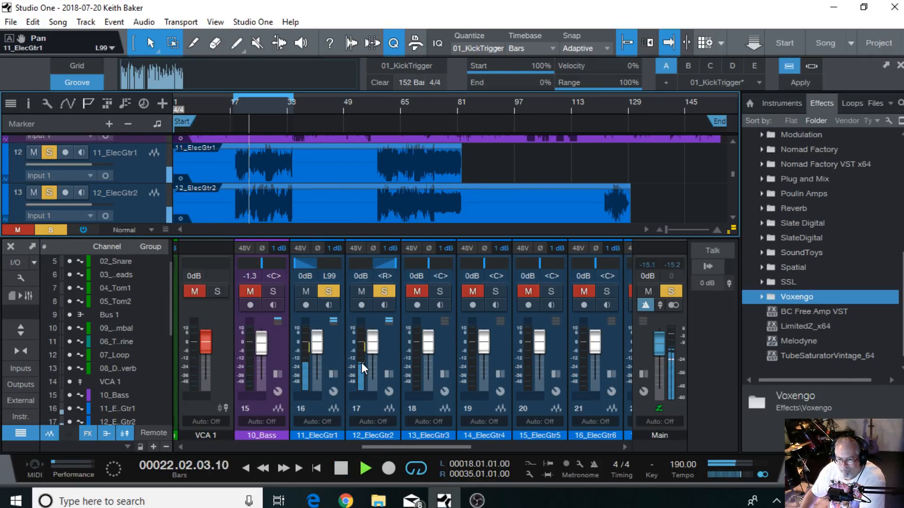
mouse_move(362, 362)
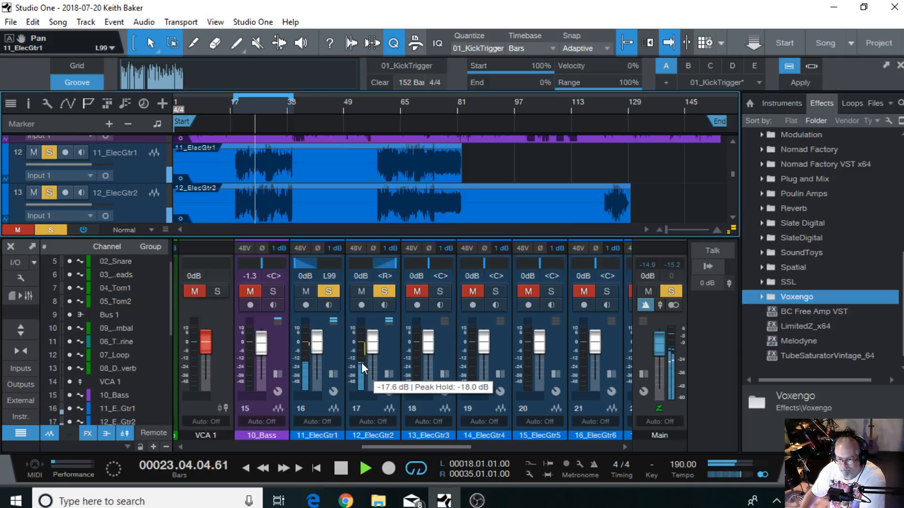
mouse_move(304, 360)
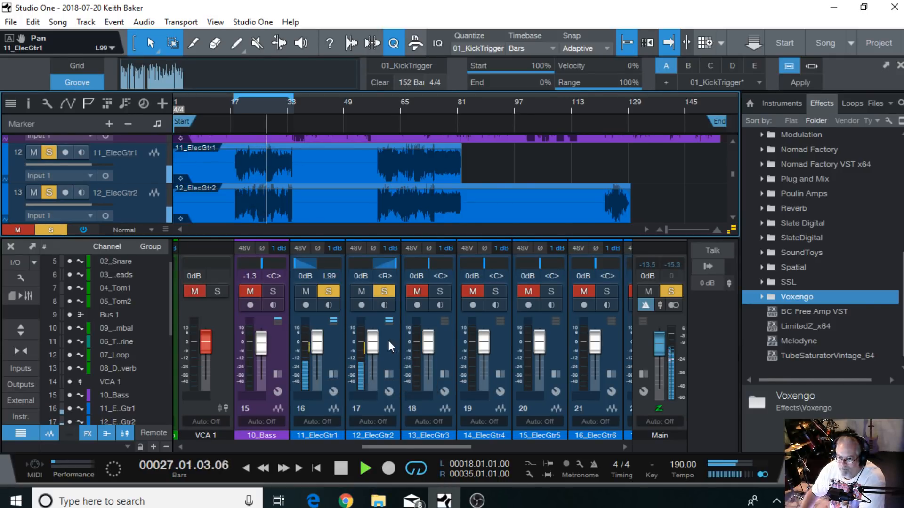
scroll(375, 342, "up", 2)
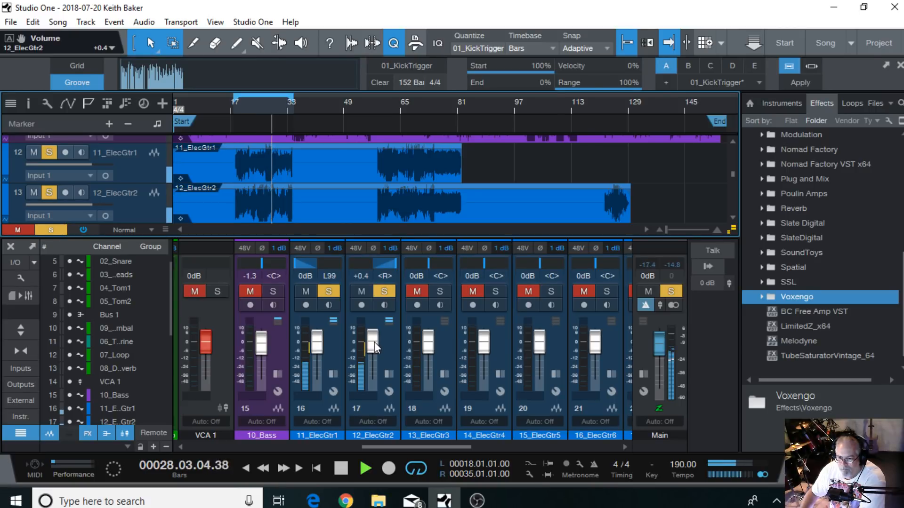
scroll(375, 342, "up", 2)
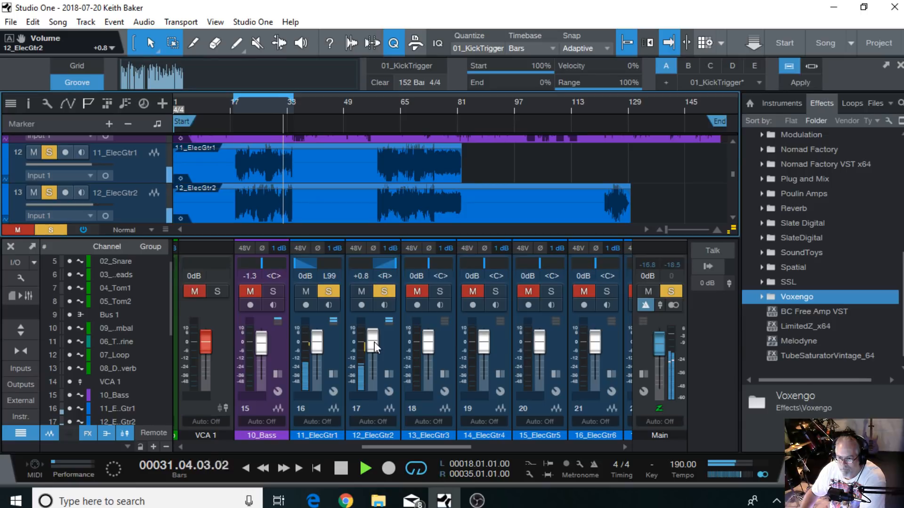
Stop playback and group the 11_ElecGtr1 and 12_ElecGtr2 tracks
left_click(323, 409)
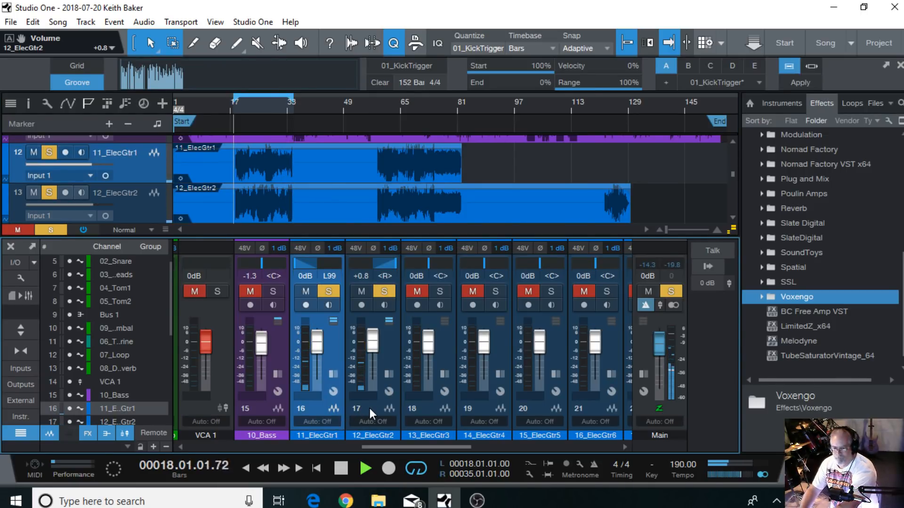
left_click(369, 408, "shift")
left_click(340, 469)
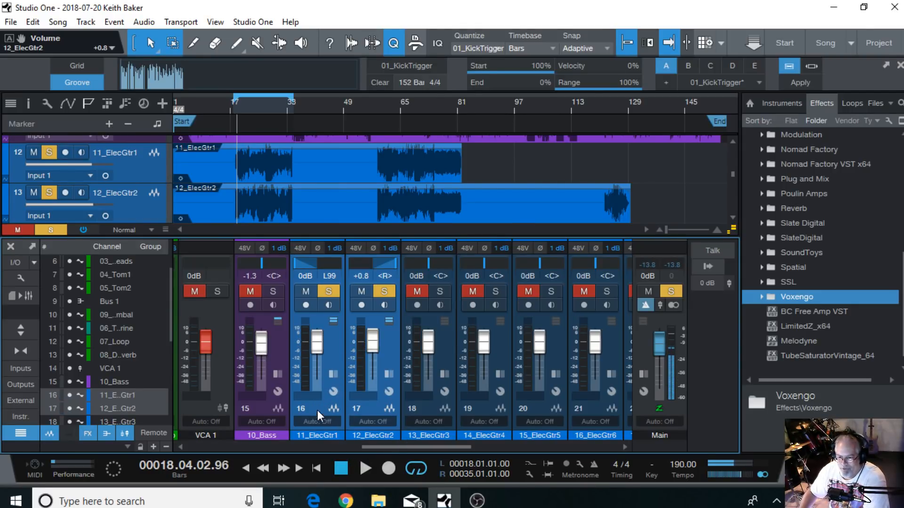
right_click(372, 408)
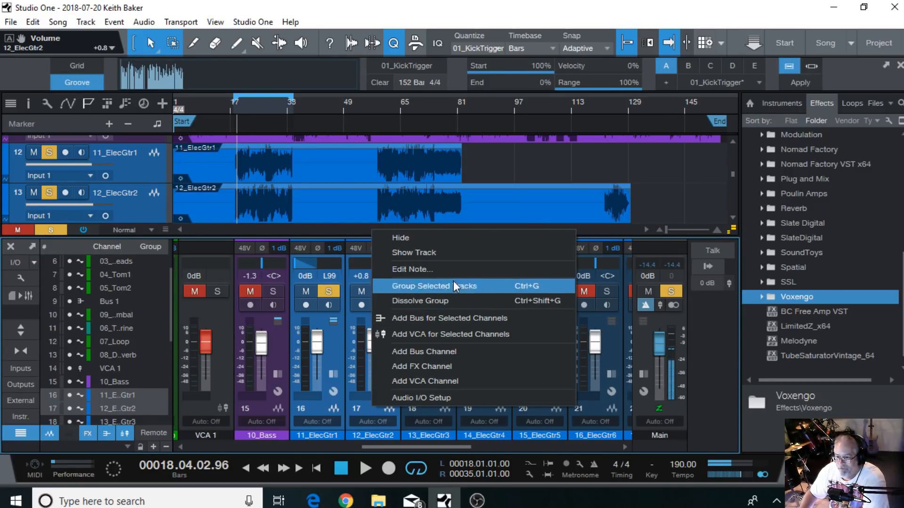
left_click(442, 282)
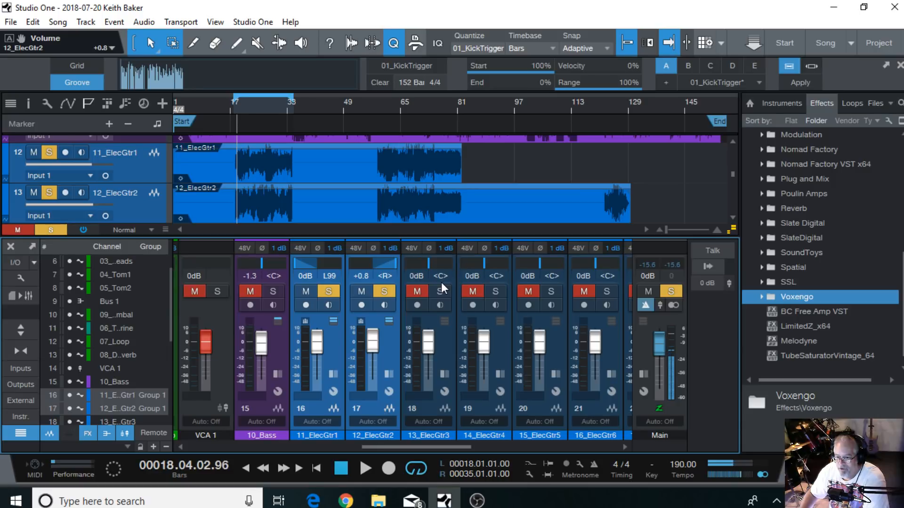
Test the linked guitar faders by lowering and raising them, leaving 11_ElecGtr1 at -1.3 dB and 12_ElecGtr2 at -0.5 dB
left_click_drag(372, 343, 379, 376)
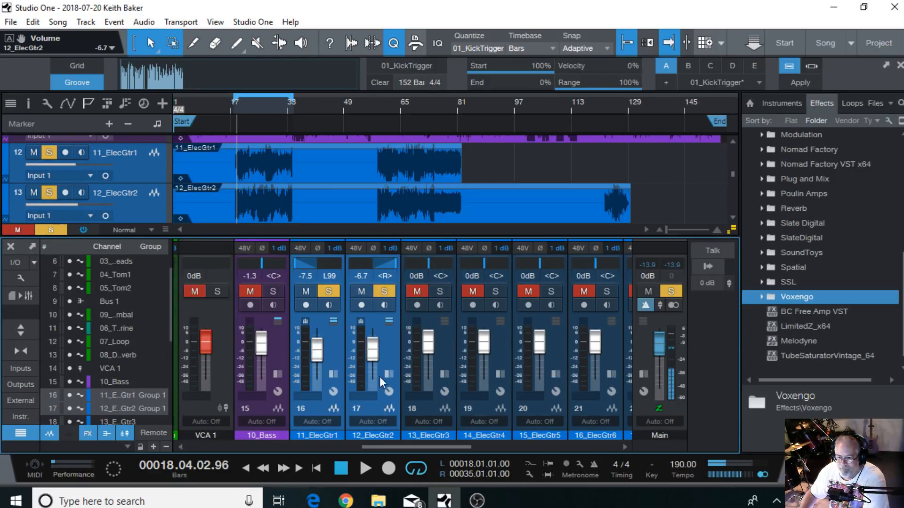
left_click(428, 411)
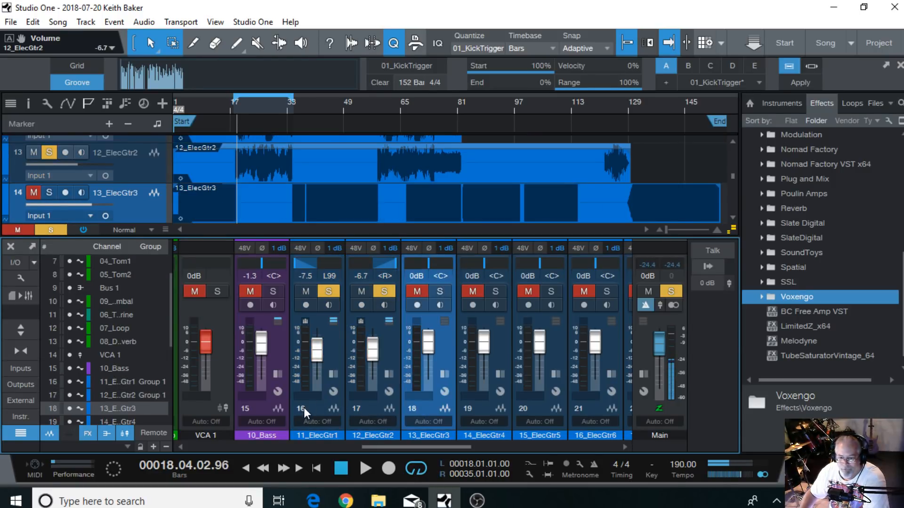
mouse_move(318, 353)
left_mouse_down()
mouse_move(318, 374)
mouse_move(321, 346)
left_mouse_up()
left_click(318, 408)
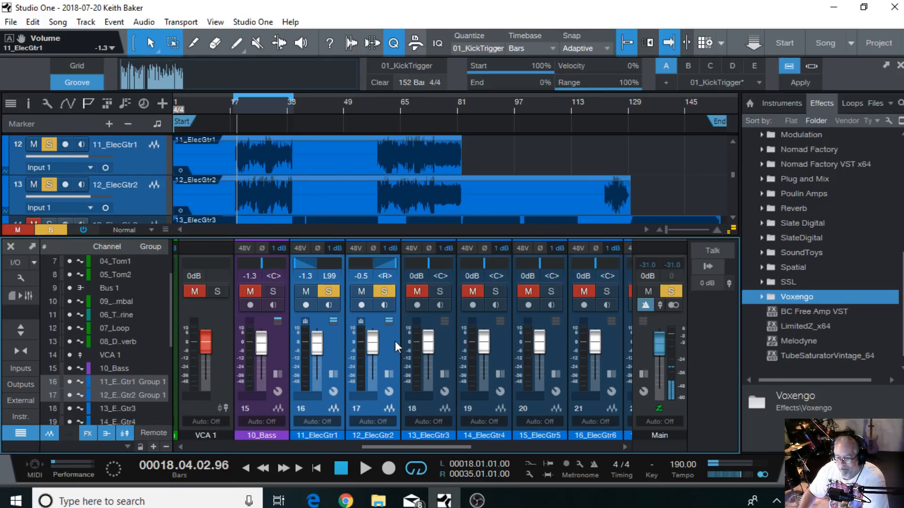
Clear the guitar and Main solos, and during playback lower the grouped guitars to -7.5 dB on 11_ElecGtr1 and -6.7 dB on 12_ElecGtr2
left_click(387, 292)
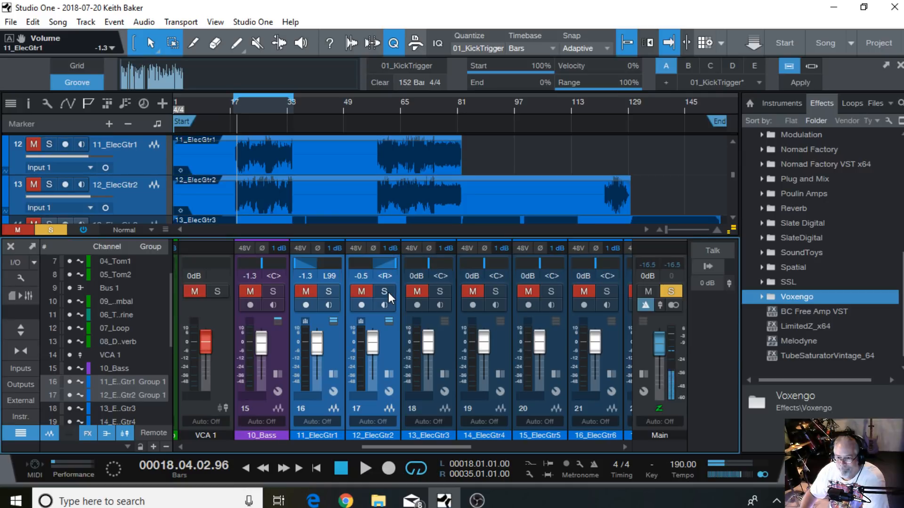
left_click(668, 291)
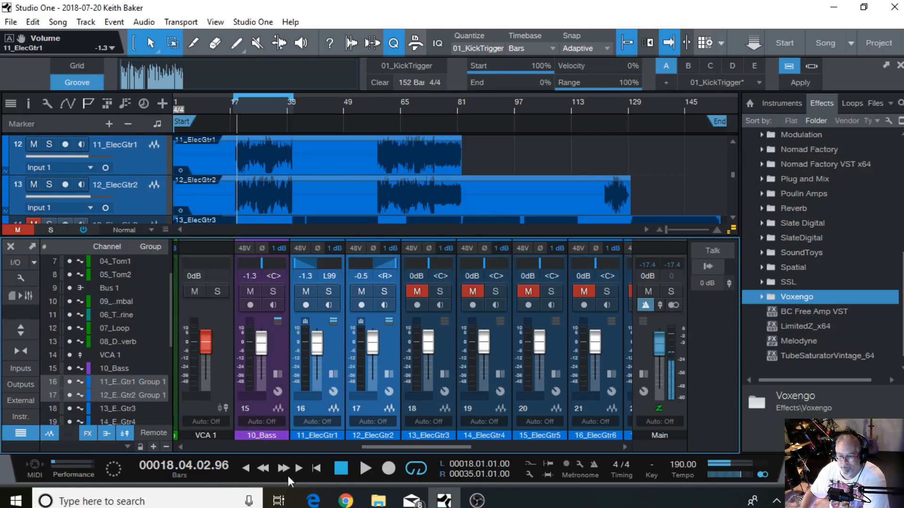
left_click(365, 468)
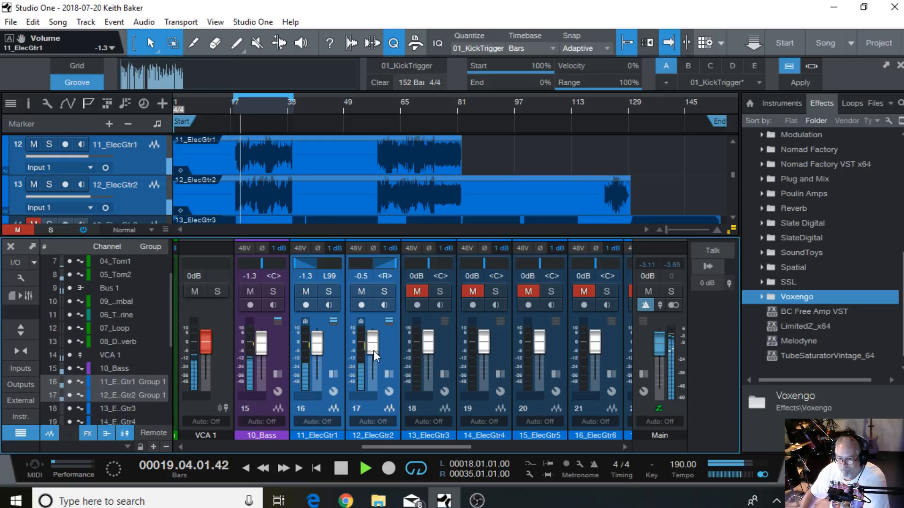
left_click_drag(374, 350, 374, 353)
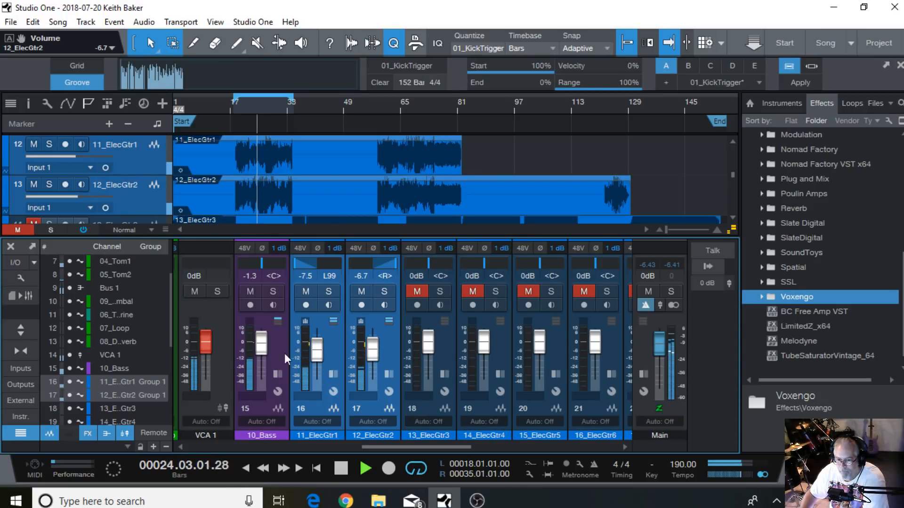
During playback, fine-tune the VCA 1 and 10_Bass faders to -0.4 dB each against the guitars
left_click_drag(207, 345, 207, 343)
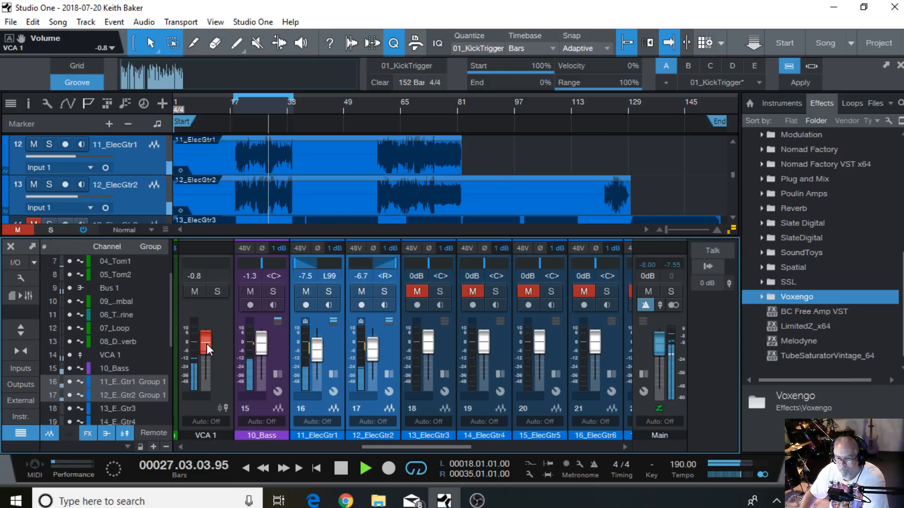
left_click(207, 344, "alt")
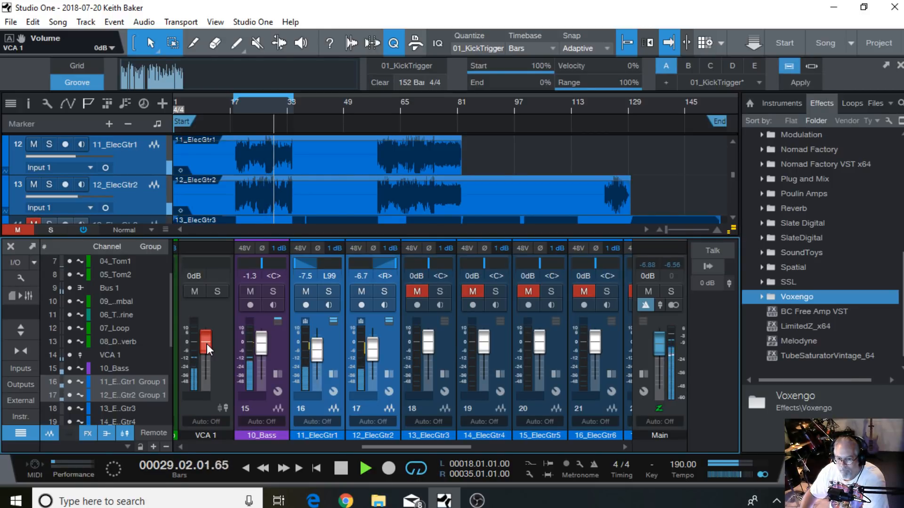
left_click_drag(207, 344, 207, 344)
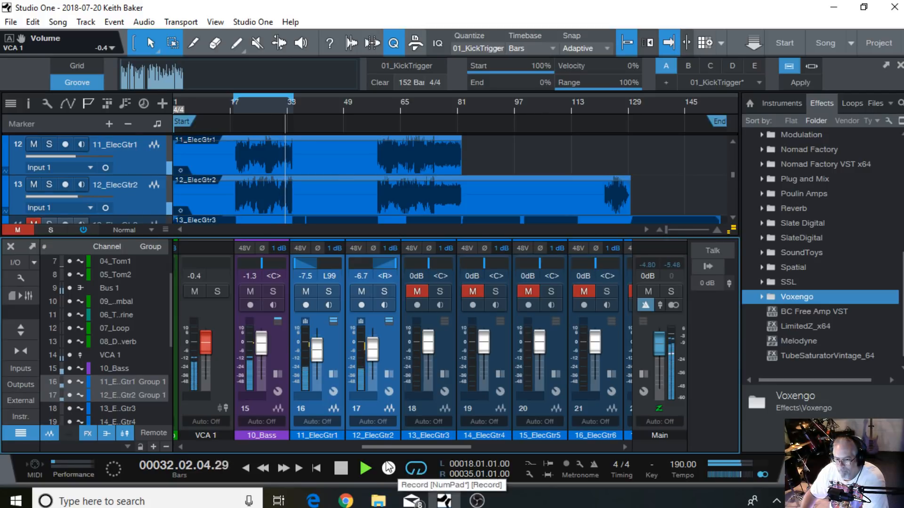
left_click_drag(264, 341, 264, 340)
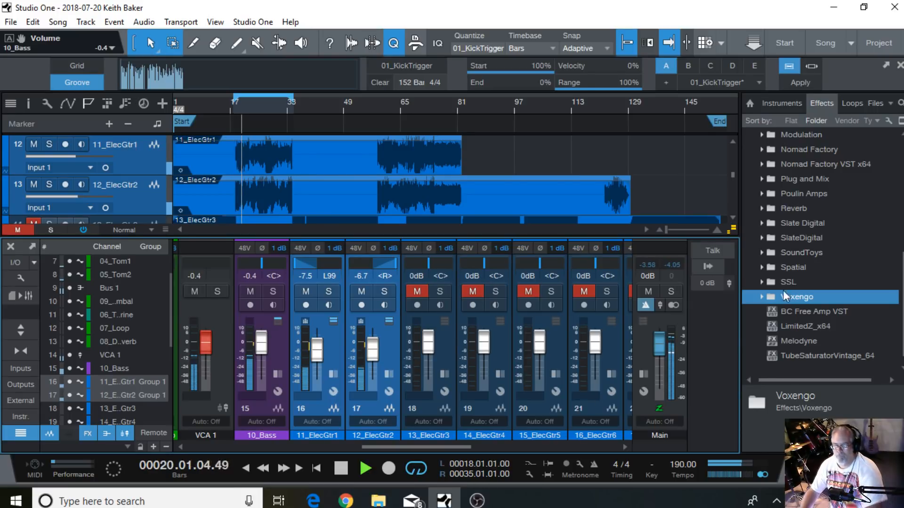
left_click_drag(734, 228, 731, 307)
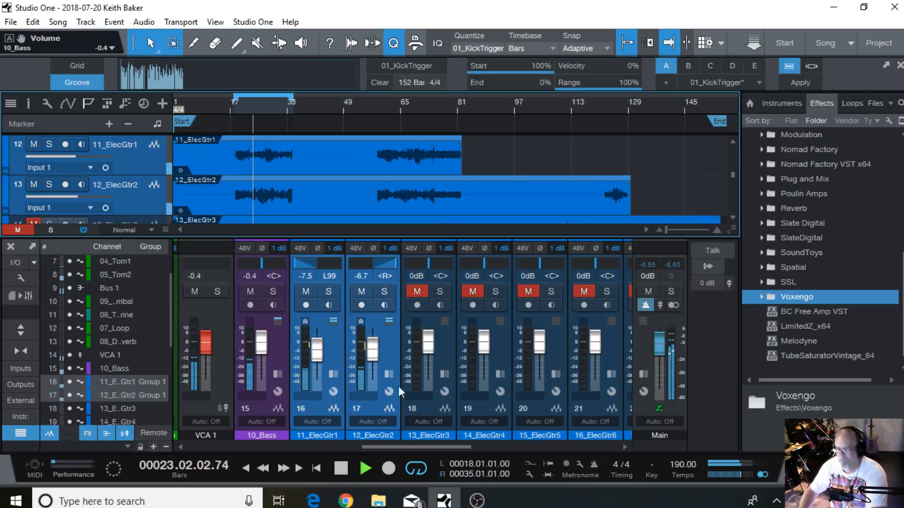
Stop playback, solo 13_ElecGtr3 and 14_ElecGtr4 in place of their mutes, and audition them from the start of the song
left_click(340, 469)
left_click_drag(401, 445, 420, 443)
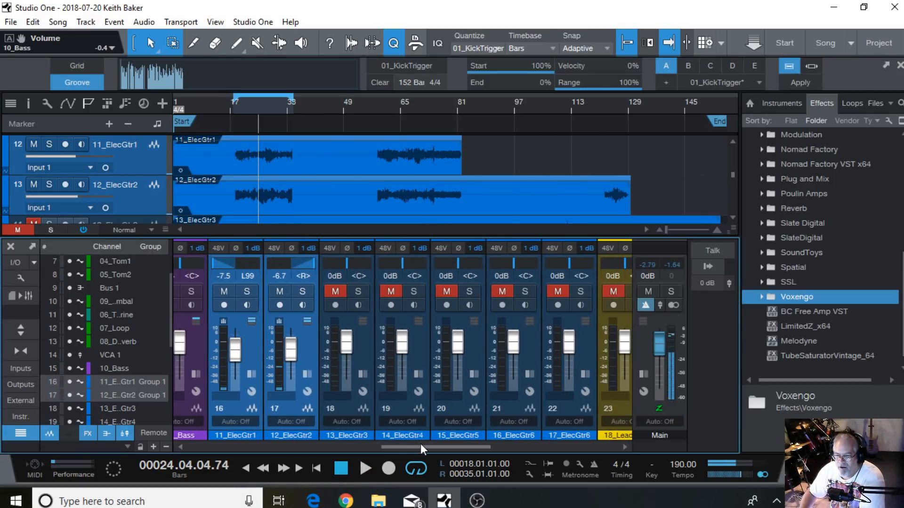
left_click(348, 408)
left_click(408, 410)
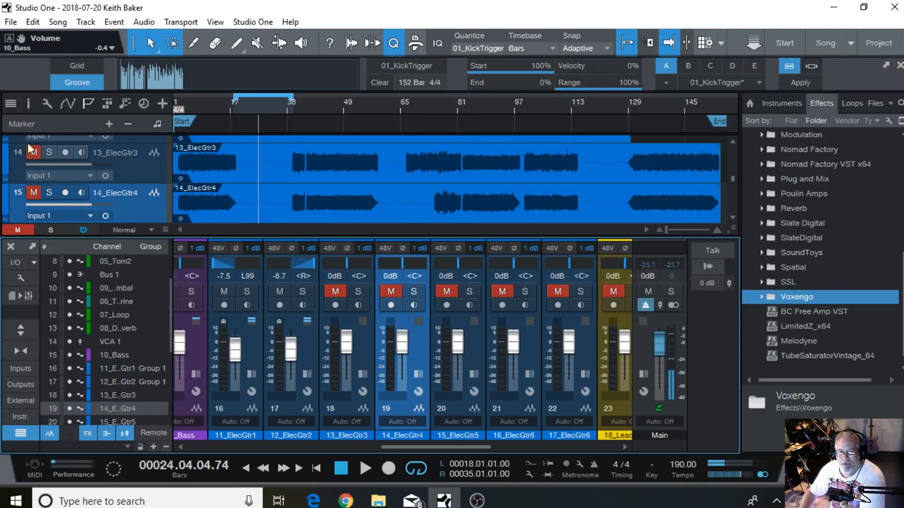
left_click(357, 291)
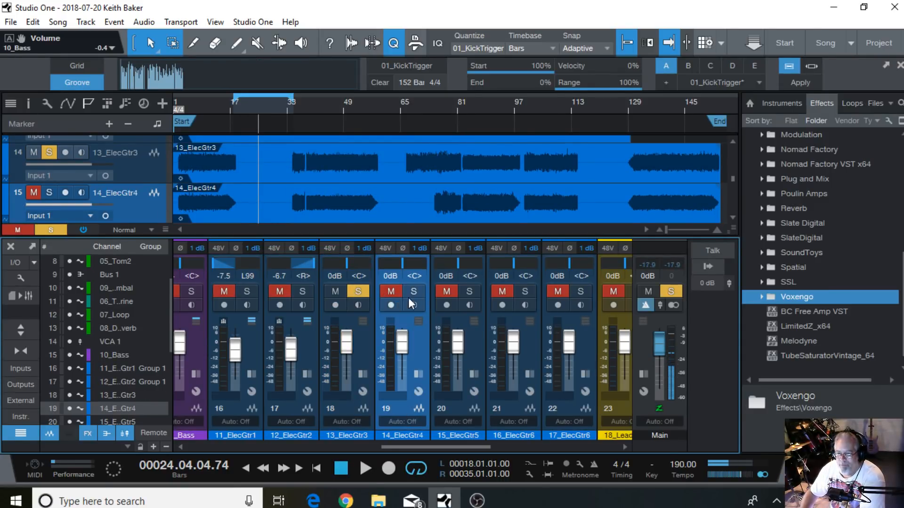
left_click(412, 292)
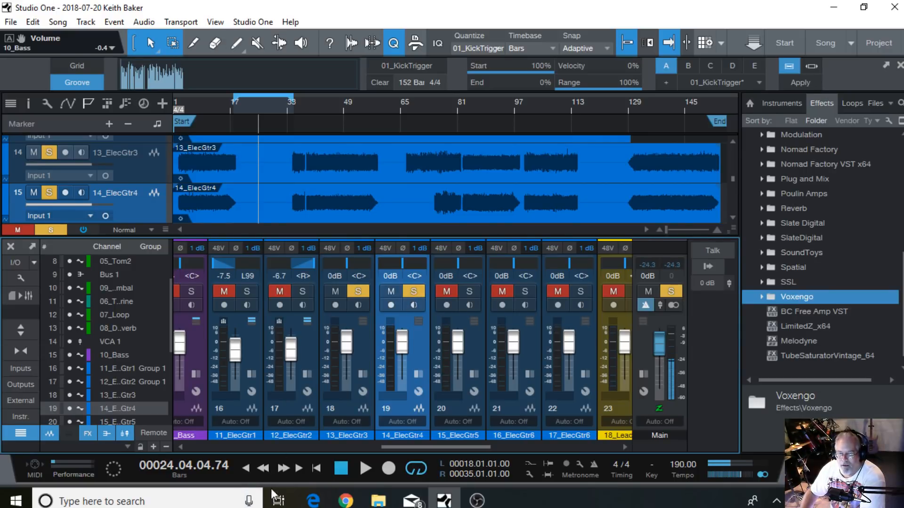
left_click(246, 468)
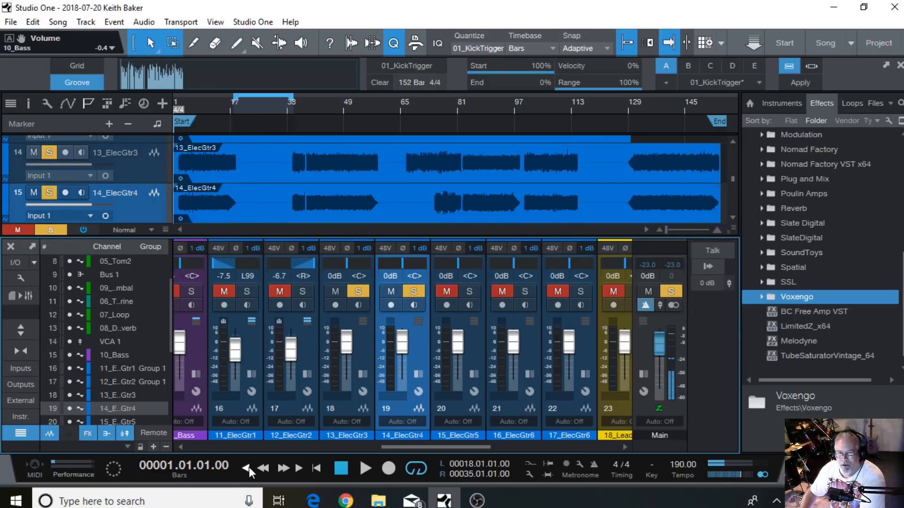
left_click(364, 467)
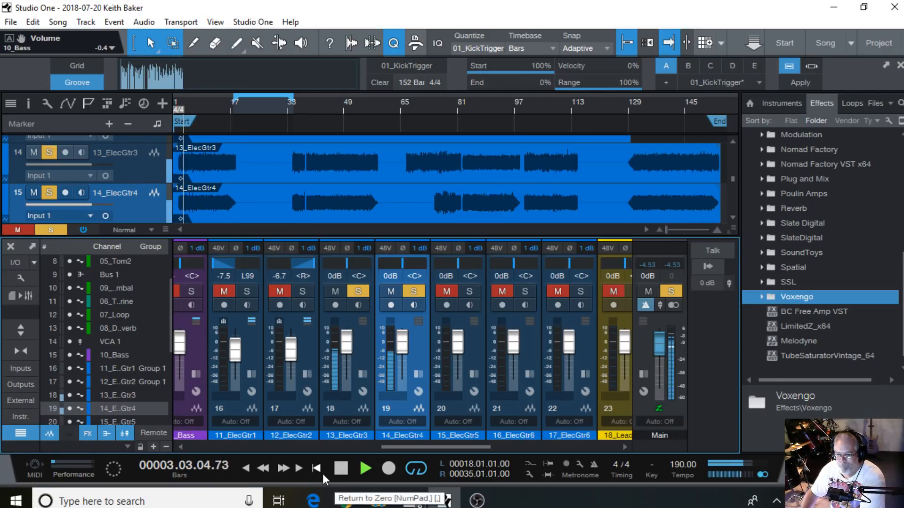
left_click(343, 472)
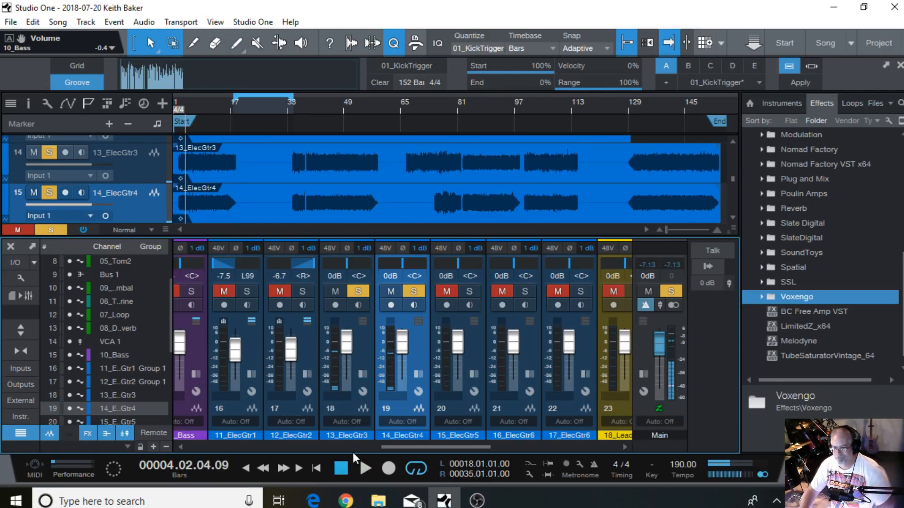
Select 13_ElecGtr3 and 14_ElecGtr4 together and lower both faders to -7.3 dB, checking the level during playback
left_click(352, 404)
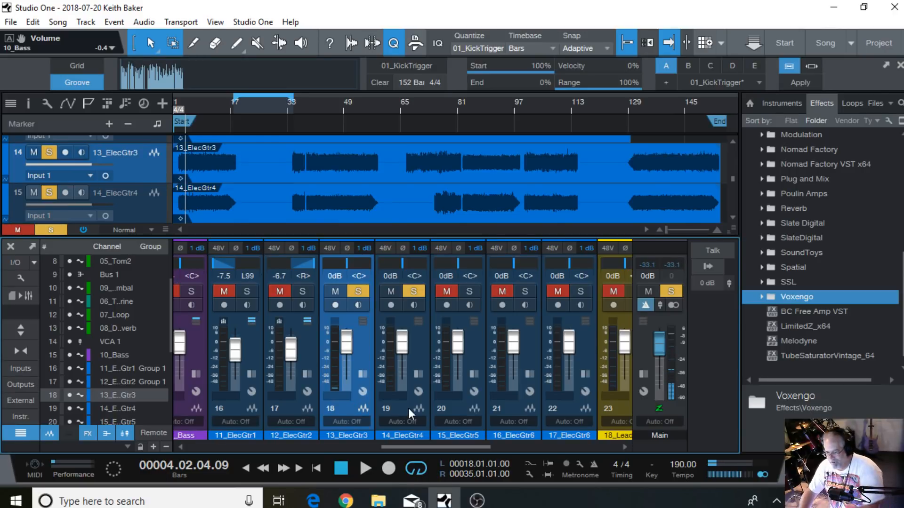
left_click(406, 408, "shift")
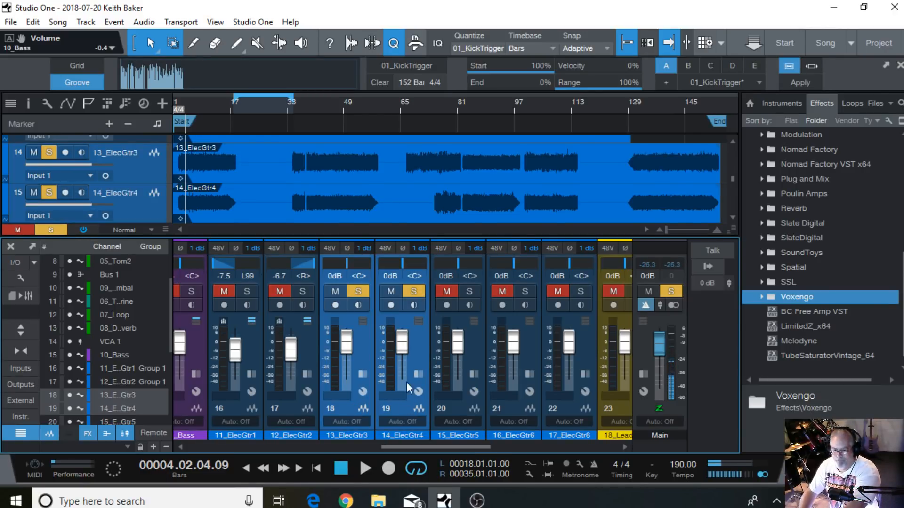
mouse_move(396, 348)
left_mouse_down()
mouse_move(406, 364)
mouse_move(408, 353)
left_mouse_up()
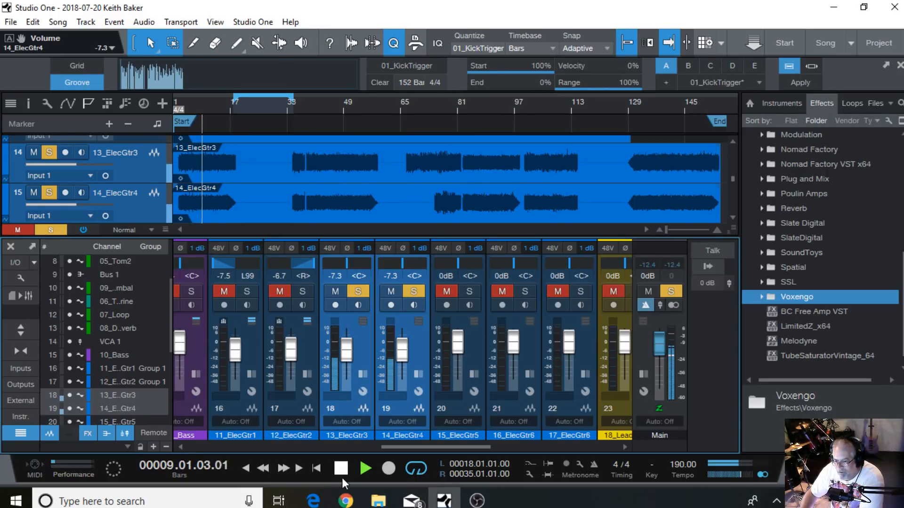
left_click(342, 473)
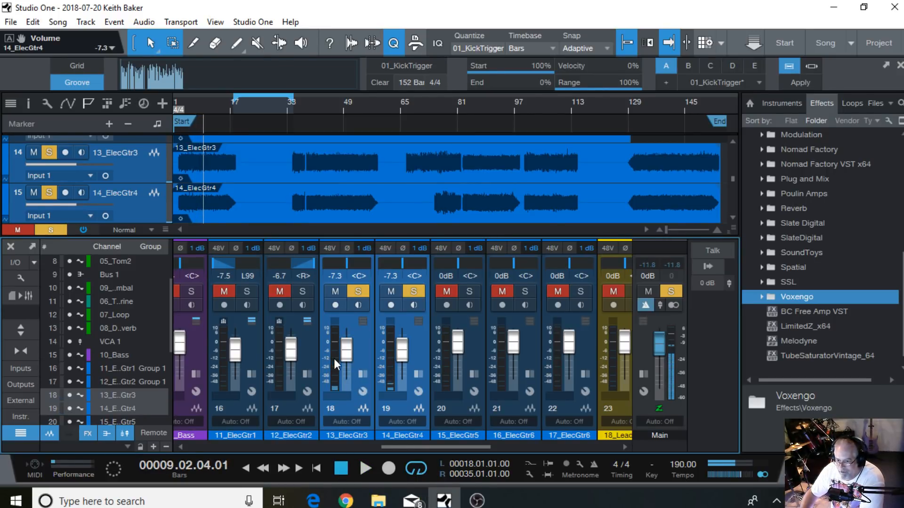
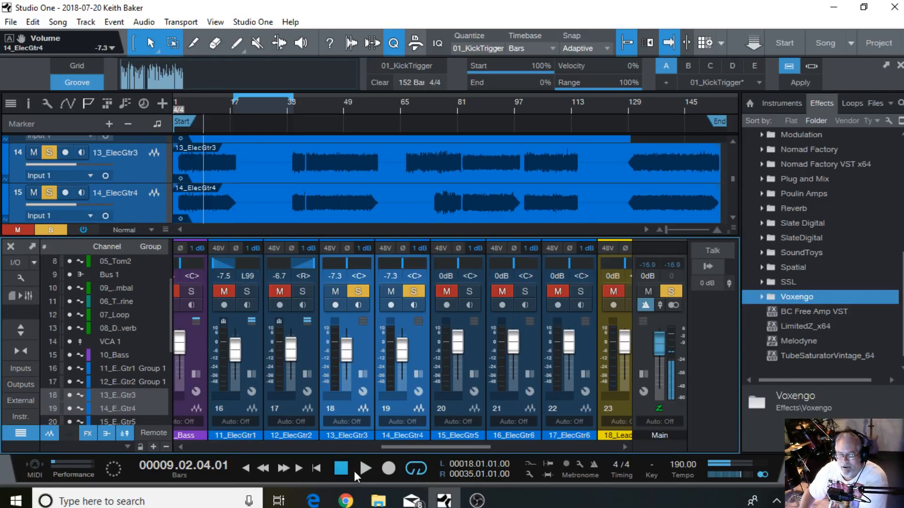
Show the inserts and sends of 13_ElecGtr3 and clear the solo on 14_ElecGtr4
left_click(364, 373)
left_click(478, 411)
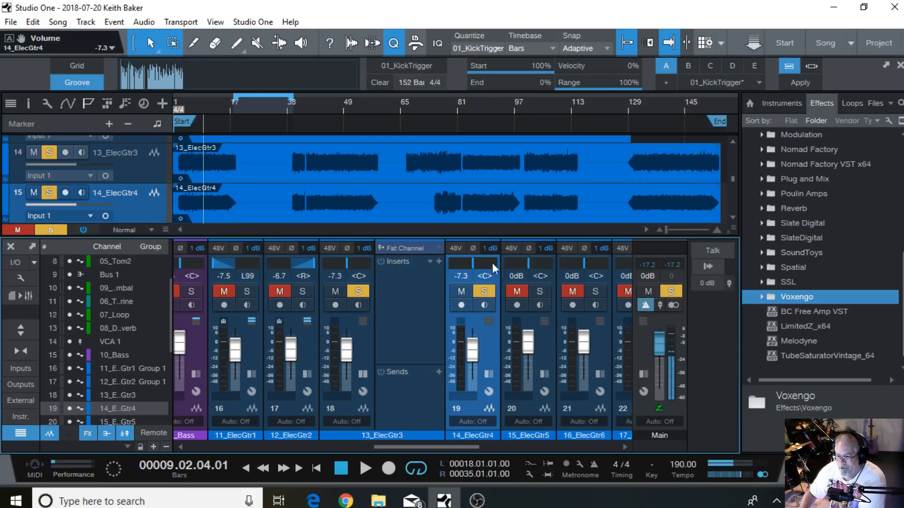
left_click(484, 291)
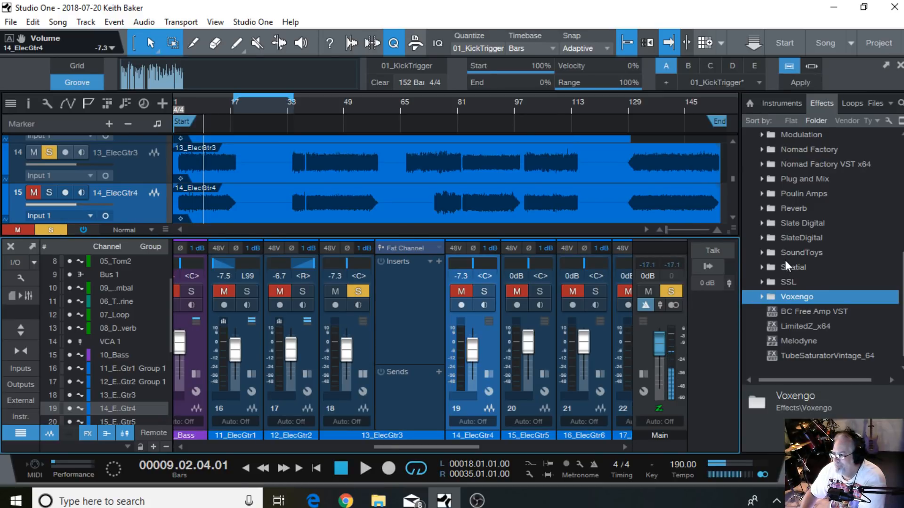
Insert Pro EQ from the Mixing effects folder on 13_ElecGtr3 and move its window clear of the guitar channel
scroll(784, 260, "up", 3)
left_click(761, 252)
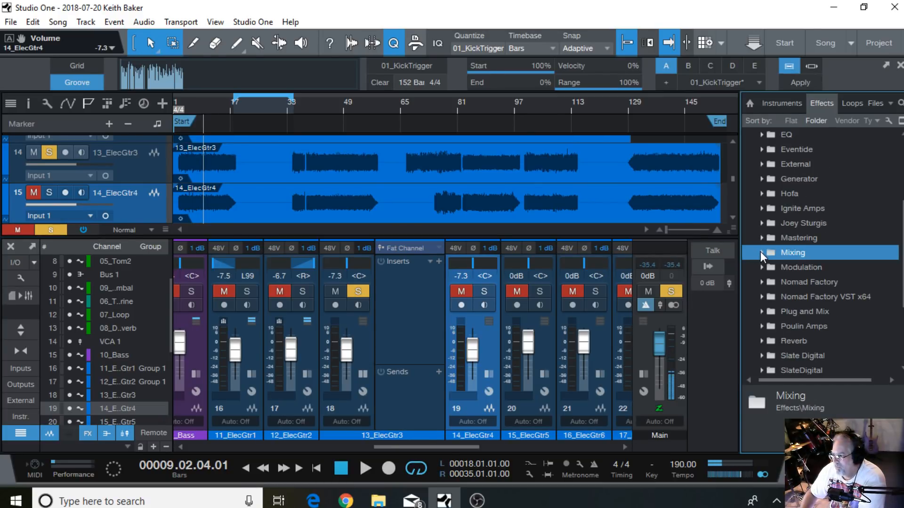
left_click(761, 253)
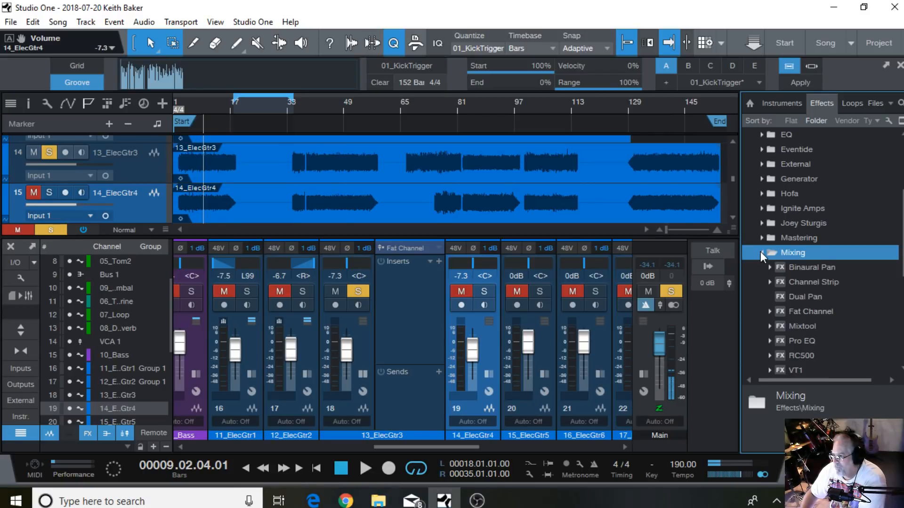
scroll(761, 252, "down", 2)
left_click_drag(783, 250, 411, 281)
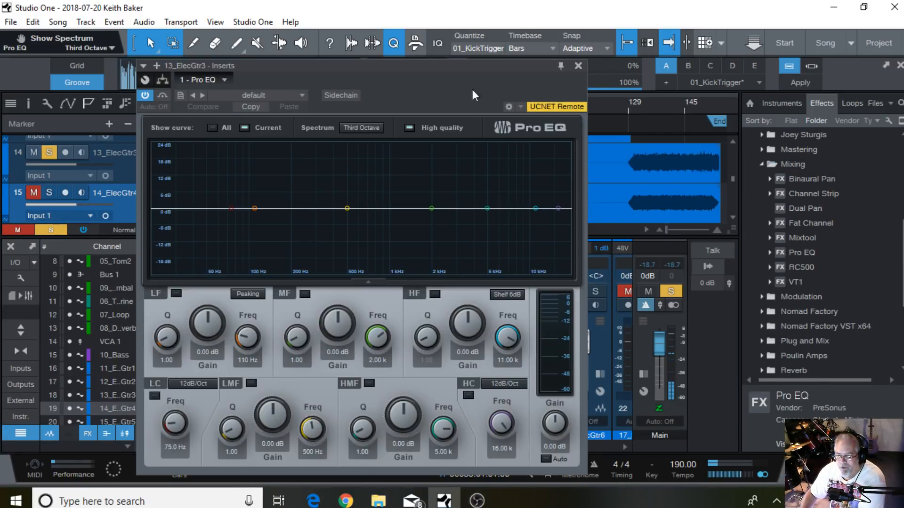
left_click_drag(426, 70, 727, 33)
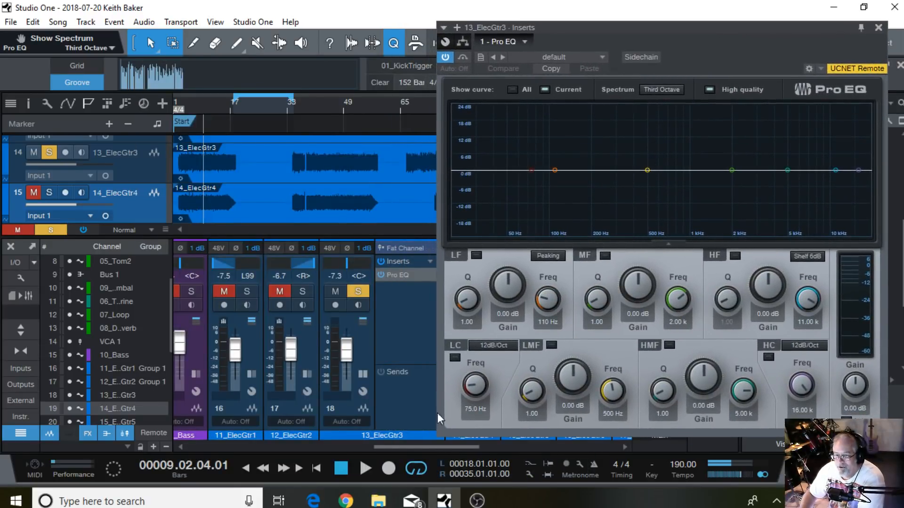
Start playback and move the loop range to run from bar 3 to bar 19
left_click(363, 468)
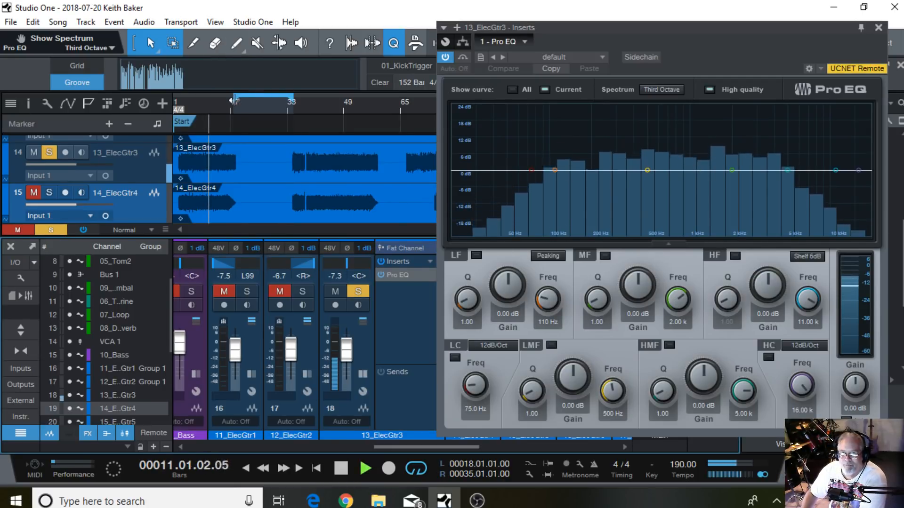
left_click_drag(233, 99, 181, 112)
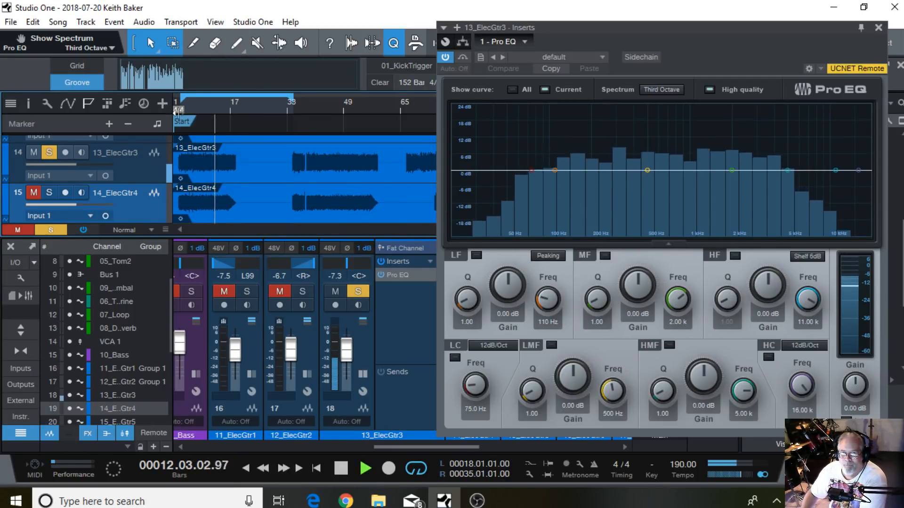
left_click_drag(292, 100, 235, 111)
key("F5")
In the Pro EQ on 13_ElecGtr3, enable the low cut at 110 Hz and set the LMF band to -4.47 dB at 567 Hz
left_click_drag(690, 27, 524, 55)
left_click(348, 182)
left_click_drag(348, 182, 369, 182)
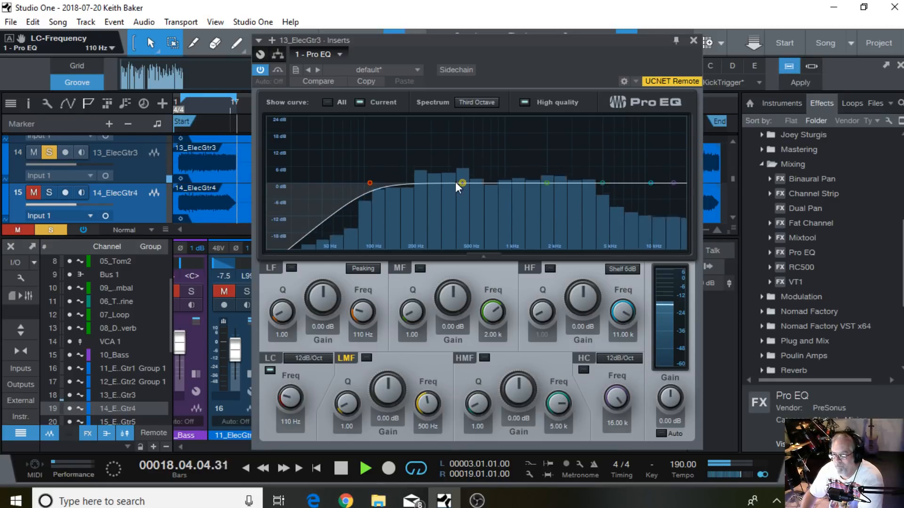
left_click_drag(462, 183, 470, 195)
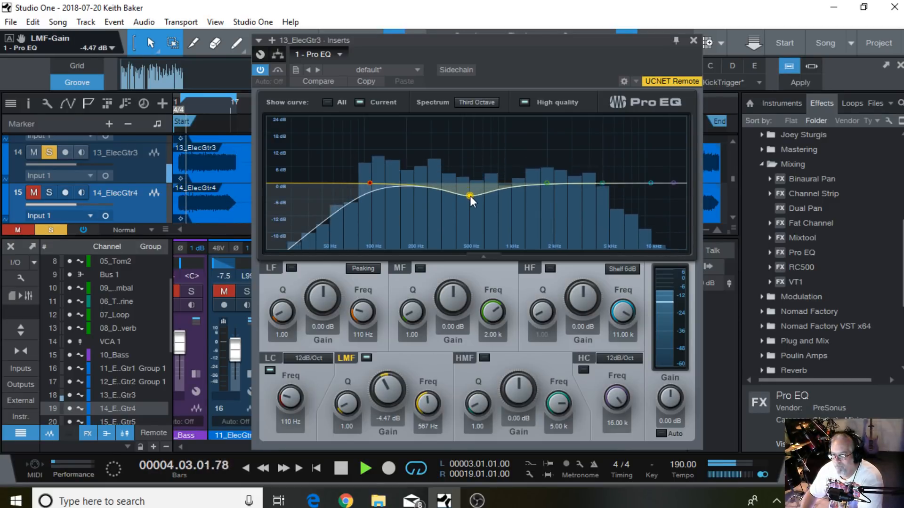
Set LMF gain to -5.18 dB, MF to 3.06 dB at 2.27 kHz and HMF to 3.06 dB at 4.89 kHz, then stop playback
left_click_drag(546, 182, 582, 173)
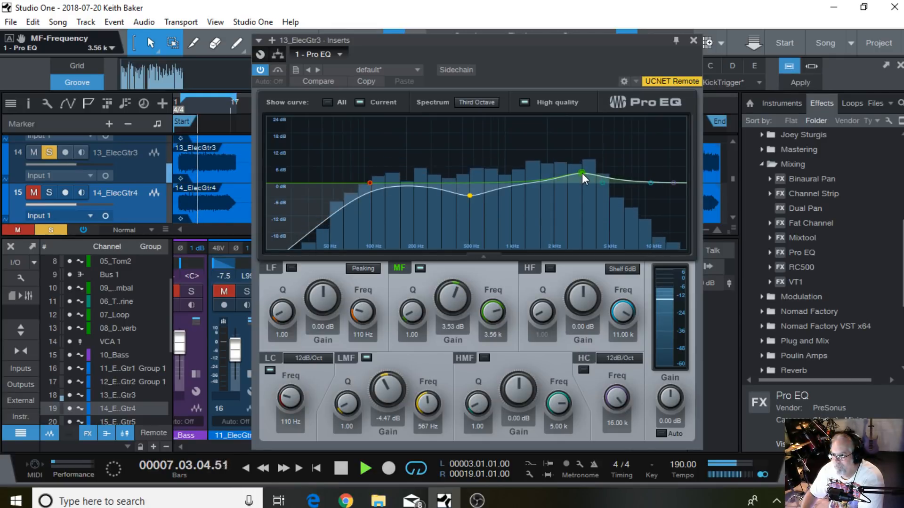
mouse_move(470, 196)
left_mouse_down()
mouse_move(462, 233)
mouse_move(470, 198)
left_mouse_up()
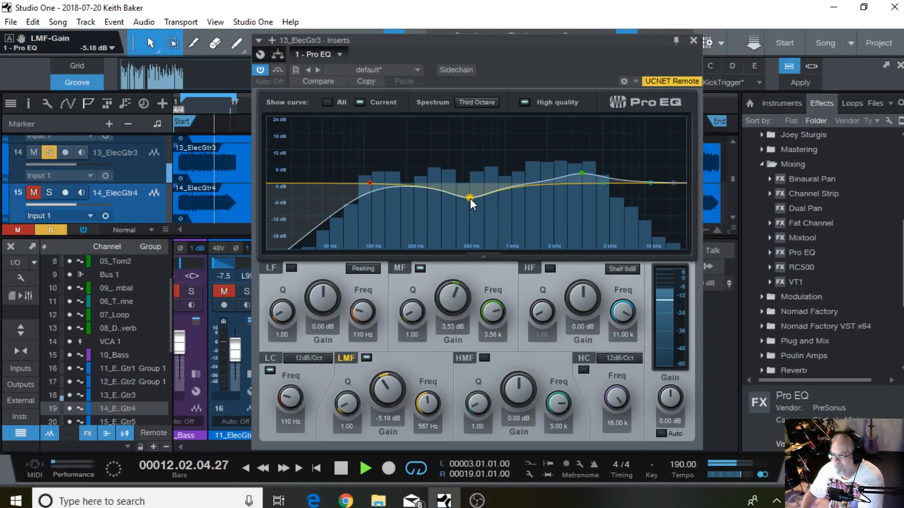
left_click_drag(581, 173, 600, 174)
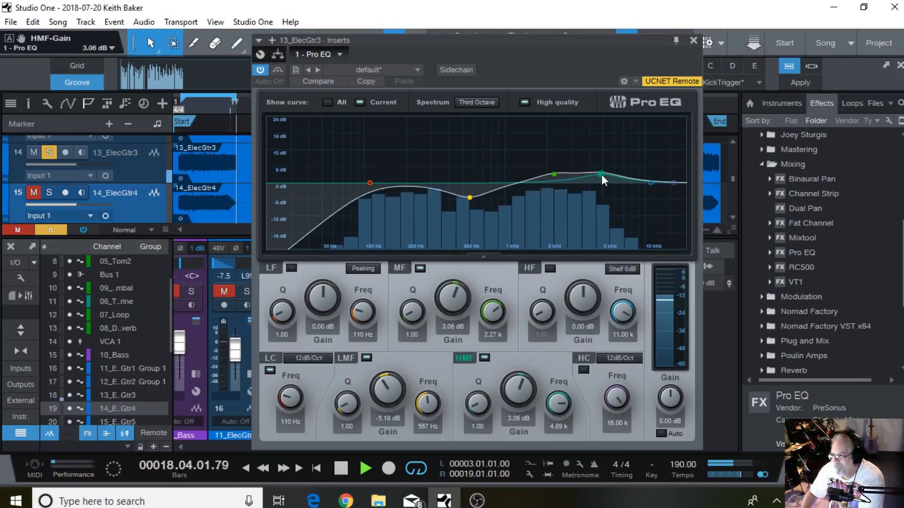
left_click(337, 467)
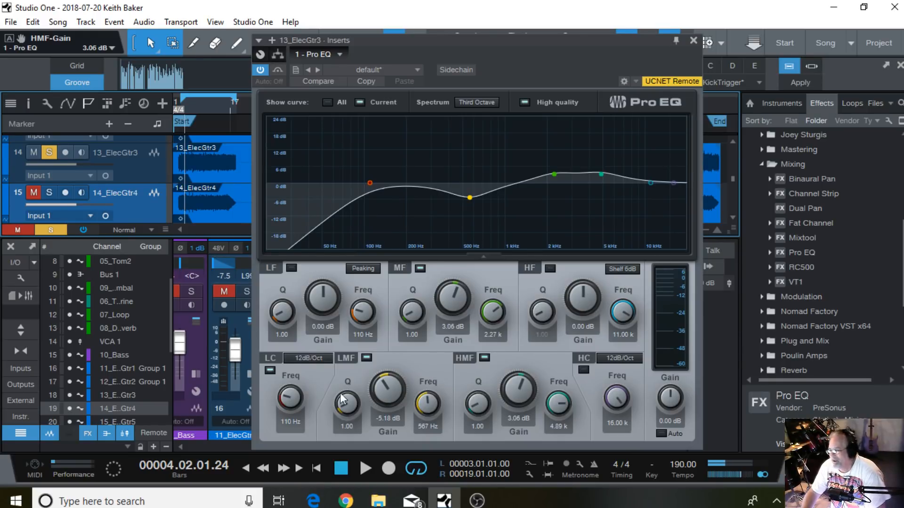
Audition the equalized 13_ElecGtr3 track, stop playback and close its Pro EQ window
left_click(365, 468)
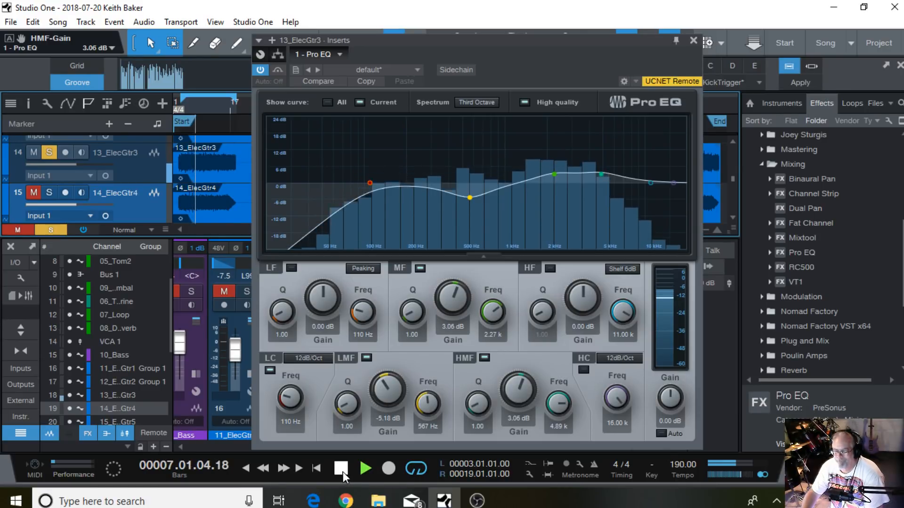
left_click(343, 471)
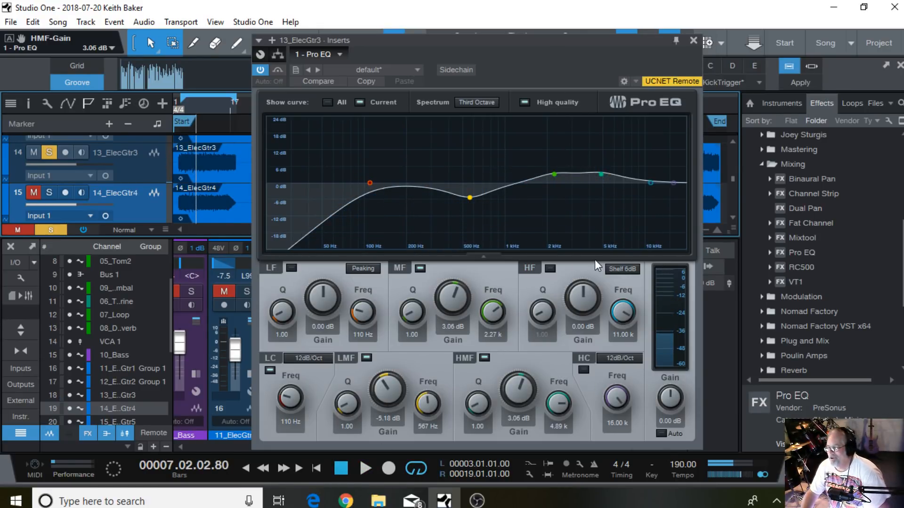
left_click(694, 40)
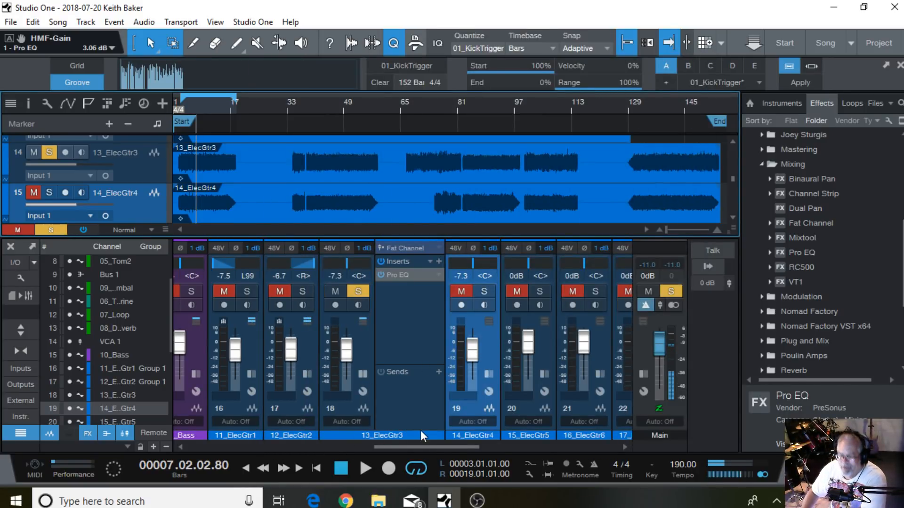
Copy the OldSkoolVerb send from 12_ElecGtr2 to the sends of 13_ElecGtr3
left_click_drag(409, 448, 388, 443)
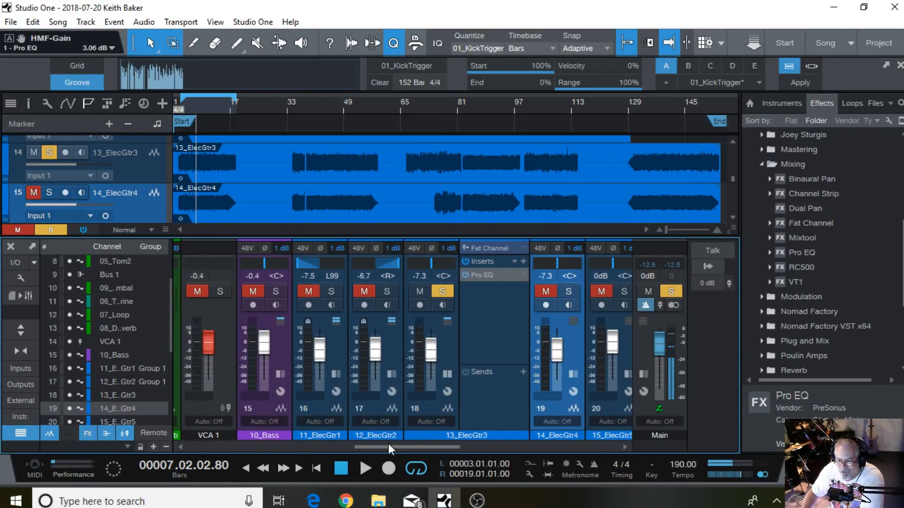
left_click(393, 373)
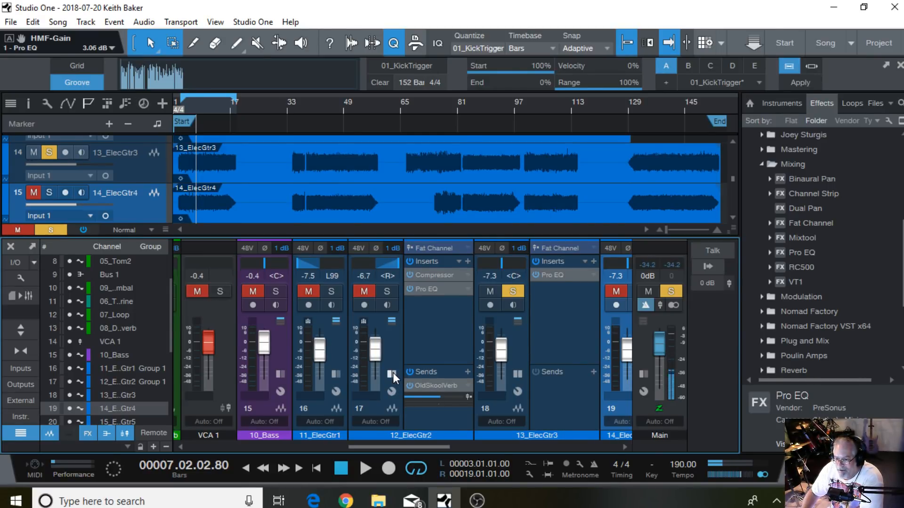
left_click(392, 374)
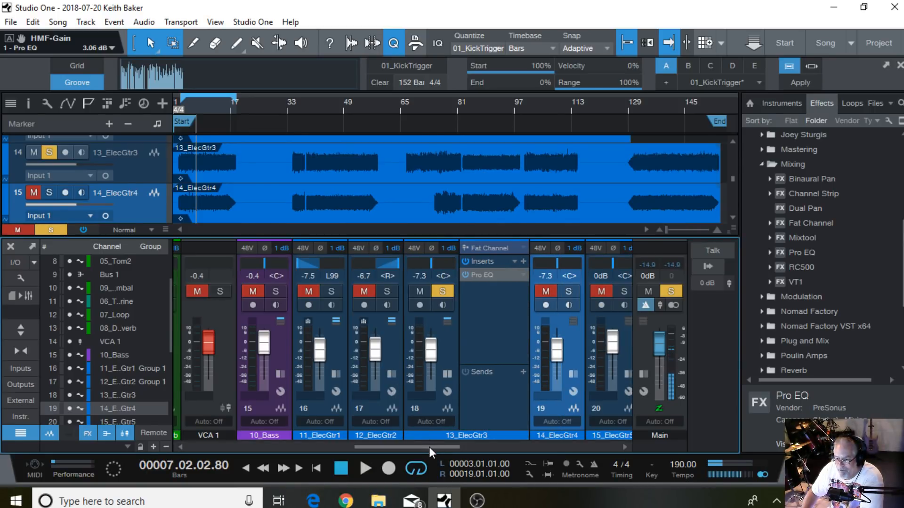
left_click_drag(429, 448, 453, 445)
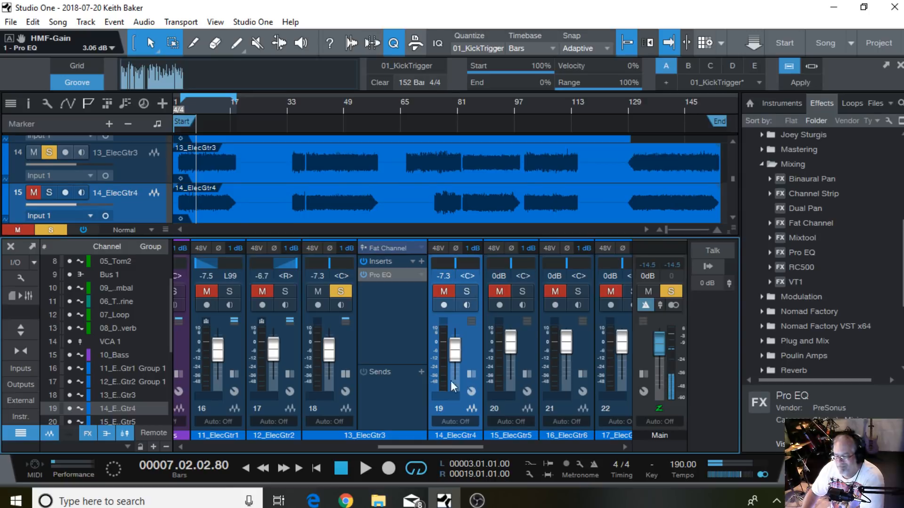
left_click(291, 373)
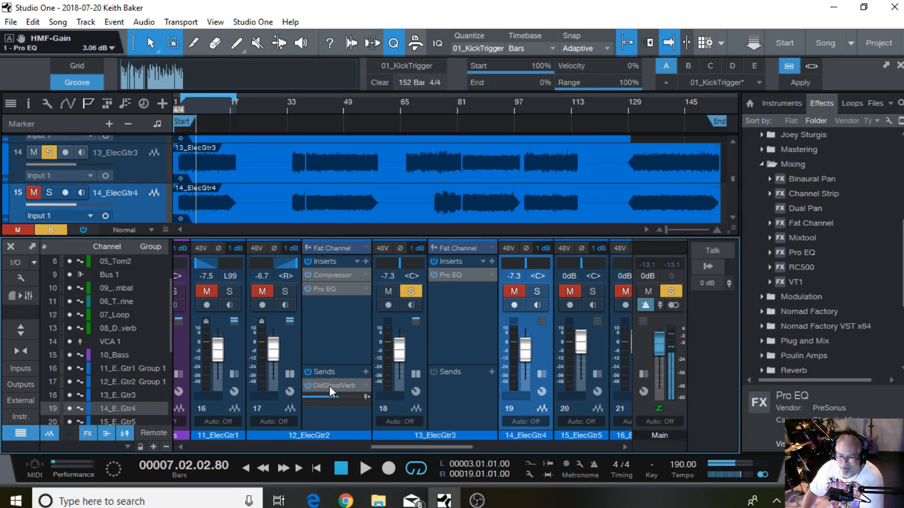
left_click_drag(329, 387, 451, 393)
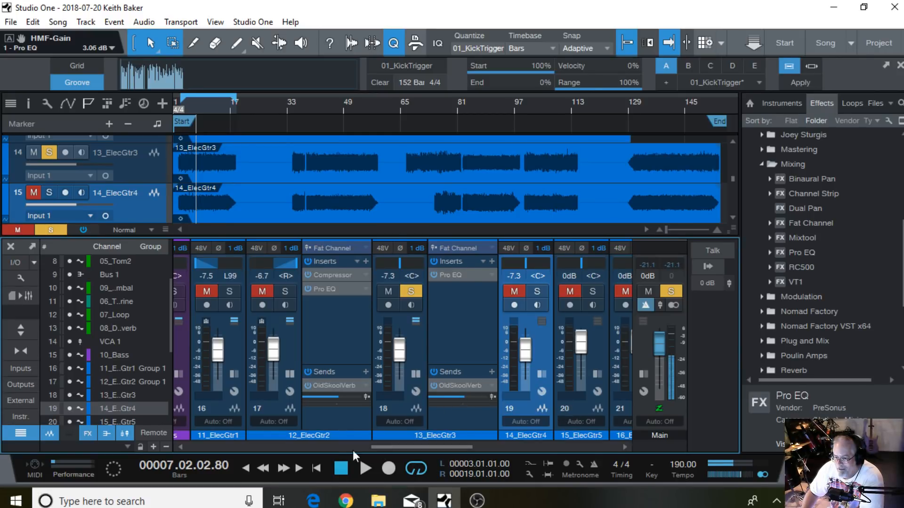
During playback, lower the OldSkoolVerb send level on 13_ElecGtr3 to -9.4 dB, and stop playback
left_click(289, 373)
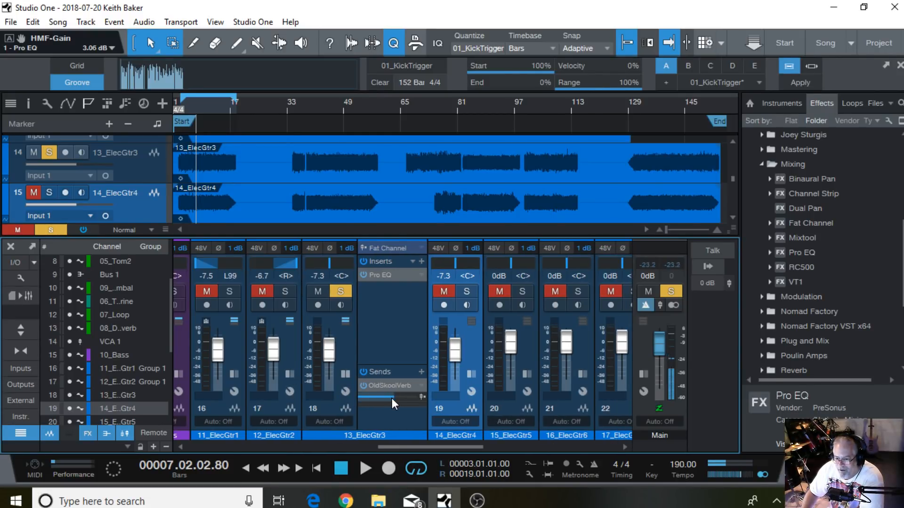
mouse_move(391, 398)
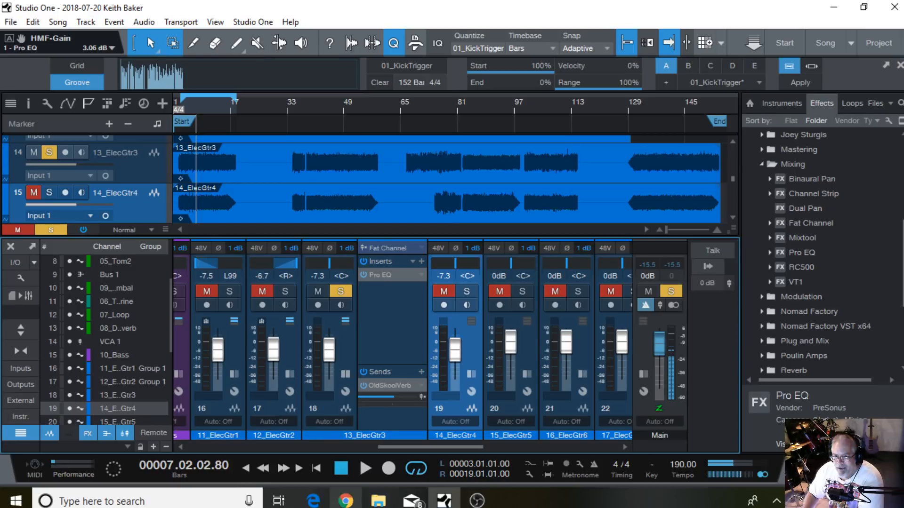
left_click(364, 468)
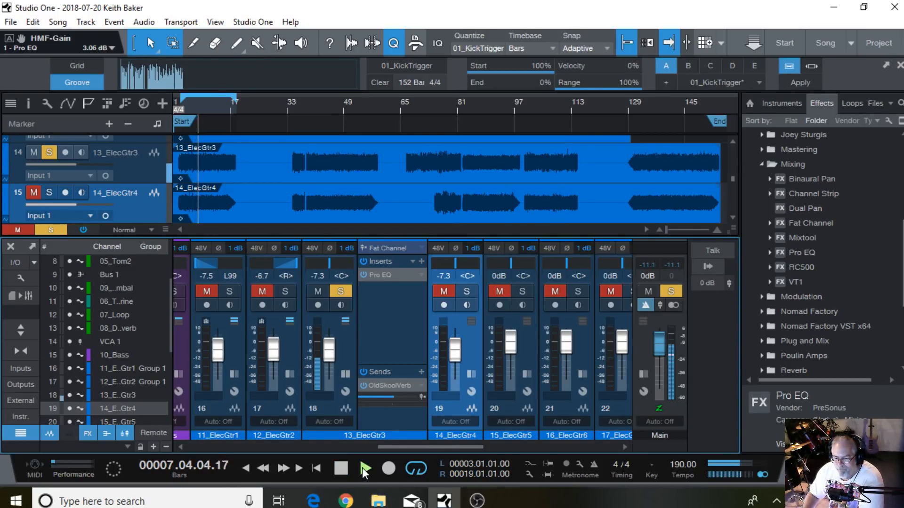
left_click_drag(394, 399, 383, 422)
left_click(340, 470)
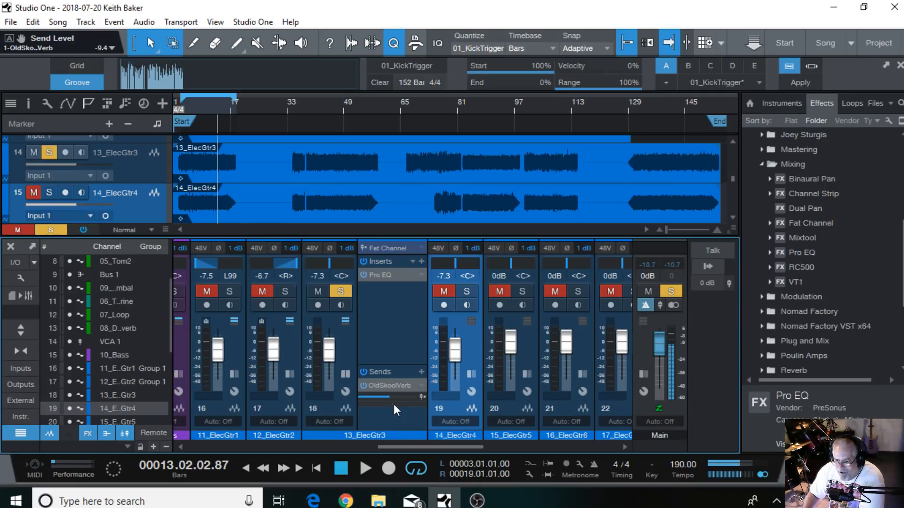
mouse_move(392, 404)
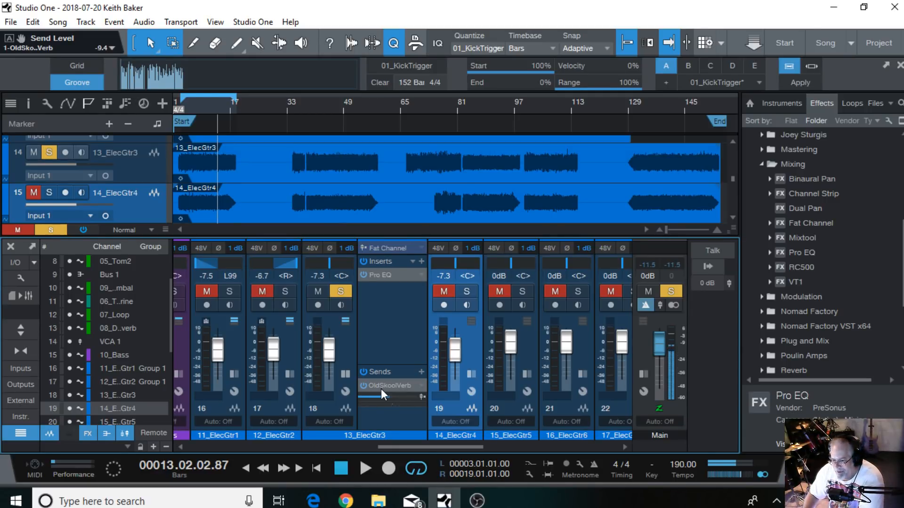
Unsolo and mute 13_ElecGtr3, solo the grouped 11_ElecGtr1 and 12_ElecGtr2, and show the inserts and sends of 12_ElecGtr2
left_click(344, 373)
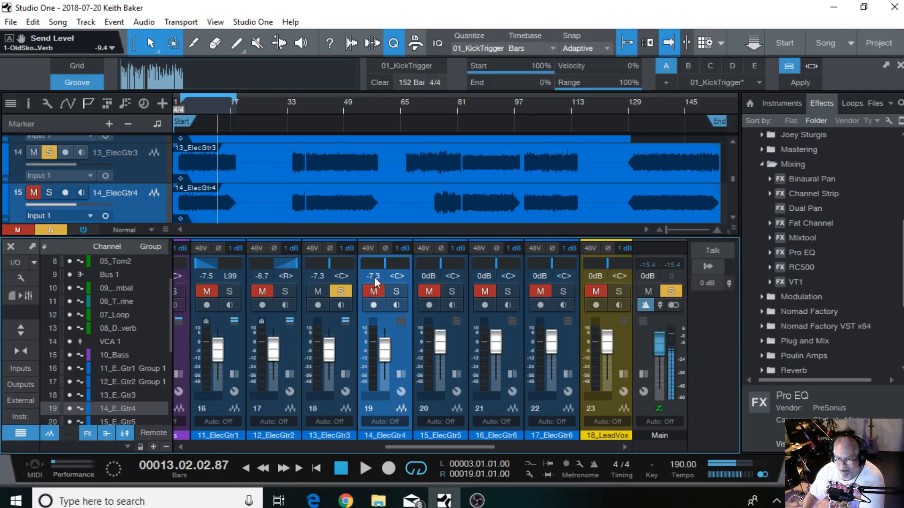
left_click(340, 293)
left_click(318, 292)
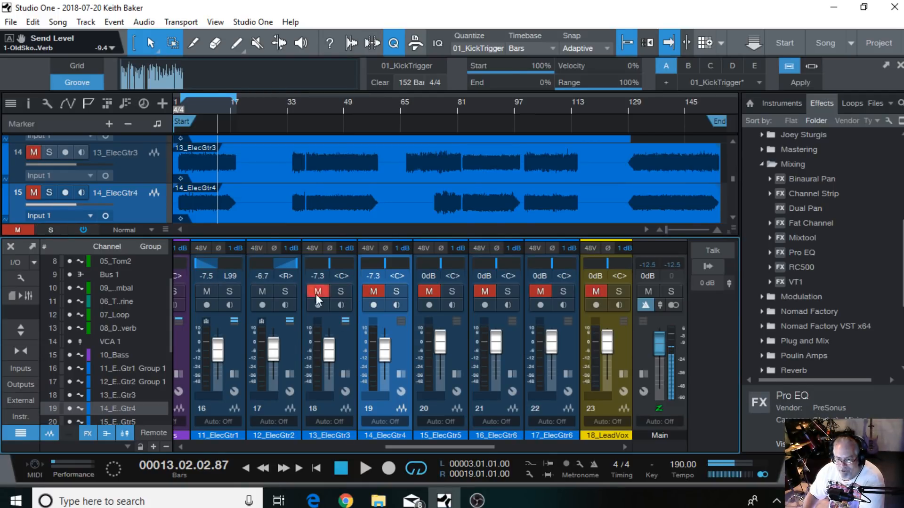
left_click(284, 292)
left_click(289, 374)
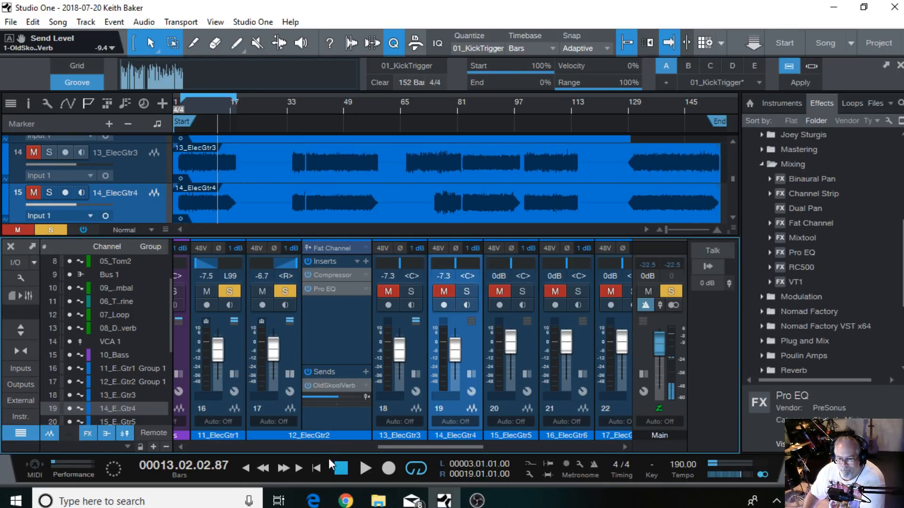
Dissolve Group 1 of 11_ElecGtr1 and 12_ElecGtr2, and pan 12_ElecGtr2 near the center at L3
left_click(226, 410)
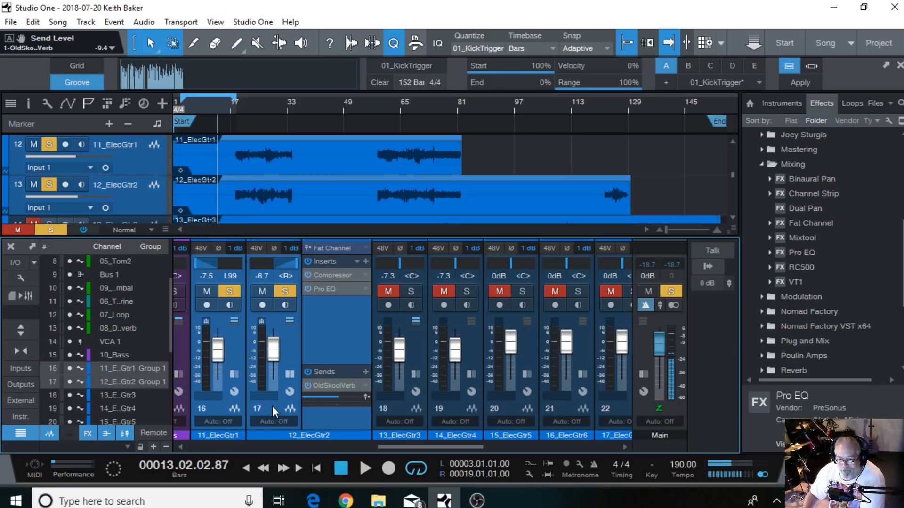
right_click(273, 406)
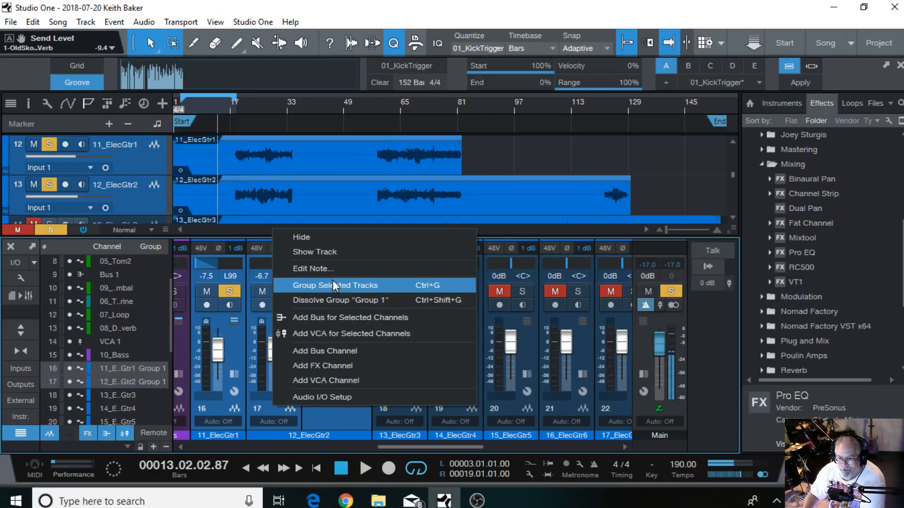
left_click(331, 299)
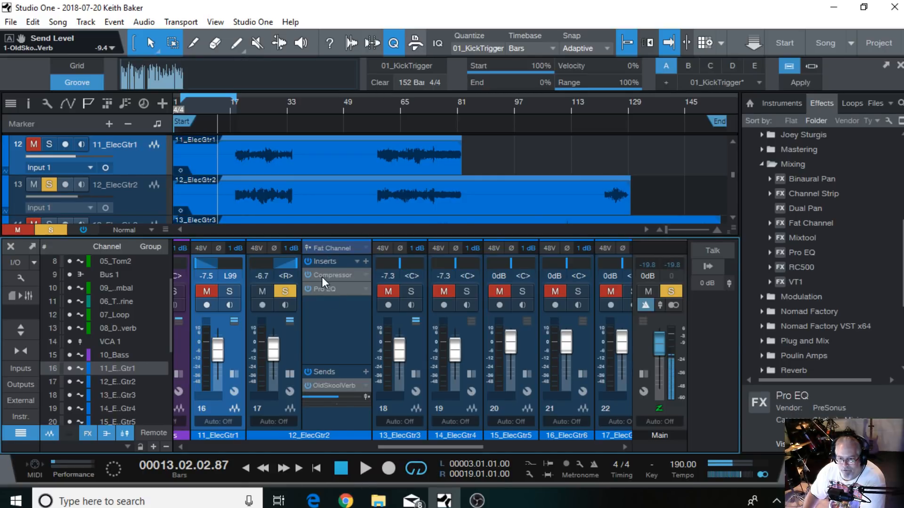
left_click(273, 263)
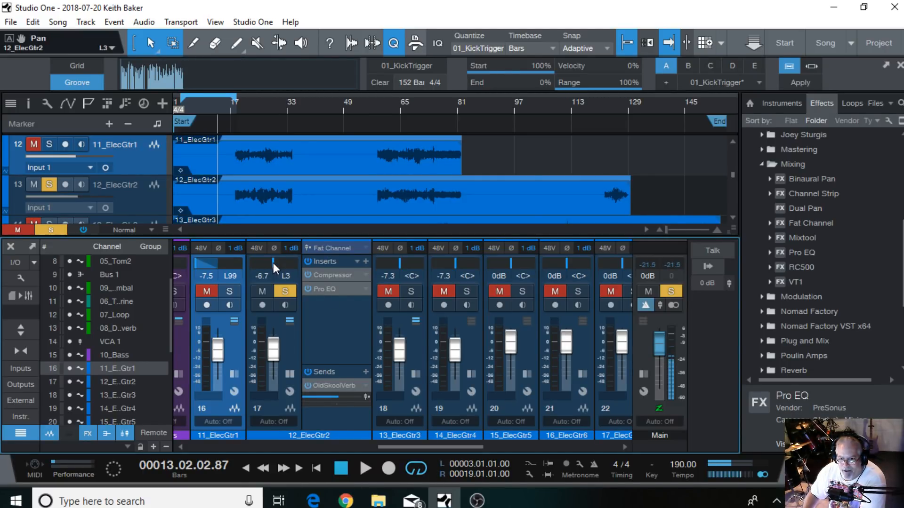
Play from about bar 18 and try the OldSkoolVerb send of 12_ElecGtr2 panned hard right before returning it to L1
left_click(364, 467)
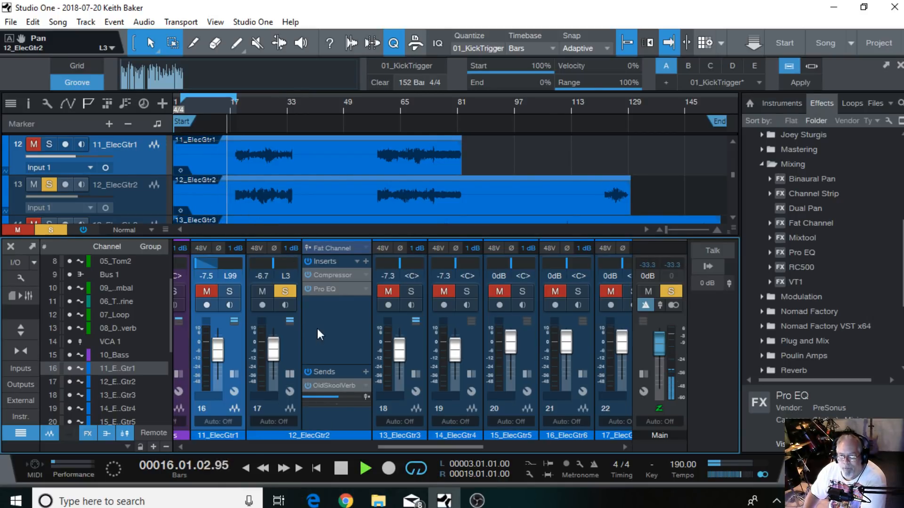
left_click(239, 106)
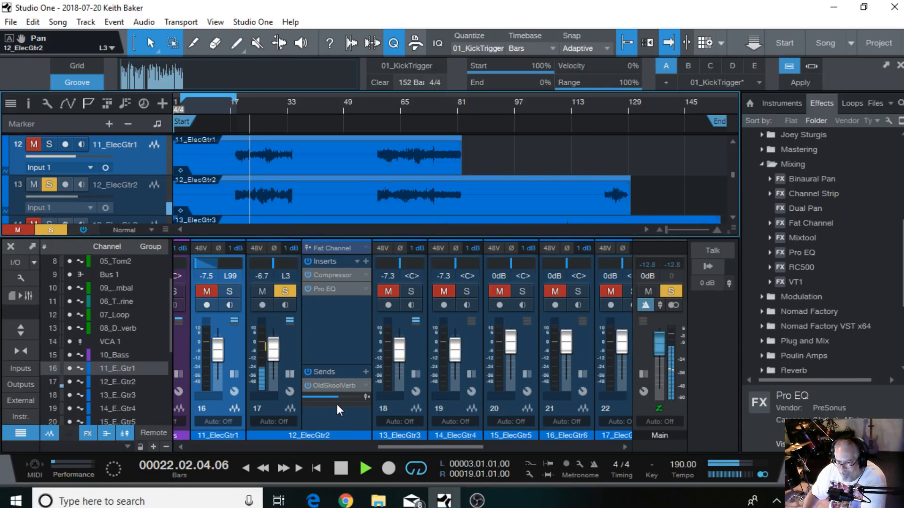
left_click_drag(337, 403, 382, 404)
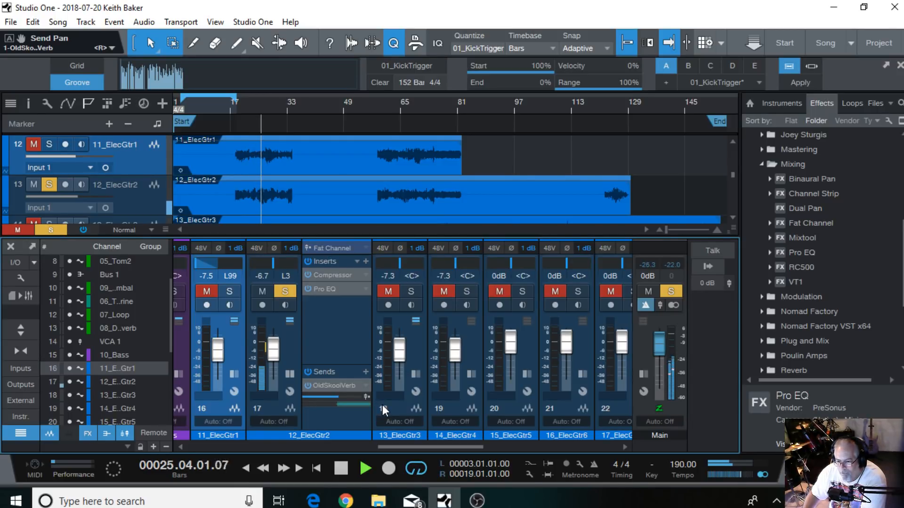
left_click_drag(382, 405, 337, 406)
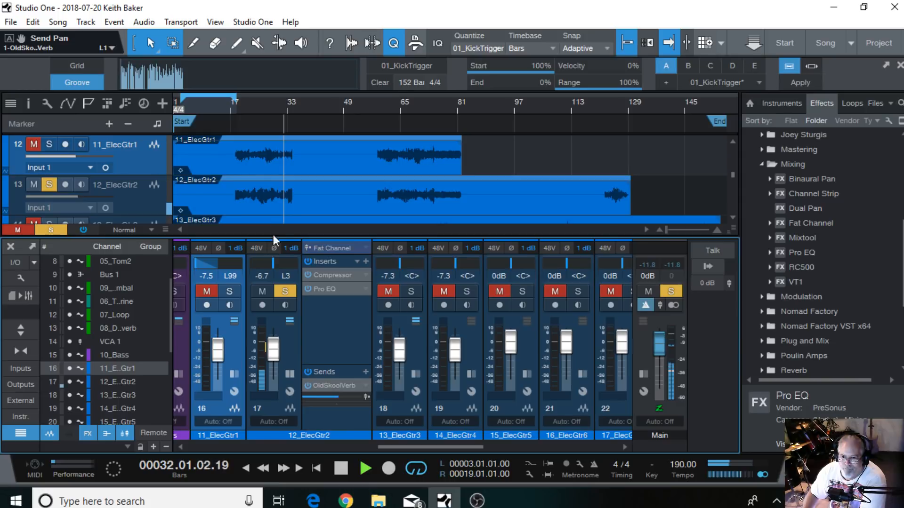
Pan 12_ElecGtr2 hard right, and unmute and solo 11_ElecGtr1 alongside it
left_click_drag(273, 261, 335, 269)
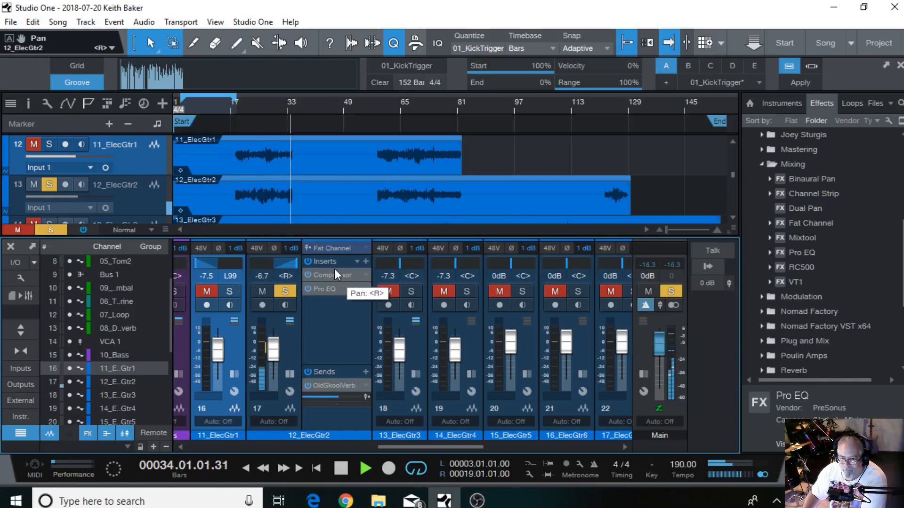
left_click(207, 291)
left_click(229, 292)
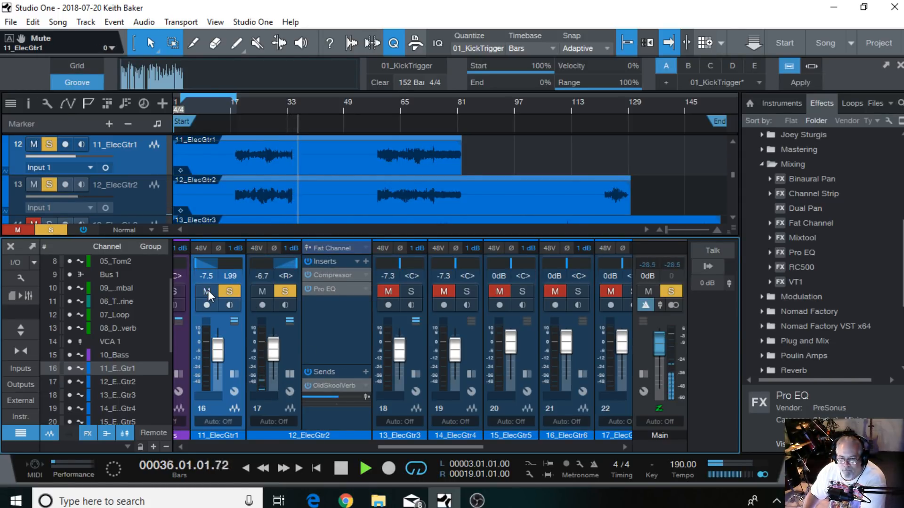
Group the 11_ElecGtr1 and 12_ElecGtr2 tracks together again
left_click(275, 412, "shift")
right_click(275, 413)
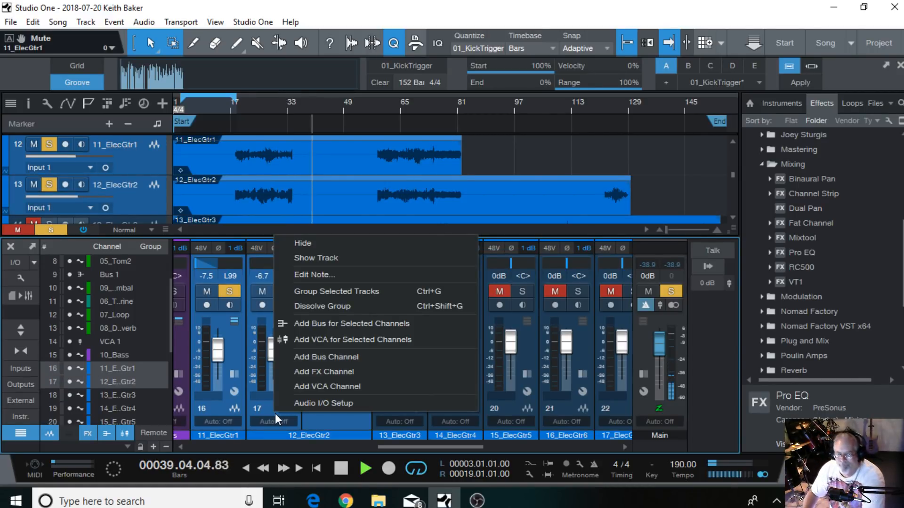
left_click(340, 295)
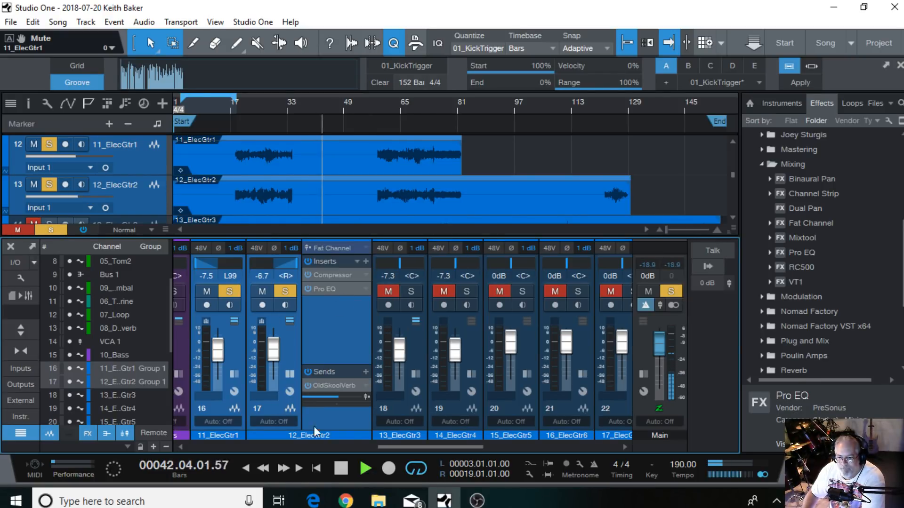
Collapse the 12_ElecGtr2 channel, unsolo the grouped guitars, and solo 13_ElecGtr3 and 14_ElecGtr4
left_click(290, 375)
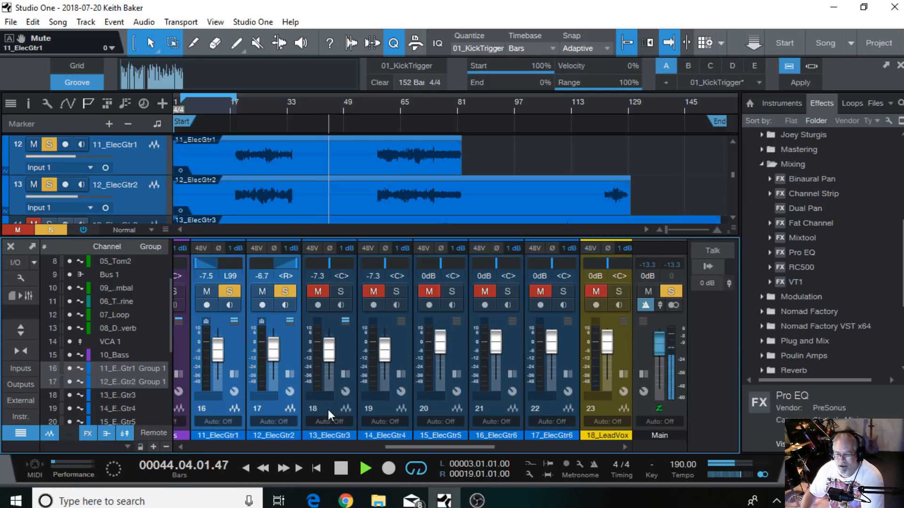
left_click(284, 291)
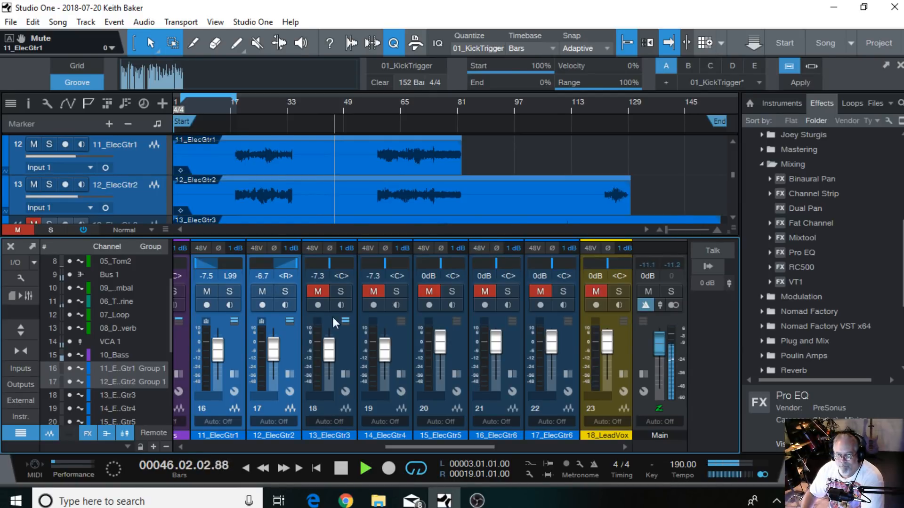
left_click(340, 292)
left_click(397, 291)
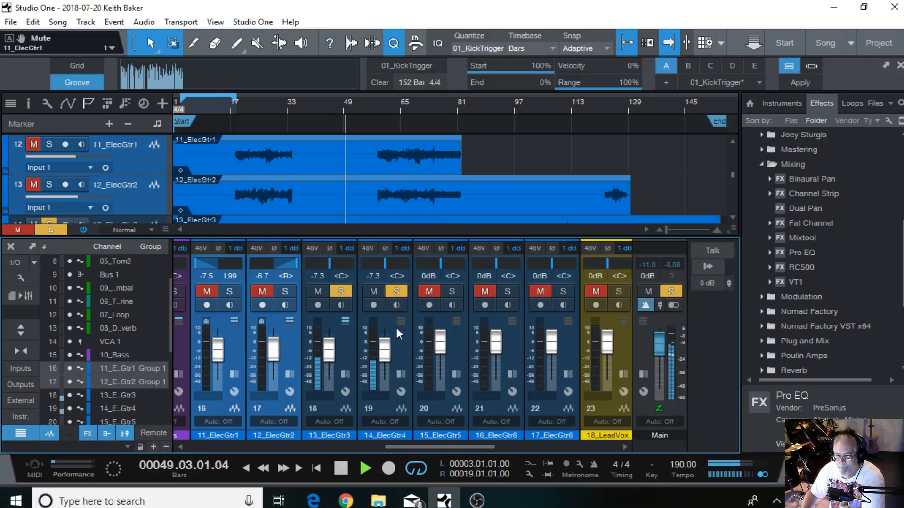
Copy the Pro EQ insert and the OldSkoolVerb send from 13_ElecGtr3 to 14_ElecGtr4, closing the EQ window
left_click(346, 374)
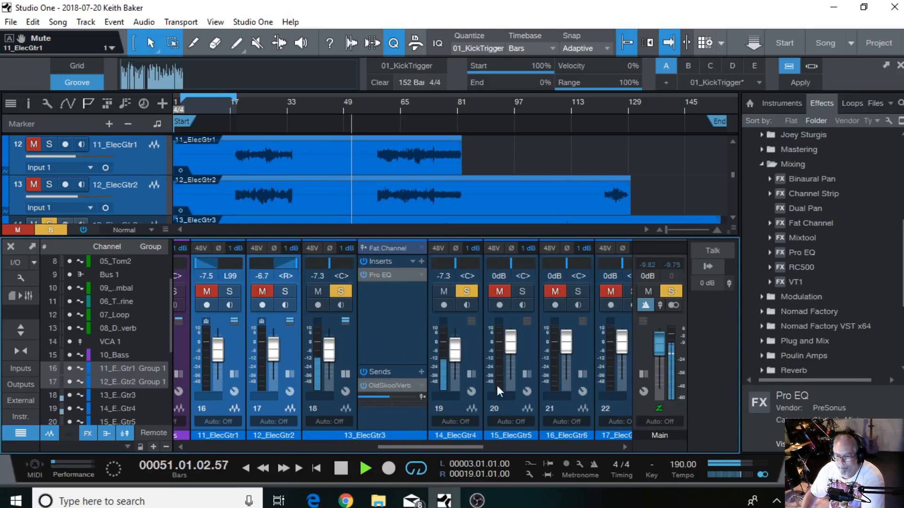
left_click(471, 375)
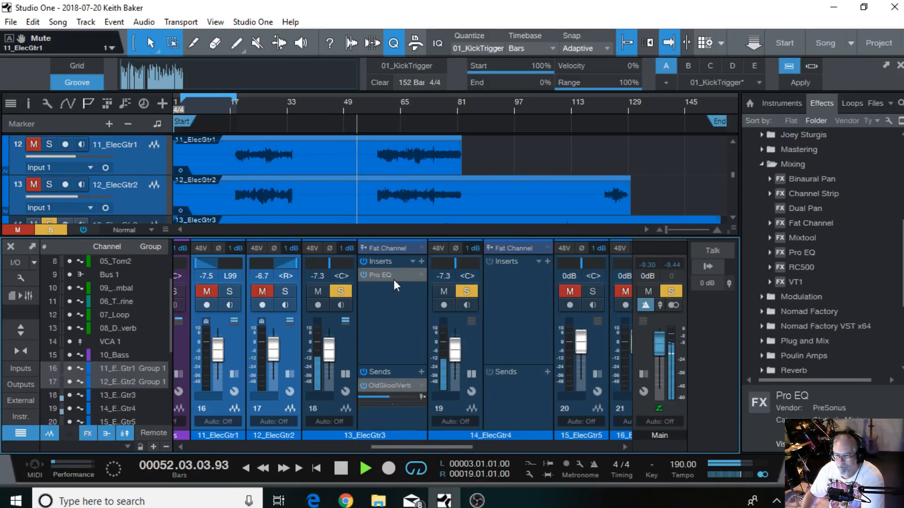
left_click_drag(391, 277, 518, 278)
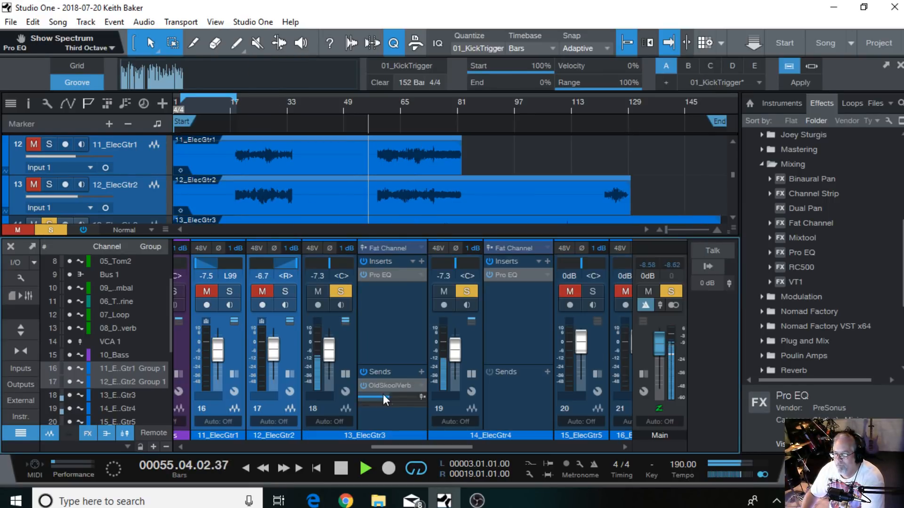
left_click(692, 41)
left_click_drag(391, 380, 517, 400)
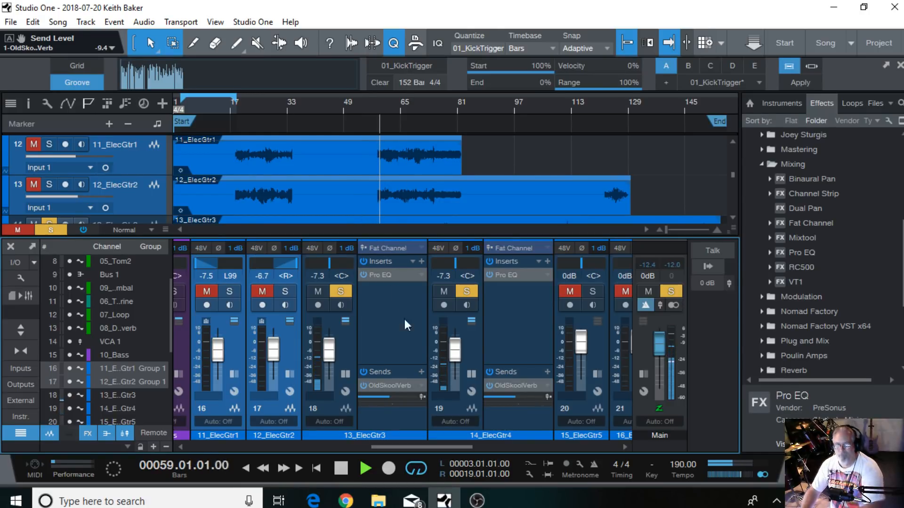
Select 13_ElecGtr3 and 14_ElecGtr4, play from near the song's start, and pan 14_ElecGtr4 hard right and 13_ElecGtr3 hard left
left_click(318, 416)
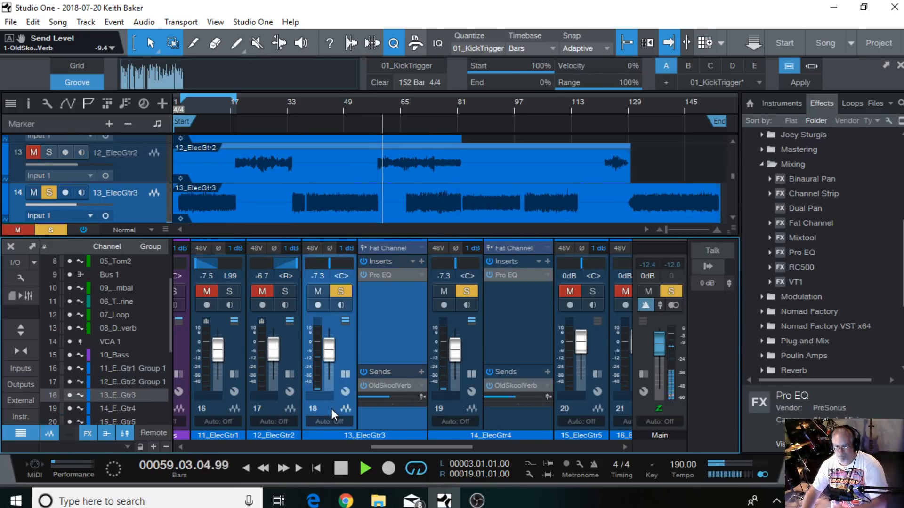
left_click(457, 411, "shift")
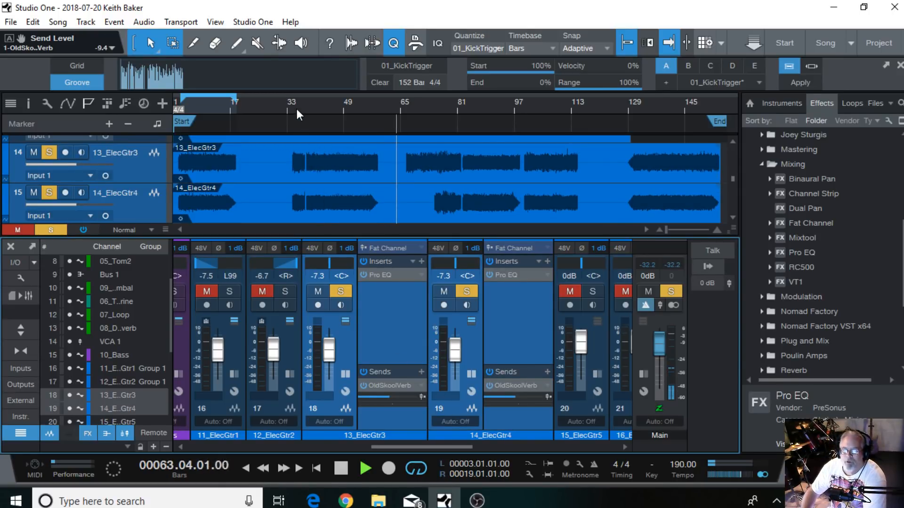
left_click(200, 109)
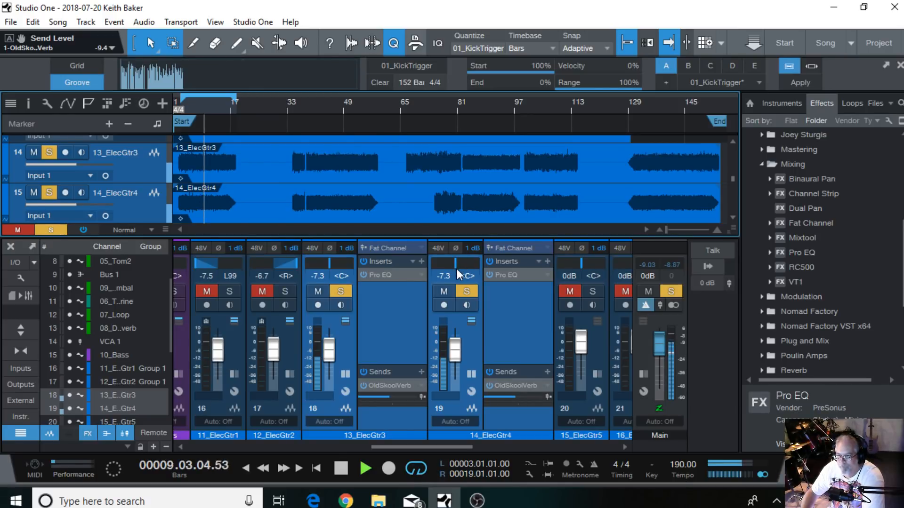
left_click_drag(455, 263, 518, 35)
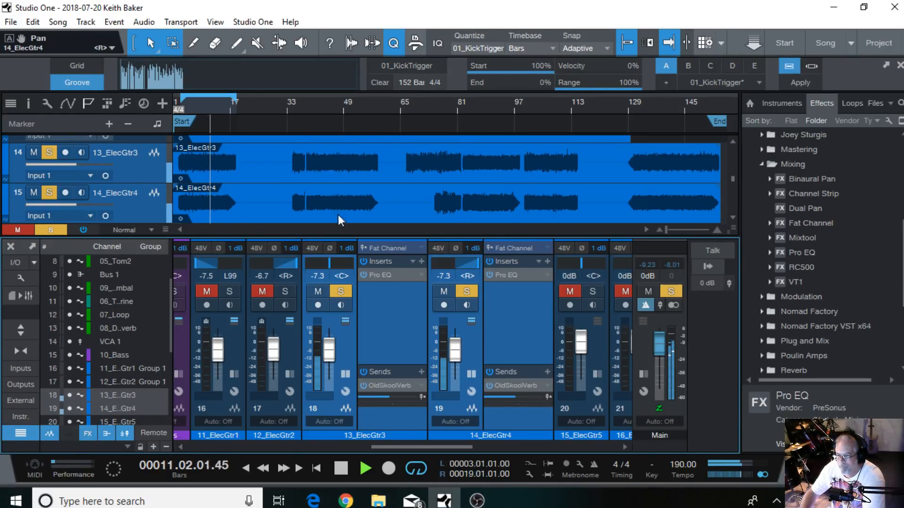
left_click_drag(329, 259, 310, 461)
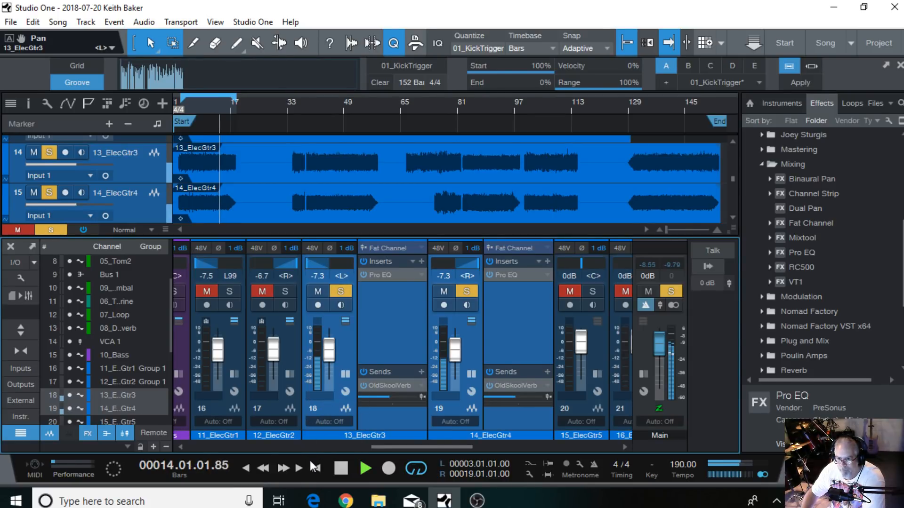
Collapse the 13_ElecGtr3 and 14_ElecGtr4 channels and set both selected tracks' volume to -7.5 dB during playback
left_click(345, 375)
left_click(401, 374)
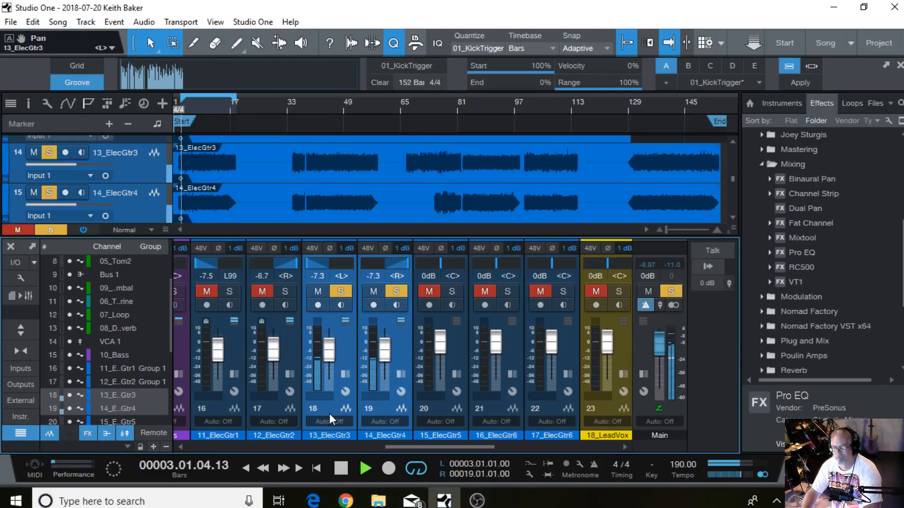
scroll(387, 344, "up", 1)
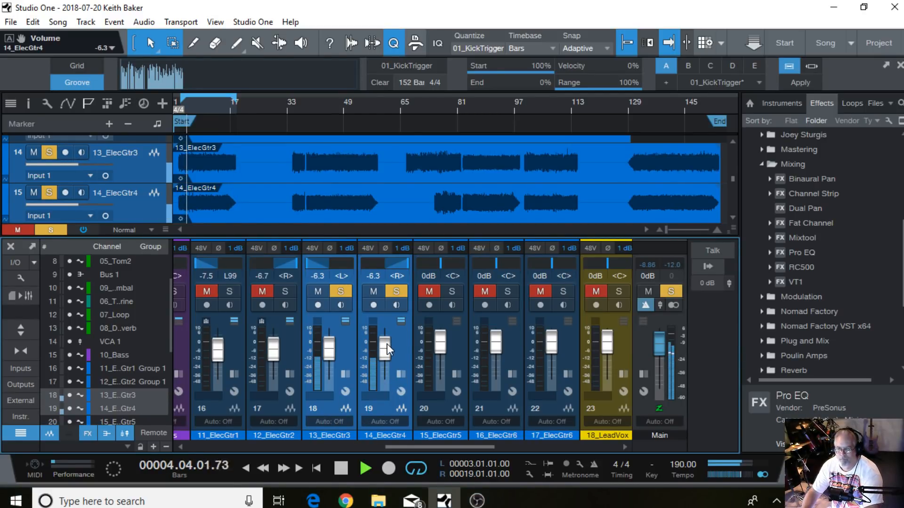
scroll(387, 343, "down", 1)
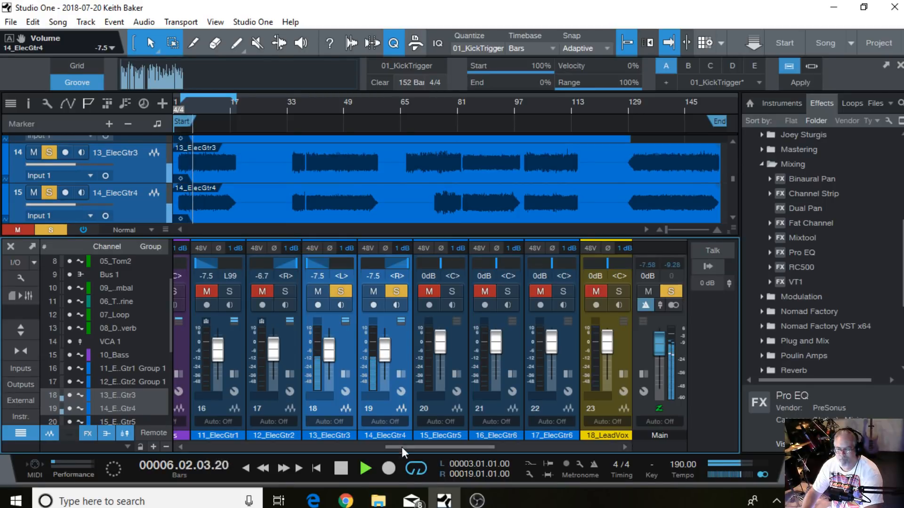
Set 14_ElecGtr4's volume to -6.3 dB and group it with 13_ElecGtr3
left_click(389, 409)
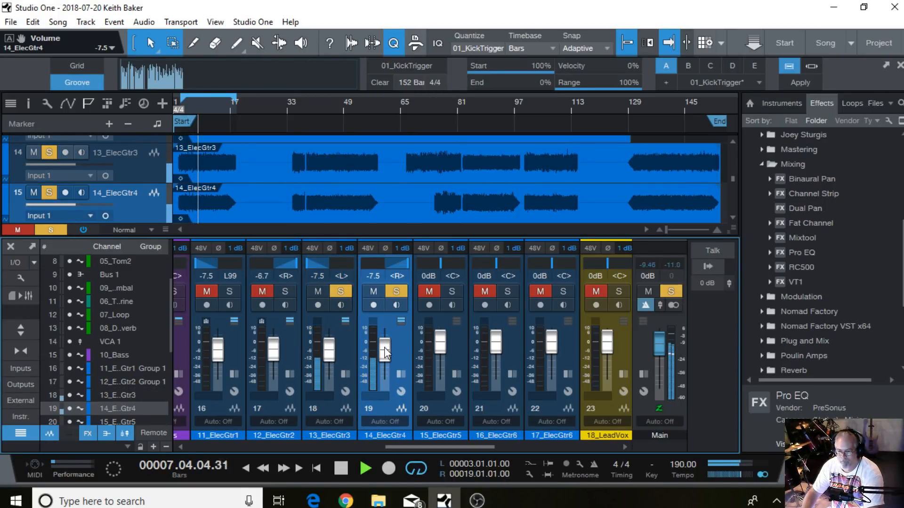
scroll(384, 347, "up", 1)
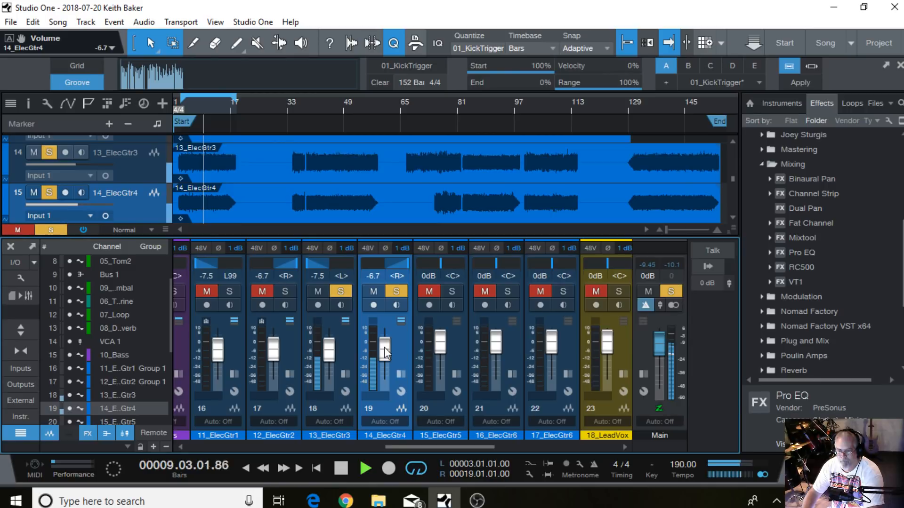
left_click(335, 411)
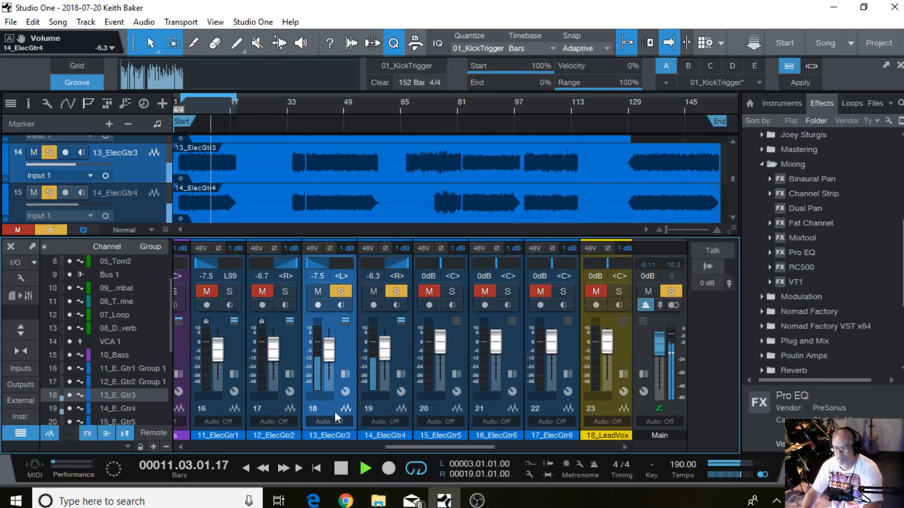
left_click(387, 410, "shift")
right_click(387, 410)
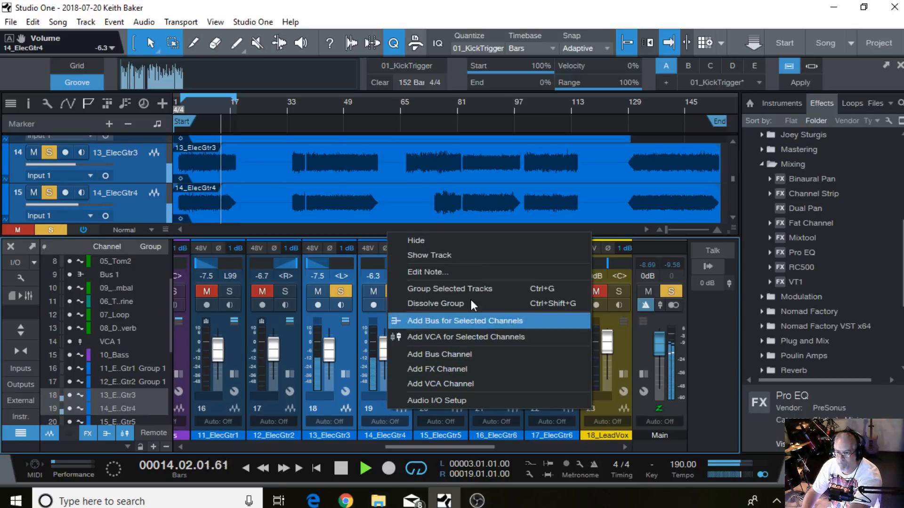
left_click(433, 289)
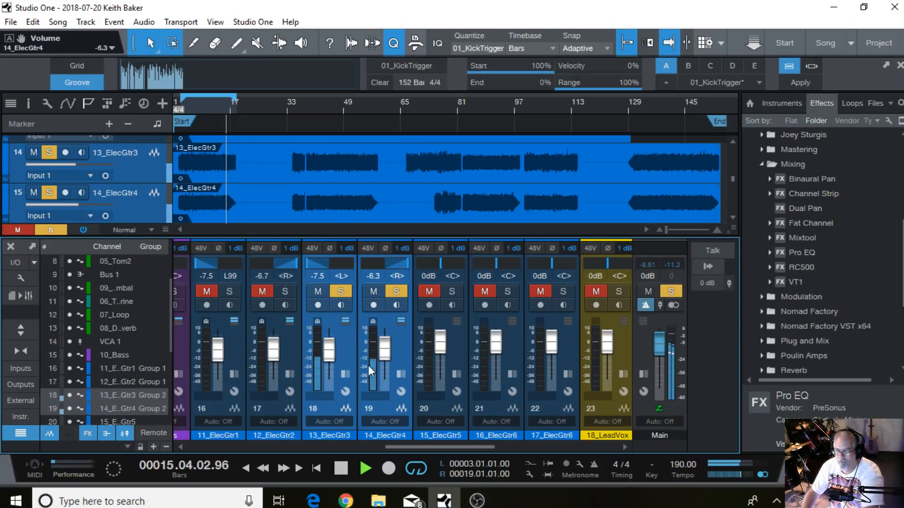
Unsolo and unmute the grouped guitars, balancing 13_ElecGtr3 at -12.9 dB and 14_ElecGtr4 at -11.7 dB against the mix
left_click_drag(386, 349, 385, 359)
left_click(399, 291)
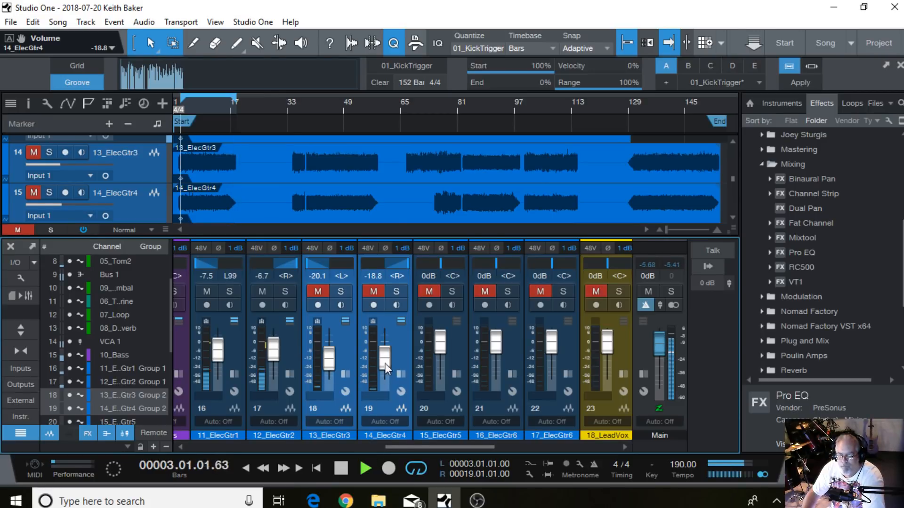
left_click_drag(386, 363, 385, 352)
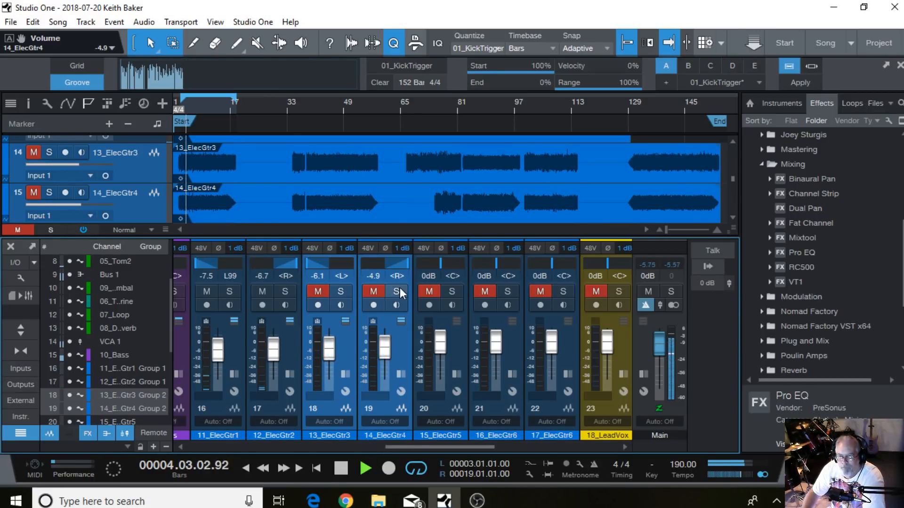
left_click(375, 291)
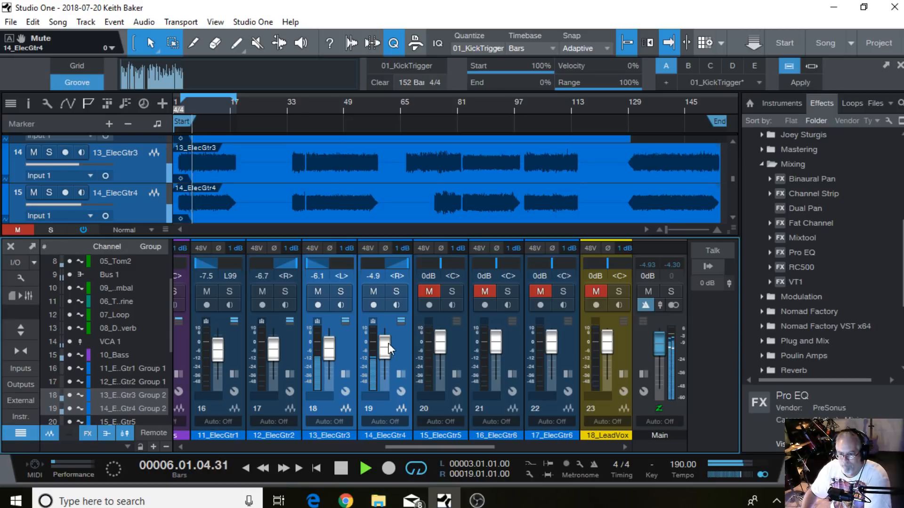
mouse_move(388, 349)
left_mouse_down()
mouse_move(386, 362)
mouse_move(389, 353)
left_mouse_up()
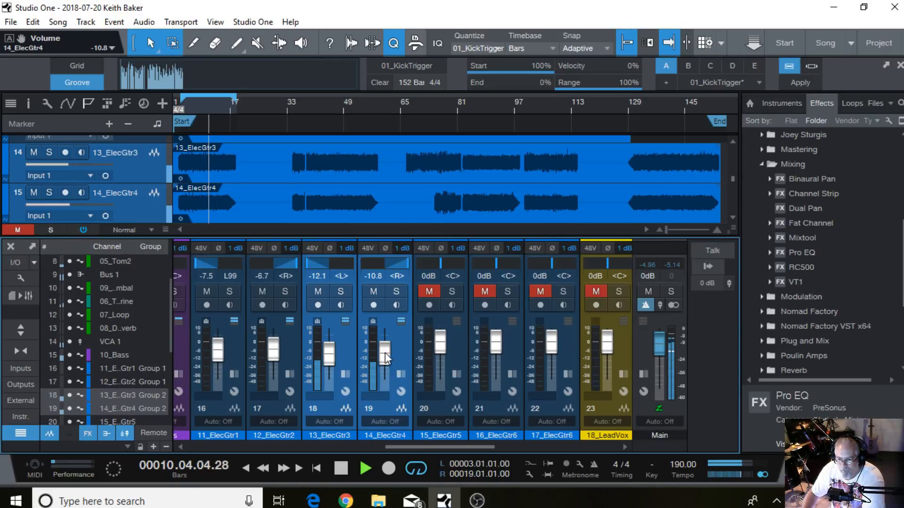
left_click_drag(383, 354, 383, 355)
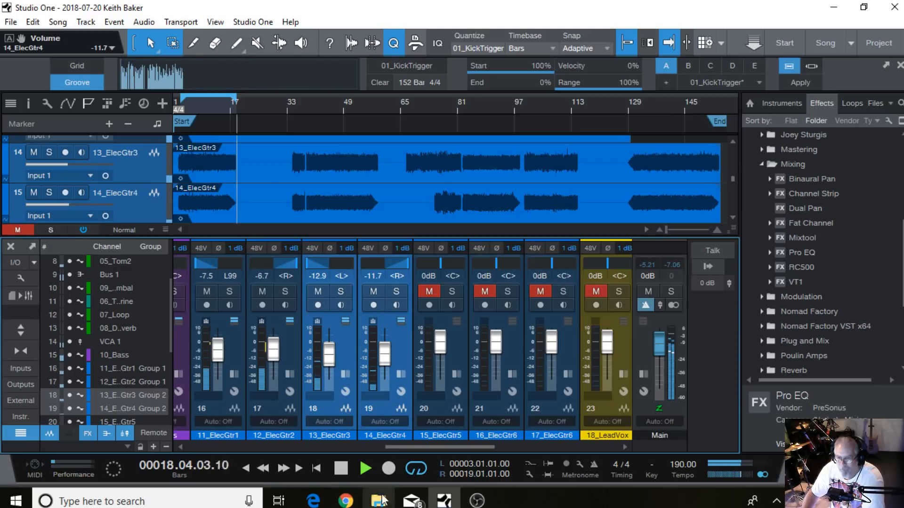
Turn off looping and replay the transition around bar 17
left_click(417, 468)
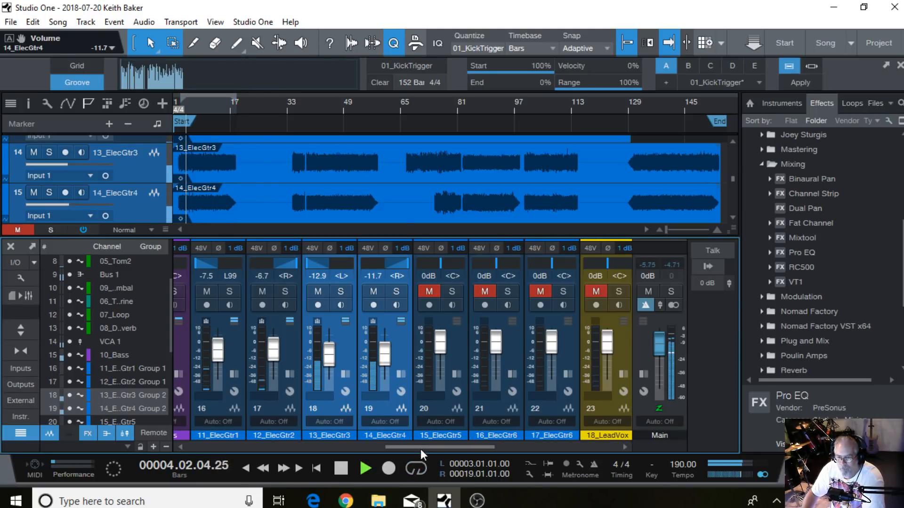
left_click(233, 112)
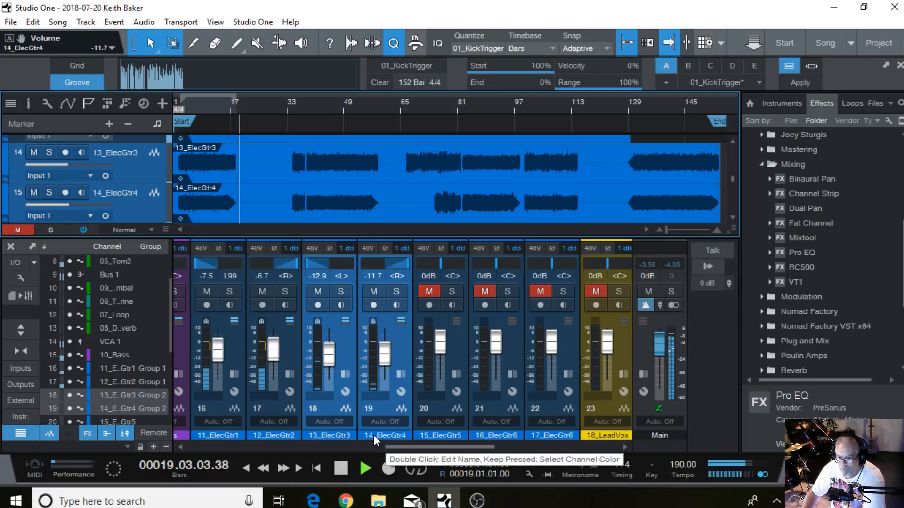
left_click(226, 106)
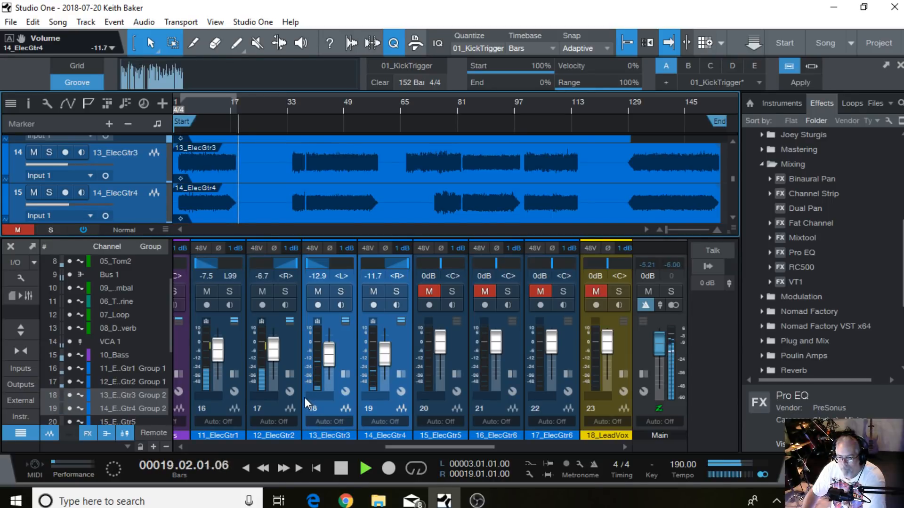
Raise the grouped 11_ElecGtr1 to -5.4 dB and 12_ElecGtr2 to -4.6 dB, and replay from about bar 15
left_click(217, 405)
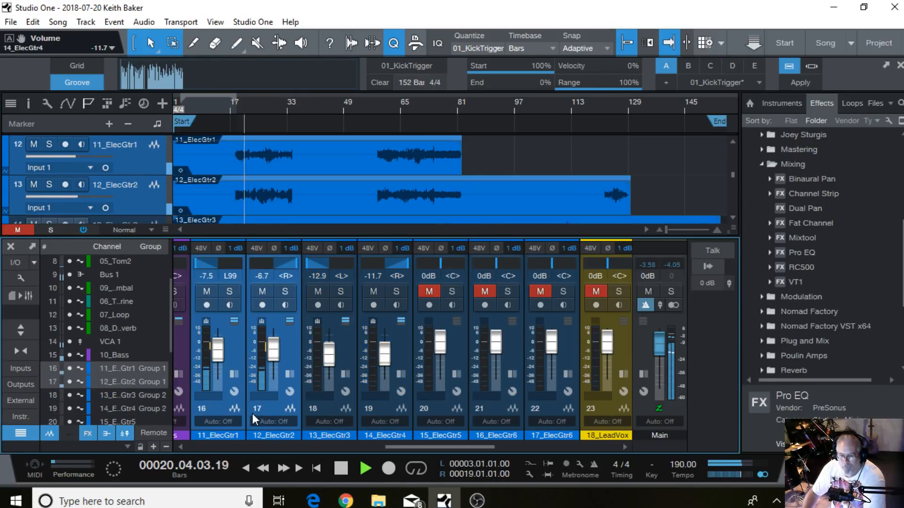
left_click_drag(280, 340, 277, 346)
scroll(276, 348, "up", 2)
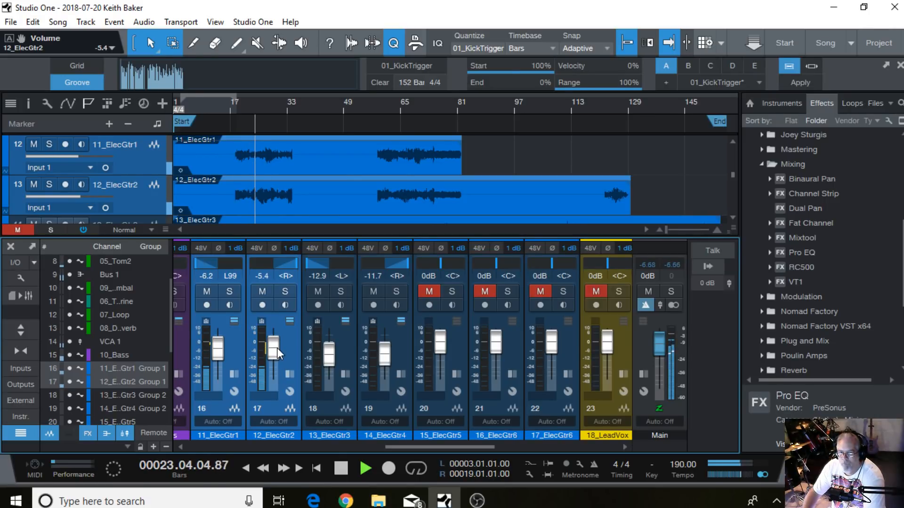
scroll(277, 348, "up", 1)
scroll(276, 348, "up", 1)
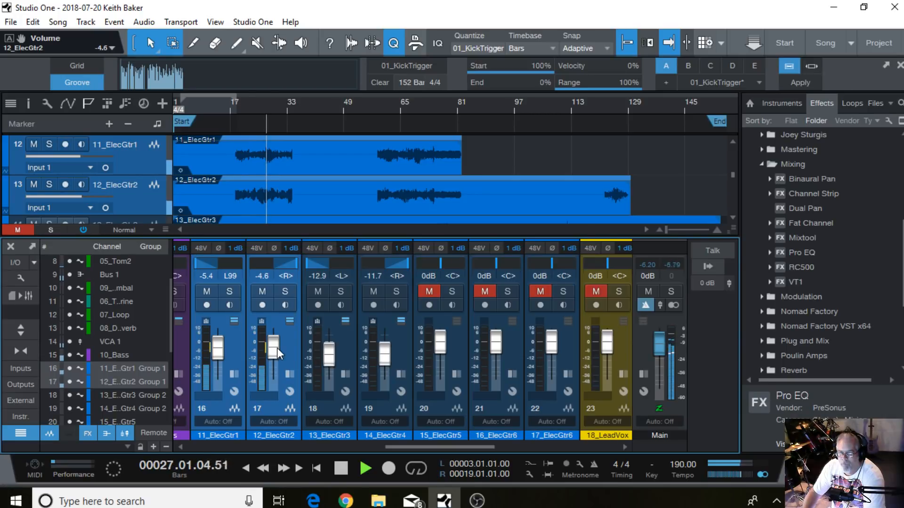
left_click(223, 105)
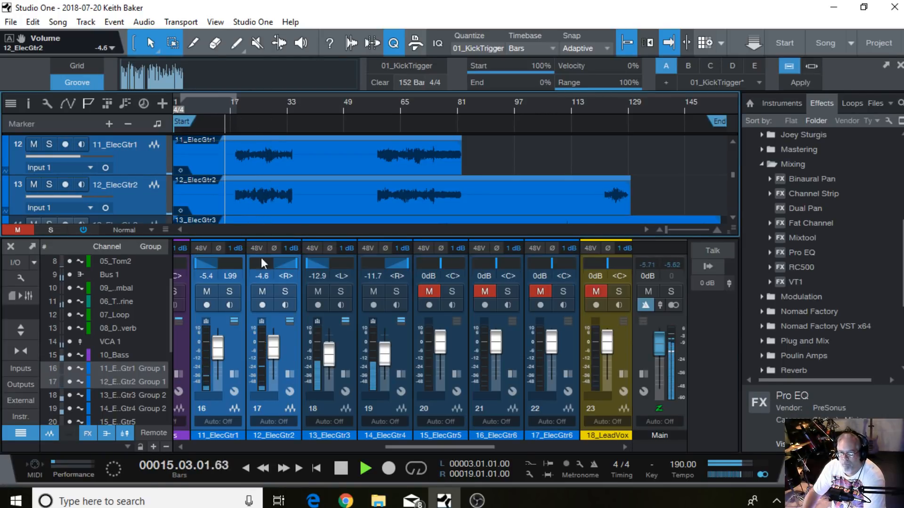
Check the guitar tracks around 15_ElecGtr5 during playback and lower 13_ElecGtr3 to -13.8 dB and 14_ElecGtr4 to -12.5 dB
left_click(439, 406)
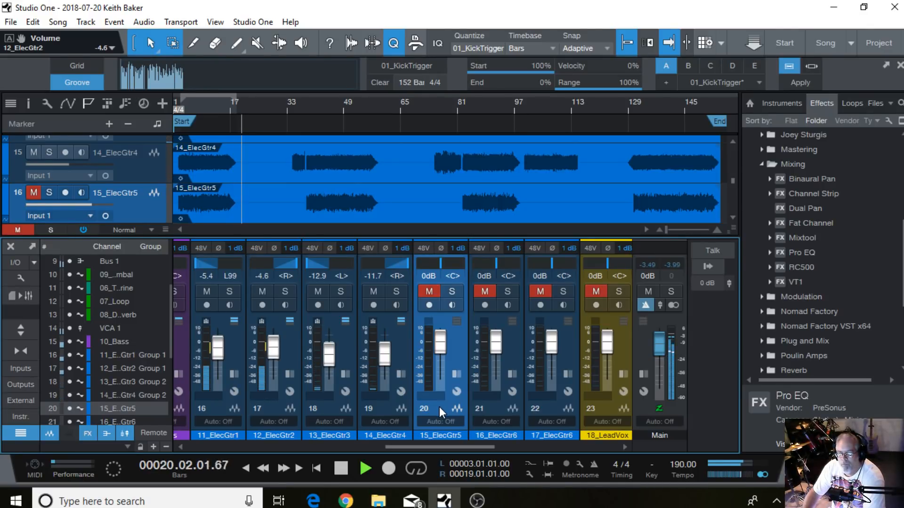
scroll(371, 199, "up", 1)
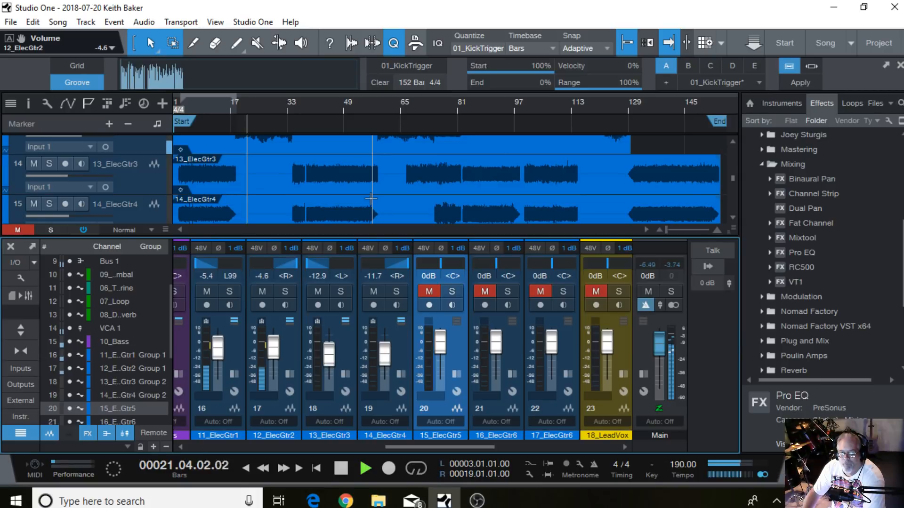
scroll(371, 199, "down", 1)
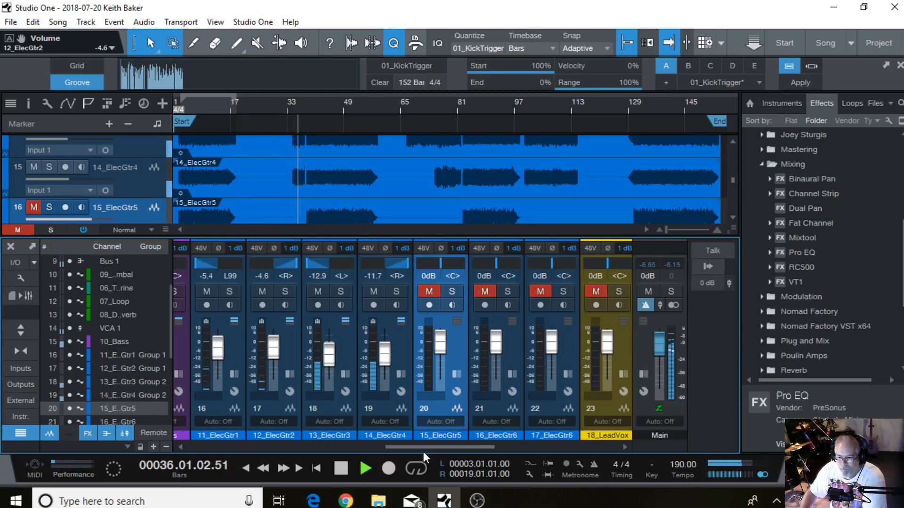
left_click_drag(384, 353, 385, 359)
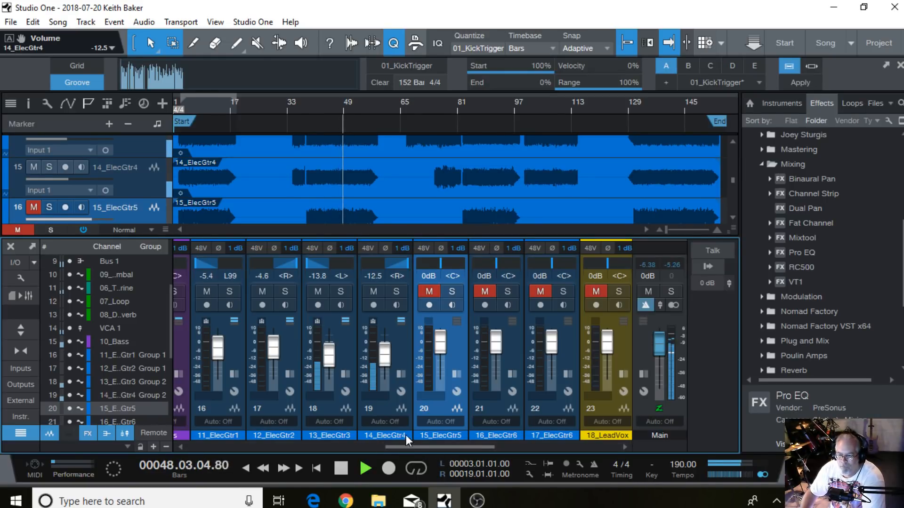
Set the 06_Tambourine volume to -8.8 dB and stop playback
left_click_drag(406, 450, 288, 432)
left_click_drag(430, 347, 430, 349)
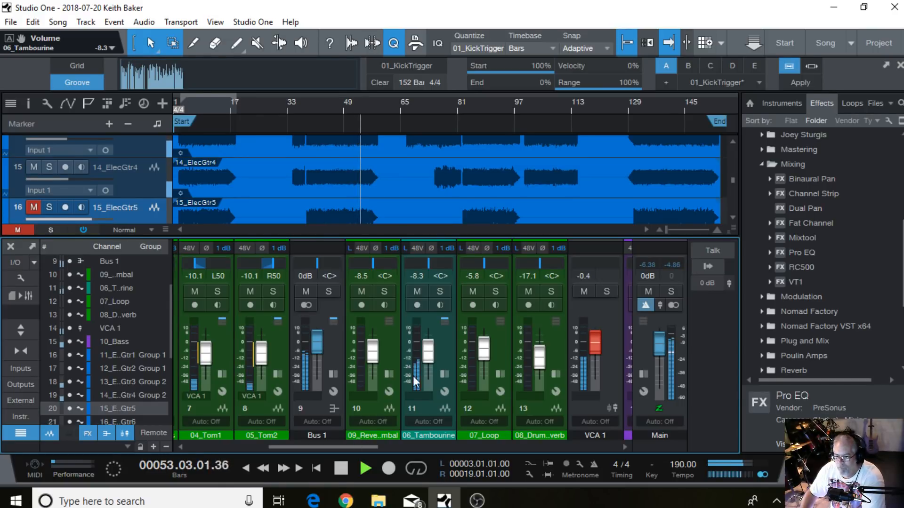
left_click_drag(427, 348, 427, 351)
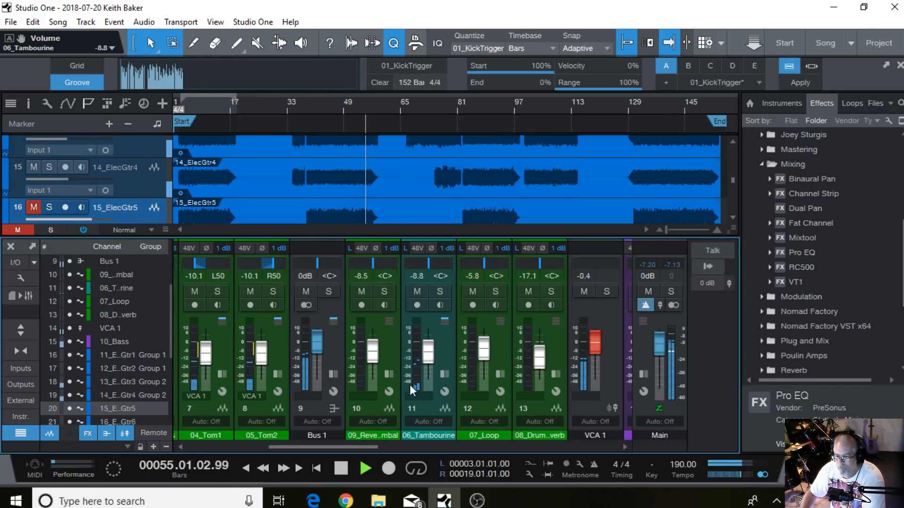
left_click_drag(337, 447, 430, 443)
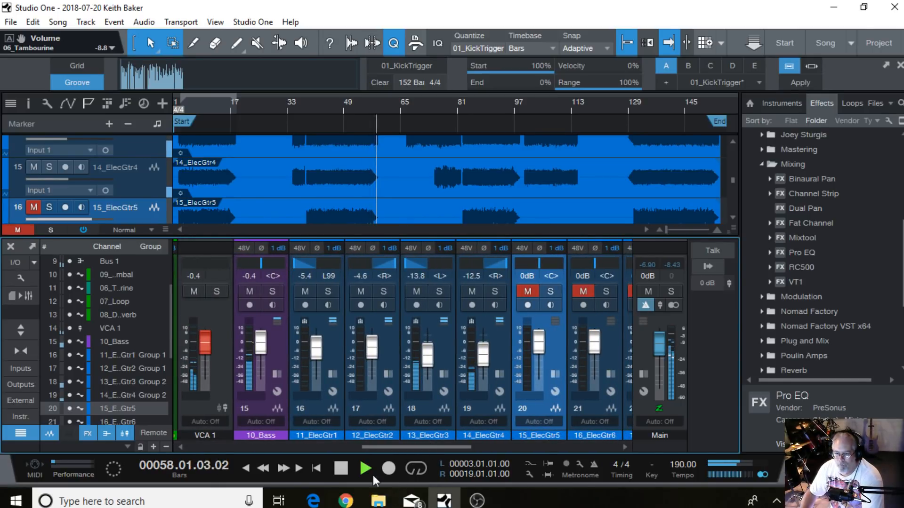
left_click(342, 468)
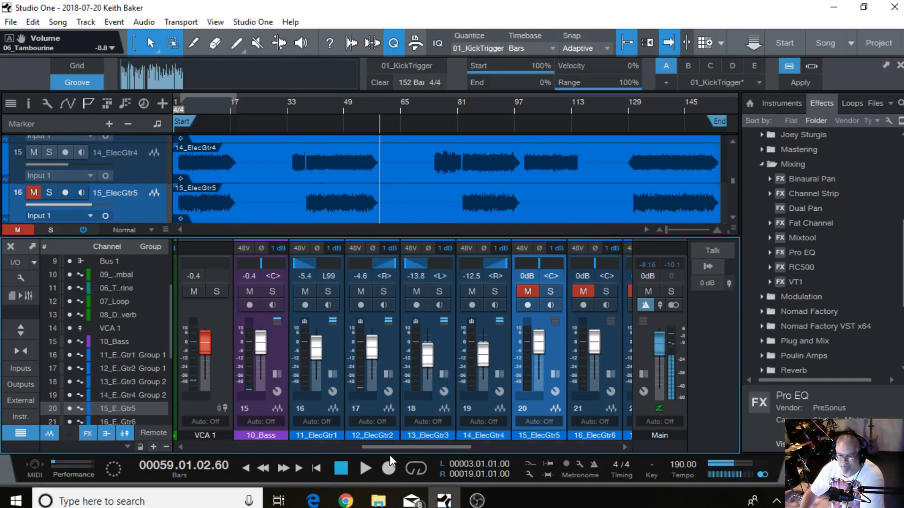
Solo 15_ElecGtr5 and play it from bar 39
left_click_drag(396, 448, 411, 450)
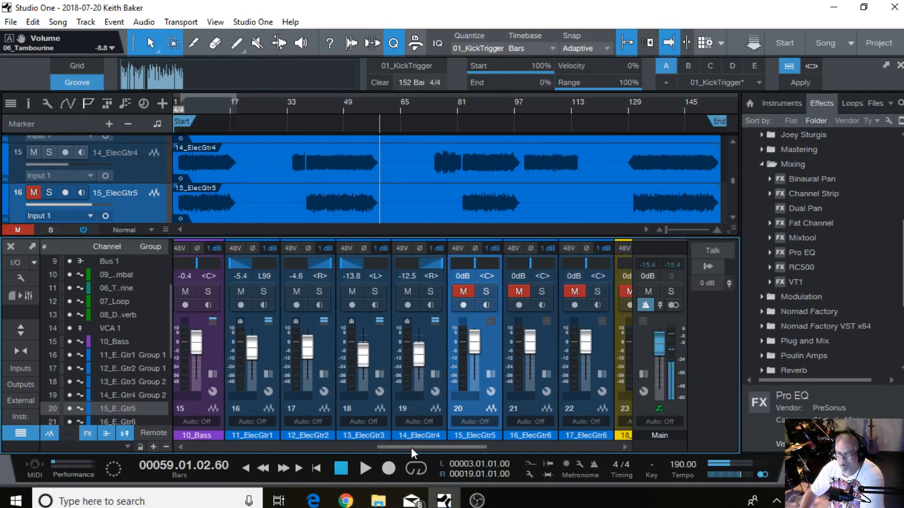
left_click(484, 295)
left_click(310, 102)
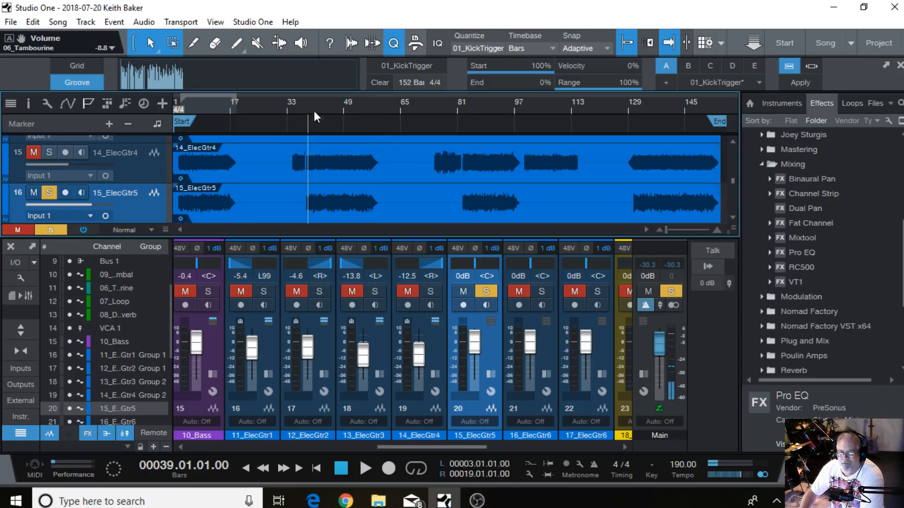
left_click(364, 468)
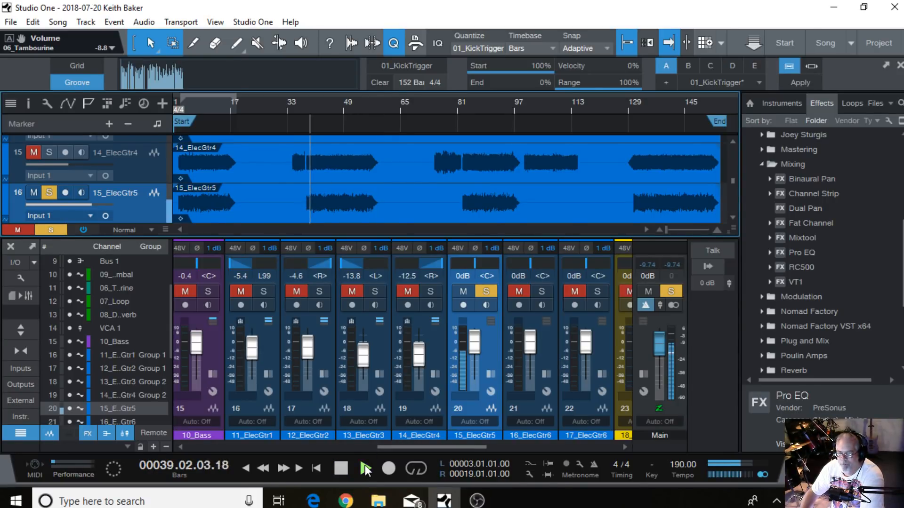
Expand the 15_ElecGtr5 and 14_ElecGtr4 channels to show their inserts and sends
left_click(495, 373)
left_click(434, 375)
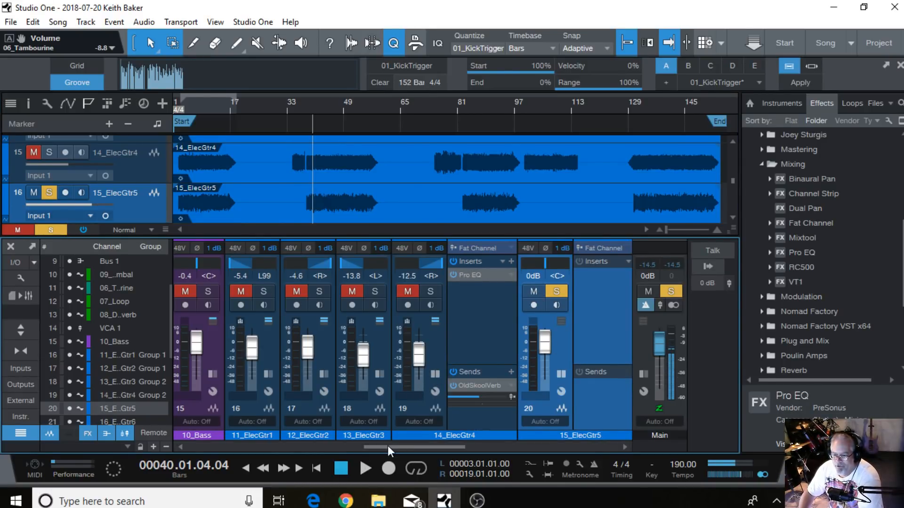
left_click_drag(388, 445, 431, 447)
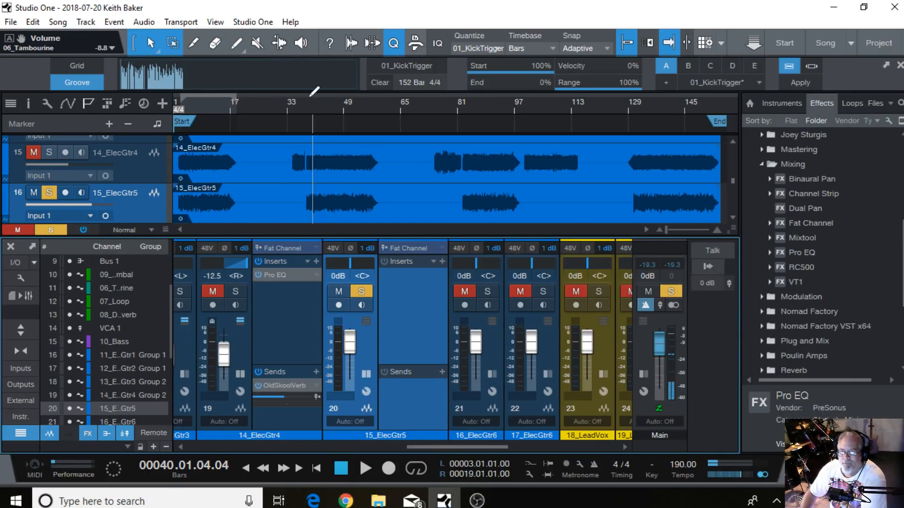
Loop bars 39 to 57 and start playback of the soloed guitar
left_click(377, 115)
left_click(417, 469)
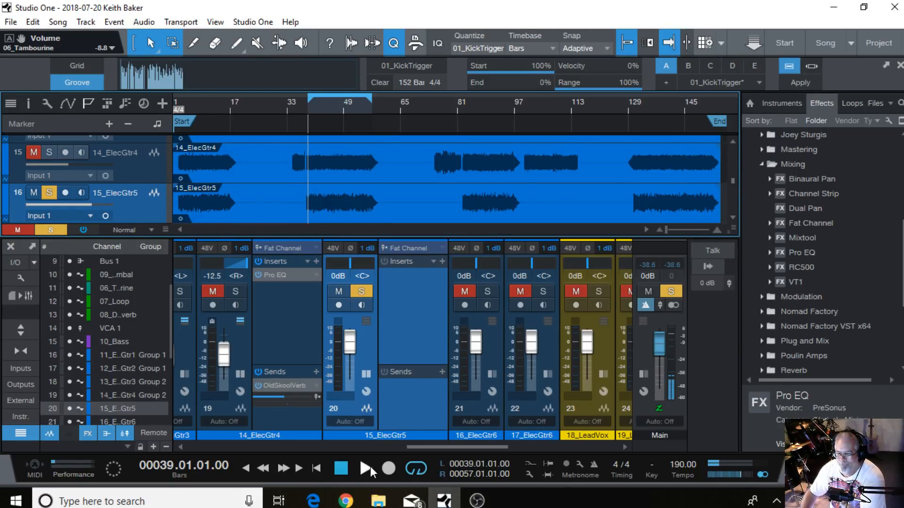
left_click(365, 468)
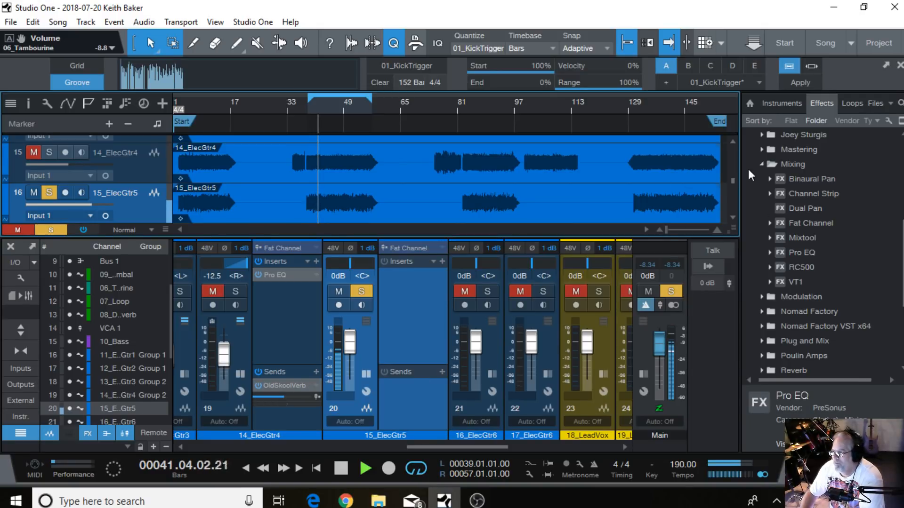
Collapse the Mixing effects folder and load a Guitar FX chain with Compressor and Pro EQ onto 15_ElecGtr5's inserts
left_click(762, 163)
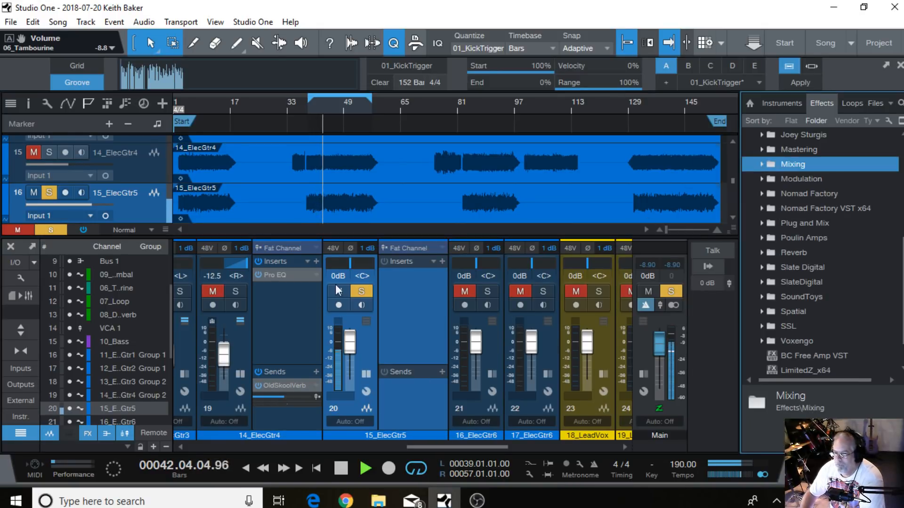
left_click(433, 261)
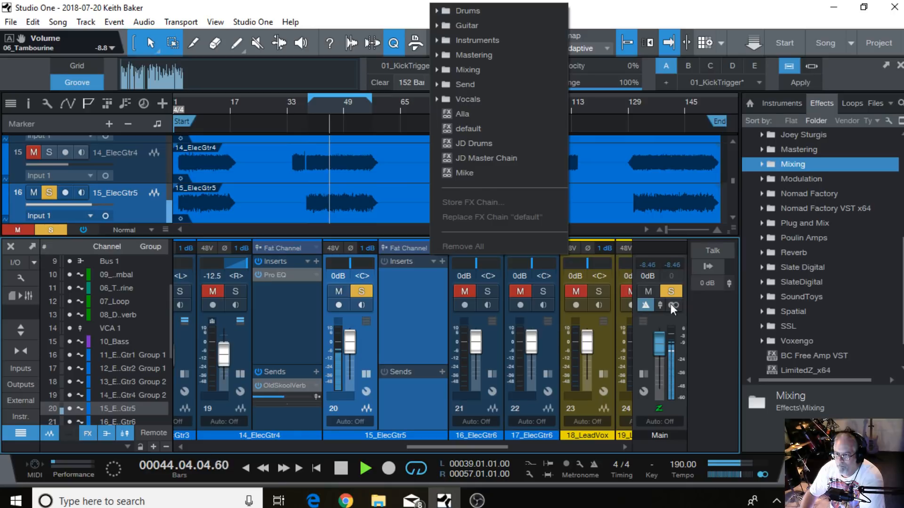
left_click(470, 27)
left_click(473, 39)
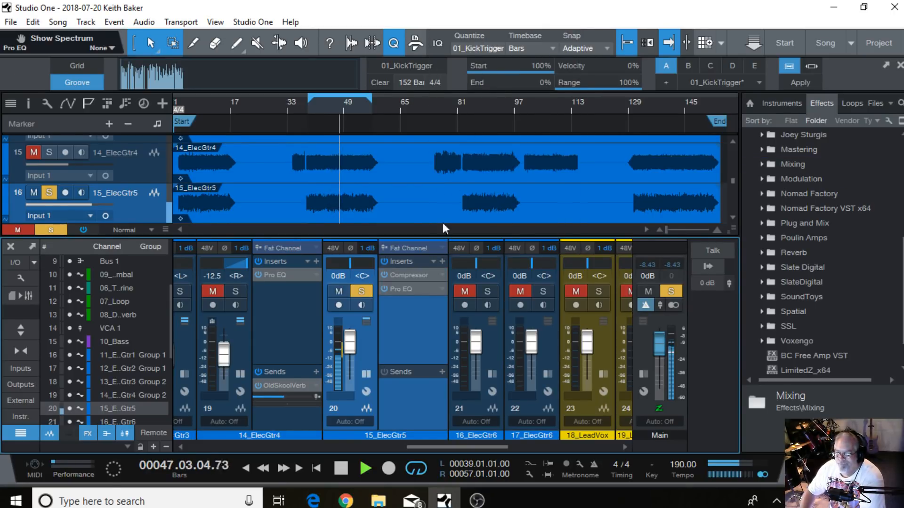
Reset 15_ElecGtr5's Compressor to the default preset, then set its ratio to 3.6:1 and threshold to -8.76 dB
left_click(405, 277)
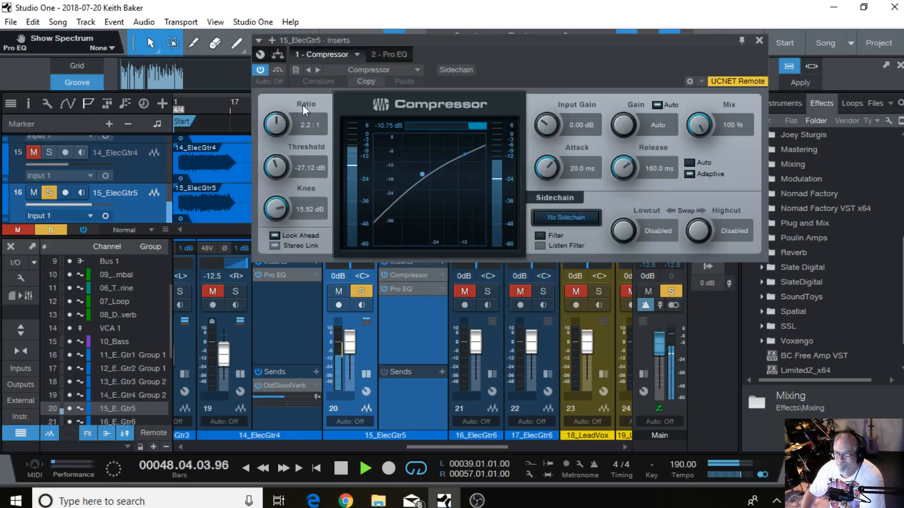
left_click(412, 69)
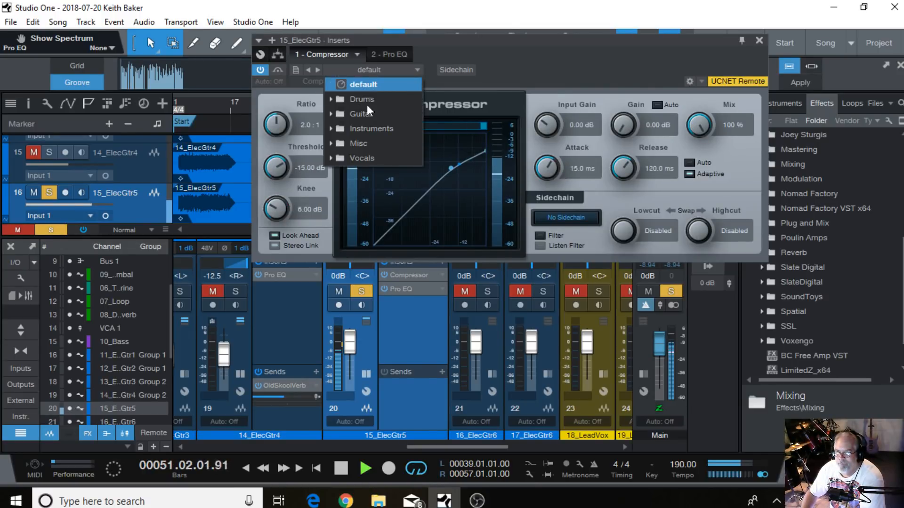
left_click(262, 146)
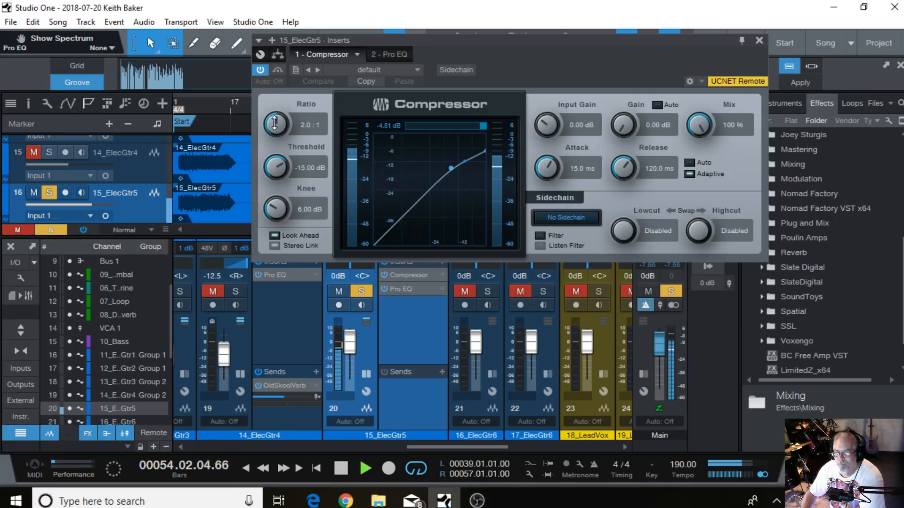
left_click_drag(275, 123, 274, 116)
left_click_drag(276, 175, 278, 152)
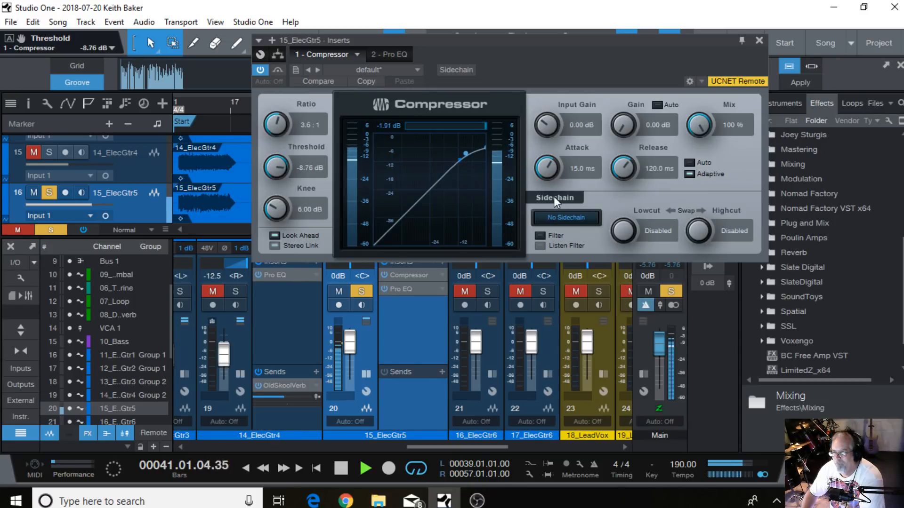
Set the 15_ElecGtr5 Compressor's attack to 0.53 ms, release to 204.3 ms and threshold to -6.12 dB
left_click_drag(544, 173, 550, 170)
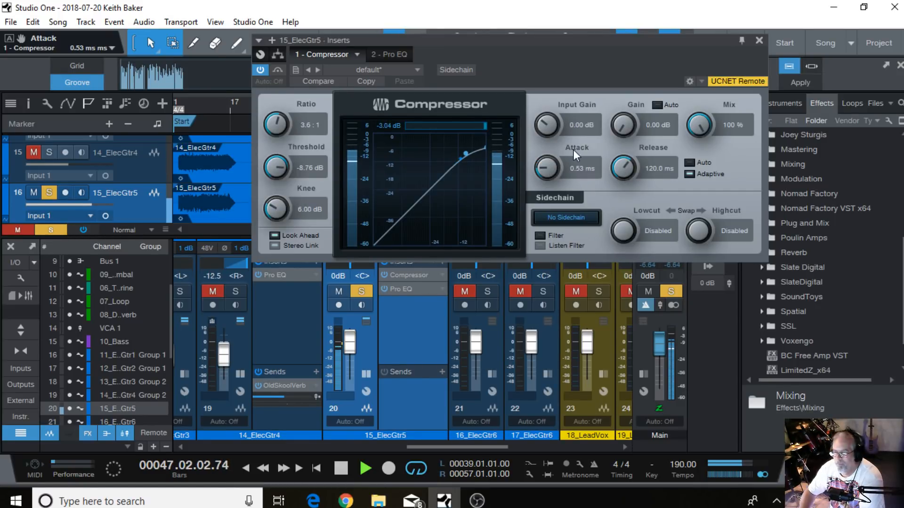
left_click_drag(623, 172, 620, 158)
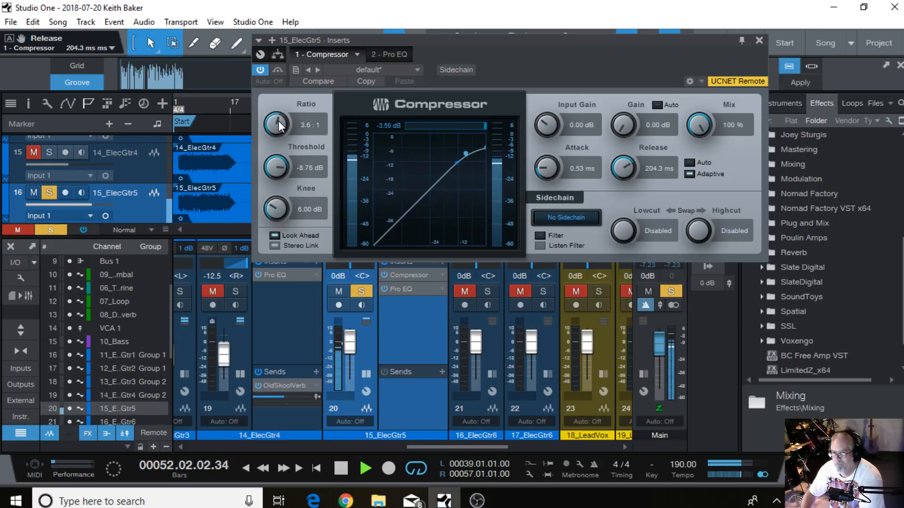
left_click_drag(280, 172, 277, 161)
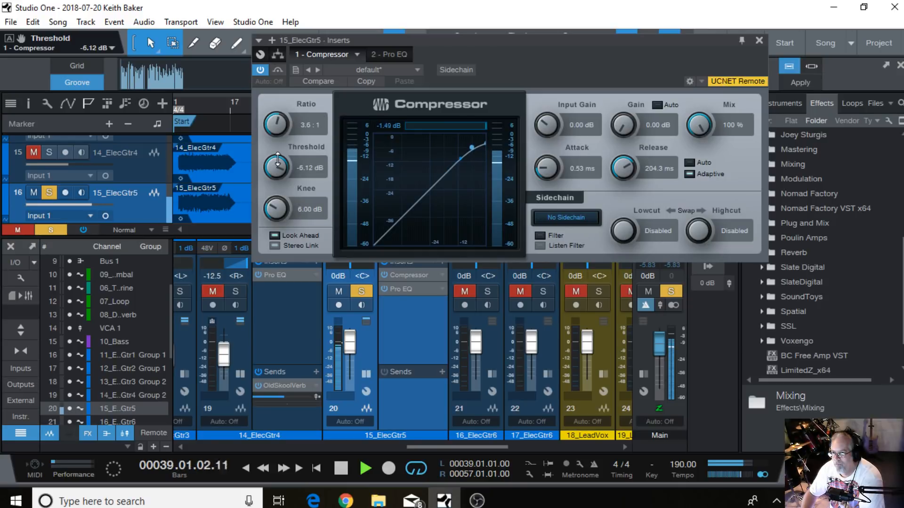
left_click(759, 40)
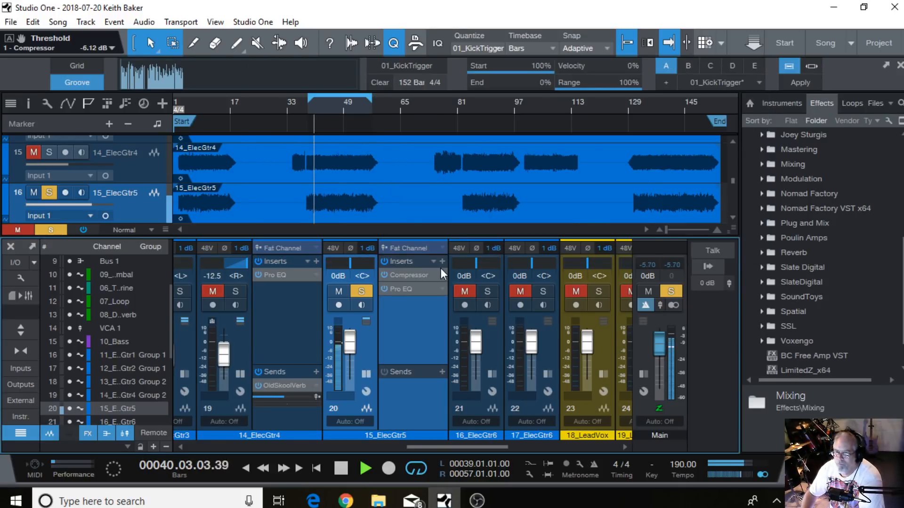
Reset the Pro EQ on 15_ElecGtr5 to its default preset
left_click(420, 285)
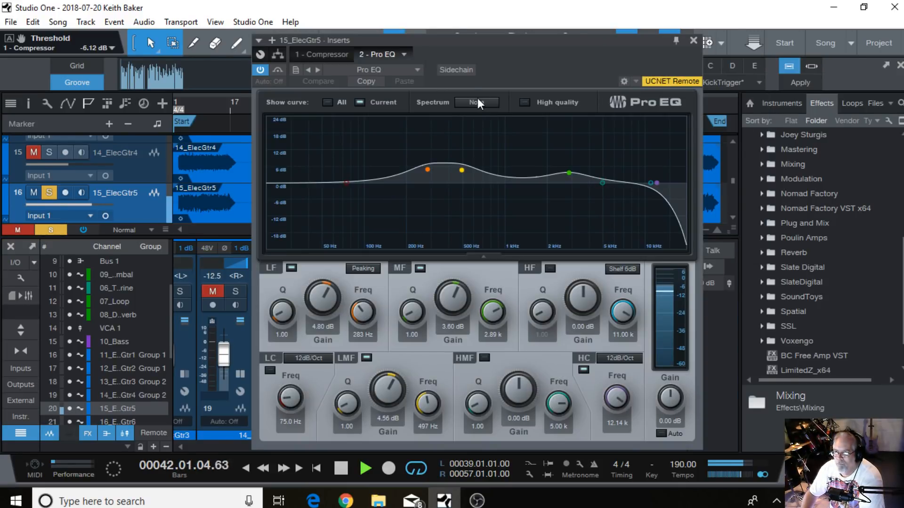
left_click(409, 70)
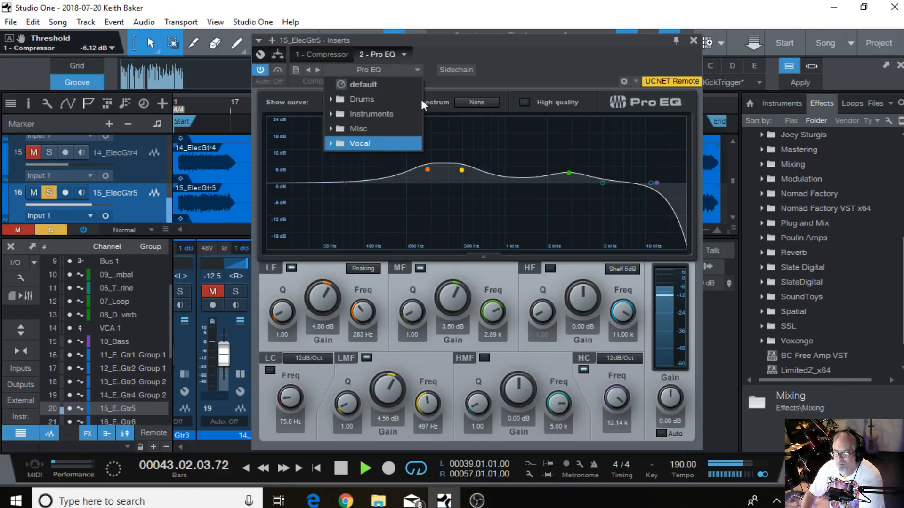
left_click(373, 85)
left_click(525, 55)
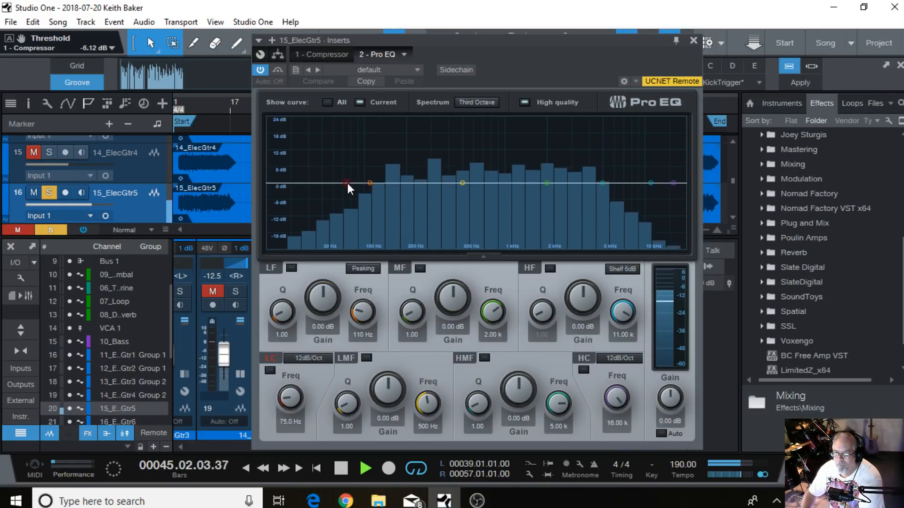
Shape 15_ElecGtr5's Pro EQ with a 142 Hz low cut, a 3.53 dB LF boost at 193 Hz and a -4.94 dB LMF dip at 567 Hz
left_click_drag(348, 182, 405, 173)
left_click_drag(560, 40, 507, 10)
left_click_drag(428, 150, 438, 163)
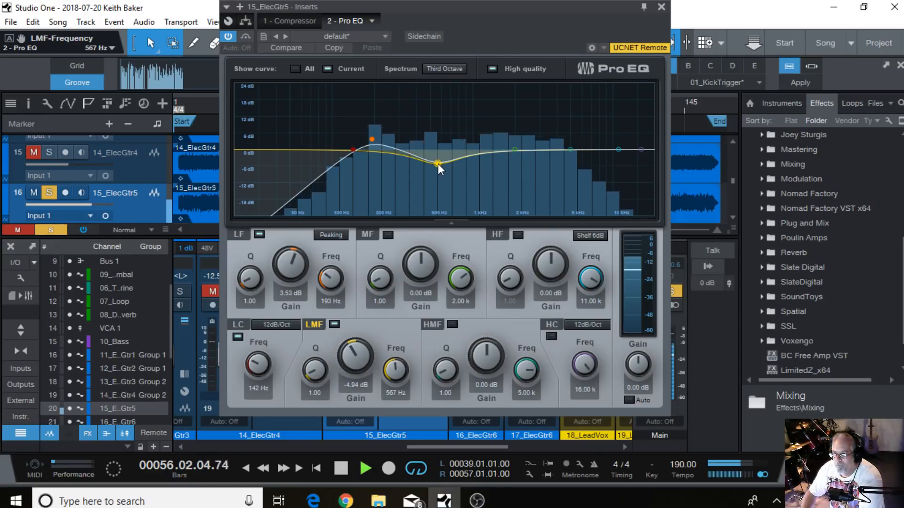
left_click(661, 7)
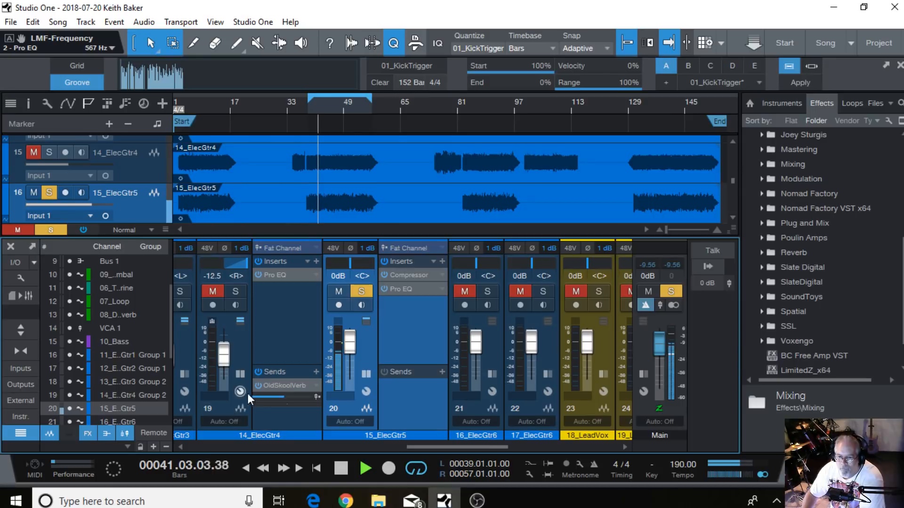
Copy the OldSkoolVerb send from 14_ElecGtr4 to 15_ElecGtr5 at a level of -16.2 dB and collapse 14_ElecGtr4
left_click_drag(268, 387, 423, 397)
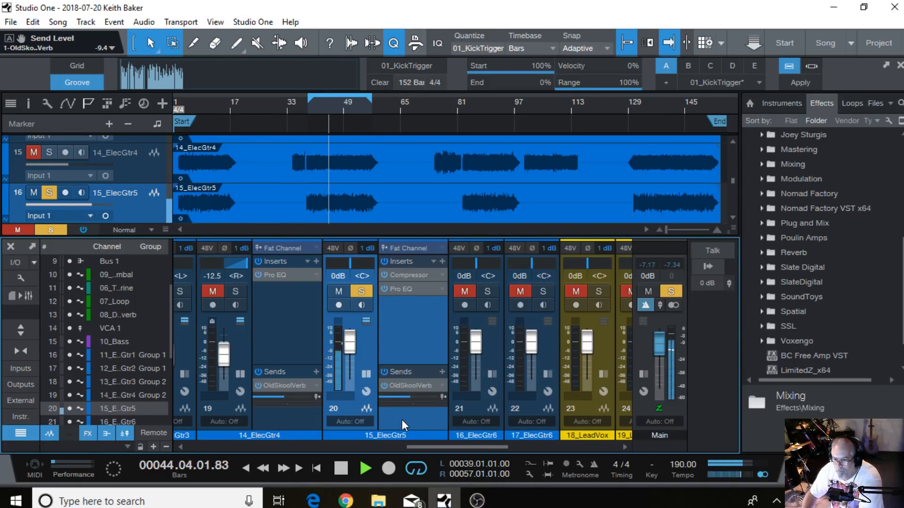
left_click_drag(409, 396, 397, 438)
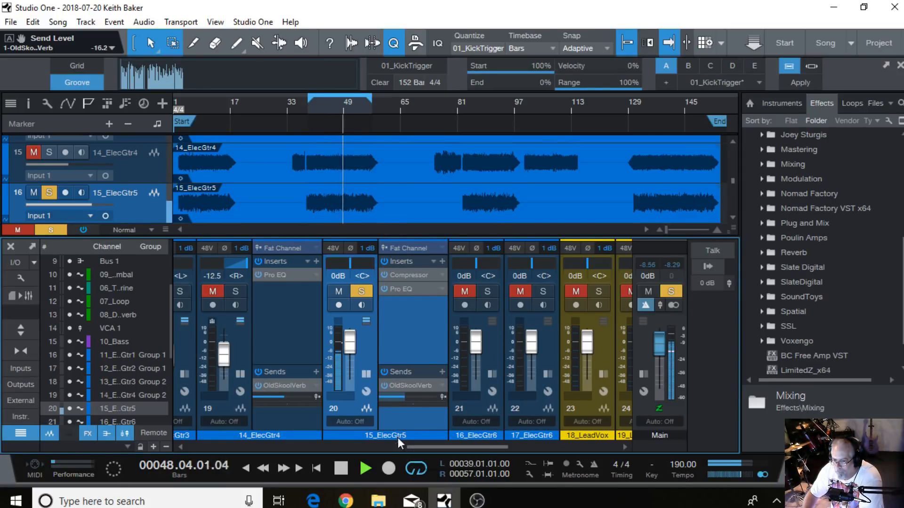
left_click(240, 374)
Unsolo and unmute 15_ElecGtr5 within the mix and lower its volume to -6.7 dB
left_click(292, 292)
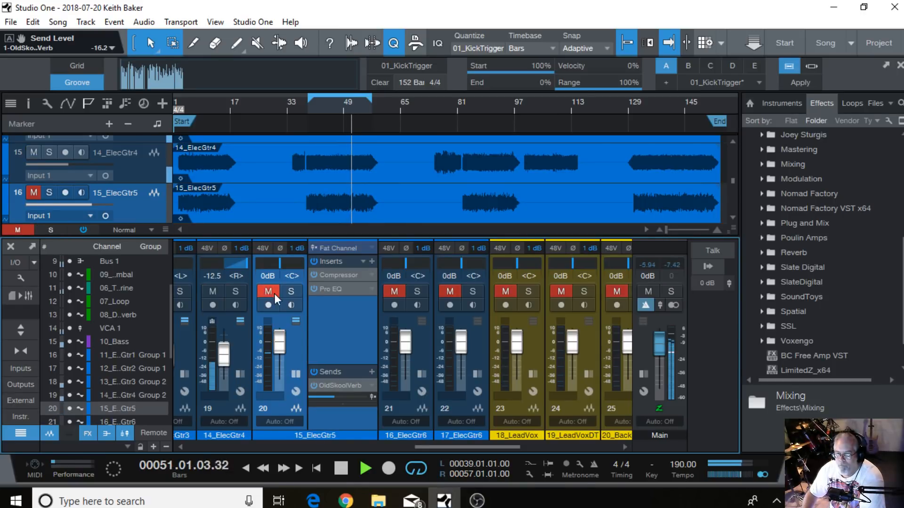
left_click_drag(279, 342, 276, 350)
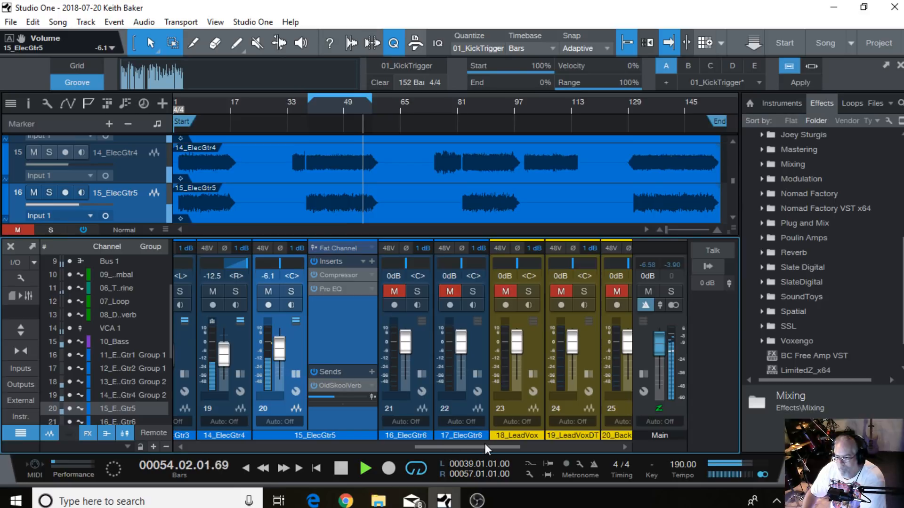
left_click_drag(473, 447, 451, 448)
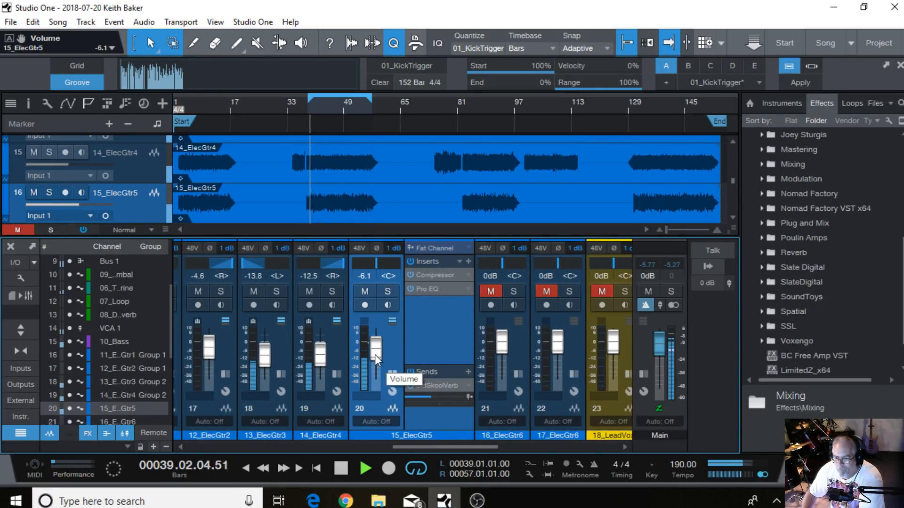
scroll(374, 354, "down", 3)
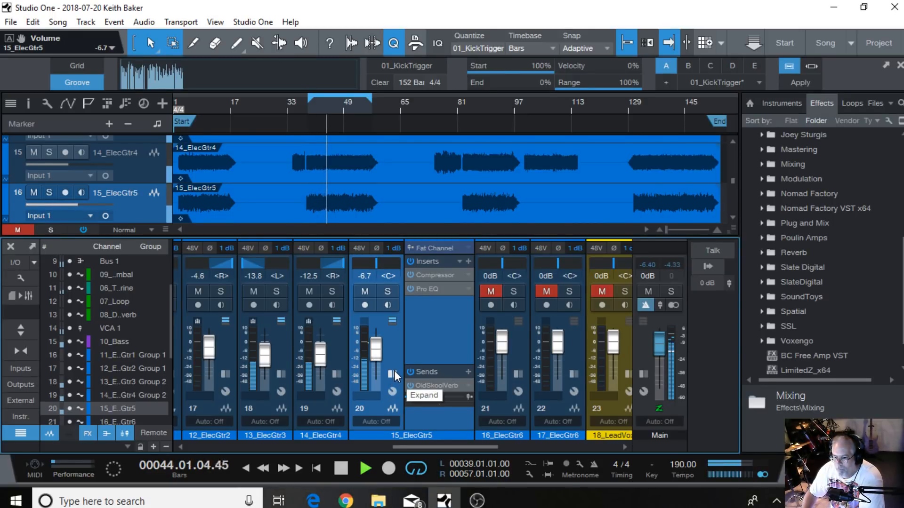
Boost 15_ElecGtr5's Pro EQ MF band by 3.06 dB at 3.05 kHz and lower the channel volume to -7.9 dB
left_click(445, 288)
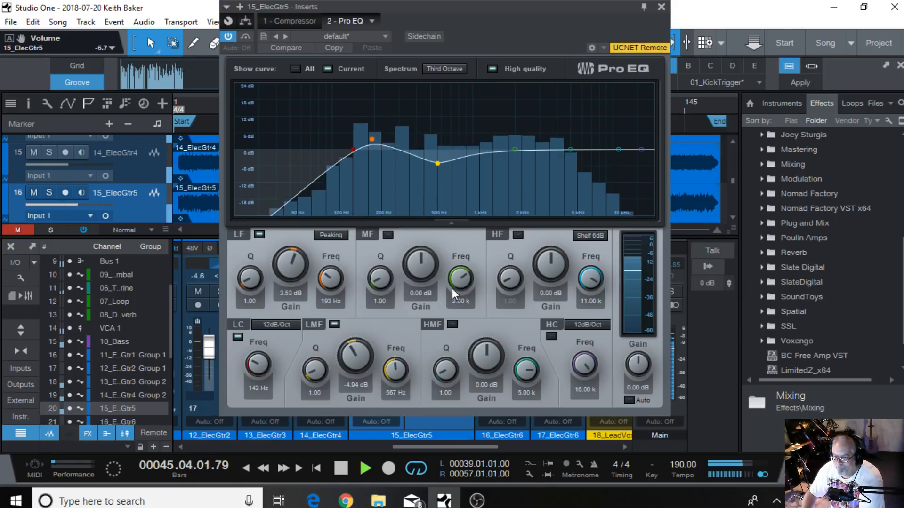
left_click_drag(515, 150, 541, 140)
left_click_drag(541, 139, 540, 141)
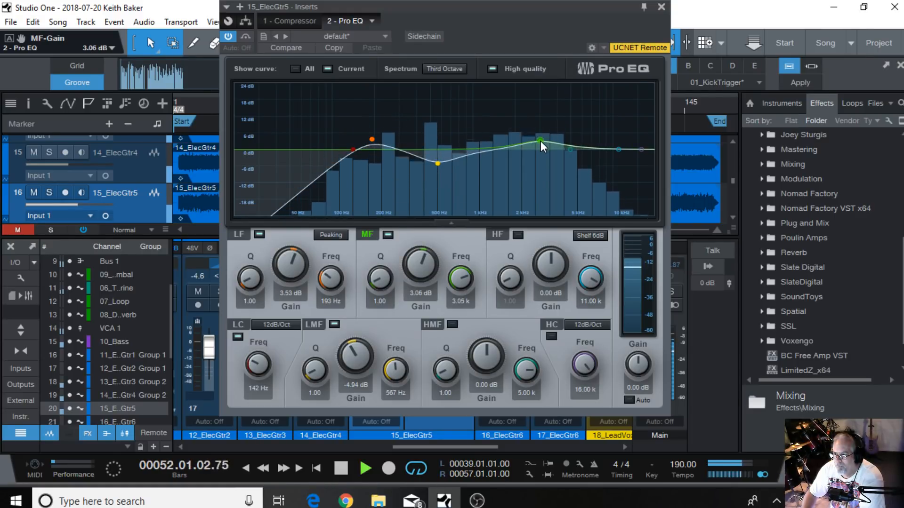
left_click(661, 7)
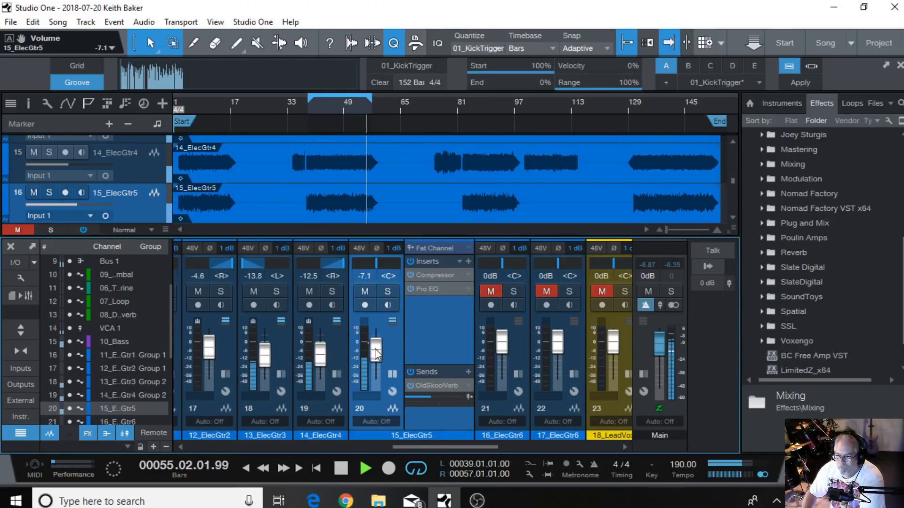
scroll(375, 349, "down", 1)
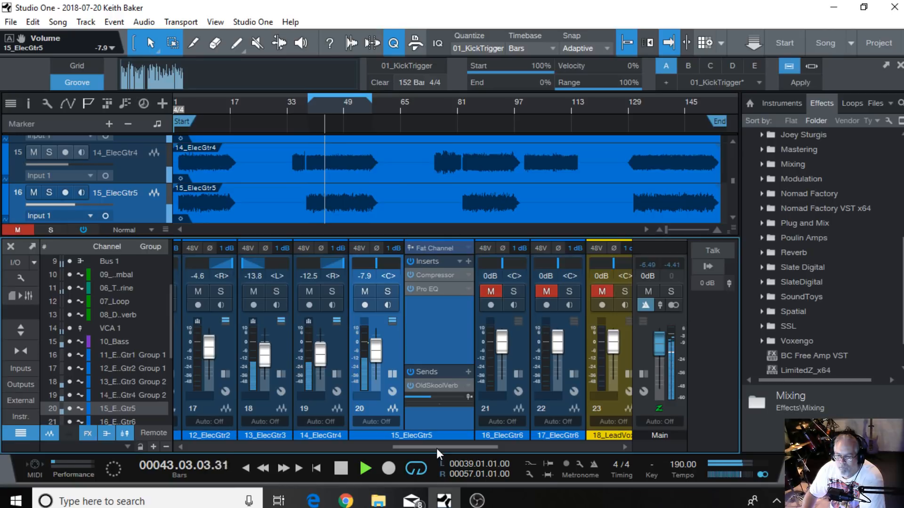
Select channels 11_ElecGtr1 through 15_ElecGtr5 and lower them together until 15_ElecGtr5 sits at -9.2 dB
left_click_drag(436, 448, 395, 445)
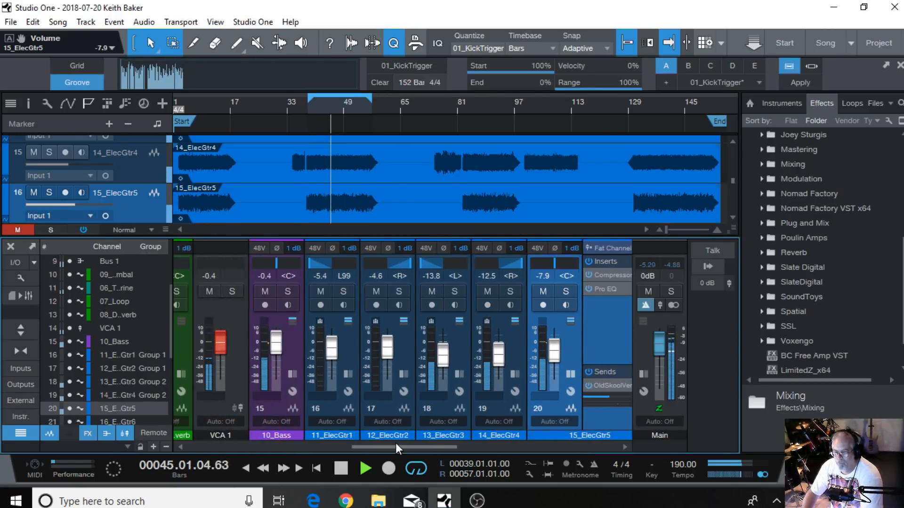
left_click(331, 407)
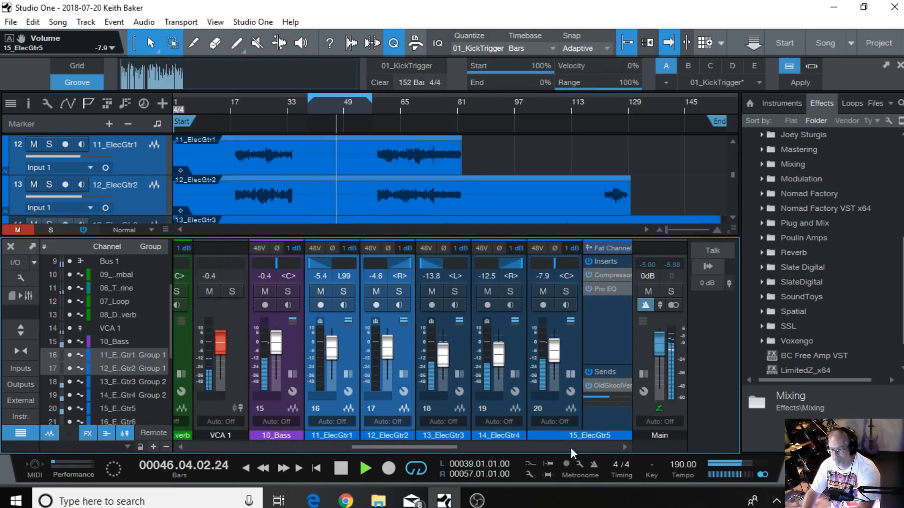
left_click(552, 404)
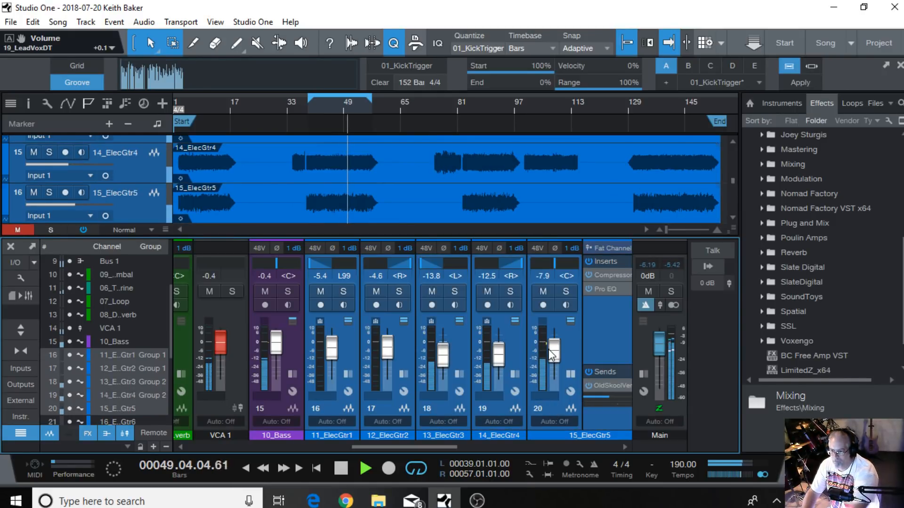
left_click_drag(553, 349, 554, 351)
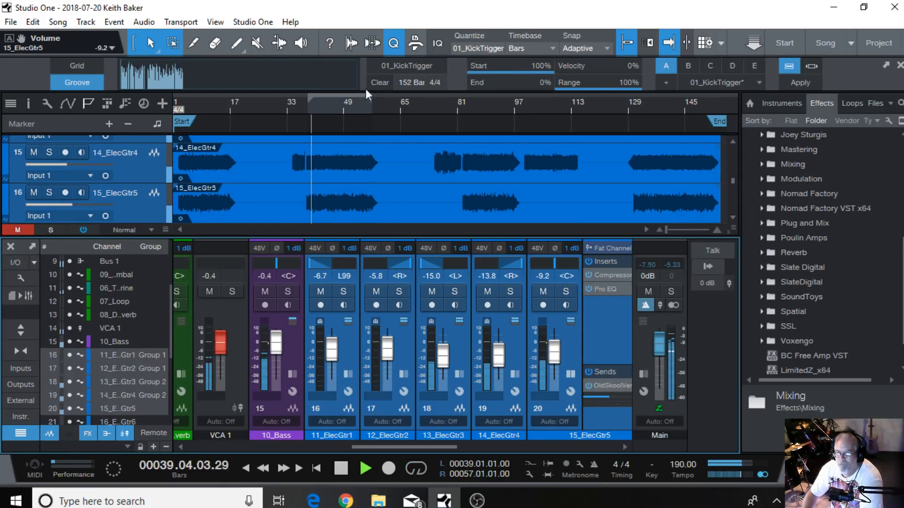
Play the mix unlooped from about bar 55, collapse 15_ElecGtr5 and select 16_ElecGtr6 before stopping playback
left_click(369, 106)
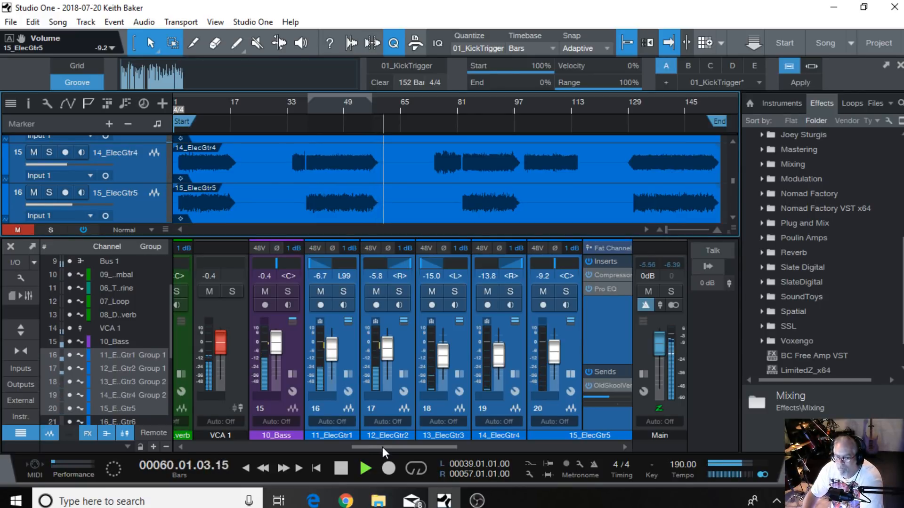
left_click(464, 412)
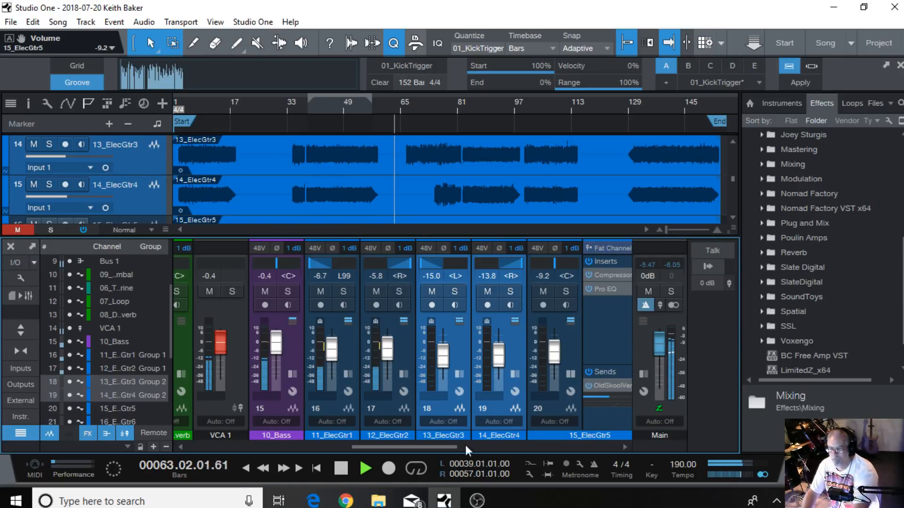
left_click_drag(396, 444, 445, 445)
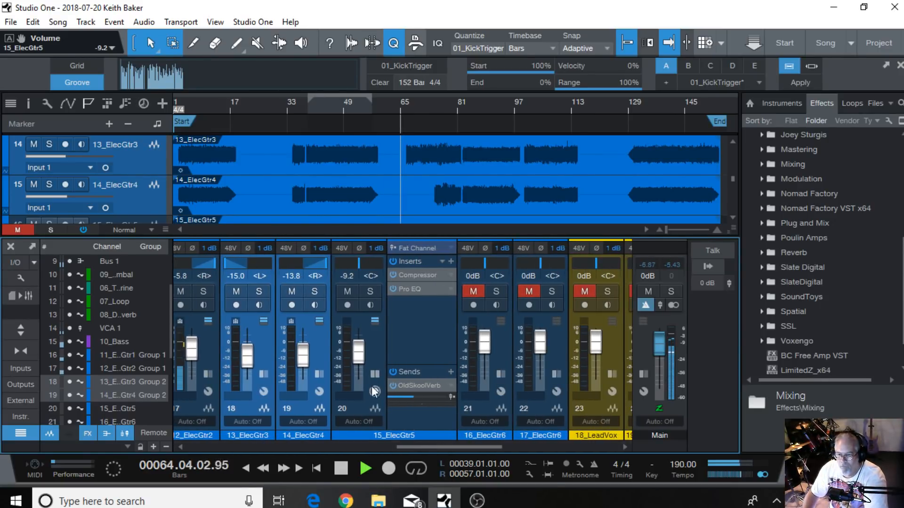
left_click(367, 374)
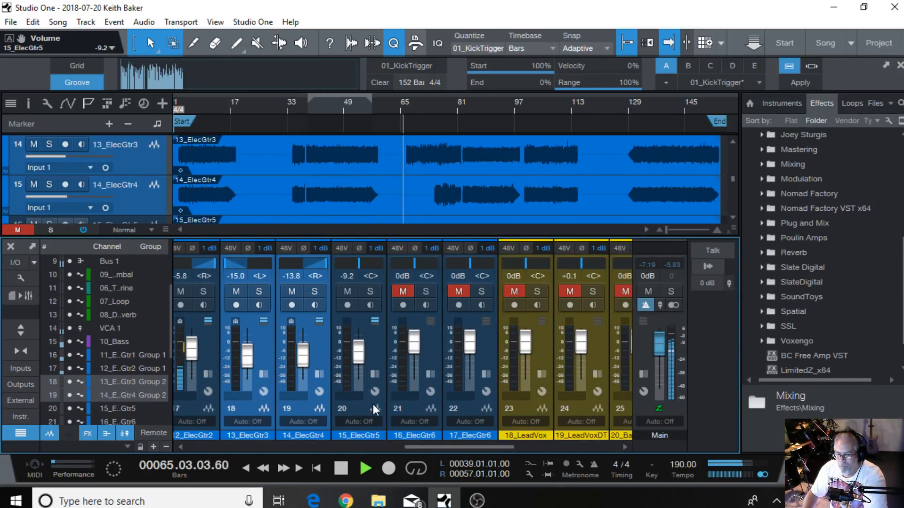
left_click(415, 408)
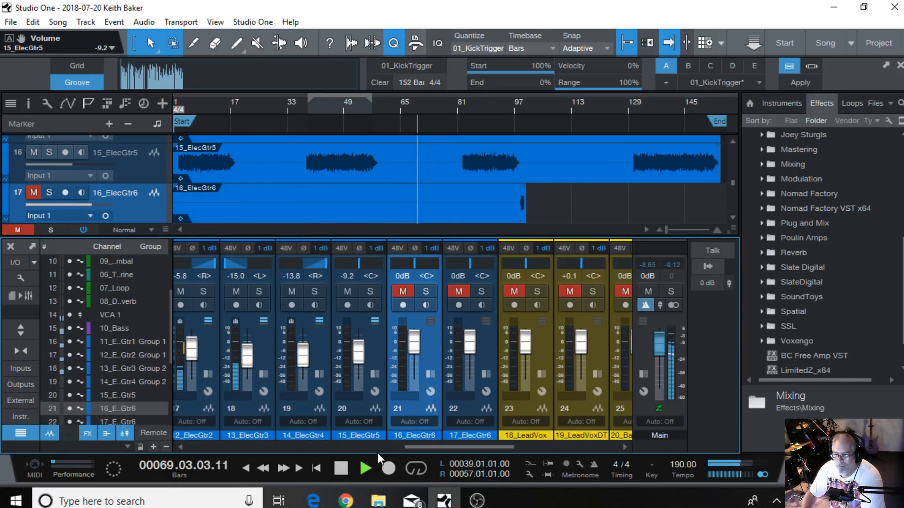
left_click(342, 468)
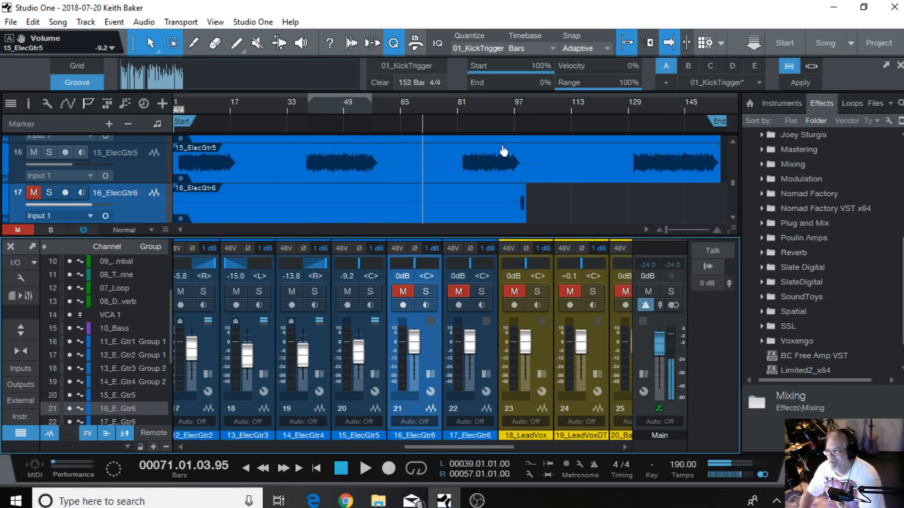
Set the loop range around the short 16_ElecGtr6 part from 98.03.03.69 to bar 100 and place the playhead at its start
left_click(517, 103)
left_click_drag(668, 227, 677, 227)
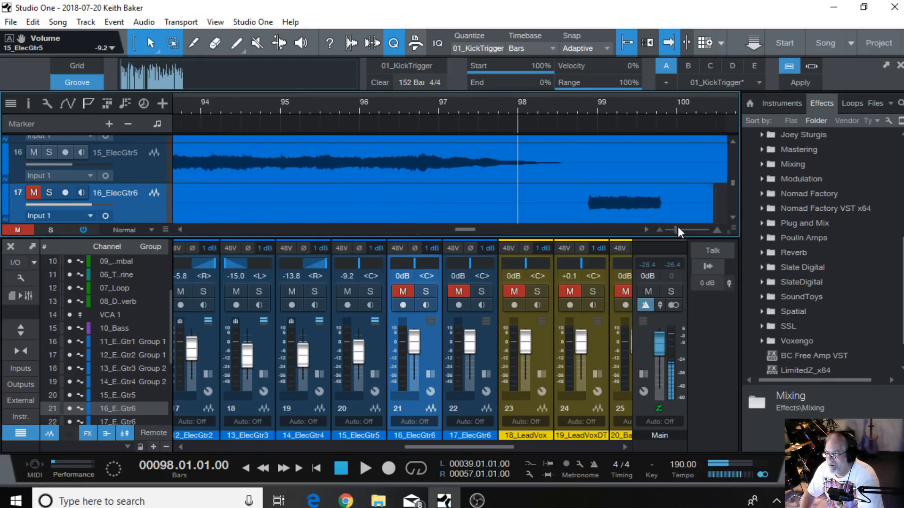
left_click_drag(467, 228, 471, 227)
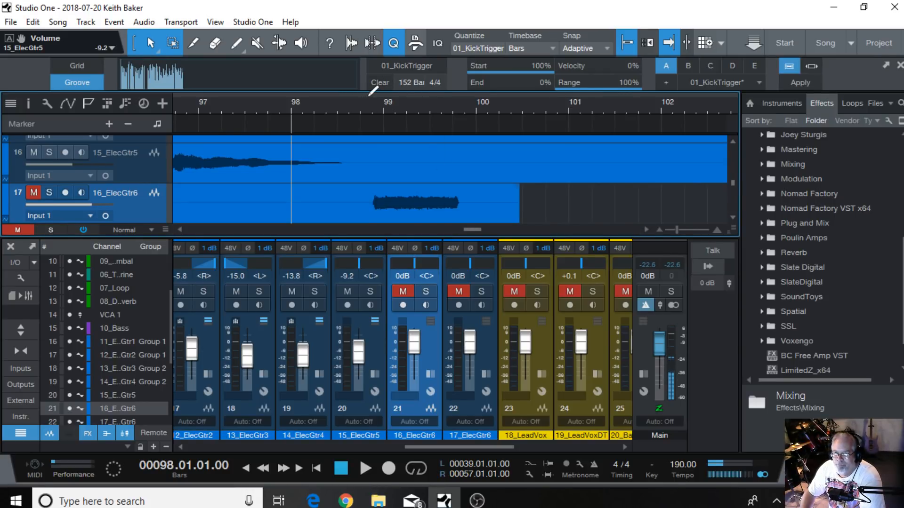
mouse_move(352, 97)
left_mouse_down()
mouse_move(476, 116)
mouse_move(461, 121)
mouse_move(470, 121)
left_mouse_up()
key("KP_1")
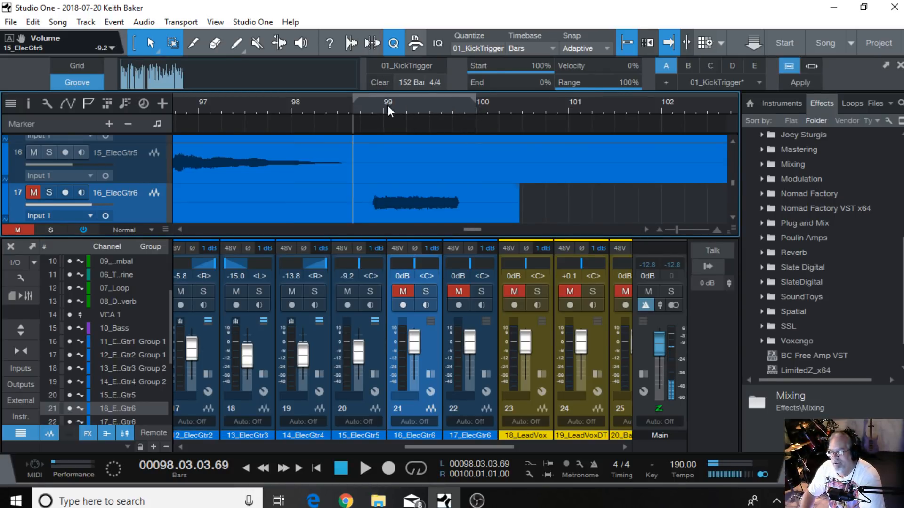
Move the loop range's start closer to the beginning of the 16_ElecGtr6 part, just before bar 99
mouse_move(354, 100)
left_mouse_down()
mouse_move(370, 101)
mouse_move(362, 107)
left_mouse_up()
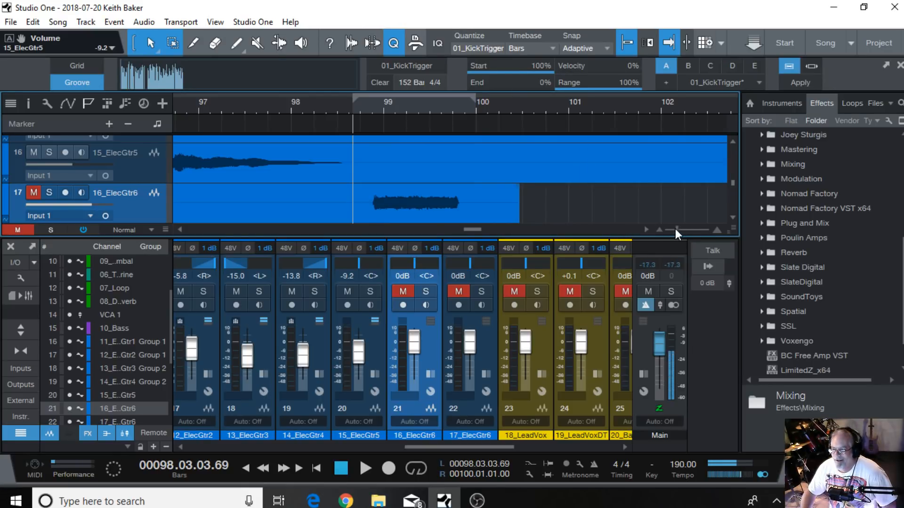
left_click_drag(675, 229, 682, 232)
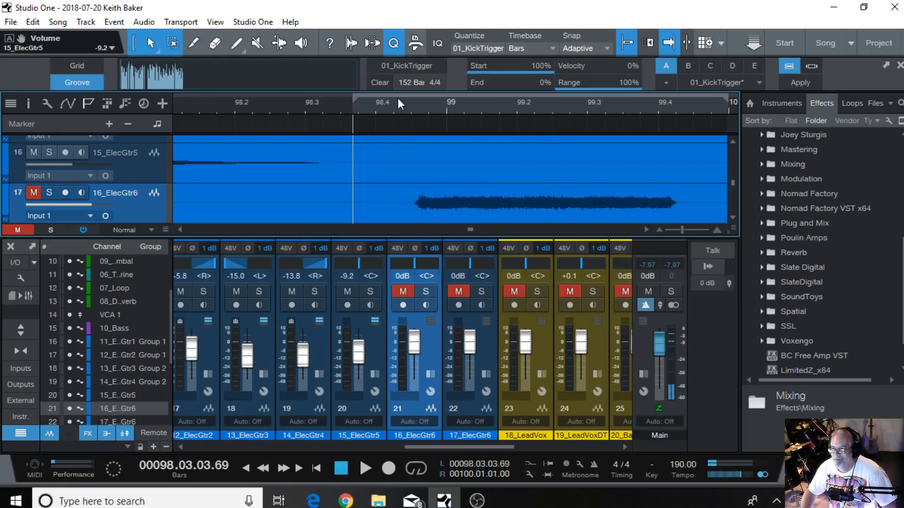
left_click_drag(351, 100, 409, 101)
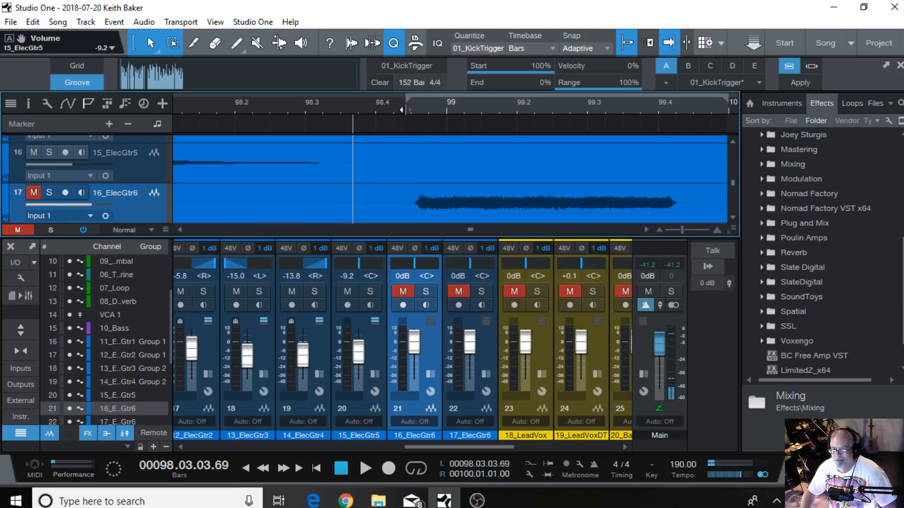
Fit the loop range to the 16_ElecGtr6 audio in bar 99, ending at 99.04.01.96, and place the playhead at its start
left_click(645, 229)
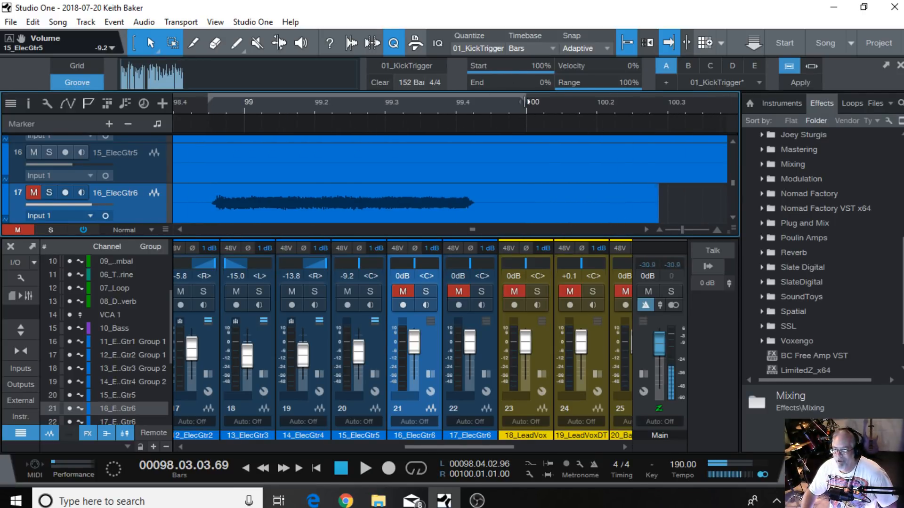
left_click_drag(526, 101, 477, 112)
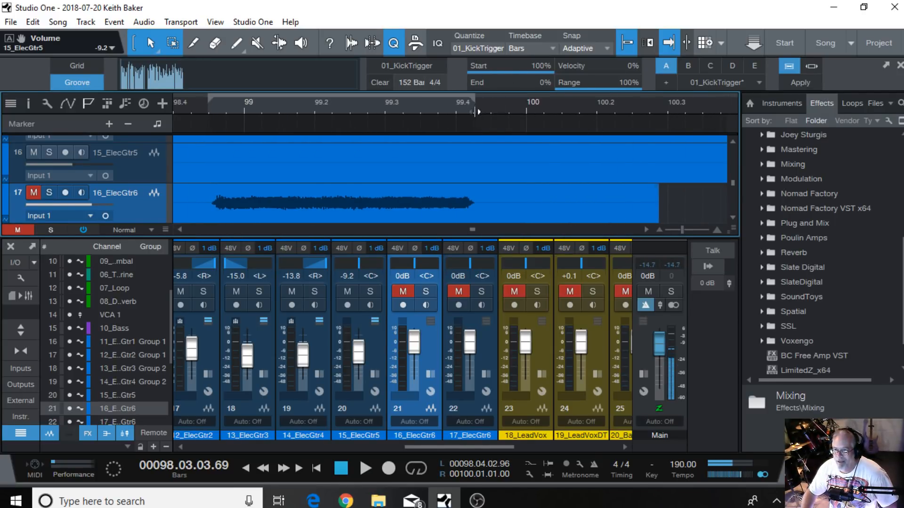
left_click(210, 110)
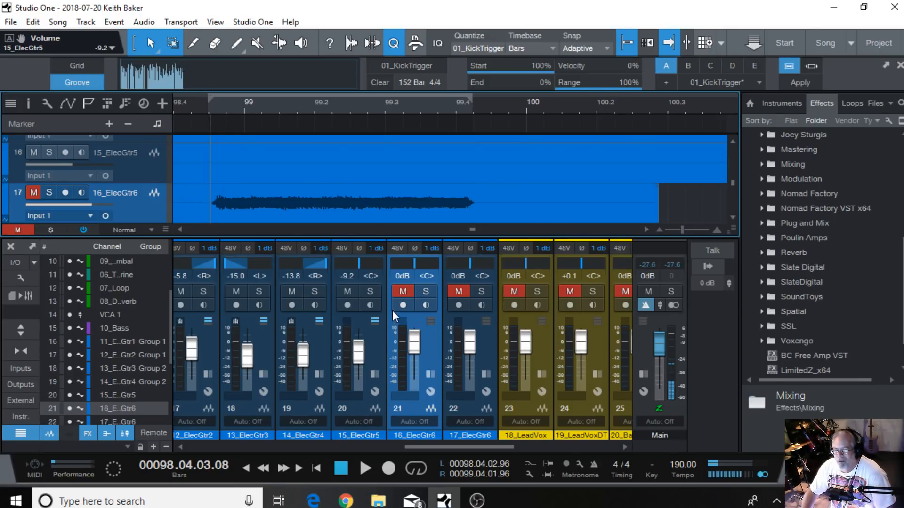
Solo the 16_ElecGtr6 channel and audition its guitar part around bar 99
left_click(424, 291)
left_click(367, 469)
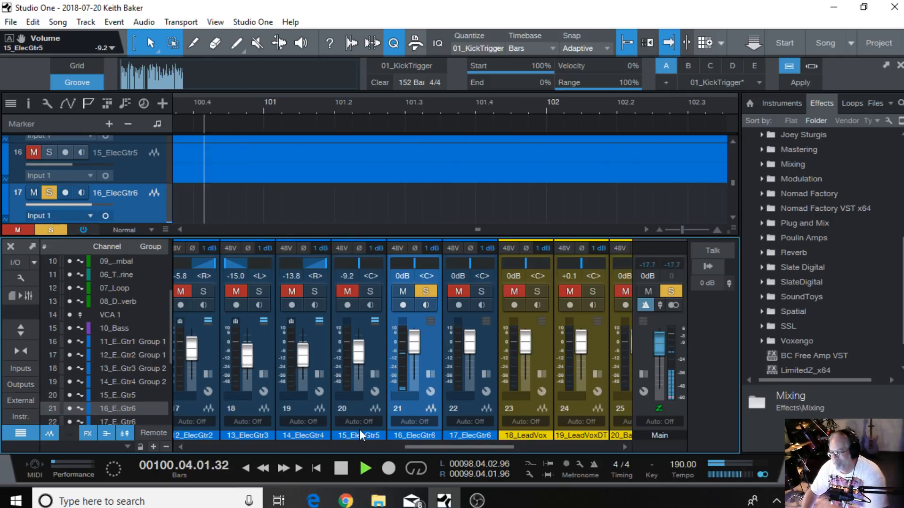
left_click(342, 470)
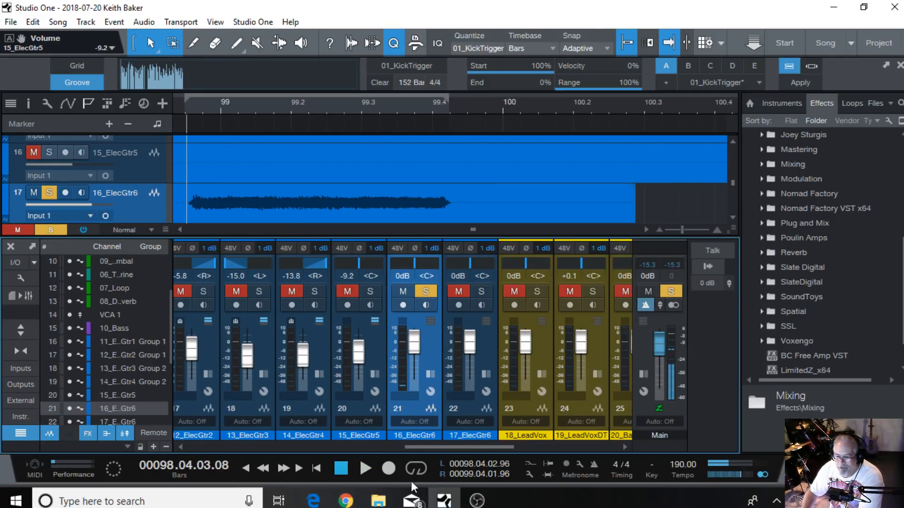
left_click(366, 470)
left_click(342, 470)
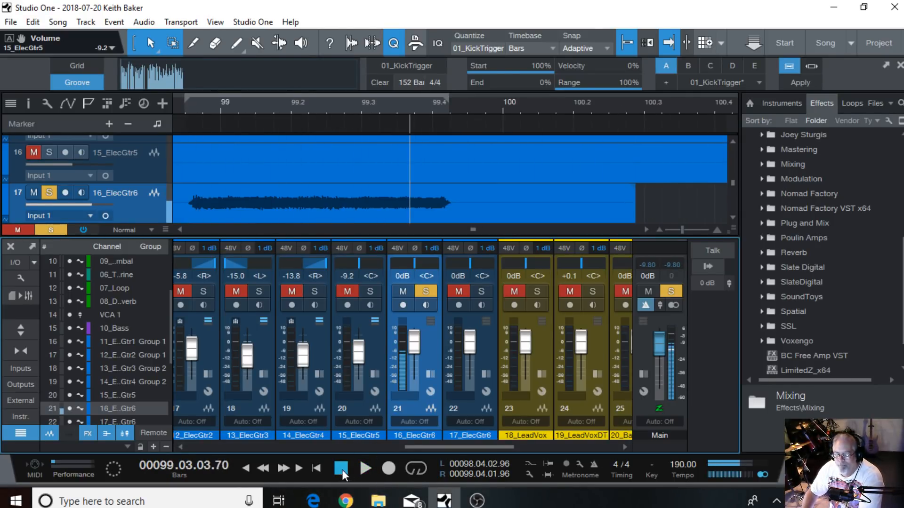
Play the range in a loop and lower the 16_ElecGtr6 volume to -17.6 dB
left_click(420, 469)
left_click(366, 467)
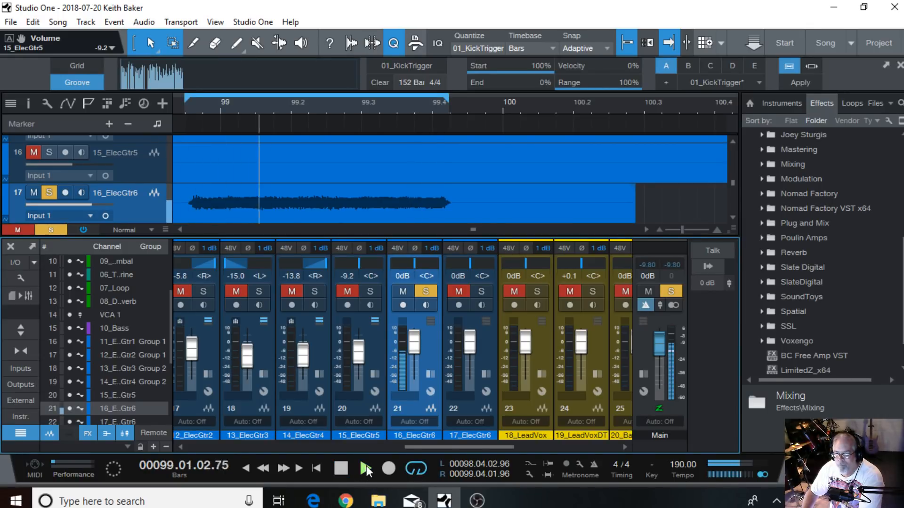
mouse_move(414, 343)
left_mouse_down()
mouse_move(414, 360)
mouse_move(414, 352)
left_mouse_up()
scroll(498, 183, "down", 1)
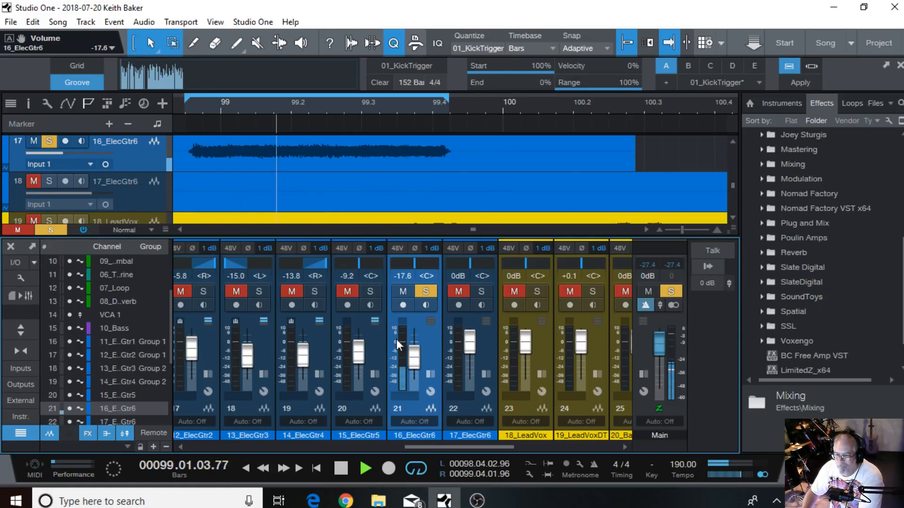
Copy the Pro EQ from 15_ElecGtr5 to 16_ElecGtr6 and boost its high-mid band by 6.59 dB at 3.97 kHz
left_click(374, 378)
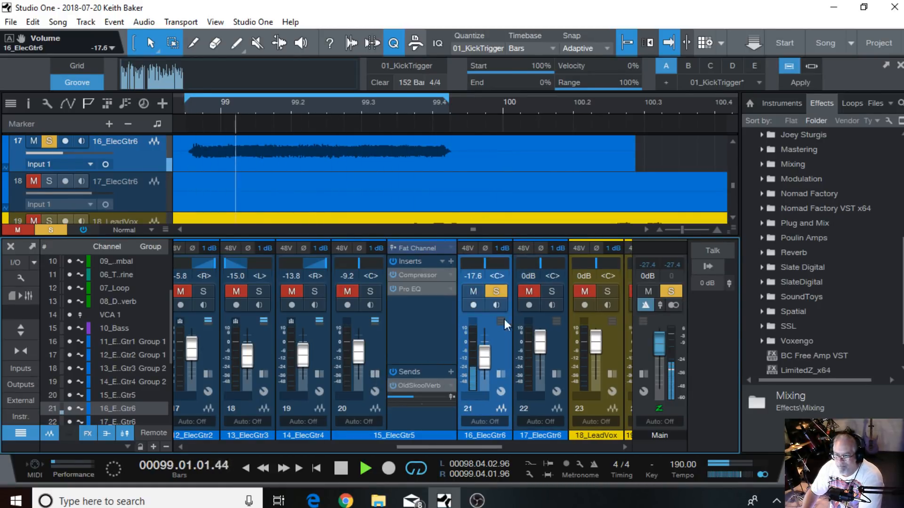
left_click(499, 373)
left_click_drag(412, 291, 547, 285)
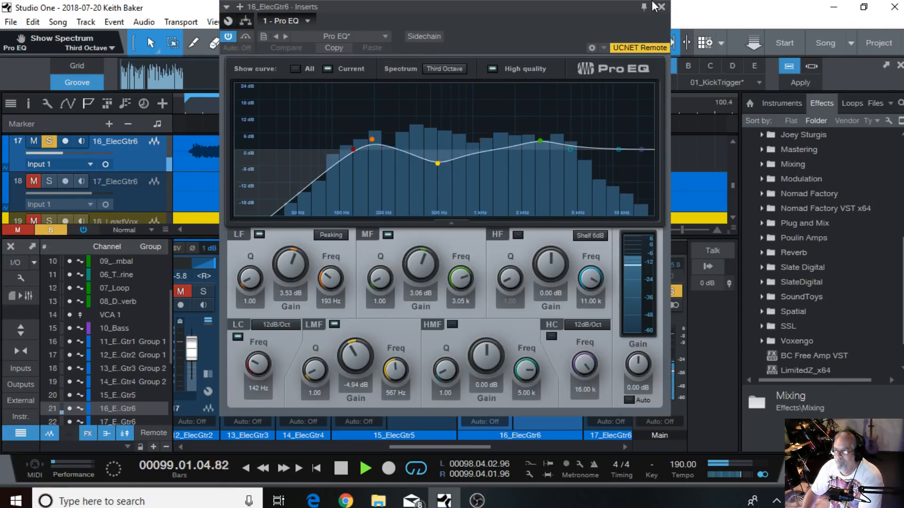
left_click_drag(570, 150, 556, 130)
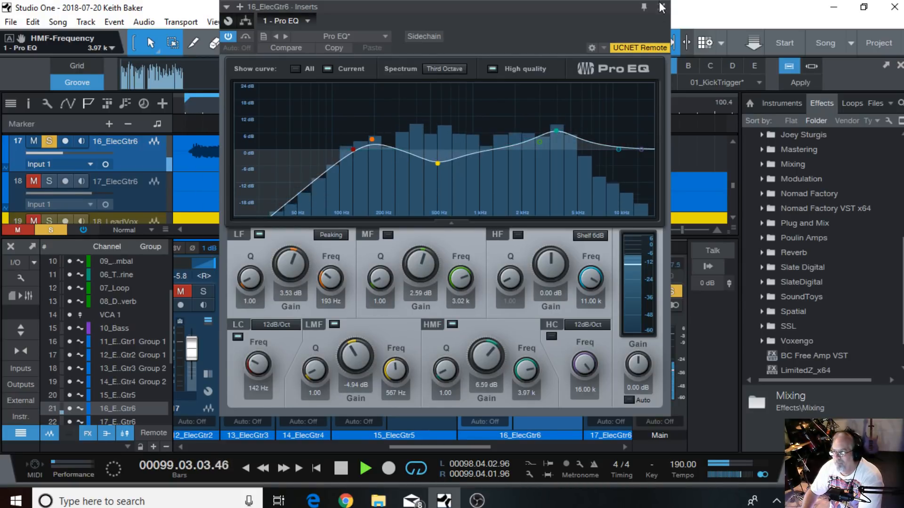
left_click(661, 7)
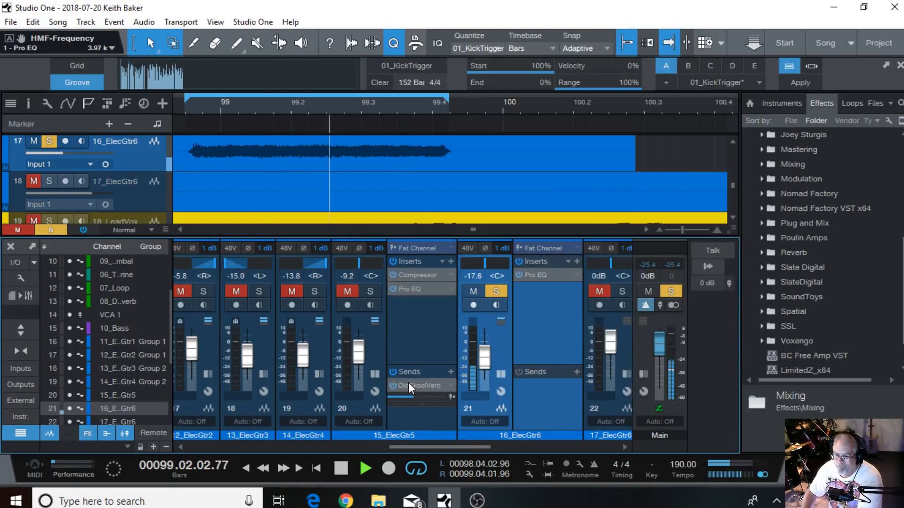
Copy the OldSkoolVerb send from 15_ElecGtr5 to 16_ElecGtr6 and raise its send level to -7.1 dB
left_click_drag(409, 384, 542, 394)
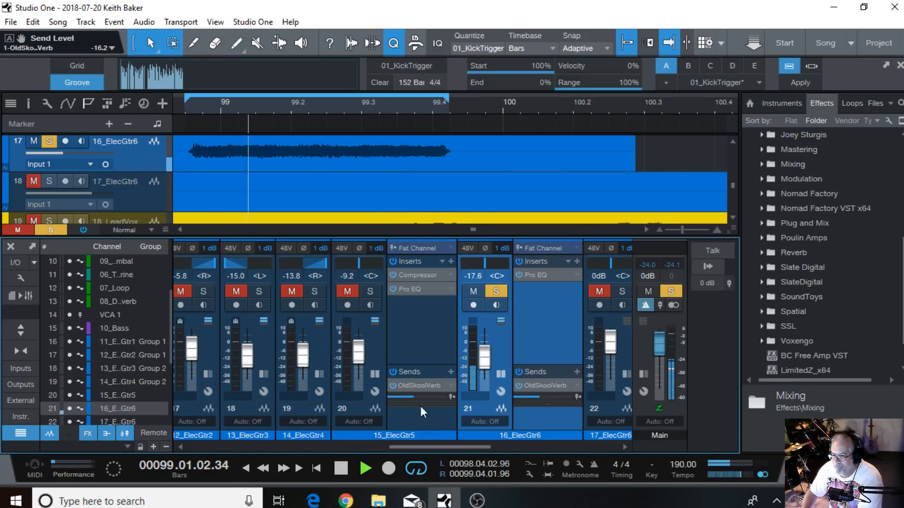
left_click(375, 374)
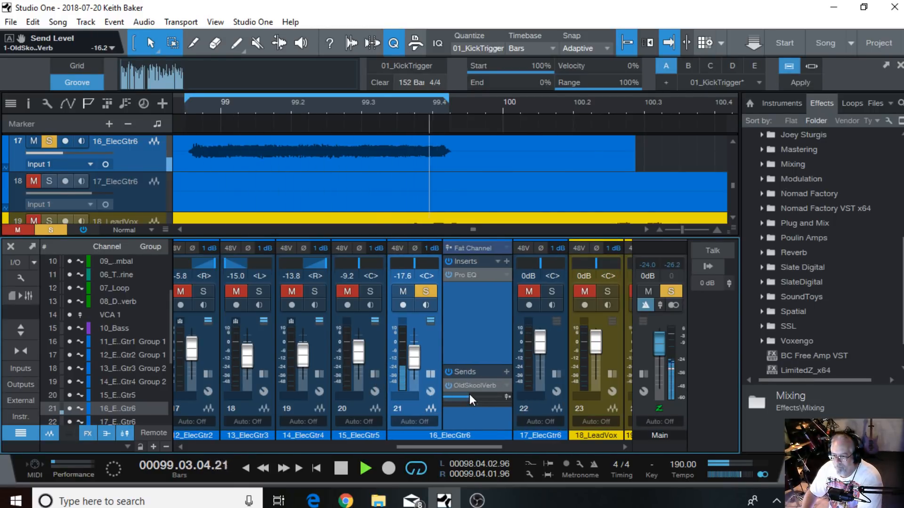
left_click_drag(470, 394, 521, 343)
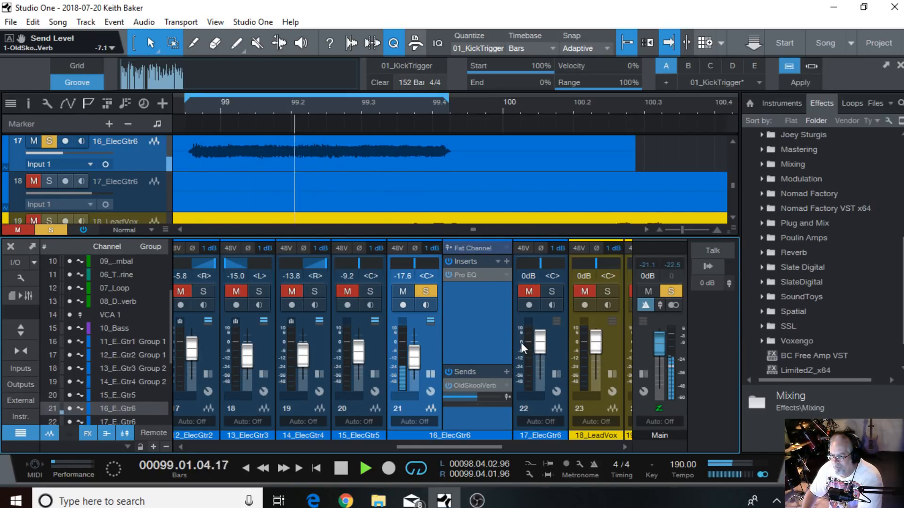
Unsolo 16_ElecGtr6, keeping it unmuted, and play the full mix without looping from a few bars before the part
left_click(423, 293)
left_click(411, 292)
left_click(411, 292)
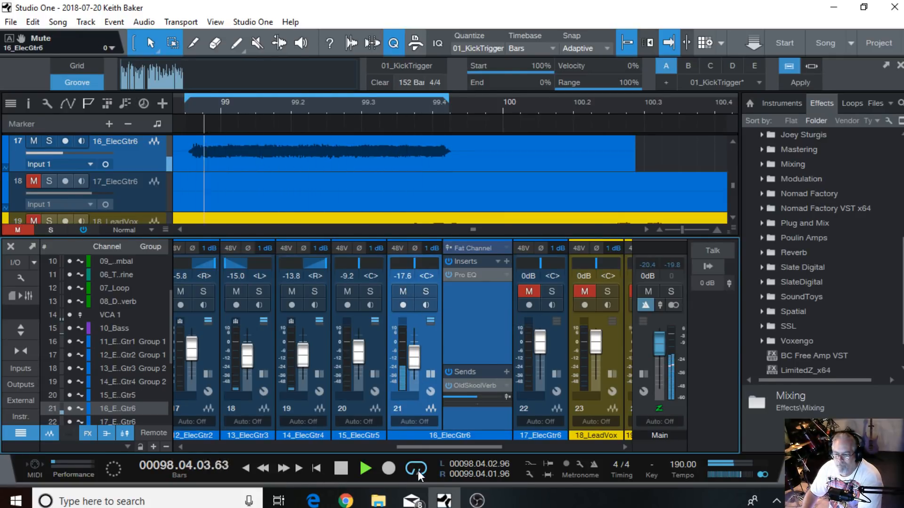
left_click(263, 468)
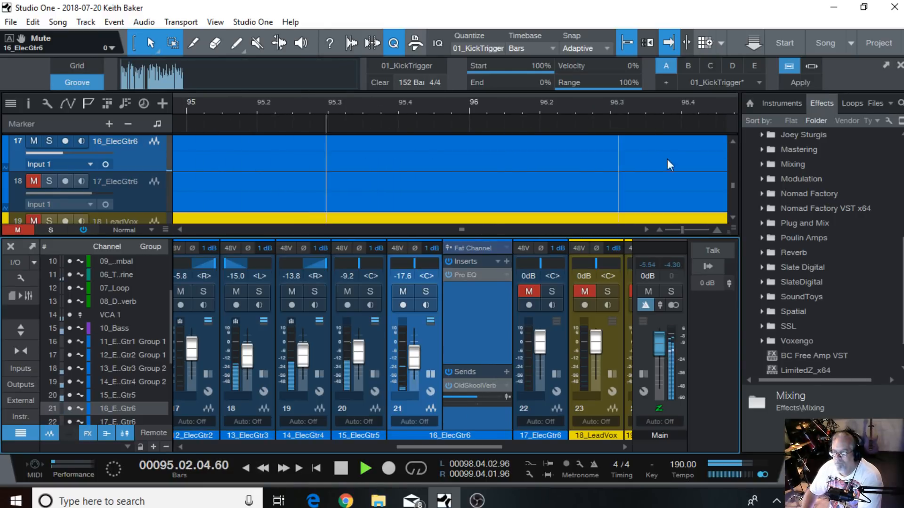
left_click_drag(682, 230, 667, 228)
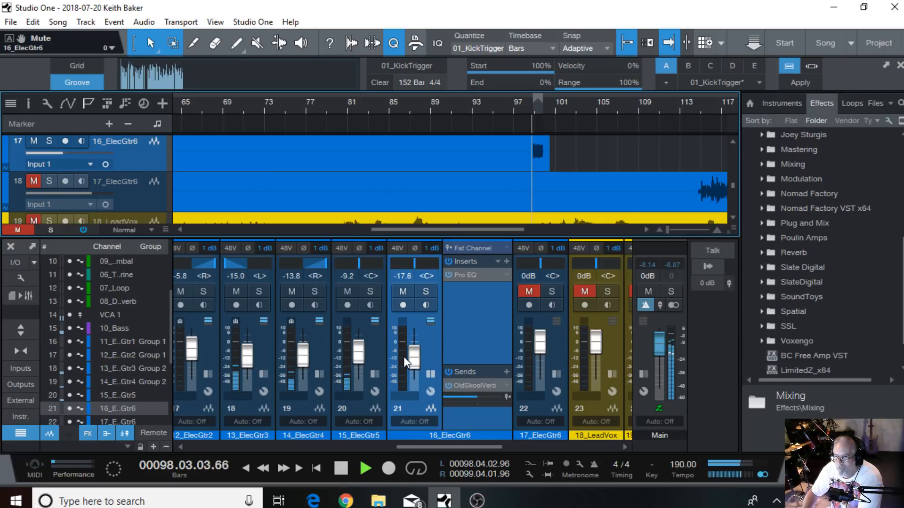
Set the 16_ElecGtr6 volume to -12.5 dB while replaying the part around bar 99 in the full mix
scroll(404, 358, "up", 5)
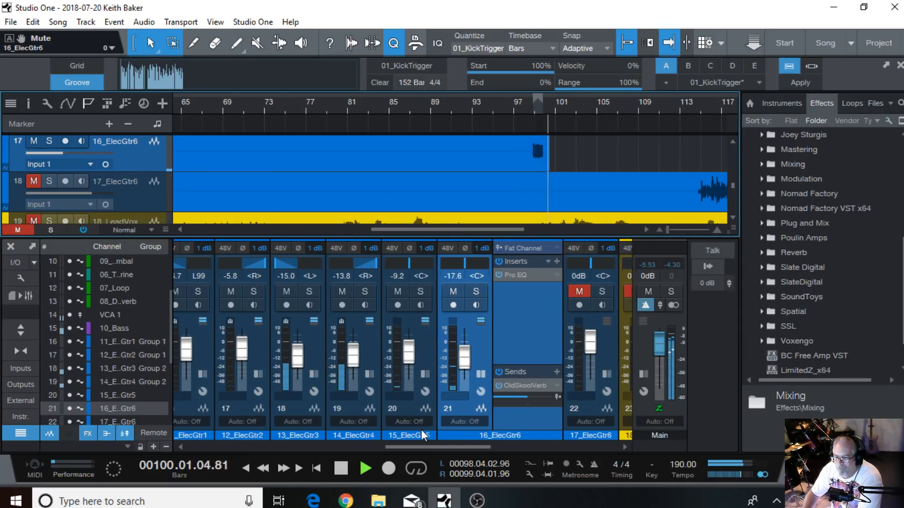
key("space")
scroll(466, 358, "up", 4)
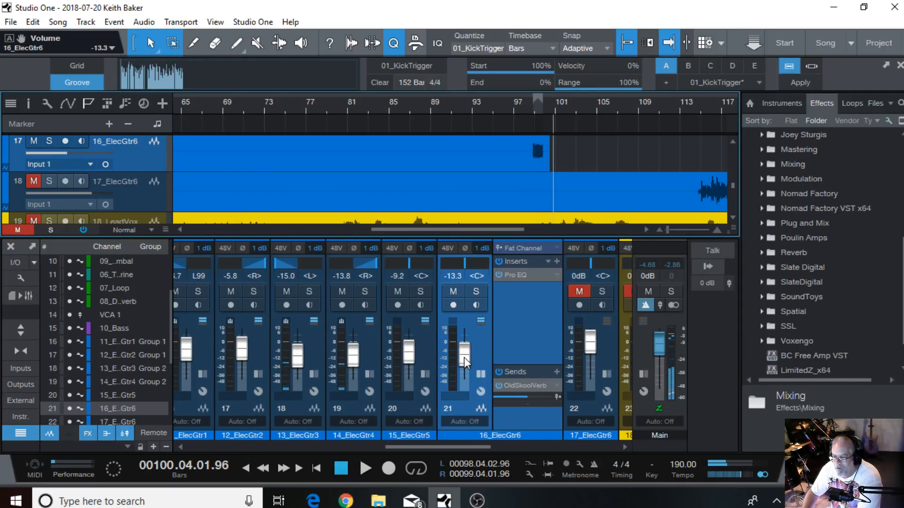
scroll(469, 356, "up", 2)
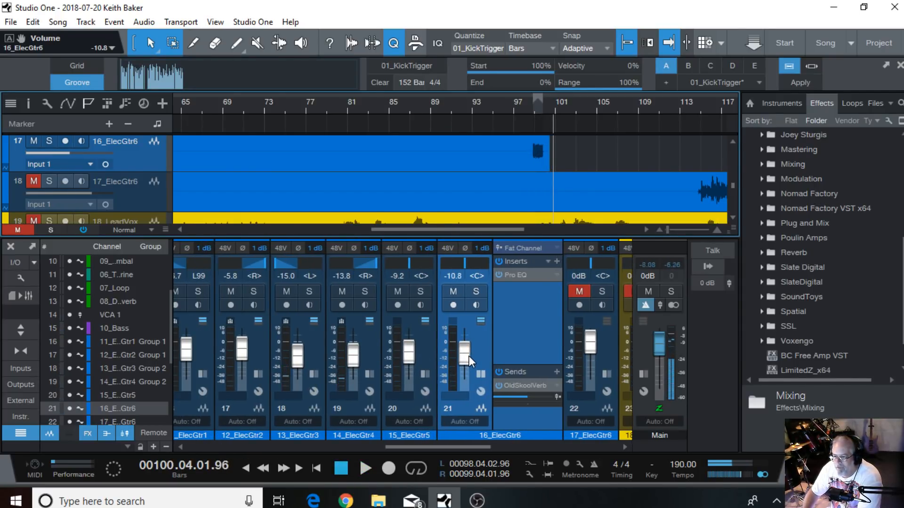
left_click(526, 104)
left_click(366, 469)
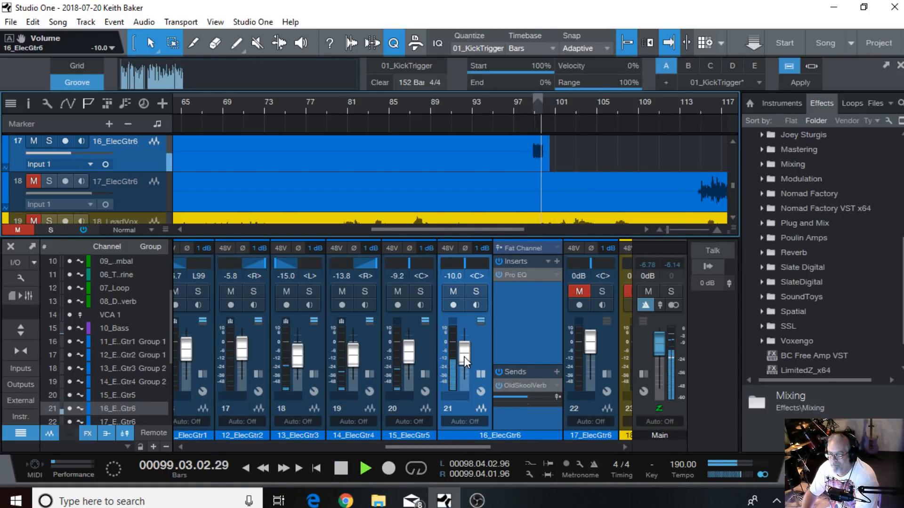
scroll(464, 357, "down", 3)
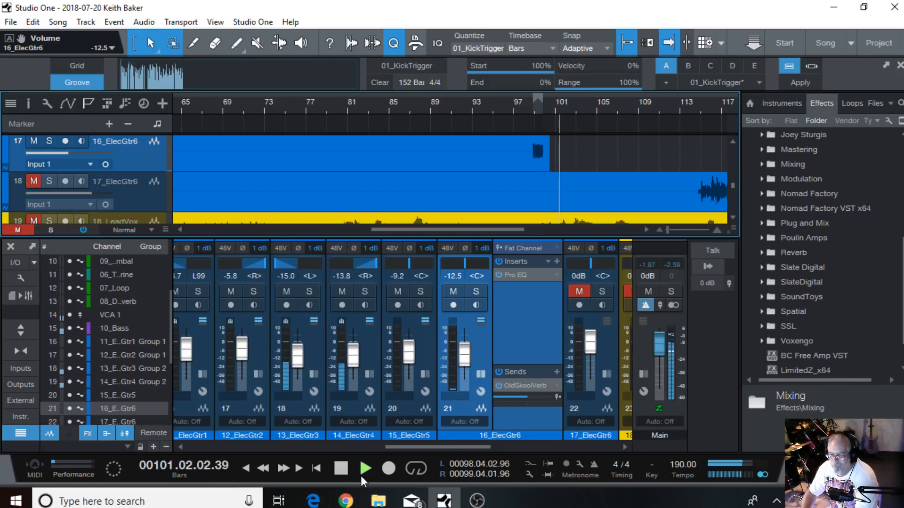
left_click(345, 469)
Turn looping on at bar 99 and add BC Flanger 3 VST(Stereo) from the Blue Cat effects as a send on 16_ElecGtr6
left_click_drag(411, 446, 447, 442)
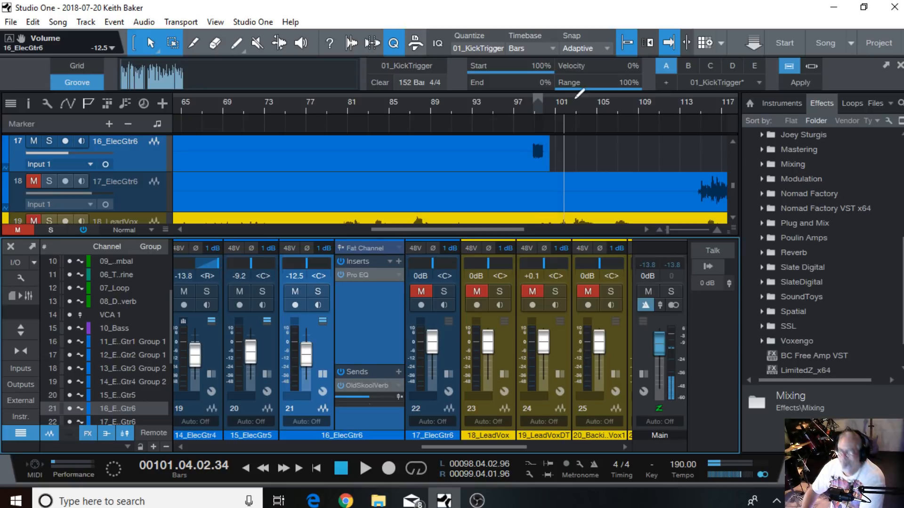
left_click(534, 109)
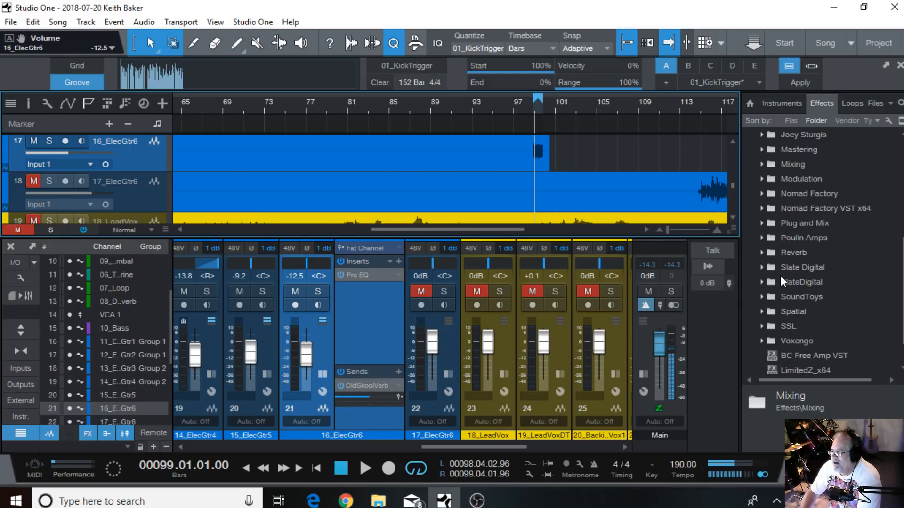
scroll(781, 275, "up", 5)
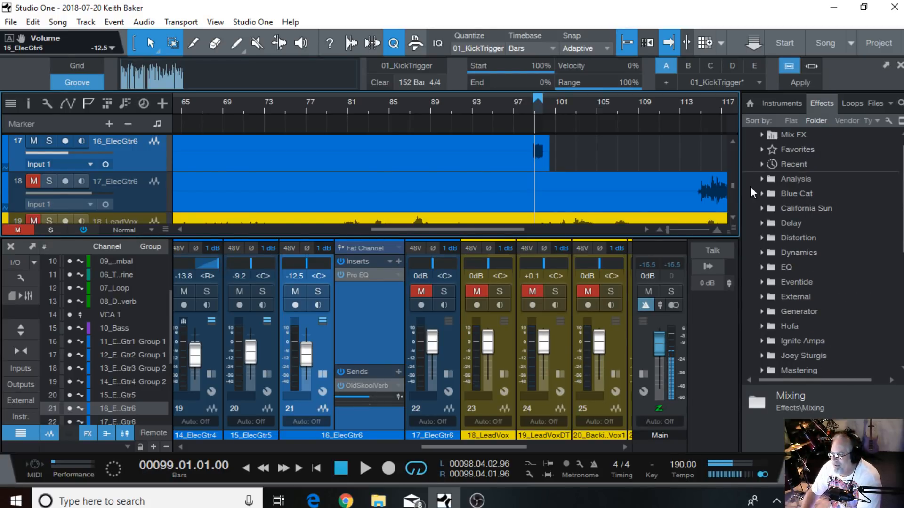
left_click(762, 193)
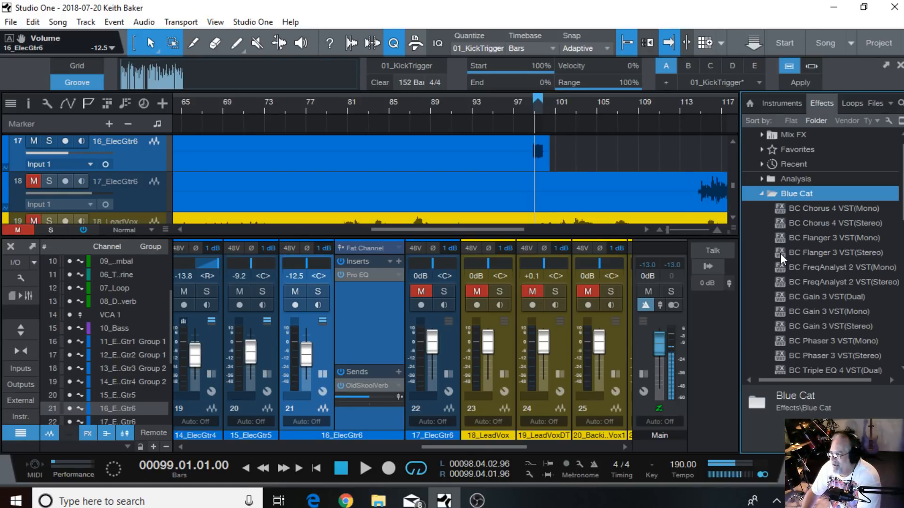
left_click_drag(779, 258, 380, 382)
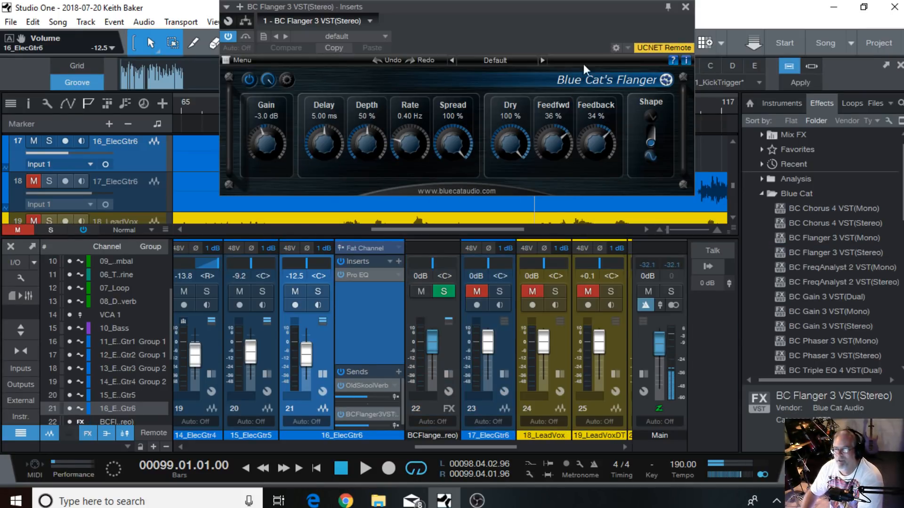
Load the next preset in Blue Cat's Flanger and switch the 16_ElecGtr6 track to stereo with Input L+R
left_click(543, 60)
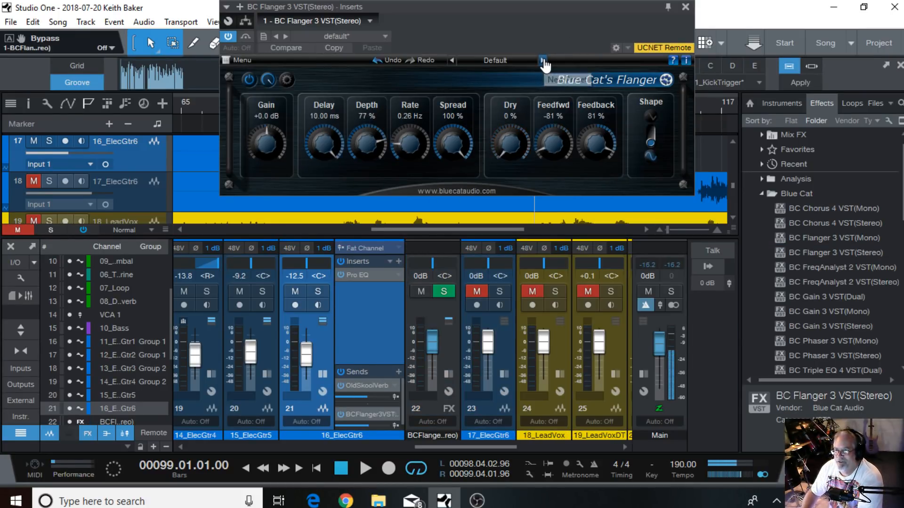
left_click(312, 407)
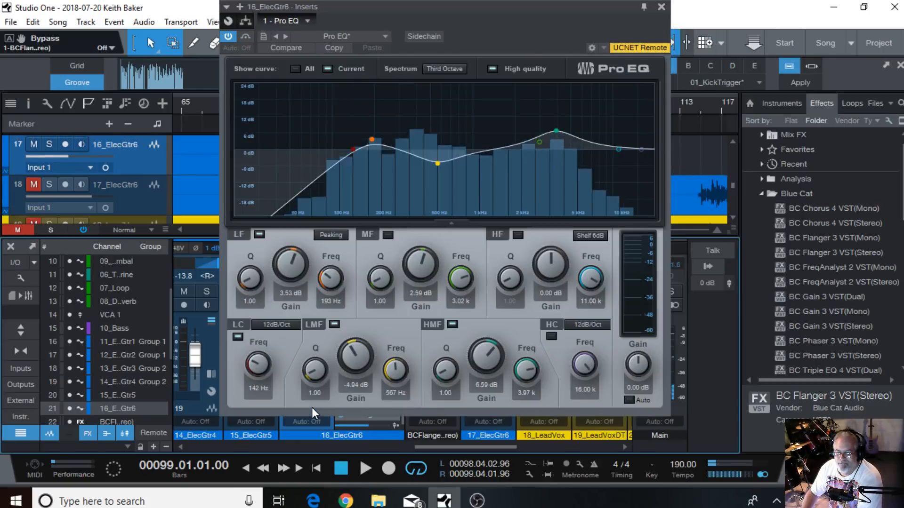
left_click(661, 7)
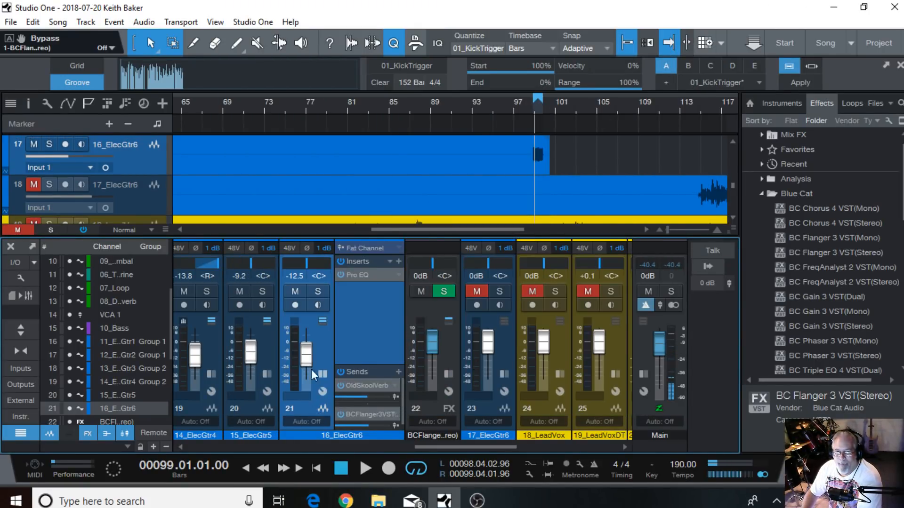
left_click(106, 168)
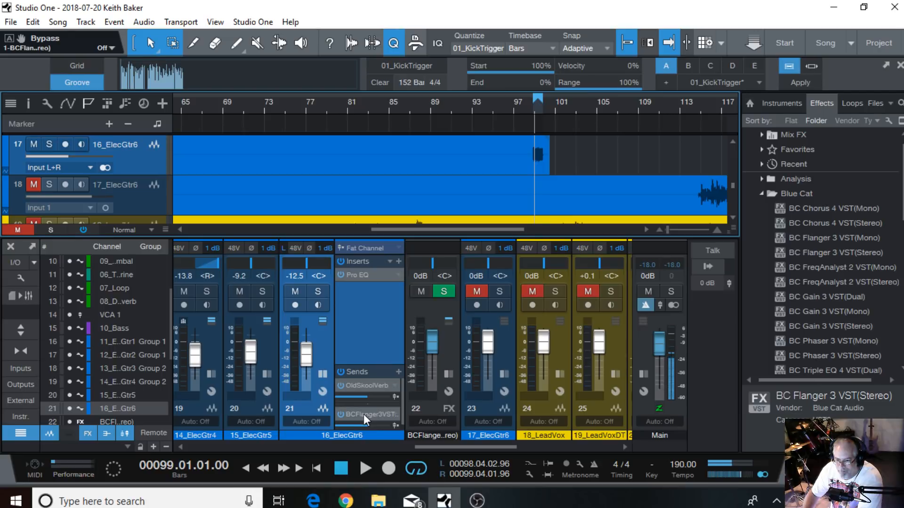
Move the flanger send above the OldSkoolVerb send on 16_ElecGtr6 and play the loop with the flanger send active
left_click_drag(363, 414, 362, 380)
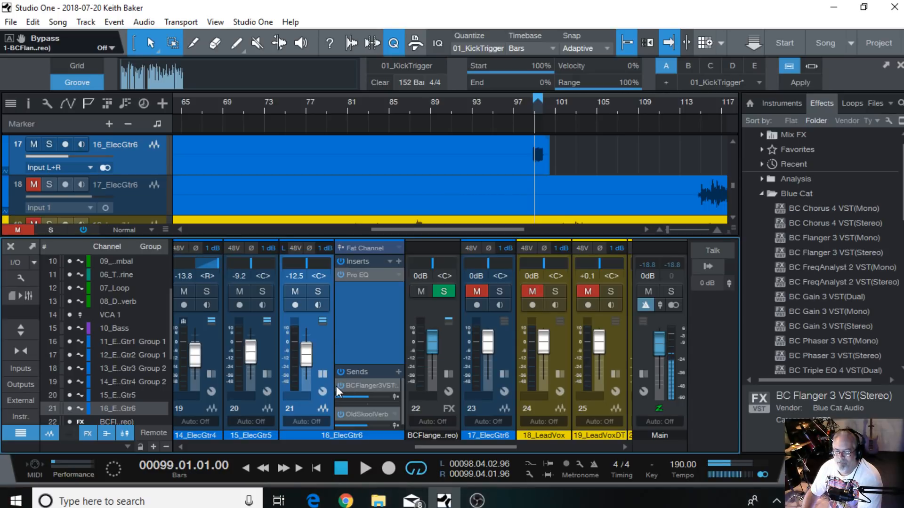
left_click(341, 386)
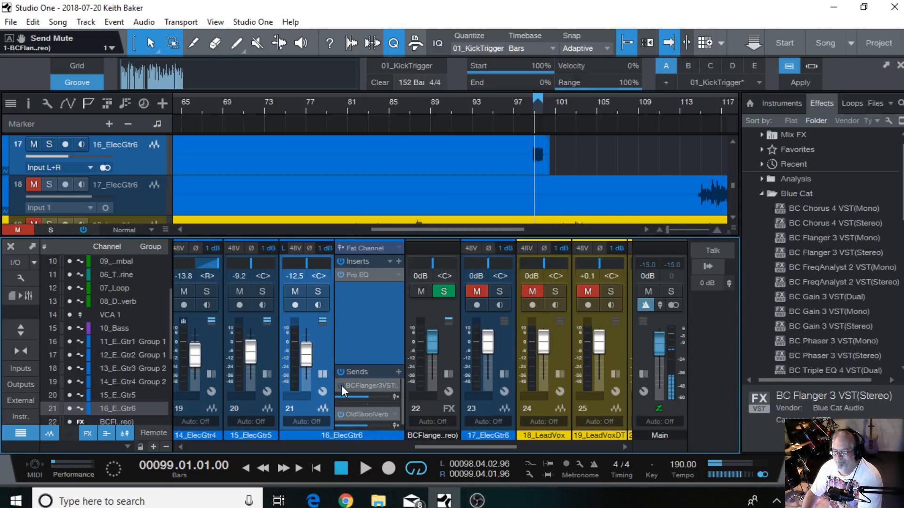
left_click(363, 470)
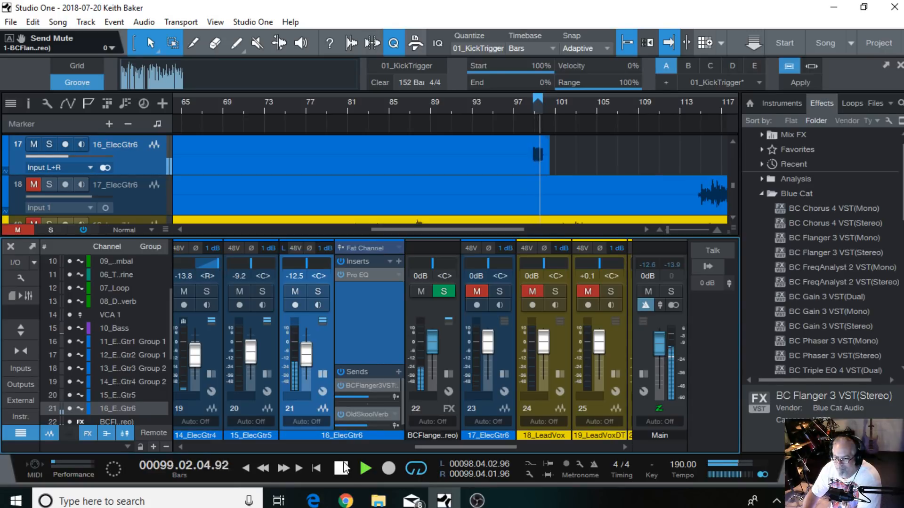
Set the OldSkoolVerb send level on 16_ElecGtr6 to -1.9 and compare the loop with and without the sends active
left_click_drag(370, 426, 379, 427)
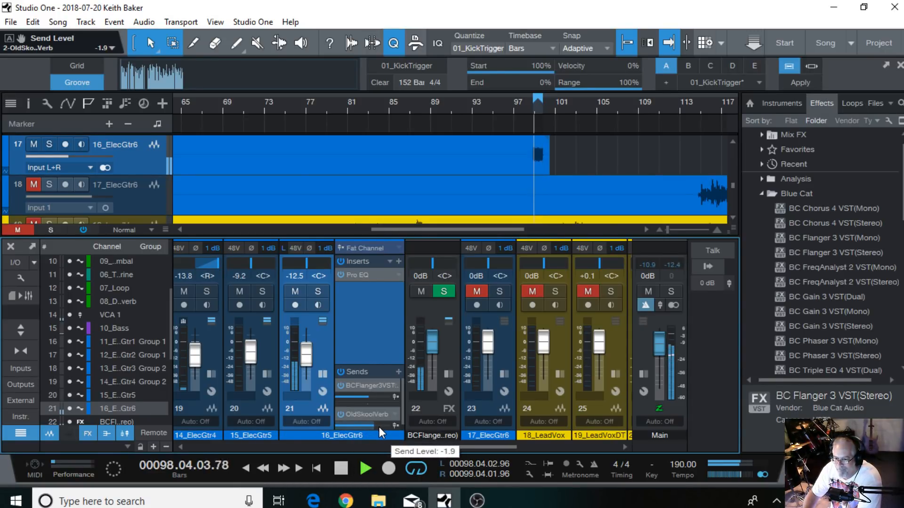
left_click(341, 371)
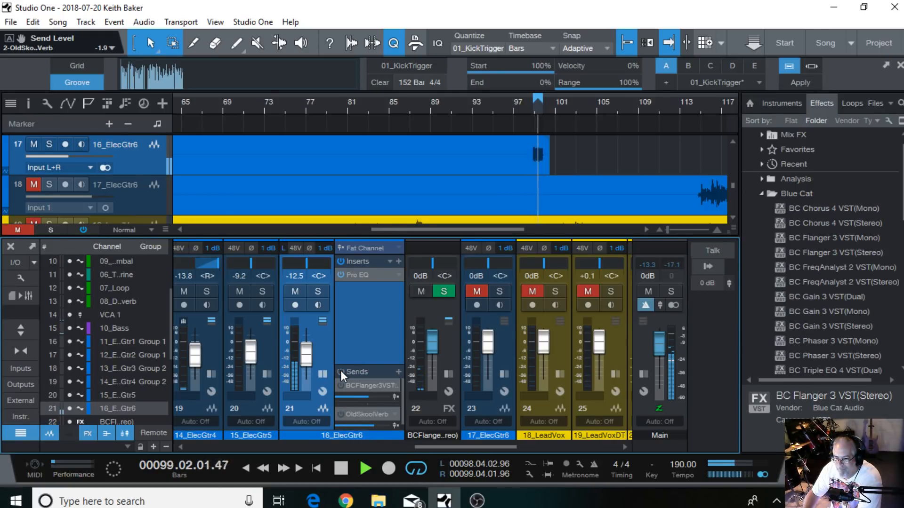
left_click(340, 371)
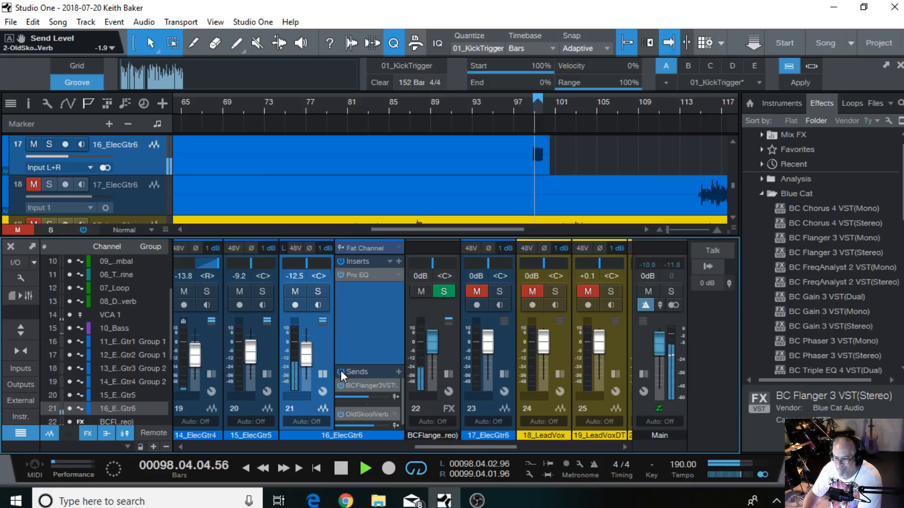
left_click(340, 371)
left_click(341, 470)
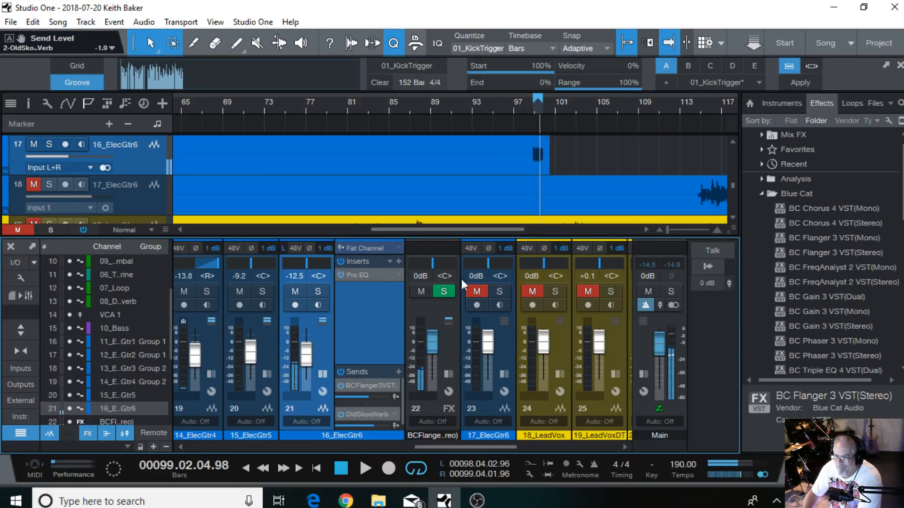
Lower the 16_ElecGtr6 volume to -16.7 dB while playing from bar 98, and turn looping off
left_click(525, 110)
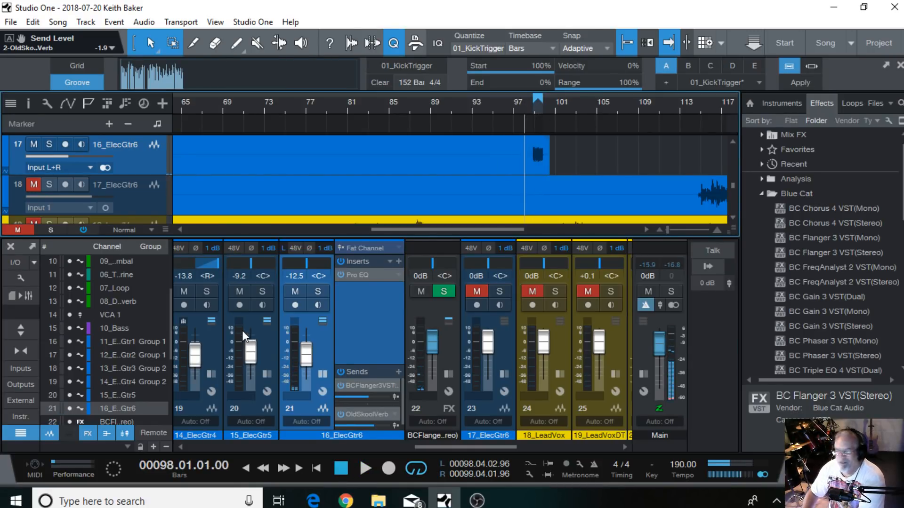
left_click_drag(305, 359, 306, 360)
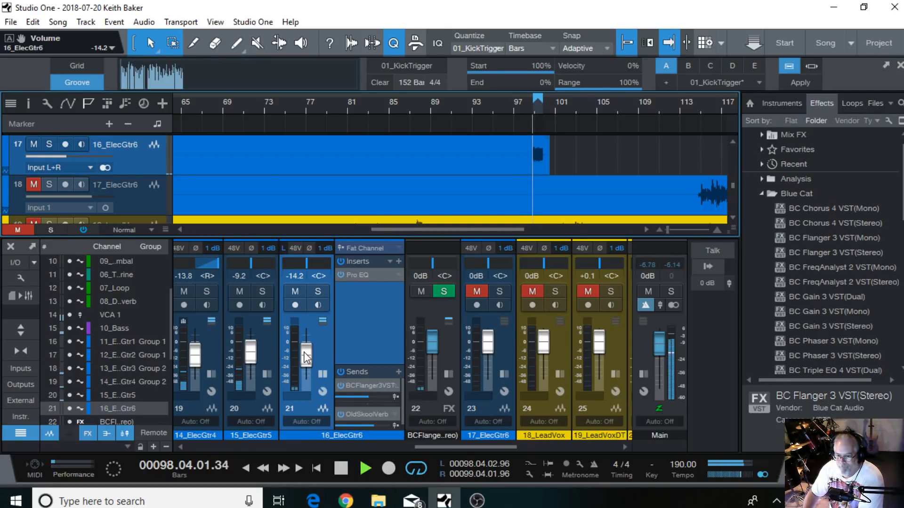
left_click_drag(305, 357, 307, 358)
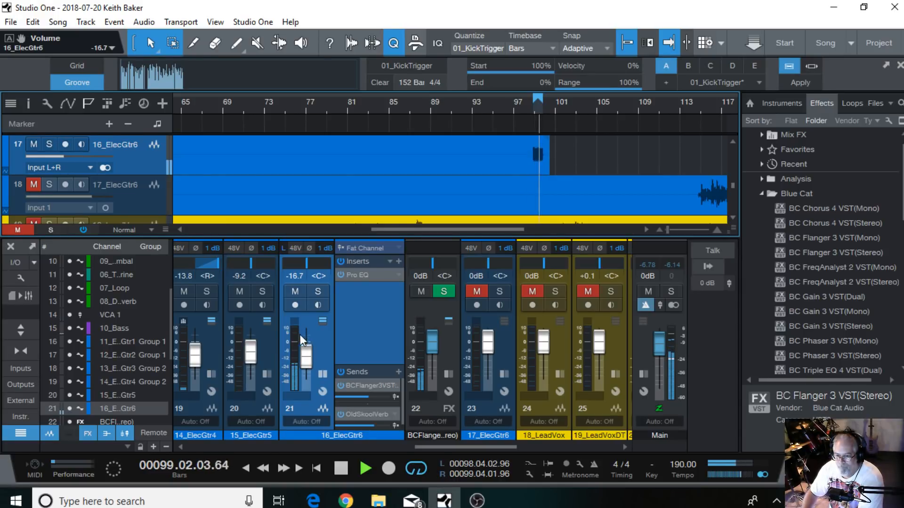
left_click(417, 469)
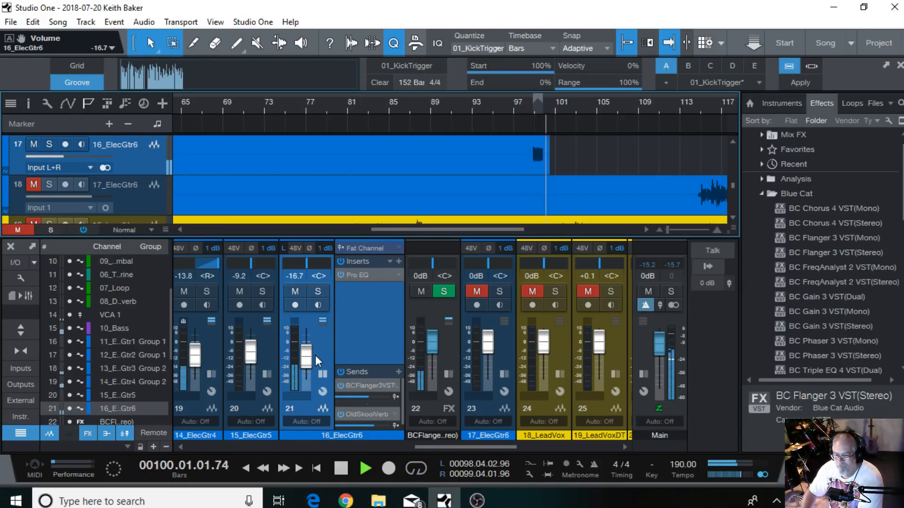
Replay the lead-in to bar 99 and set the 16_ElecGtr6 volume to -15.8 dB
left_click(263, 468)
left_click(265, 468)
left_click_drag(315, 369, 307, 357)
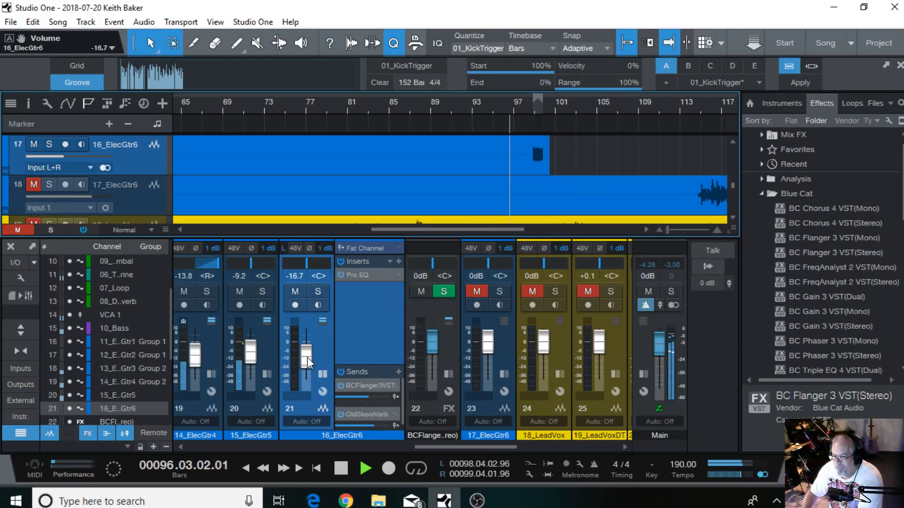
scroll(307, 357, "up", 1)
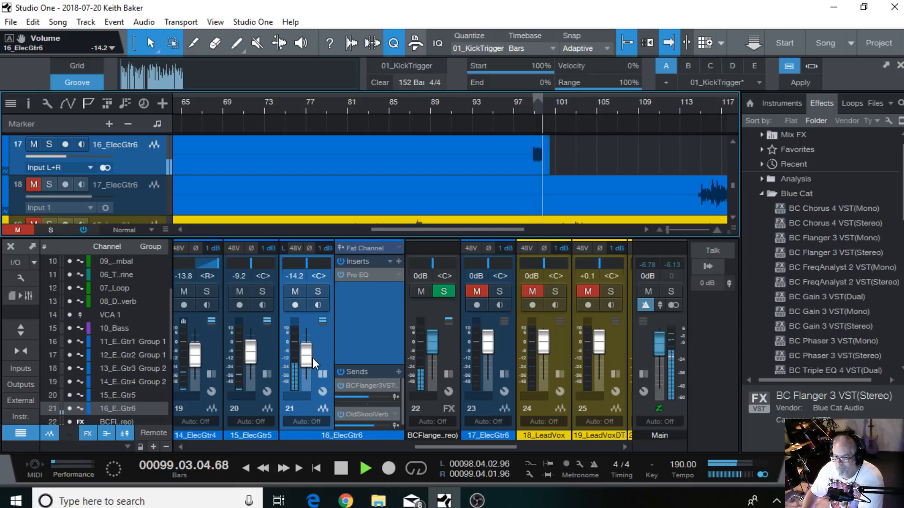
scroll(306, 359, "down", 2)
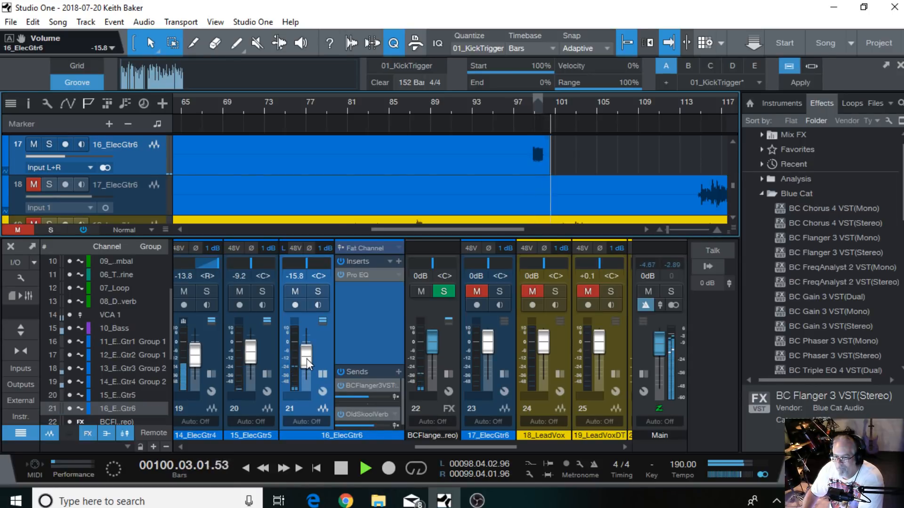
Lower the 16_ElecGtr6 volume to -18.3 dB while replaying the part from bar 98 in the full mix
left_click(526, 107)
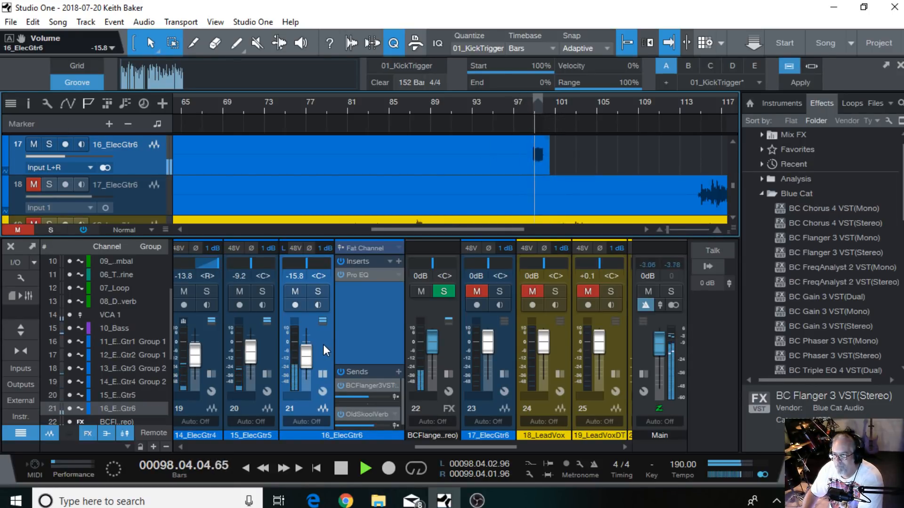
scroll(306, 360, "down", 1)
scroll(306, 360, "down", 1)
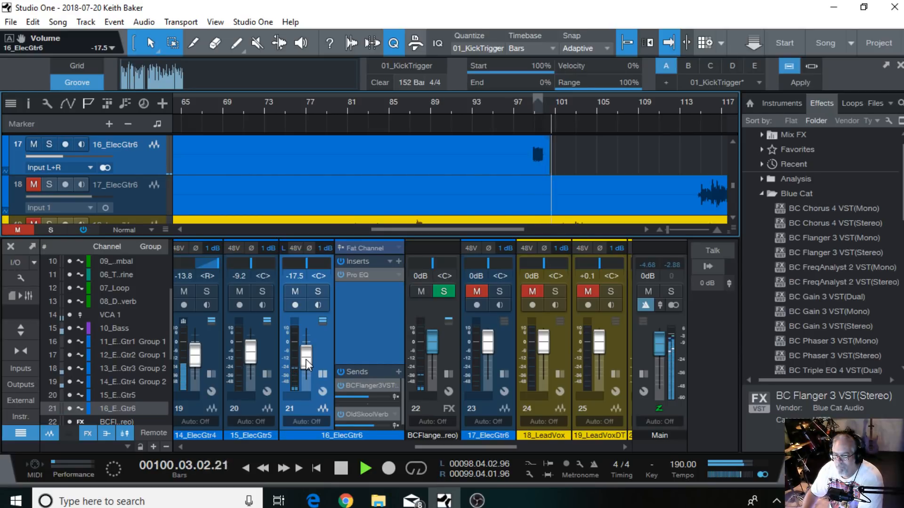
scroll(305, 360, "down", 1)
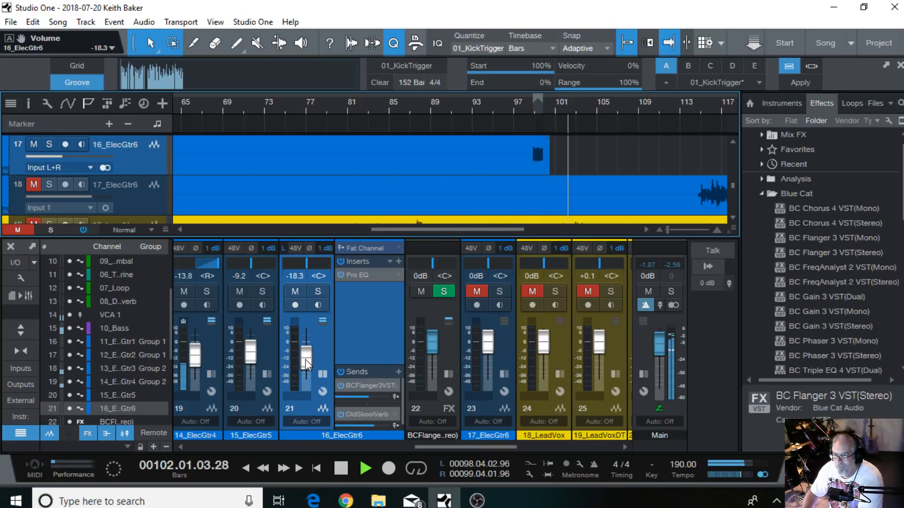
left_click(526, 100)
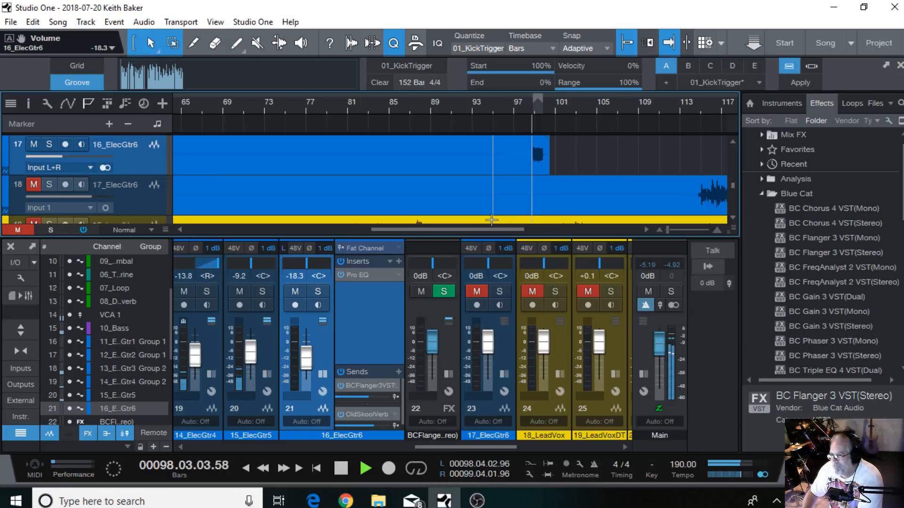
Collapse the inserts and sends of 16_ElecGtr6, select 17_ElecGtr6 and stop playback at its part around bar 115
left_click(323, 374)
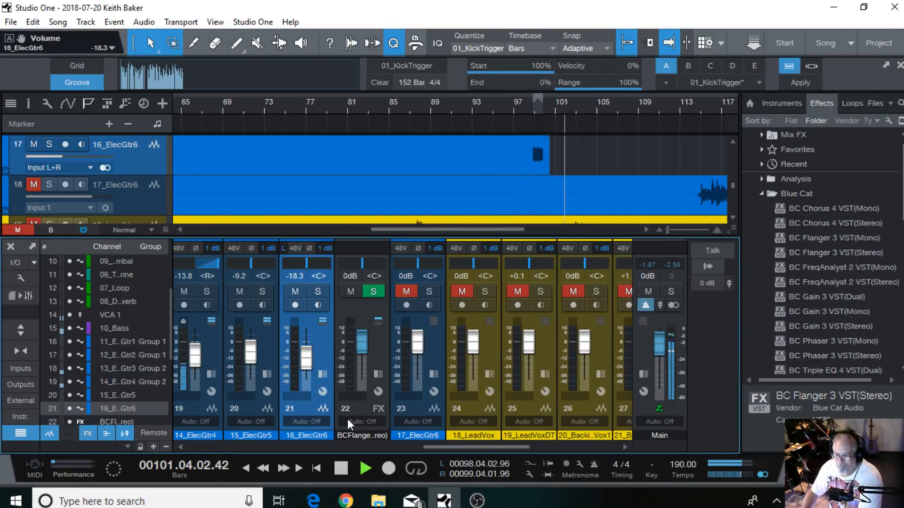
left_click(410, 408)
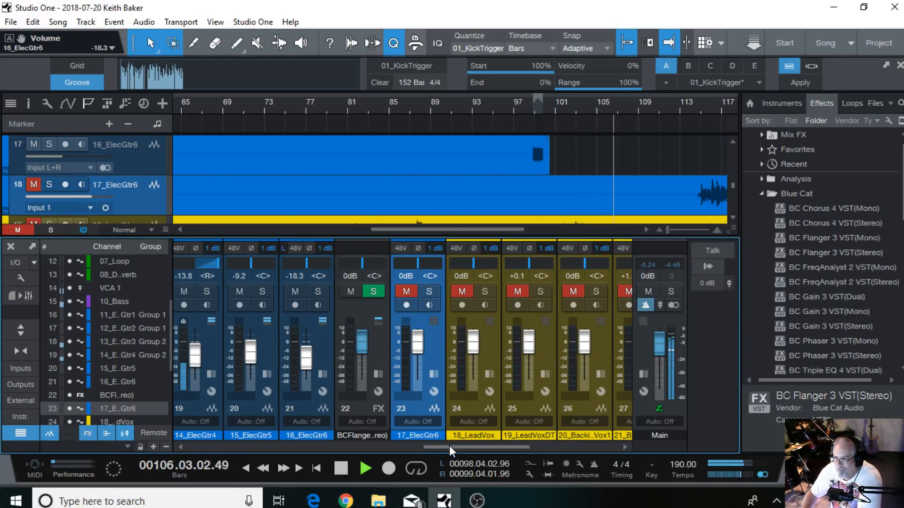
left_click_drag(415, 228, 507, 224)
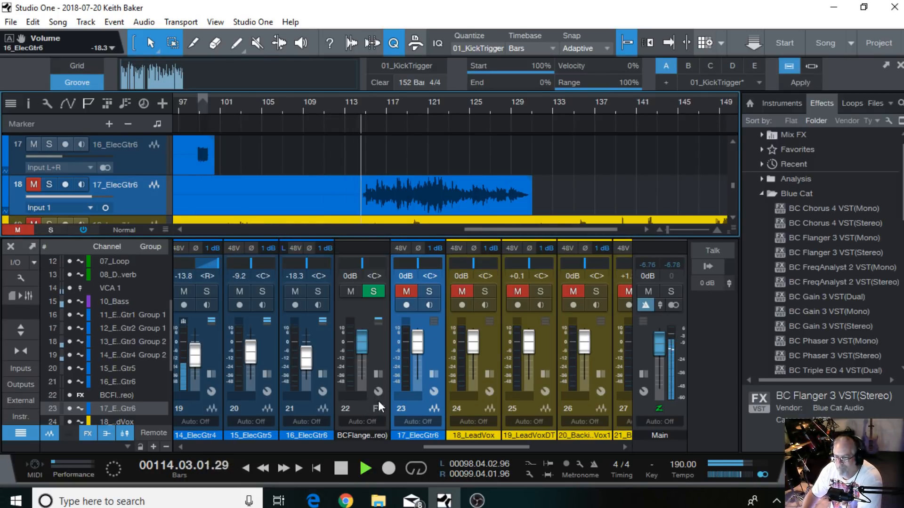
left_click(344, 469)
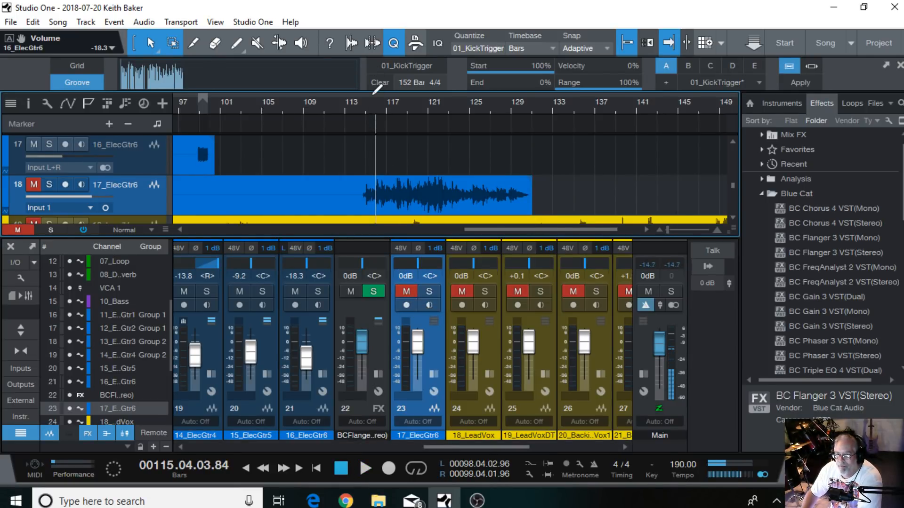
Unmute 17_ElecGtr6 and audition it over a loop range from bar 115 to 131, with looping turned on
left_click_drag(366, 97, 536, 113)
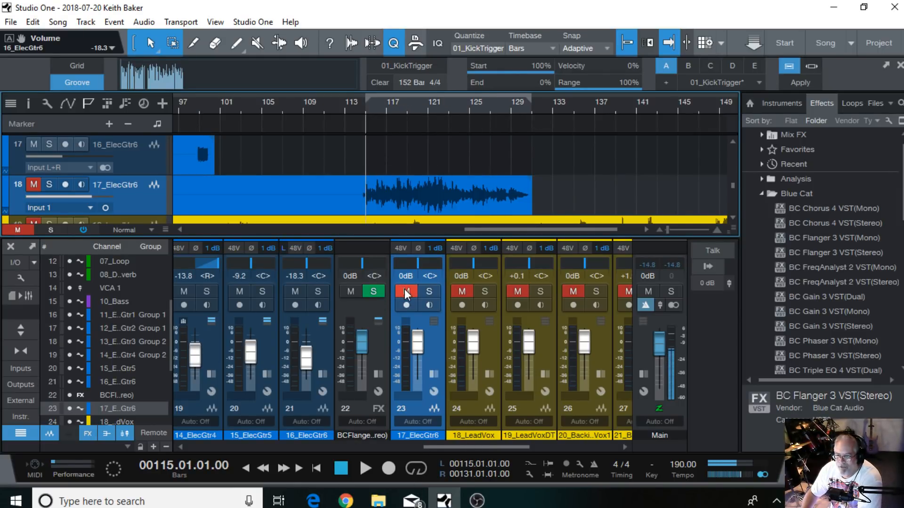
left_click(406, 291)
left_click(368, 466)
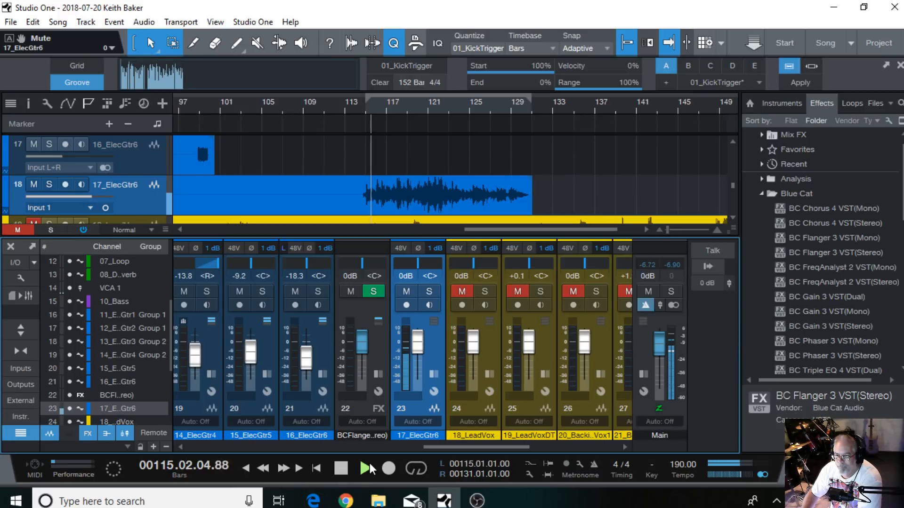
left_click(342, 468)
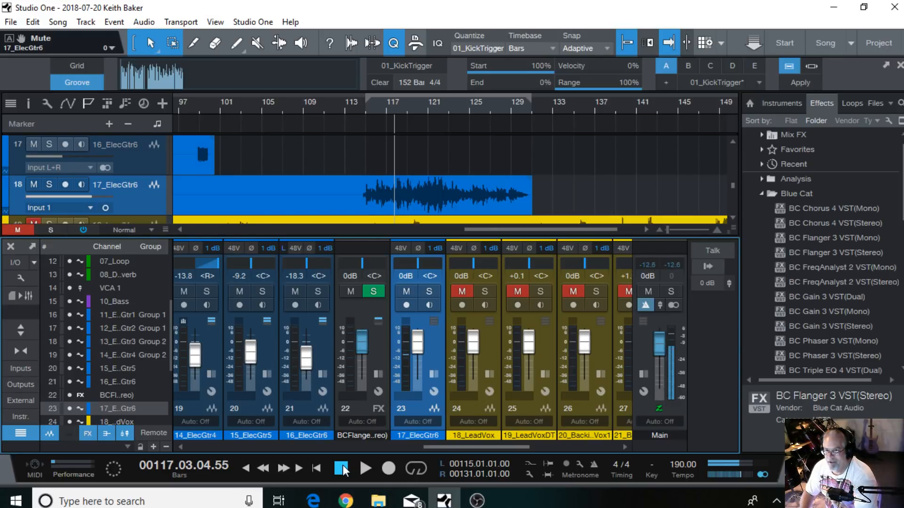
left_click(424, 473)
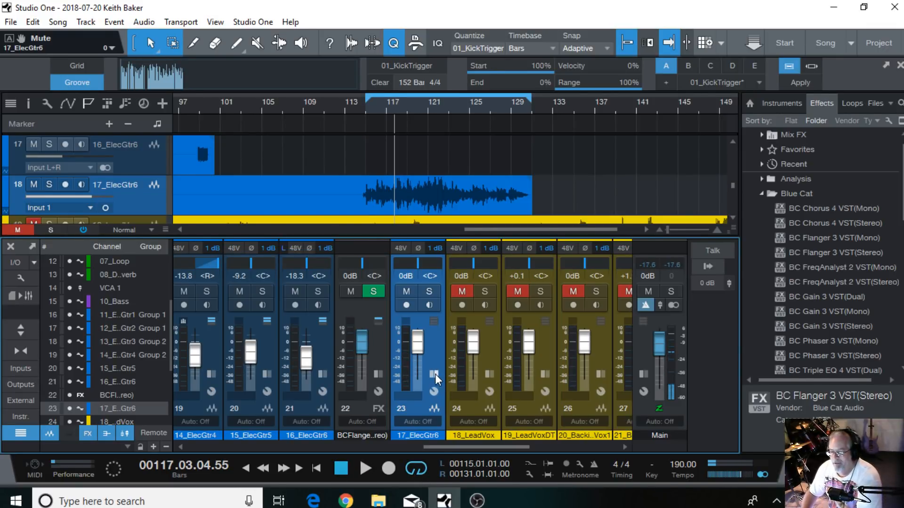
Show the inserts of 17_ElecGtr6 and load the Basic Acoustic FX chain from the Guitar presets
left_click(434, 374)
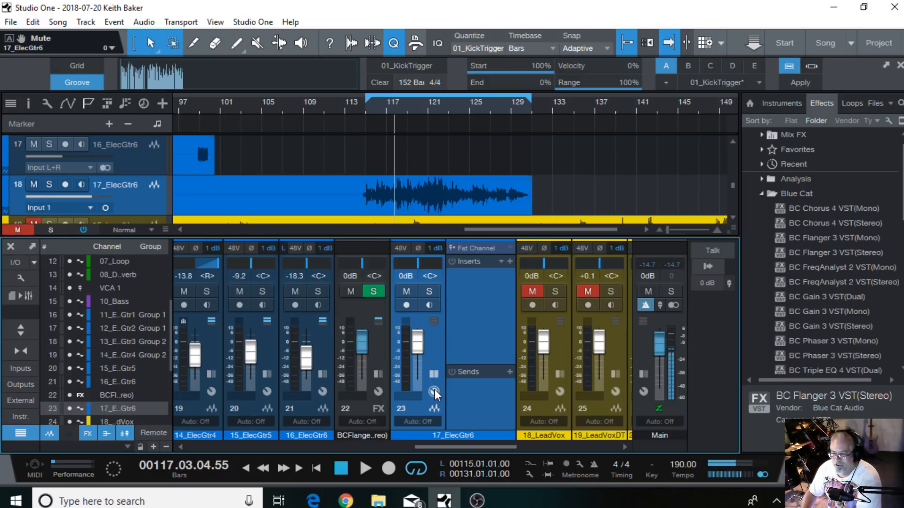
left_click(511, 248)
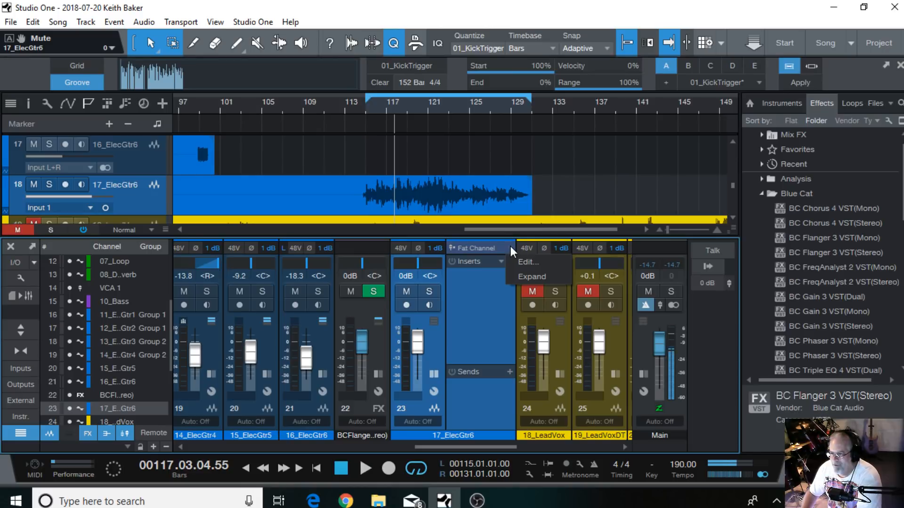
left_click(501, 261)
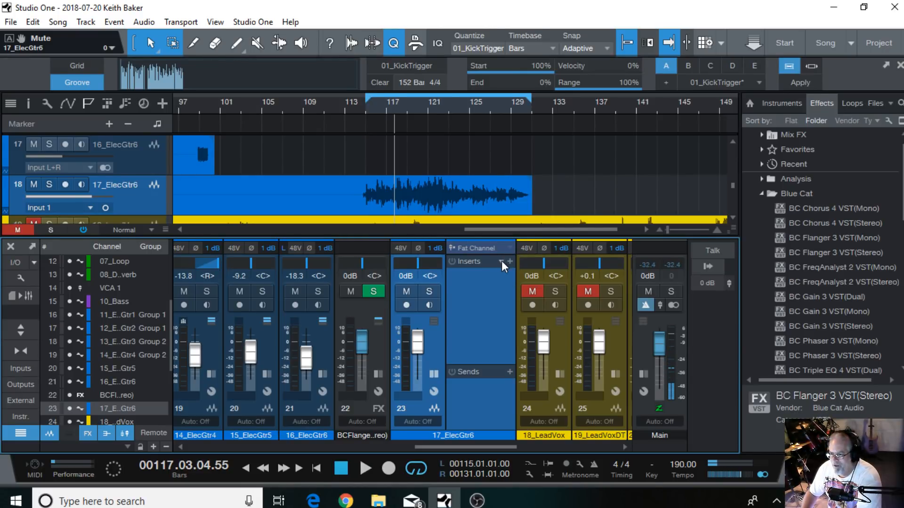
left_click(501, 261)
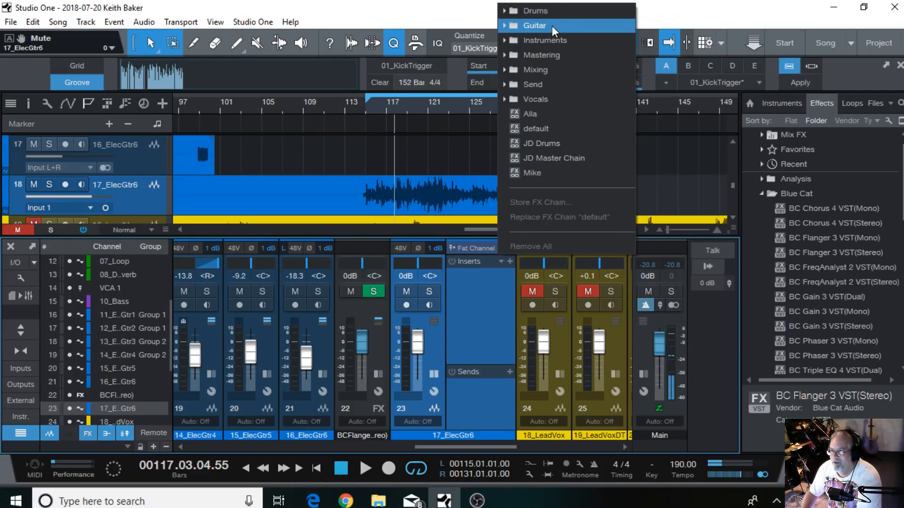
mouse_move(552, 25)
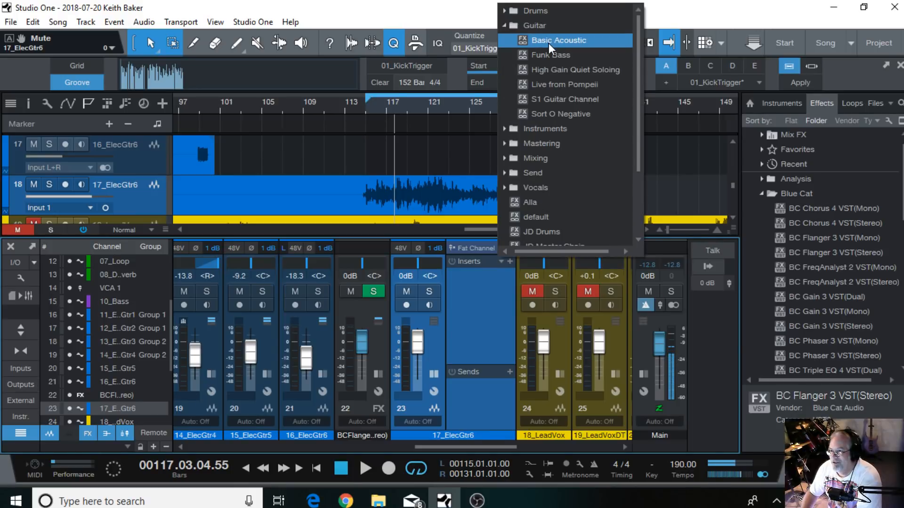
left_click(549, 42)
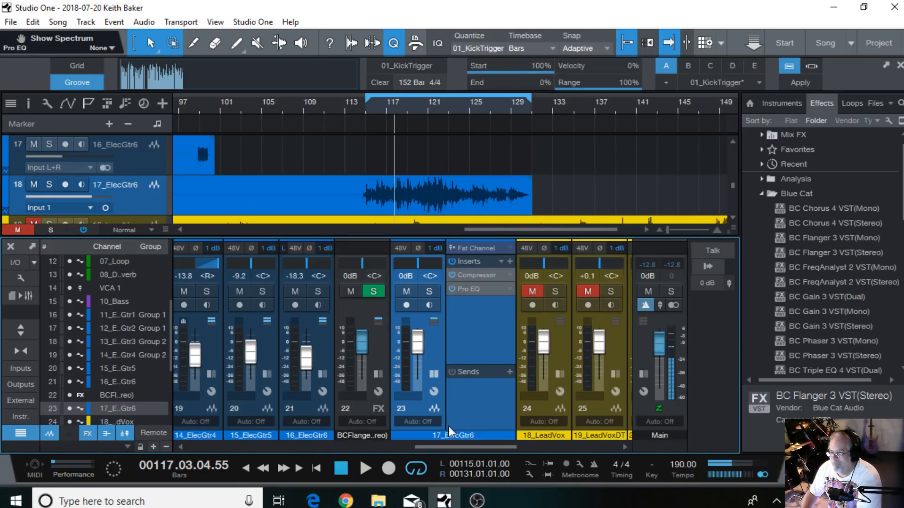
Load the default preset in the Compressor on 17_ElecGtr6
left_click(479, 276)
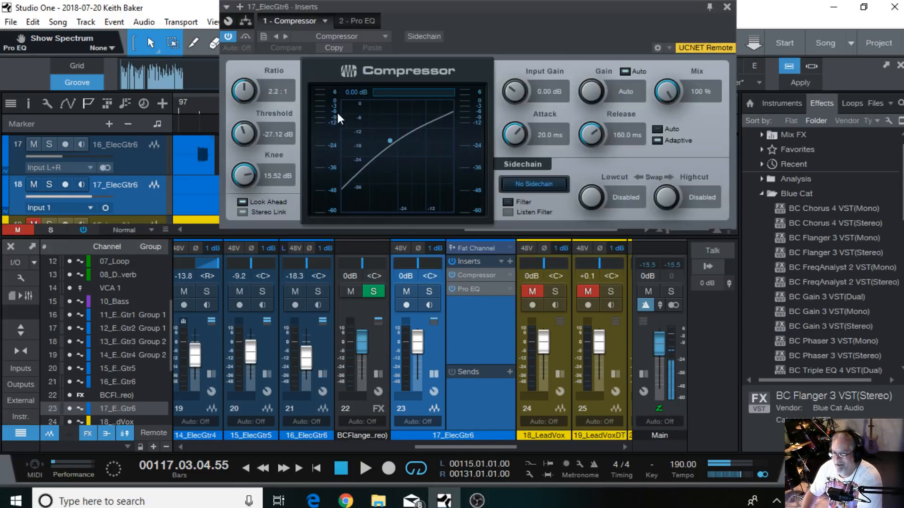
left_click(376, 37)
left_click(351, 51)
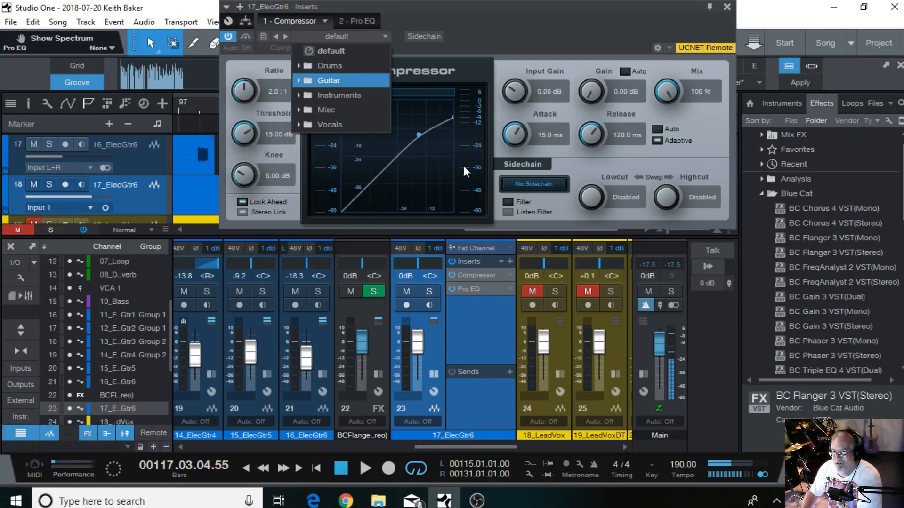
Load the default preset in the Pro EQ on 17_ElecGtr6 and close the inserts window
left_click(474, 288)
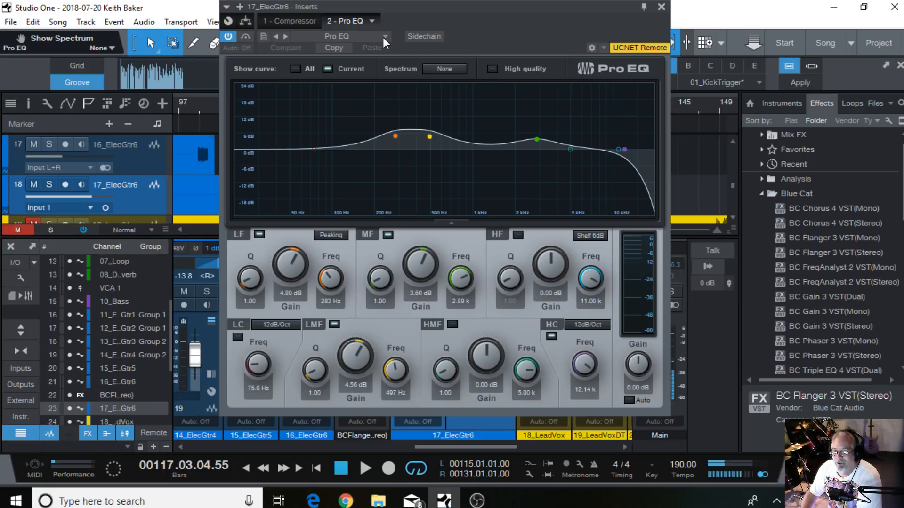
left_click(384, 37)
left_click(338, 52)
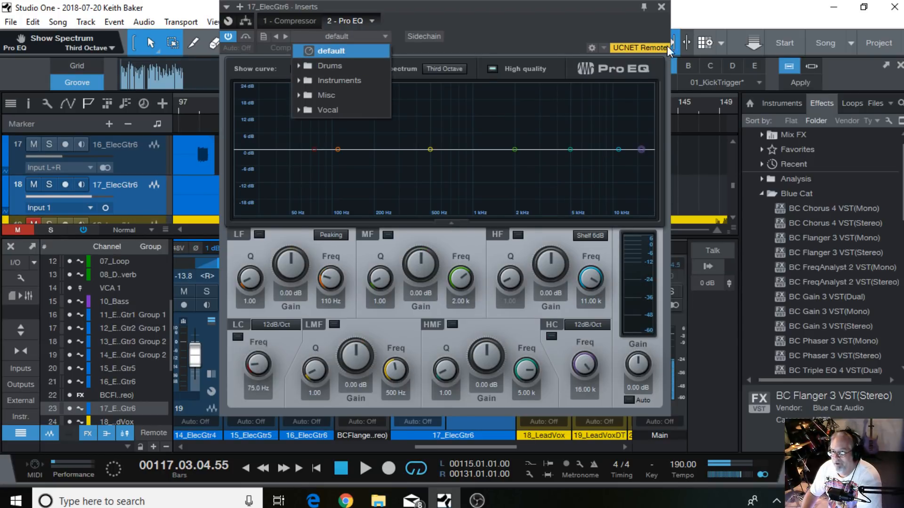
left_click(660, 6)
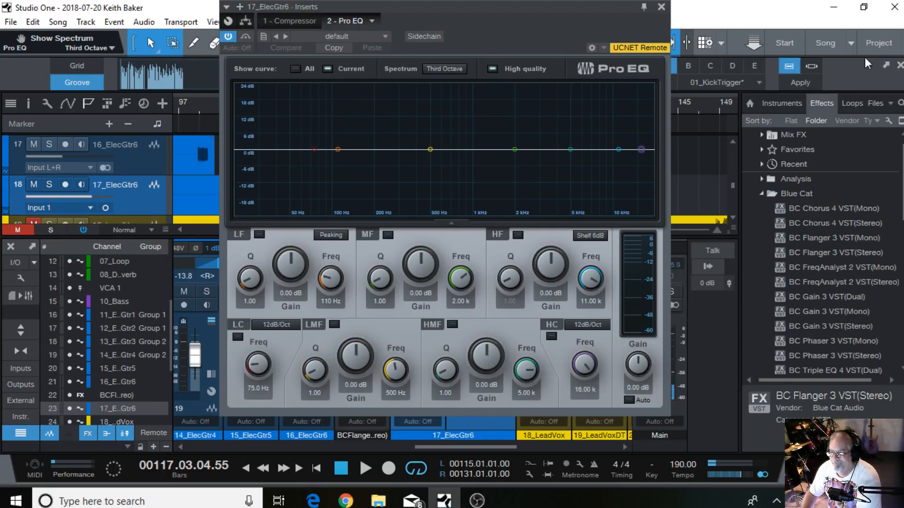
left_click(661, 7)
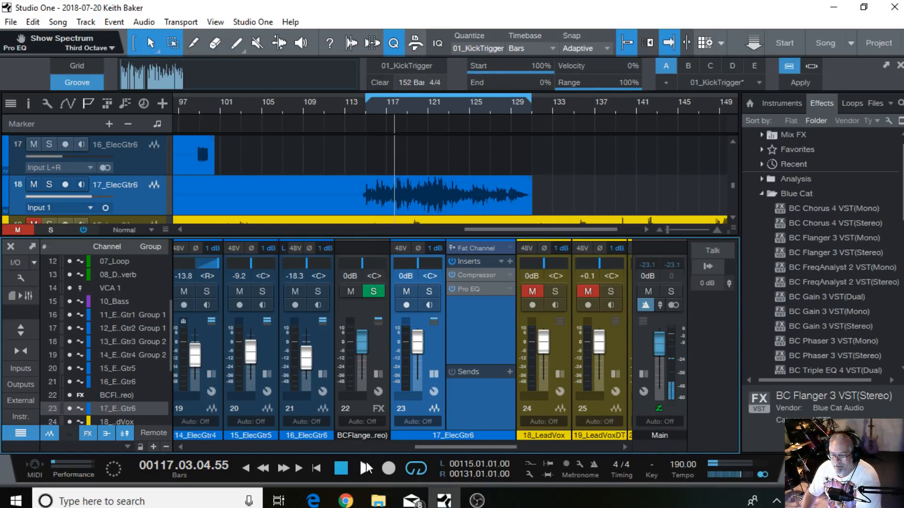
Start playback and set the Compressor threshold on 17_ElecGtr6 to -7.80 dB
key("space")
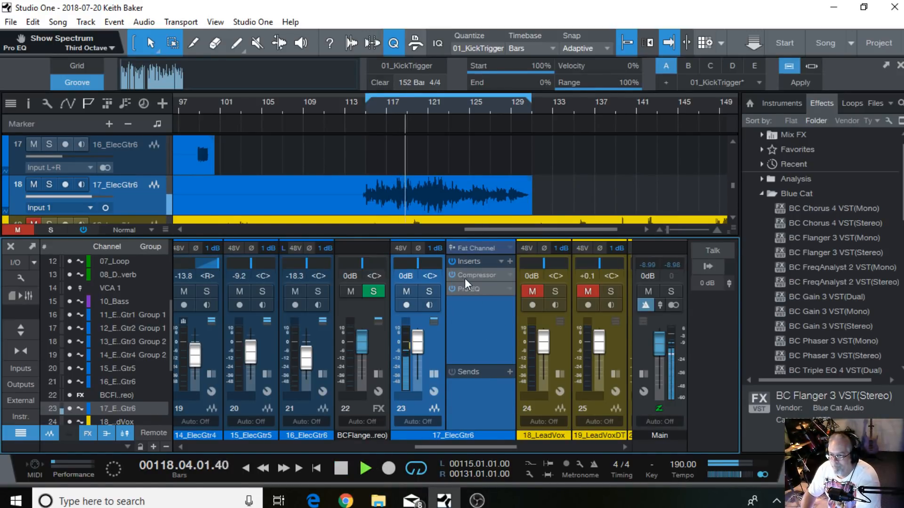
left_click(476, 275)
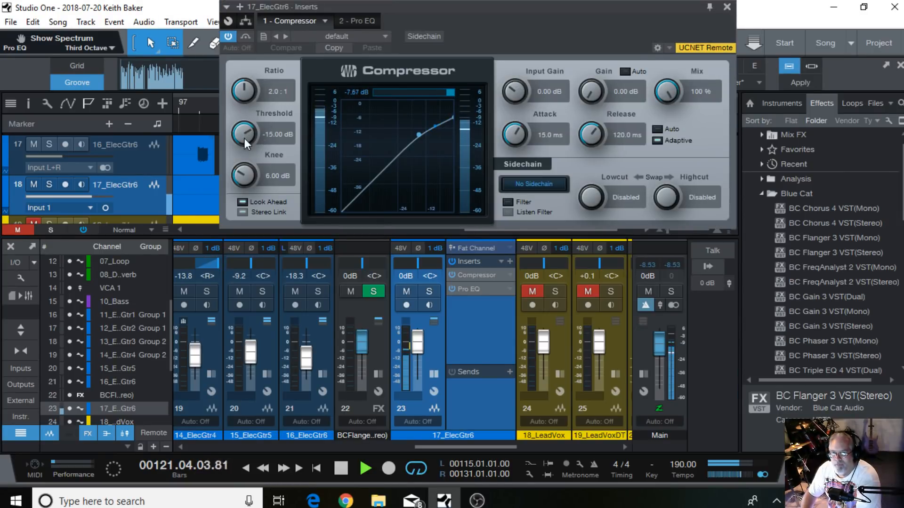
left_click_drag(244, 138, 244, 113)
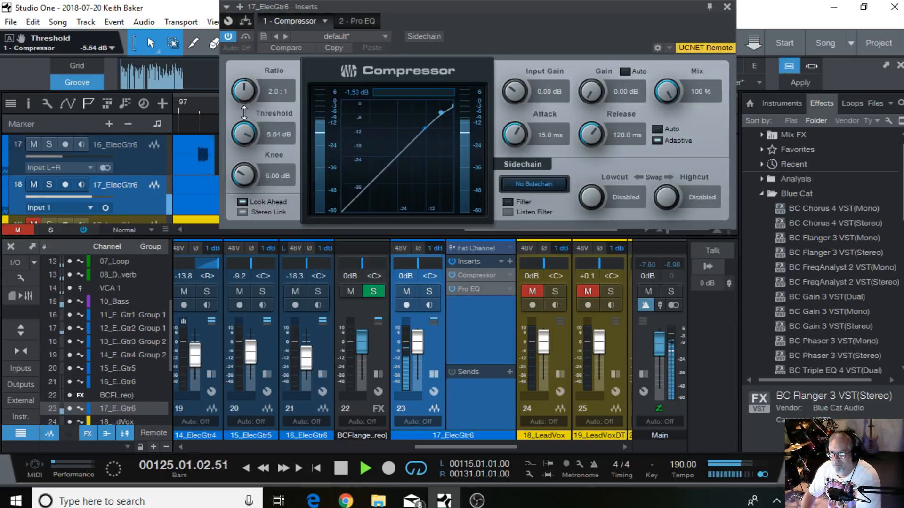
left_click_drag(244, 113, 244, 115)
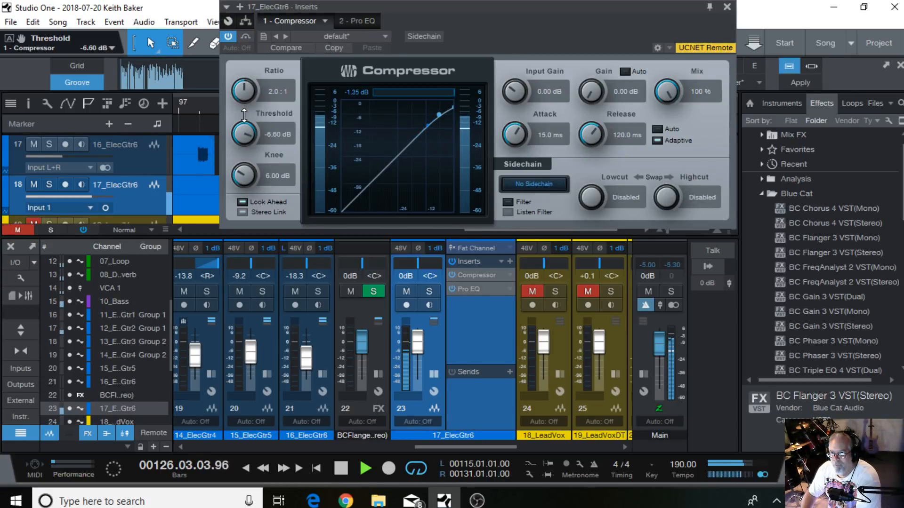
left_click_drag(244, 115, 244, 116)
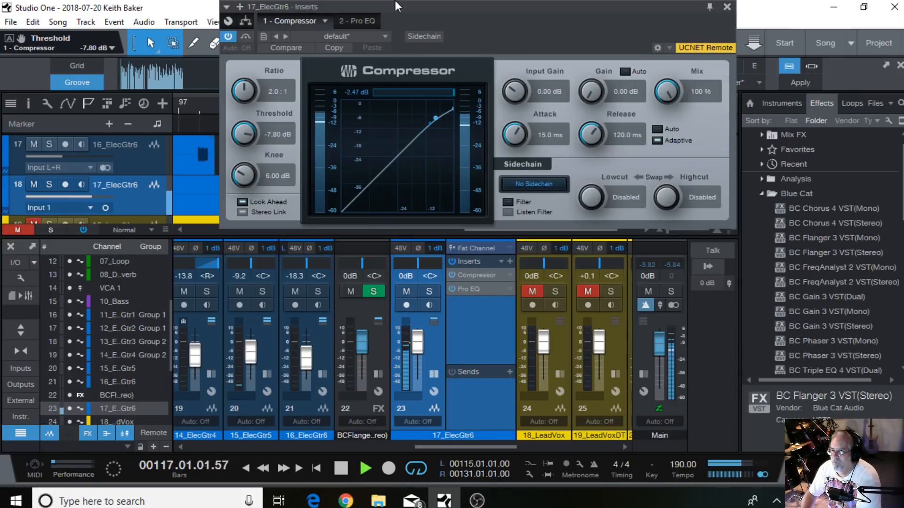
Shape 17_ElecGtr6 in the Pro EQ: low cut 114 Hz, LF 3.53 dB at 151 Hz, LMF -7.06 dB at 567 Hz, MF 5.65 dB at 2.50 kHz
left_click(353, 20)
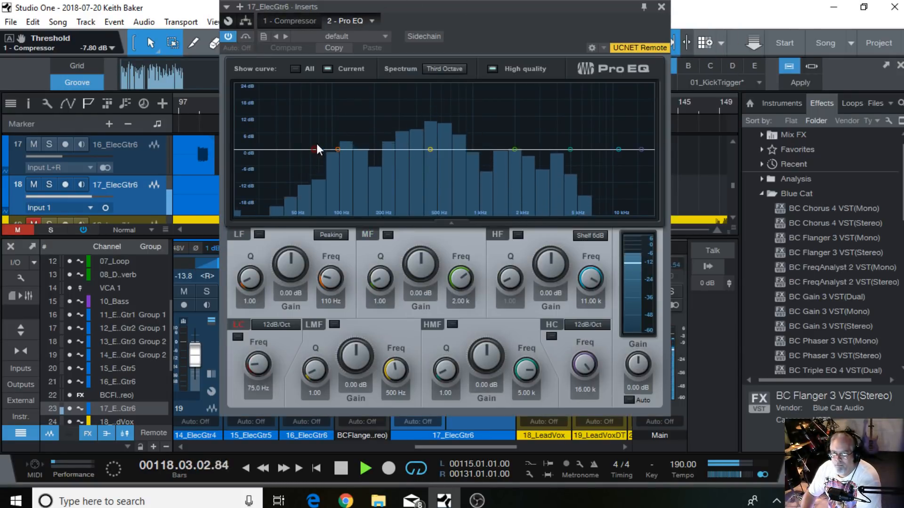
left_click_drag(317, 145, 340, 152)
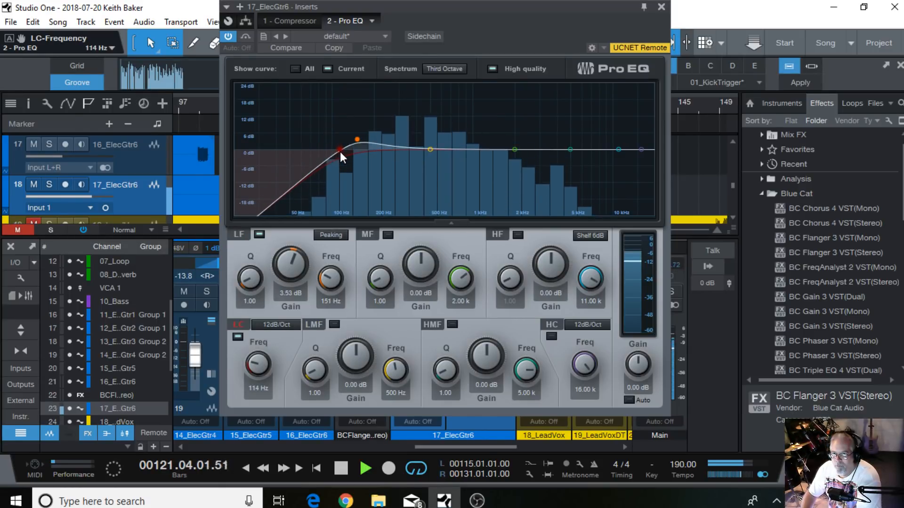
mouse_move(430, 148)
left_mouse_down()
mouse_move(436, 171)
mouse_move(438, 160)
left_mouse_up()
left_click_drag(515, 150, 531, 122)
left_click_drag(530, 126, 528, 133)
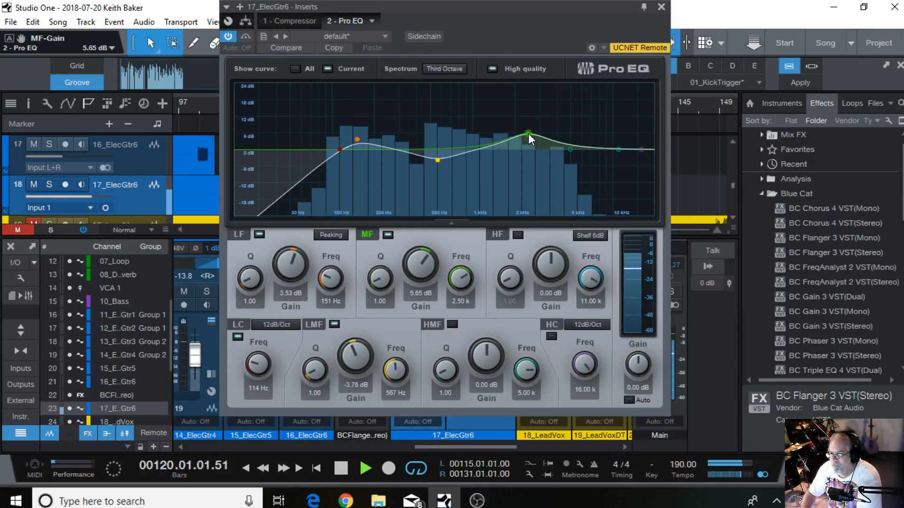
left_click_drag(438, 160, 437, 171)
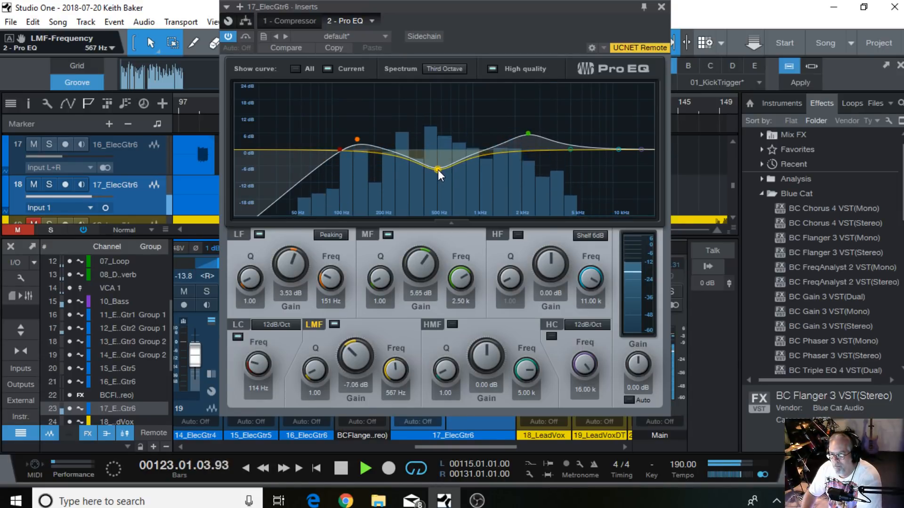
left_click(661, 8)
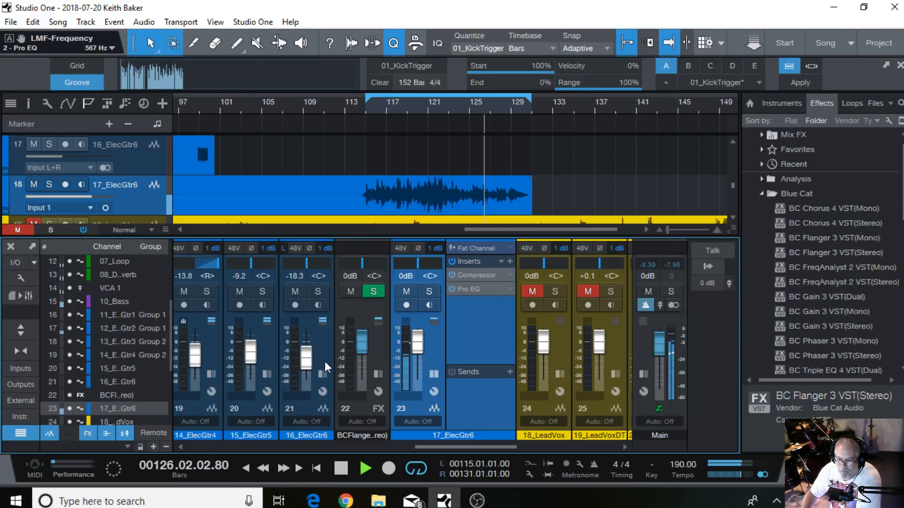
Copy the OldSkoolVerb send from 16_ElecGtr6 to 17_ElecGtr6 and set its send level to -7.3 dB
left_click(323, 373)
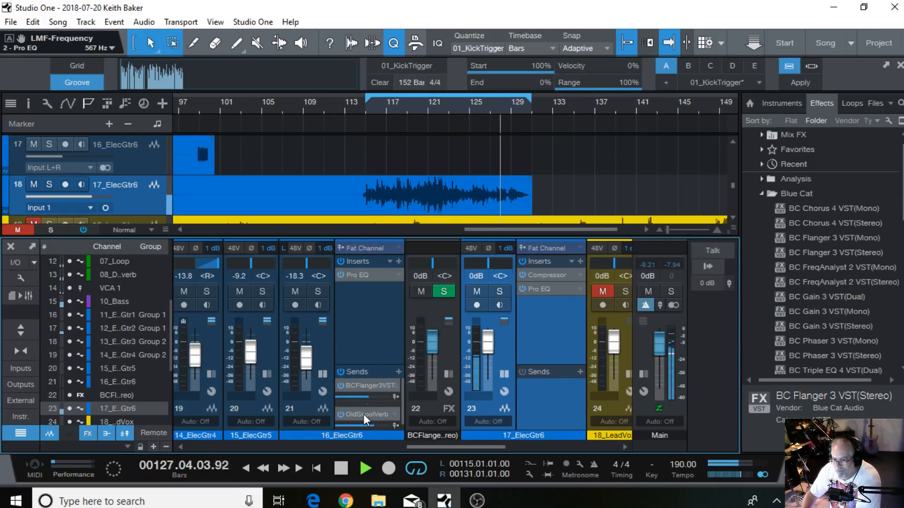
left_click_drag(363, 414, 549, 392)
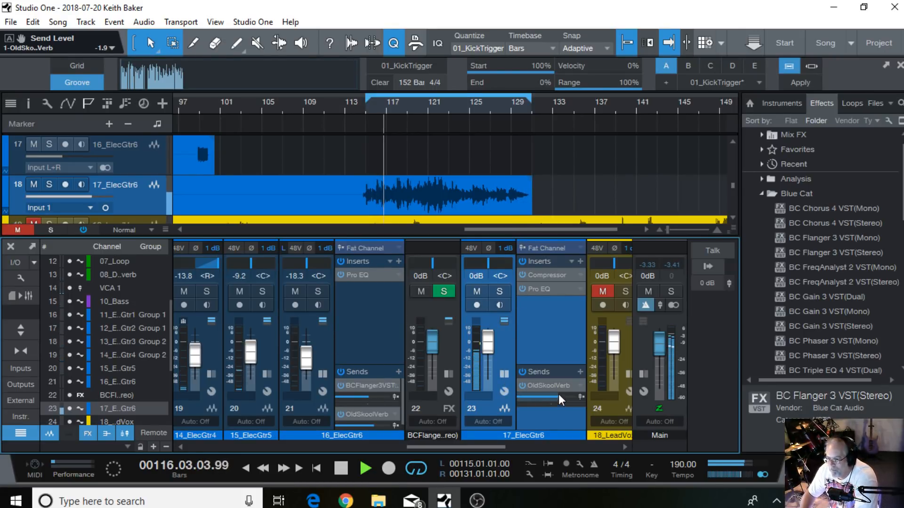
left_click_drag(555, 396, 549, 446)
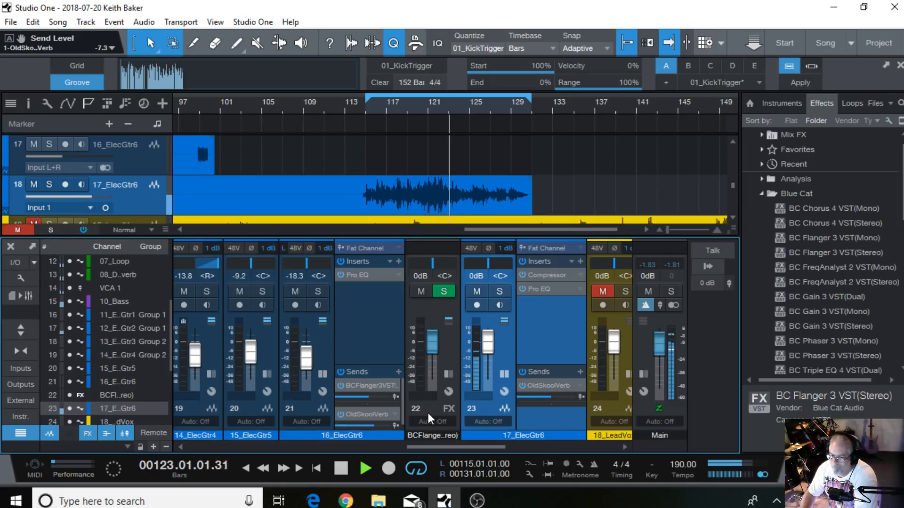
left_click(323, 374)
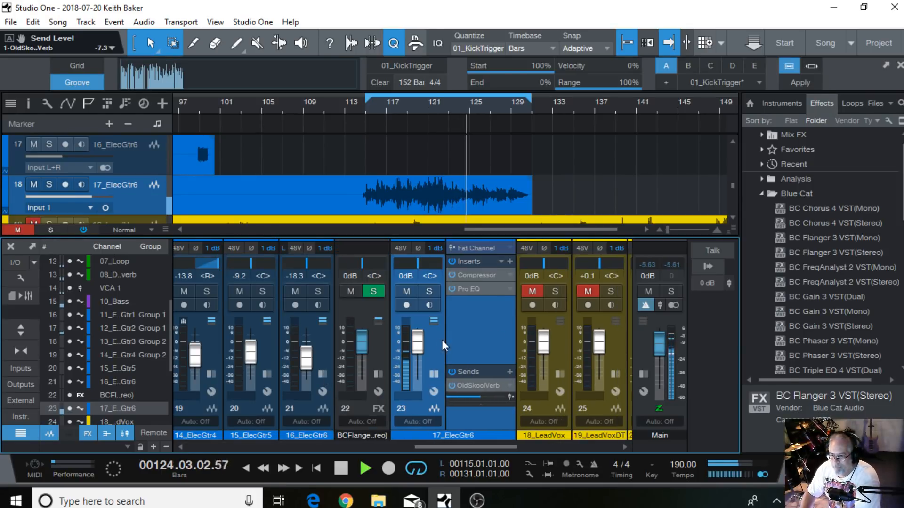
Turn off looping and lower the 17_ElecGtr6 volume to -7.9 dB while replaying the passage from before bar 113
left_click_drag(419, 343, 417, 347)
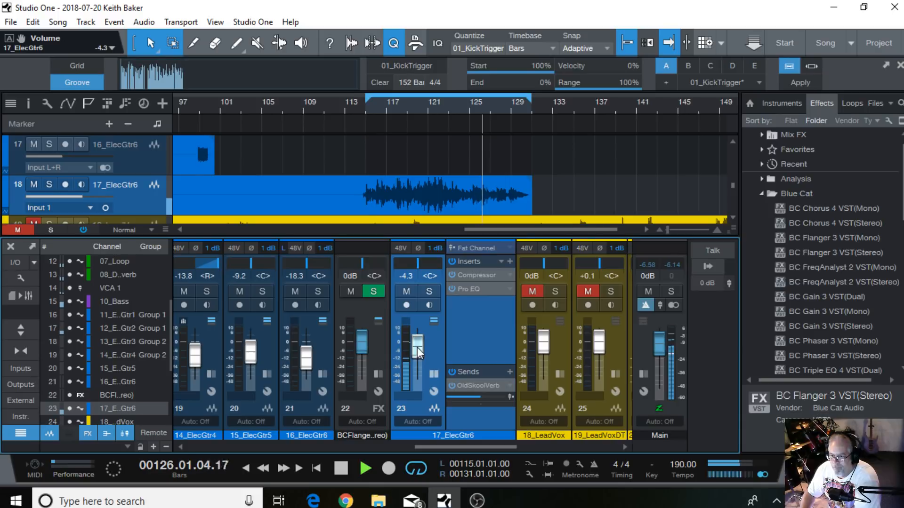
left_click(304, 100)
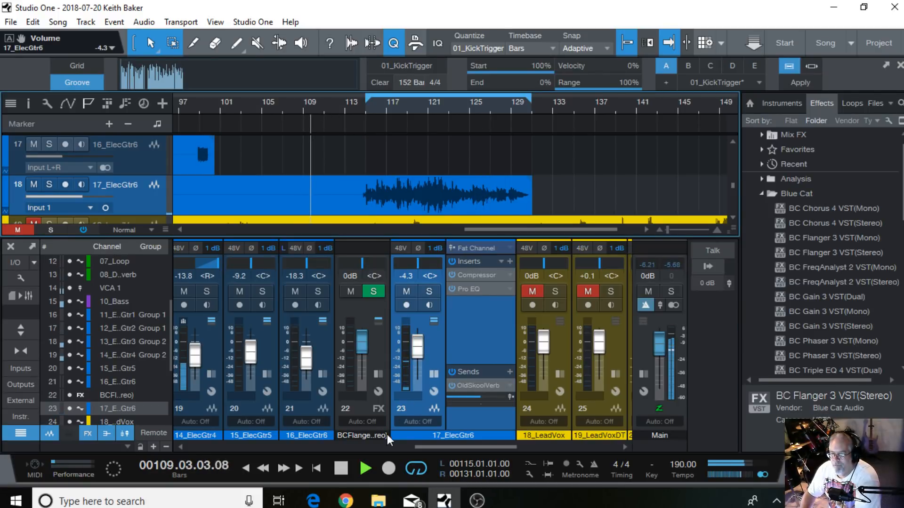
left_click(417, 471)
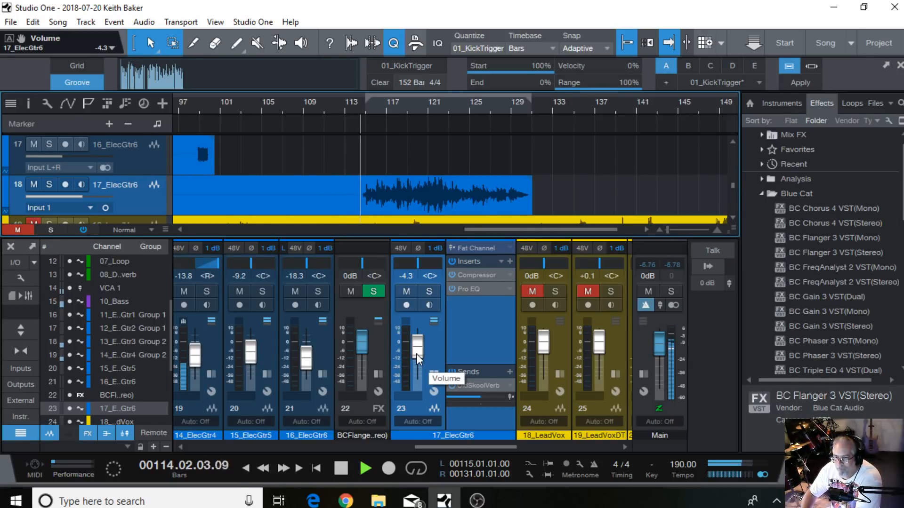
scroll(418, 354, "down", 2)
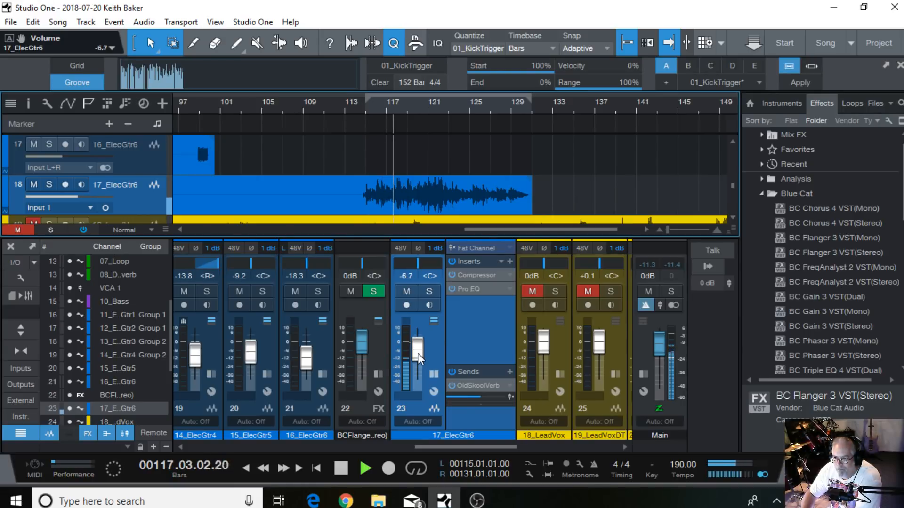
scroll(418, 354, "down", 1)
scroll(417, 354, "down", 1)
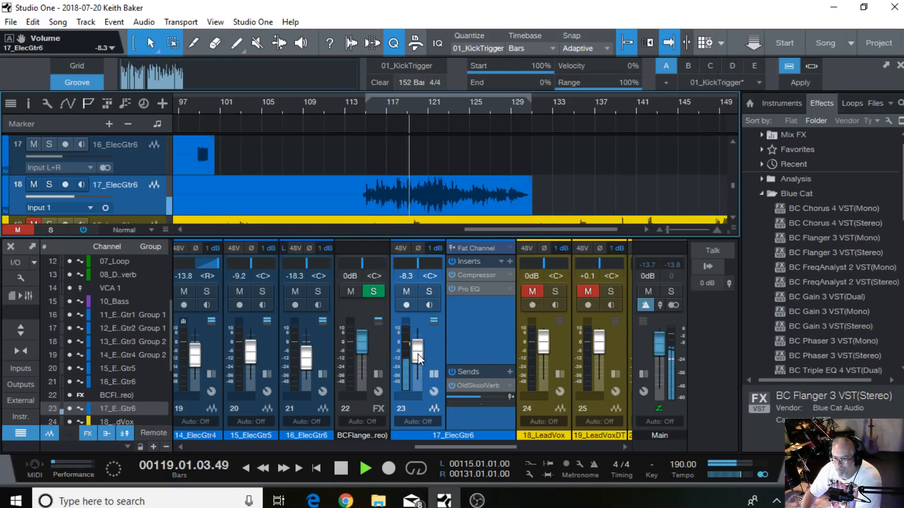
left_click(340, 100)
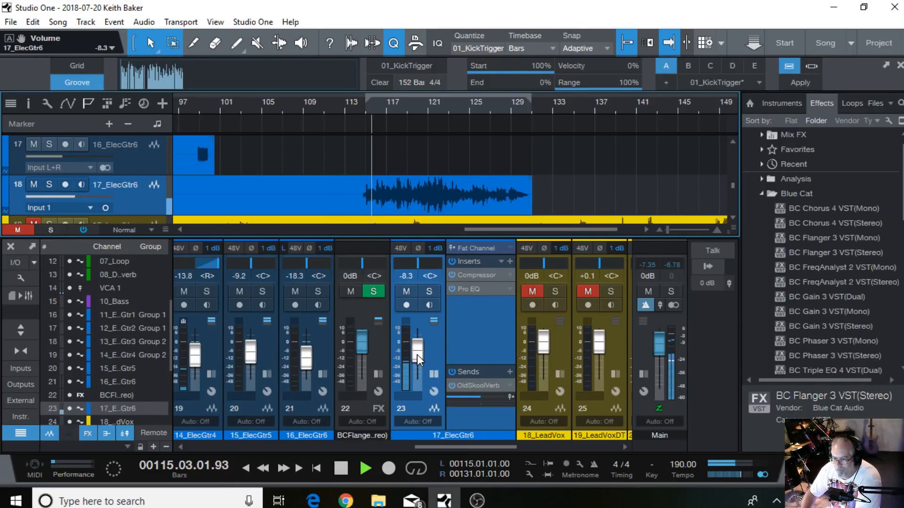
scroll(417, 355, "up", 1)
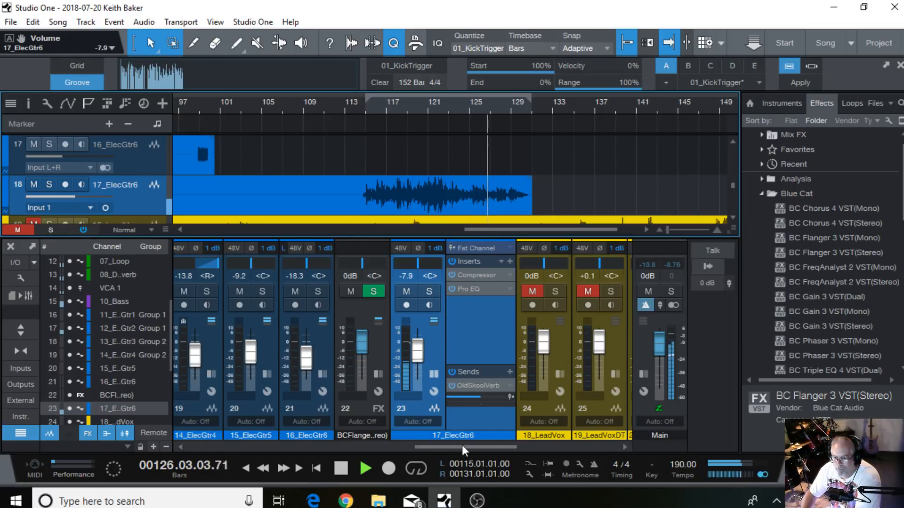
Split the 12_ElecGtr2 event just before the short phrase that starts after bar 121, and return to the Arrow tool
left_click_drag(462, 445, 395, 442)
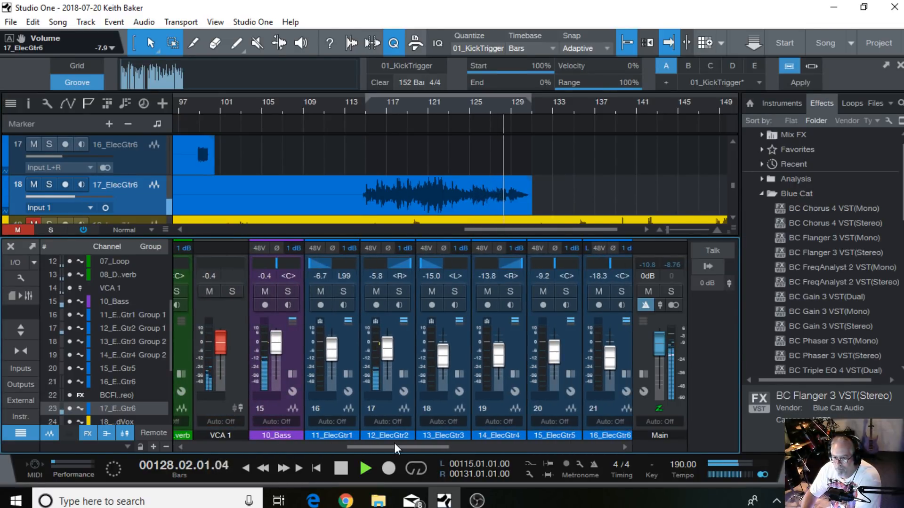
left_click(392, 414)
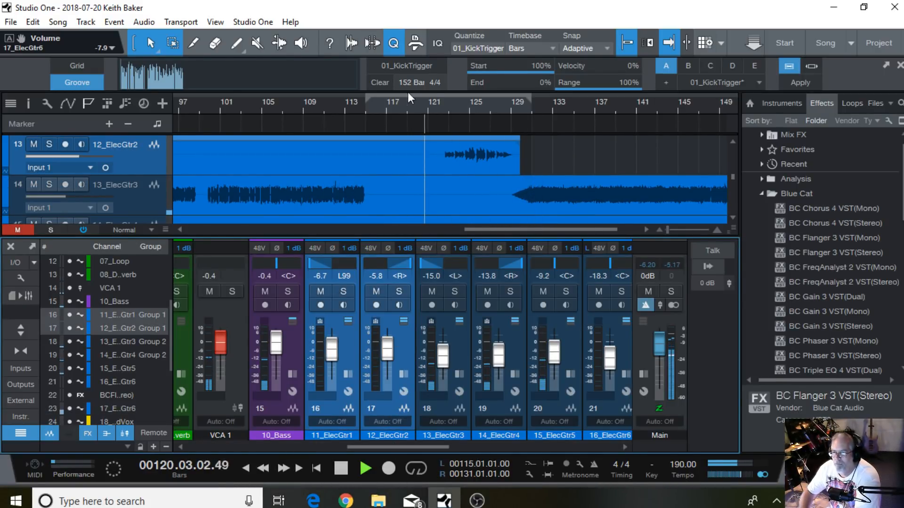
left_click(194, 45)
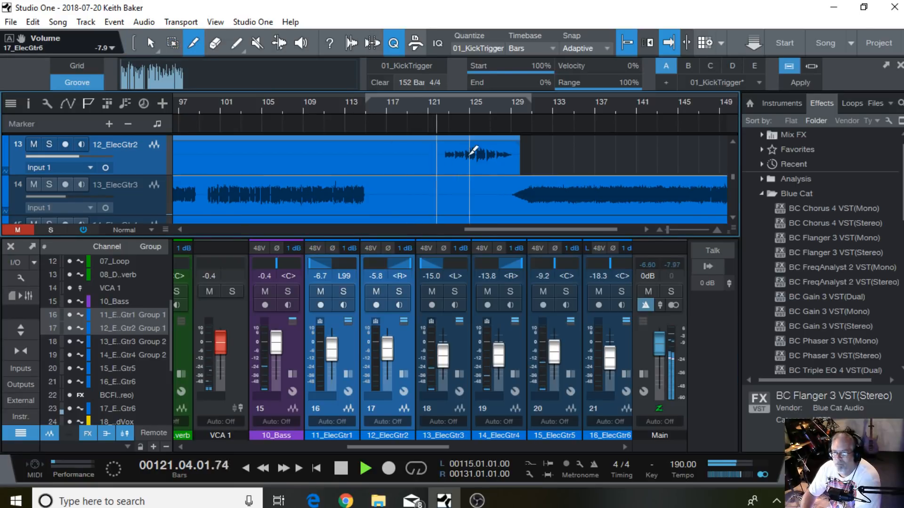
left_click(439, 156)
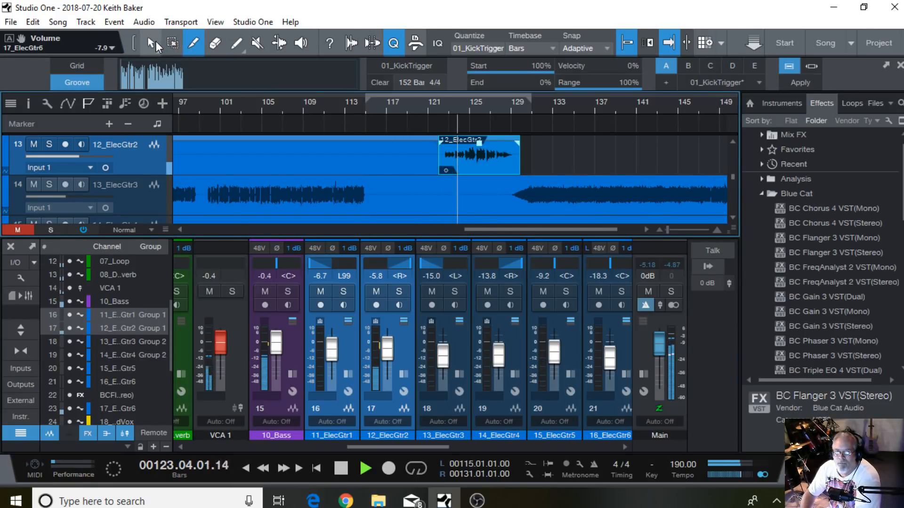
left_click(173, 43)
Raise the gain of the split-off 12_ElecGtr2 clip to -0.7 dB and replay the section leading into it
scroll(621, 141, "up", 2)
scroll(607, 155, "down", 1)
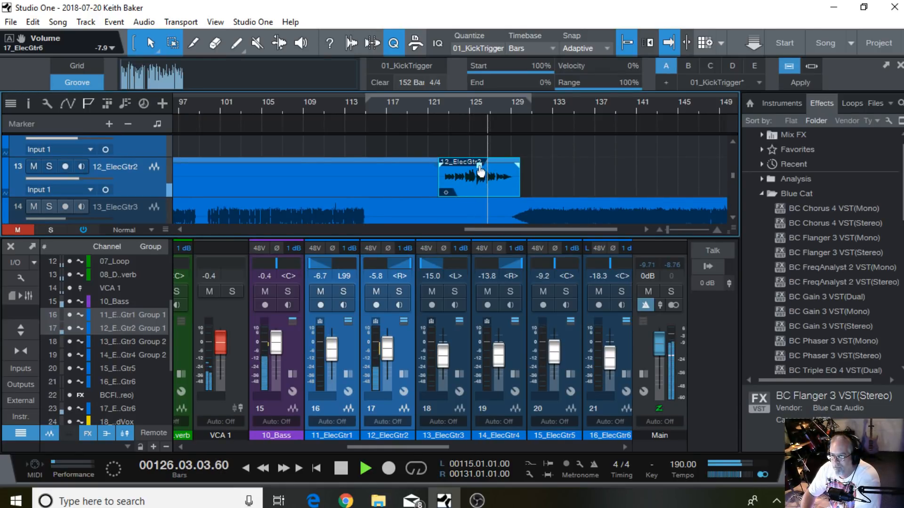
left_click_drag(480, 171, 481, 168)
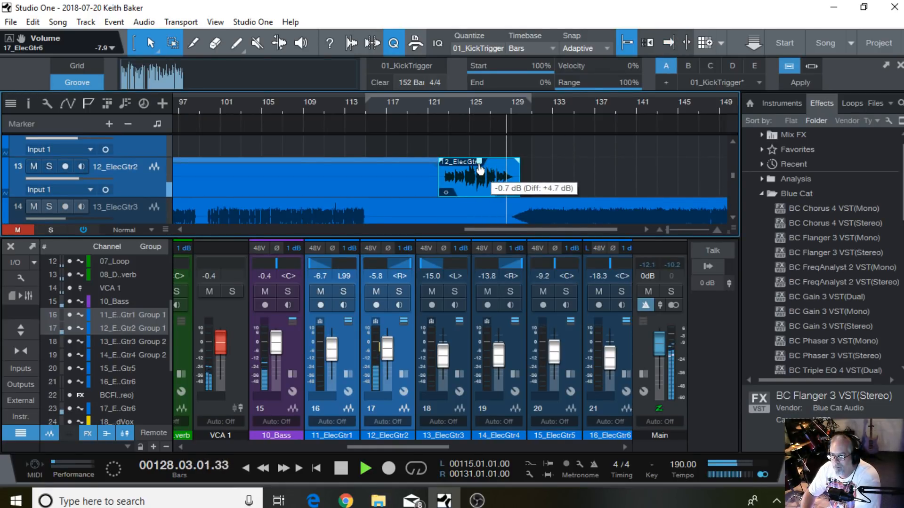
left_click(402, 110)
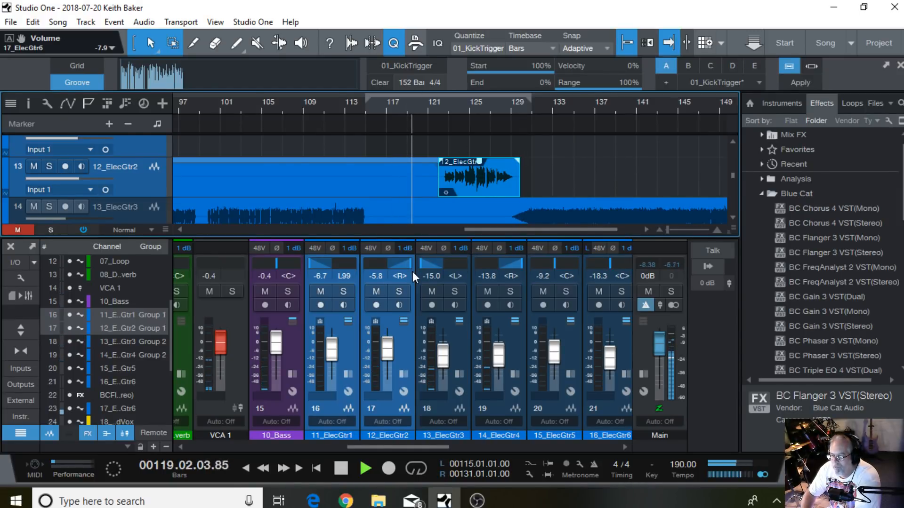
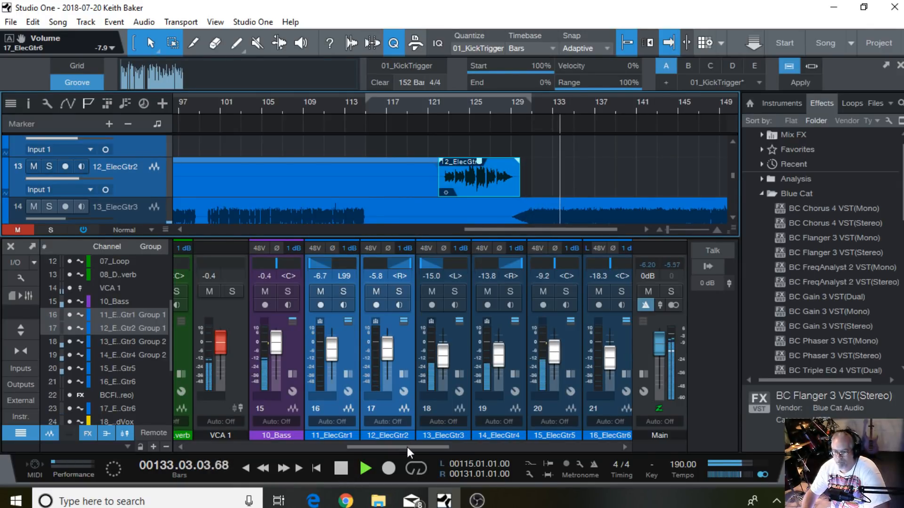
Try a VCA 1 level of +0.8 dB and reset its fader to 0 dB
left_click_drag(407, 447, 360, 443)
left_click_drag(427, 344, 427, 342)
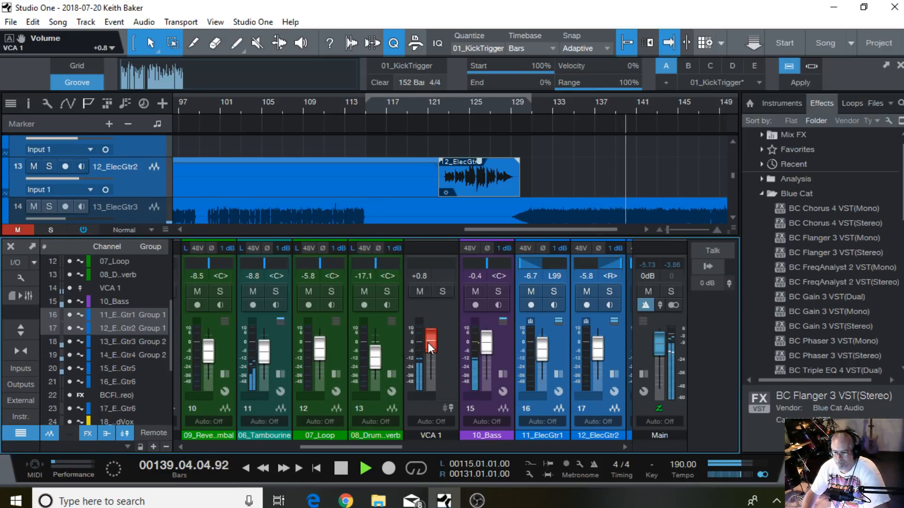
left_click(428, 341, "alt")
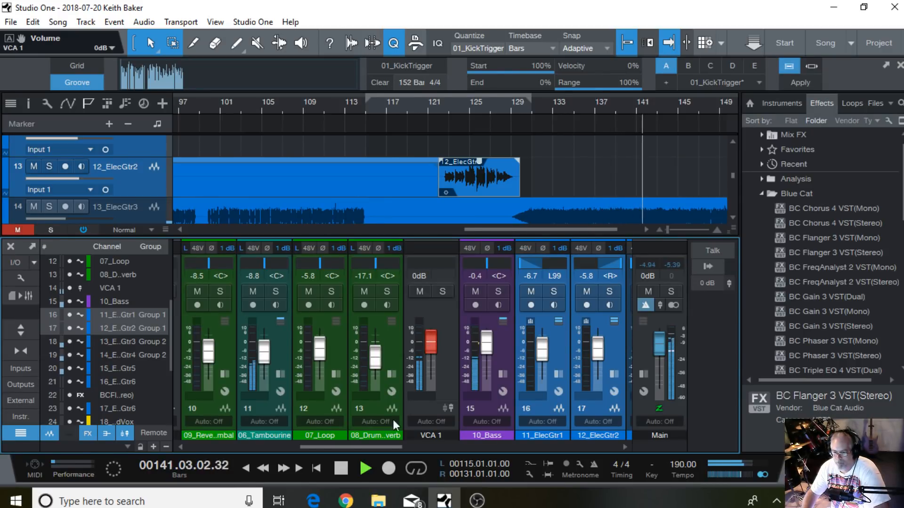
Lower the Kick channel to -11.7 dB and raise VCA 1 to +2.9 dB
left_click_drag(366, 445, 165, 402)
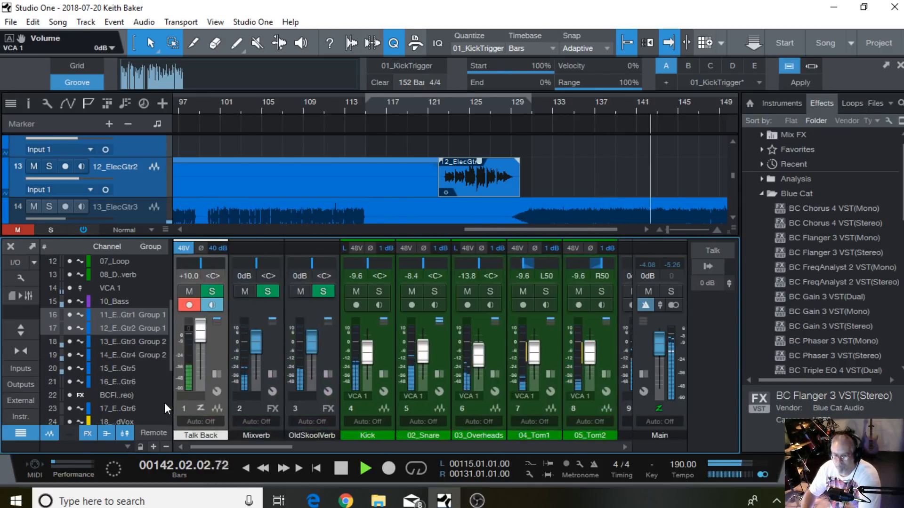
left_click(366, 356)
left_click_drag(364, 352, 365, 353)
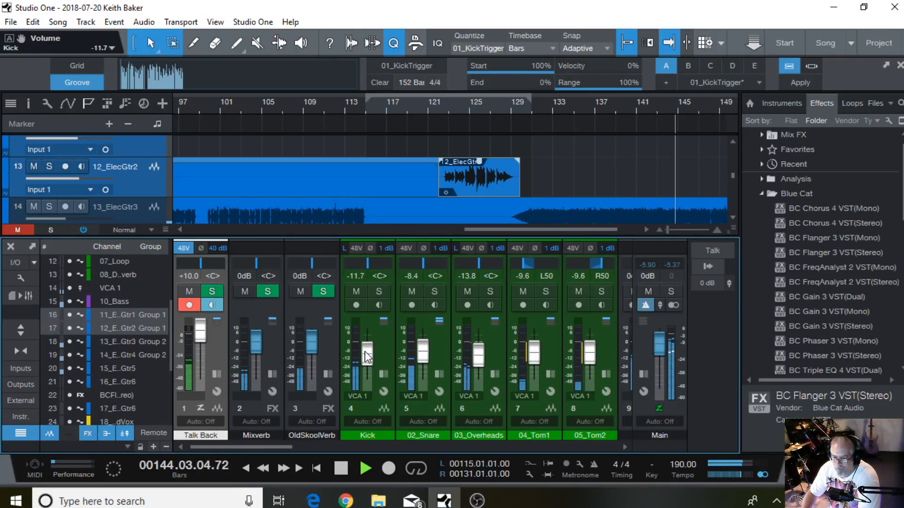
left_click_drag(247, 448, 344, 449)
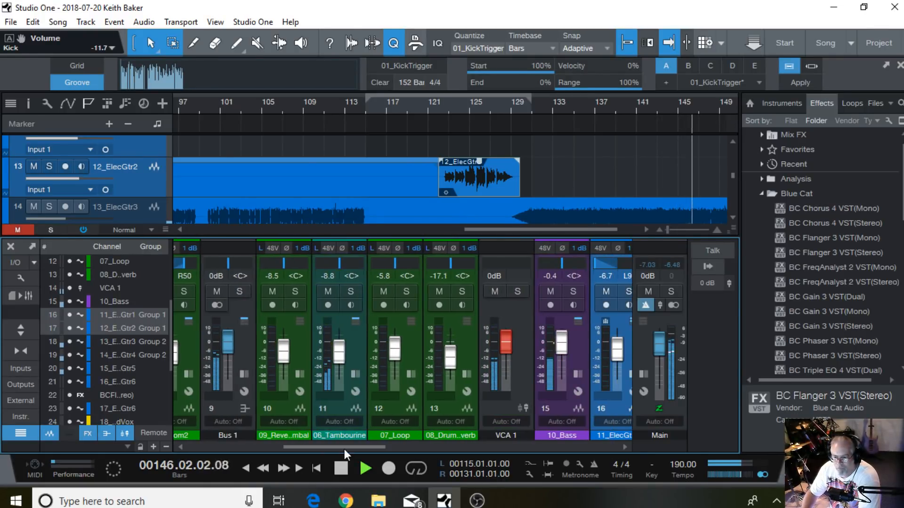
left_click_drag(507, 351, 507, 343)
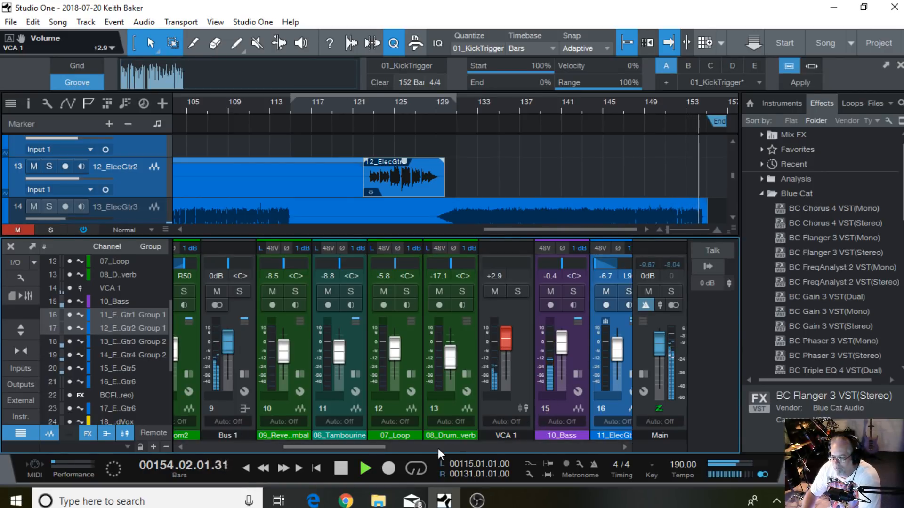
Replay the song from the start and set the low band of the Kick's Pro EQ to Q 3.07 and 5.88 dB gain
left_click(246, 470)
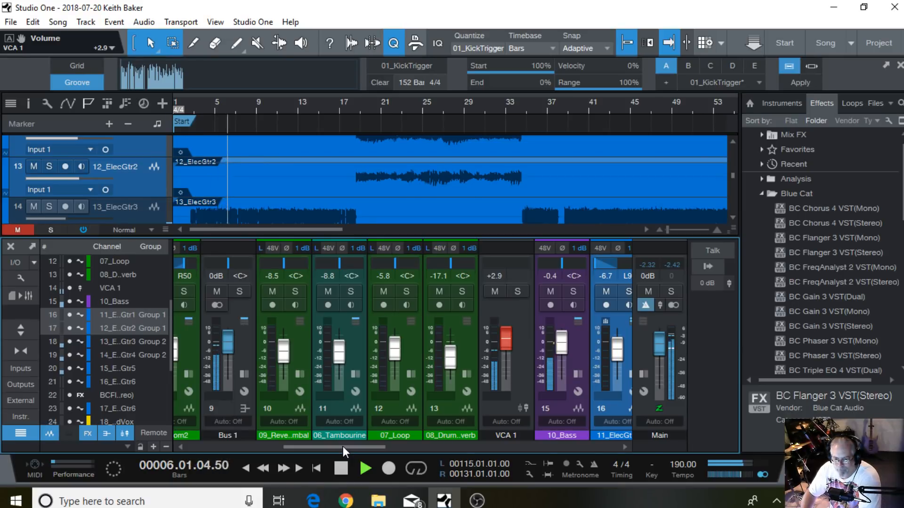
left_click_drag(343, 446, 235, 442)
left_click(385, 374)
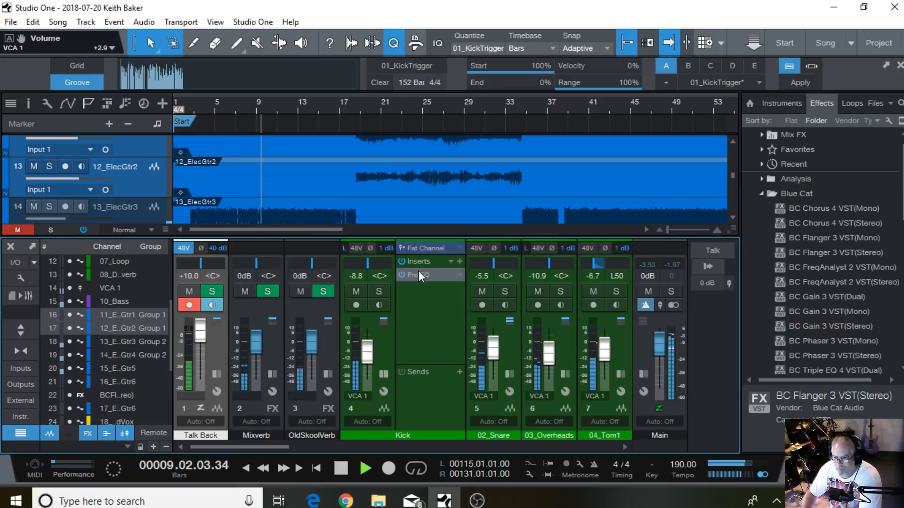
left_click(422, 279)
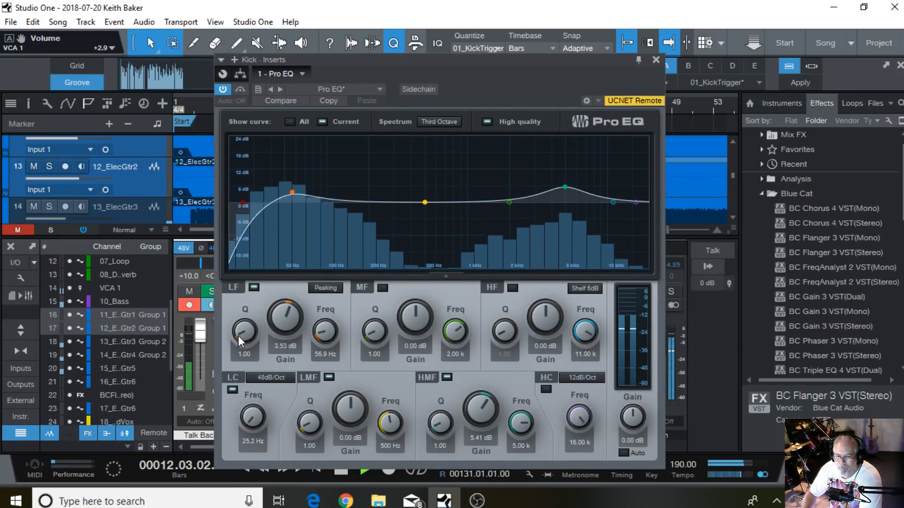
left_click_drag(239, 335, 239, 325)
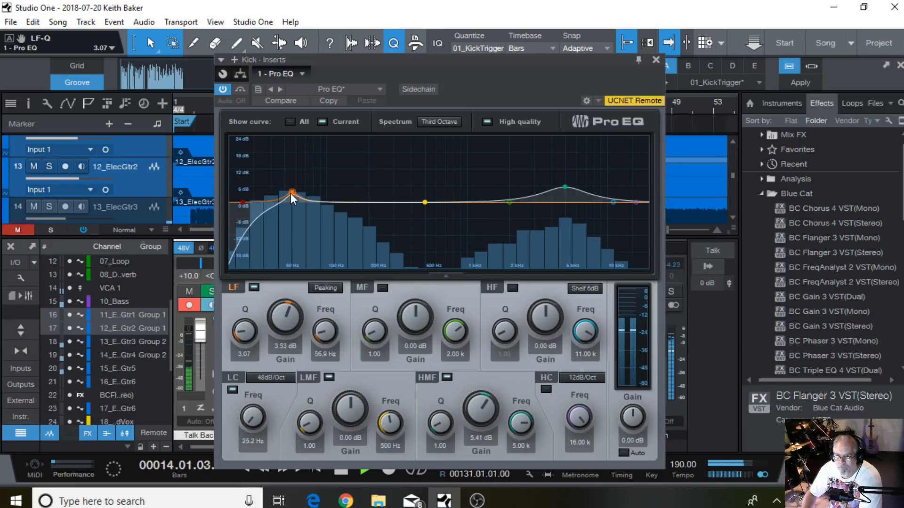
left_click_drag(290, 193, 293, 187)
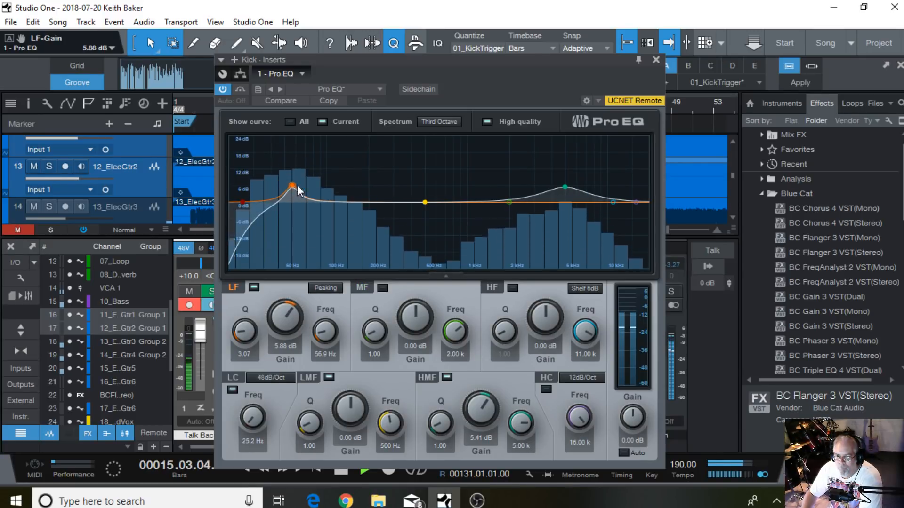
Try a high-mid gain of 8.00 dB in the Kick's Pro EQ, then close it and collapse the Kick channel
mouse_move(565, 188)
left_mouse_down()
mouse_move(565, 172)
mouse_move(565, 181)
left_mouse_up()
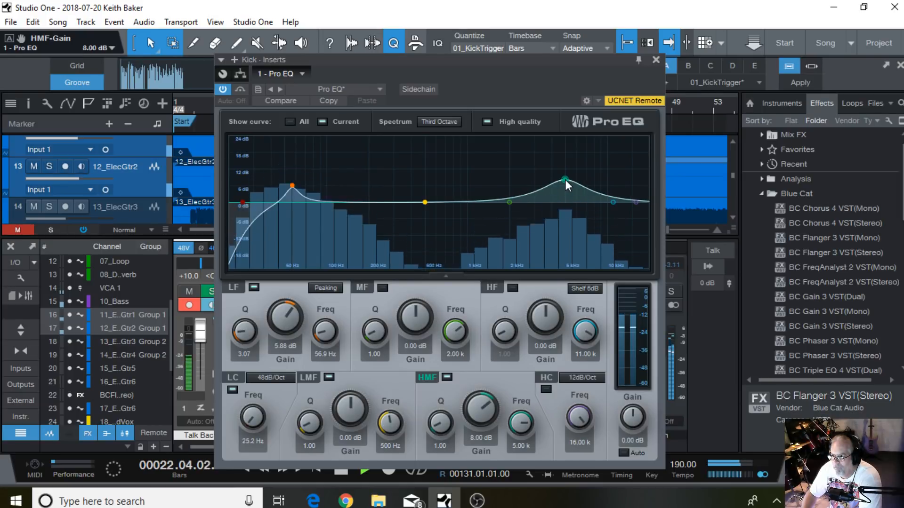
left_click(656, 60)
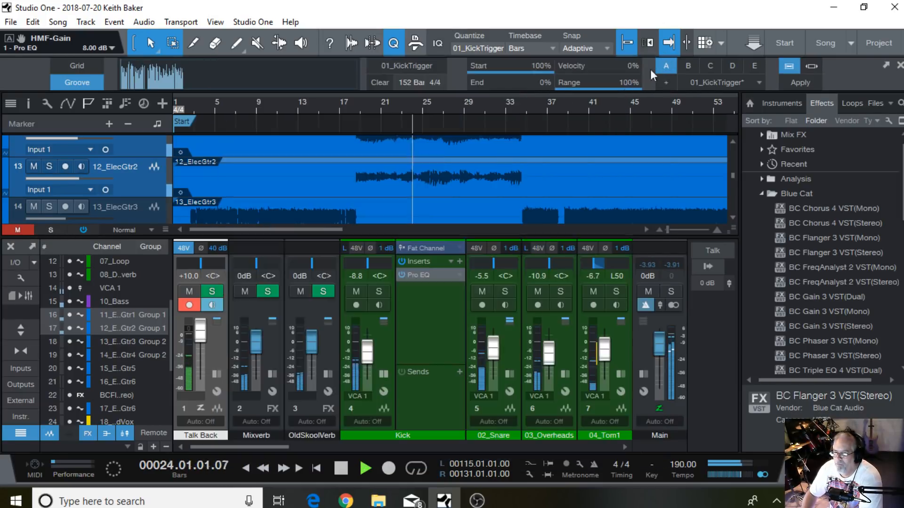
left_click(384, 375)
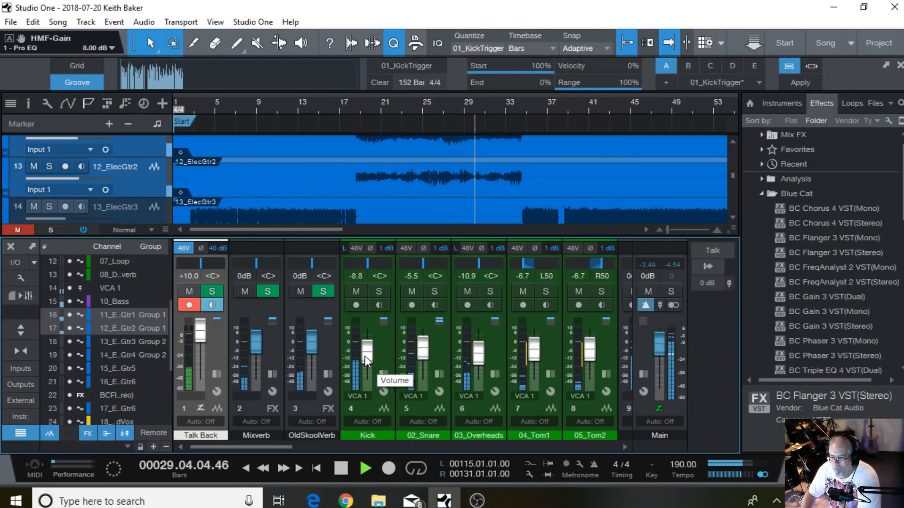
Lower the low-cut frequency of the Kick's Pro EQ to 20.0 Hz and close the EQ
left_click(384, 373)
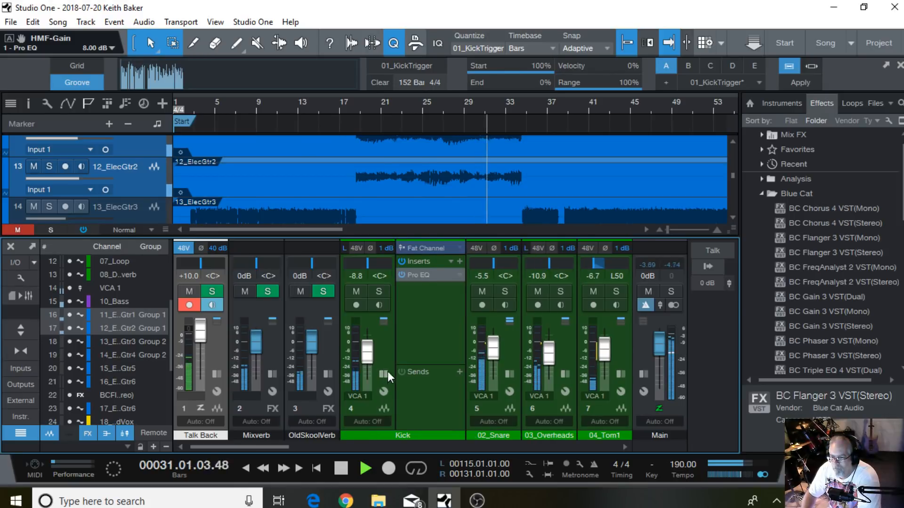
left_click(431, 276)
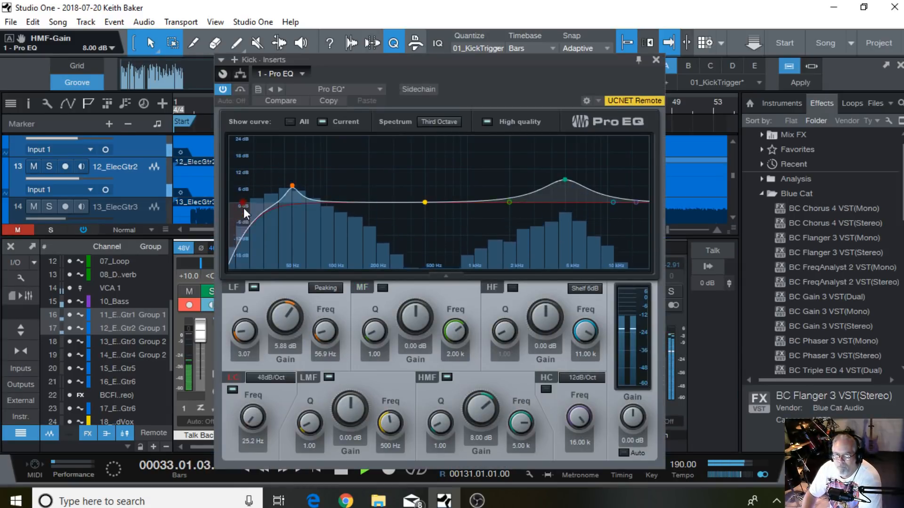
left_click_drag(244, 203, 171, 202)
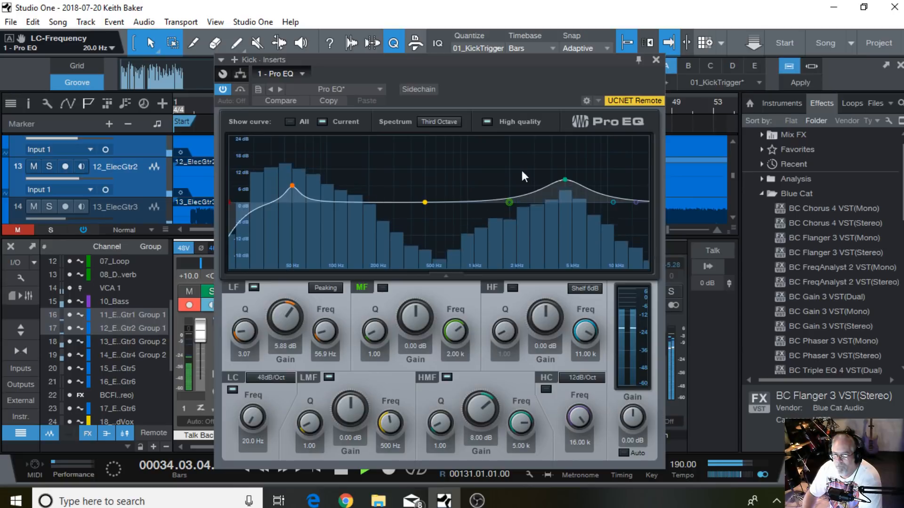
left_click(656, 59)
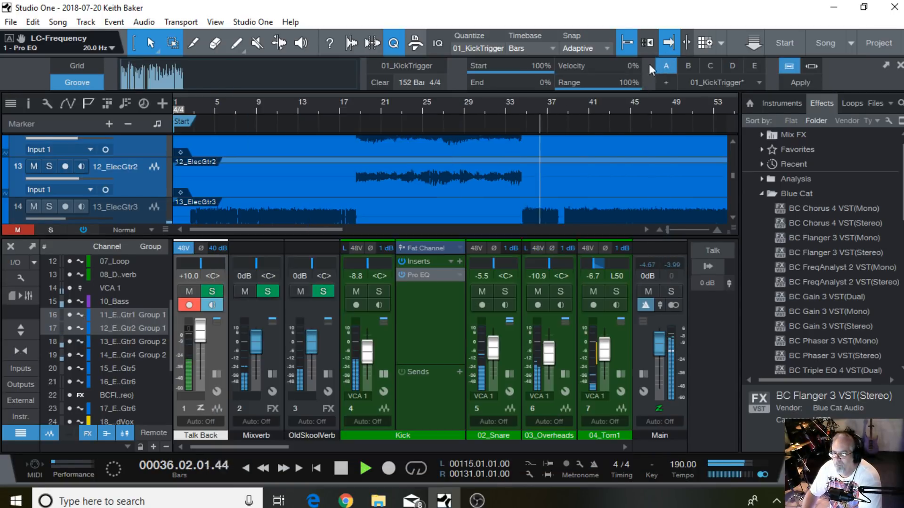
Set the Kick EQ's high-mid band to 6.12 dB at 5.06 kHz and raise the Kick channel to -8.3 dB
left_click(434, 275)
left_click_drag(564, 180, 567, 185)
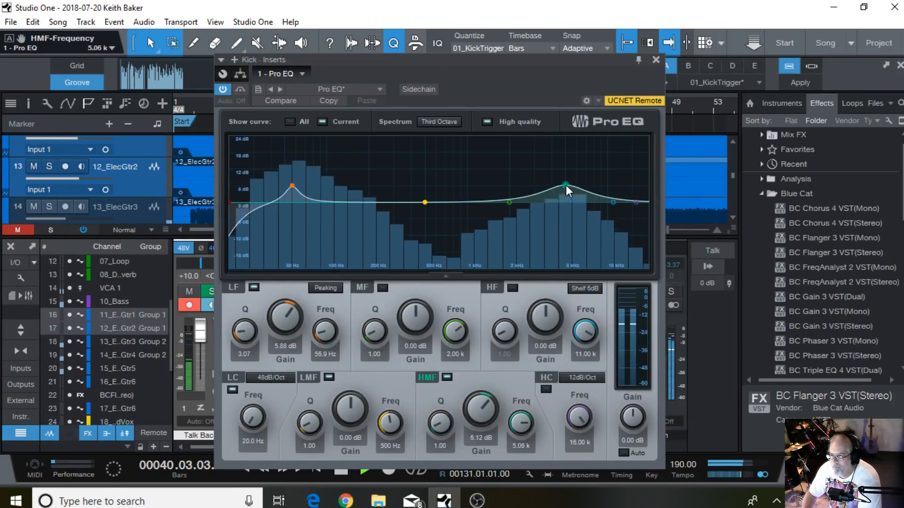
left_click(656, 59)
left_click_drag(363, 349, 363, 347)
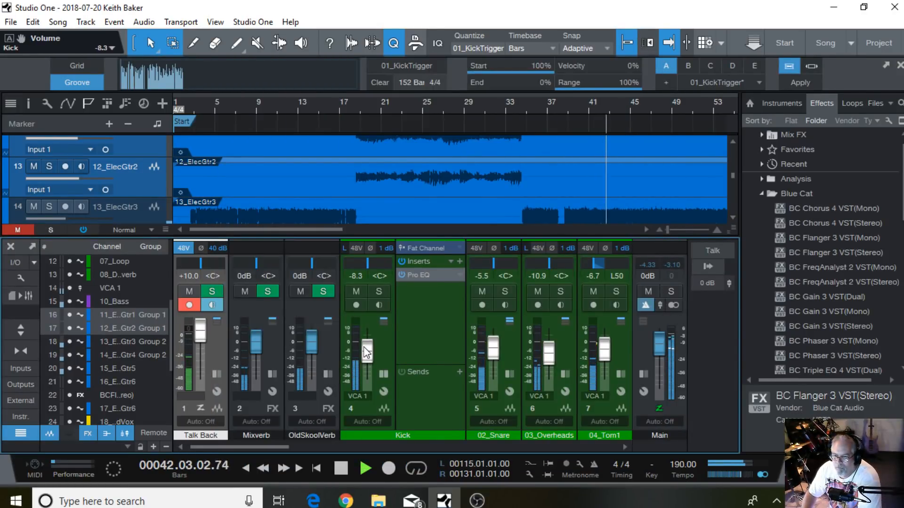
left_click(383, 374)
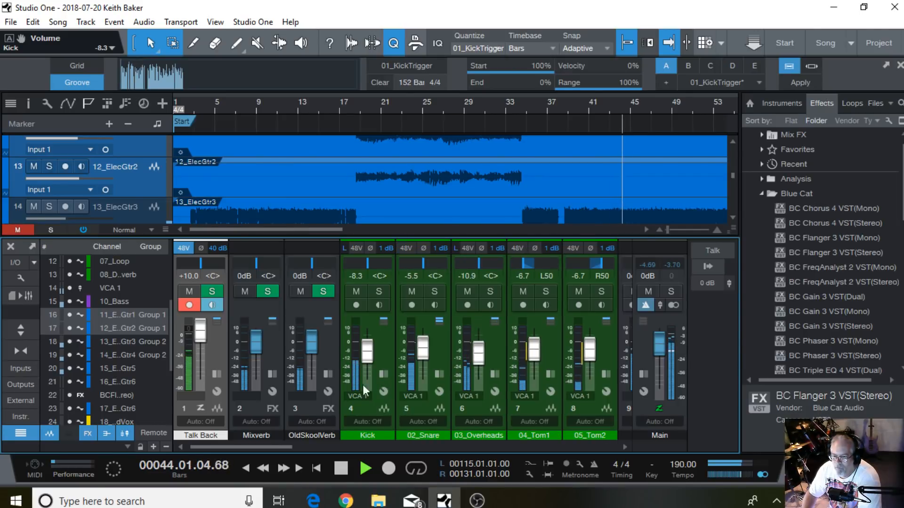
Lower 06_Tambourine to -9.6 dB and raise the grouped 11_ElecGtr1 and 12_ElecGtr2 to -6.2 and -5.4 dB
left_click_drag(270, 446, 364, 450)
left_click_drag(345, 358, 345, 360)
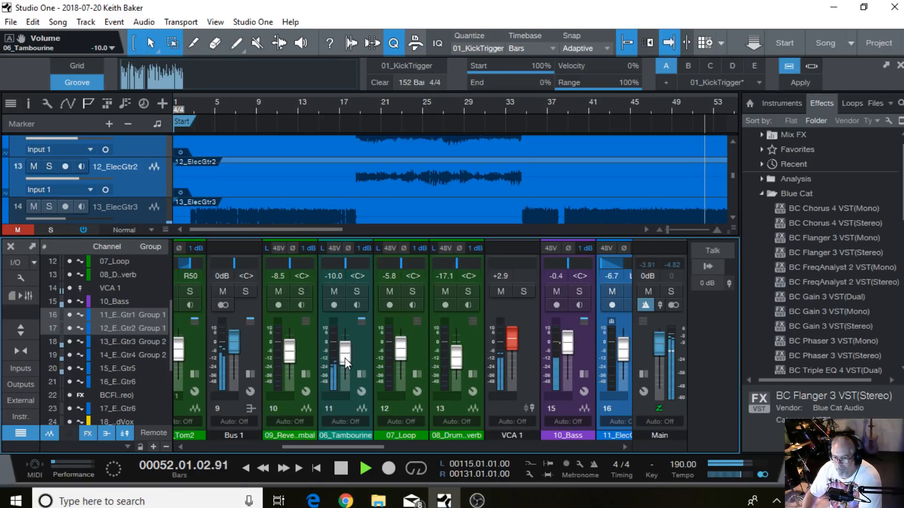
scroll(345, 358, "up", 1)
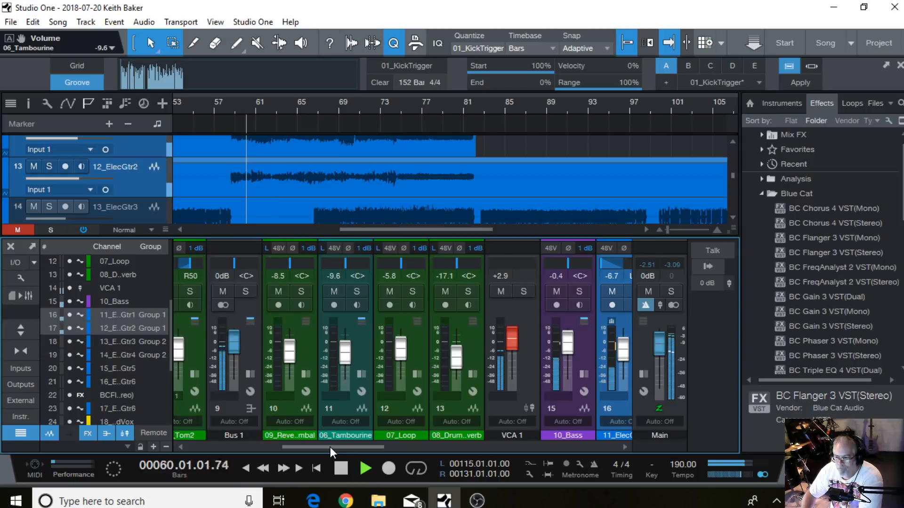
left_click_drag(330, 448, 380, 451)
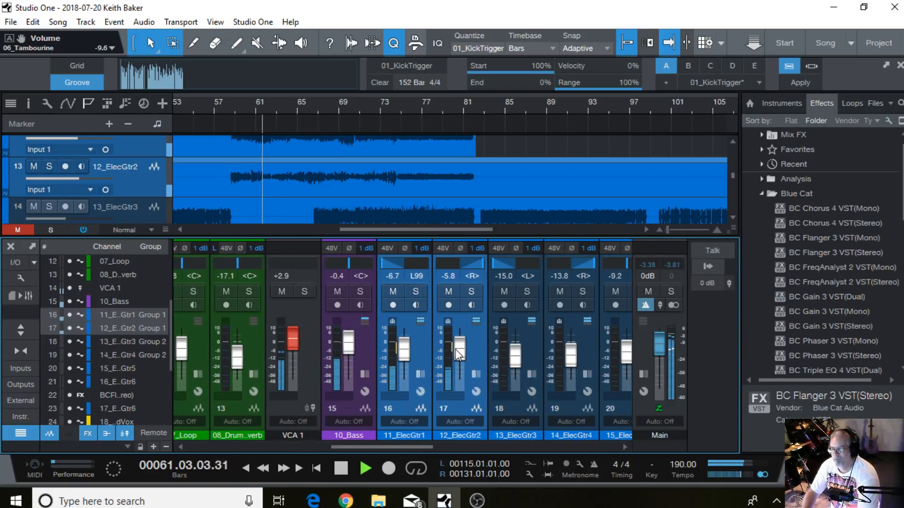
left_click_drag(456, 351, 456, 349)
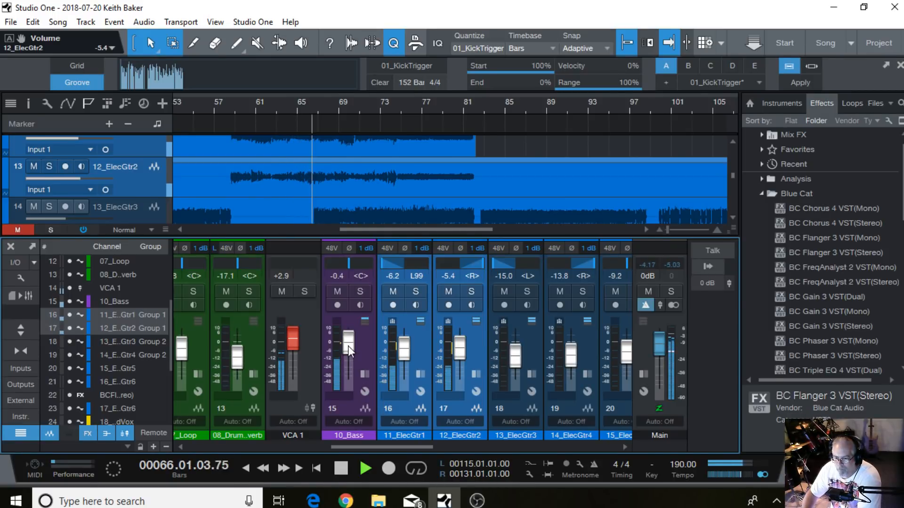
Check the inserts of the 10_Bass channel and raise its level to +0.4 dB
left_click(365, 375)
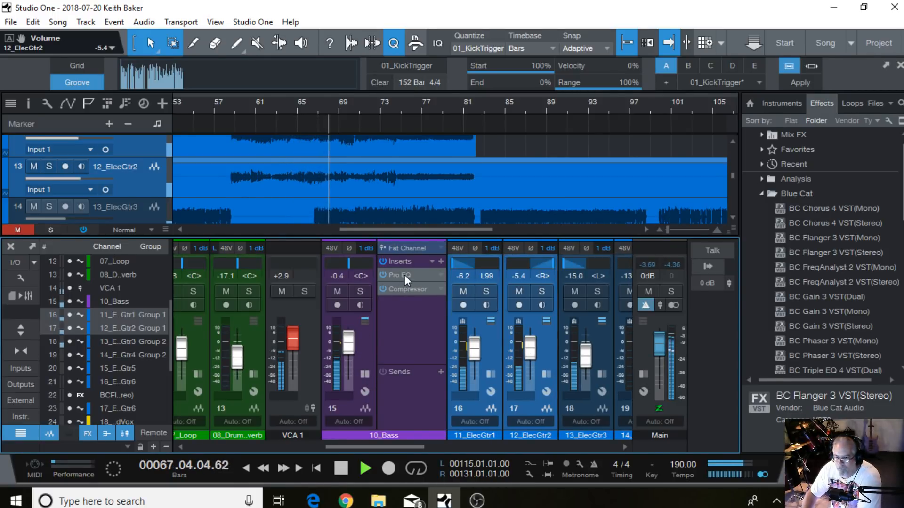
left_click(405, 275)
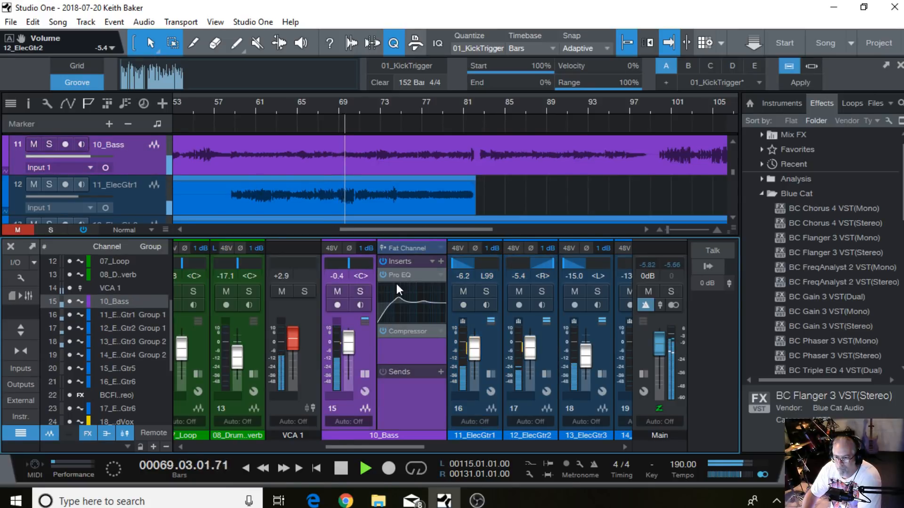
left_click(405, 274)
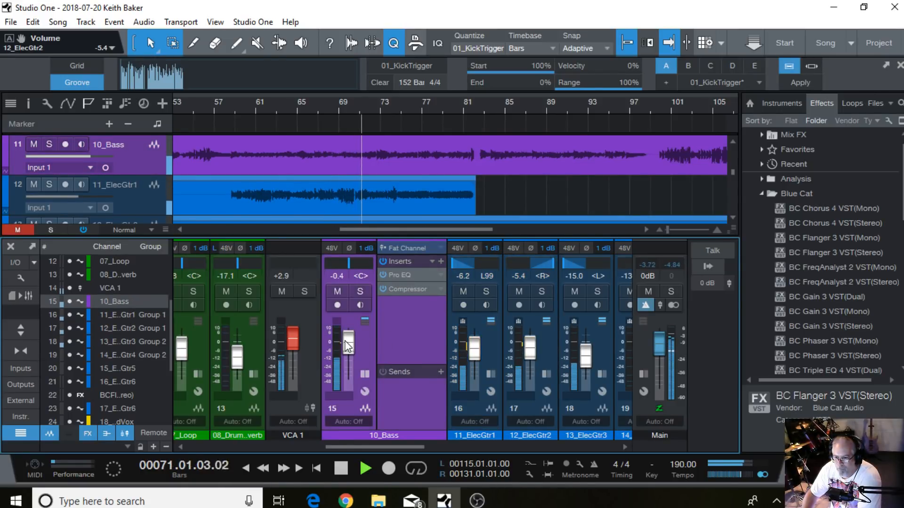
left_click_drag(346, 341, 346, 341)
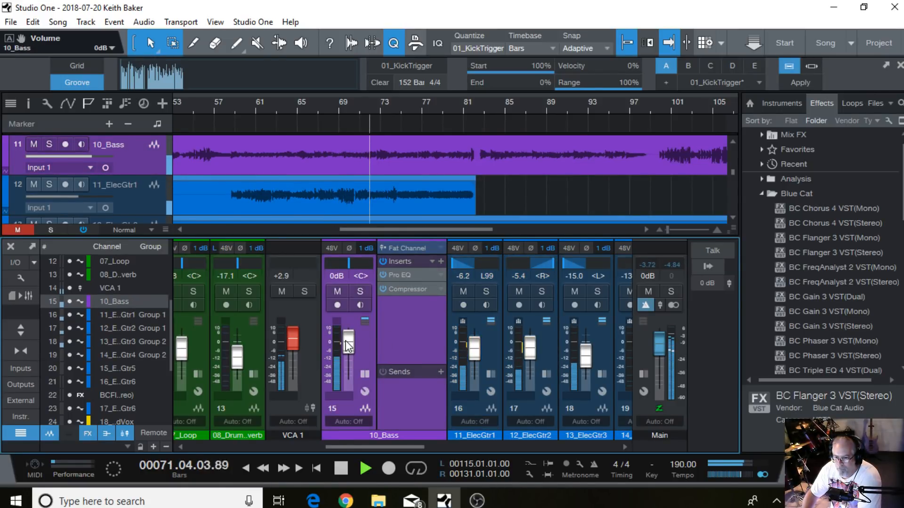
left_click(364, 373)
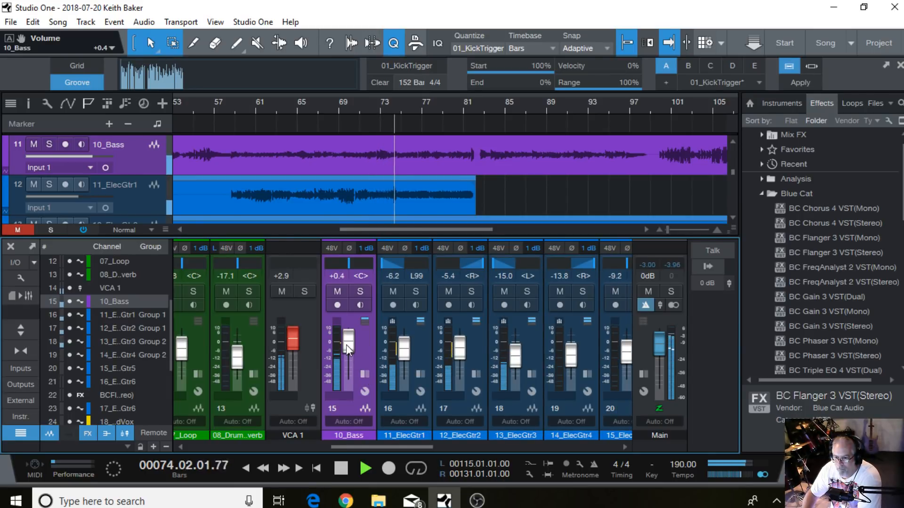
Solo VCA 1 and 10_Bass together, raise the bass level to +1.7 dB, and release both solos
left_click(303, 289)
left_click(360, 292)
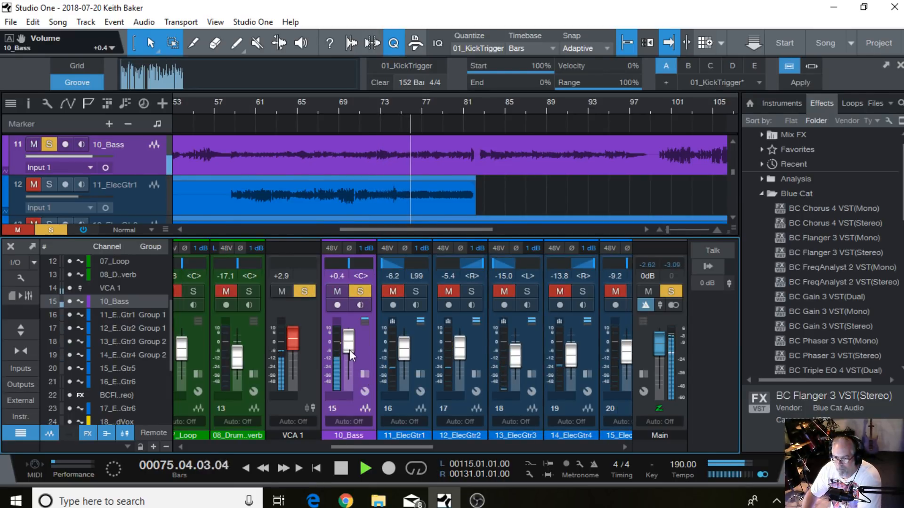
scroll(349, 344, "up", 1)
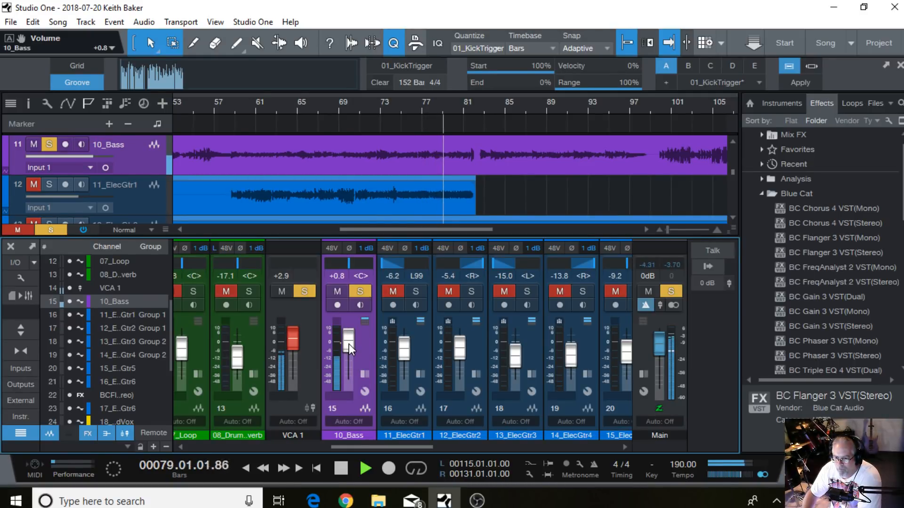
scroll(349, 344, "up", 1)
scroll(349, 343, "up", 1)
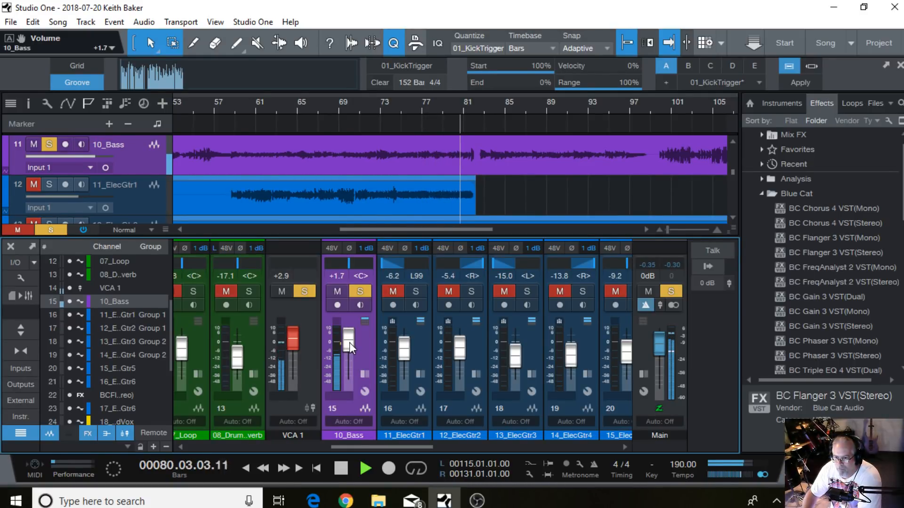
left_click(305, 292)
left_click(360, 291)
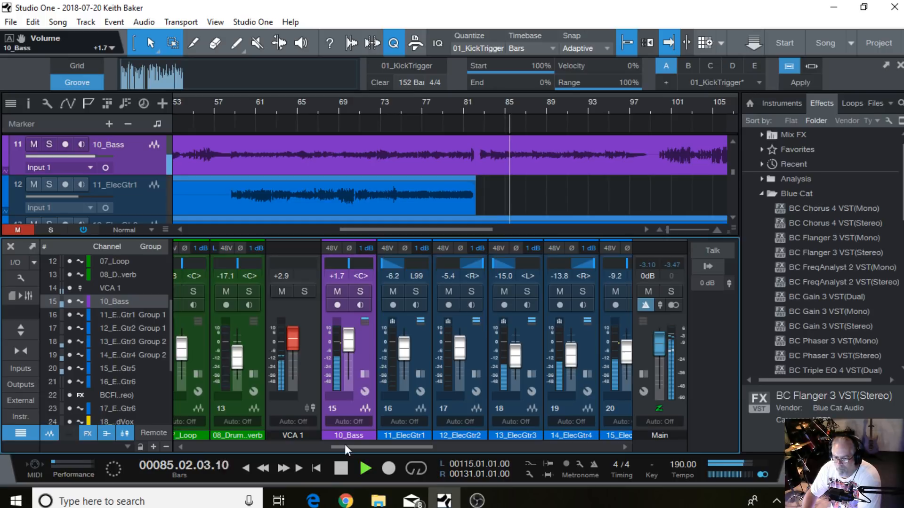
Collapse the expanded 17_ElecGtr6 channel and raise the 04_Tom1 level to -5.4 dB
left_click_drag(345, 445, 432, 453)
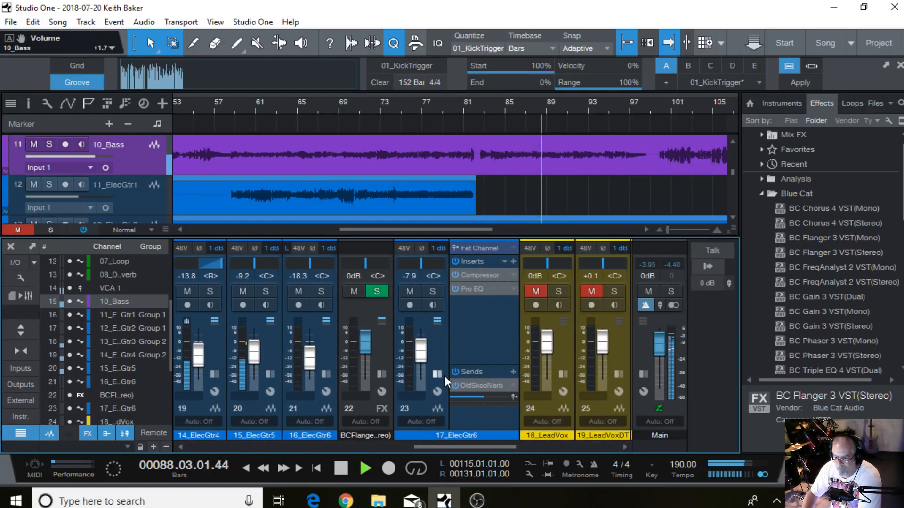
double_click(437, 422)
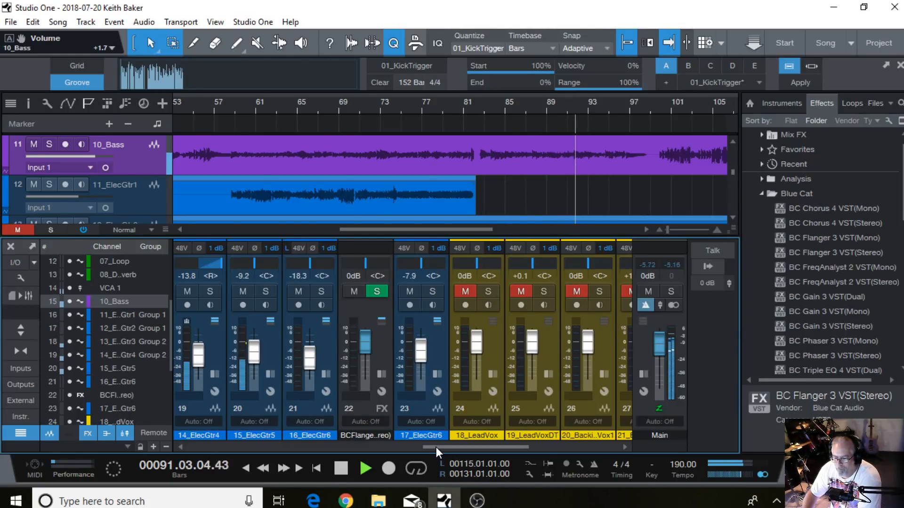
left_click_drag(436, 447, 230, 429)
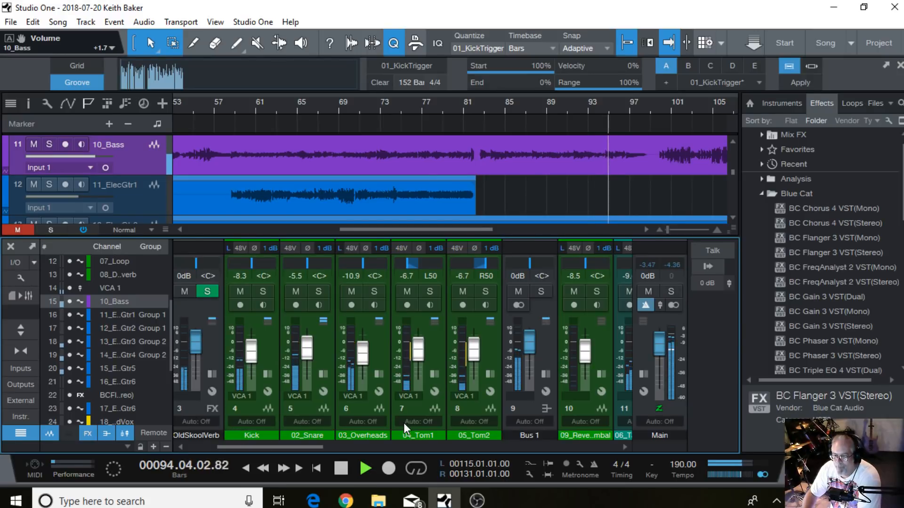
left_click(469, 410)
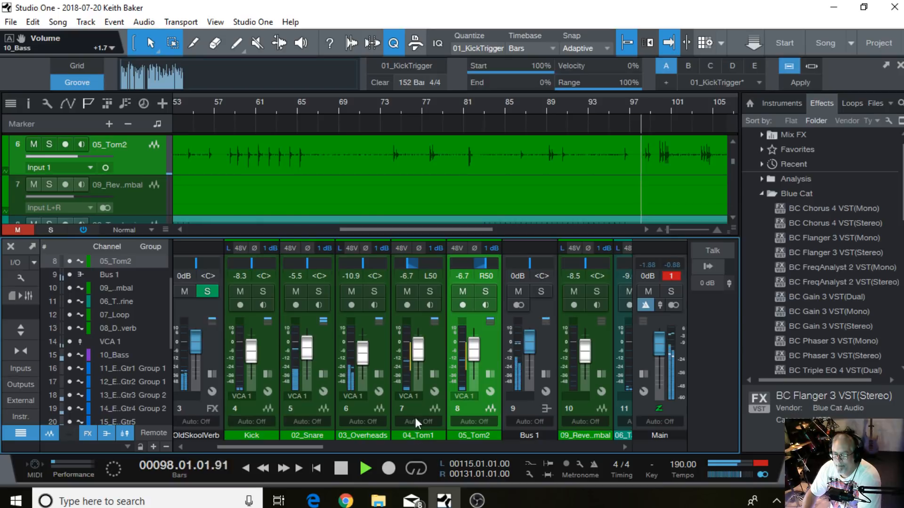
scroll(416, 348, "up", 2)
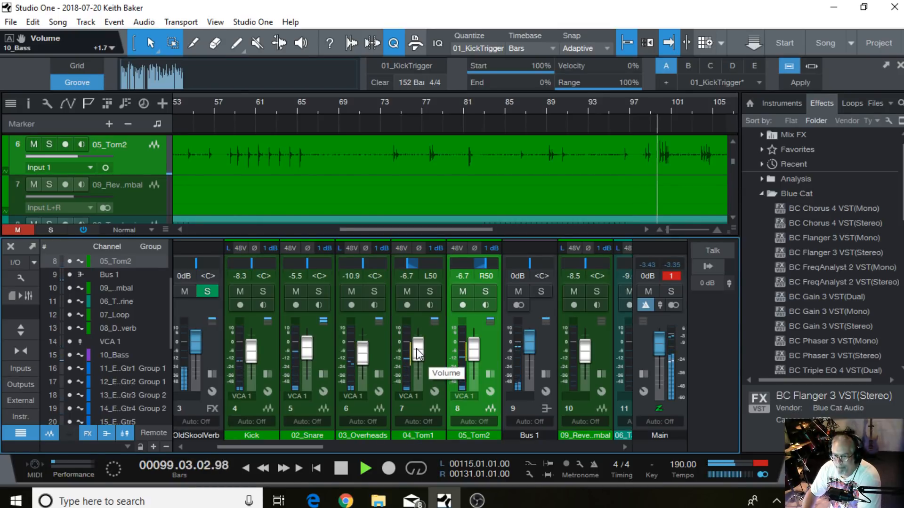
scroll(416, 348, "up", 4)
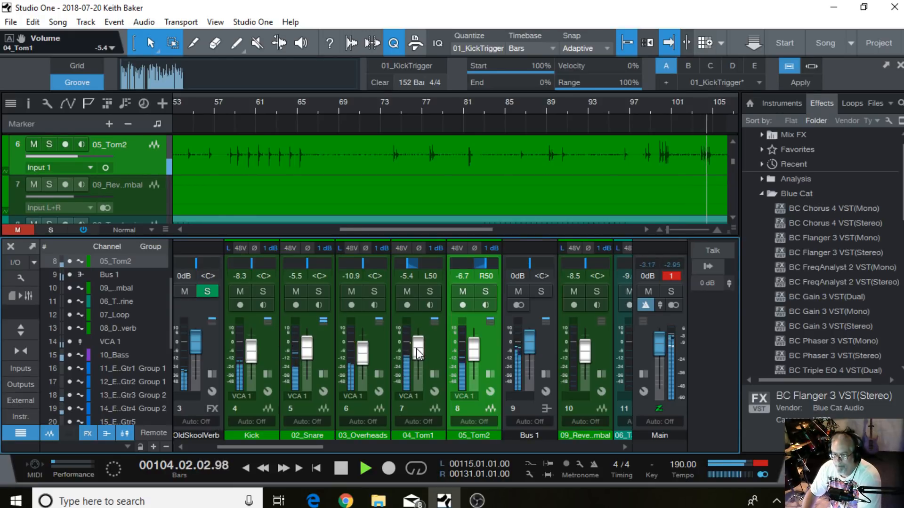
left_click(424, 411)
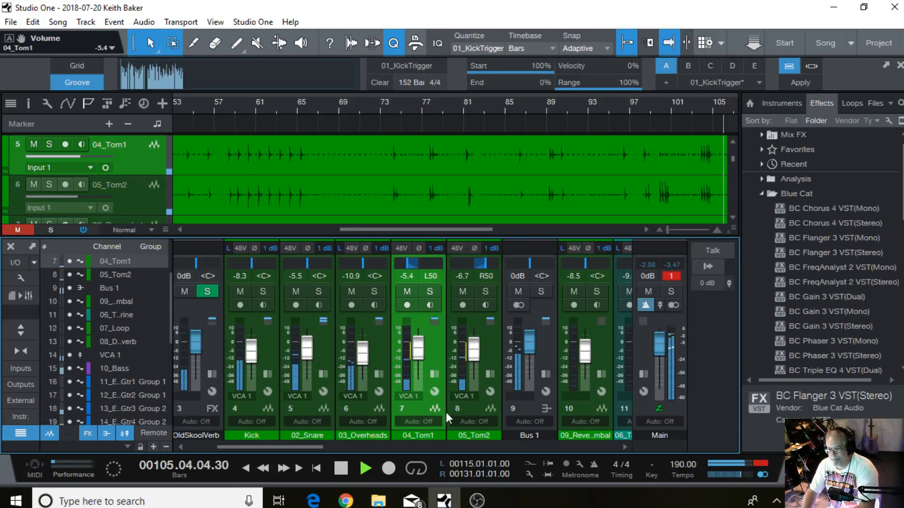
Lower 04_Tom1 and 05_Tom2 together to -5.8 and -7.1 dB, and raise the 02_Snare level to -4.2 dB
left_click(473, 414, "shift")
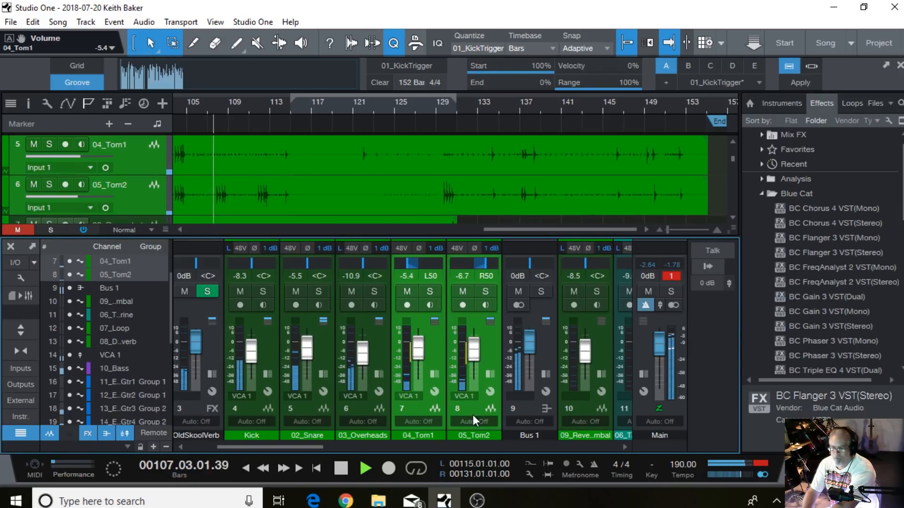
scroll(471, 353, "down", 1)
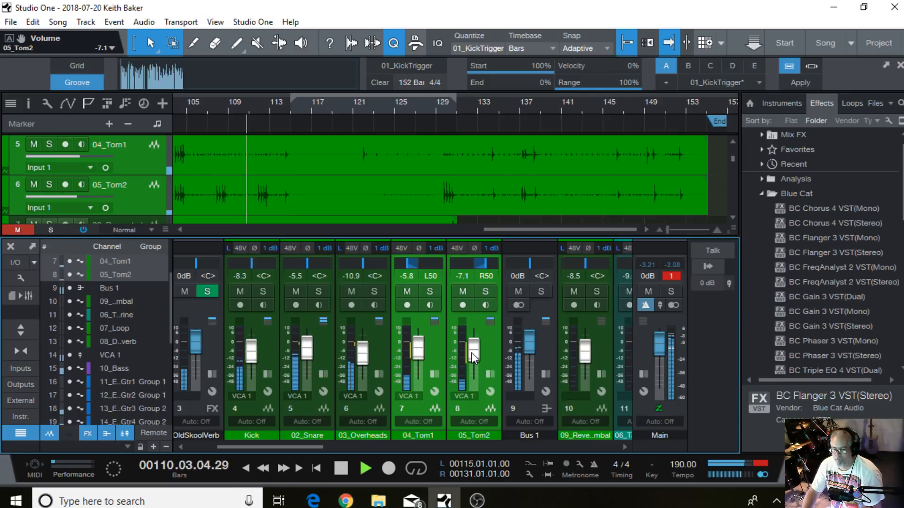
scroll(308, 343, "up", 1)
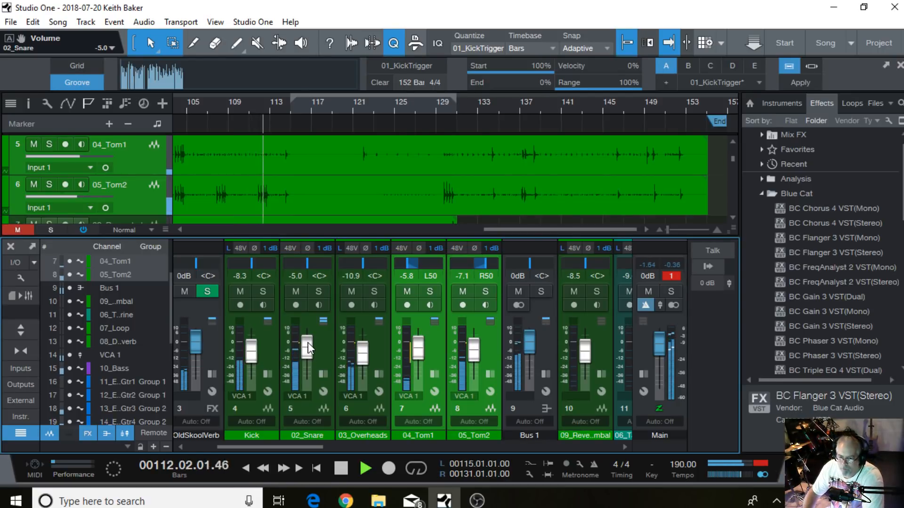
scroll(308, 343, "up", 2)
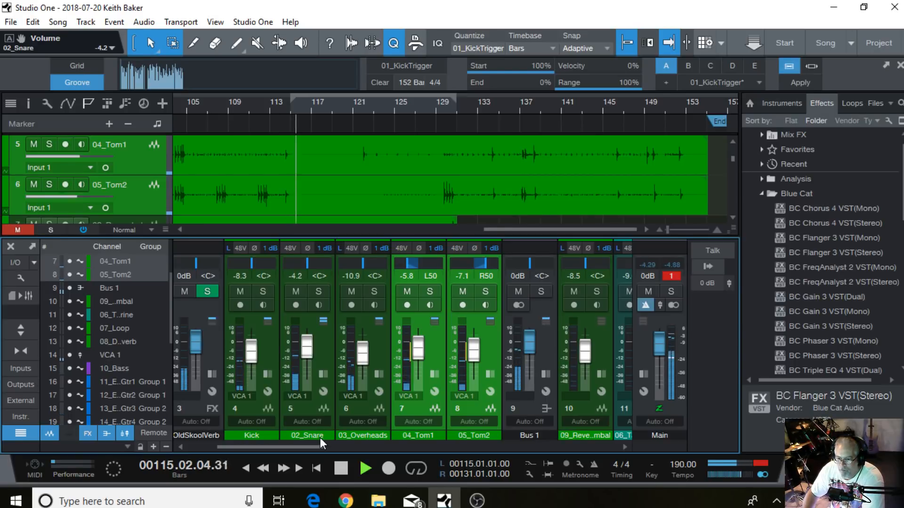
Solo 07_Loop and the 08 drum reverb channel together, raise the drum reverb level to -14.2 dB, and release both solos
left_click_drag(312, 447, 519, 445)
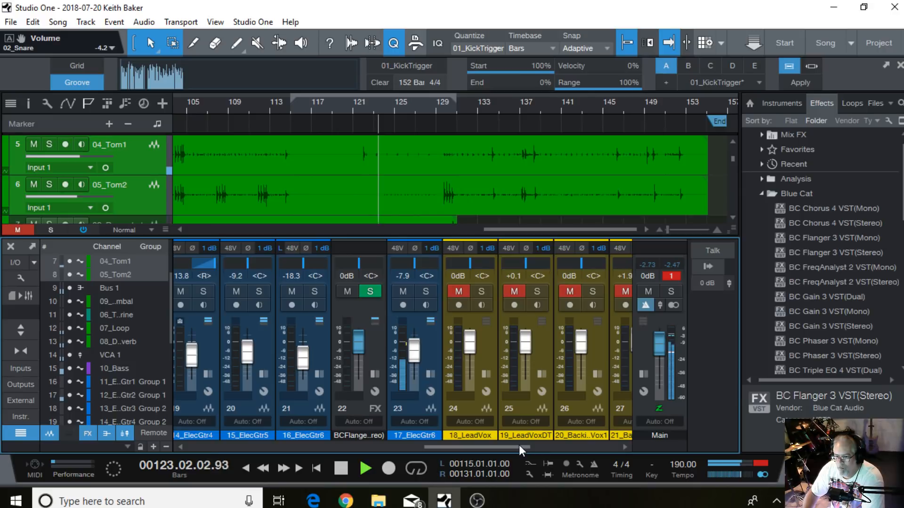
left_click_drag(519, 445, 401, 445)
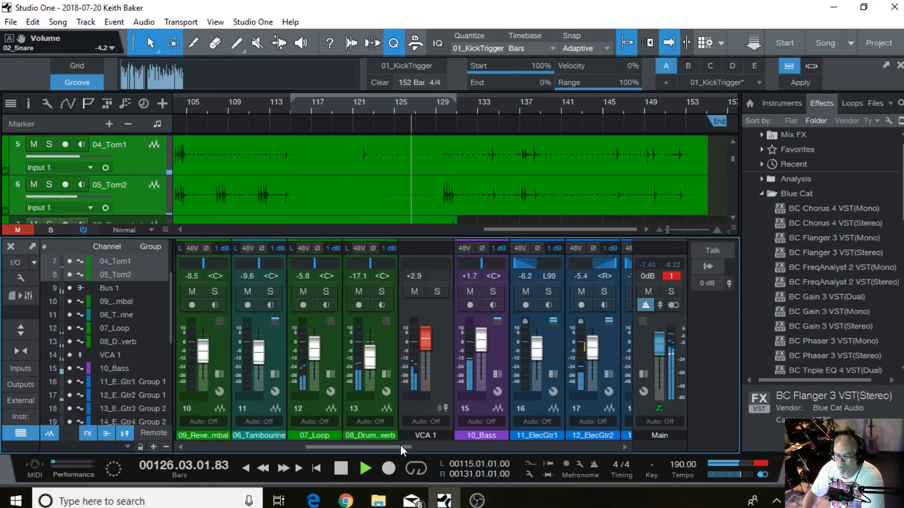
left_click(327, 291)
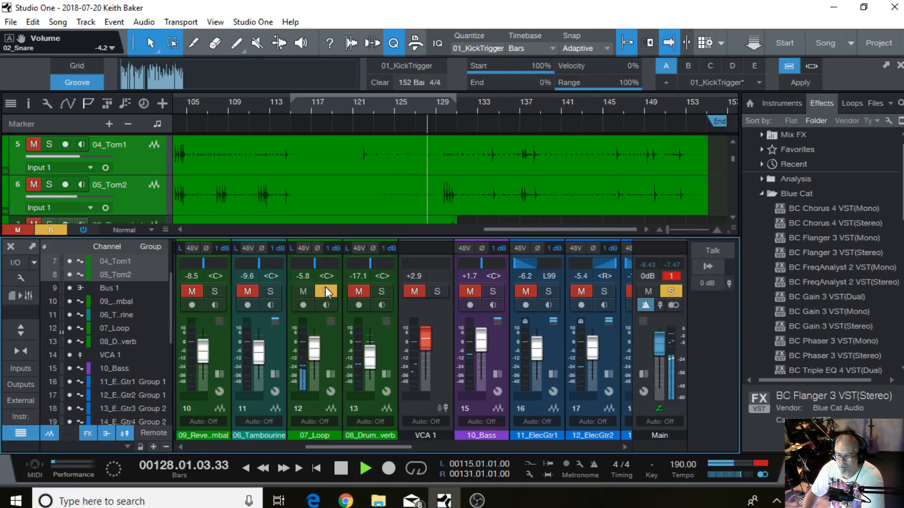
left_click(263, 467)
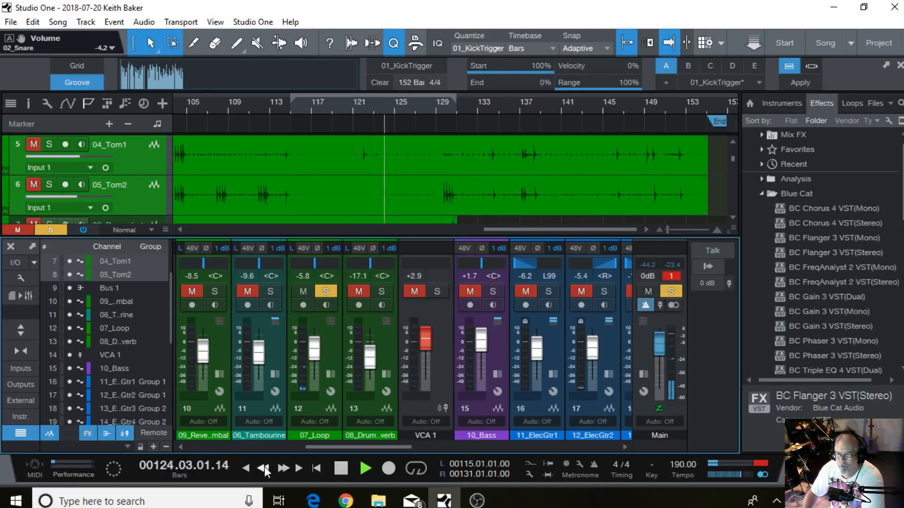
left_click(323, 406)
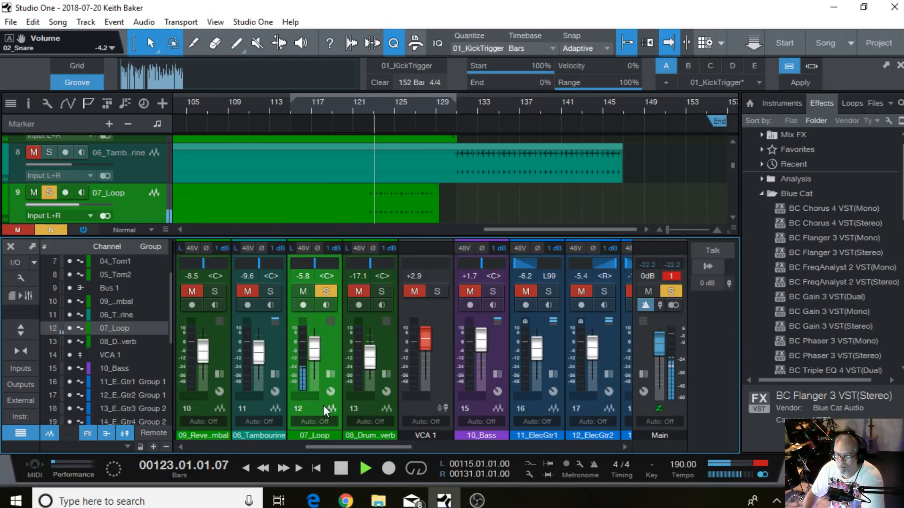
left_click(360, 289)
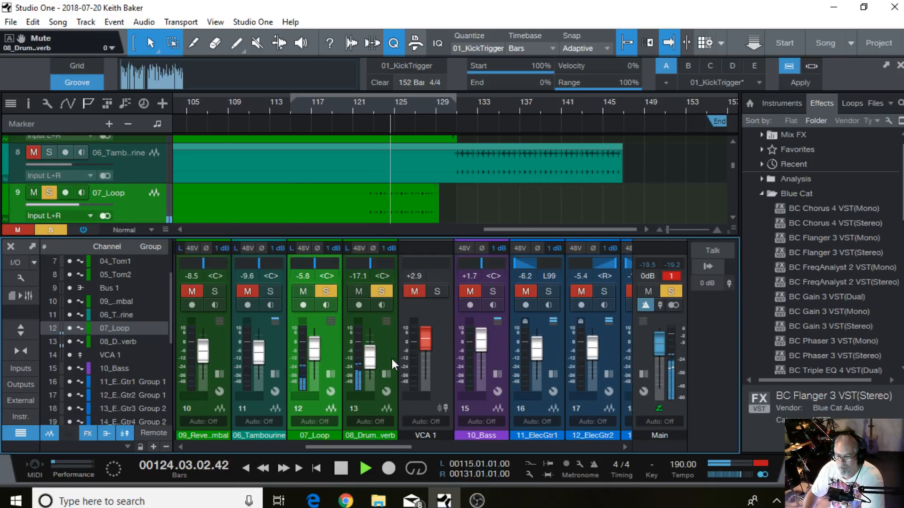
left_click_drag(367, 362, 365, 358)
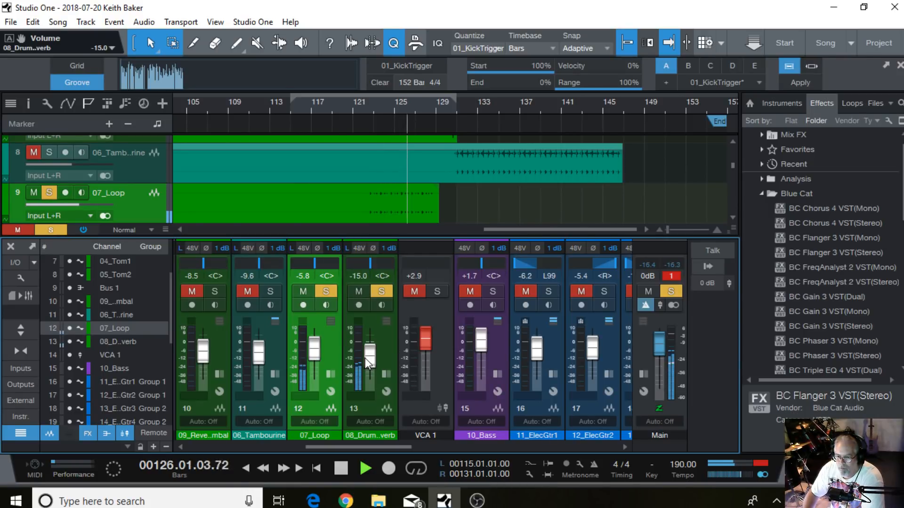
left_click(326, 291)
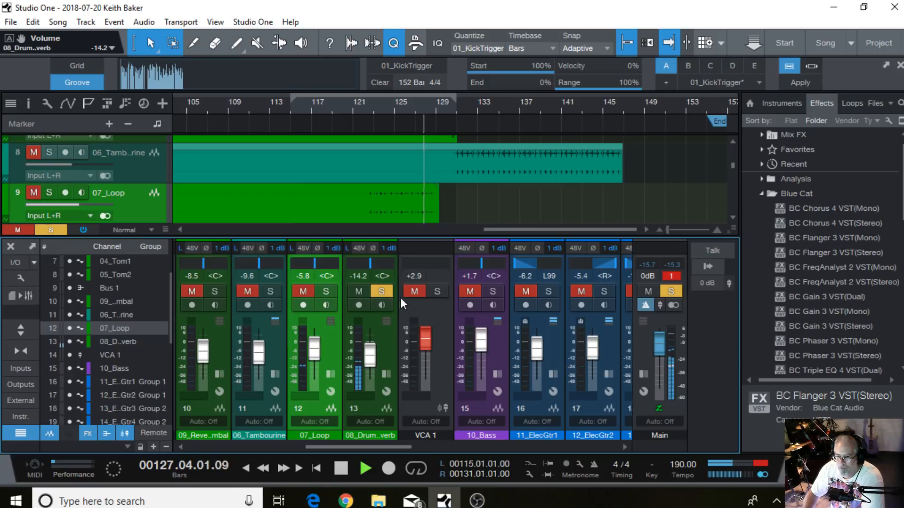
left_click(380, 290)
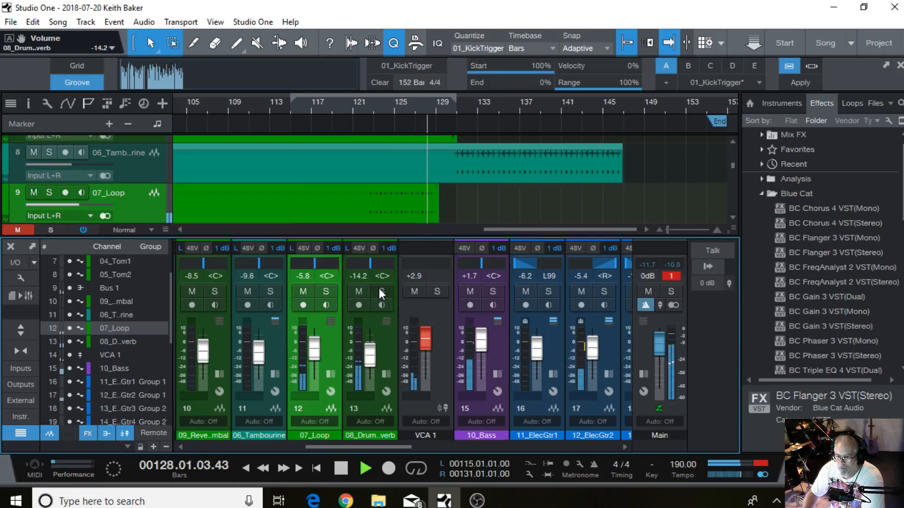
Replay the song from about bar 119, set the 03_Overheads level to -9.2 dB, and stop playback
left_click(266, 469)
left_click(266, 469)
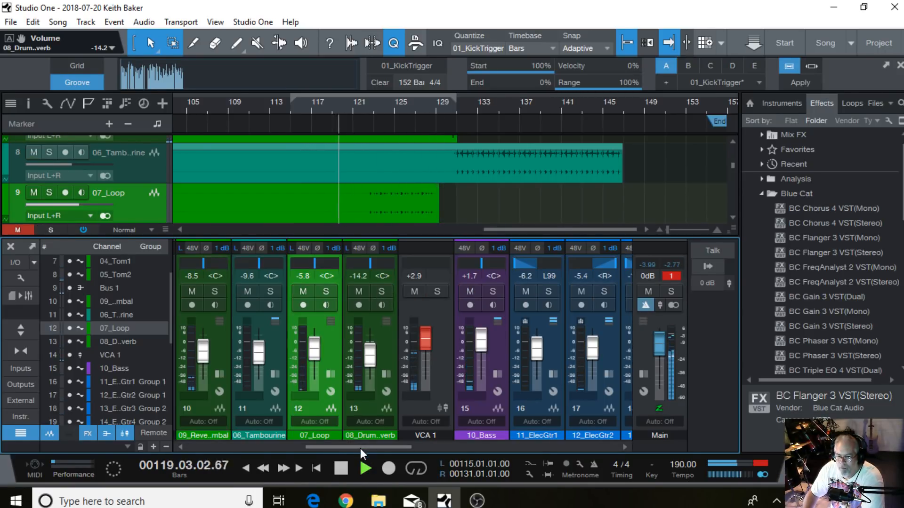
left_click_drag(361, 449, 277, 426)
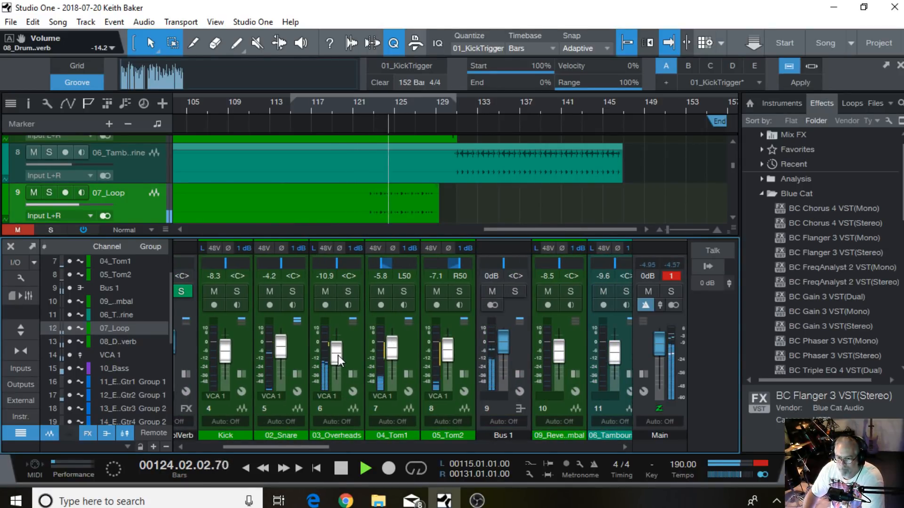
mouse_move(338, 357)
left_mouse_down()
mouse_move(338, 343)
mouse_move(338, 352)
left_mouse_up()
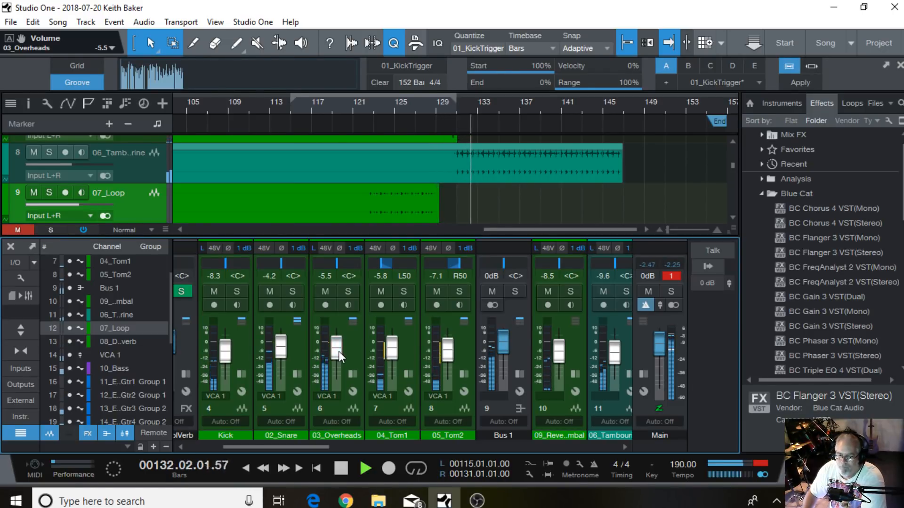
scroll(338, 352, "down", 4)
scroll(340, 351, "down", 1)
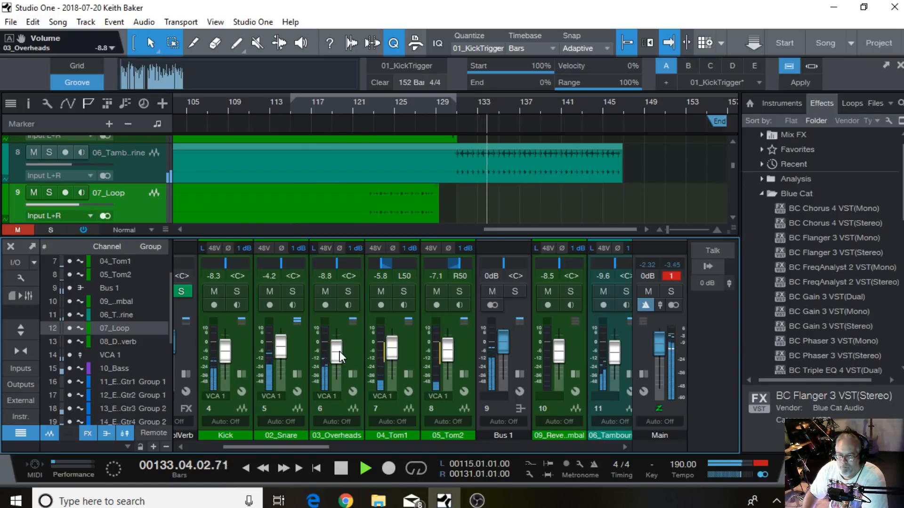
left_click(346, 468)
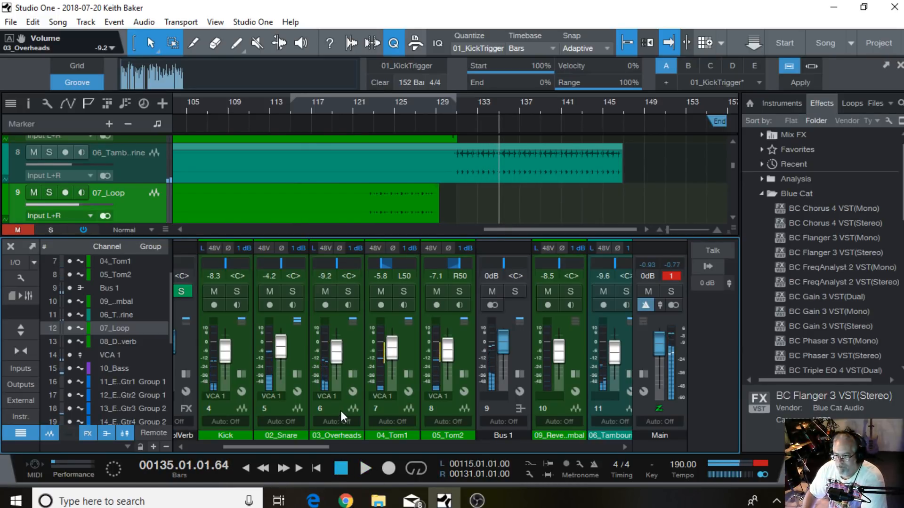
Select the 08 drum reverb track and listen to a short passage of the mix from bar 123
left_click_drag(310, 453, 376, 446)
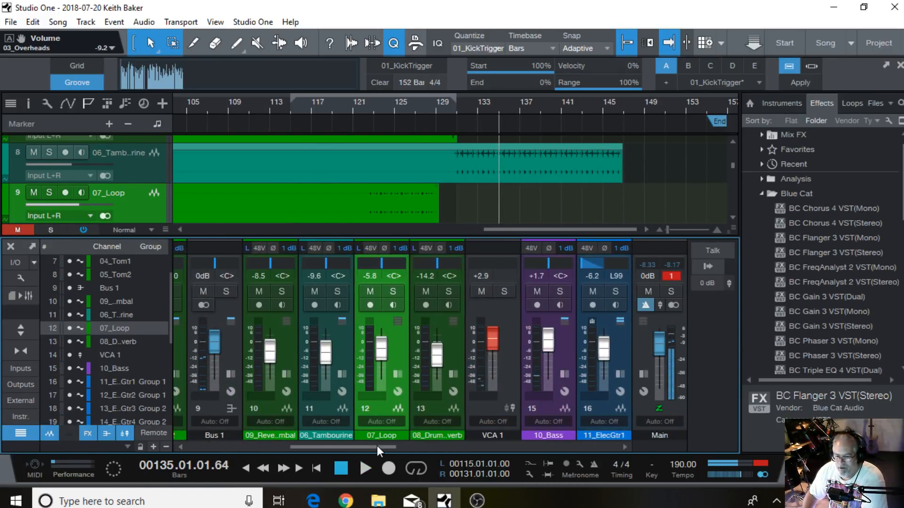
left_click(437, 409)
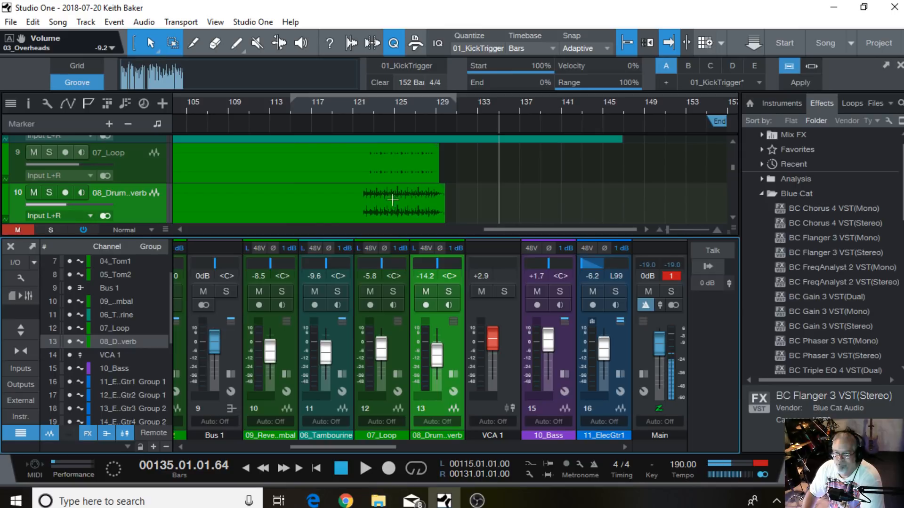
left_click(374, 108)
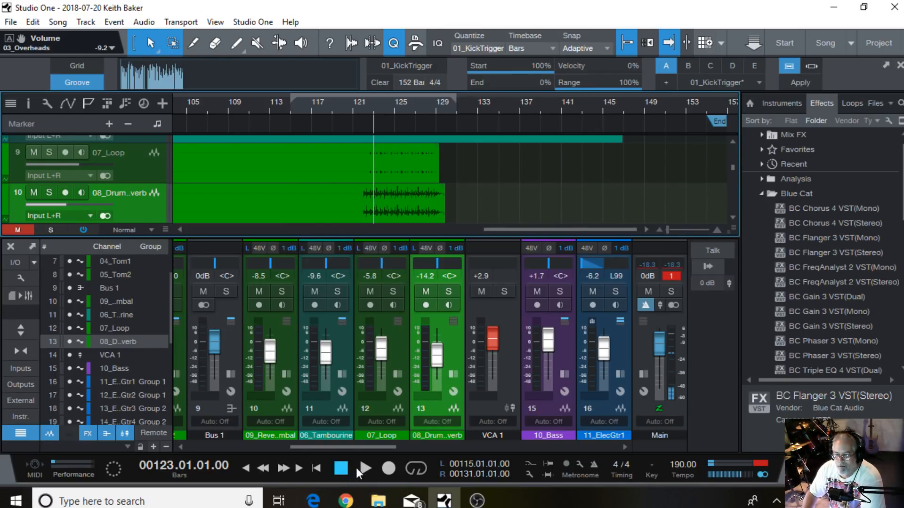
left_click(365, 469)
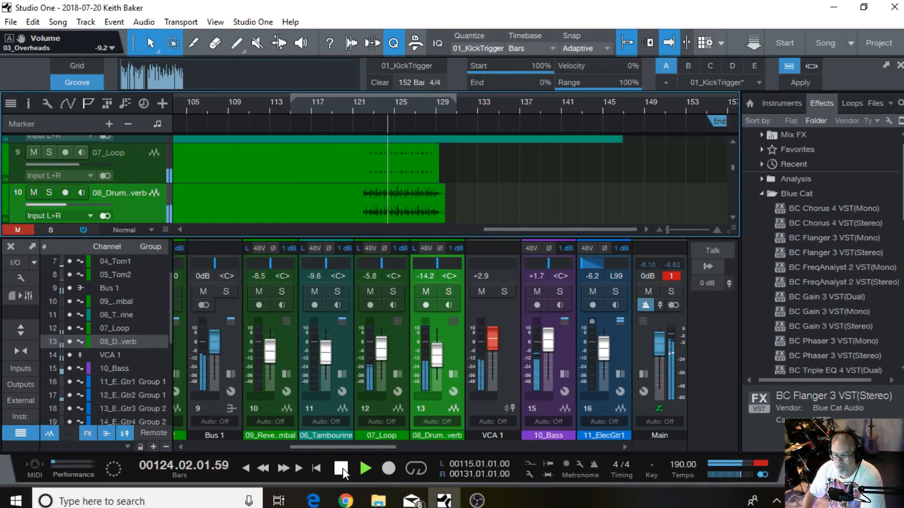
left_click(342, 468)
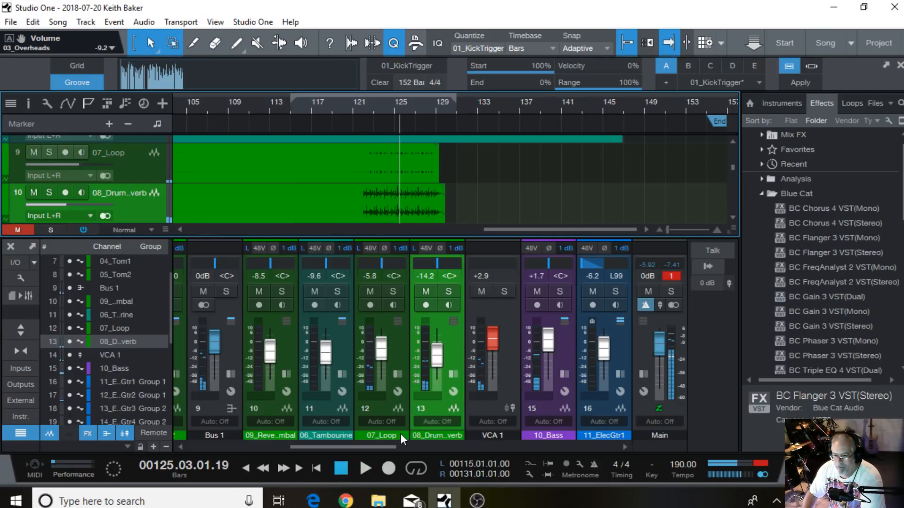
Select the 03_Overheads track and enlarge its waveforms in the arrangement around bars 105 to 130
left_click_drag(375, 444, 288, 435)
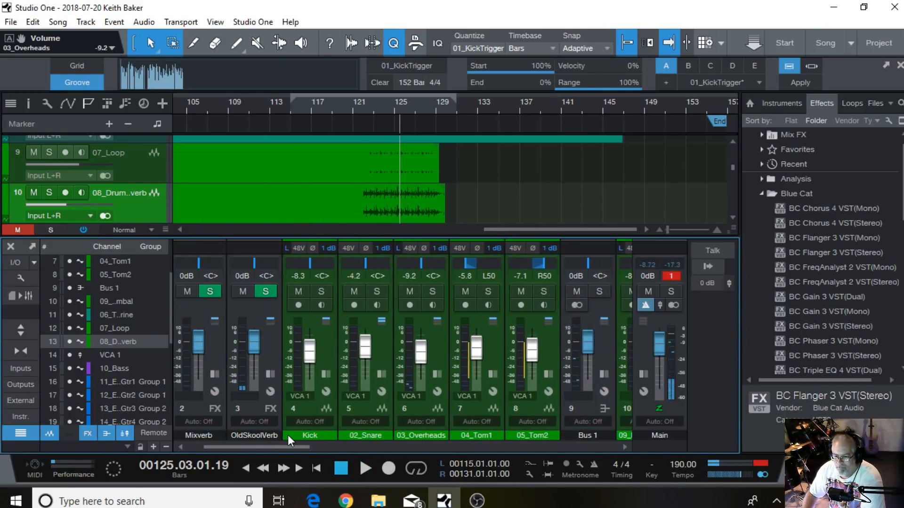
left_click(420, 409)
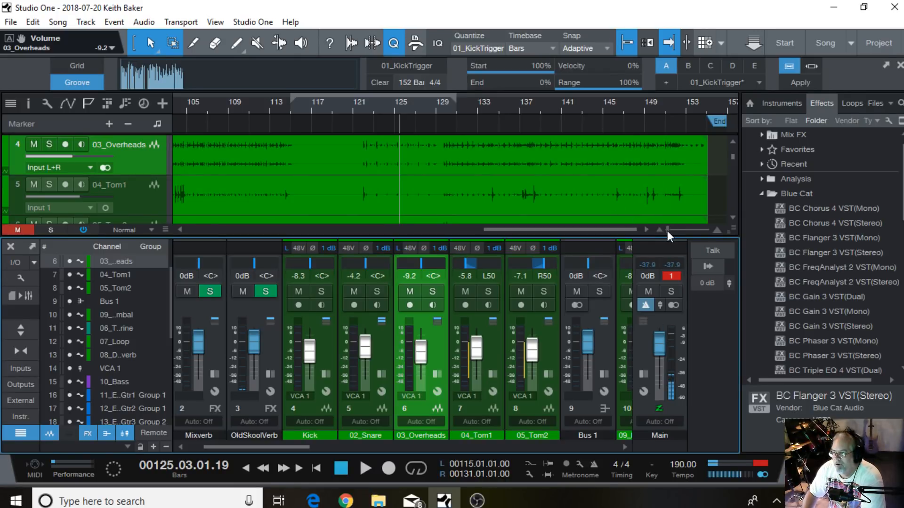
left_click_drag(668, 231, 659, 236)
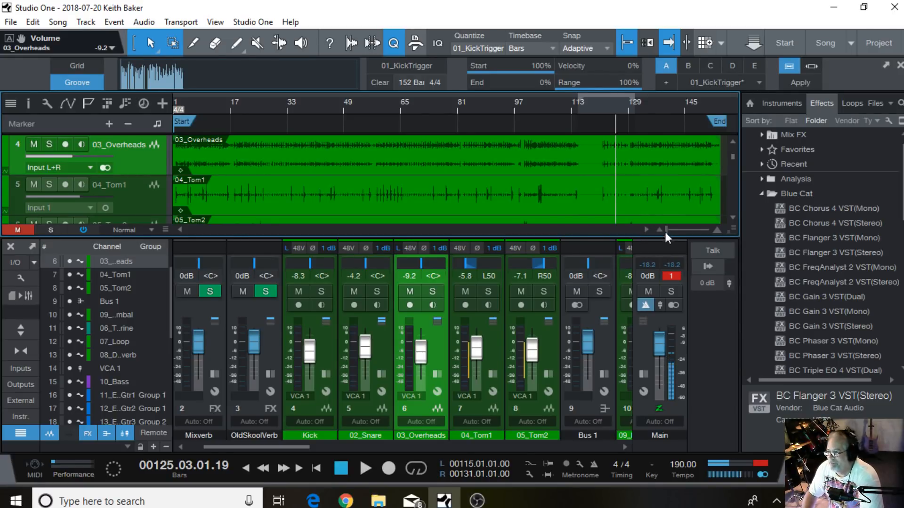
left_click_drag(666, 231, 669, 230)
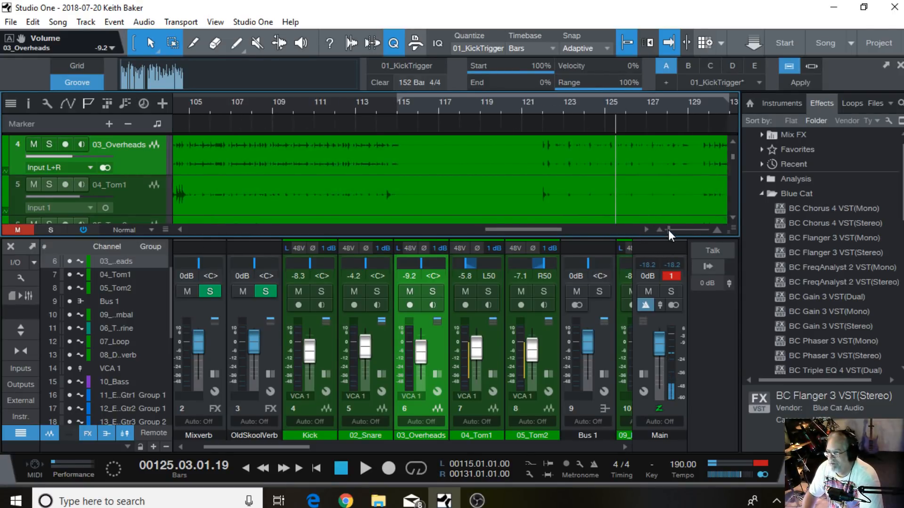
left_click(732, 227)
left_click_drag(730, 300, 729, 292)
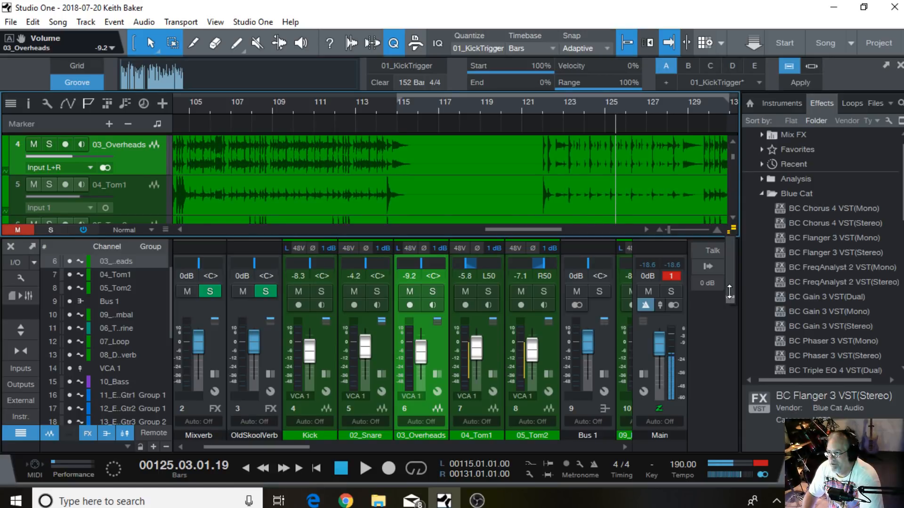
Play the mix from bar 121, briefly solo 03_Overheads to check its part, and stop playback
left_click(529, 103)
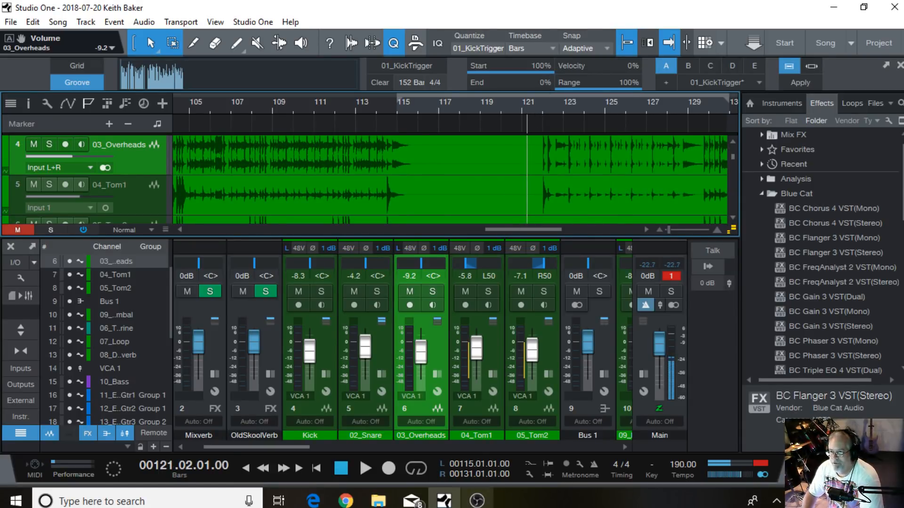
left_click(368, 467)
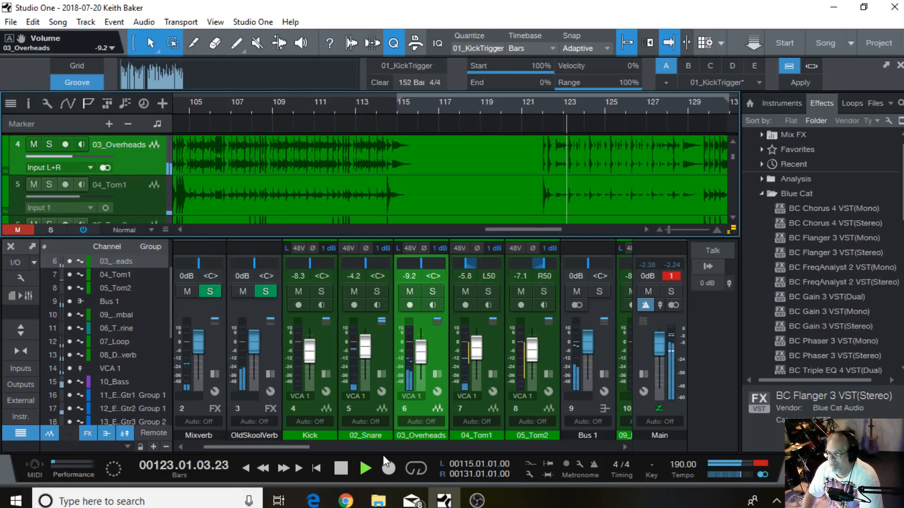
left_click(49, 144)
left_click(49, 144)
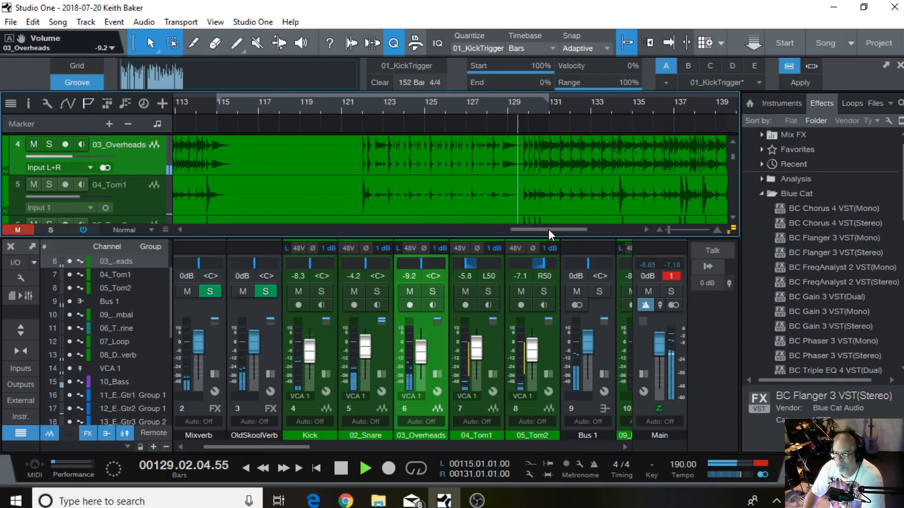
left_click(342, 468)
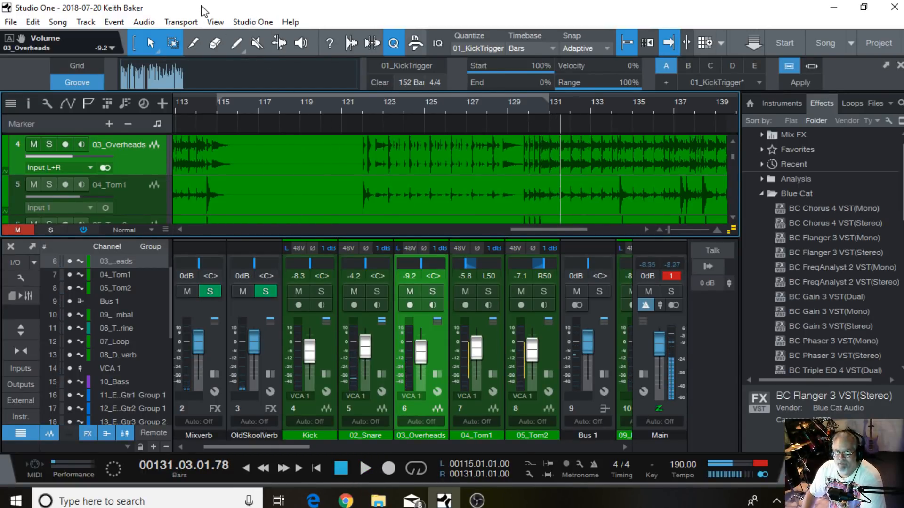
Split the 03_Overheads event just before bar 122 and again just before bar 130
left_click(192, 41)
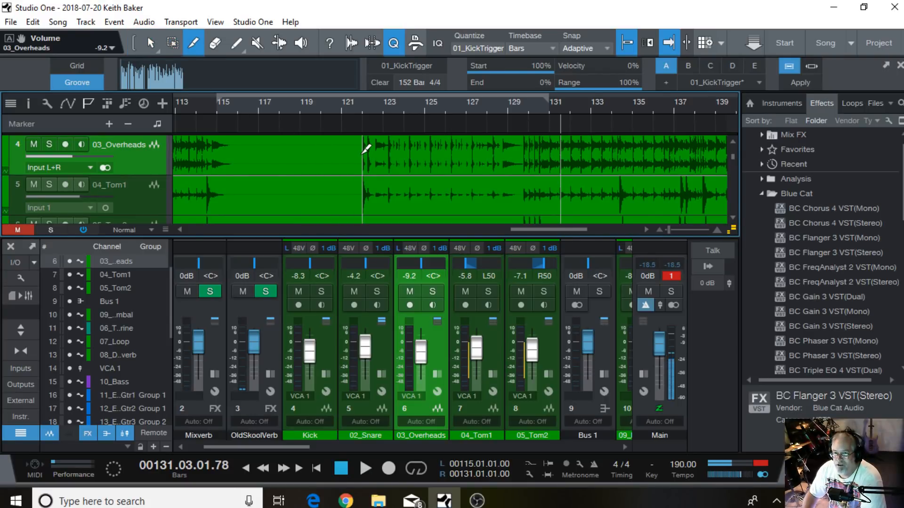
left_click(362, 150)
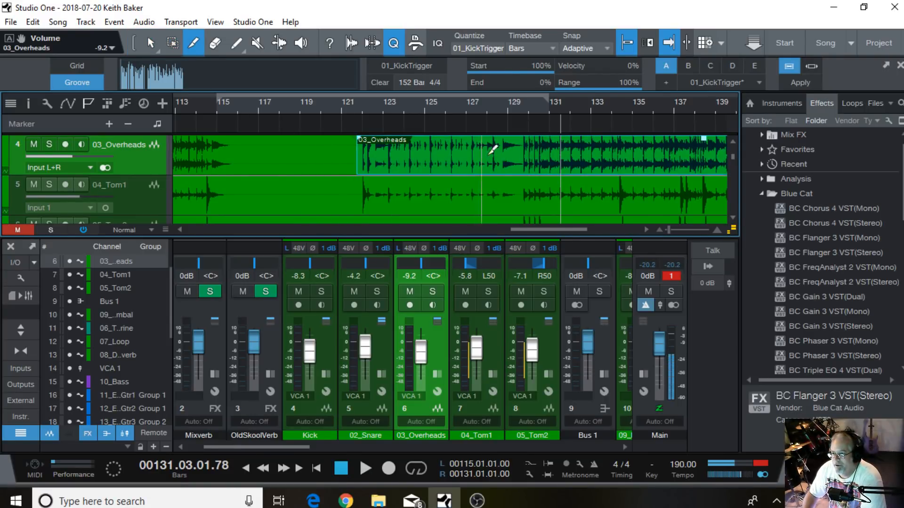
left_click(524, 161)
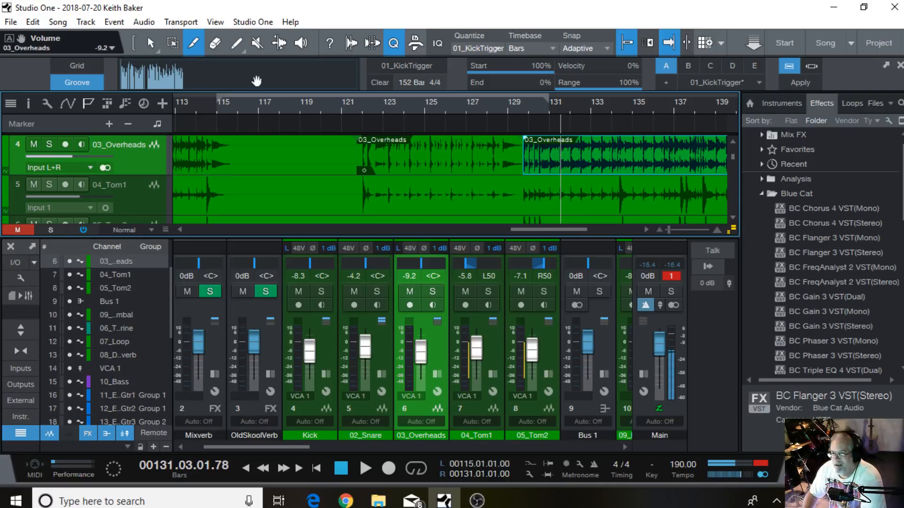
Select the 03_Overheads section between bars 122 and 130 and raise its event volume
left_click(151, 41)
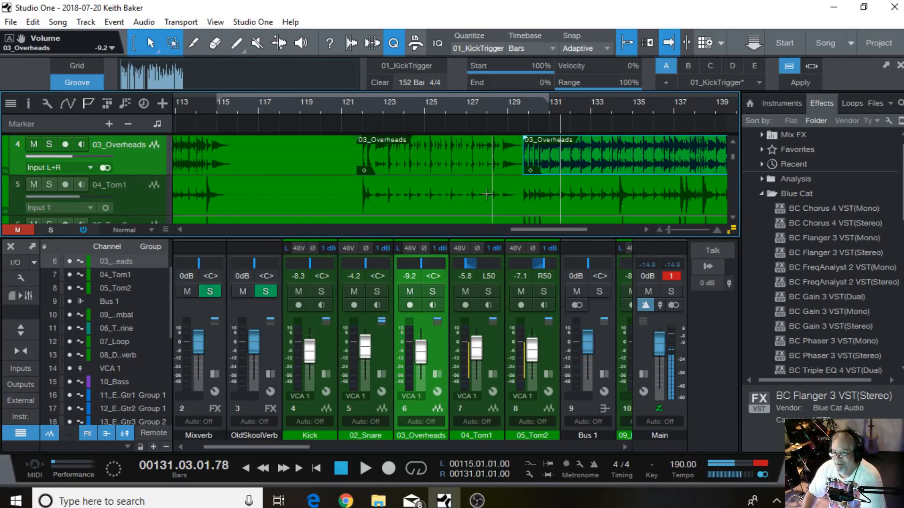
scroll(452, 205, "up", 1)
left_click(443, 185)
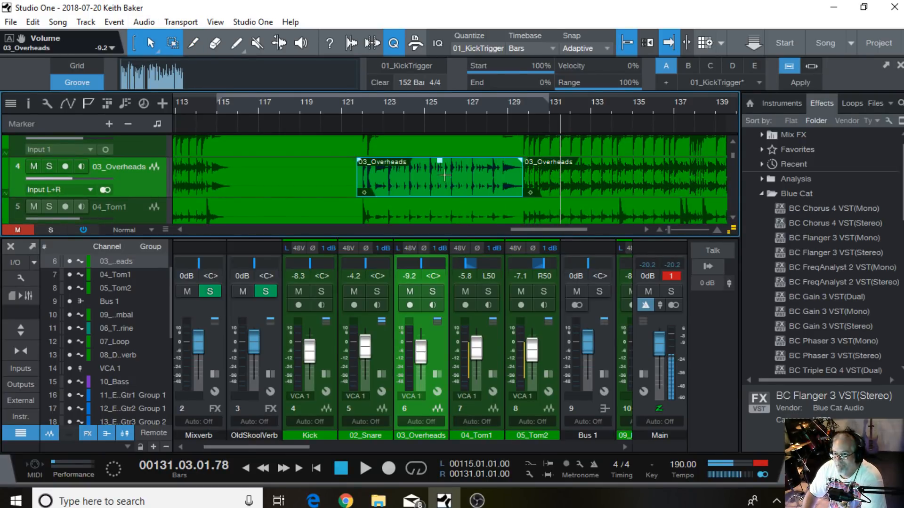
left_click_drag(440, 164, 440, 161)
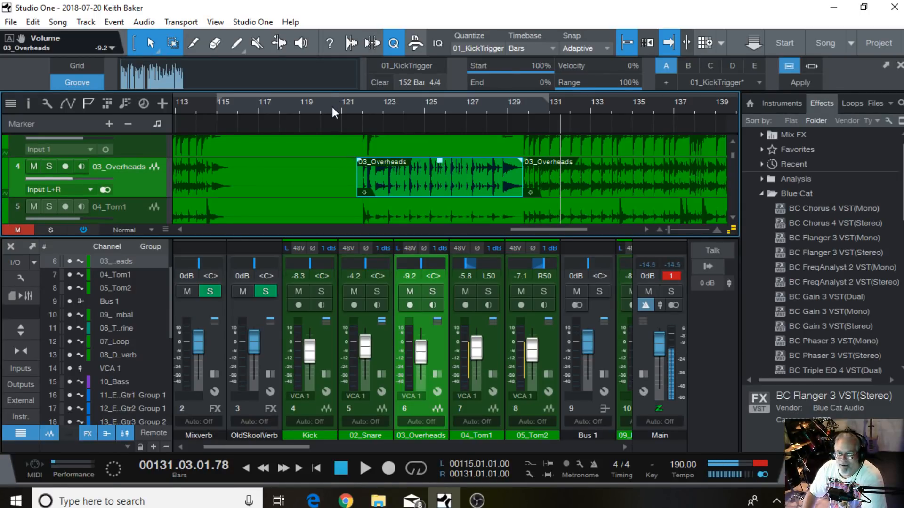
Play the mix from bar 120 and fine-tune the event volume of the isolated 03_Overheads section
left_click(332, 109)
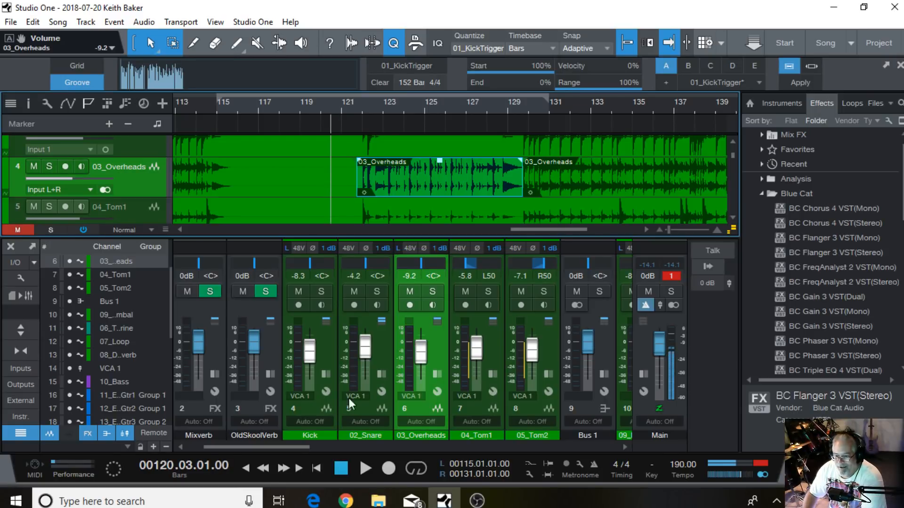
left_click(358, 468)
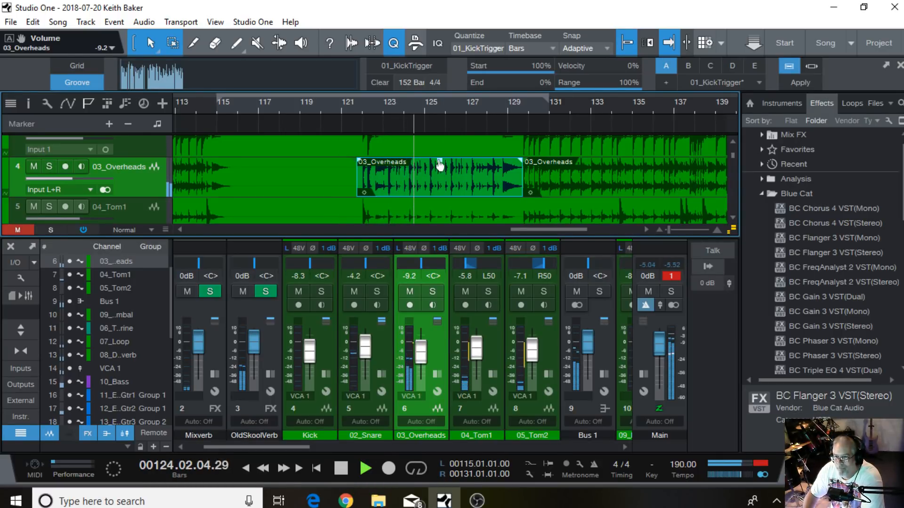
left_click_drag(438, 167, 438, 161)
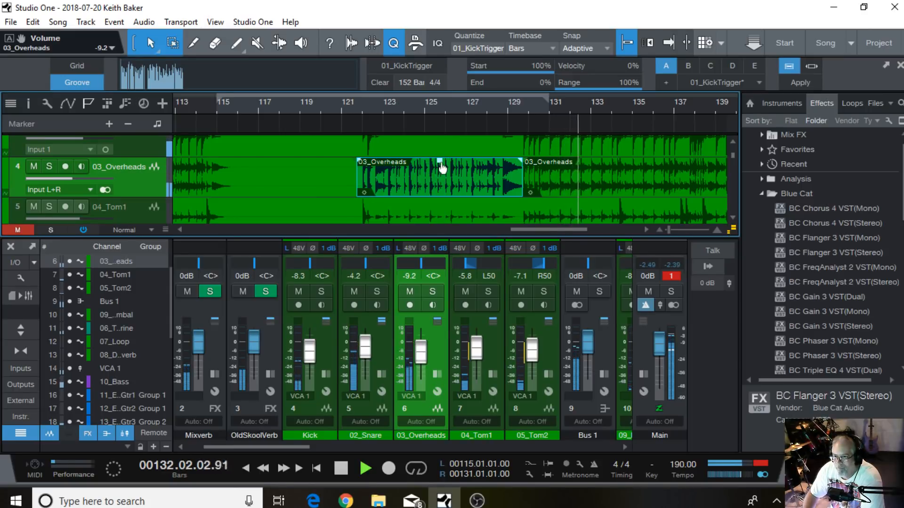
left_click_drag(440, 161, 441, 168)
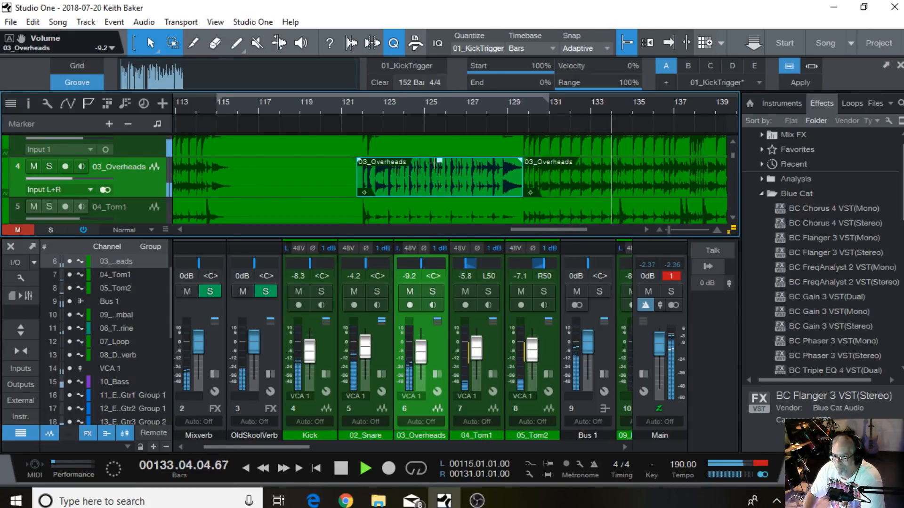
left_click(187, 104)
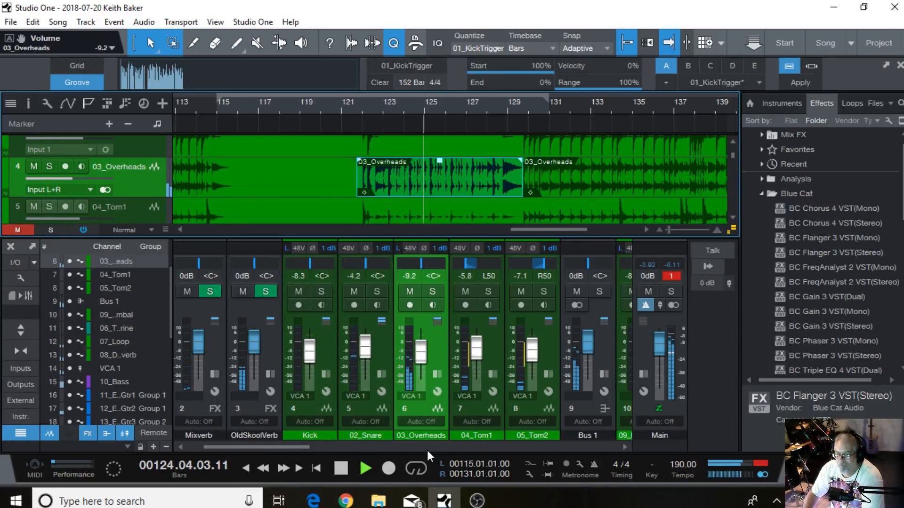
Briefly solo the 08 drum reverb channel to hear its part and stop playback
left_click_drag(284, 447, 380, 446)
left_click(403, 291)
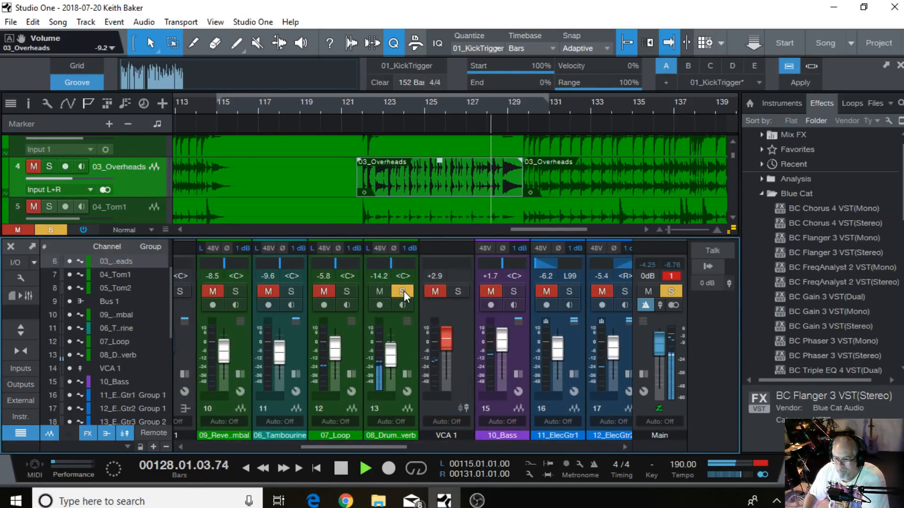
left_click(403, 290)
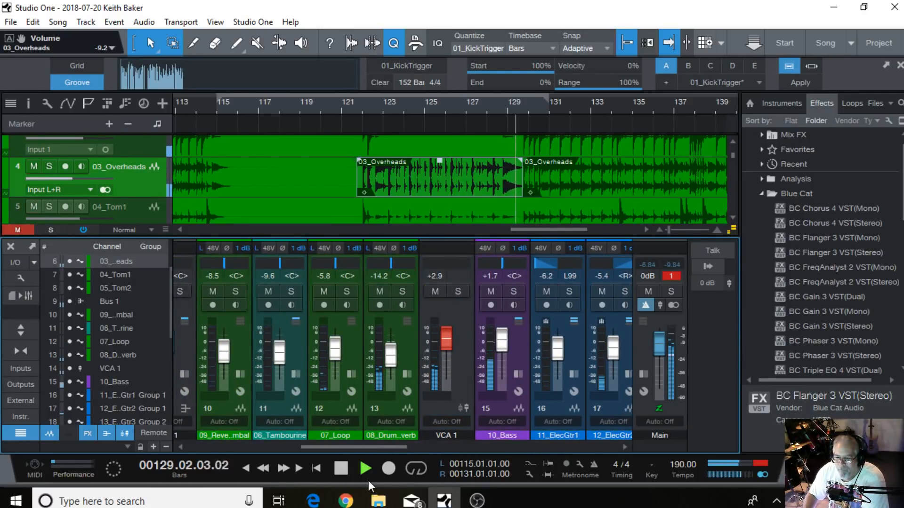
left_click(340, 468)
Set a loop from bar 121.3 to bar 130, enable looping and start playback
left_click_drag(358, 89, 529, 103)
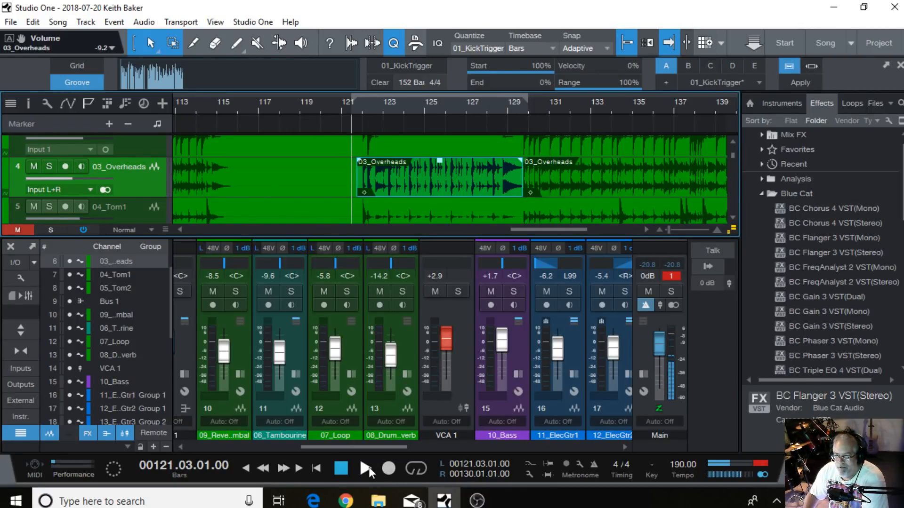
left_click(417, 470)
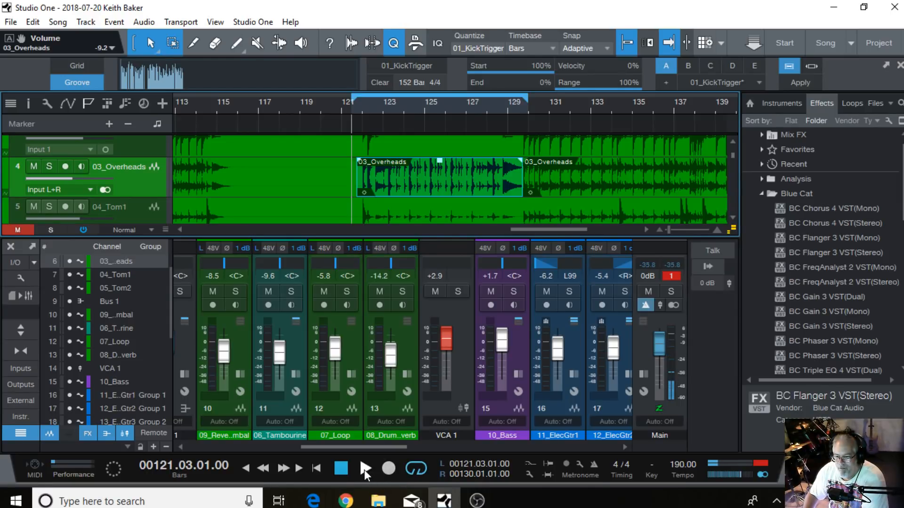
left_click(365, 469)
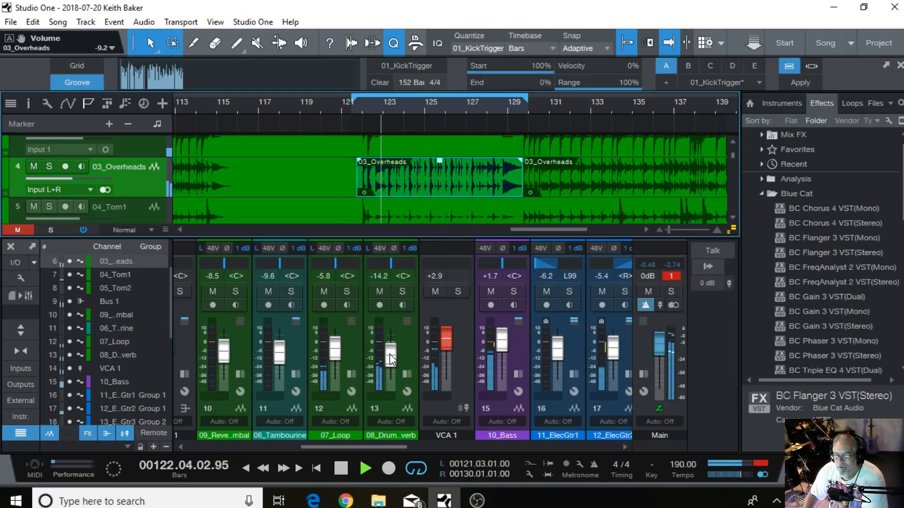
Raise the 08 drum reverb to -7.1 dB and 07_Loop to +2.9 dB while the section plays
scroll(390, 354, "up", 5)
scroll(389, 354, "up", 1)
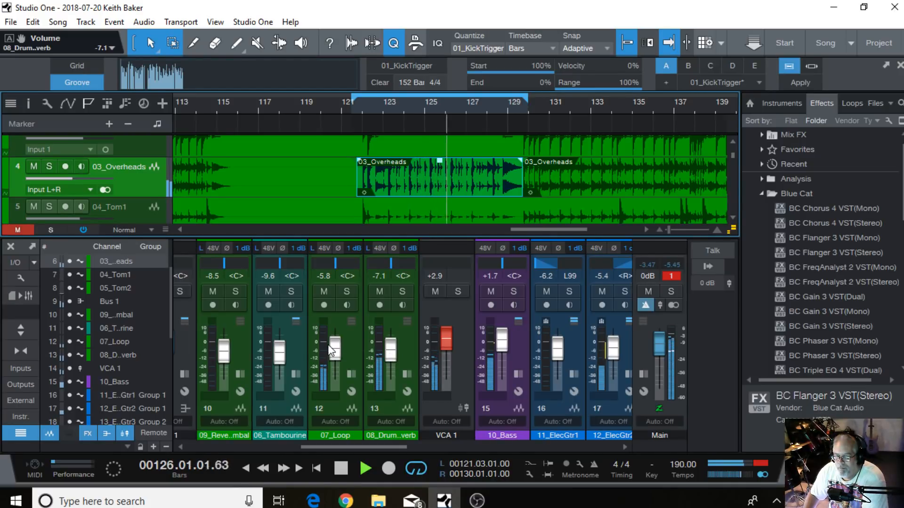
left_click_drag(340, 353, 335, 338)
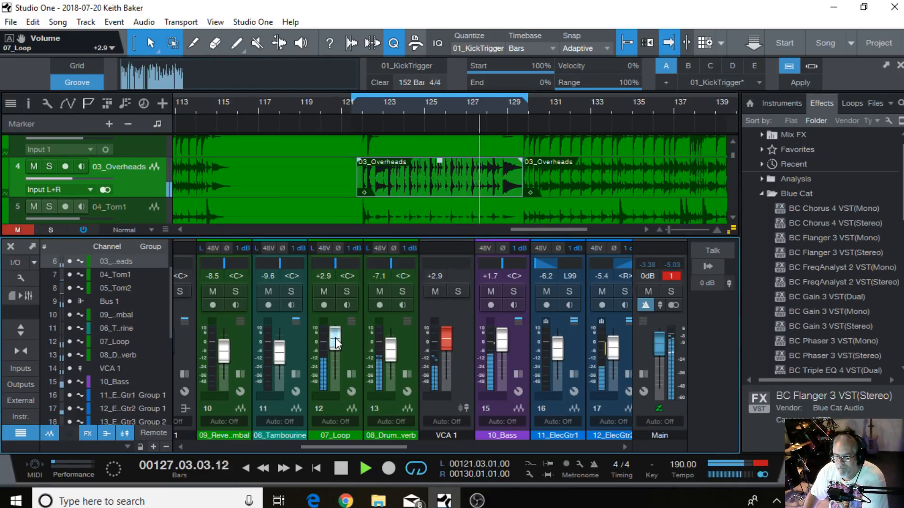
left_click(184, 103)
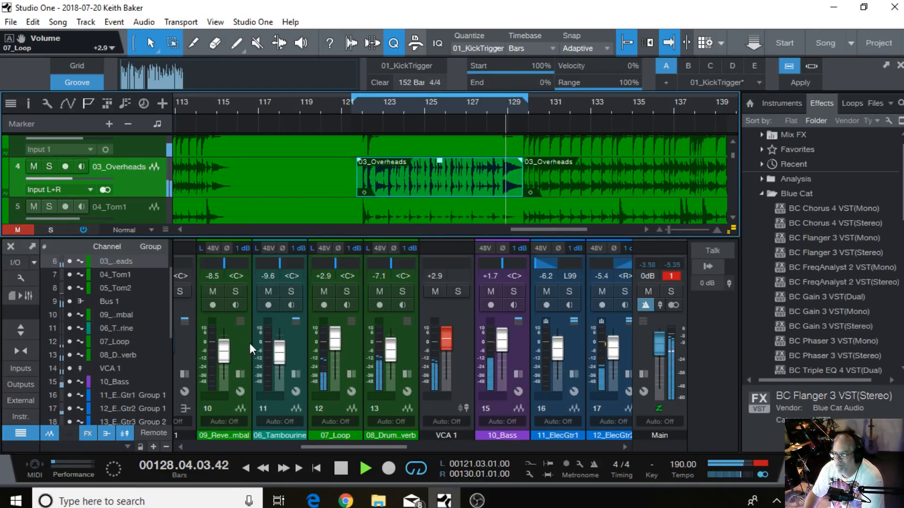
Turn off looping, listen through the following bars, stop playback and save the song
left_click(424, 464)
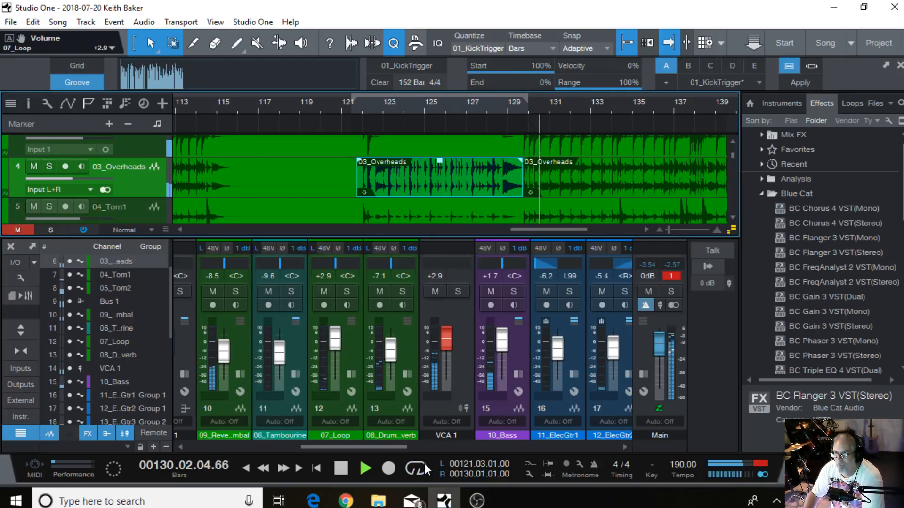
left_click(465, 100)
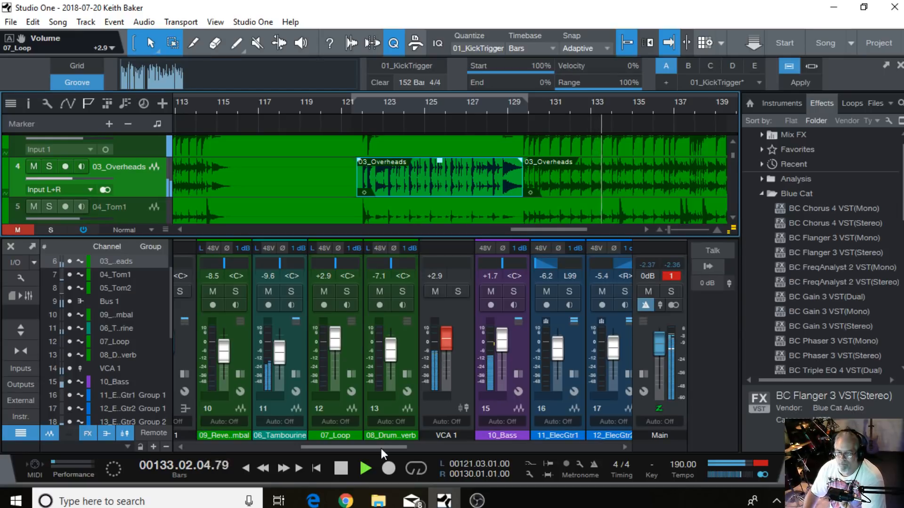
left_click_drag(380, 448, 531, 447)
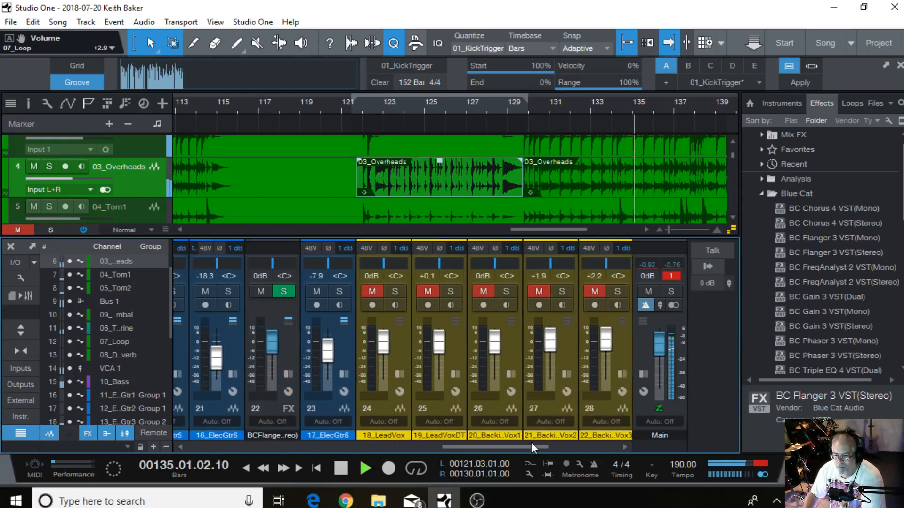
left_click(340, 468)
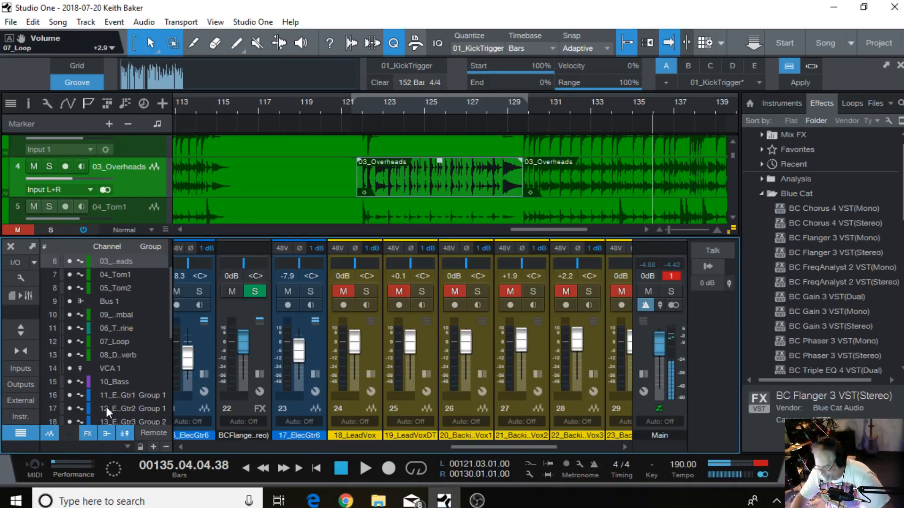
key("ctrl+s")
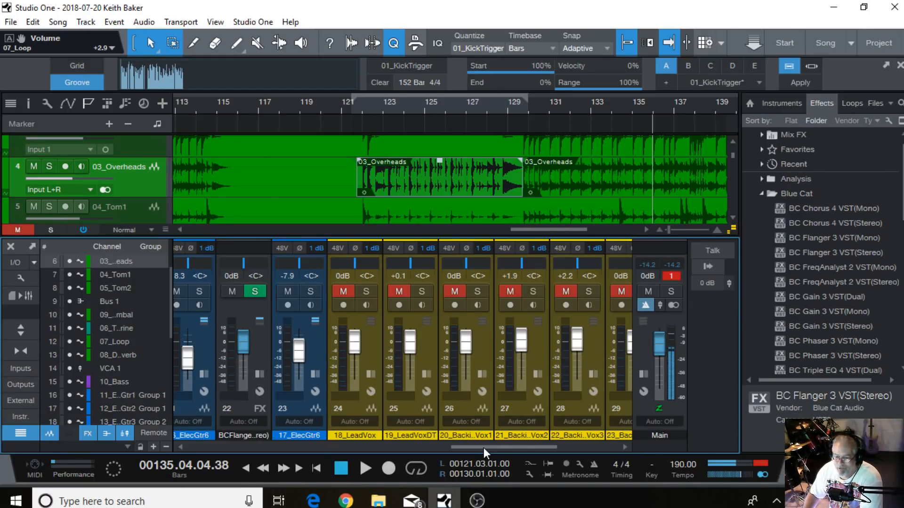
Select the 18_LeadVox channel and reduce the waveform magnification in the arrangement
mouse_move(484, 447)
left_mouse_down()
mouse_move(566, 445)
mouse_move(456, 440)
mouse_move(479, 440)
left_mouse_up()
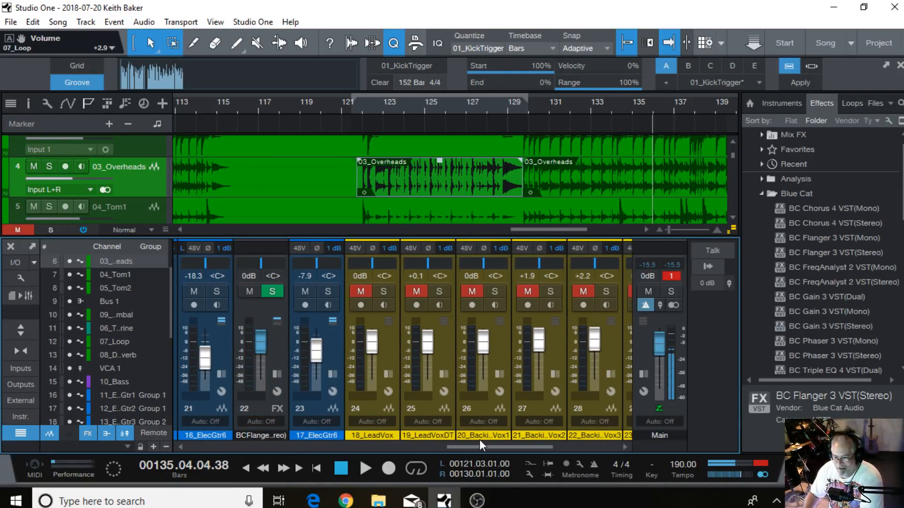
left_click(374, 405)
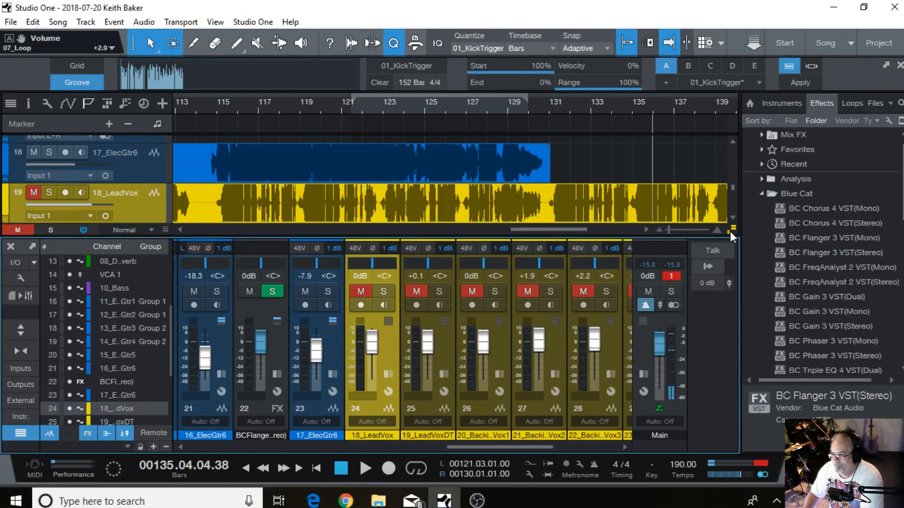
left_click_drag(732, 227, 735, 457)
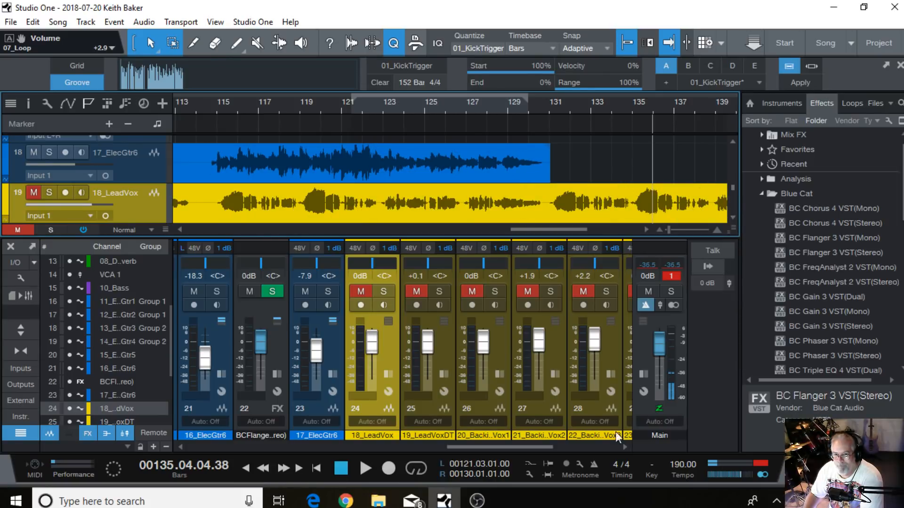
Solo 18_LeadVox, play it from bar 115 with bars 115 to 122 marked, and lower it to -3.7 dB
left_click(382, 292)
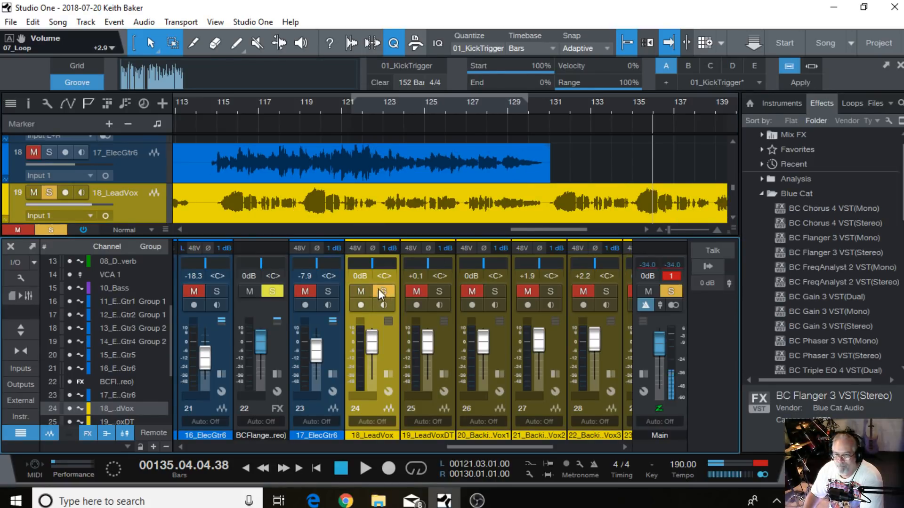
left_click(218, 107)
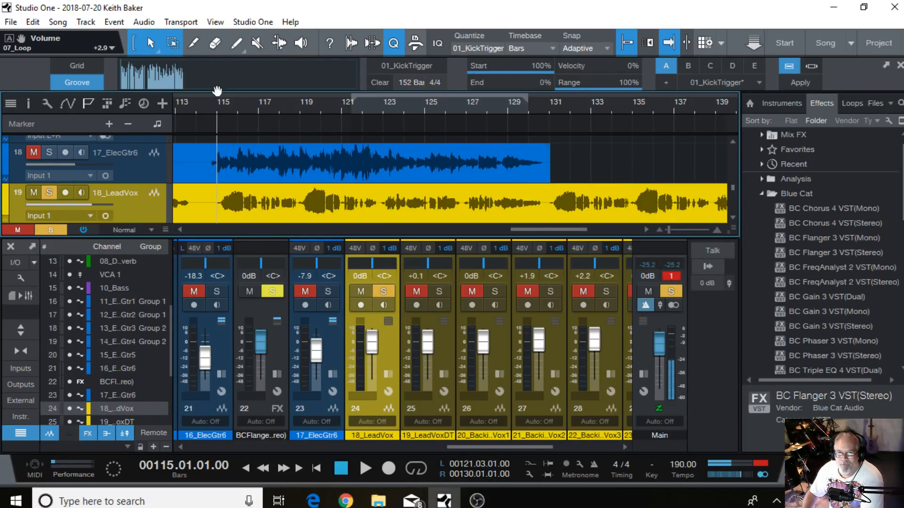
left_click_drag(220, 100, 379, 112)
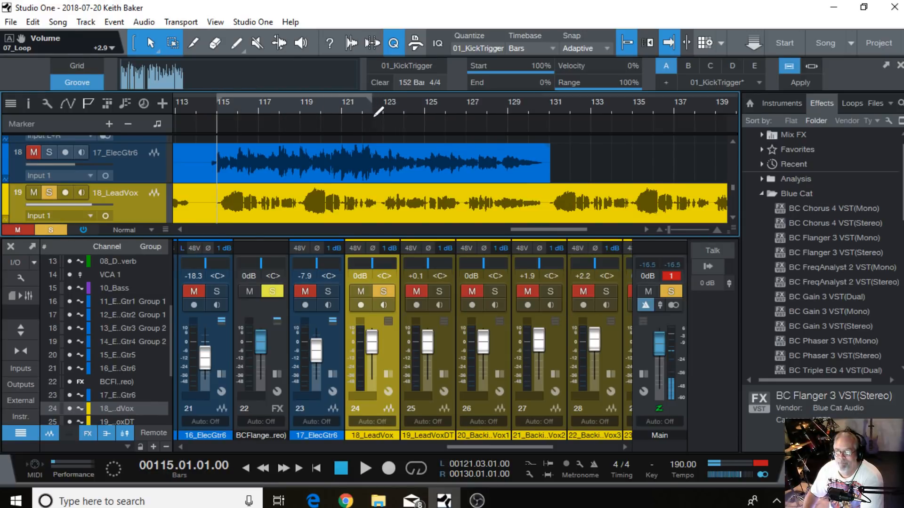
left_click(365, 469)
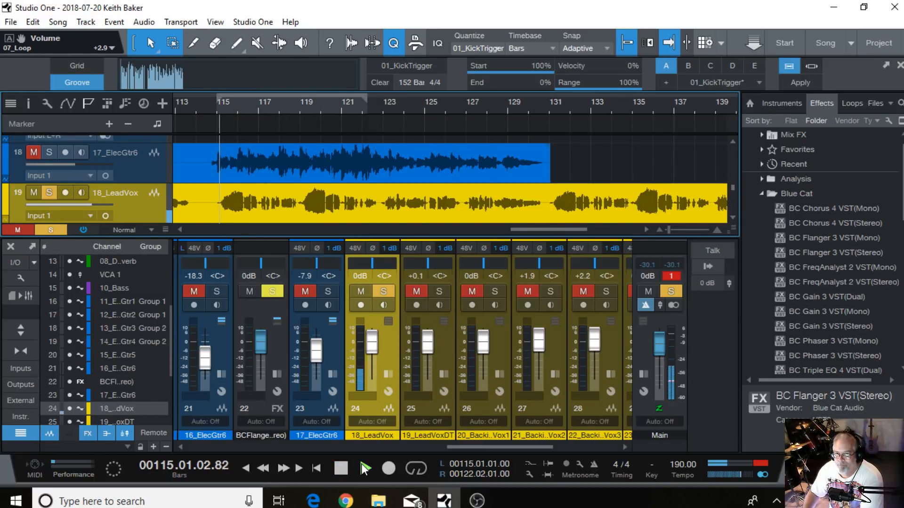
left_click_drag(372, 343, 373, 351)
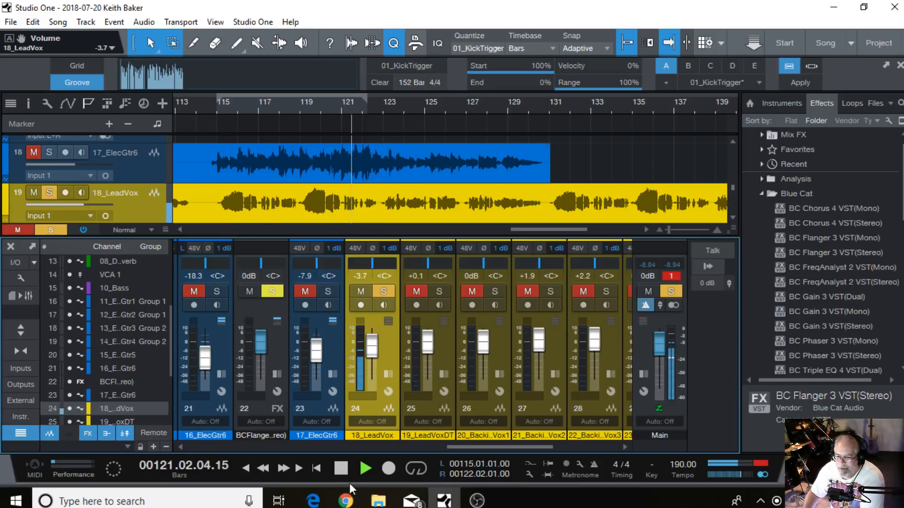
left_click(342, 469)
Load a Vocals FX chain with Compressor, Pro EQ and Room Reverb on 18_LeadVox, then remove the Room Reverb
left_click(389, 373)
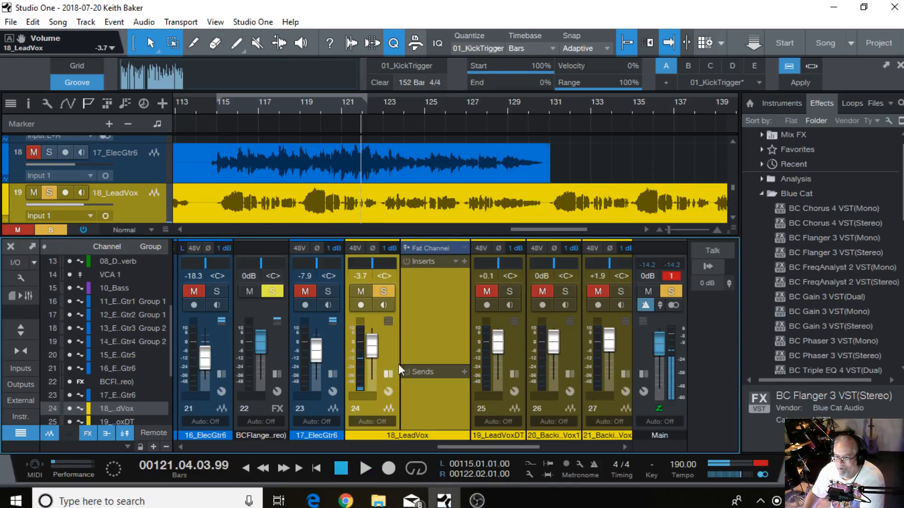
left_click(455, 262)
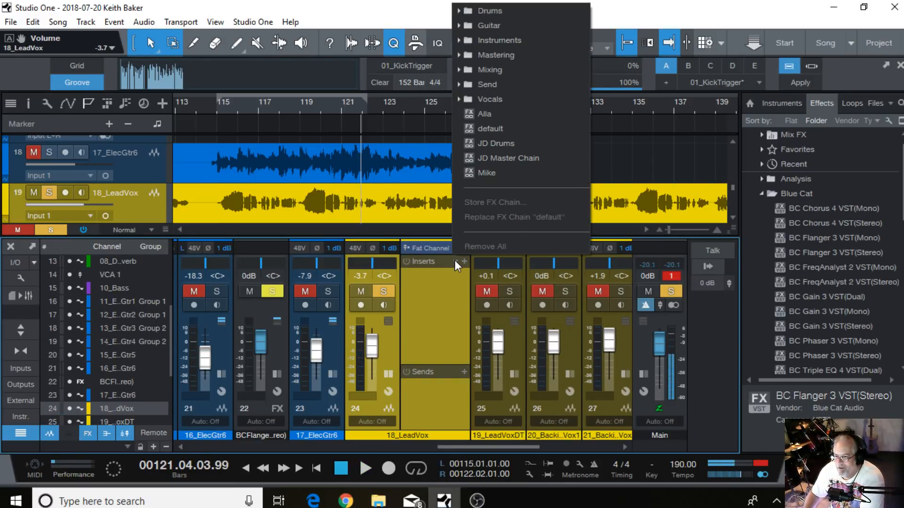
left_click(490, 99)
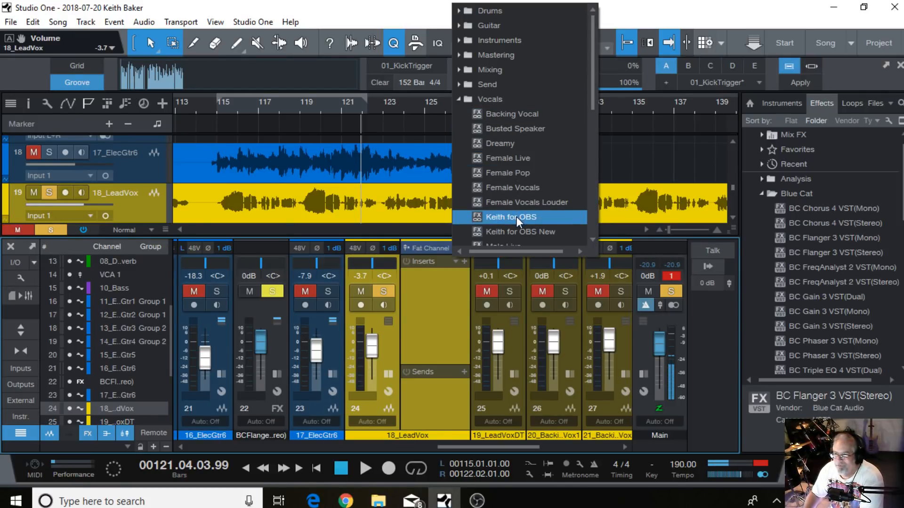
left_click(477, 172)
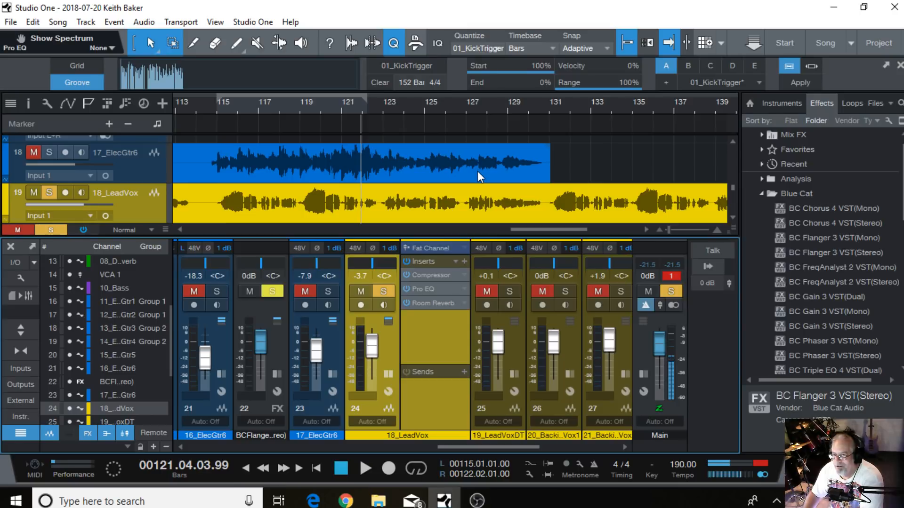
right_click(431, 301)
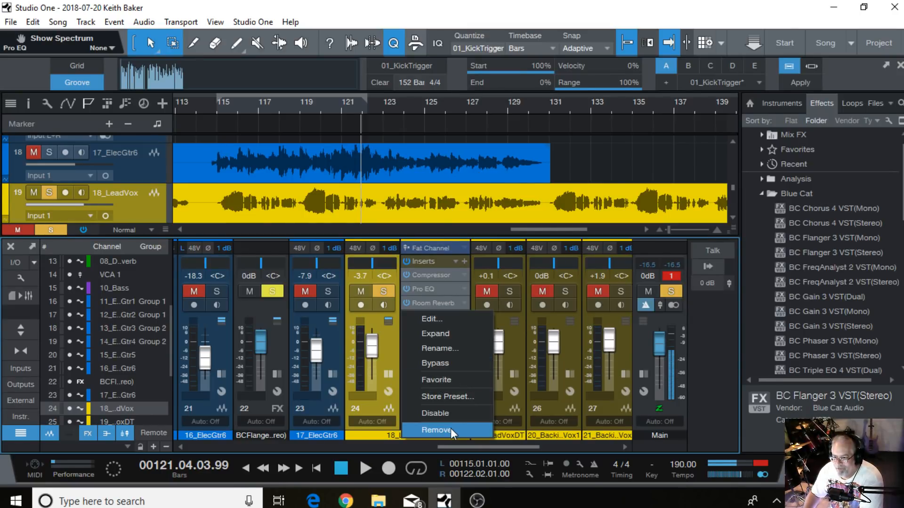
left_click(450, 431)
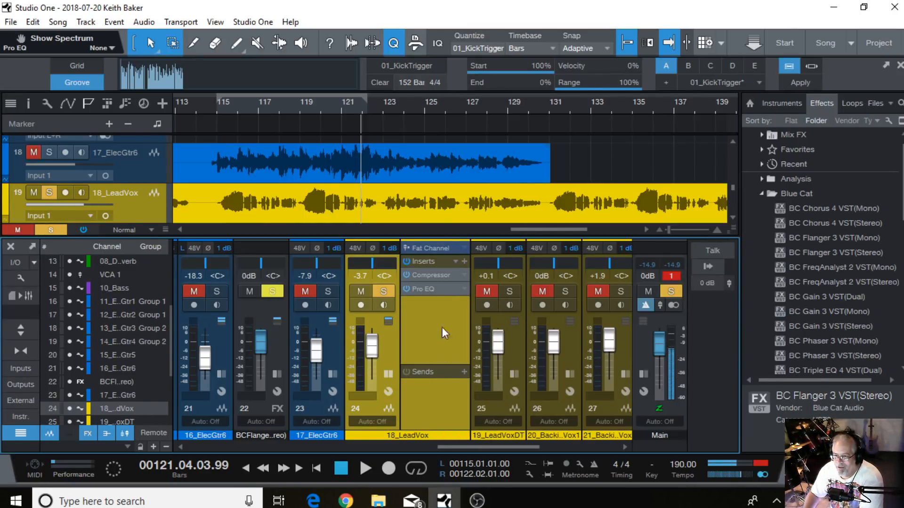
Reset the Pro EQ on 18_LeadVox to its default preset
left_click(447, 293)
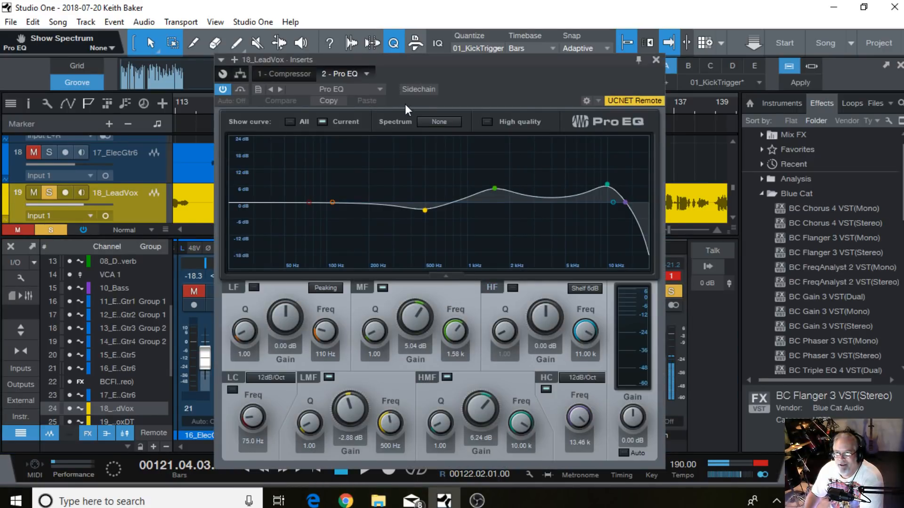
left_click(380, 88)
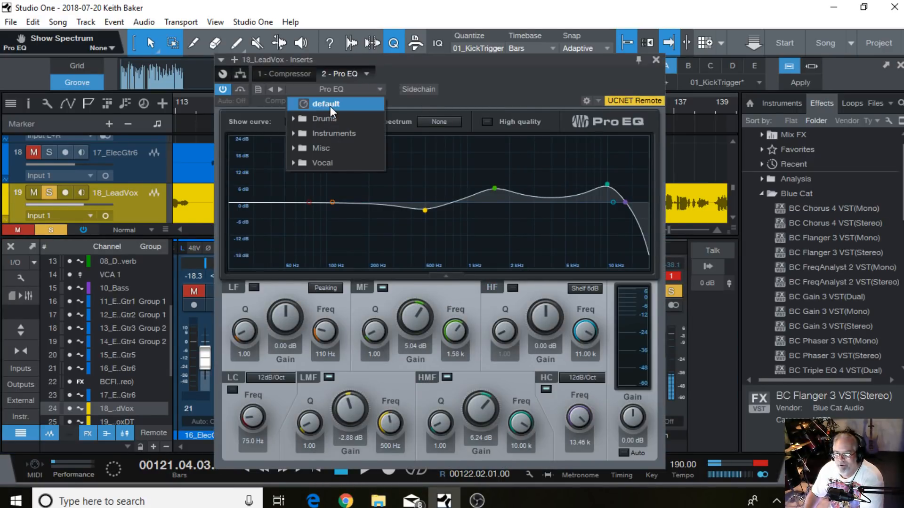
left_click(331, 101)
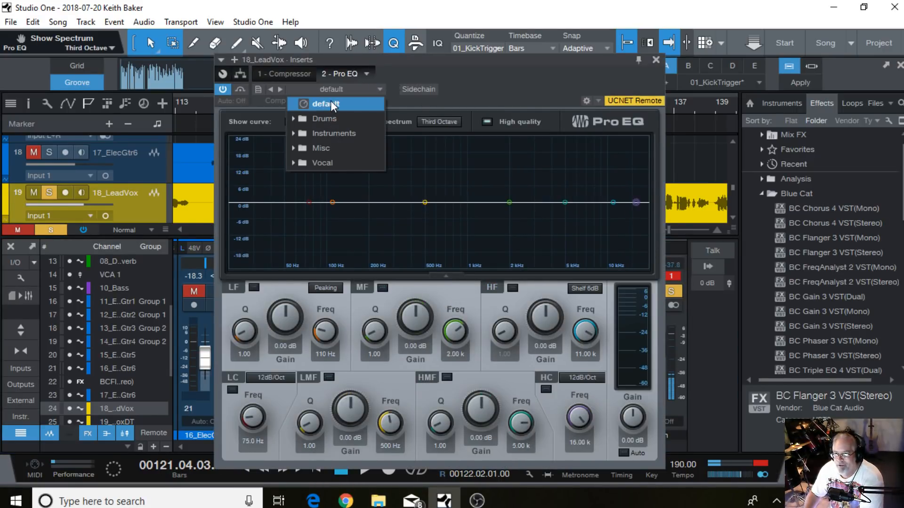
During playback, set the lead vocal Compressor to ratio 4.0:1, attack 0.32 ms, release 187 ms and threshold -11.40 dB
left_click(283, 74)
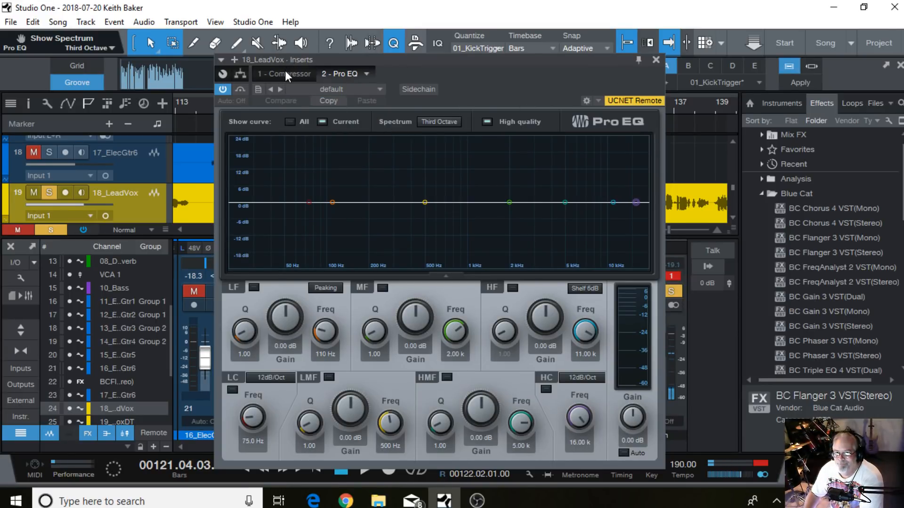
left_click(286, 74)
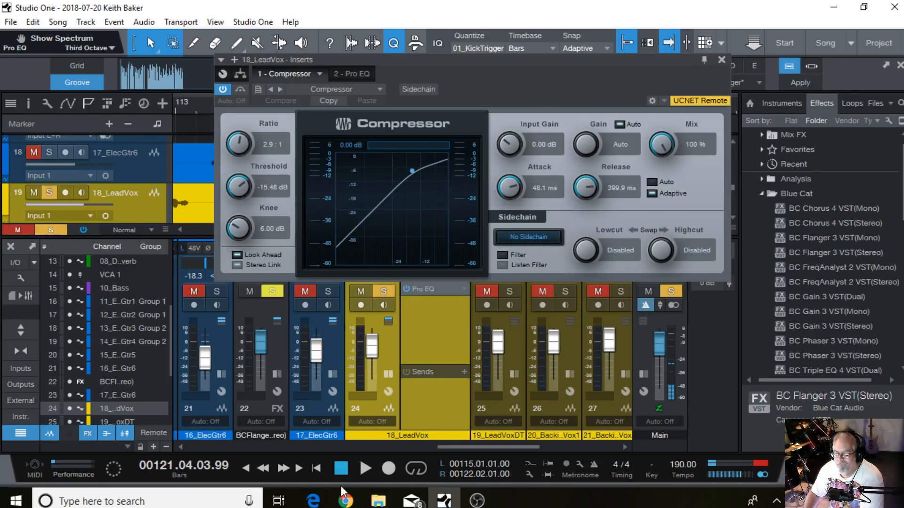
left_click(364, 465)
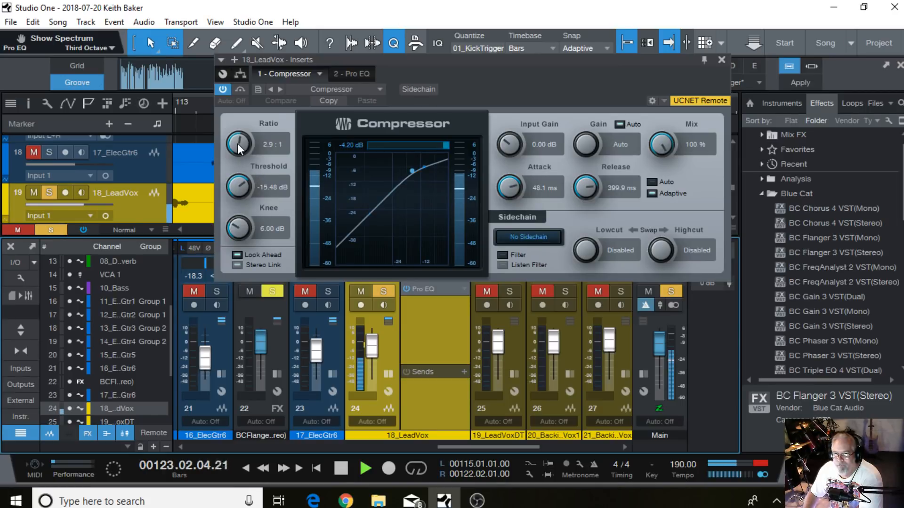
left_click_drag(237, 145, 237, 140)
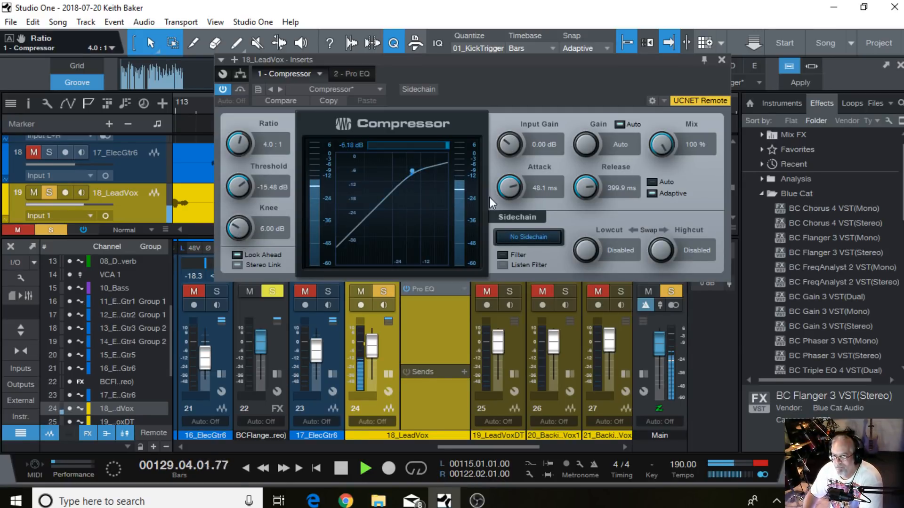
left_click_drag(493, 200, 496, 179)
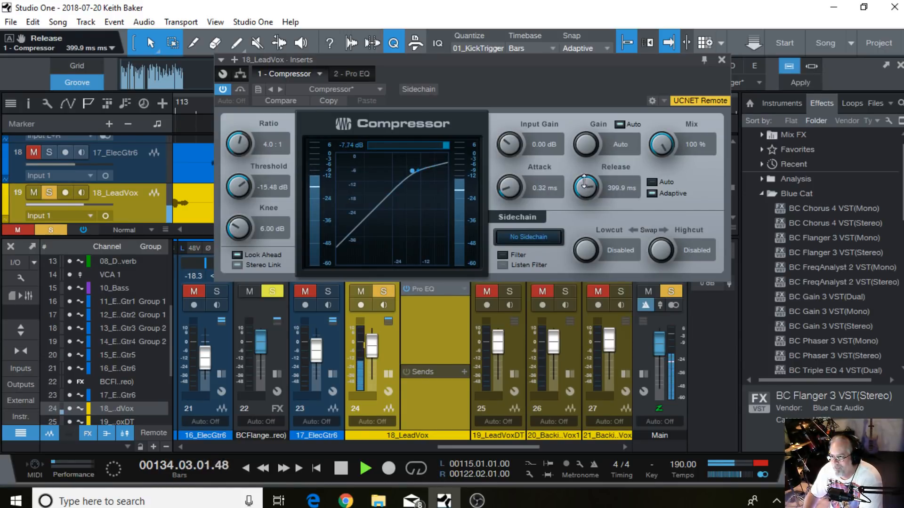
left_click_drag(583, 202, 583, 196)
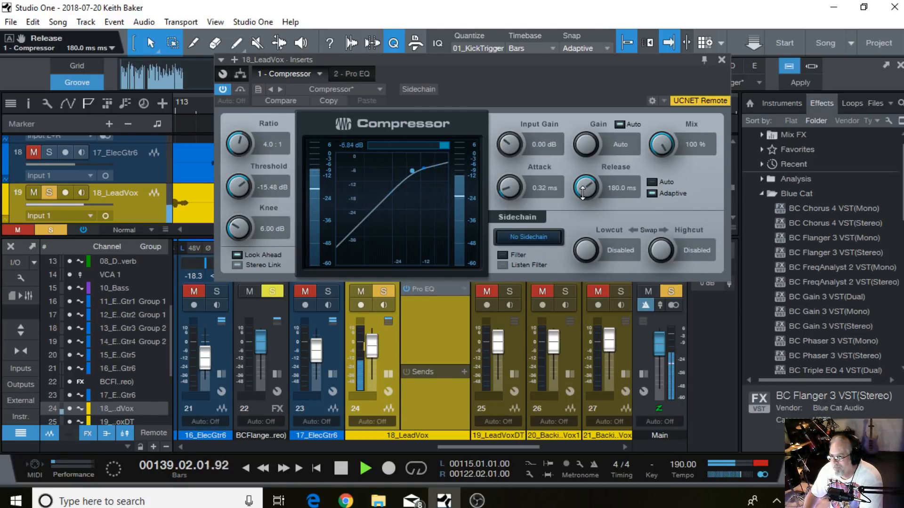
left_click_drag(583, 191, 583, 190)
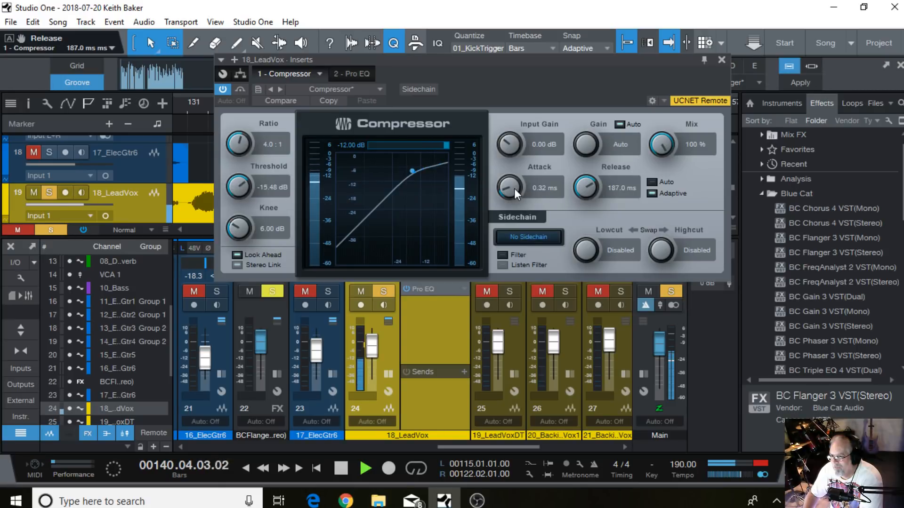
left_click_drag(234, 189, 231, 172)
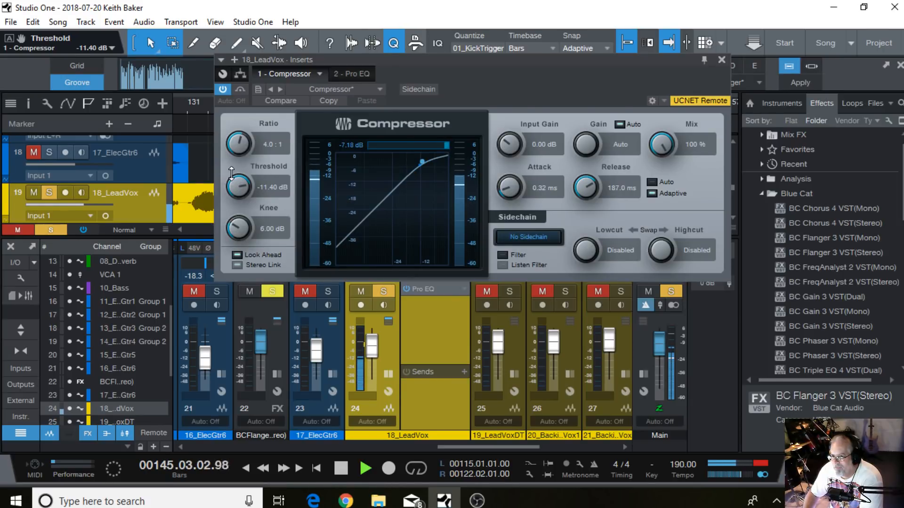
left_click(722, 59)
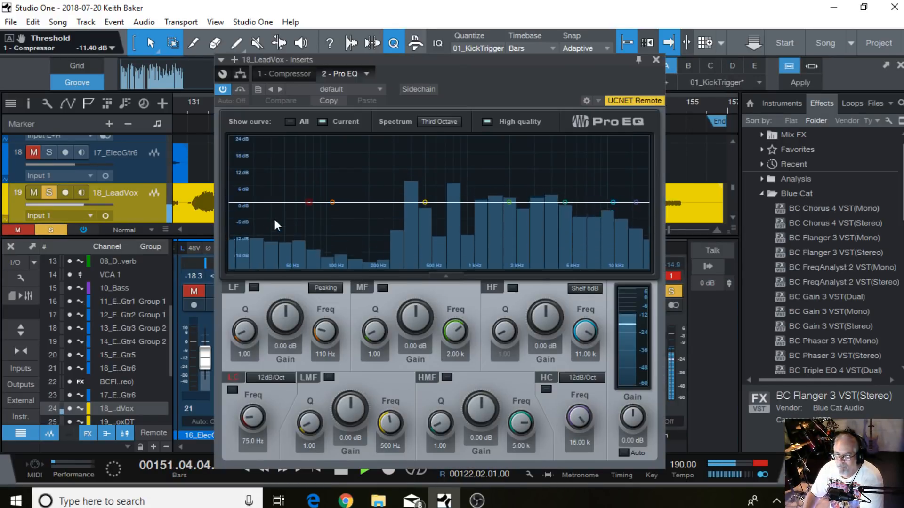
Enable the lead vocal Pro EQ's low cut at 91.3 Hz, close the plug-in and stop playback
mouse_move(310, 202)
left_mouse_down()
mouse_move(329, 209)
mouse_move(321, 207)
left_mouse_up()
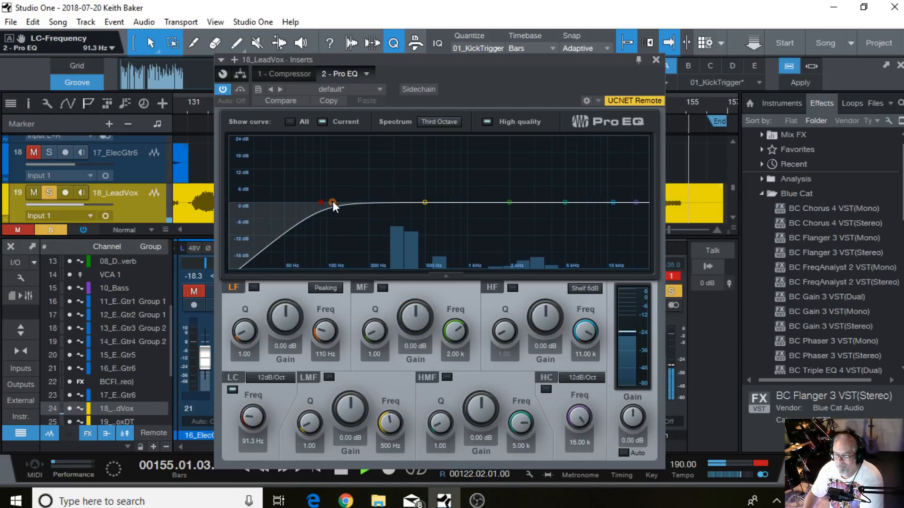
left_click(656, 60)
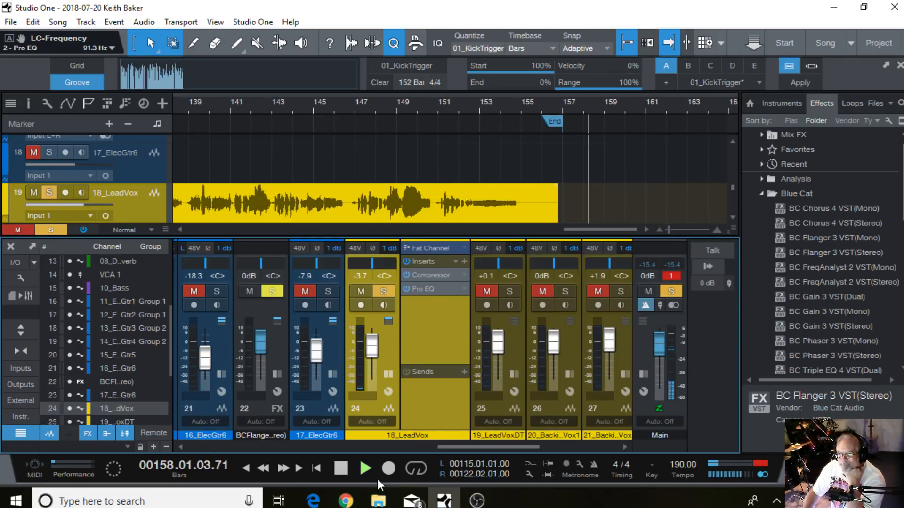
key("space")
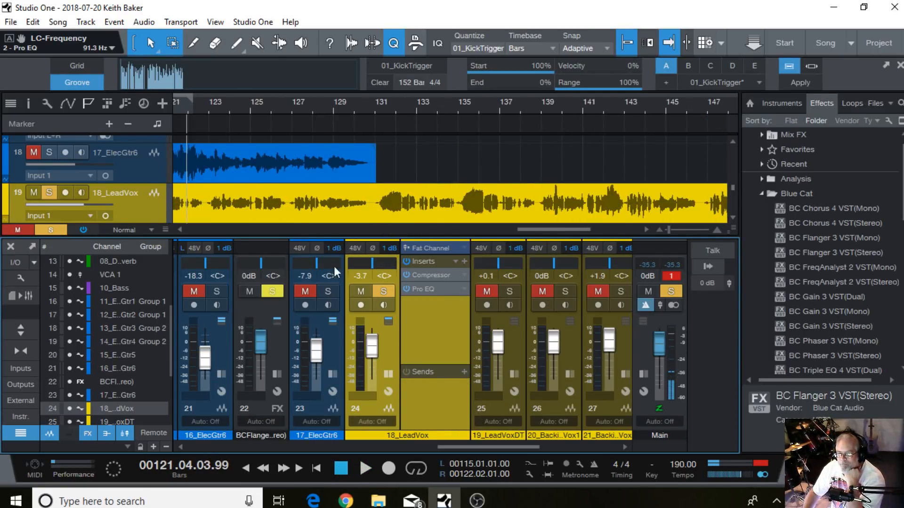
Extend the loop range to bars 115 to 155, turn looping on and play the vocal while checking its Pro EQ
left_click_drag(540, 229, 508, 231)
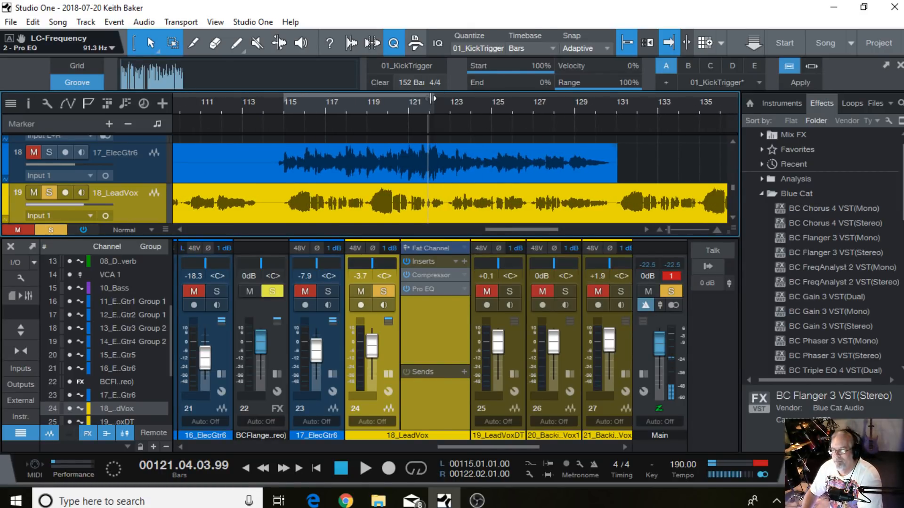
mouse_move(433, 99)
left_mouse_down()
mouse_move(811, 107)
mouse_move(612, 108)
left_mouse_up()
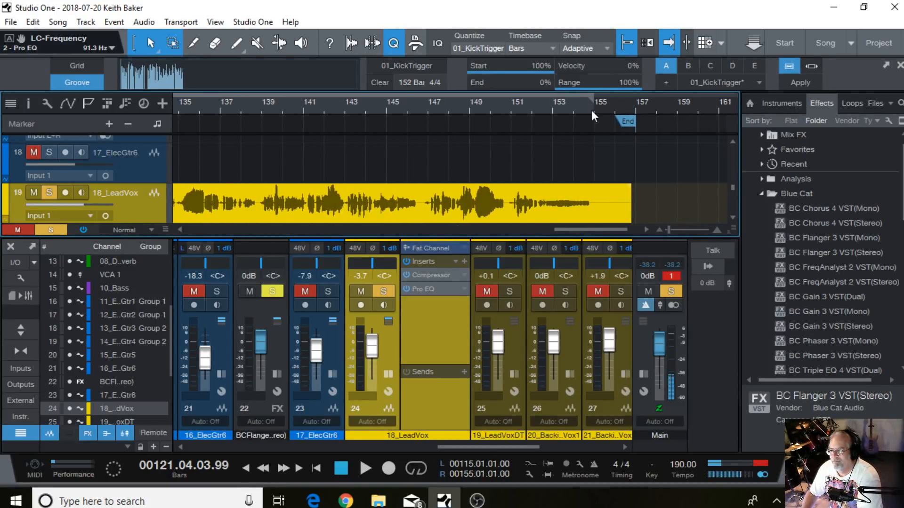
left_click(417, 470)
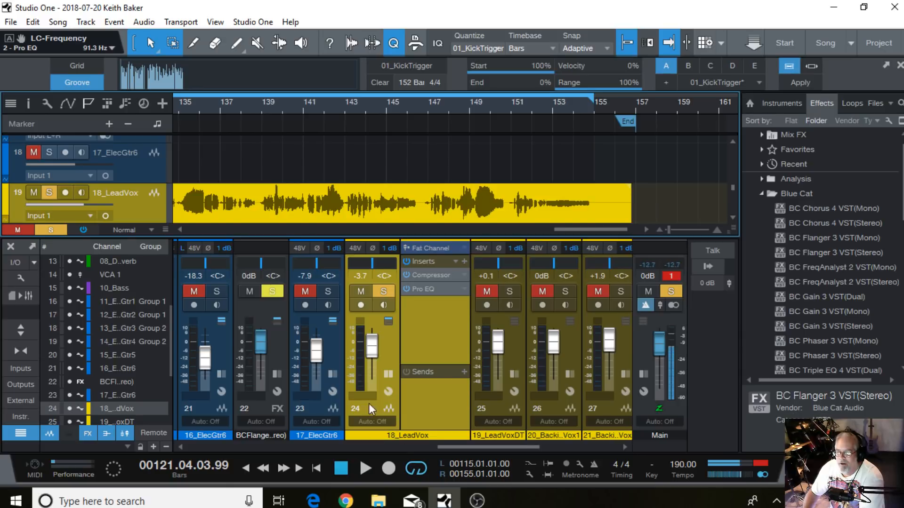
left_click(366, 468)
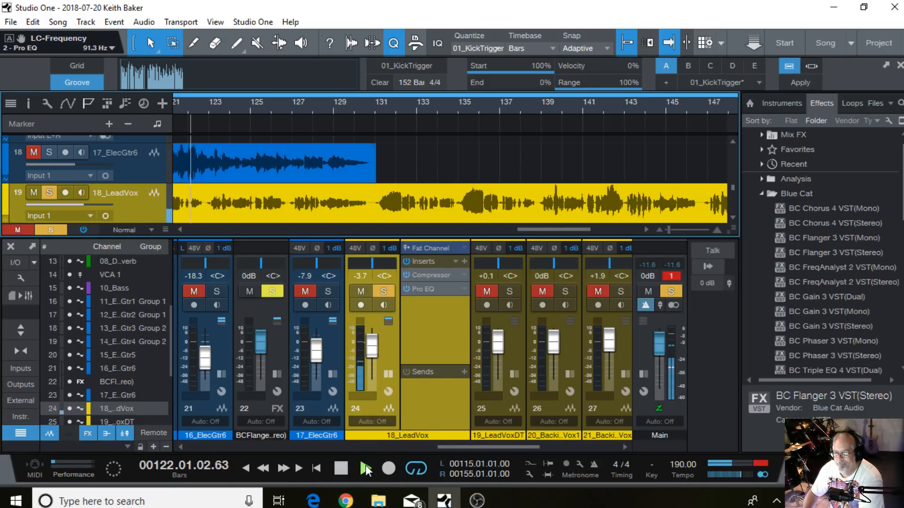
left_click(428, 291)
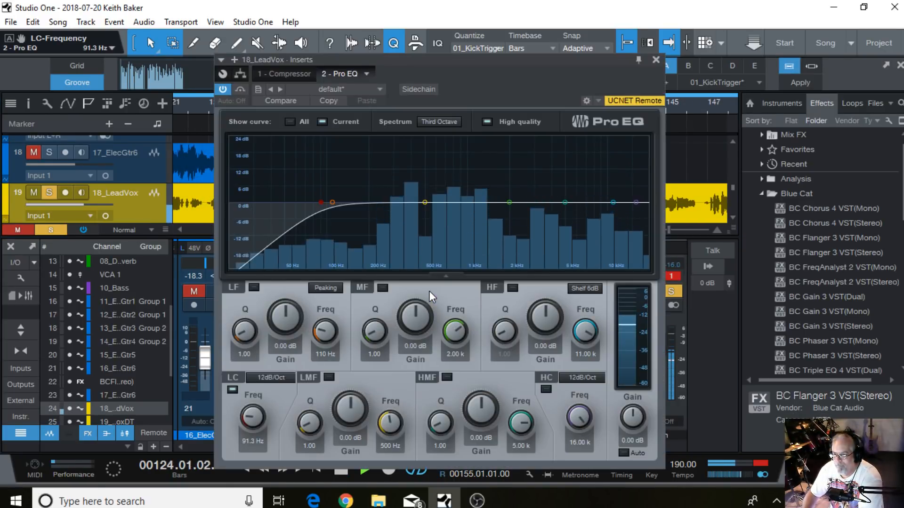
left_click(655, 59)
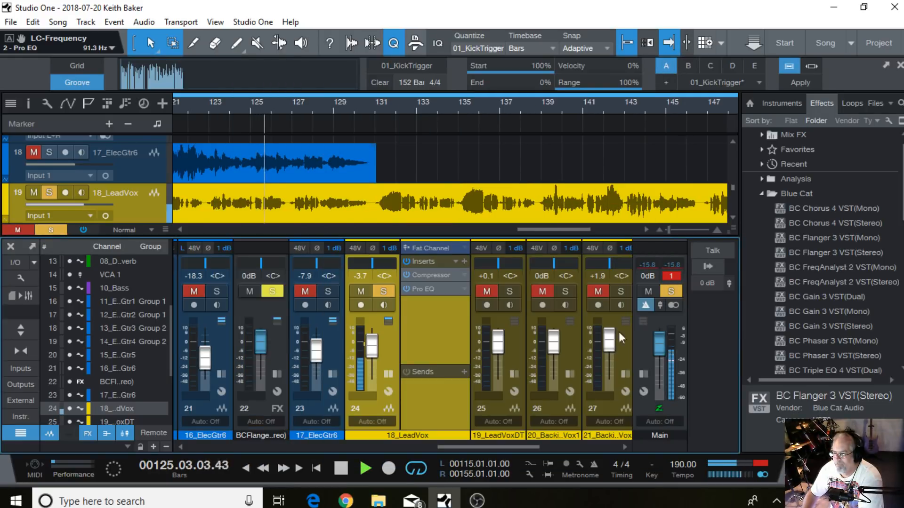
Stop playback and add Voxengo OldSkoolVerb from the effects browser as a send effect on 18_LeadVox
left_click(762, 193)
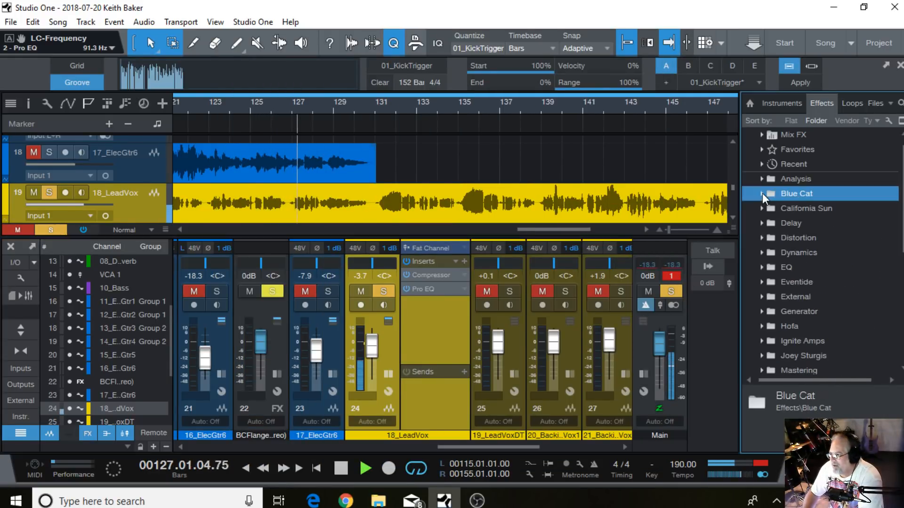
left_click(340, 471)
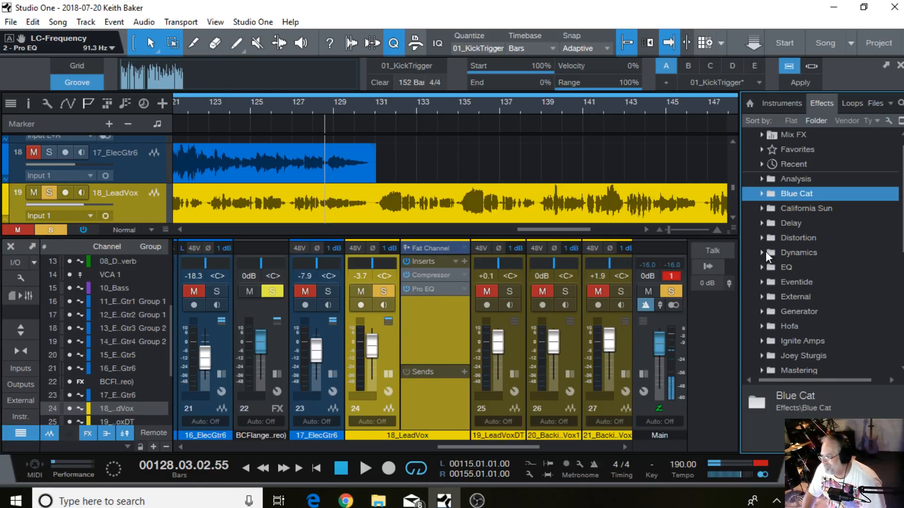
scroll(769, 250, "down", 3)
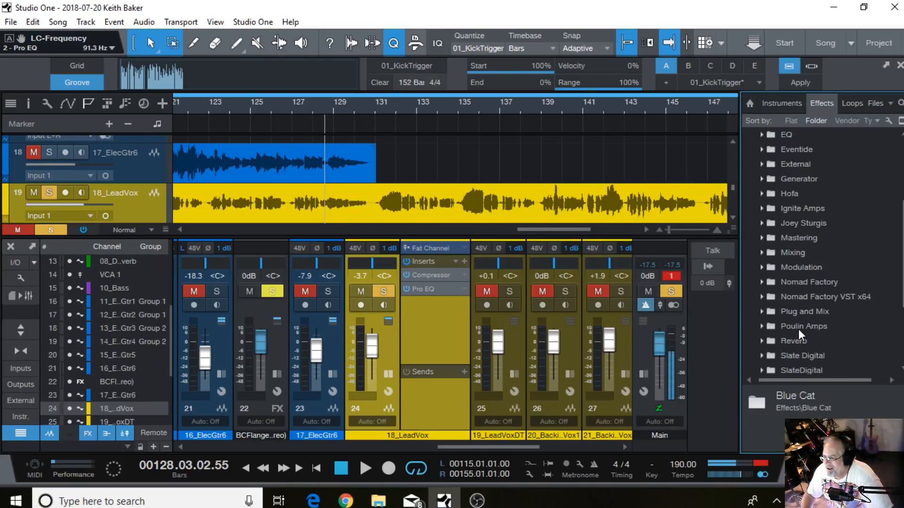
scroll(799, 330, "down", 2)
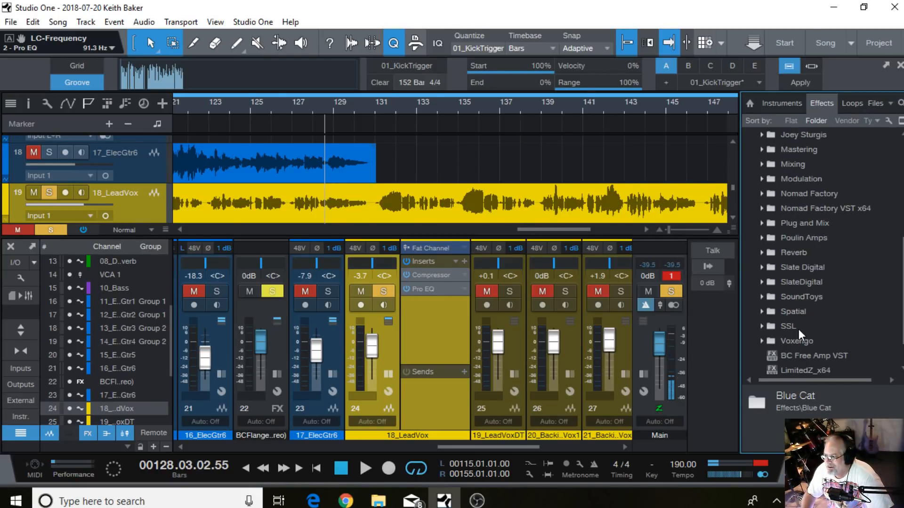
scroll(776, 344, "down", 1)
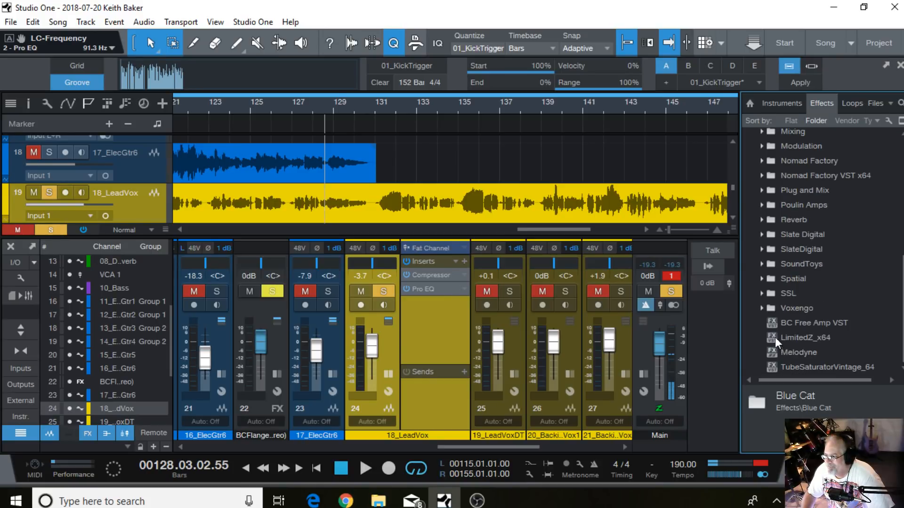
left_click(761, 310)
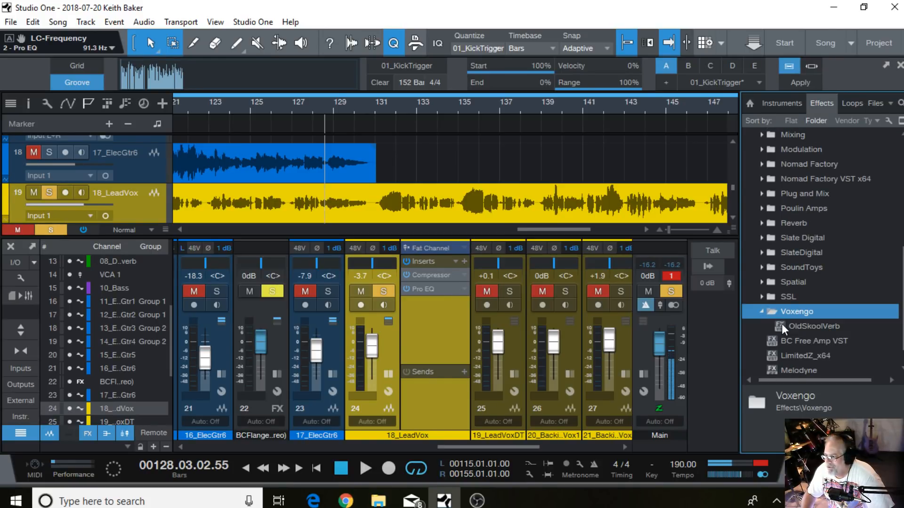
left_click_drag(781, 324, 437, 395)
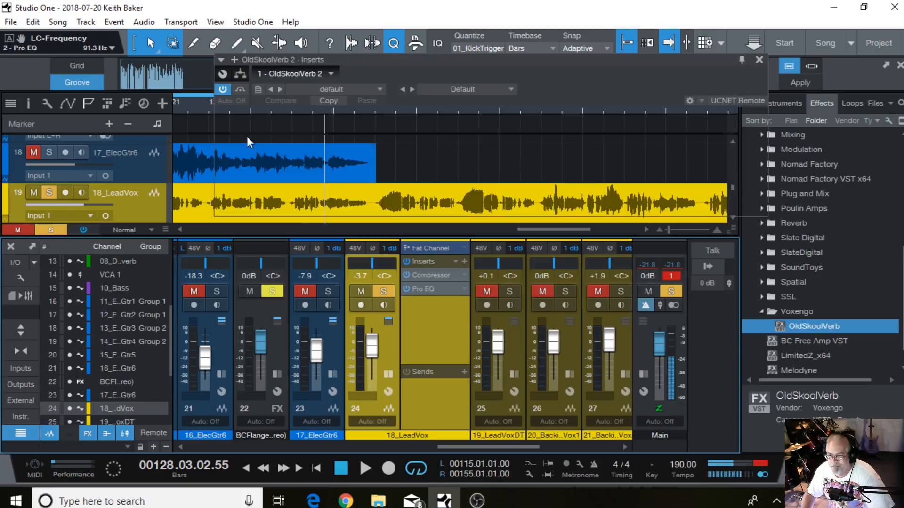
Start playback and set OldSkoolVerb 2's pre-delay to 150 ms, EQ Mid to -0.1 dB and reverb gain to -9.4 dB
left_click_drag(294, 181, 244, 174)
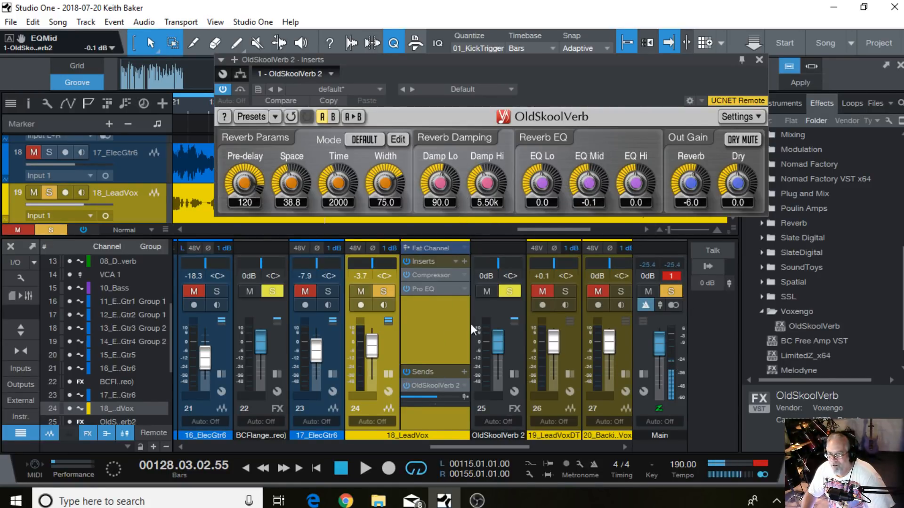
left_click_drag(601, 69, 527, 132)
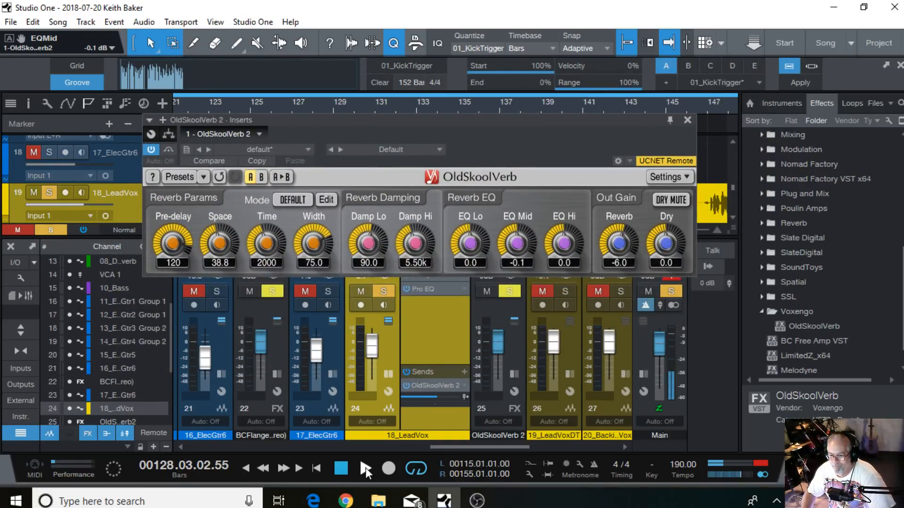
left_click(365, 468)
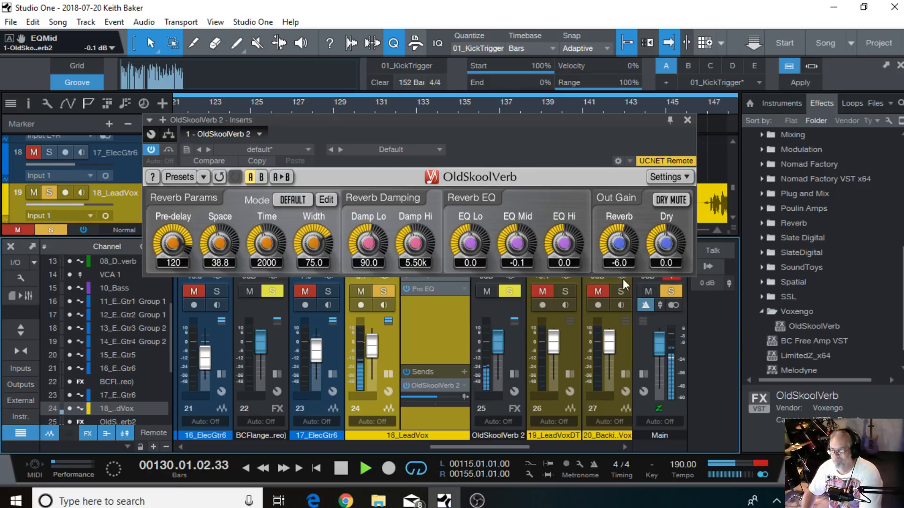
left_click_drag(619, 243, 619, 256)
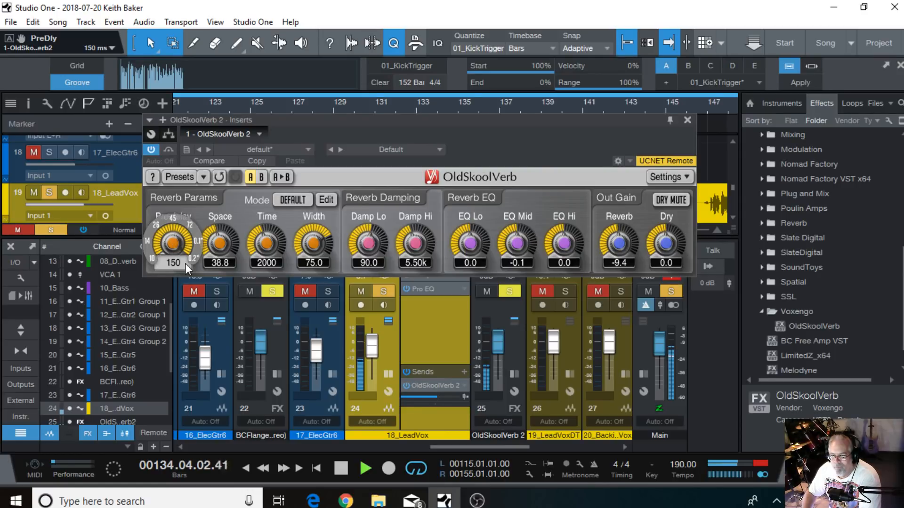
Set the vocal reverb's space to 46.5 ms and its time to 1982 ms, and close the plug-in
left_click_drag(219, 244, 219, 234)
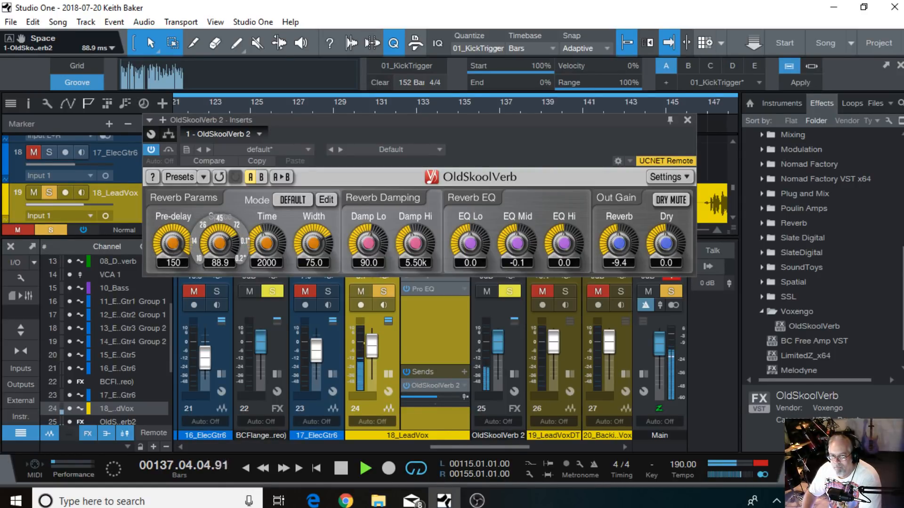
left_click_drag(220, 231, 220, 243)
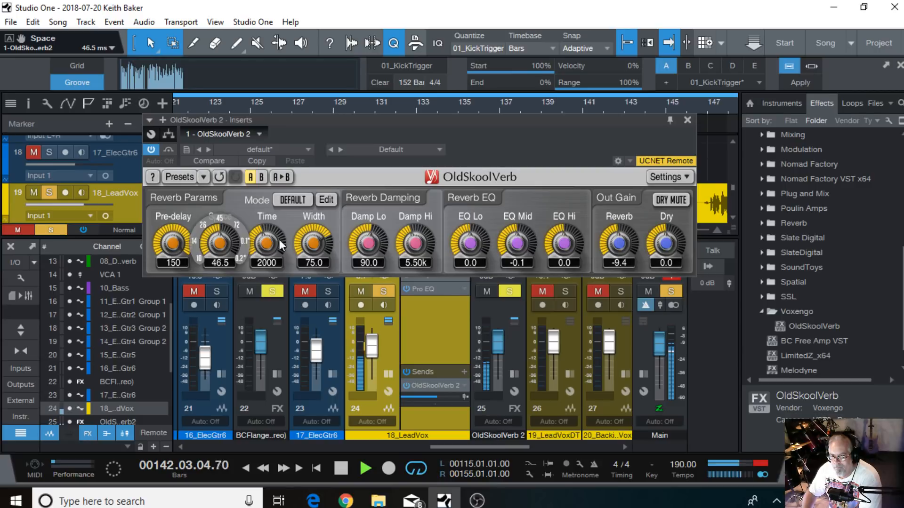
left_click_drag(281, 245, 281, 231)
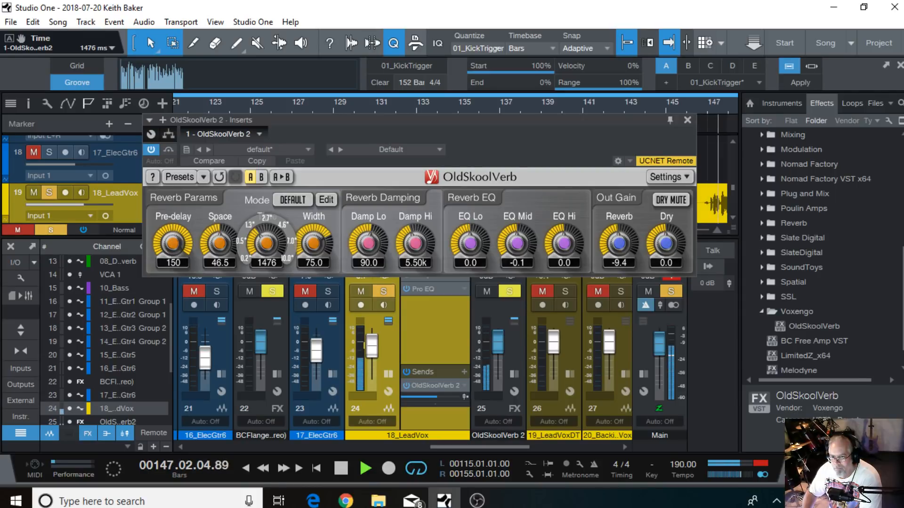
left_click_drag(281, 248, 282, 245)
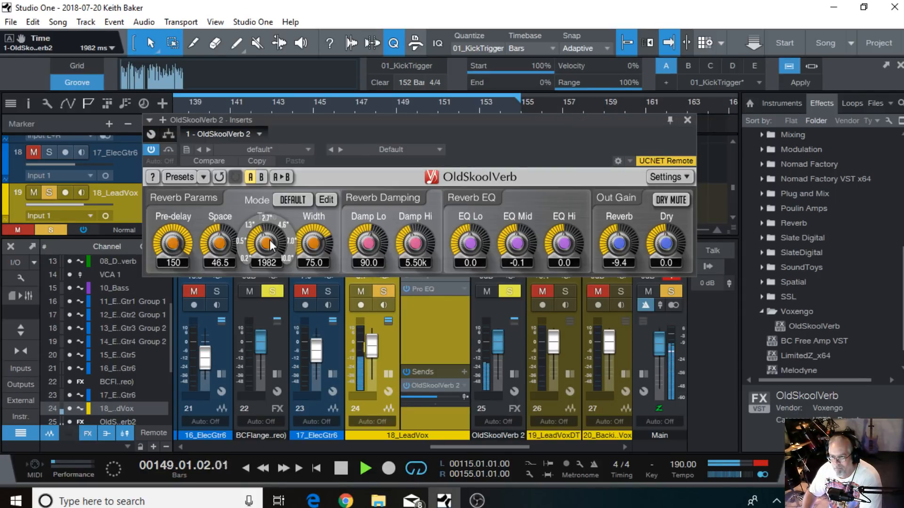
left_click(687, 120)
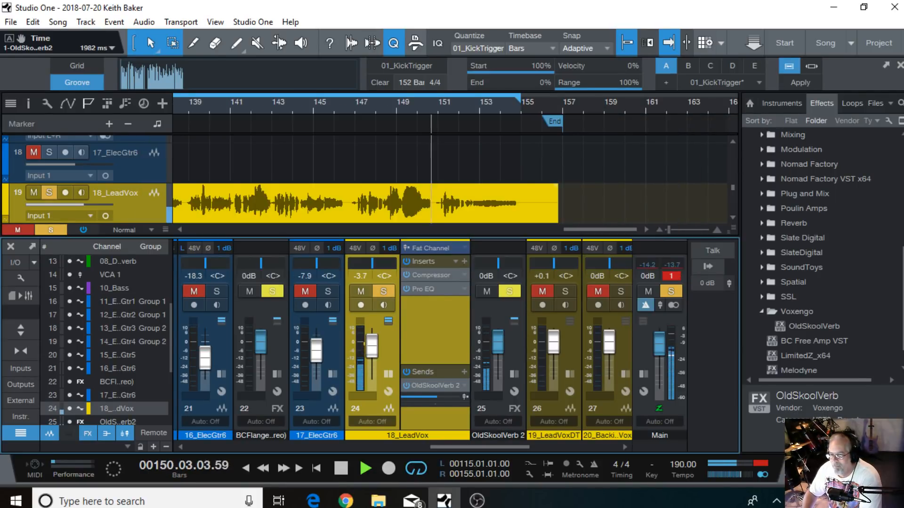
Clear the solos, unmute 18_LeadVox and set its volume to -2.9 dB against the full mix
left_click(383, 292)
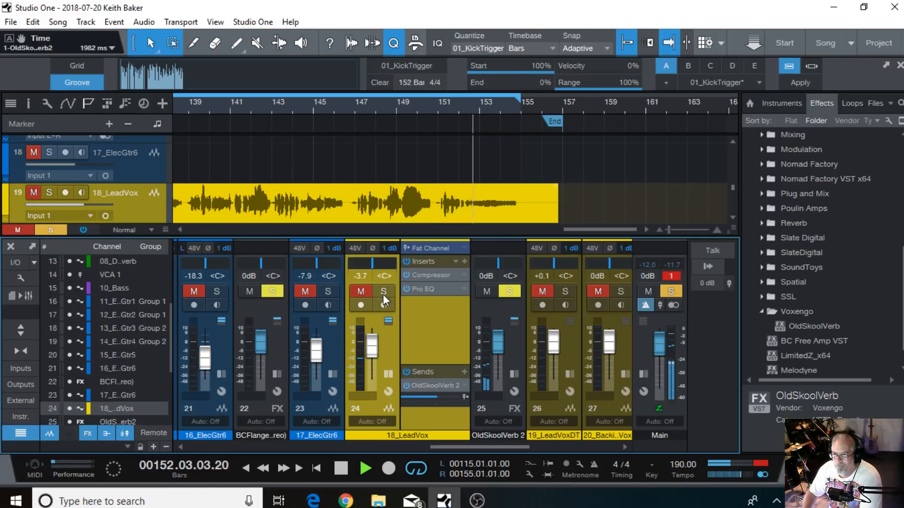
left_click(671, 292)
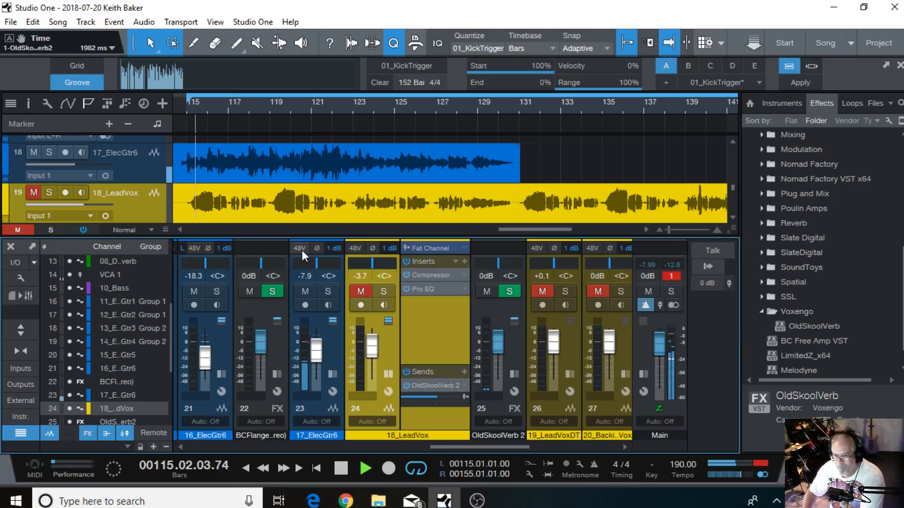
left_click(358, 291)
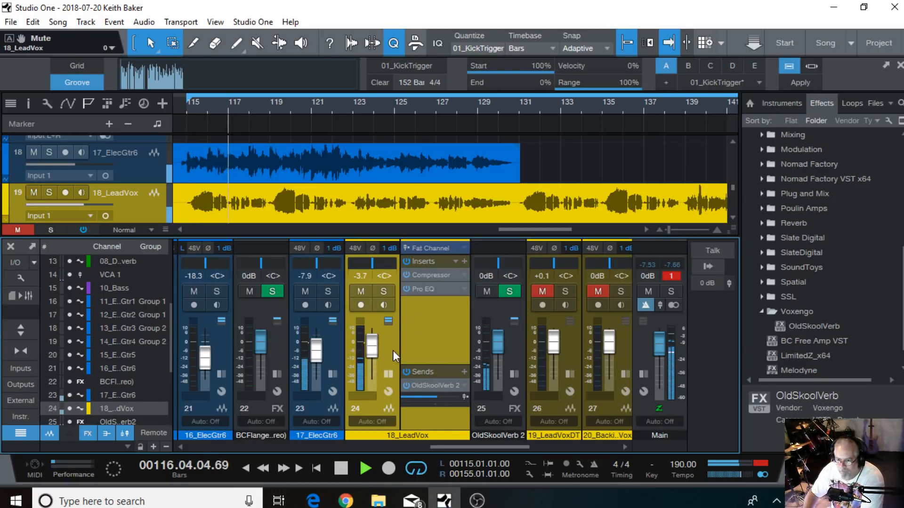
left_click_drag(369, 350, 370, 346)
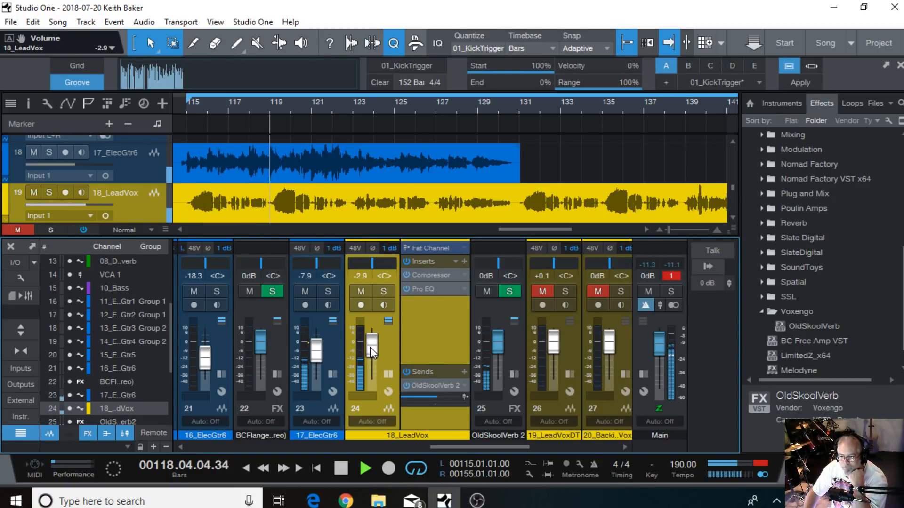
Play the song from the start with looping off and set the 18_LeadVox volume to -1.3 dB
left_click(245, 467)
left_click(419, 470)
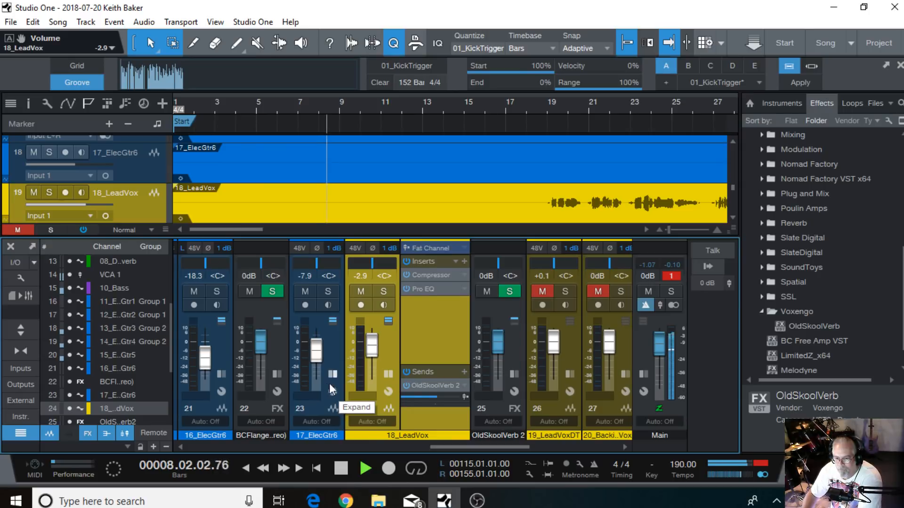
left_click_drag(445, 449, 403, 450)
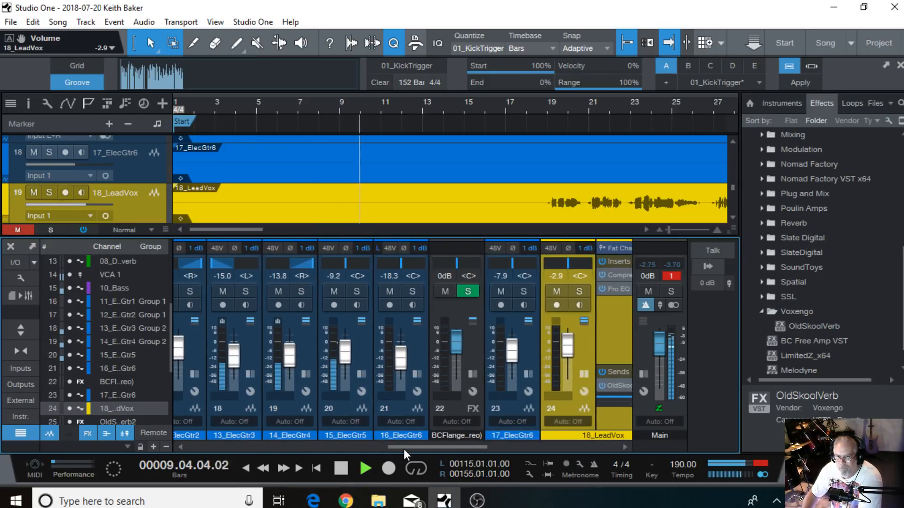
left_click(342, 409)
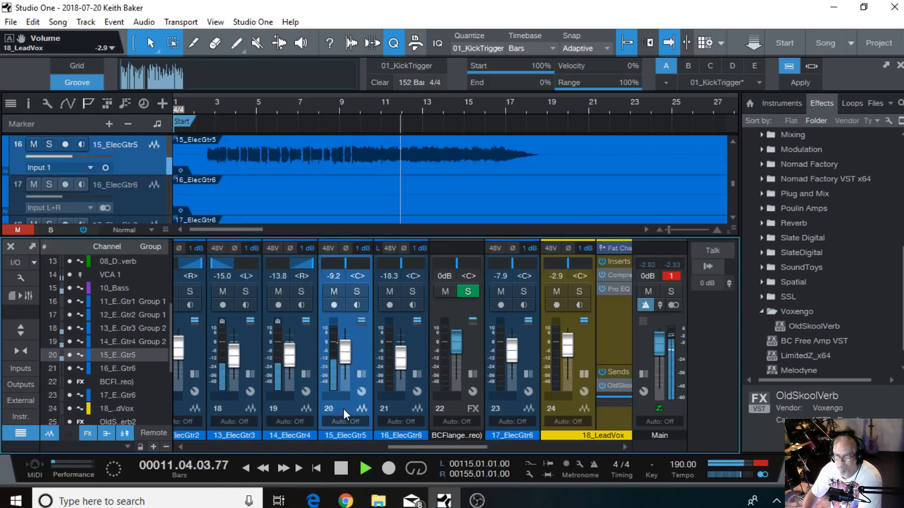
left_click(397, 412)
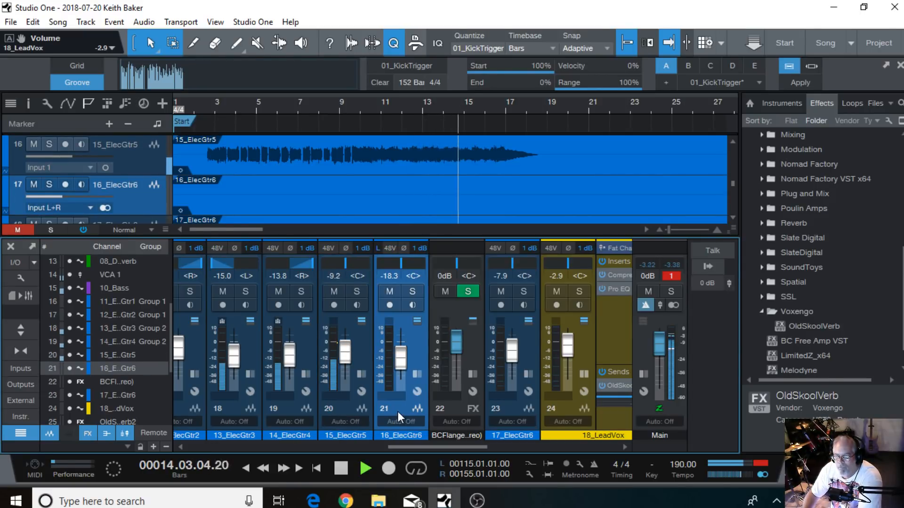
left_click_drag(413, 447, 472, 451)
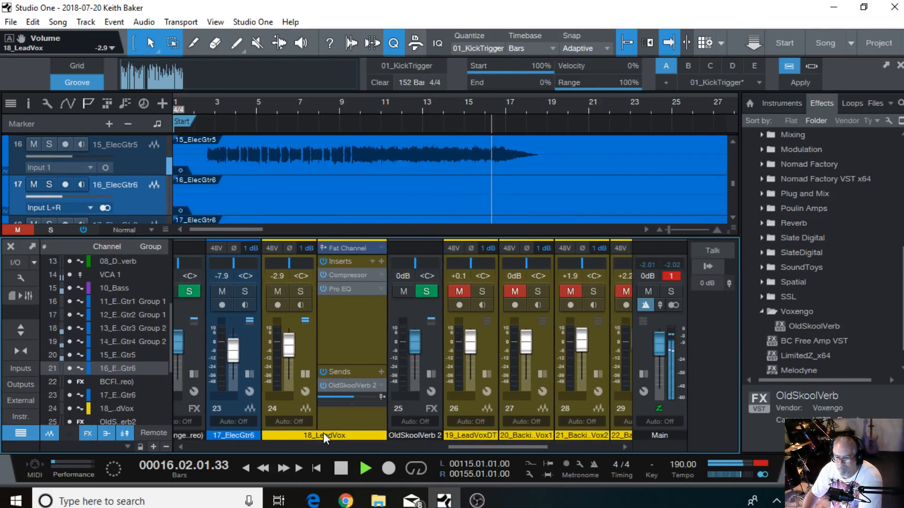
left_click(290, 410)
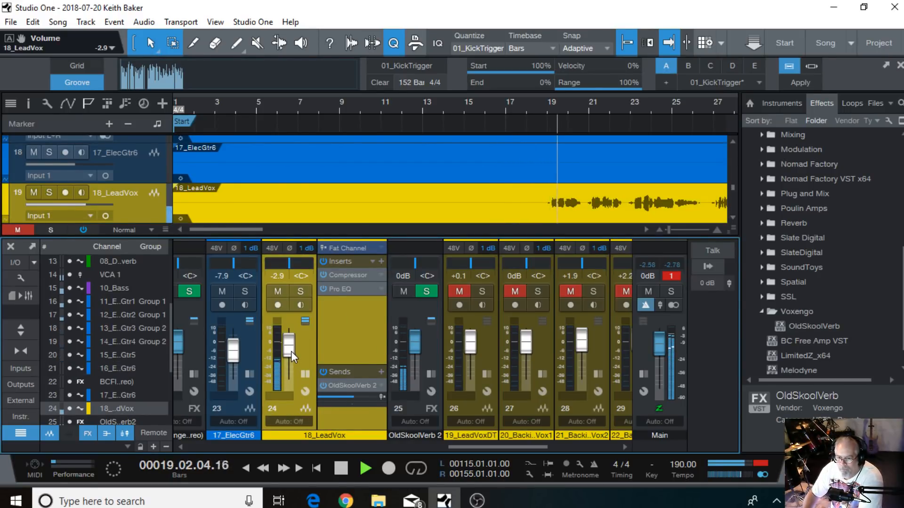
left_click_drag(291, 352, 286, 349)
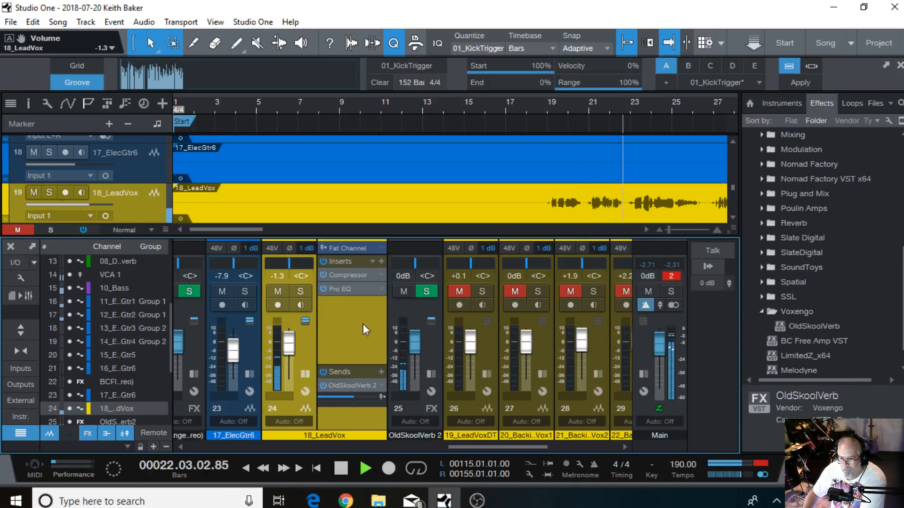
In the lead vocal's Pro EQ, cut 2.35 dB at 612 Hz and boost 2.12 dB at 2.27 kHz and 4.47 dB at 5.96 kHz
left_click(349, 290)
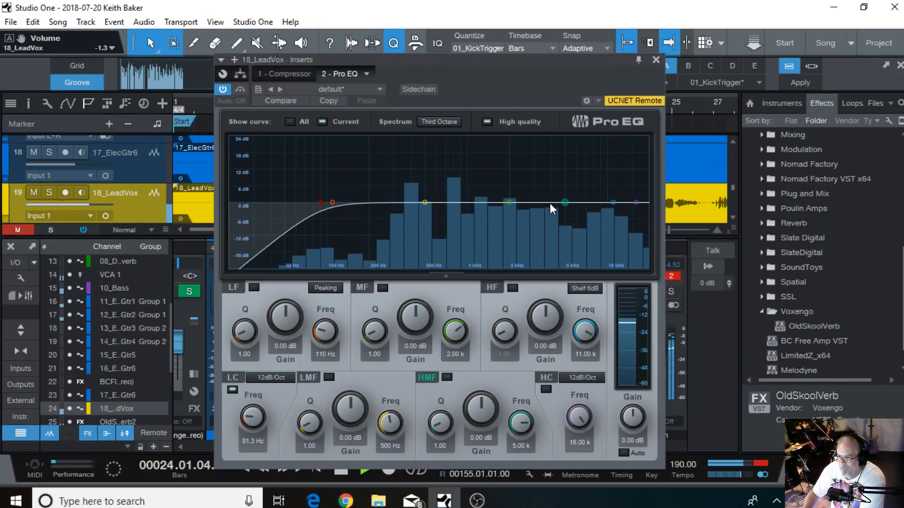
left_click_drag(424, 202, 437, 209)
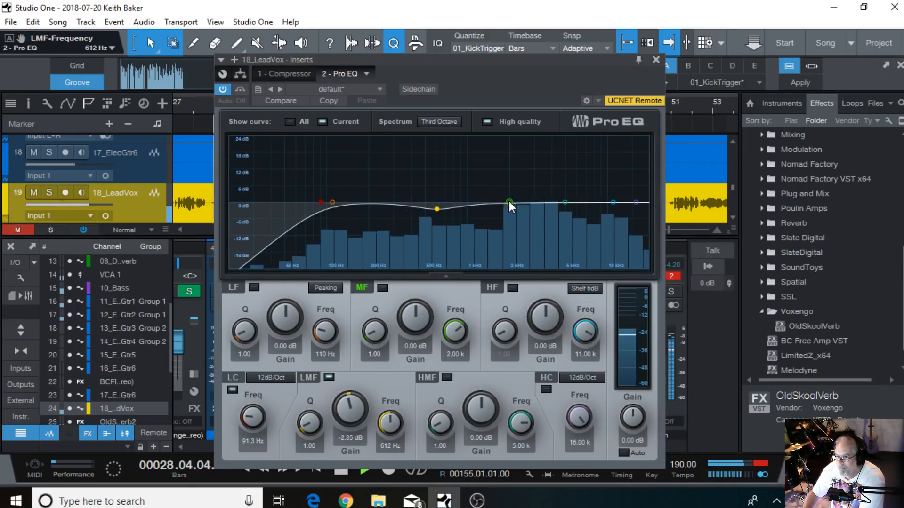
left_click_drag(510, 202, 575, 190)
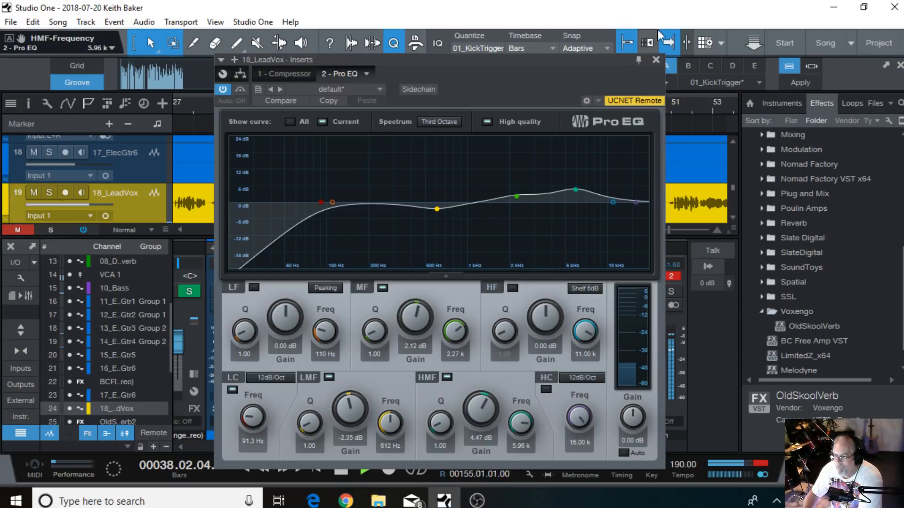
left_click(656, 60)
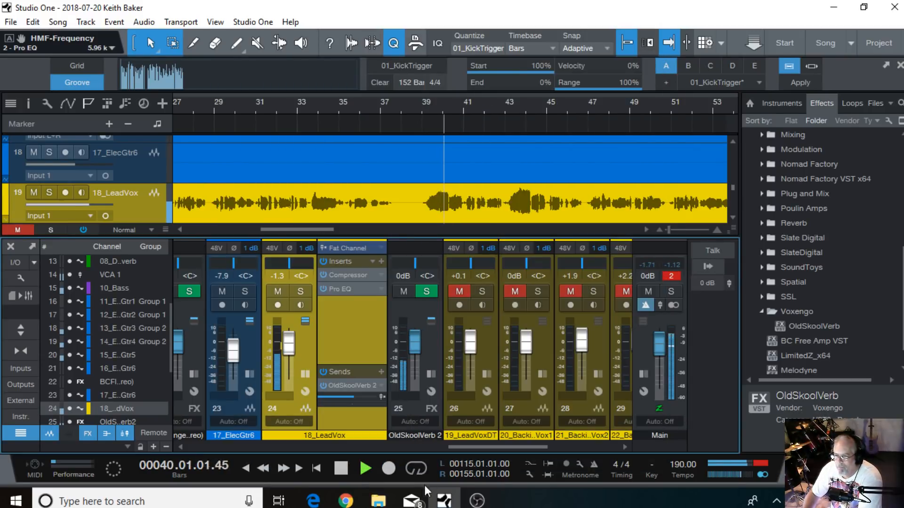
Set the 18_LeadVox volume to -0.4 dB and briefly solo the vocal to check it
left_click_drag(290, 346, 291, 345)
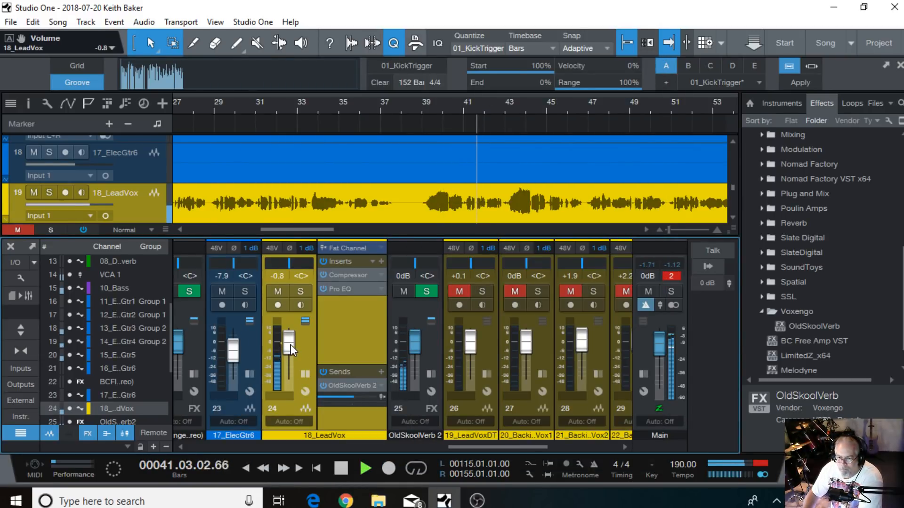
scroll(290, 344, "up", 2)
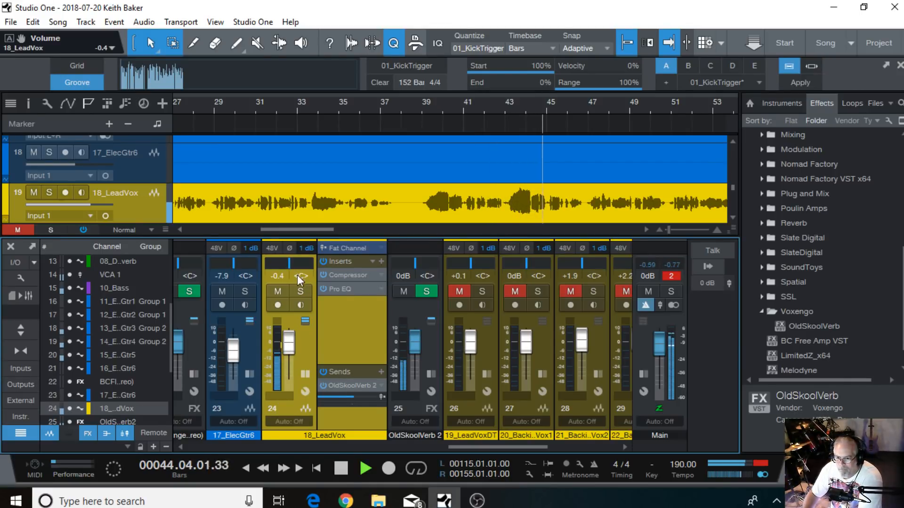
left_click(301, 291)
left_click(301, 290)
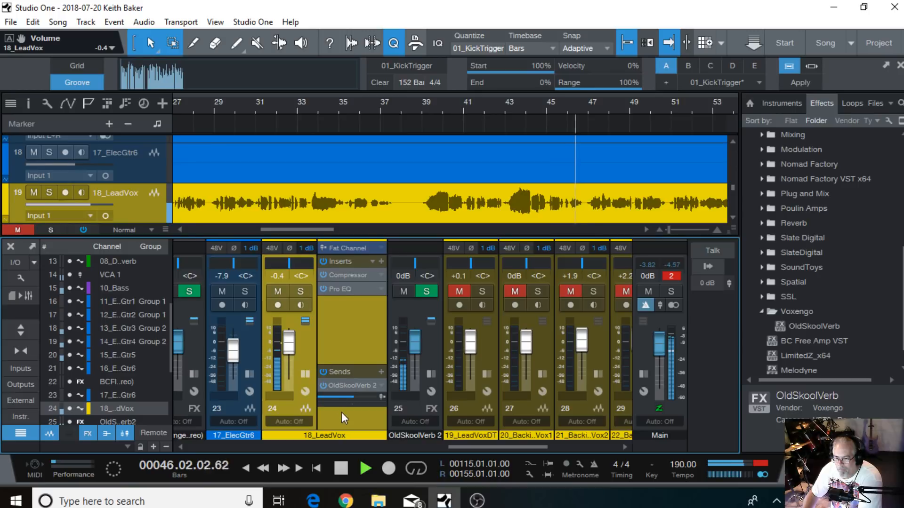
Reopen the lead vocal's OldSkoolVerb send effect, set its reverb gain to -5.1 dB and close it
left_click(352, 385)
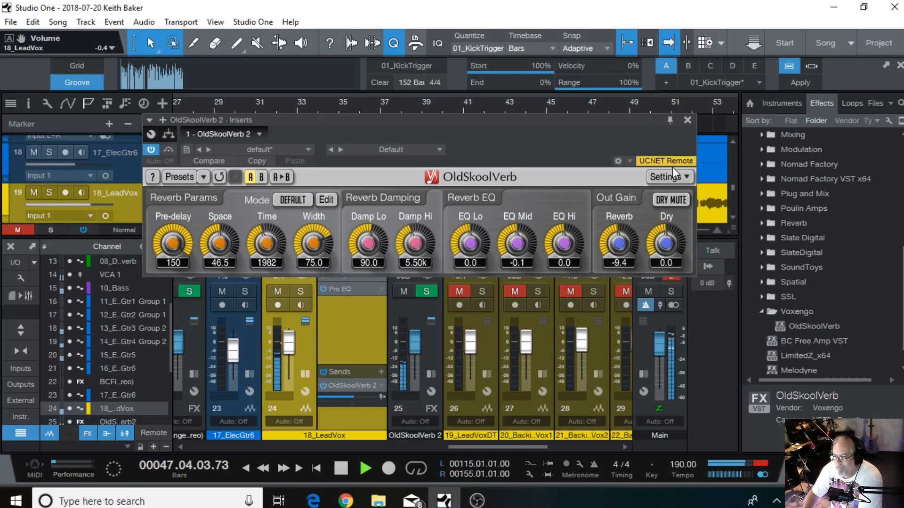
mouse_move(619, 244)
left_mouse_down()
mouse_move(619, 232)
mouse_move(619, 241)
left_mouse_up()
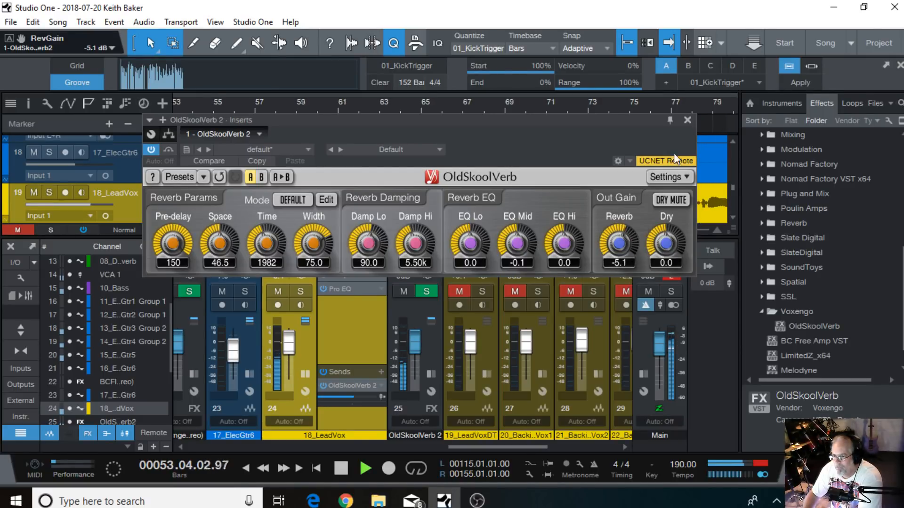
left_click(686, 120)
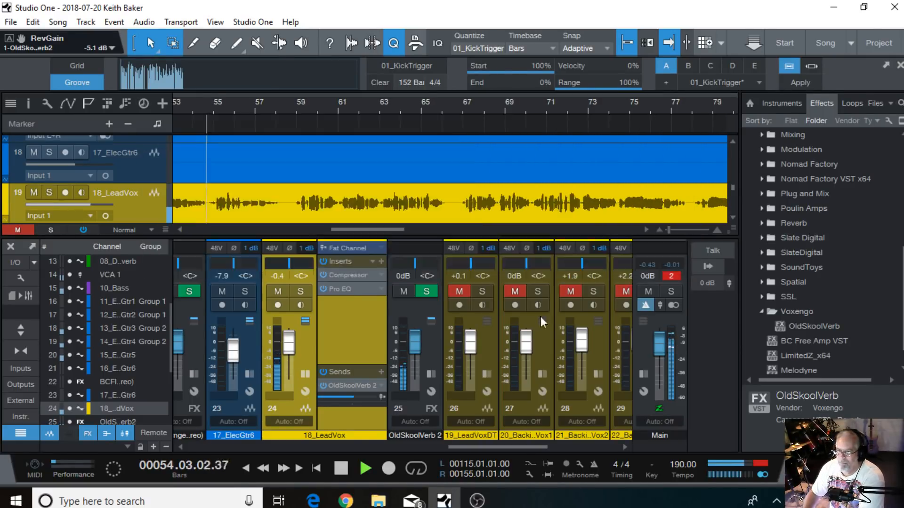
Collapse the 18_LeadVox channel, stop playback and move the OldSkoolVerb 2 channel between 17_ElecGtr6 and 18_LeadVox
left_click(305, 373)
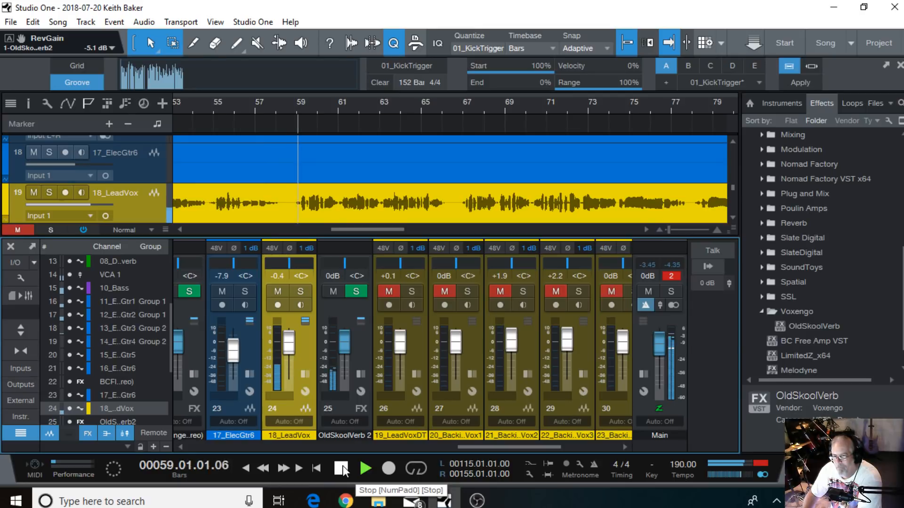
left_click(342, 469)
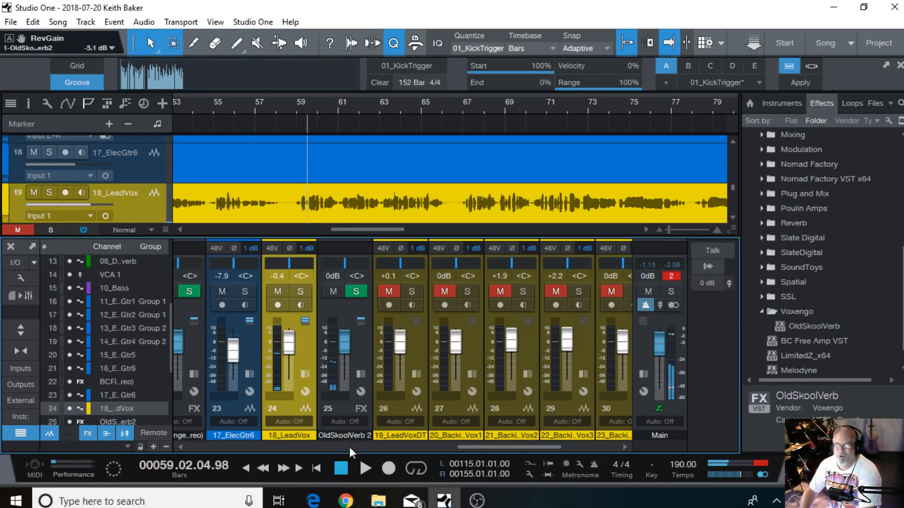
left_click_drag(346, 406, 255, 400)
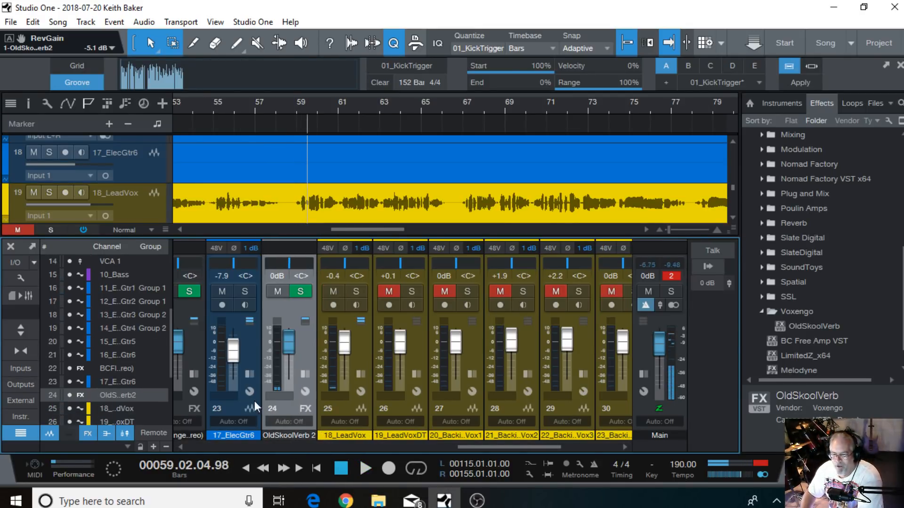
Unmute the 19_LeadVoxDT channel, play it from just before bar 39 and lower its volume to -22.4 dB
left_click(396, 405)
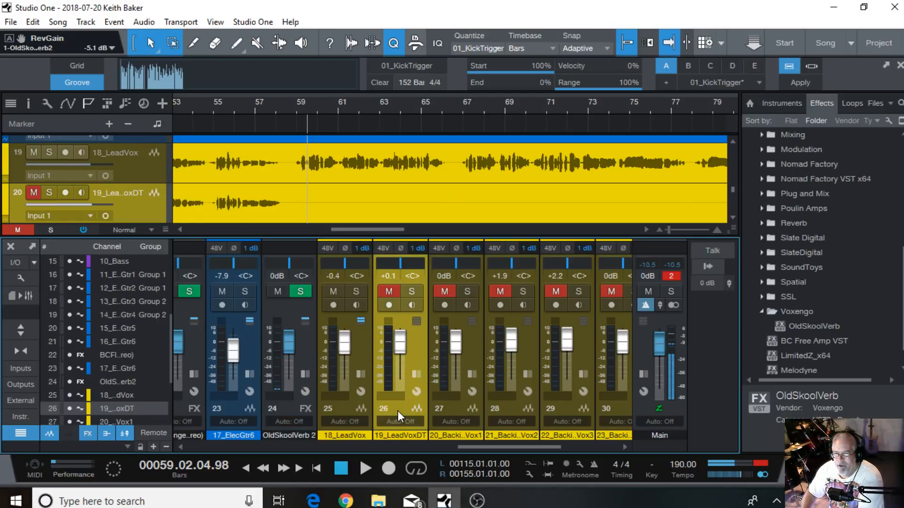
left_click_drag(380, 228, 327, 217)
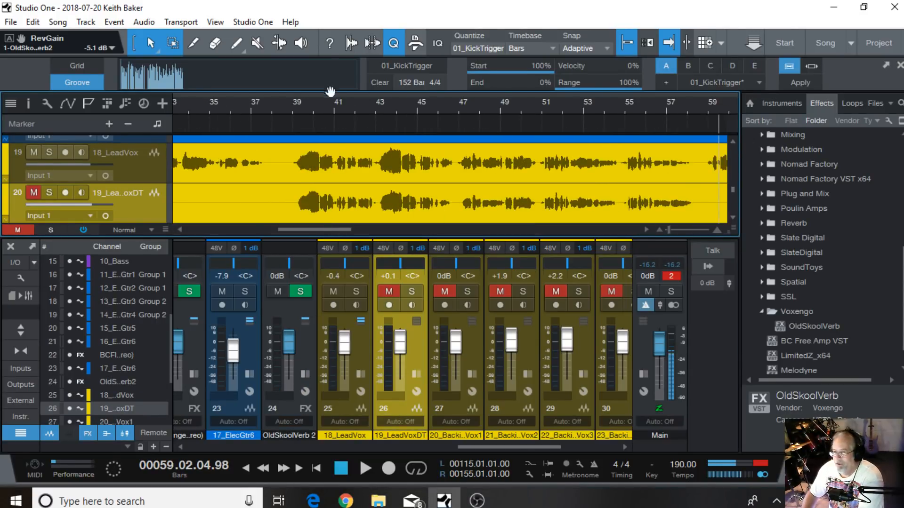
left_click(290, 109)
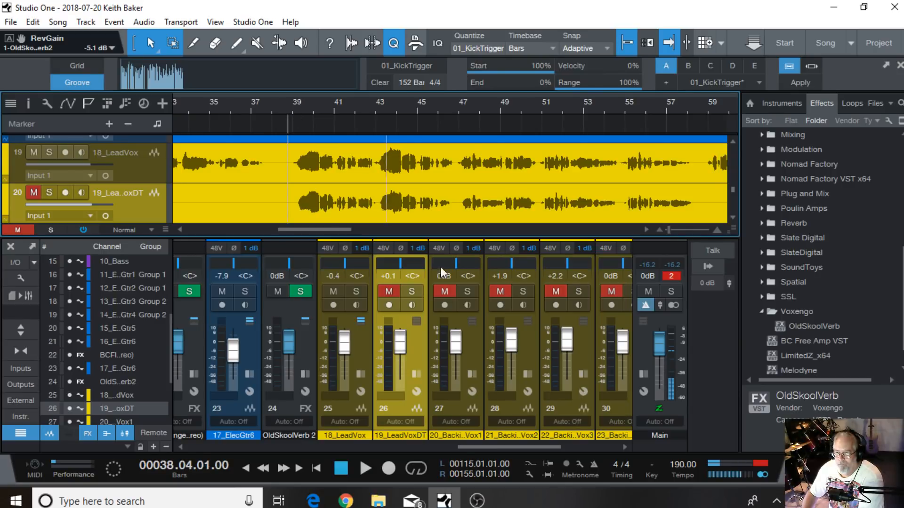
left_click(387, 289)
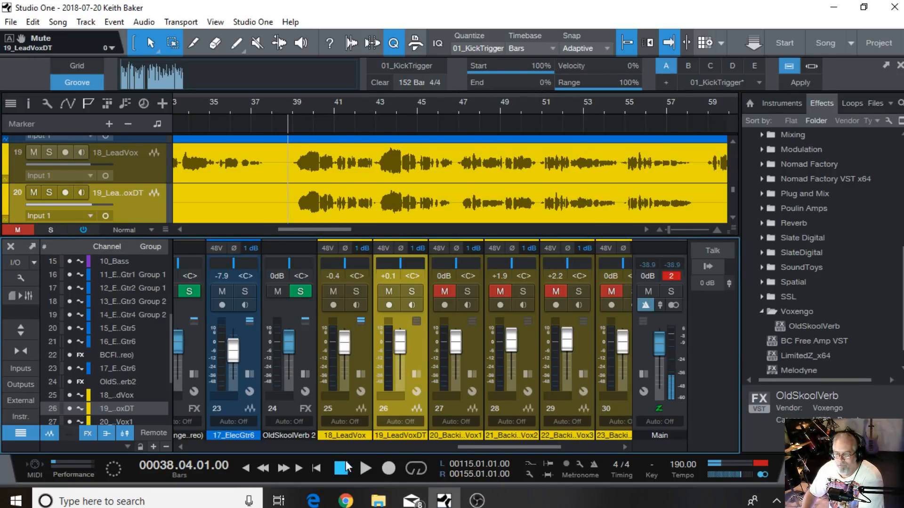
left_click(367, 466)
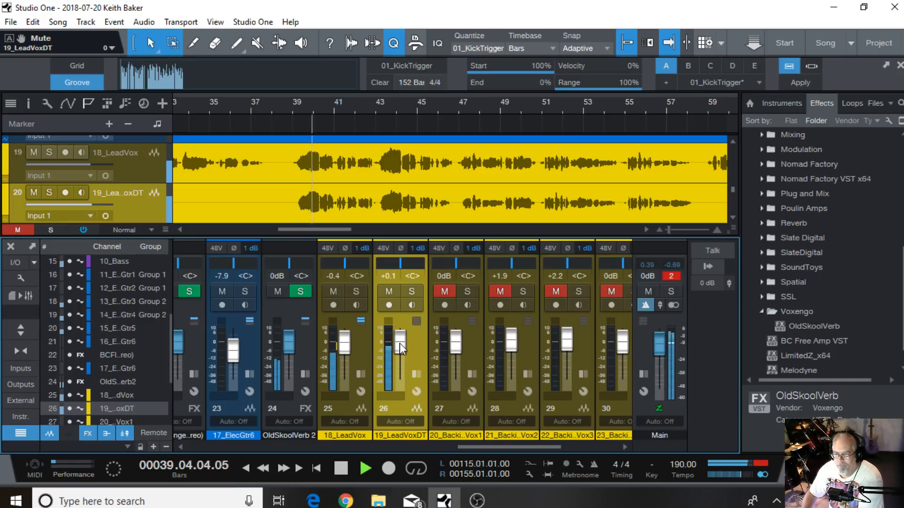
left_click_drag(399, 343, 400, 360)
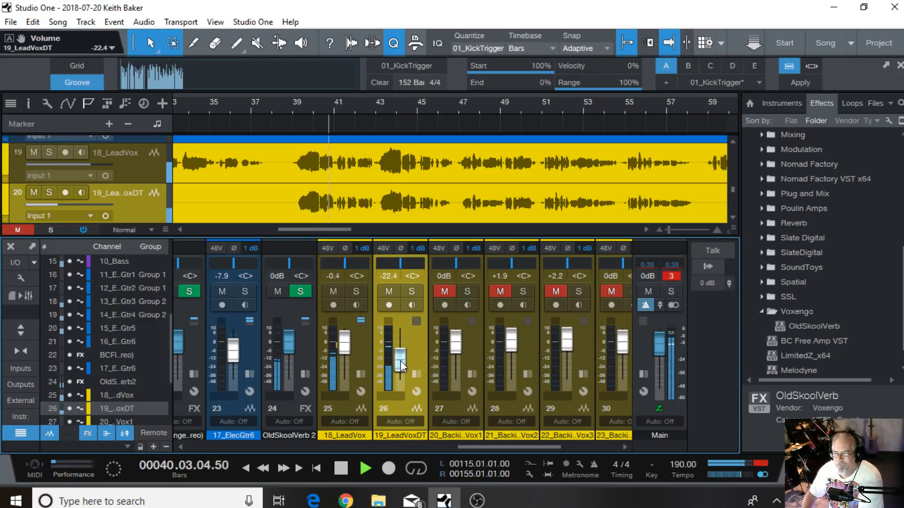
Stop playback and copy the Compressor, Pro EQ and OldSkoolVerb 2 send from 18_LeadVox to 19_LeadVoxDT
left_click(361, 374)
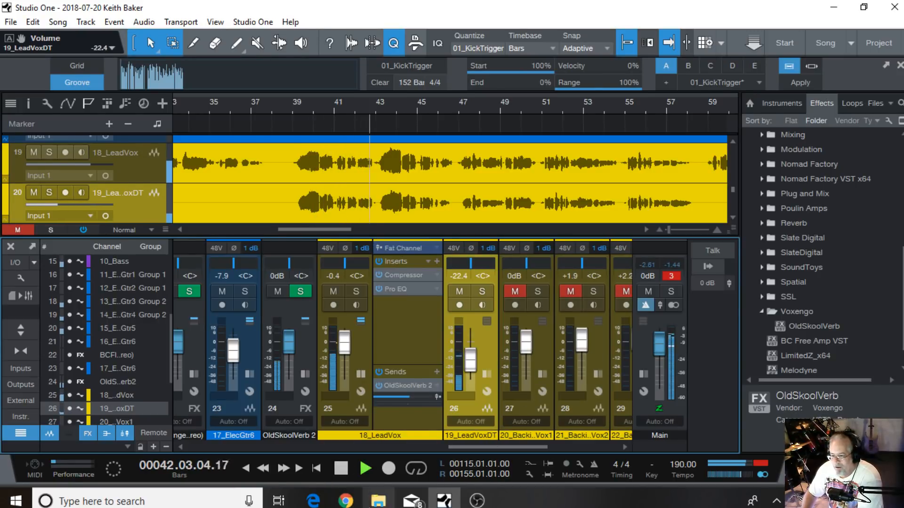
left_click(341, 468)
left_click(487, 374)
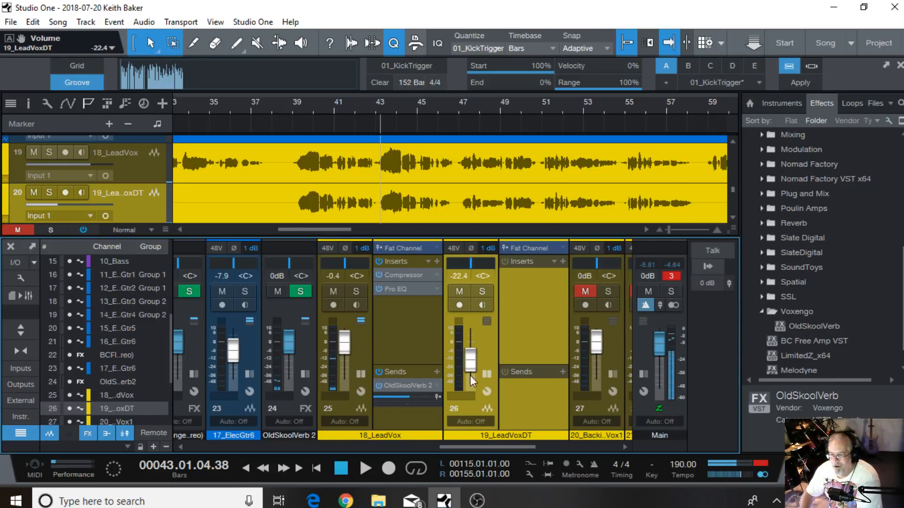
left_click_drag(402, 276, 535, 276)
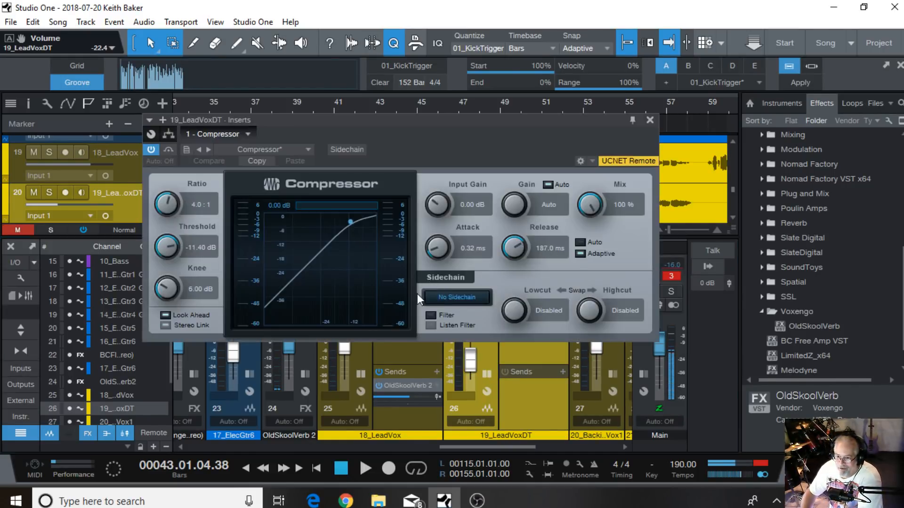
left_click(649, 121)
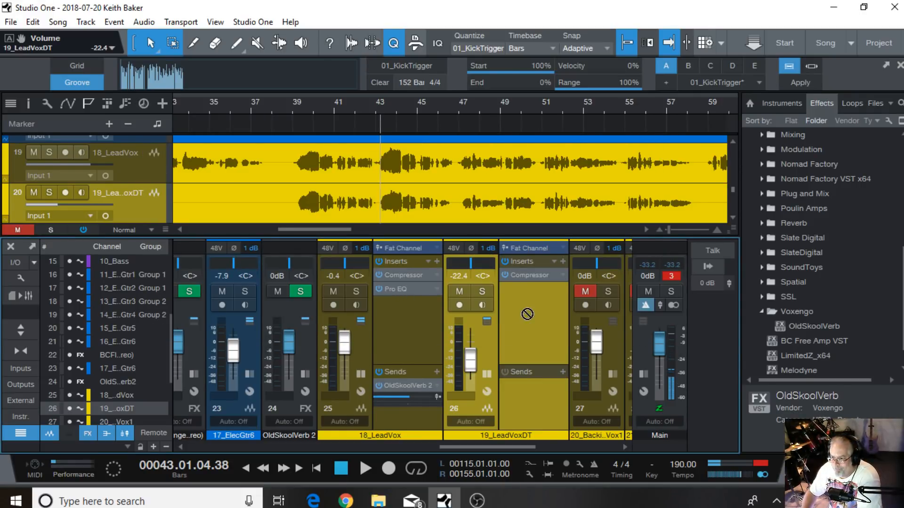
left_click_drag(527, 314, 532, 287)
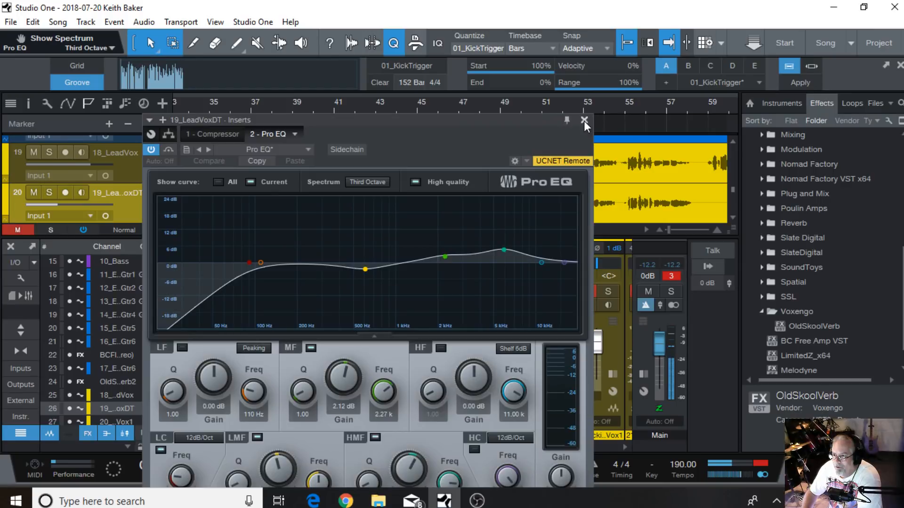
left_click(584, 121)
left_click_drag(400, 386, 539, 400)
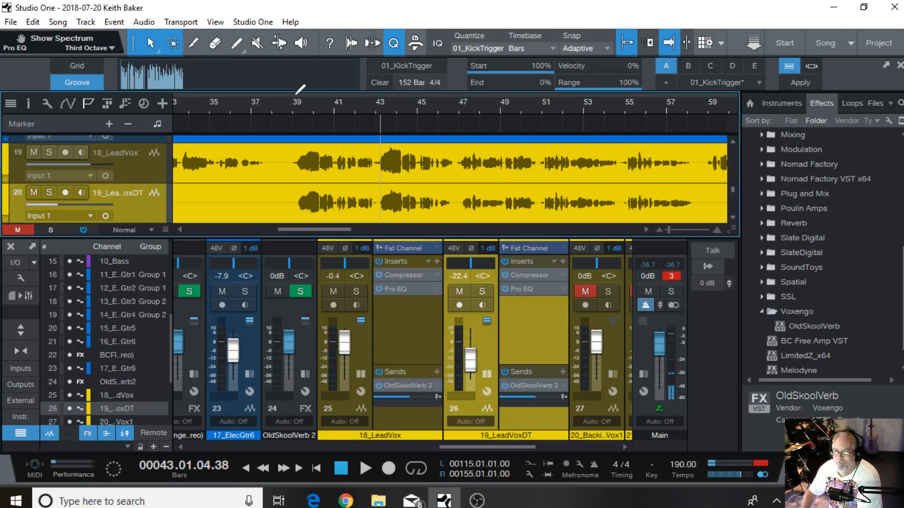
Set a loop range from bar 39 to 58.03 around the doubled vocal and start looped playback
left_click_drag(296, 93, 697, 97)
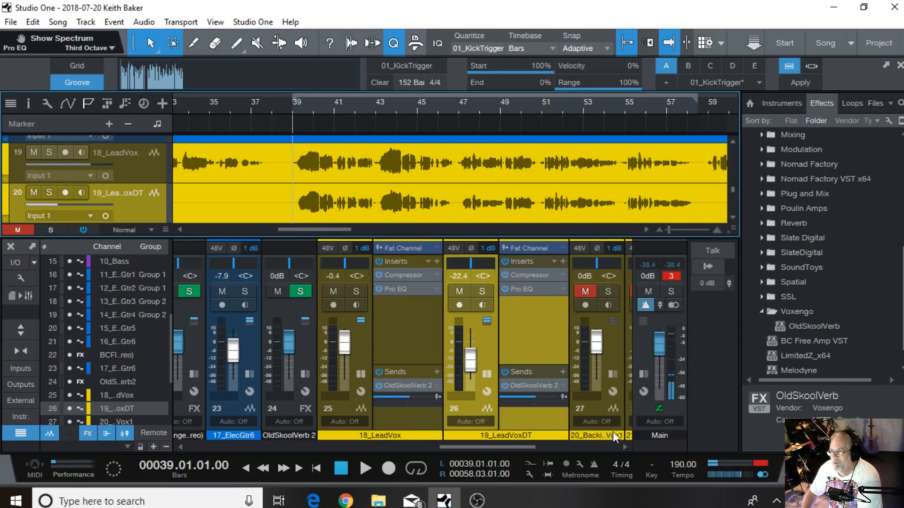
left_click(416, 468)
left_click(366, 467)
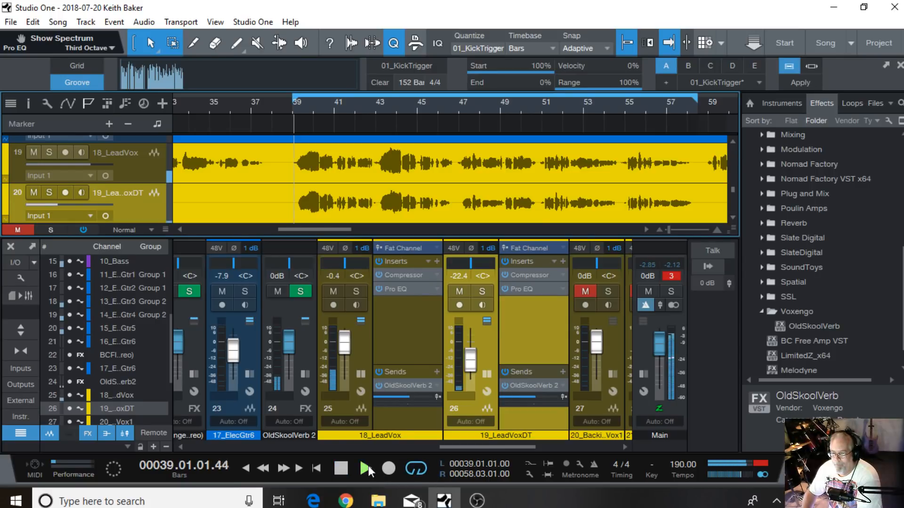
Pan 19_LeadVoxDT to R37, set its volume to -9.2 dB and stop playback
left_click_drag(471, 360, 471, 352)
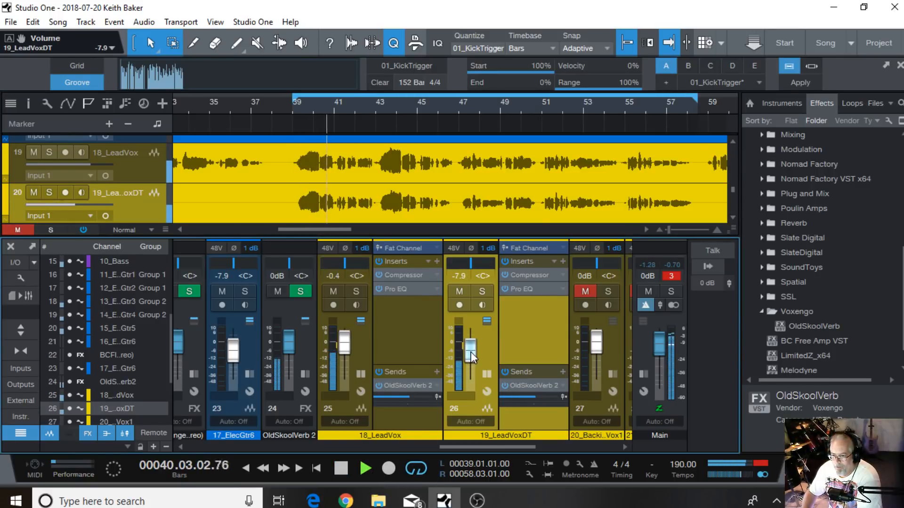
left_click_drag(471, 261, 473, 261)
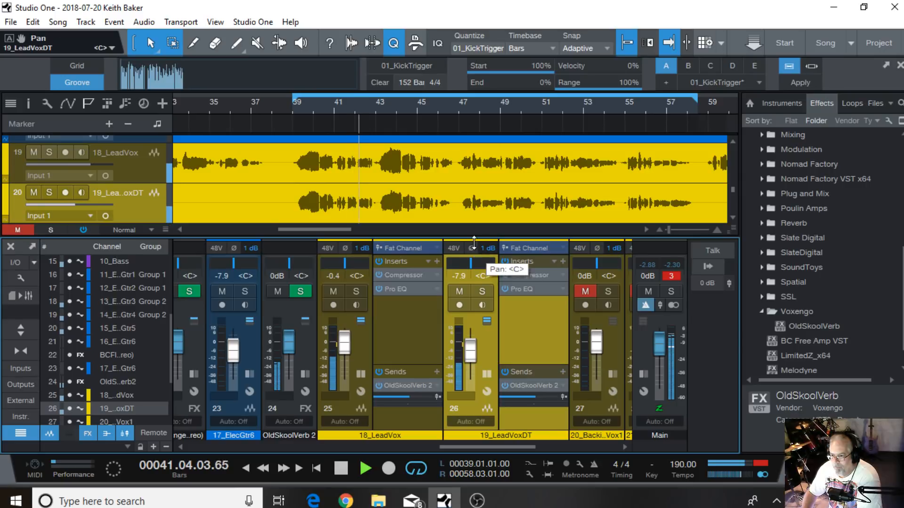
left_click_drag(476, 229, 480, 206)
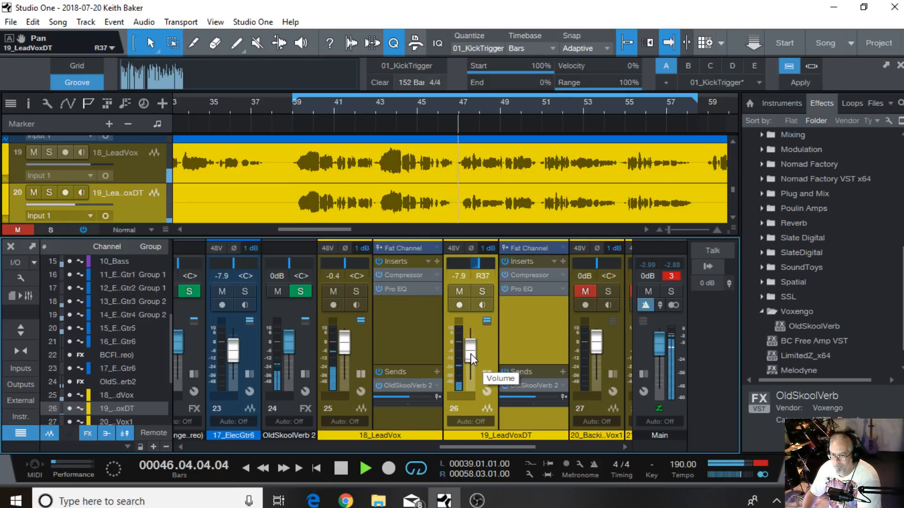
left_click_drag(471, 355, 471, 357)
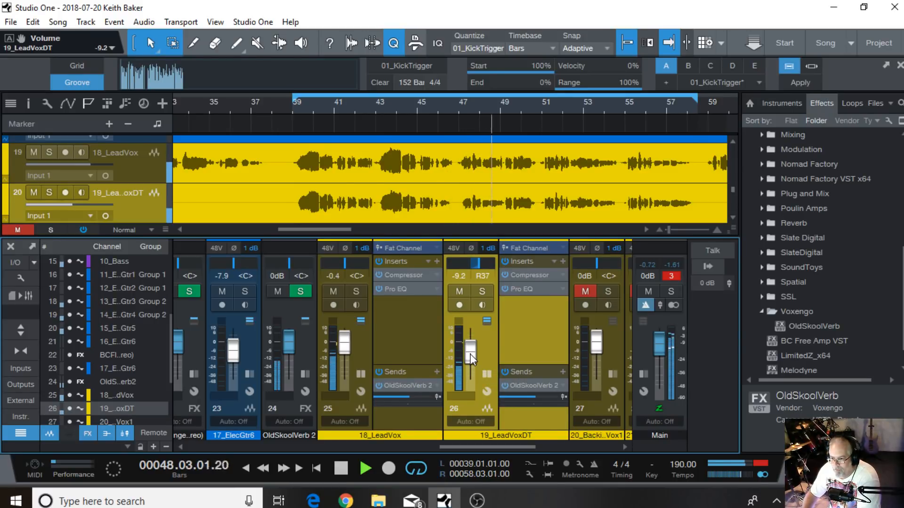
left_click(341, 469)
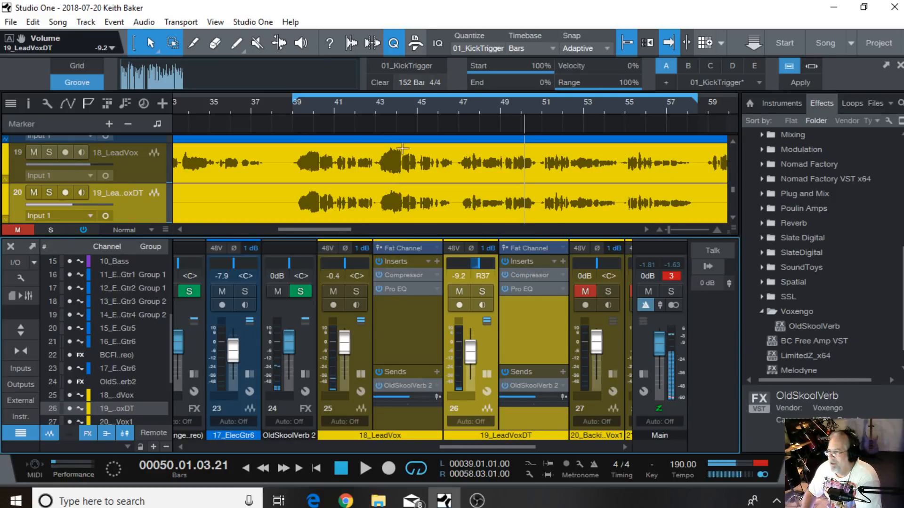
Play from bar 47, collapse the 18_LeadVox channel, raise the 19_LeadVoxDT volume to -8.8 dB and stop
left_click(459, 109)
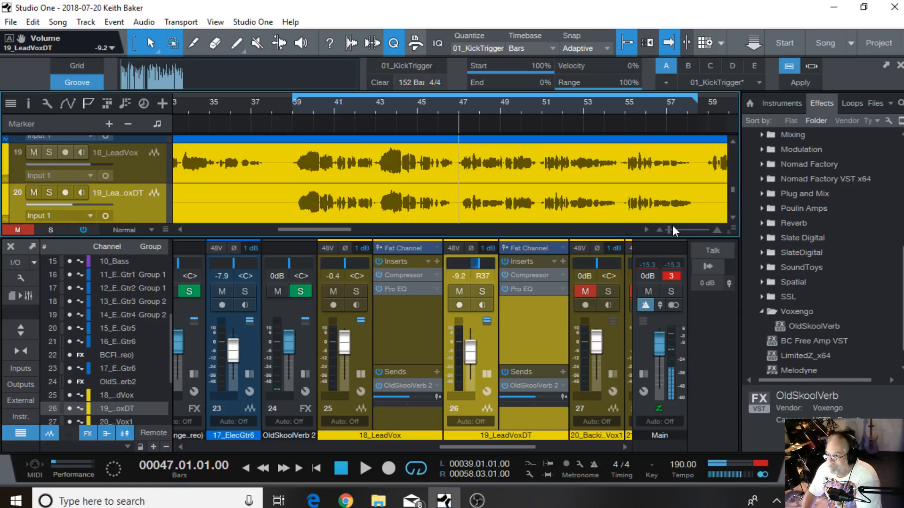
left_click_drag(668, 227, 668, 226)
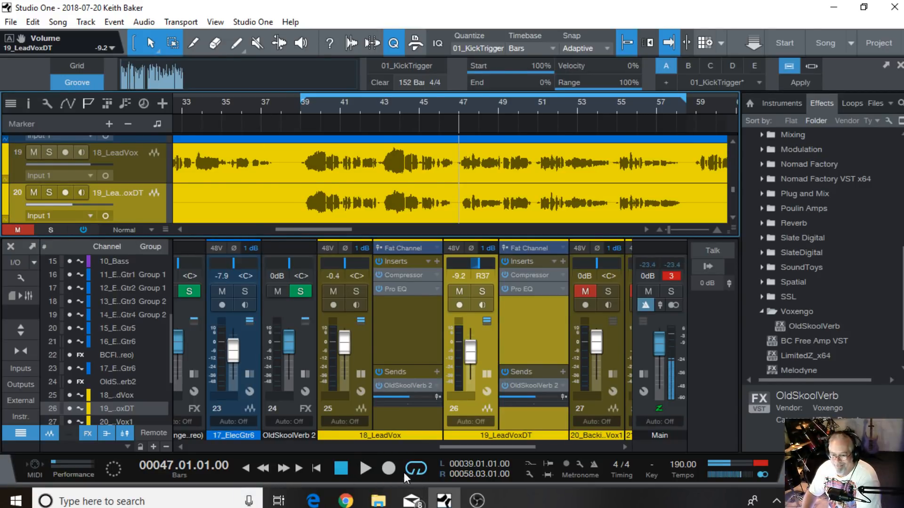
left_click(365, 468)
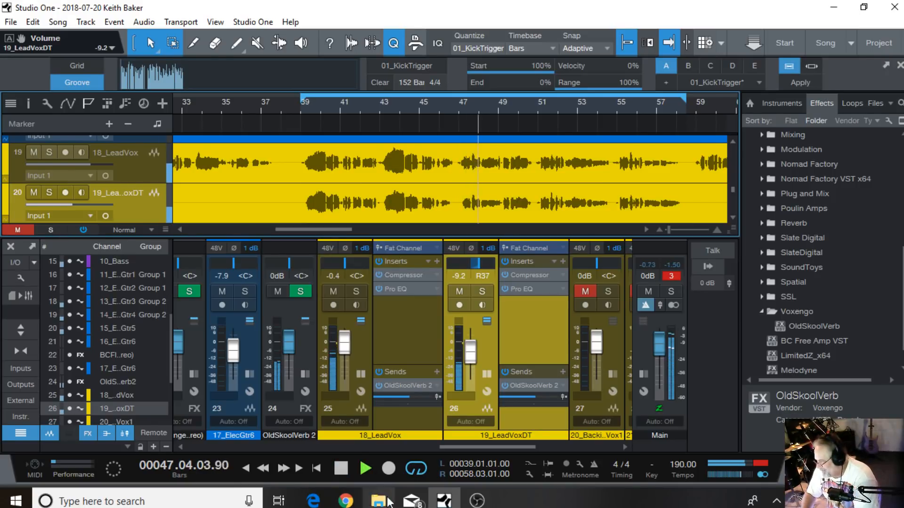
left_click(358, 374)
left_click_drag(401, 356, 401, 355)
scroll(401, 355, "down", 1)
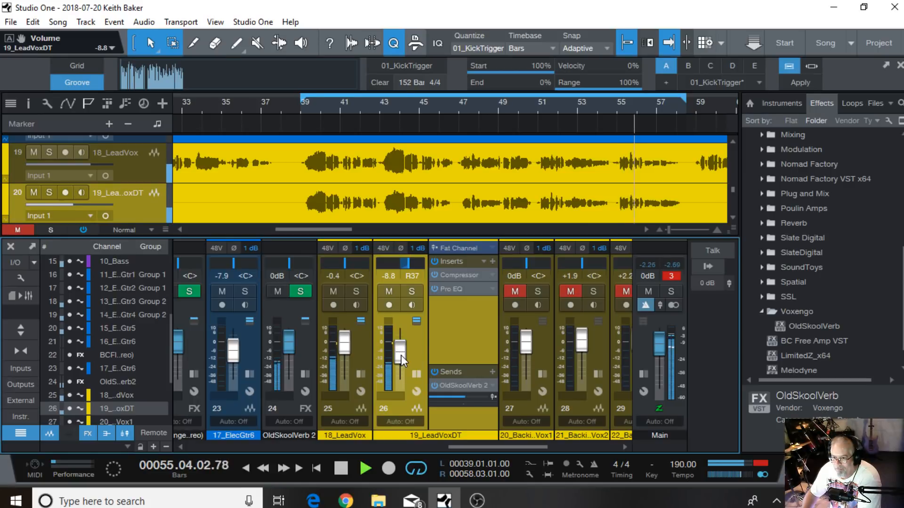
left_click(341, 468)
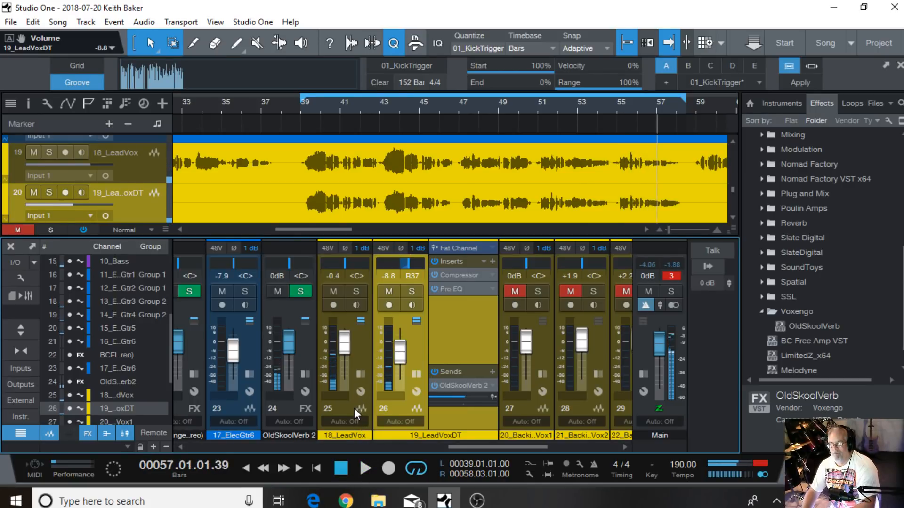
Group the 18_LeadVox and 19_LeadVoxDT channels and collapse the 19_LeadVoxDT channel
left_click(372, 410)
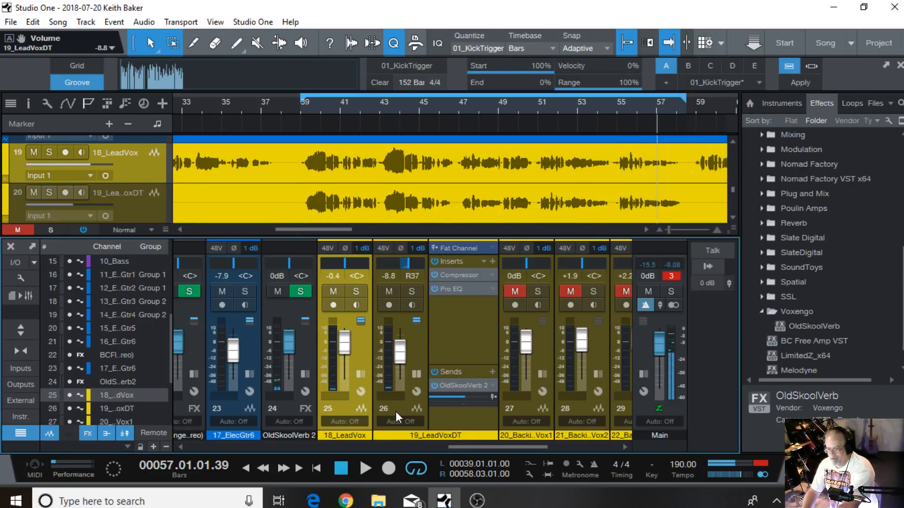
left_click(395, 411, "ctrl")
right_click(395, 412)
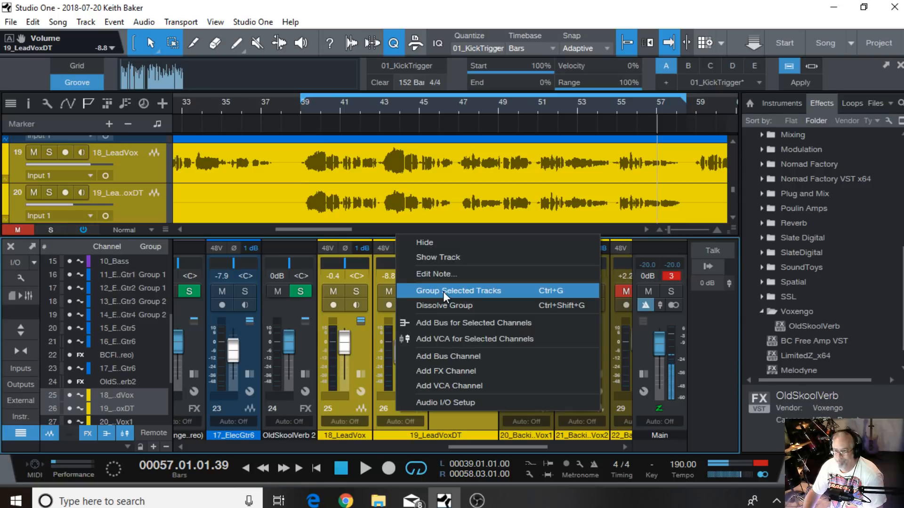
left_click(442, 291)
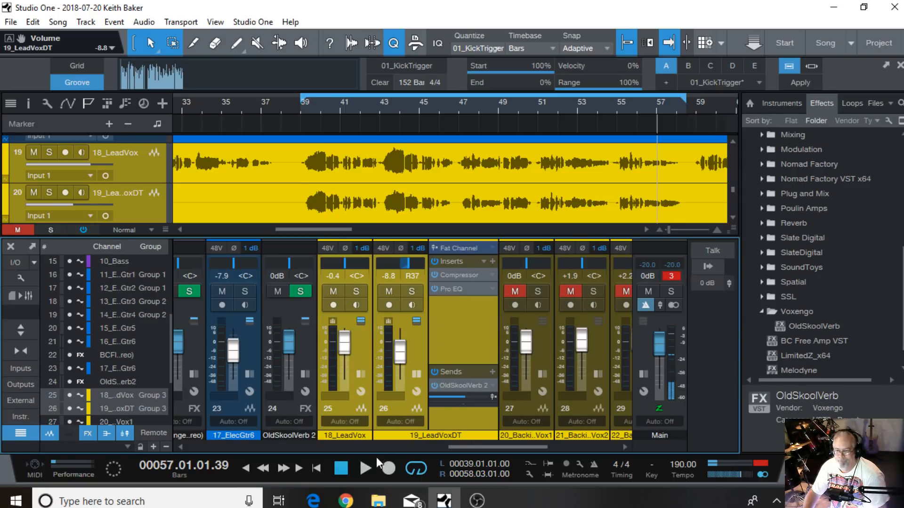
left_click(416, 374)
Bring the first two backing vocal tracks into view, end the loop at 45.02 and return the playhead to bar 39
left_click(450, 409)
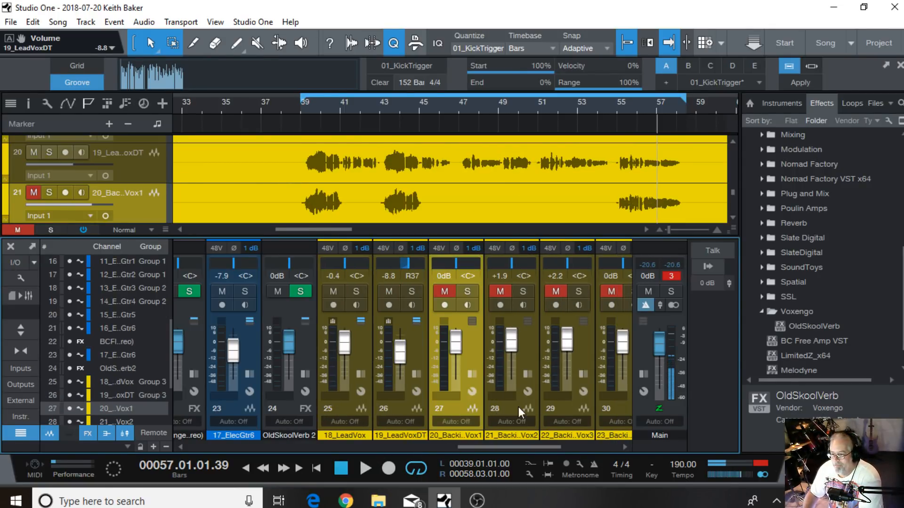
left_click(513, 408)
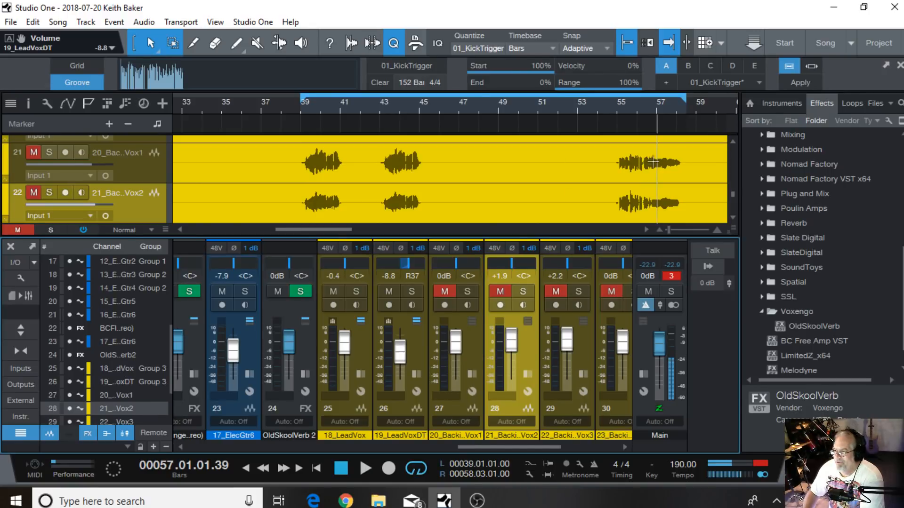
left_click_drag(687, 100, 426, 122)
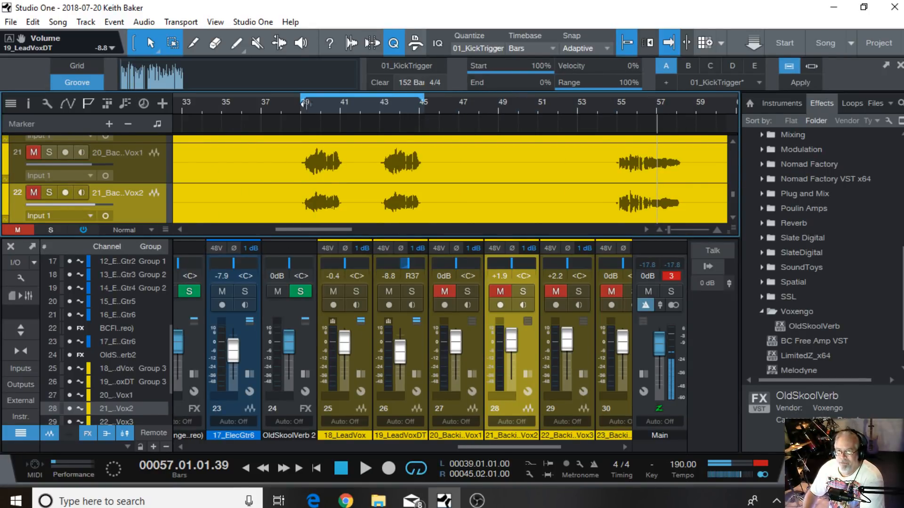
left_click(301, 116)
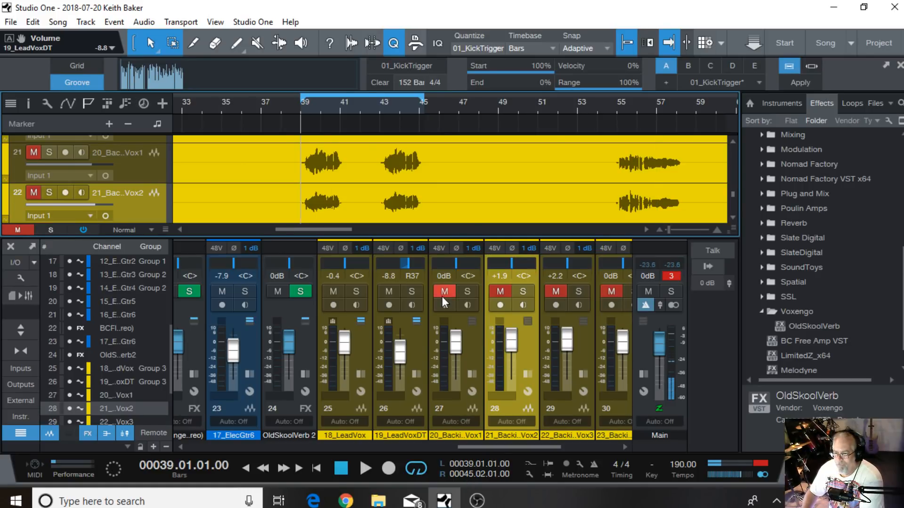
Unmute the first and second backing vocal channels, start playback and solo both
left_click_drag(441, 295, 500, 292)
left_click(365, 469)
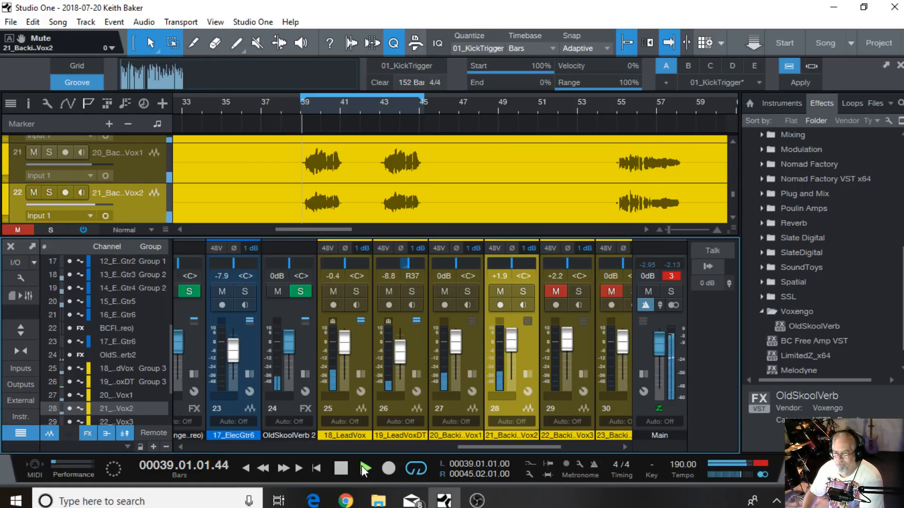
left_click(465, 291)
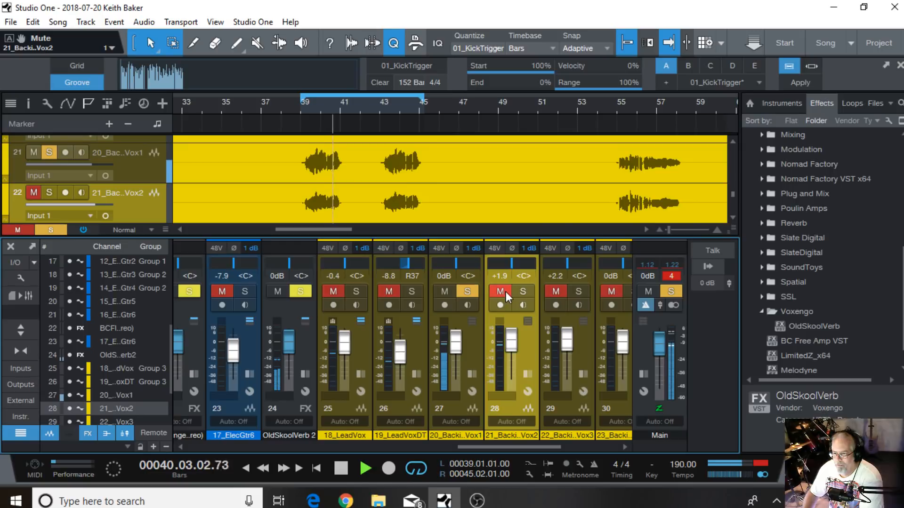
left_click(519, 291)
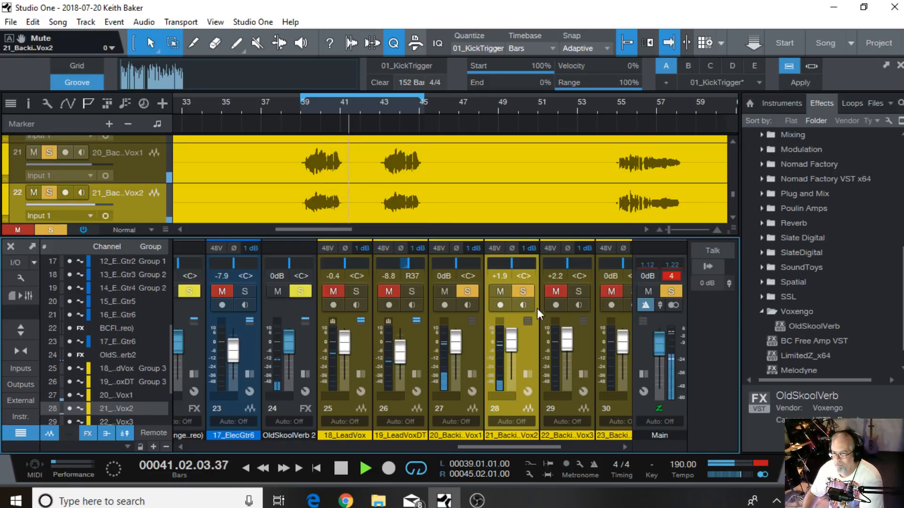
Expand the 19_LeadVoxDT channel, lower the first two backing vocals together to -9.1 and -7.3 dB, and stop playback
left_click(417, 373)
left_click_drag(478, 448, 511, 445)
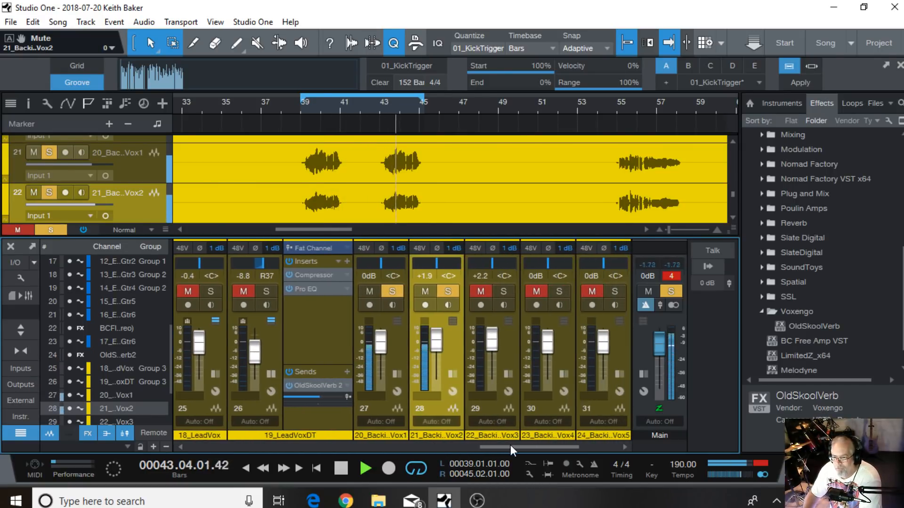
left_click(391, 410, "ctrl")
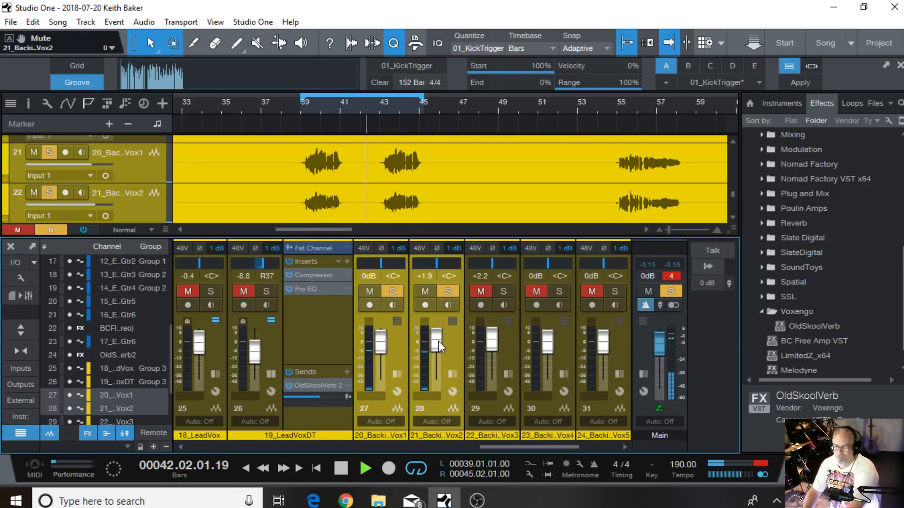
left_click_drag(439, 341, 437, 356)
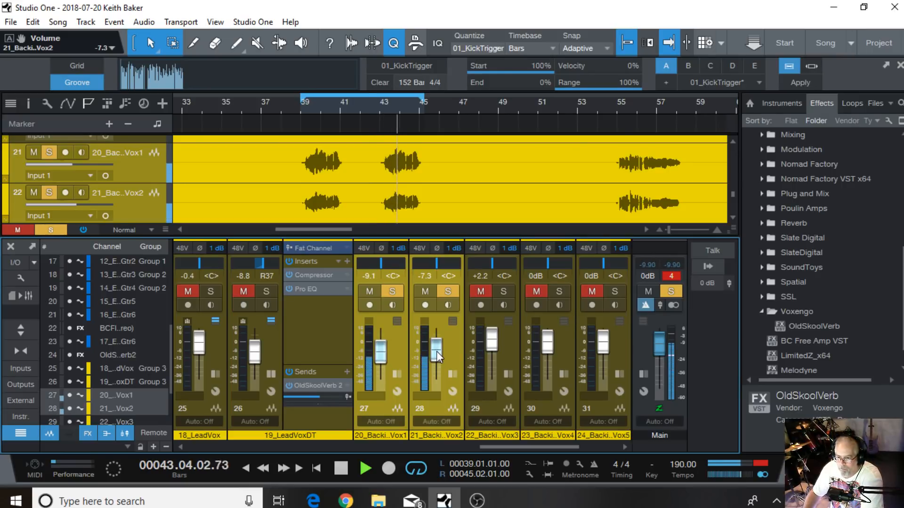
left_click(340, 468)
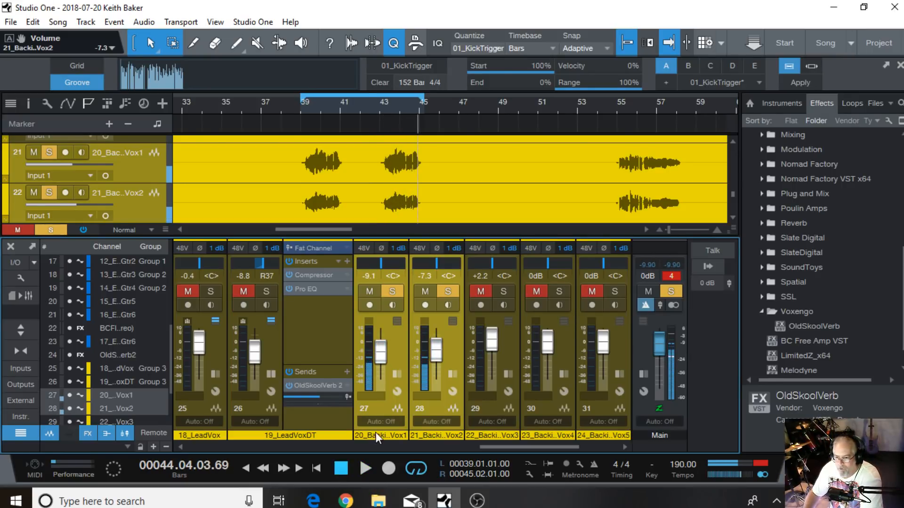
Expand the first two backing vocal channels and copy the Compressor and Pro EQ inserts from 19_LeadVoxDT to both
left_click(396, 374)
left_click(518, 373)
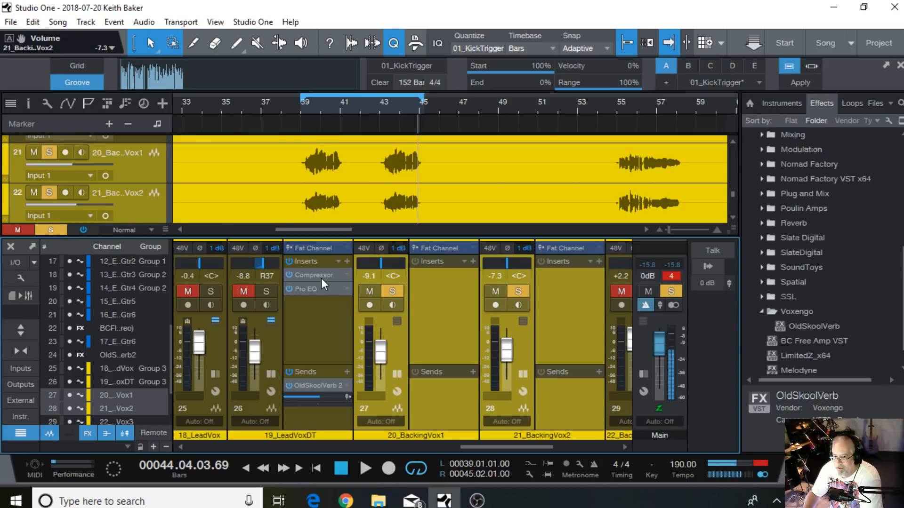
left_click_drag(315, 275, 436, 279)
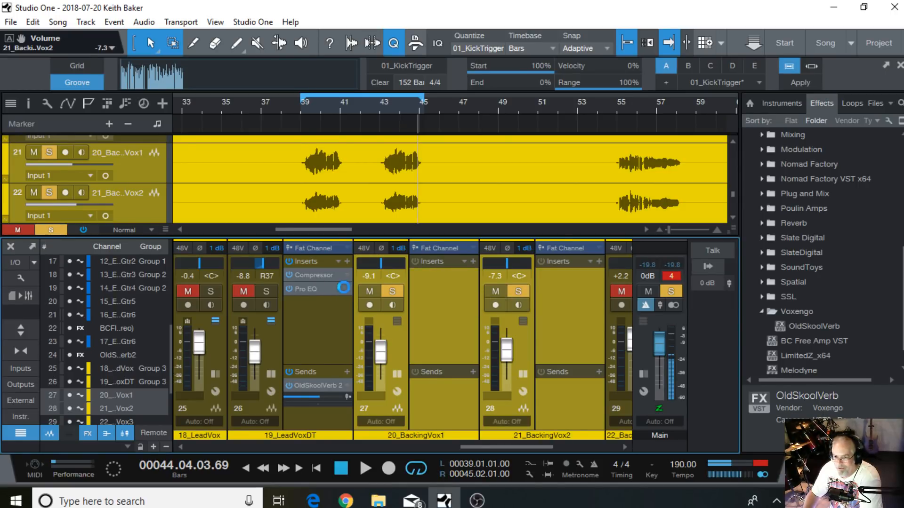
left_click(651, 119)
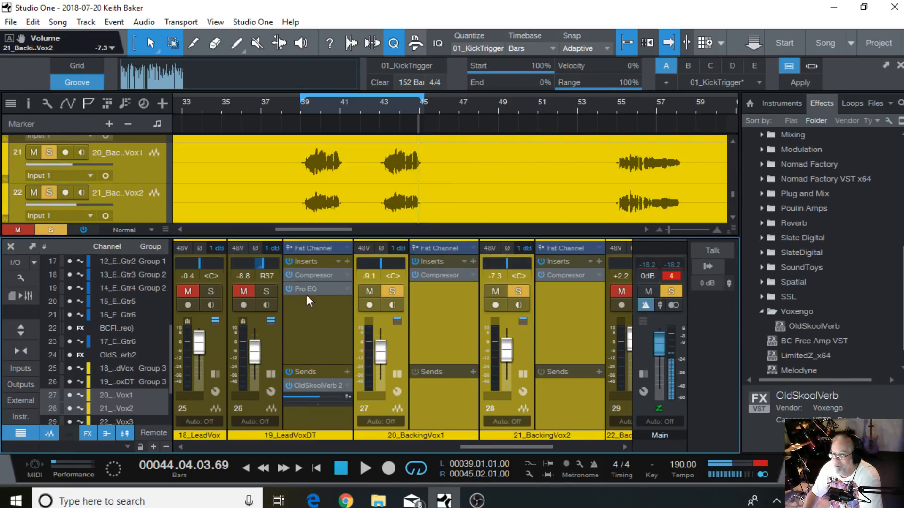
left_click_drag(305, 289, 460, 298)
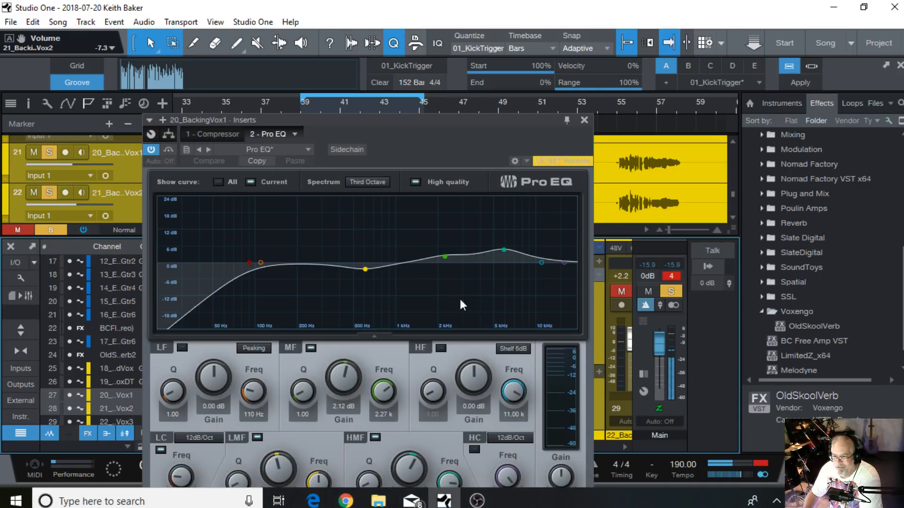
left_click(583, 121)
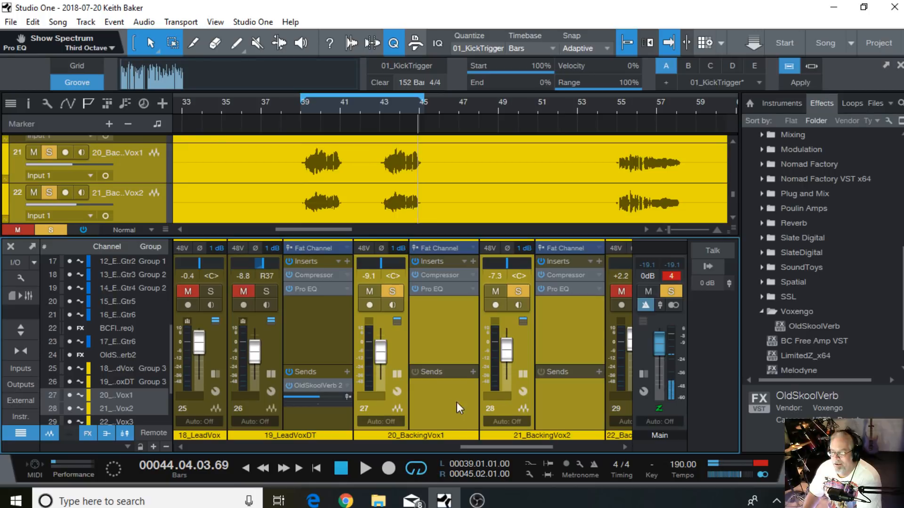
Collapse the two backing vocal channels and 19_LeadVoxDT, and unsolo both backing vocals
left_click(397, 373)
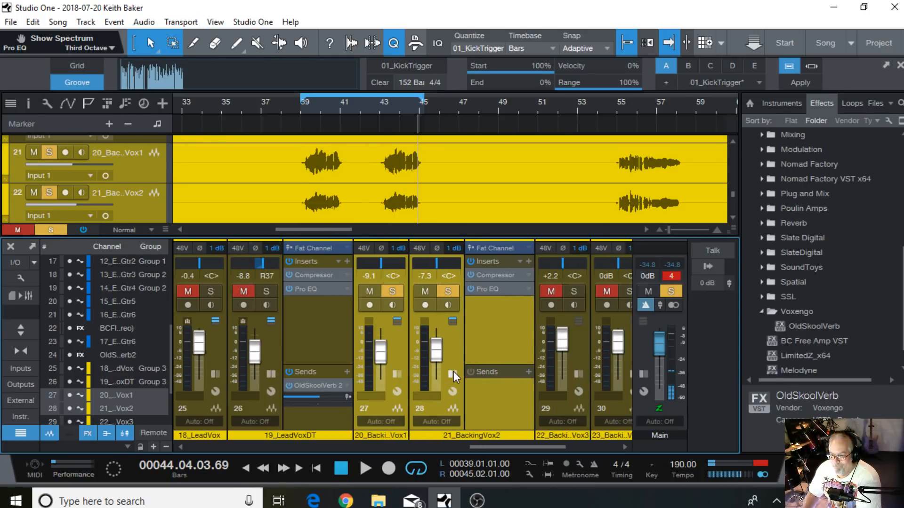
left_click(453, 373)
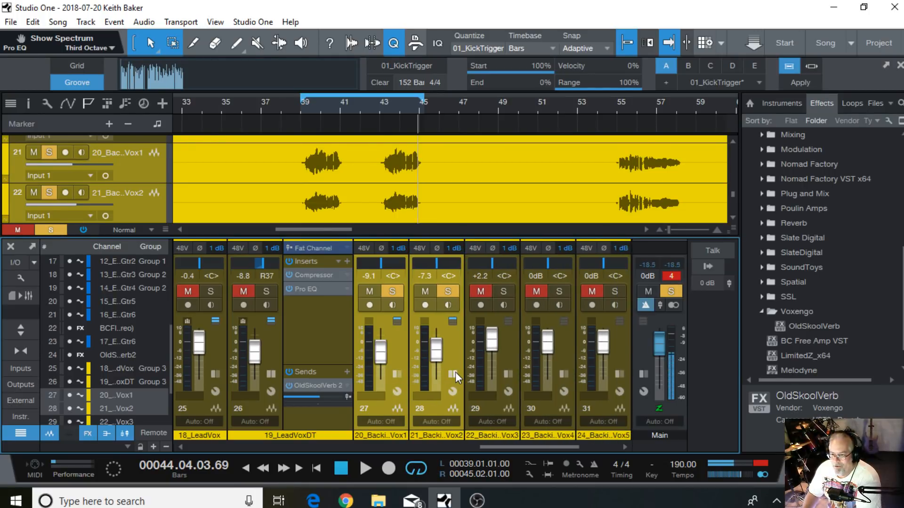
left_click(270, 375)
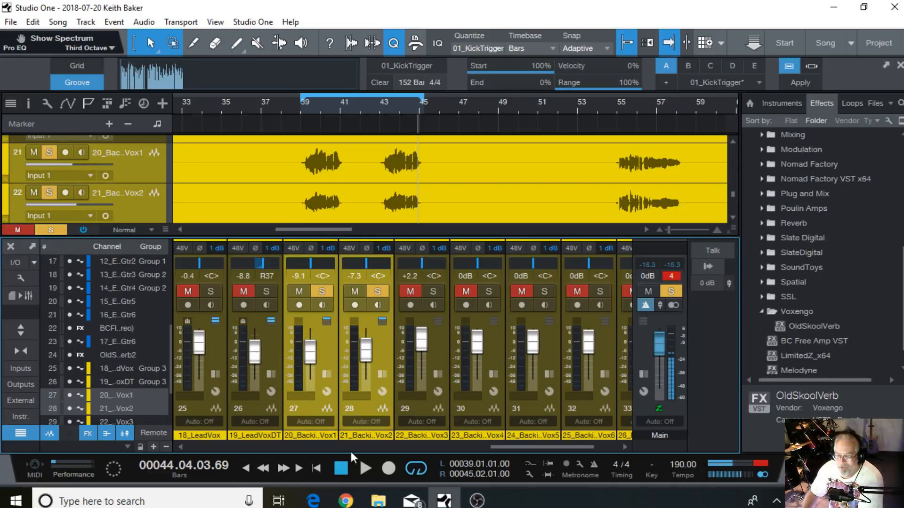
left_click(374, 290)
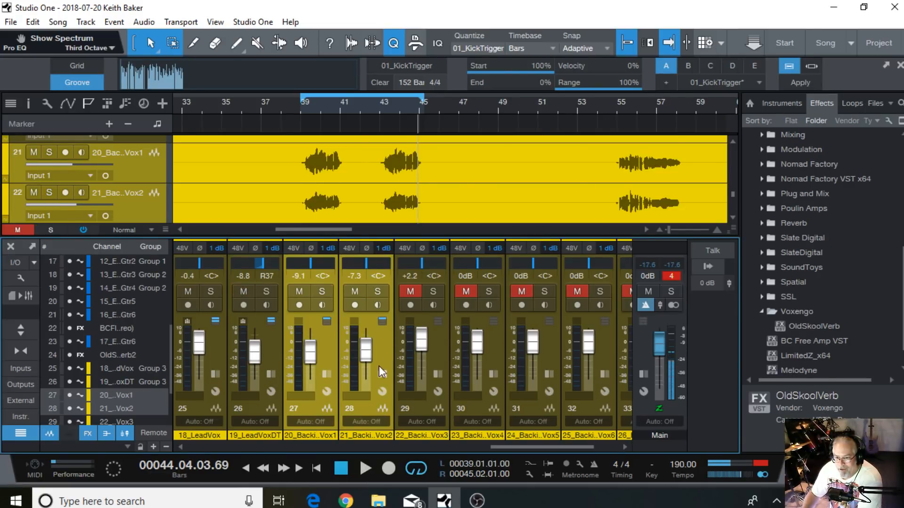
Play the full mix with looping turned off, set the two backing vocals to -6.4 and -4.6 dB, and stop
left_click(365, 468)
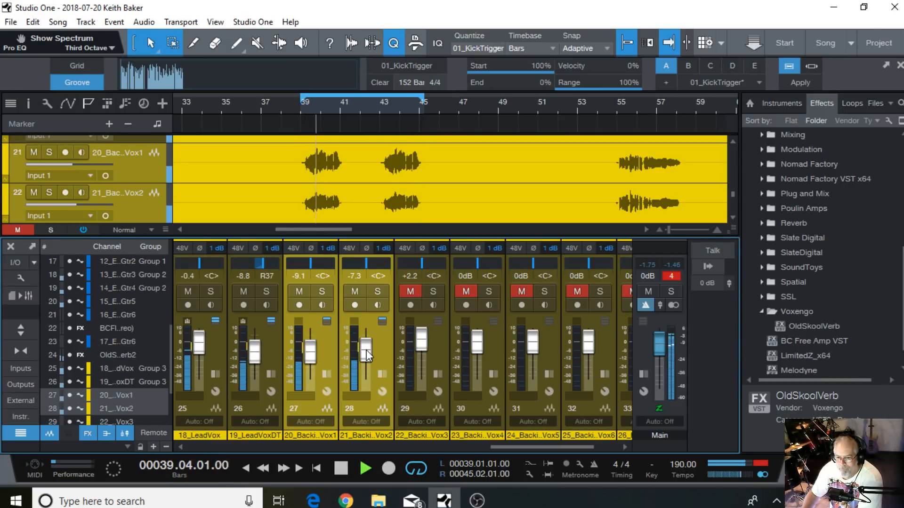
left_click_drag(367, 356, 369, 349)
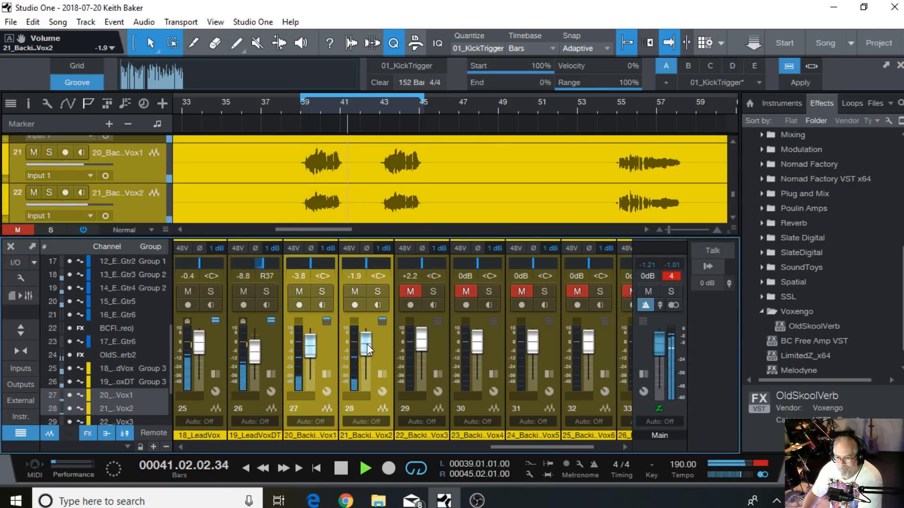
left_click(263, 468)
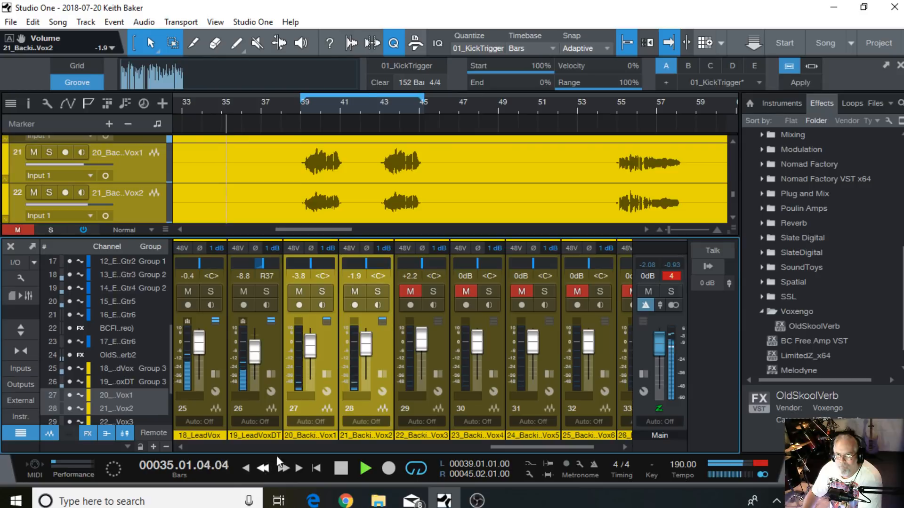
left_click(413, 468)
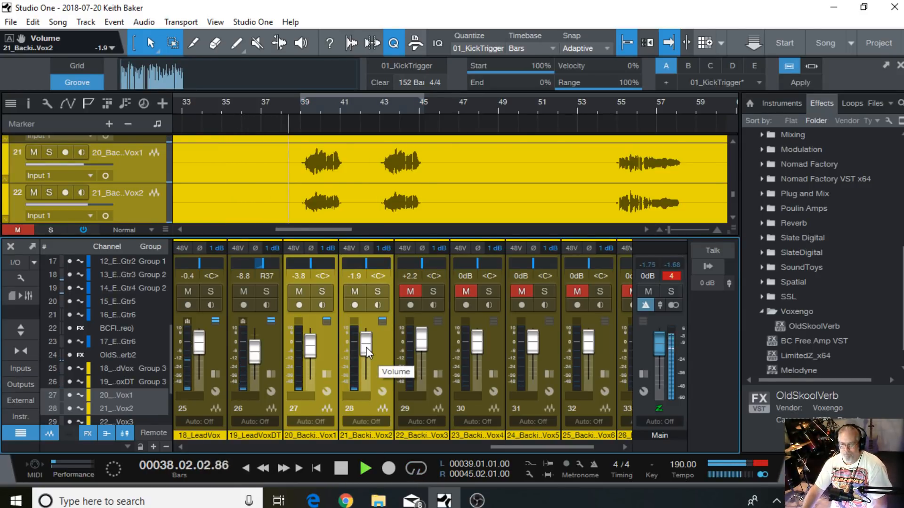
left_click_drag(367, 348, 367, 352)
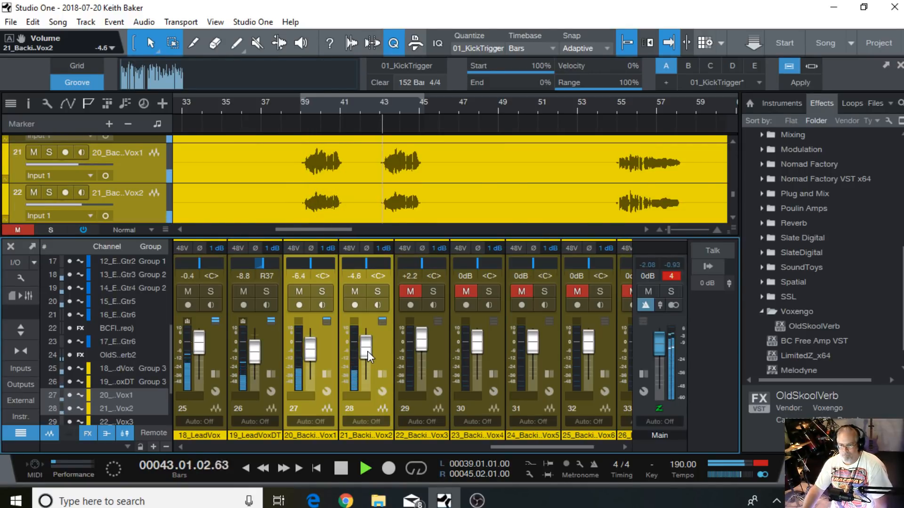
left_click(341, 469)
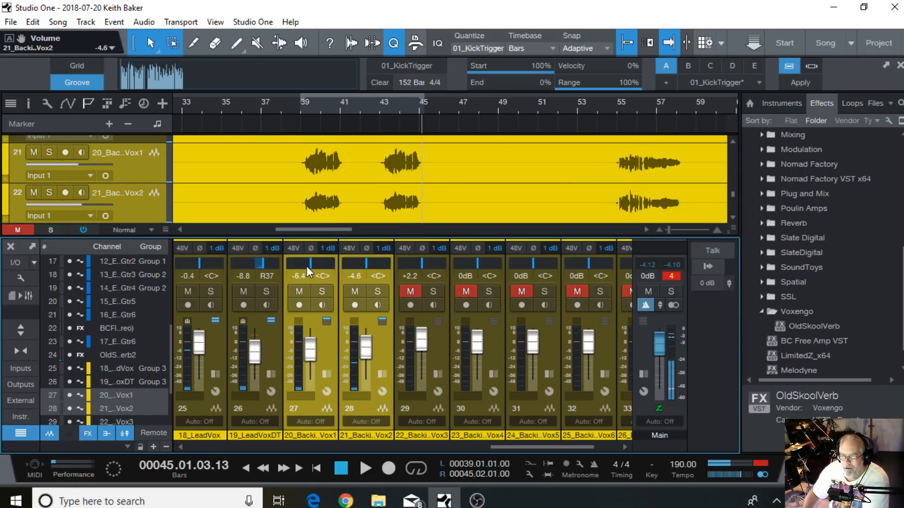
Pan the first backing vocal to L51 and the second to R51, and start playback from bar 35
left_click_drag(310, 263, 290, 353)
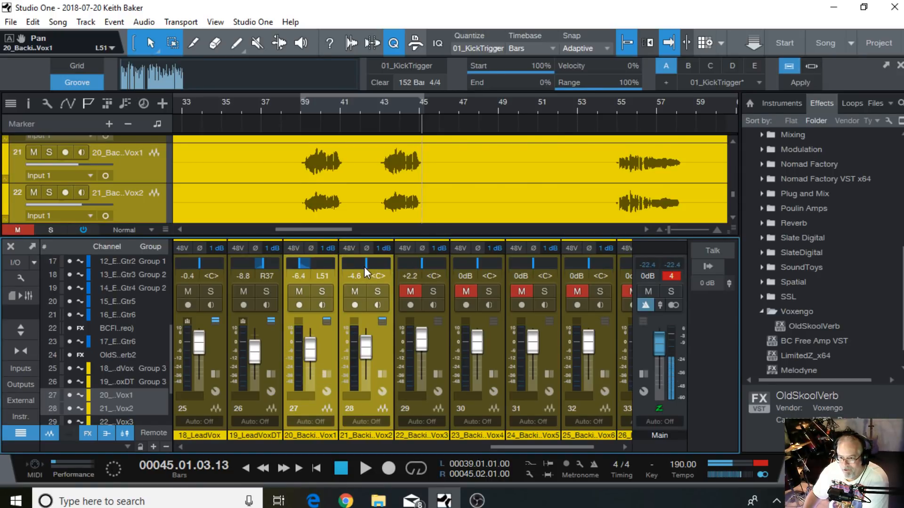
left_click_drag(366, 267, 379, 184)
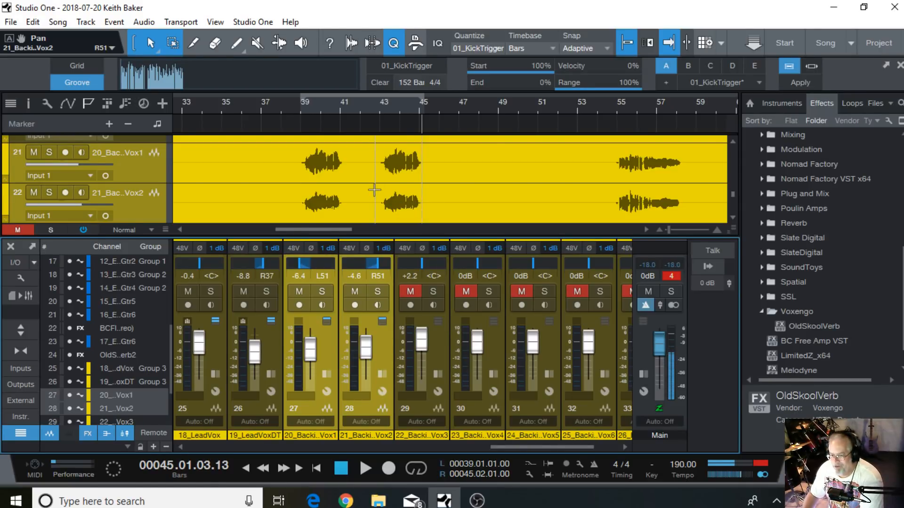
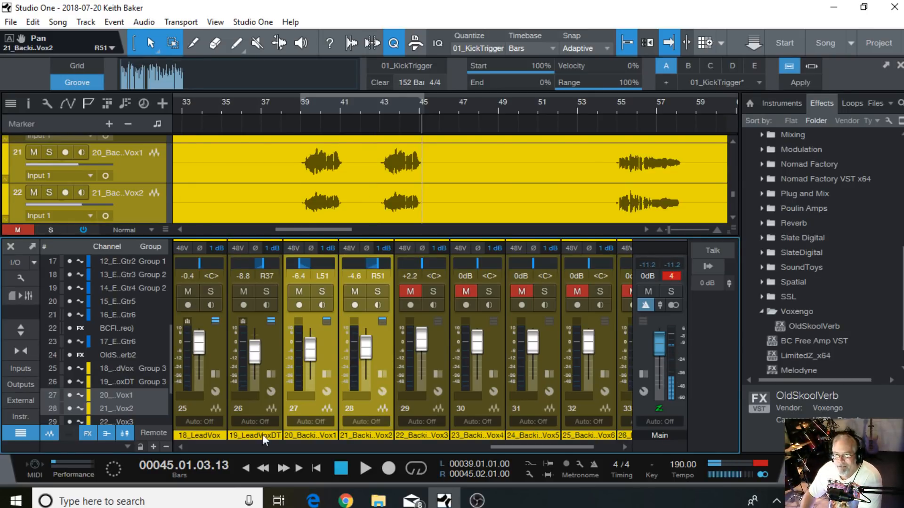
left_click(220, 109)
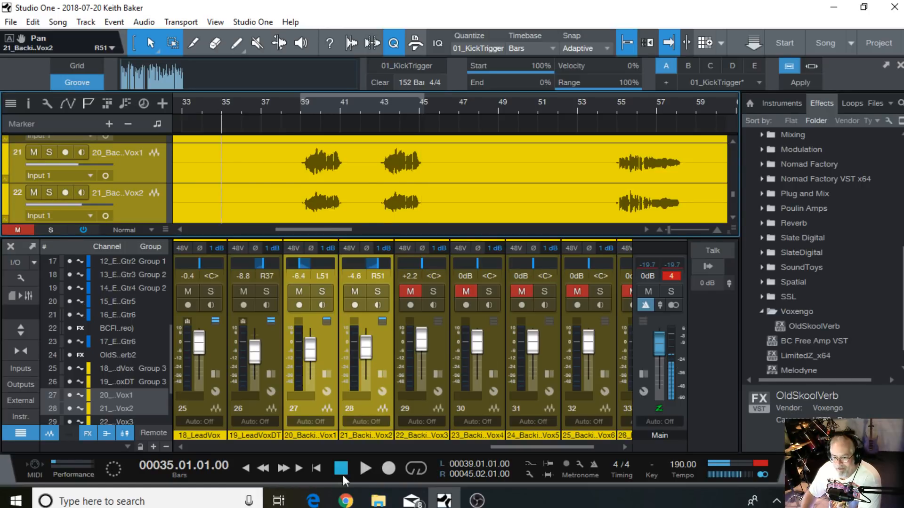
left_click(366, 468)
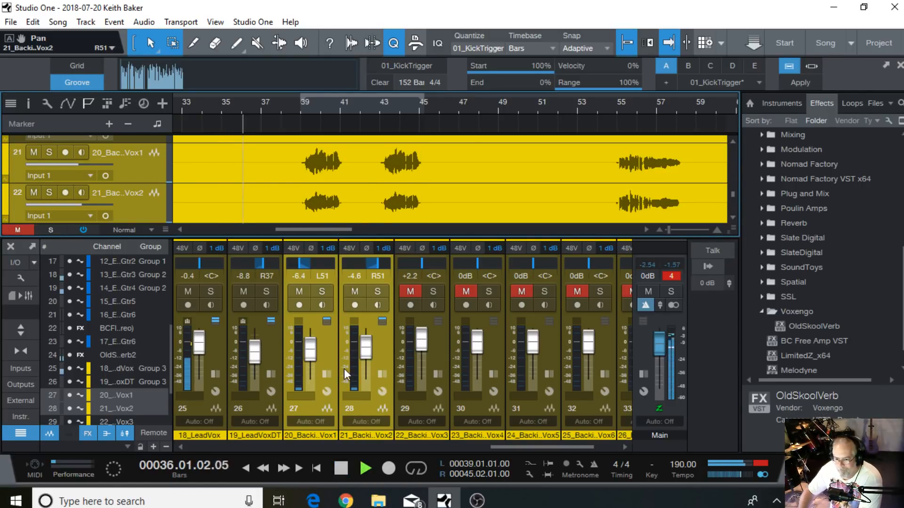
Reselect the first two backing vocal channels, lower them to -7.3 and -5.4 dB, and group them
left_click(363, 408)
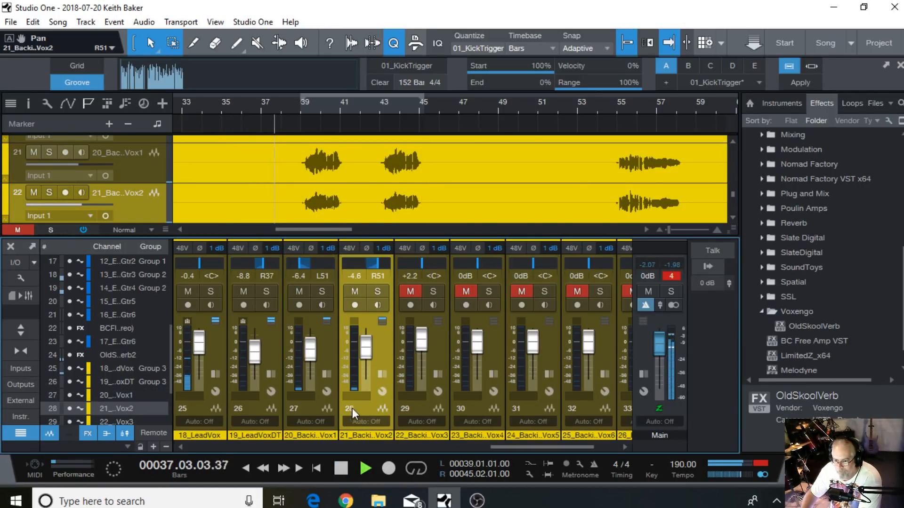
left_click(315, 407, "ctrl")
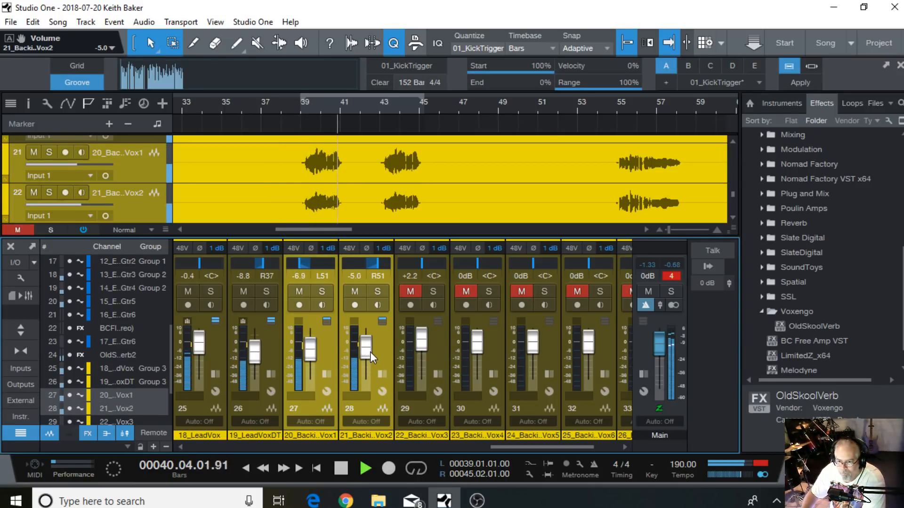
left_click_drag(370, 352, 371, 352)
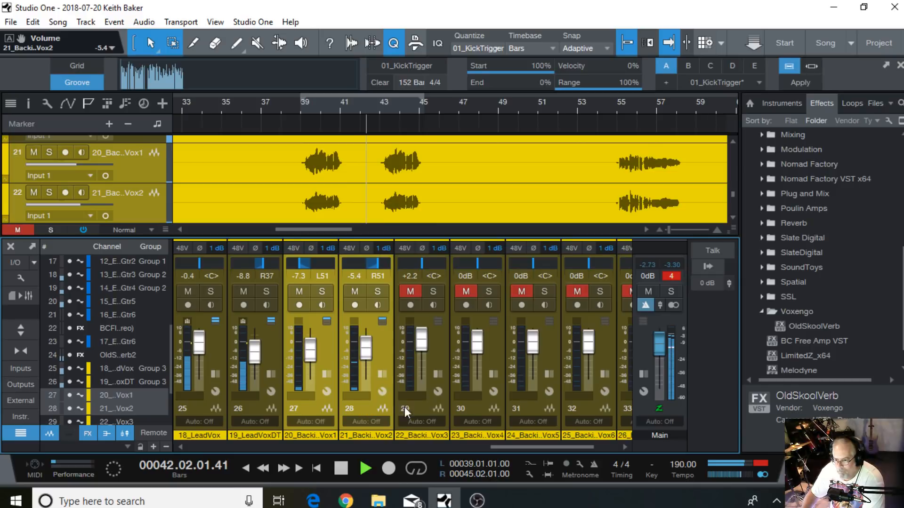
right_click(366, 410)
left_click(429, 289)
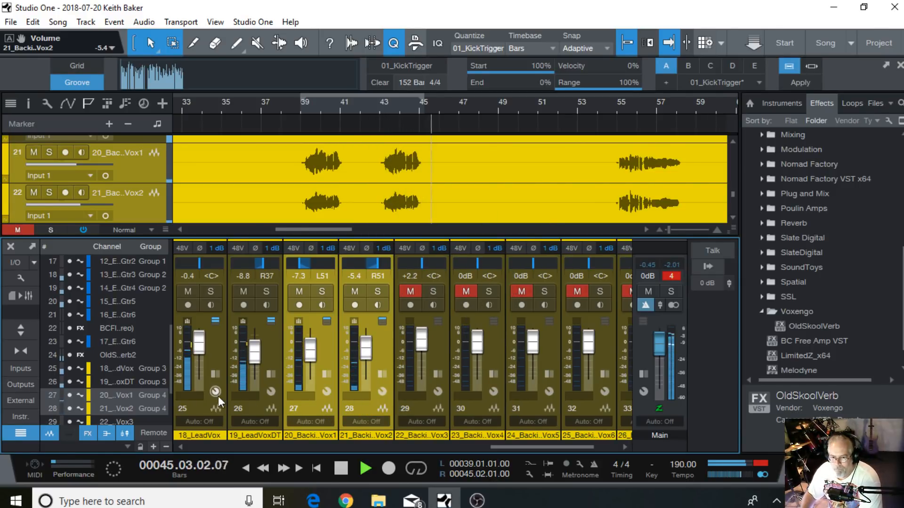
Lower the grouped lead vocals to -1.3 and -9.6 dB and the grouped backing vocals to -7.7 and -5.8 dB, and stop playback
left_click_drag(245, 358, 250, 356)
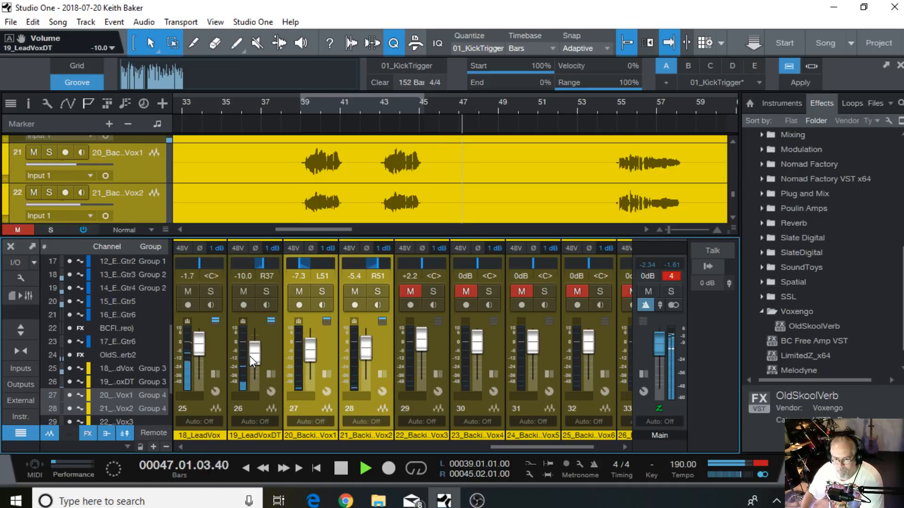
scroll(250, 357, "up", 1)
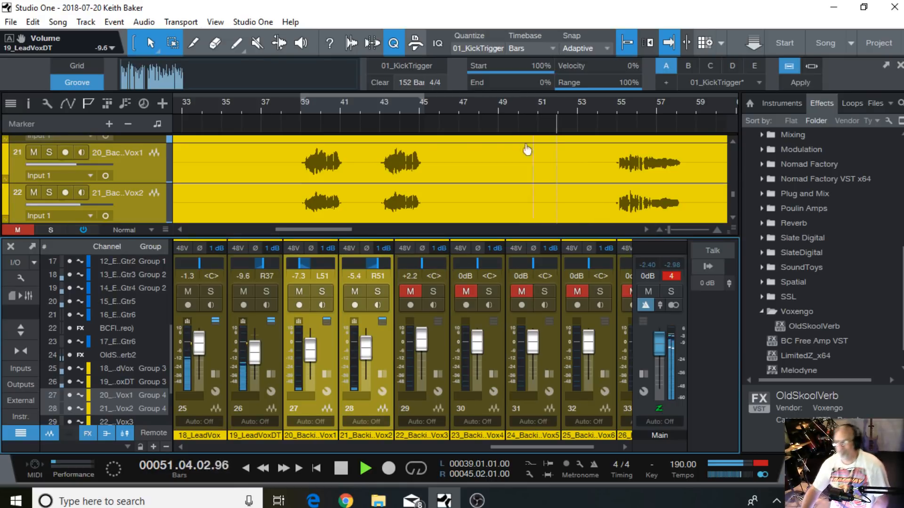
left_click_drag(670, 231, 668, 230)
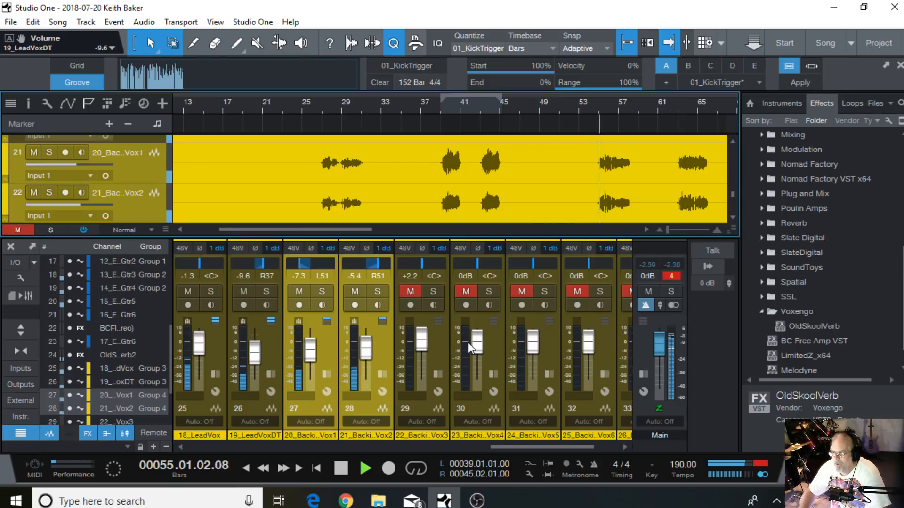
mouse_move(468, 342)
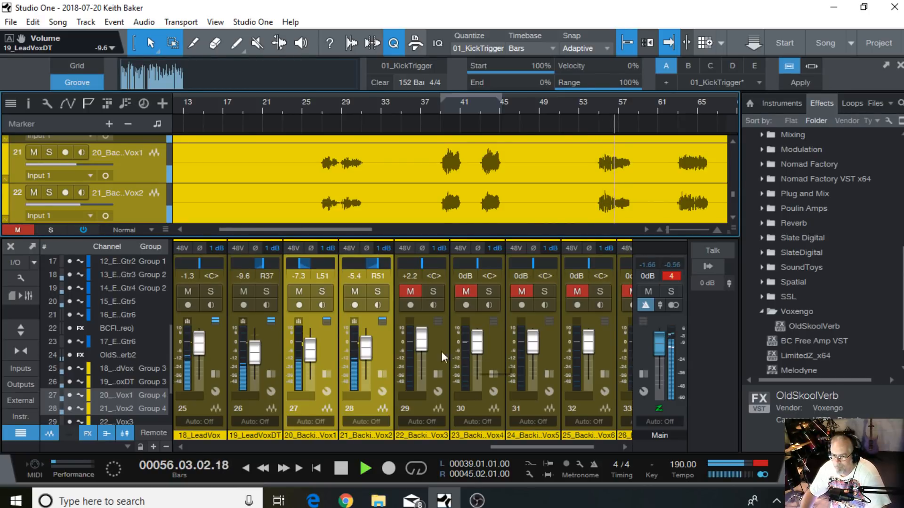
left_click_drag(364, 349, 365, 349)
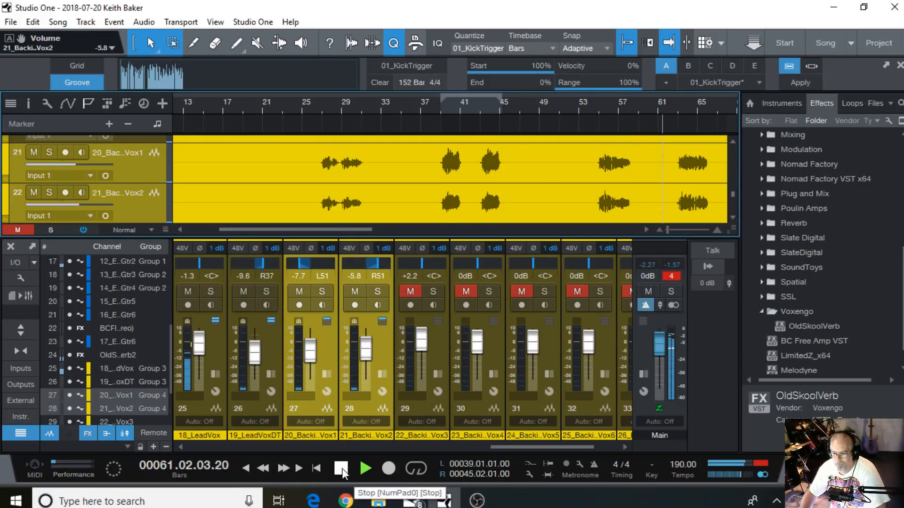
left_click(341, 468)
Bring the remaining backing vocal channels into view and hide the mixing console to show their tracks in the arrangement
left_click_drag(512, 446, 535, 446)
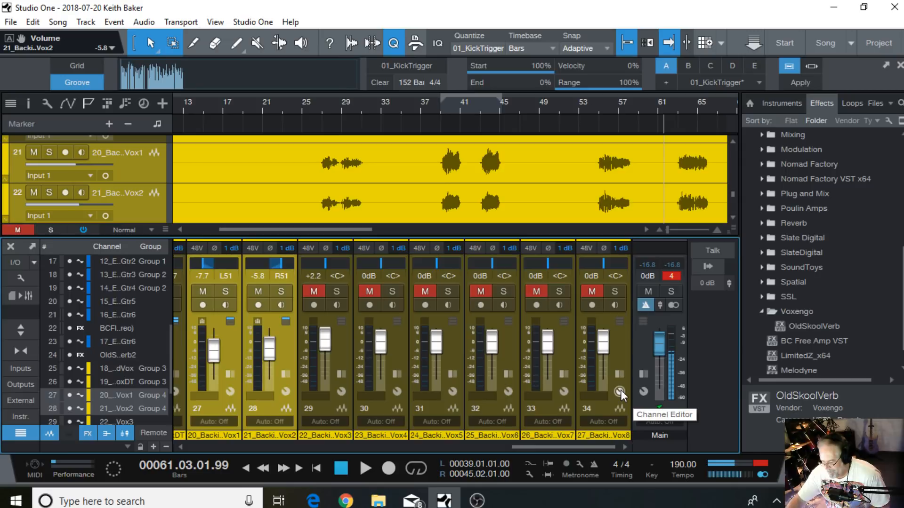
key("F3")
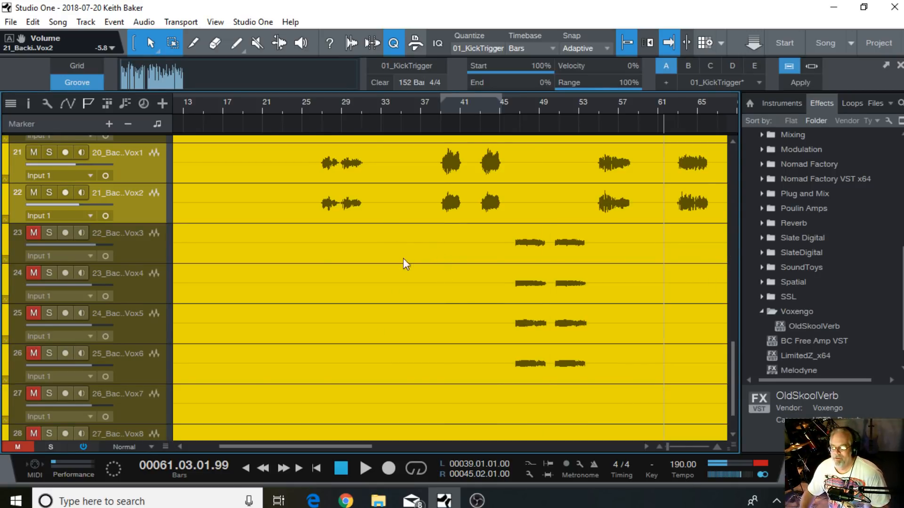
Select the third through sixth backing vocal tracks and add a bus for those channels in the mixing console
left_click(132, 257)
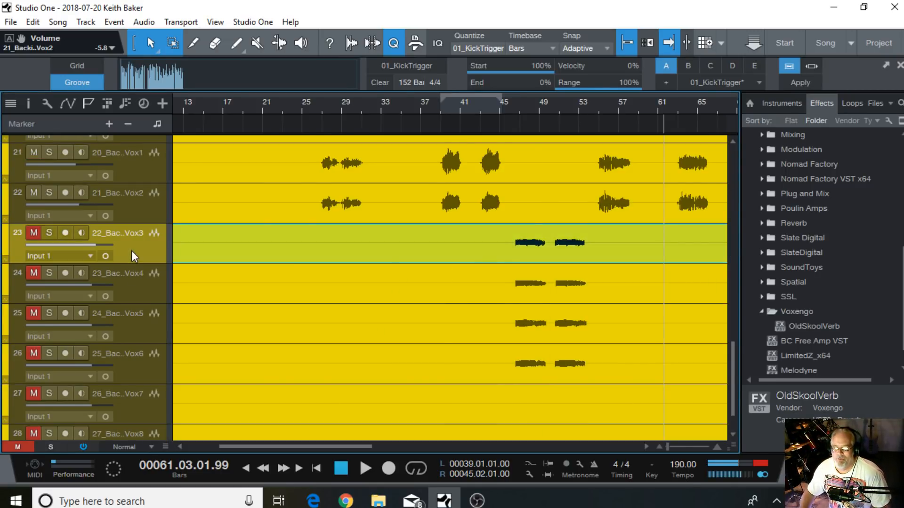
left_click(159, 374, "shift")
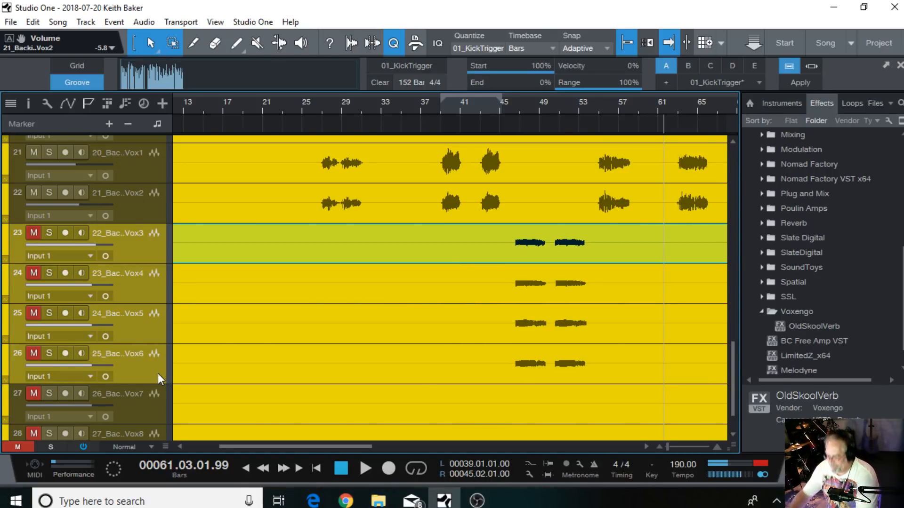
key("F3")
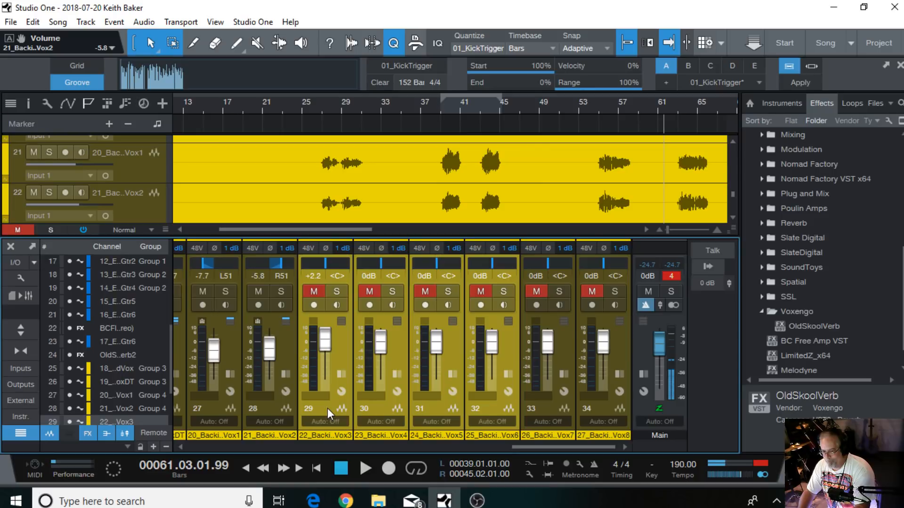
right_click(493, 410)
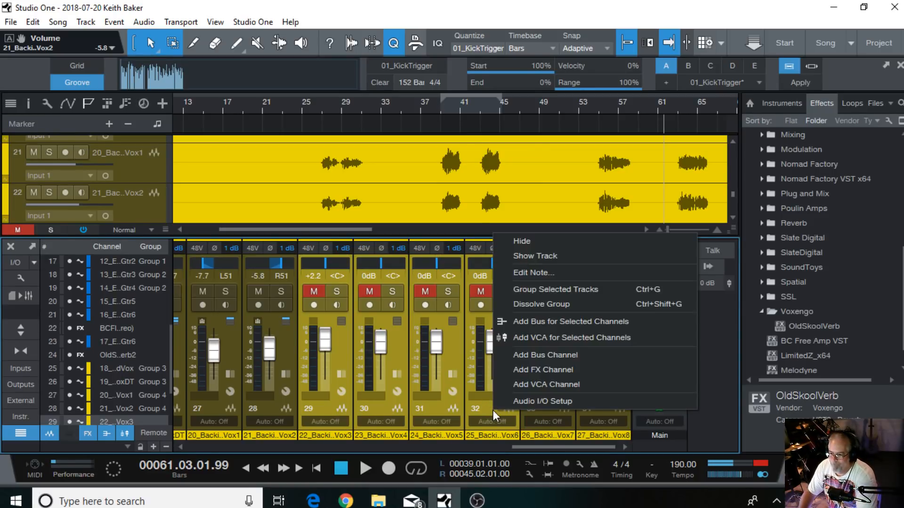
left_click(549, 323)
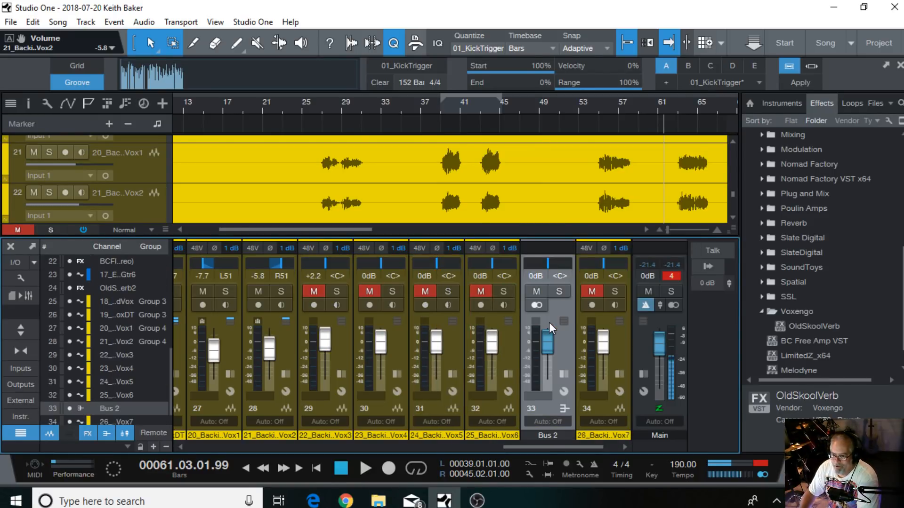
Copy the Compressor and Pro EQ inserts from the second backing vocal channel onto Bus 2 and close their plug-in windows
left_click(564, 373)
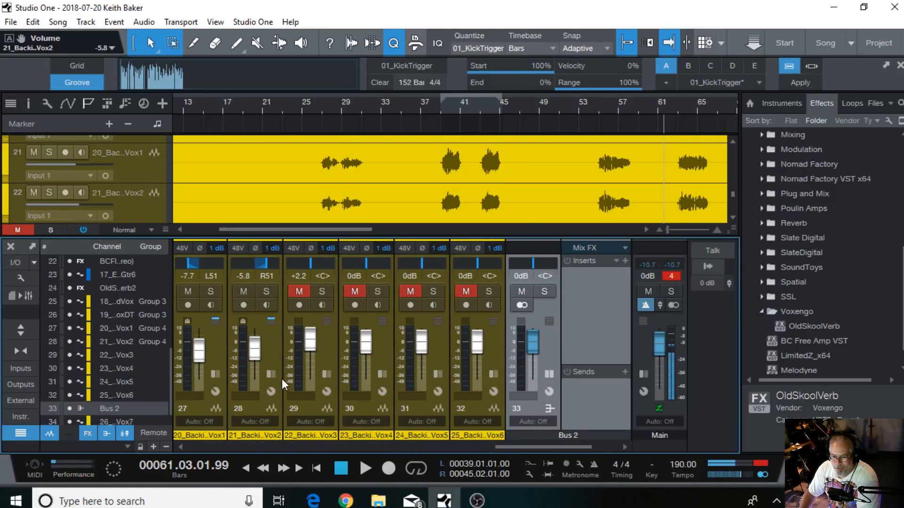
left_click(270, 372)
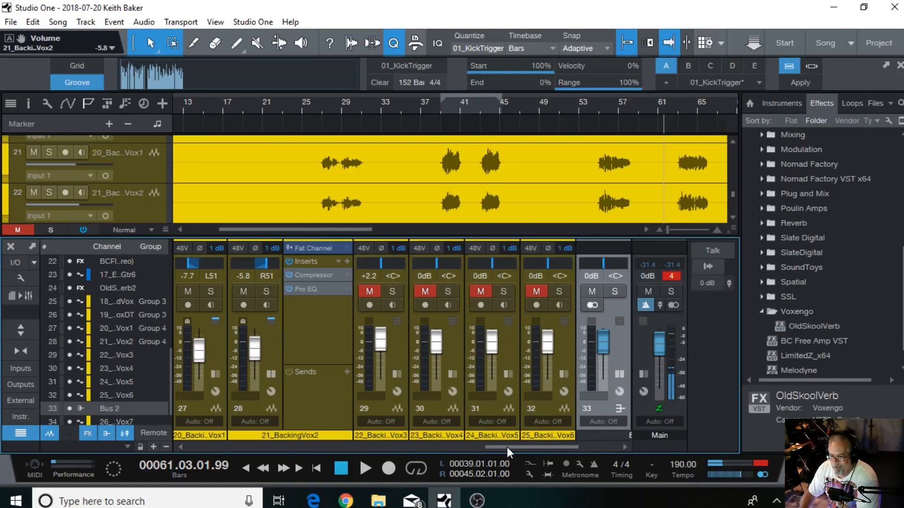
left_click_drag(507, 447, 530, 444)
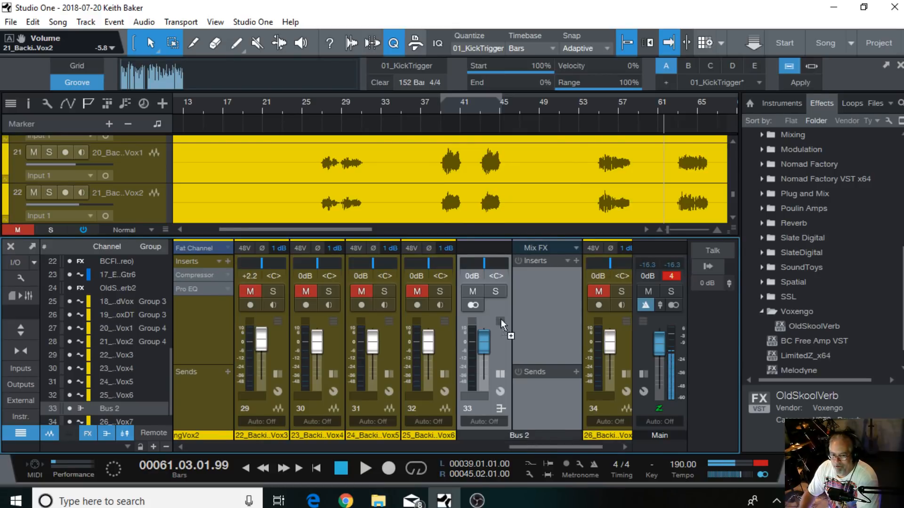
left_click_drag(501, 319, 564, 286)
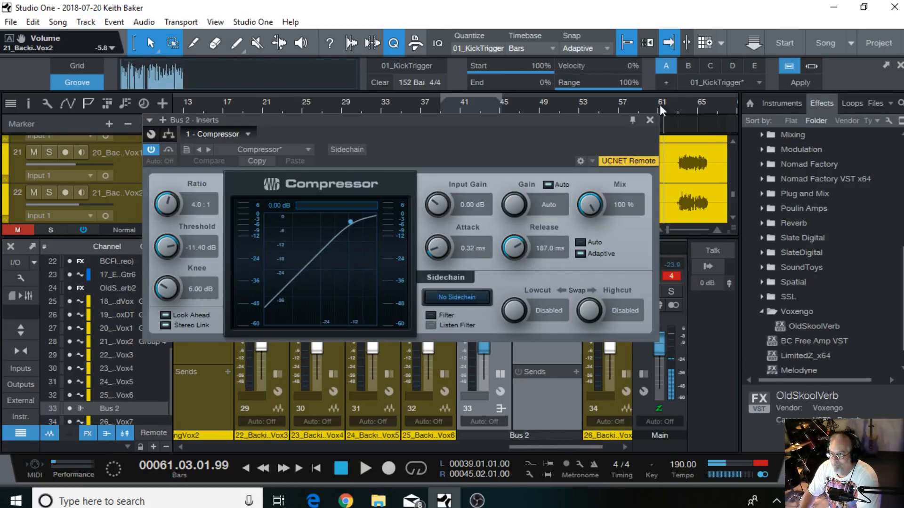
left_click(650, 120)
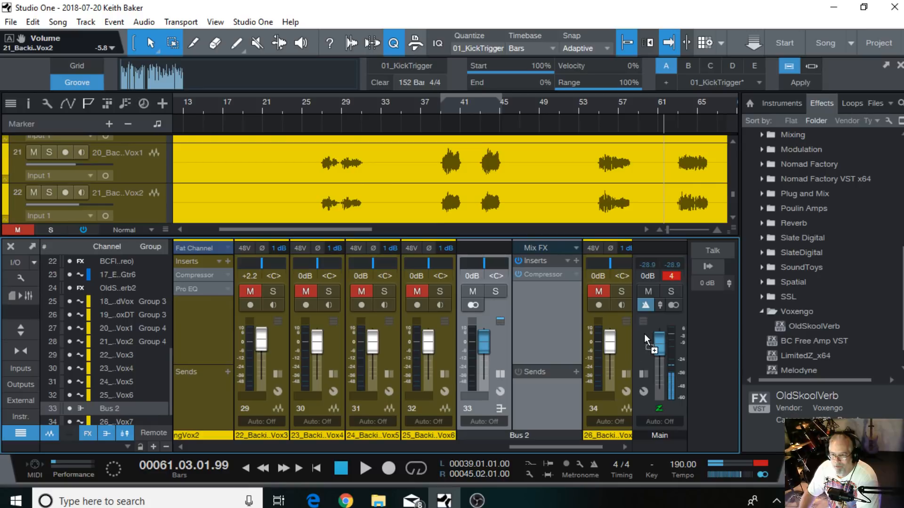
left_click_drag(542, 294, 544, 285)
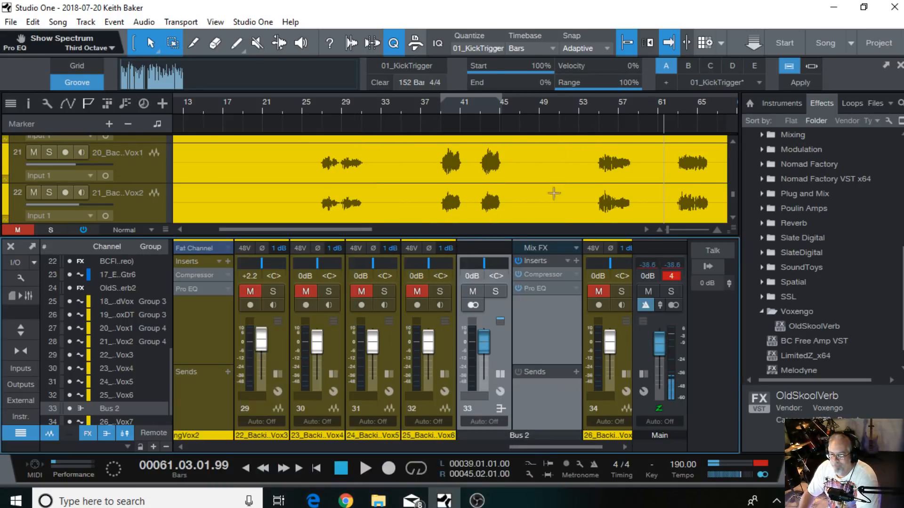
left_click(584, 120)
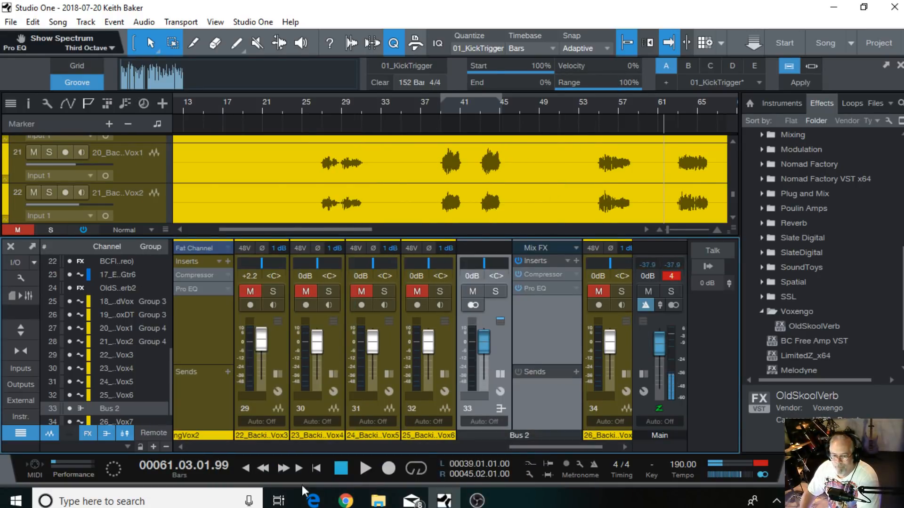
left_click_drag(532, 445, 490, 450)
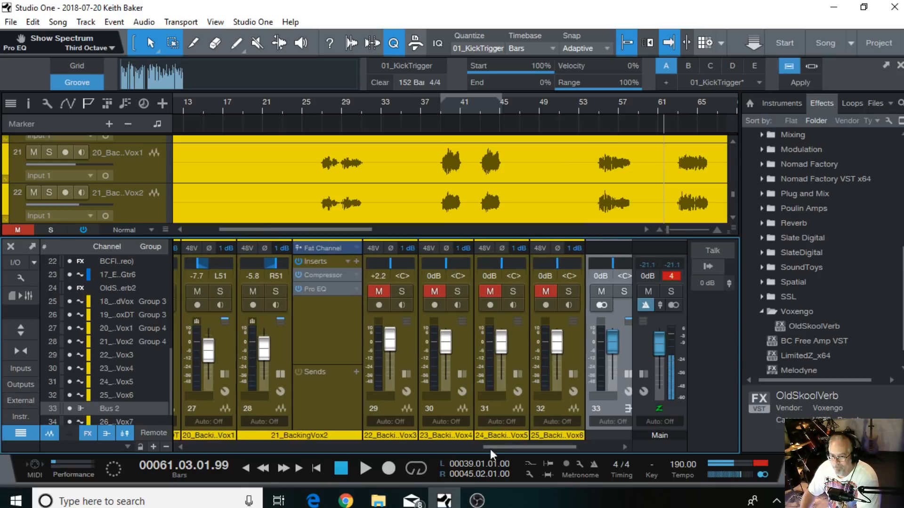
Solo the four backing vocal channels BackingVox3 to BackingVox6 together, with the playhead at bar 46
left_click(278, 372)
left_click(319, 401)
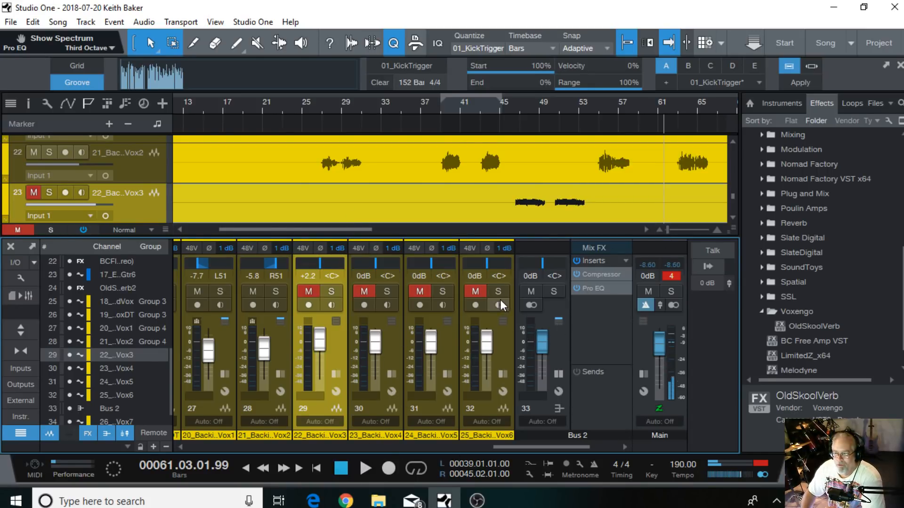
left_click(486, 411, "shift")
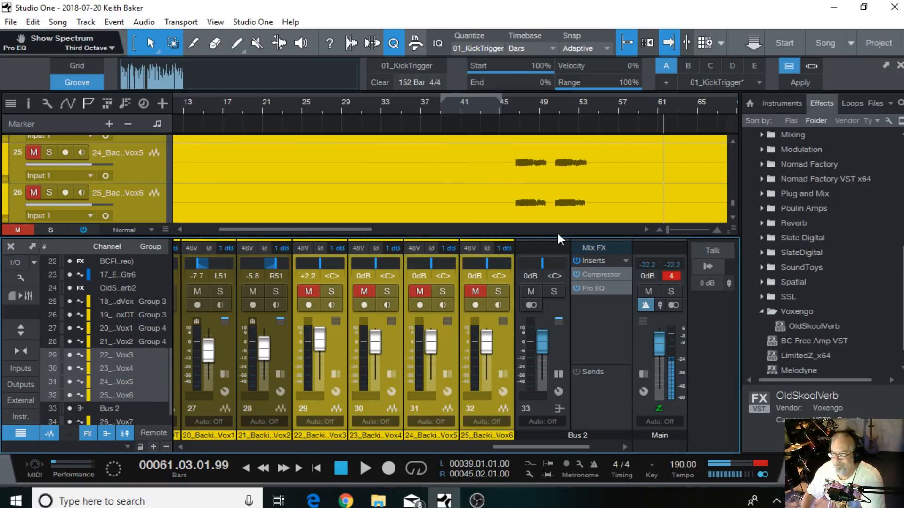
left_click(512, 109)
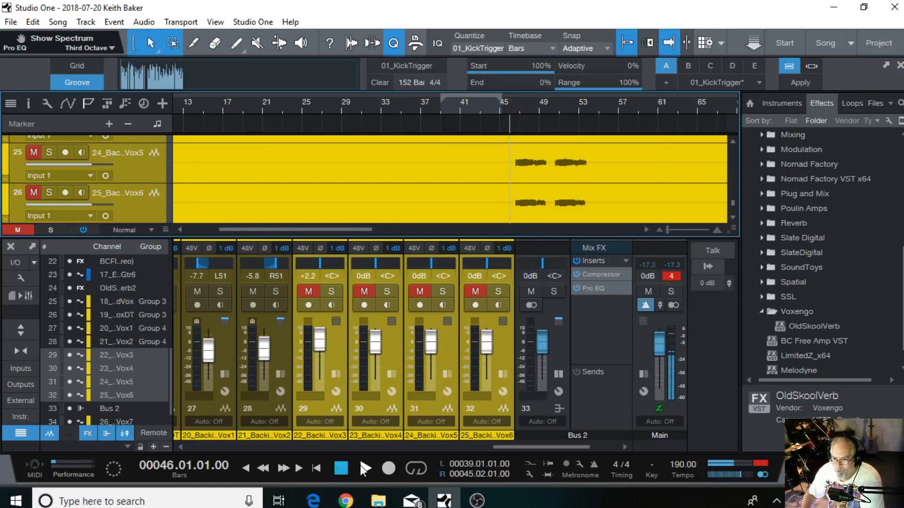
left_click(498, 291)
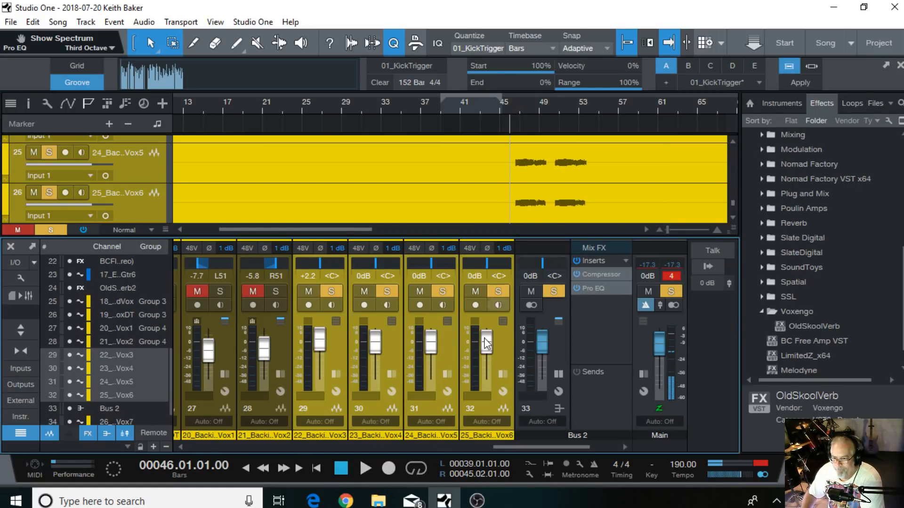
Start playback and loop it over the range from bar 46 to bar 55
left_click(365, 467)
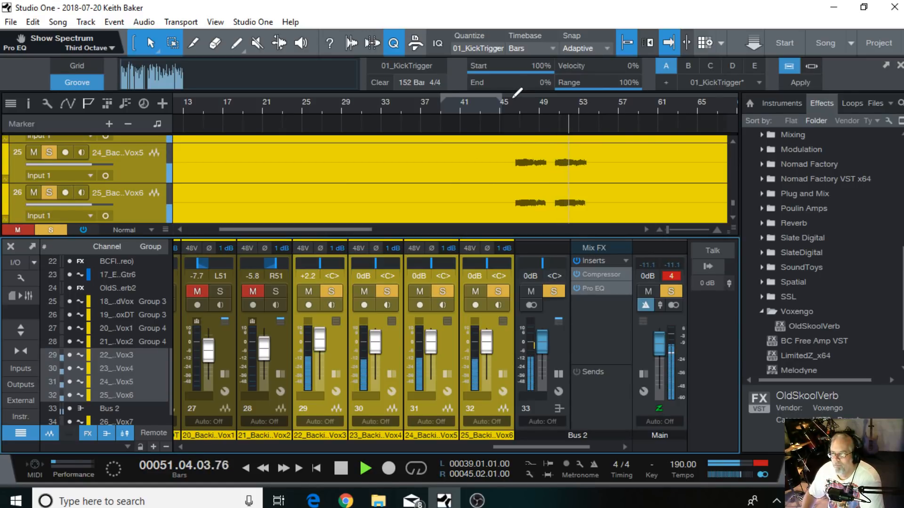
left_click_drag(514, 96, 599, 98)
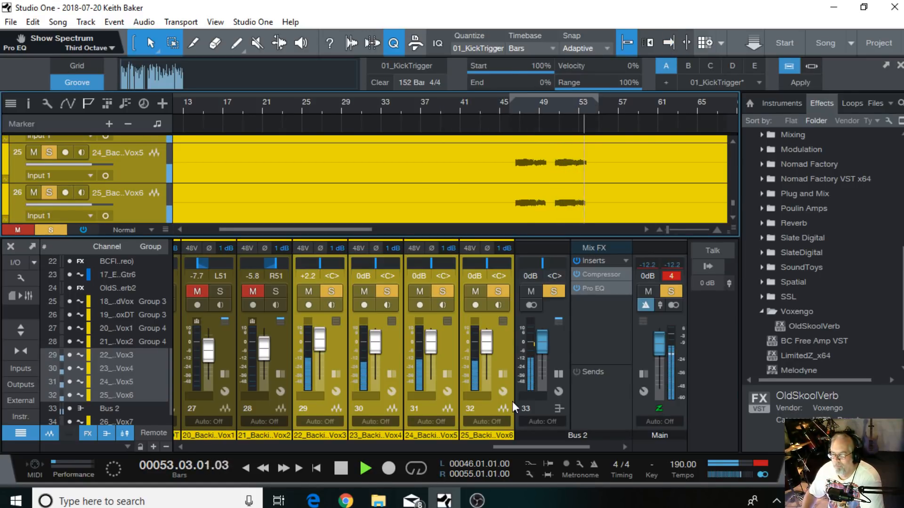
left_click(413, 472)
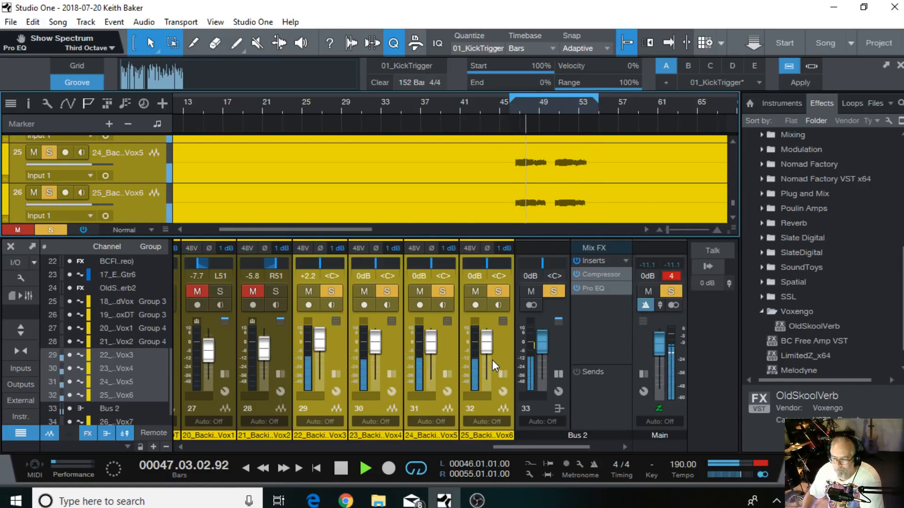
Pan BackingVox3 to L55 and BackingVox4 to R66
left_click_drag(315, 275, 311, 337)
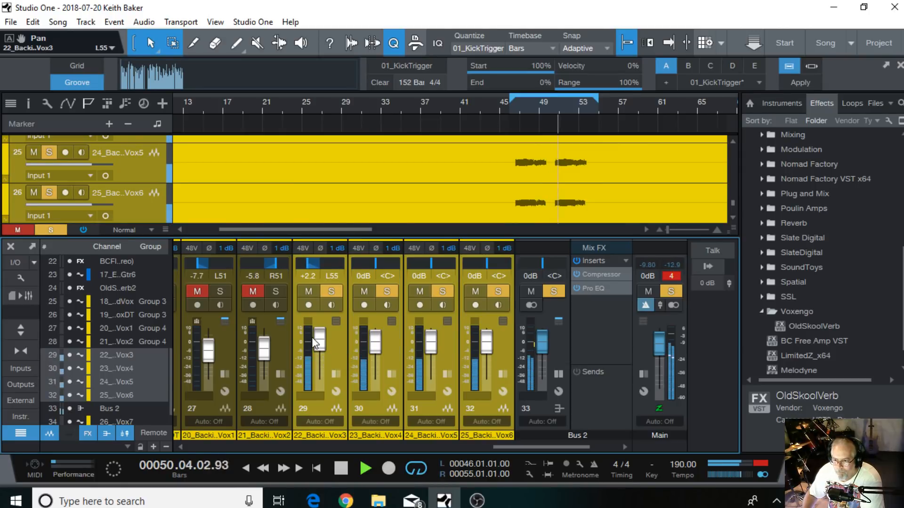
left_click_drag(376, 262, 413, 126)
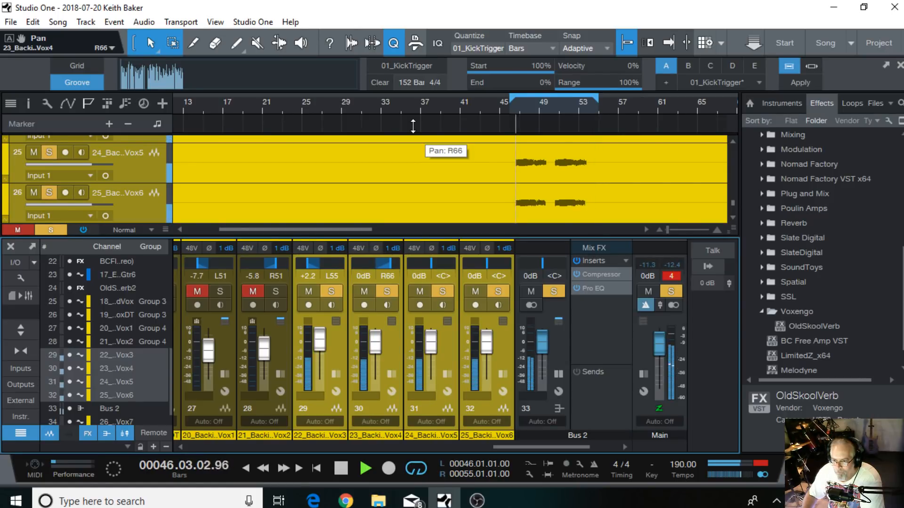
left_click_drag(413, 126, 413, 127)
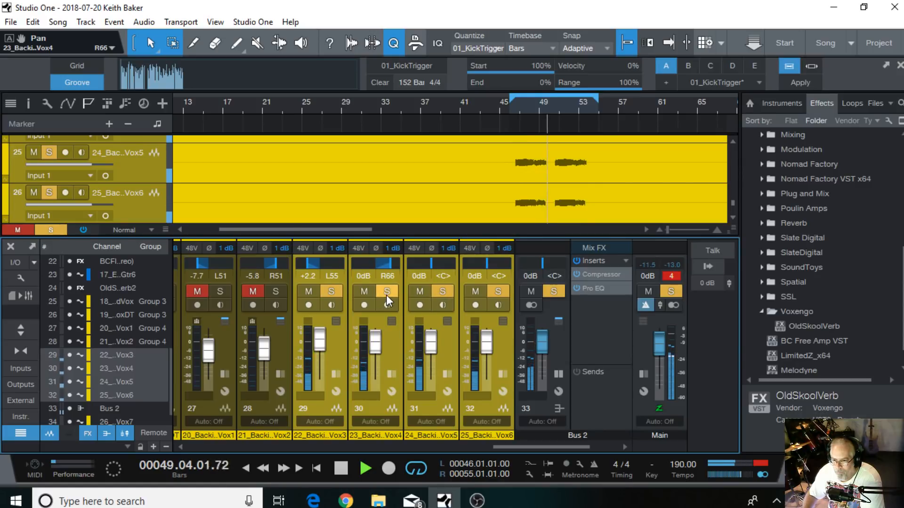
With BackingVox3 and BackingVox4 unsoloed, pan BackingVox5 fully left and BackingVox6 fully right
left_click(374, 409)
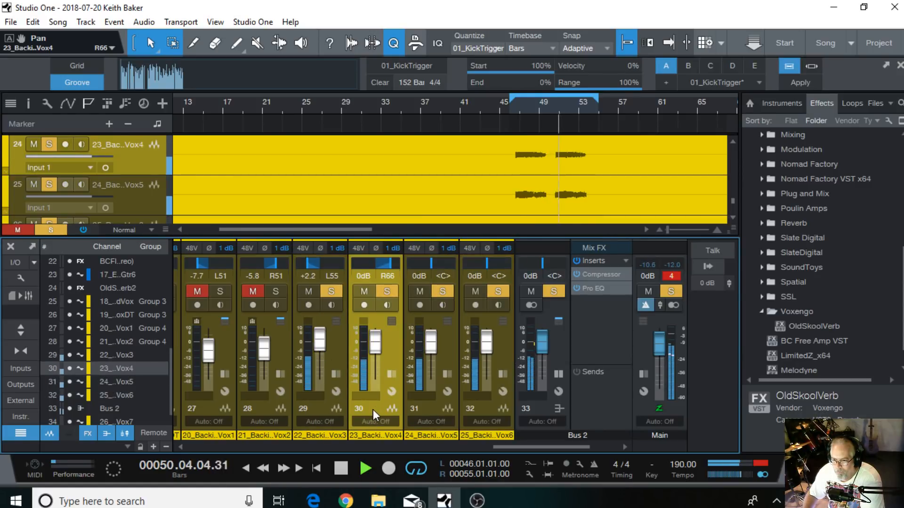
left_click(388, 290)
left_click(330, 290)
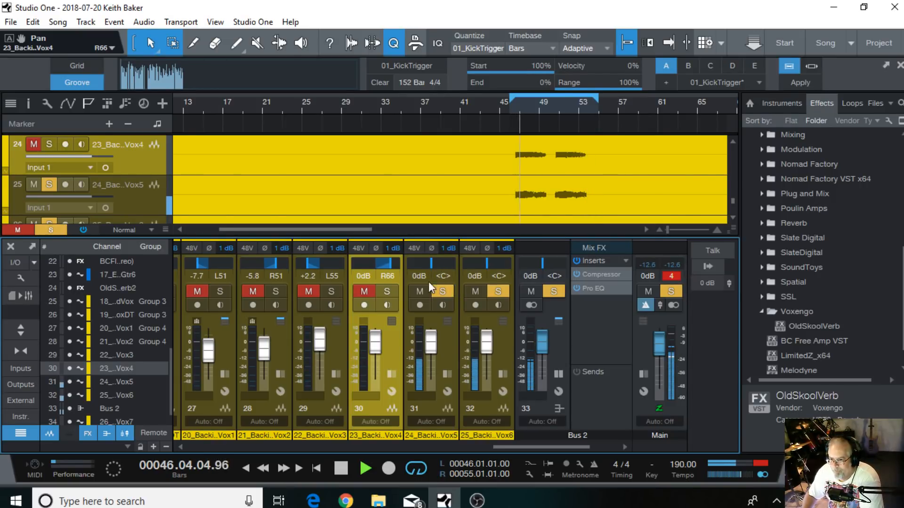
left_click_drag(431, 269, 579, 298)
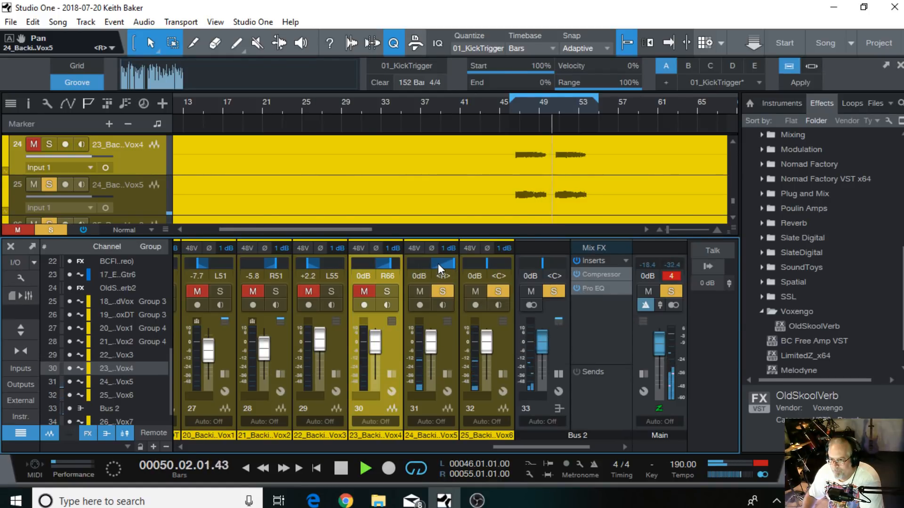
left_click_drag(438, 264, 335, 266)
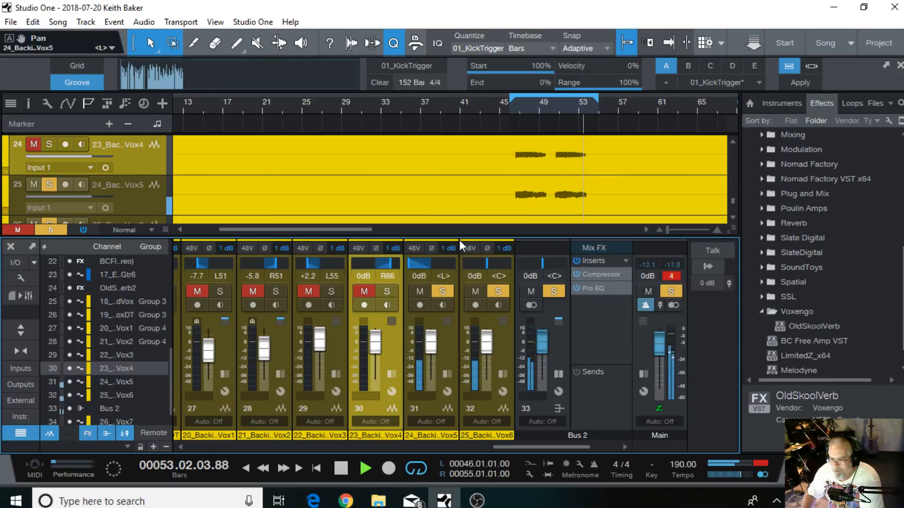
left_click_drag(486, 265, 548, 265)
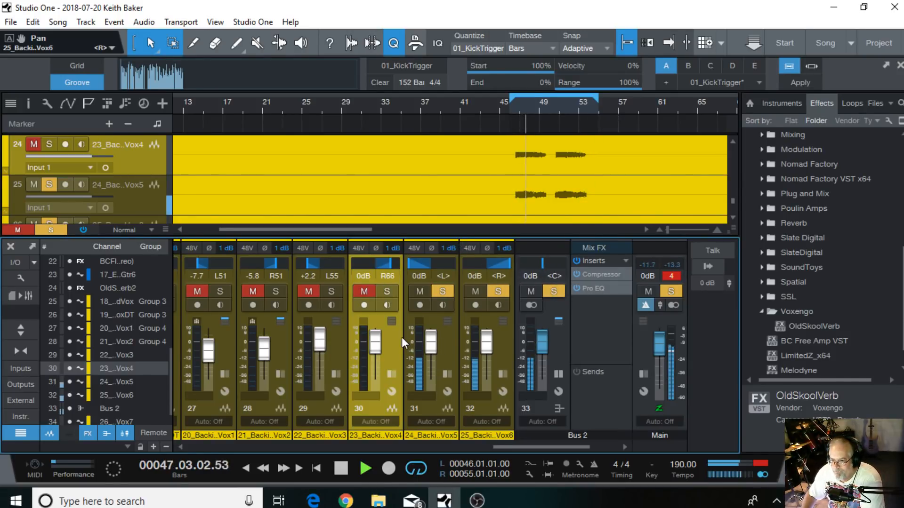
Solo BackingVox4 and BackingVox3 again, panning BackingVox4 to R50 and BackingVox3 to L50
left_click(388, 289)
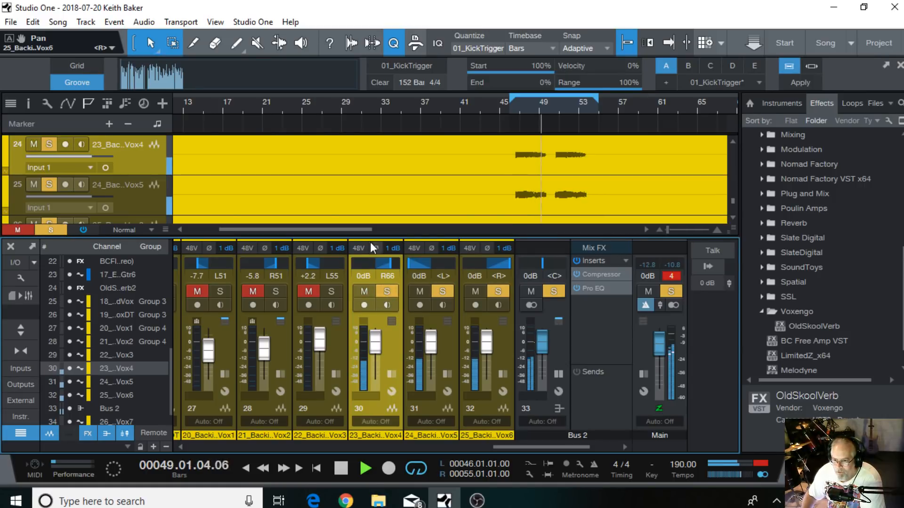
left_click_drag(390, 260, 385, 284)
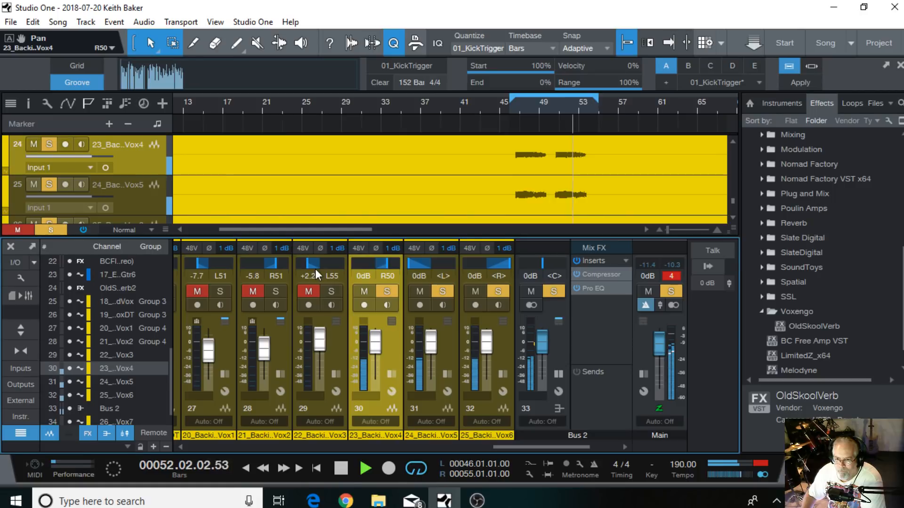
left_click(331, 291)
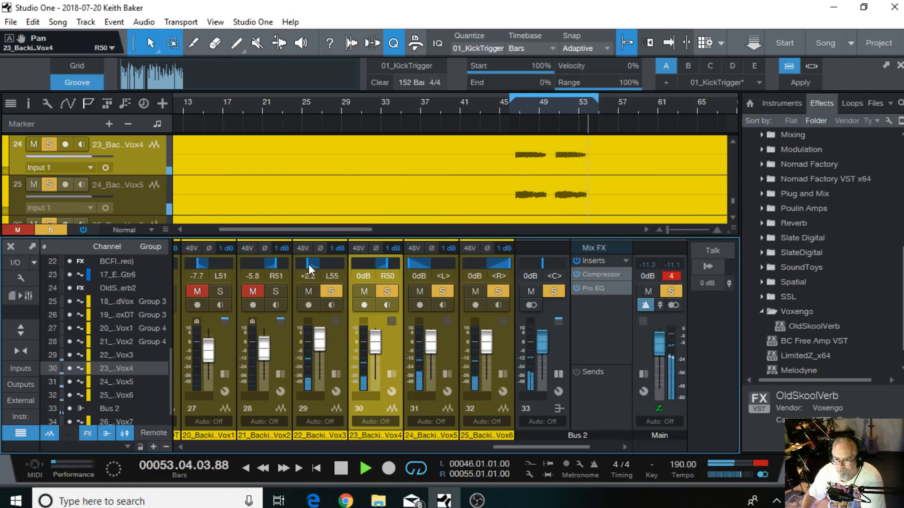
left_click_drag(306, 265, 306, 261)
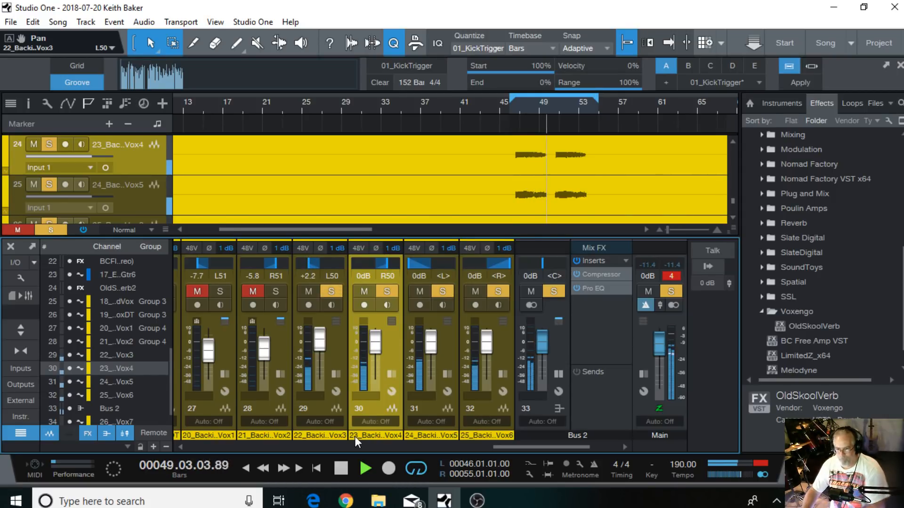
Set the BackingVox3 channel volume to 0 dB
left_click(329, 408)
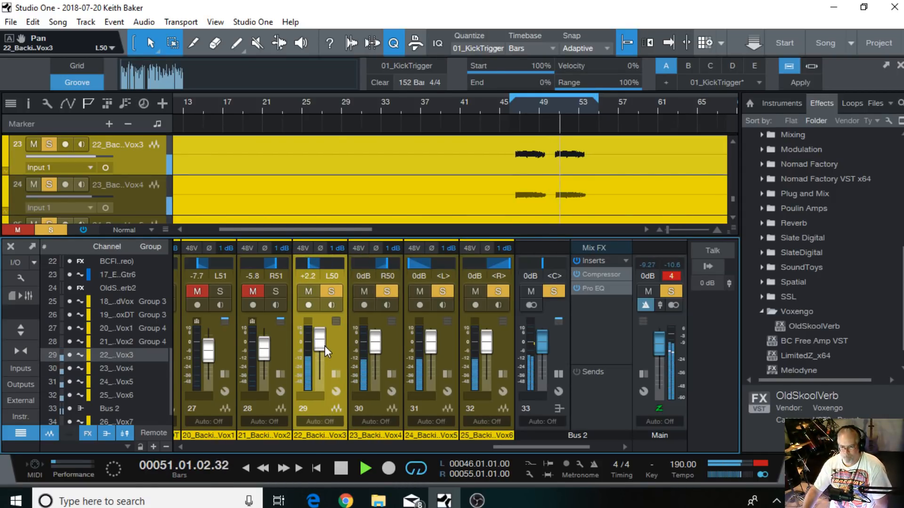
left_click_drag(324, 346, 323, 348)
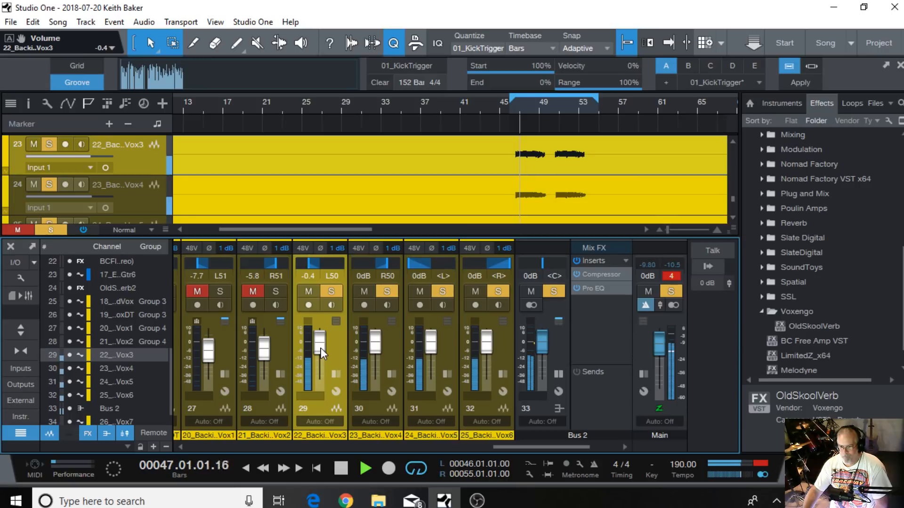
scroll(321, 349, "down", 1)
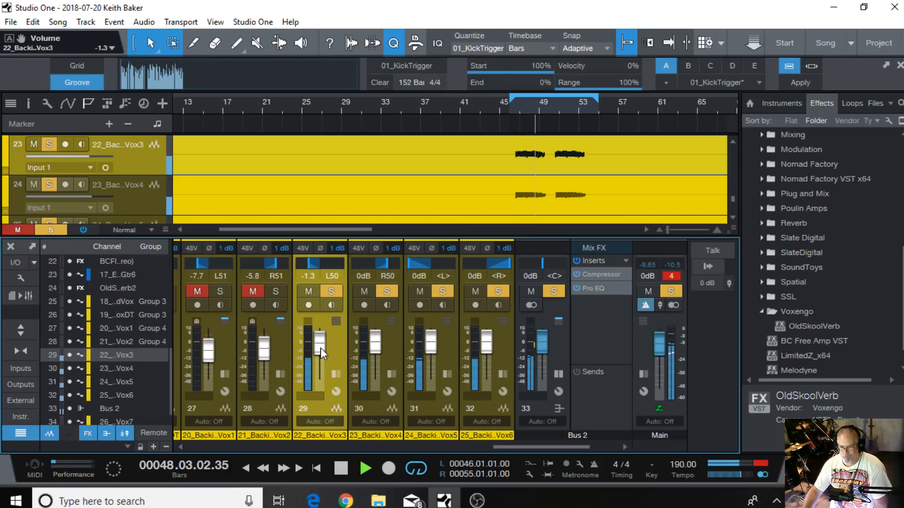
scroll(320, 348, "up", 2)
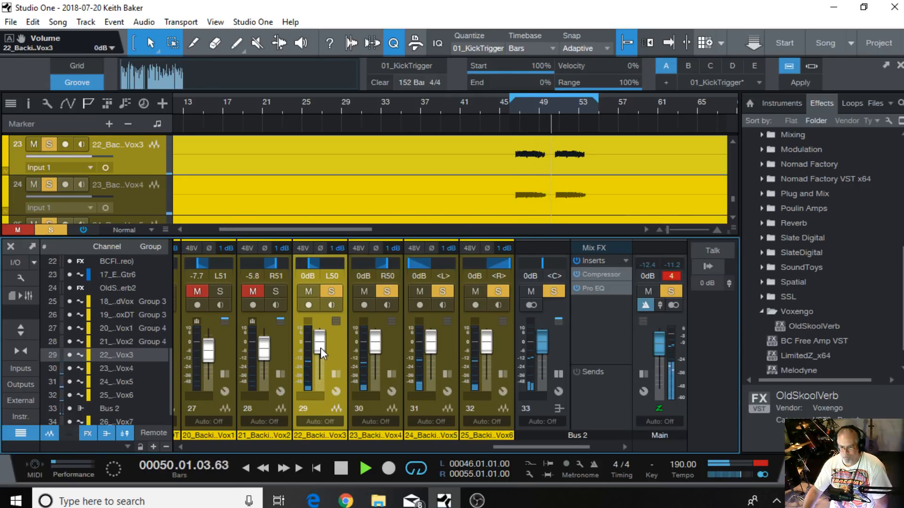
Group the four channels BackingVox3 to BackingVox6
left_click(488, 411, "shift")
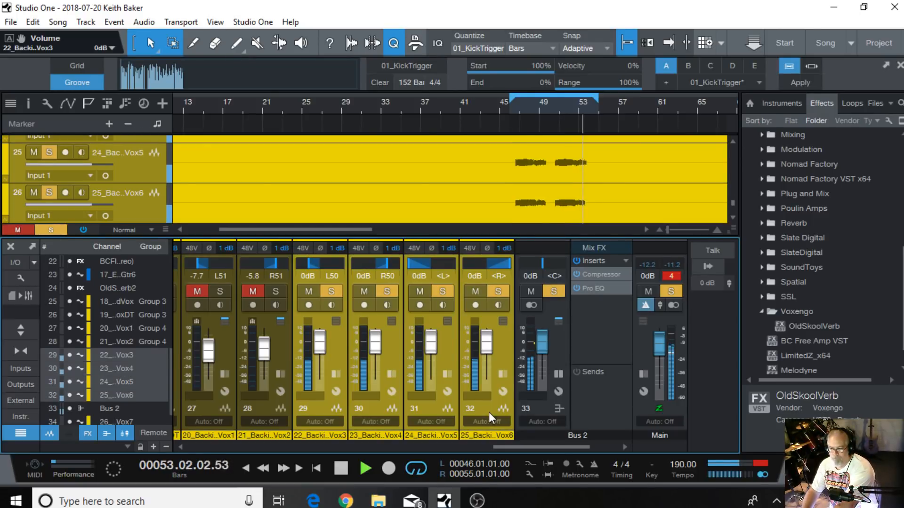
right_click(488, 412)
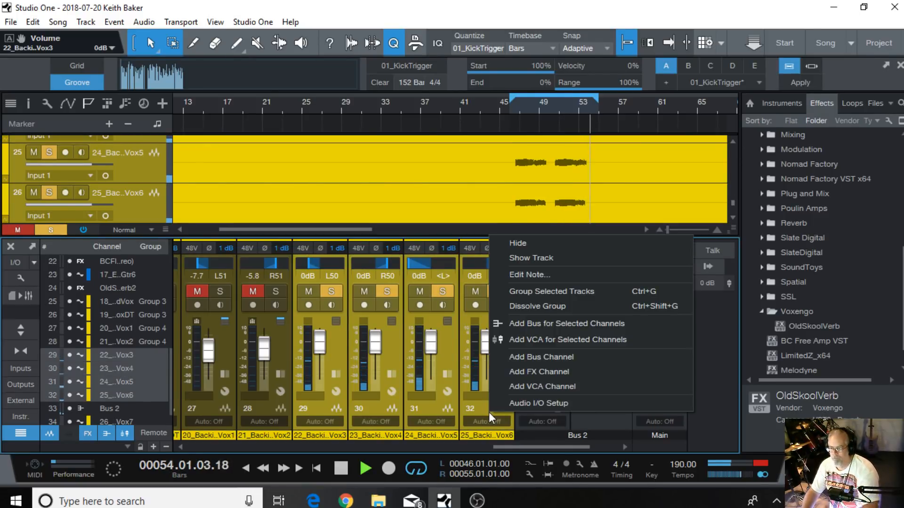
left_click(552, 292)
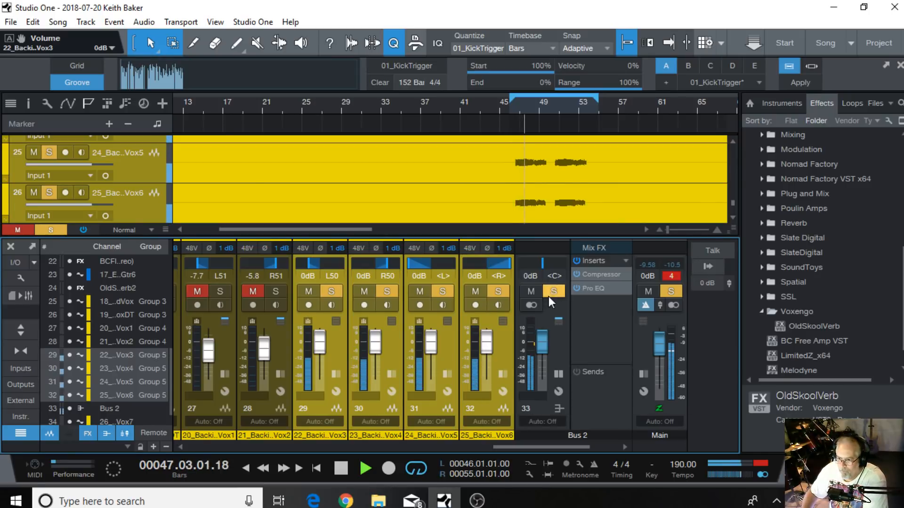
Stop playback, turn off solo on Bus 2 and the grouped backing vocals, and unmute the vocal group
left_click(342, 468)
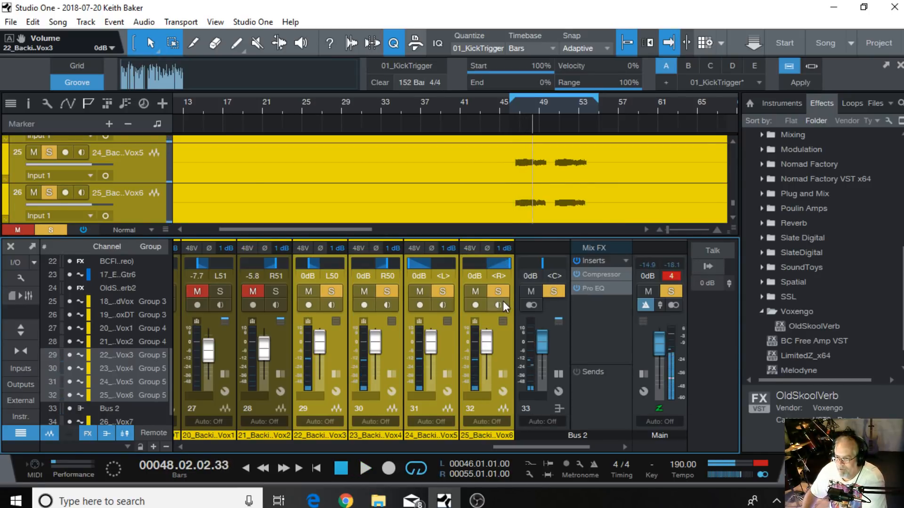
left_click(552, 292)
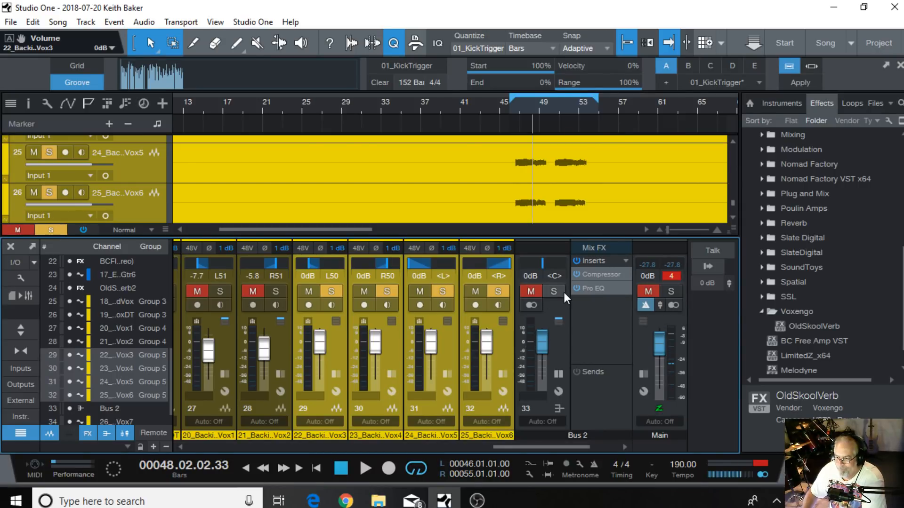
left_click(497, 291)
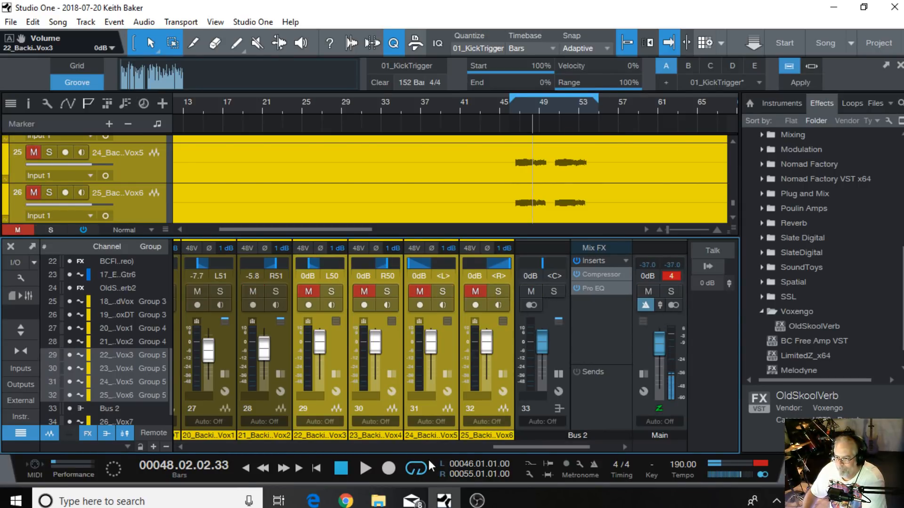
left_click(474, 291)
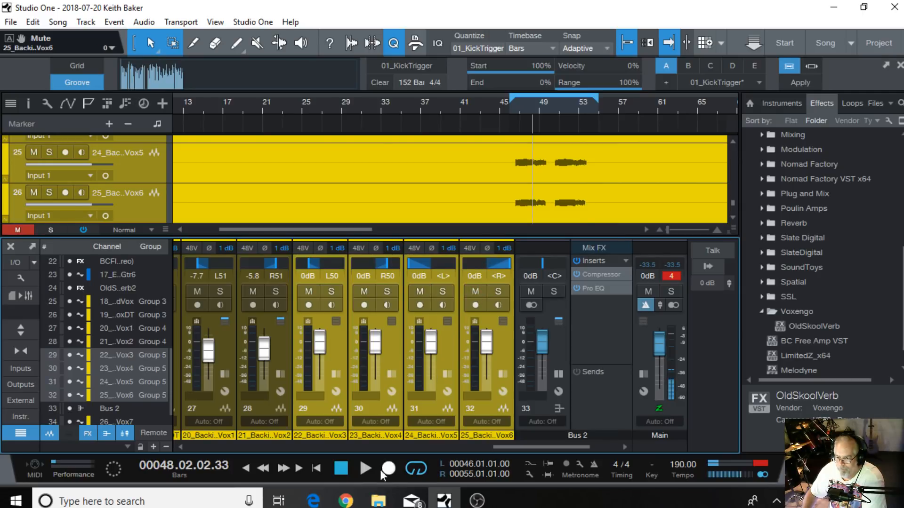
During playback of the full mix, raise the Bus 2 Pro EQ mid band to 5.41 dB at 3.05 kHz
left_click(364, 468)
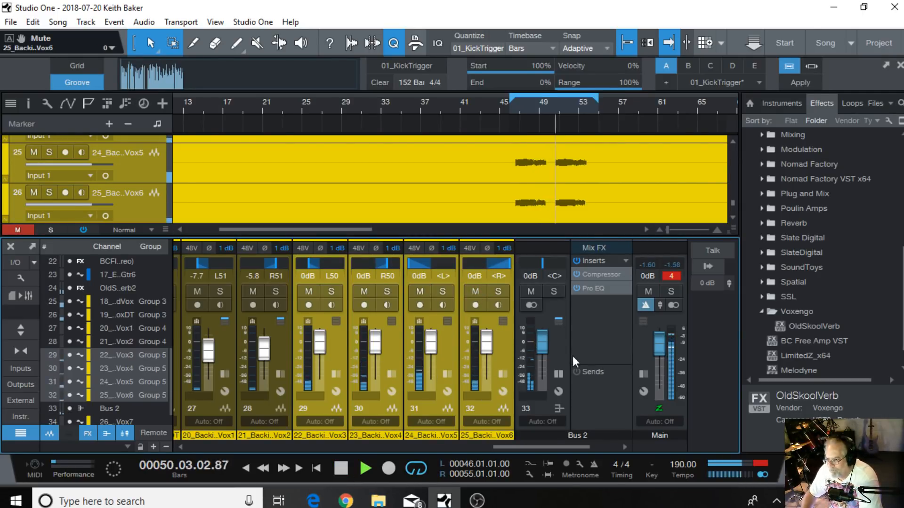
left_click(601, 272)
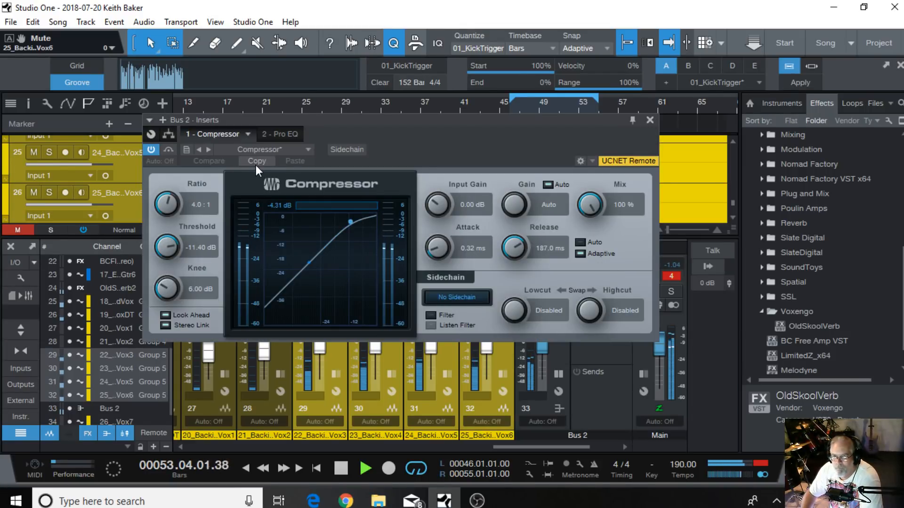
left_click(281, 135)
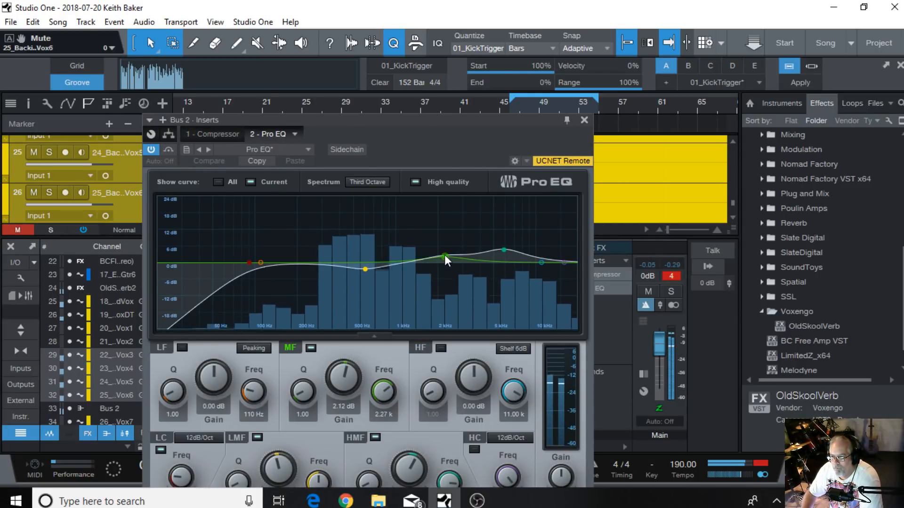
left_click_drag(445, 255, 463, 247)
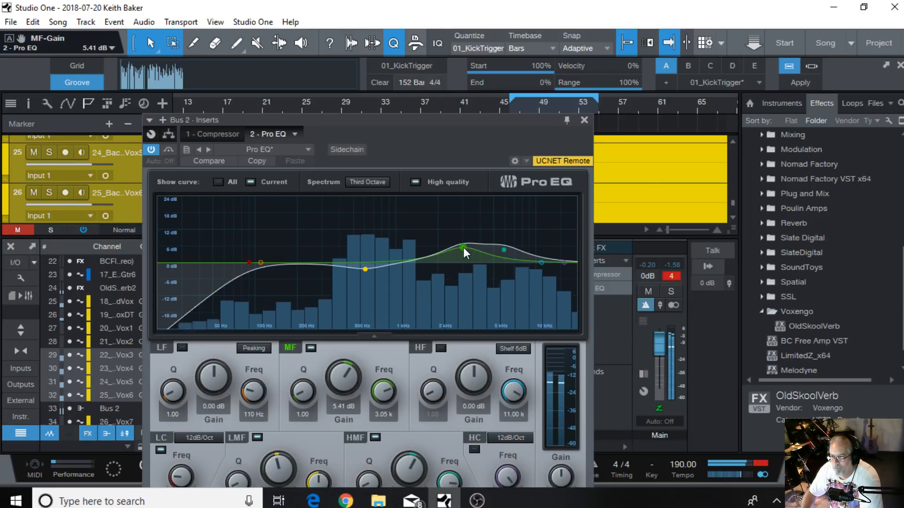
left_click(585, 120)
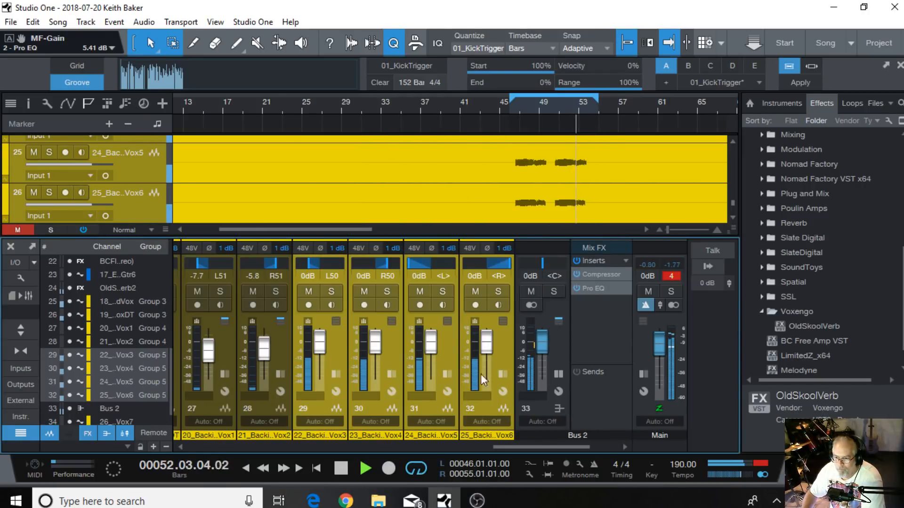
During playback, lower the grouped BackingVox3 to BackingVox6 channels to -8.3 dB, turn off looping and stop
mouse_move(486, 339)
left_mouse_down()
mouse_move(490, 356)
mouse_move(488, 347)
left_mouse_up()
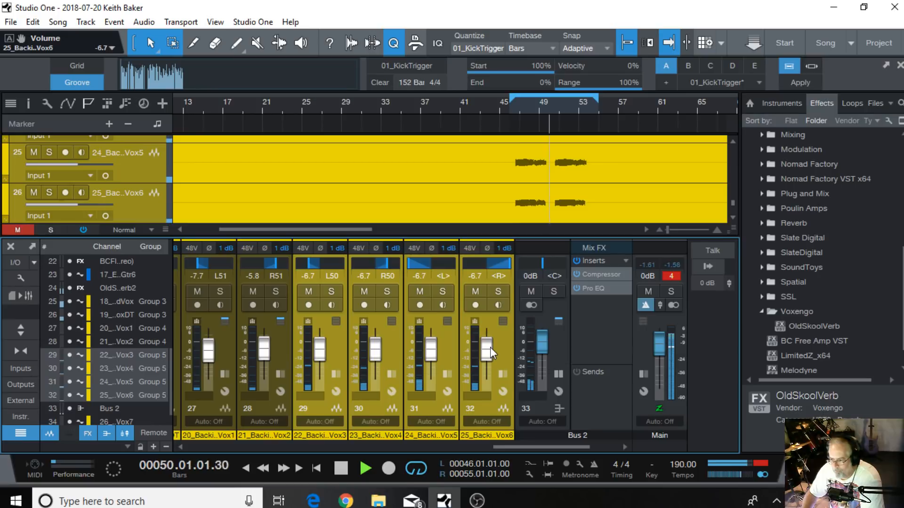
left_click(558, 373)
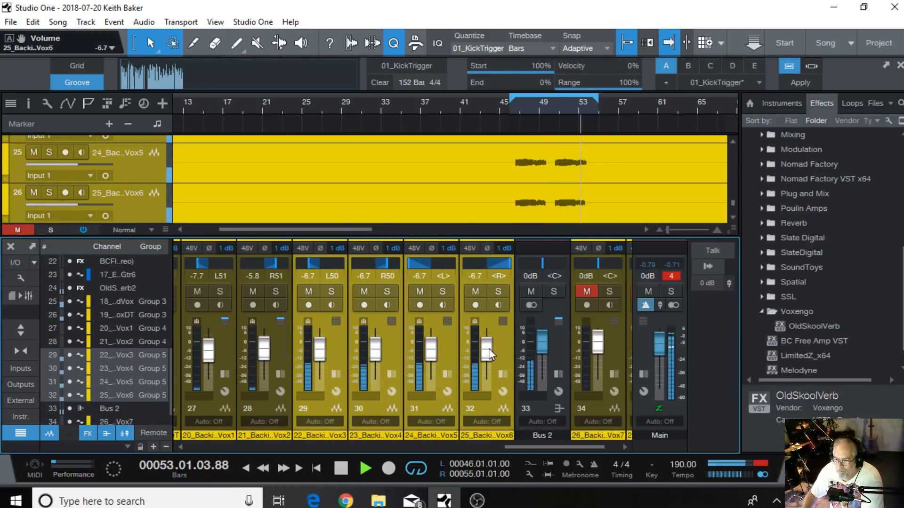
left_click_drag(487, 349, 487, 351)
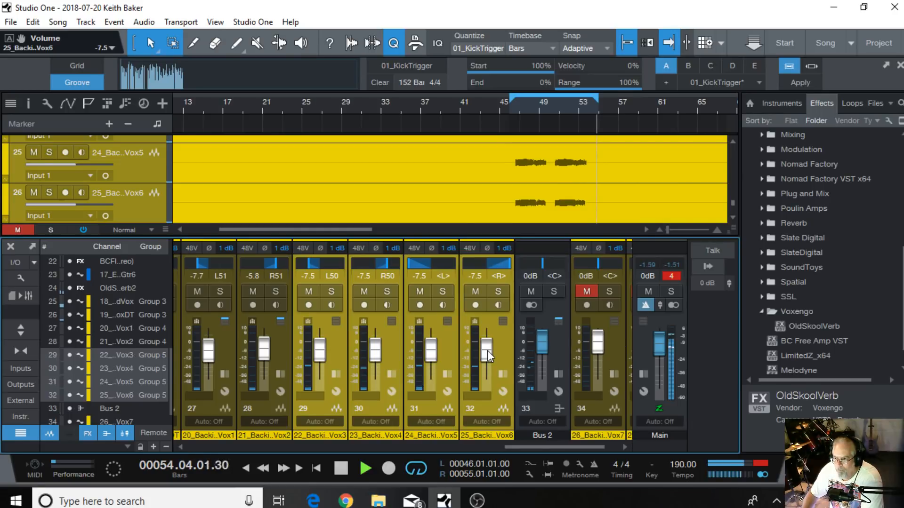
left_click(414, 470)
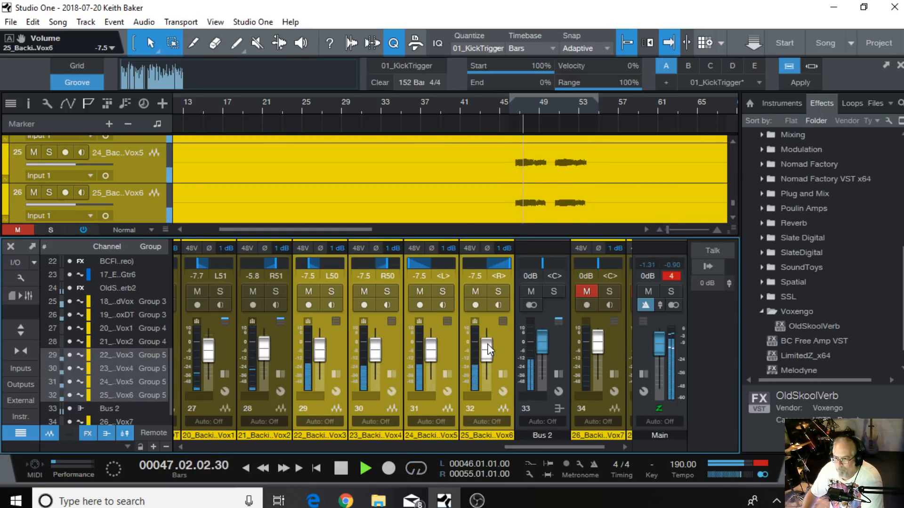
left_click_drag(487, 352, 488, 353)
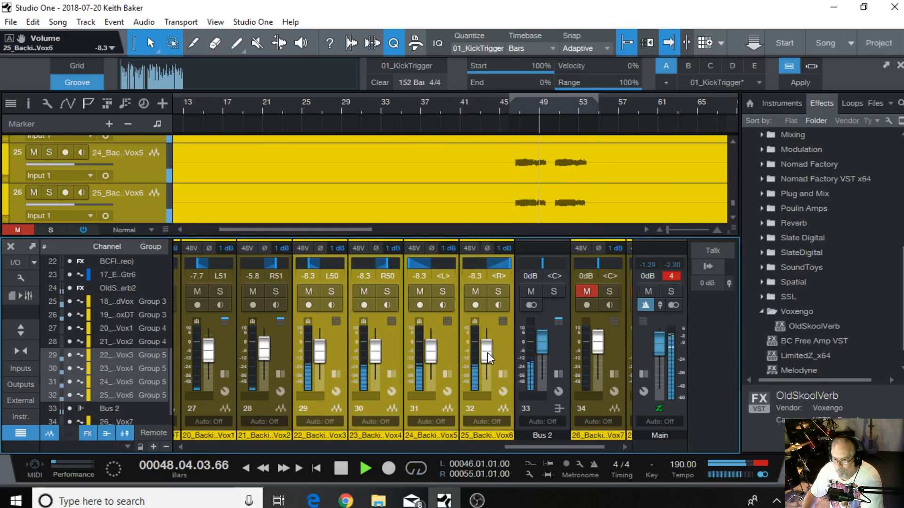
left_click(340, 466)
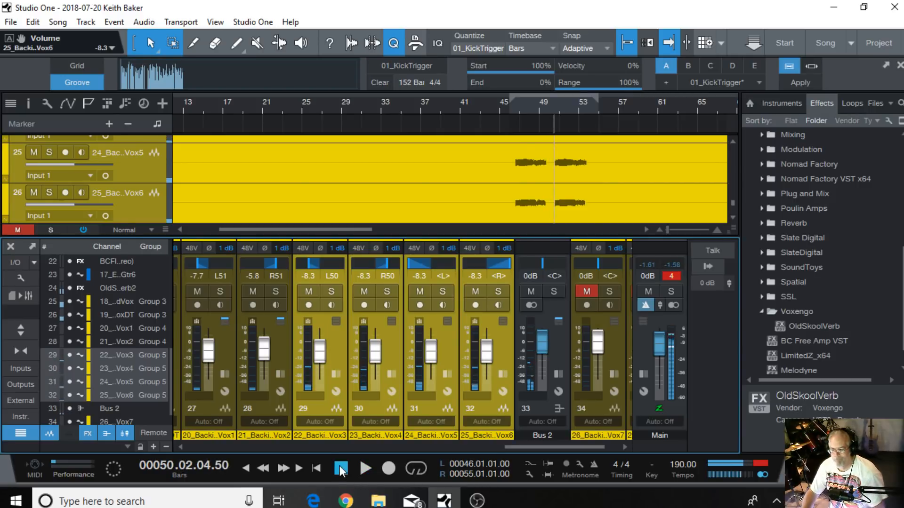
Find the BackingVox7 and BackingVox8 parts in the arrangement and place the playhead just before them at bar 100
left_click_drag(517, 447, 591, 444)
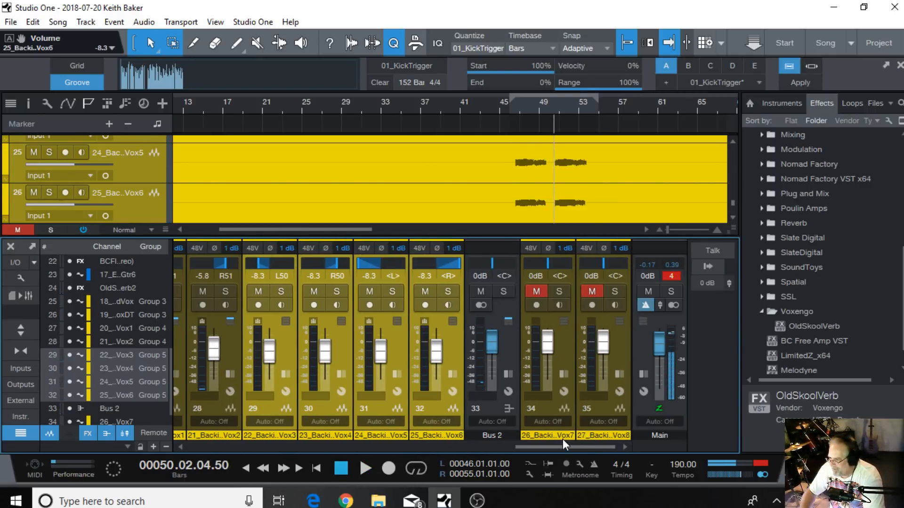
left_click(545, 408)
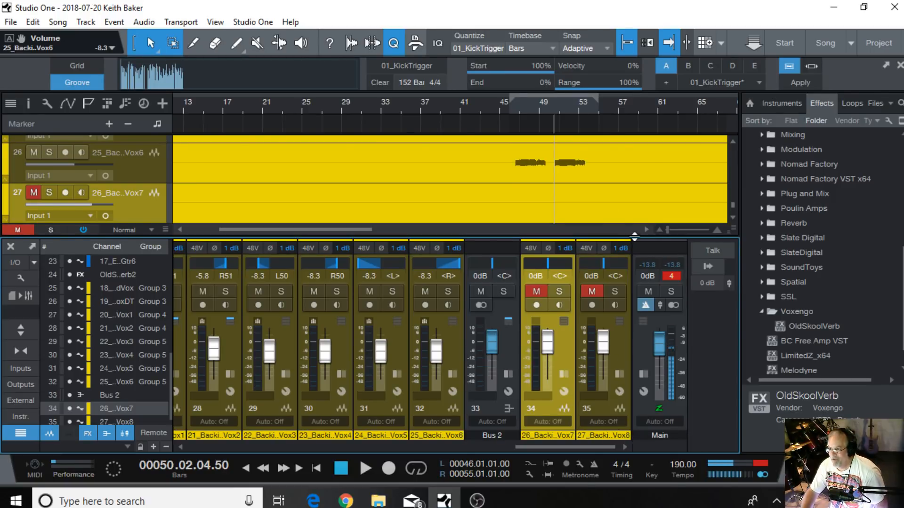
left_click_drag(668, 229, 655, 232)
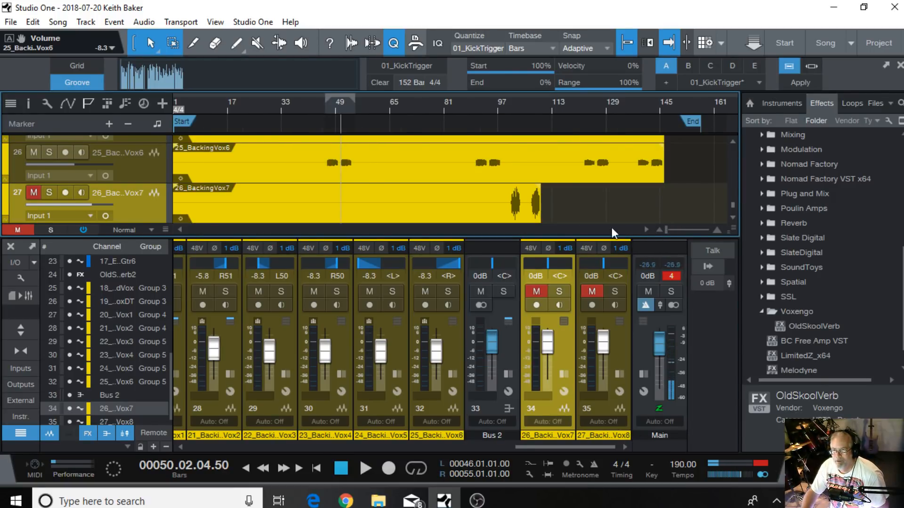
left_click(594, 406)
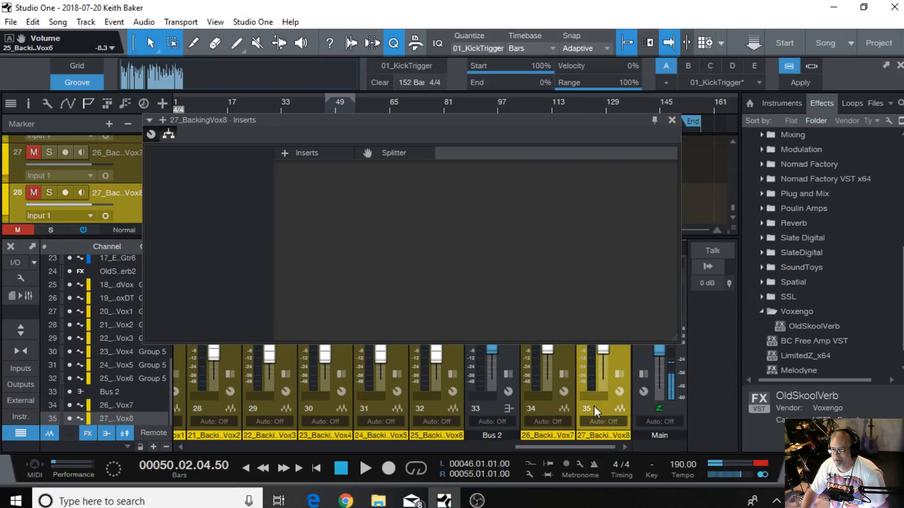
left_click(672, 120)
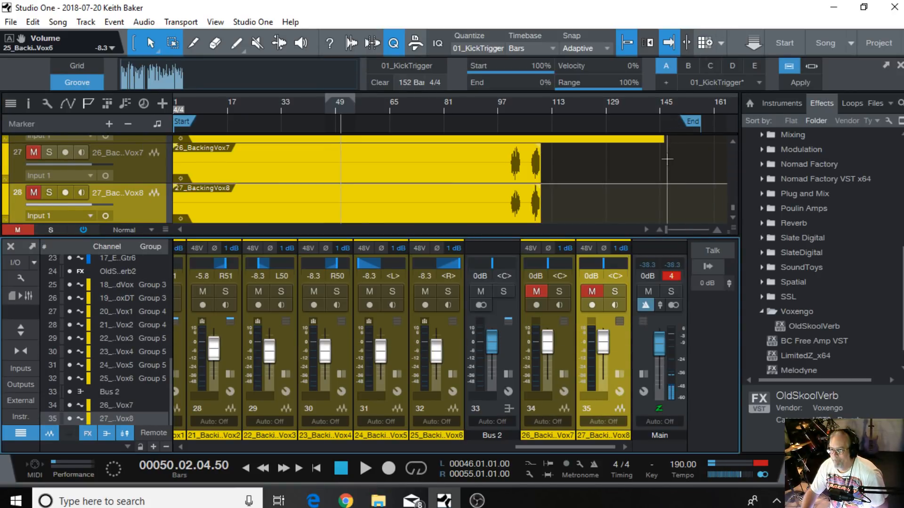
left_click(508, 102)
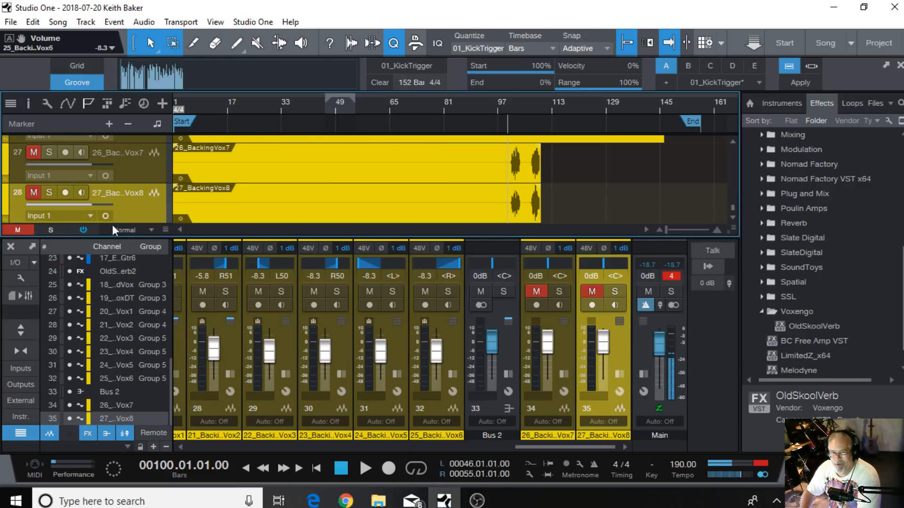
Unmute and solo BackingVox7 and BackingVox8, and start playback from bar 100
left_click(536, 291)
left_click(559, 291)
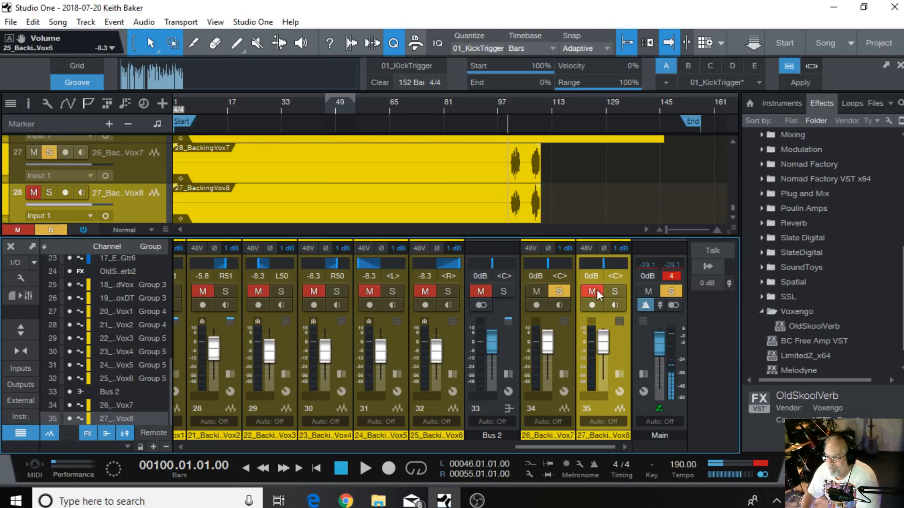
left_click(594, 290)
left_click(615, 291)
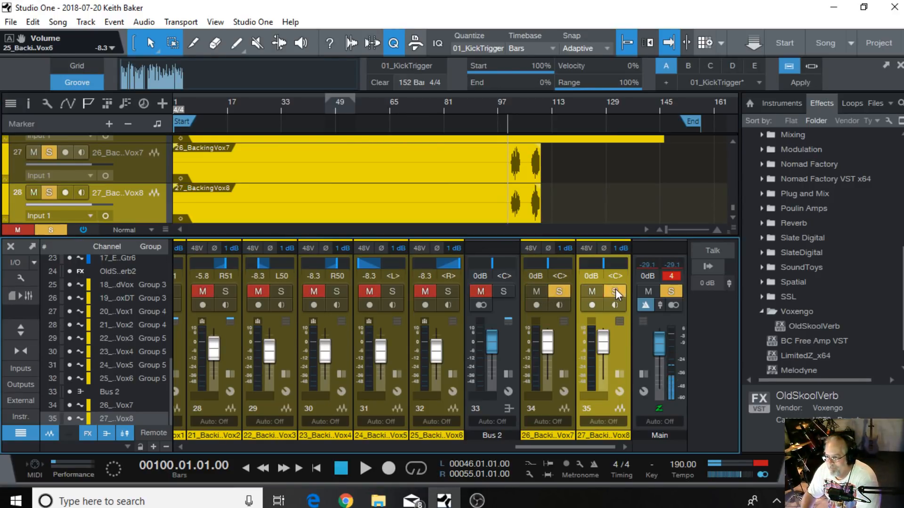
left_click(365, 469)
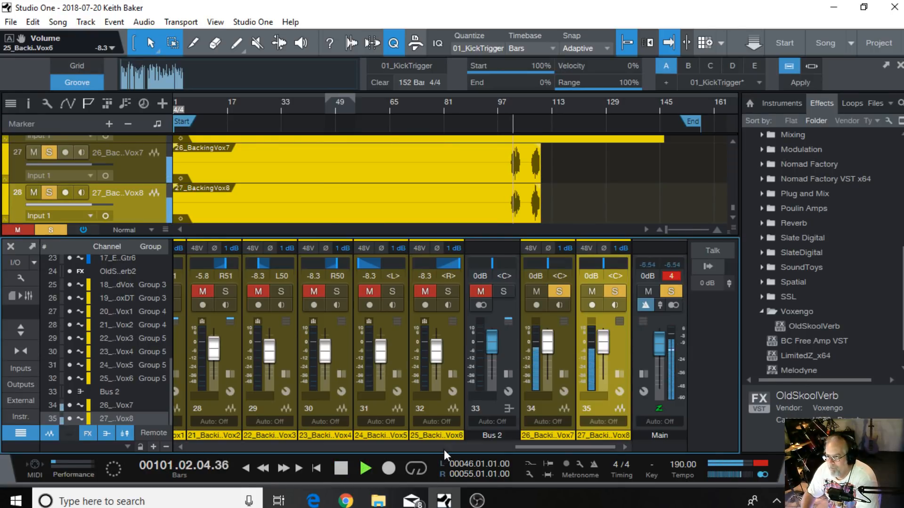
Lower BackingVox7 and BackingVox8 together to -6.1 dB while they play, and stop playback
left_click(550, 414)
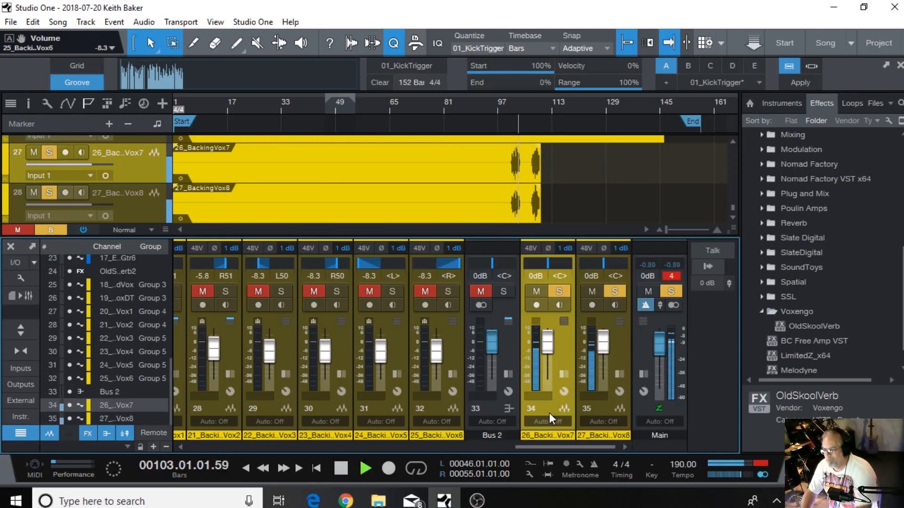
left_click(604, 412)
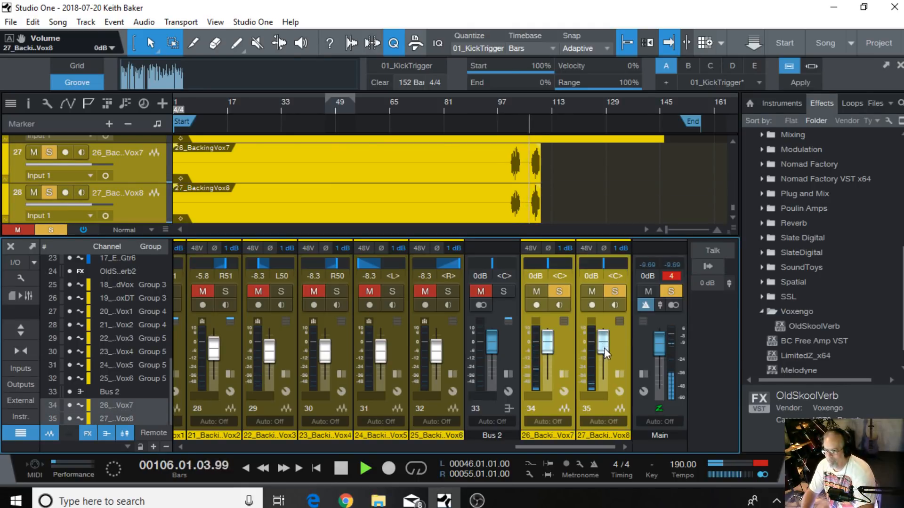
mouse_move(603, 348)
left_mouse_down()
mouse_move(603, 356)
mouse_move(603, 348)
left_mouse_up()
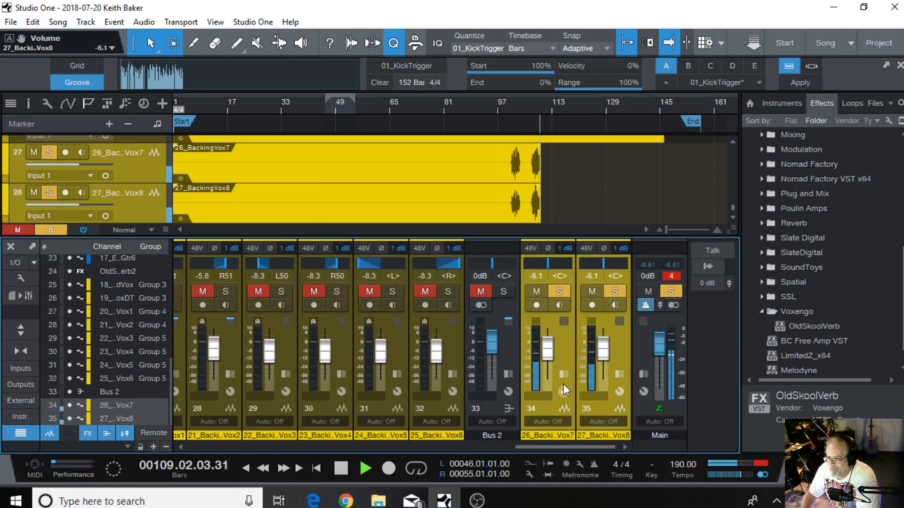
left_click(340, 471)
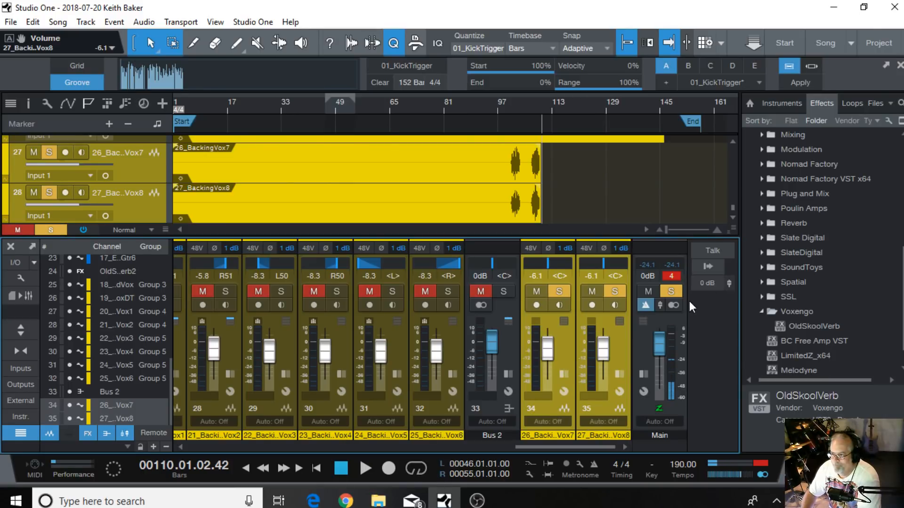
left_click(658, 292)
left_click(671, 293)
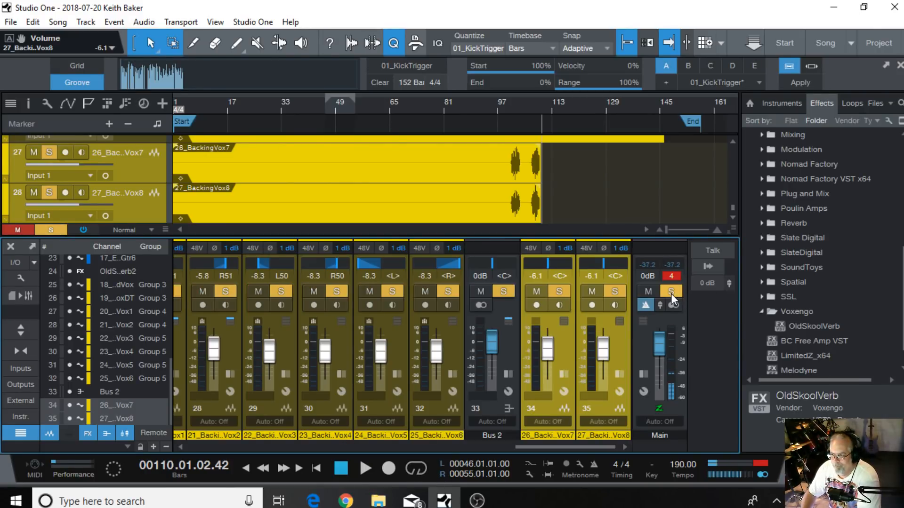
left_click(671, 293)
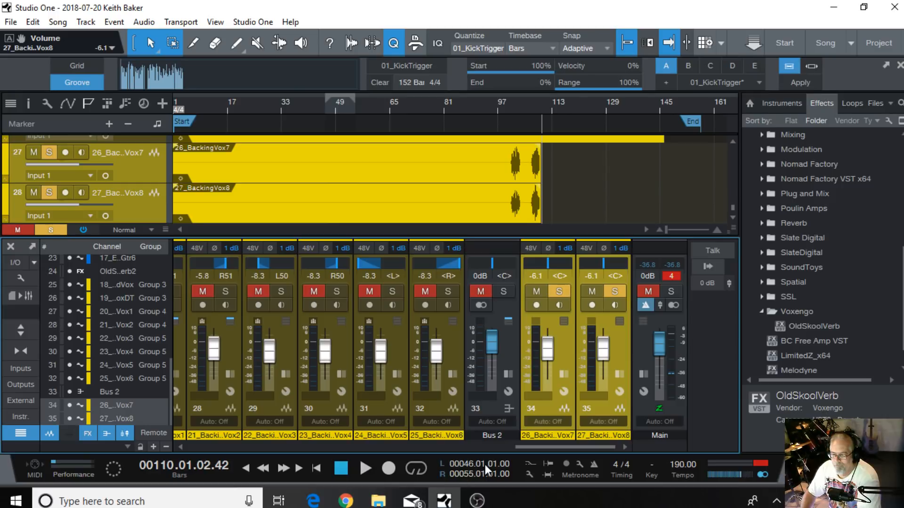
left_click(671, 291)
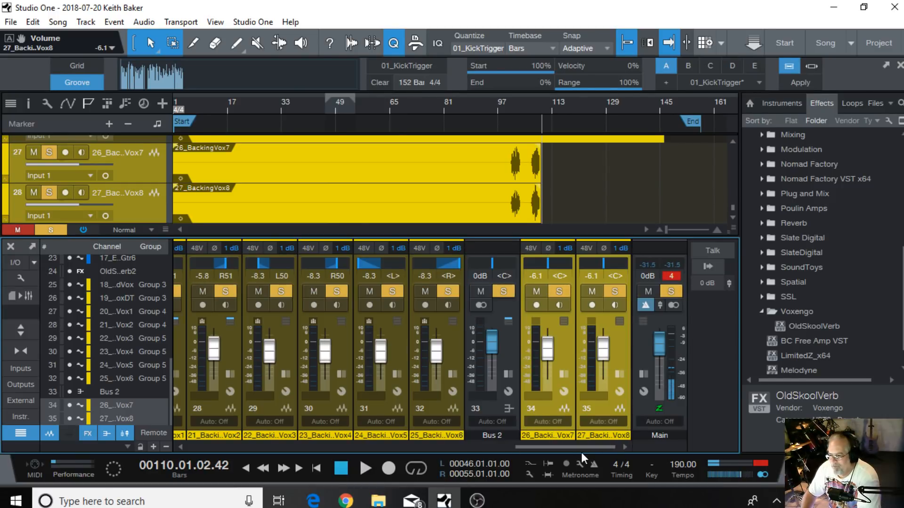
left_click(670, 292)
Set the Talk Back channel volume to +8.2 dB and solo the Main output
left_click_drag(552, 448, 199, 422)
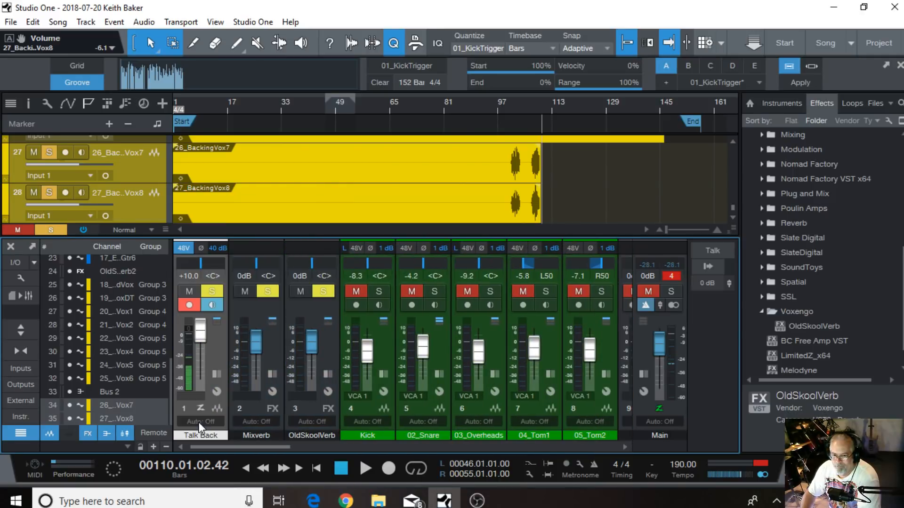
left_click_drag(201, 331, 200, 333)
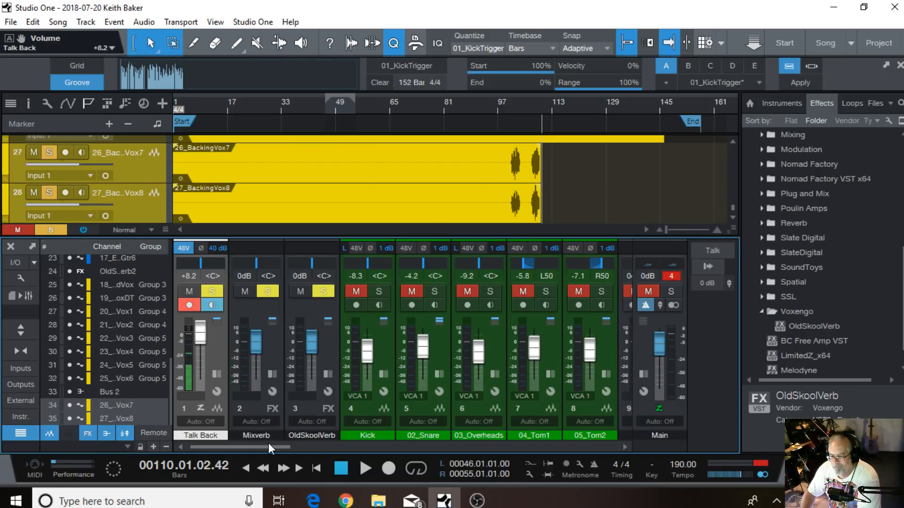
left_click_drag(268, 442, 673, 419)
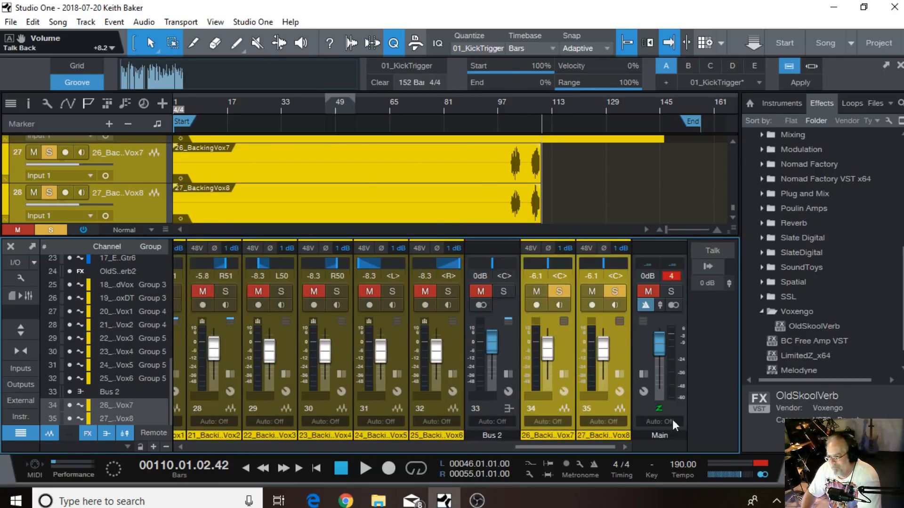
left_click(672, 291)
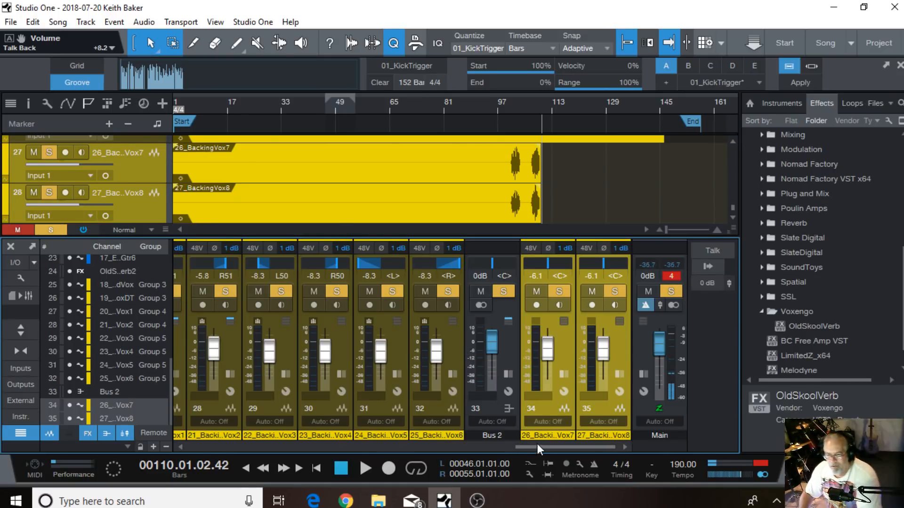
Turn off solo on Bus 2, and route the outputs of BackingVox7 and BackingVox8 to Bus 2
left_click(504, 292)
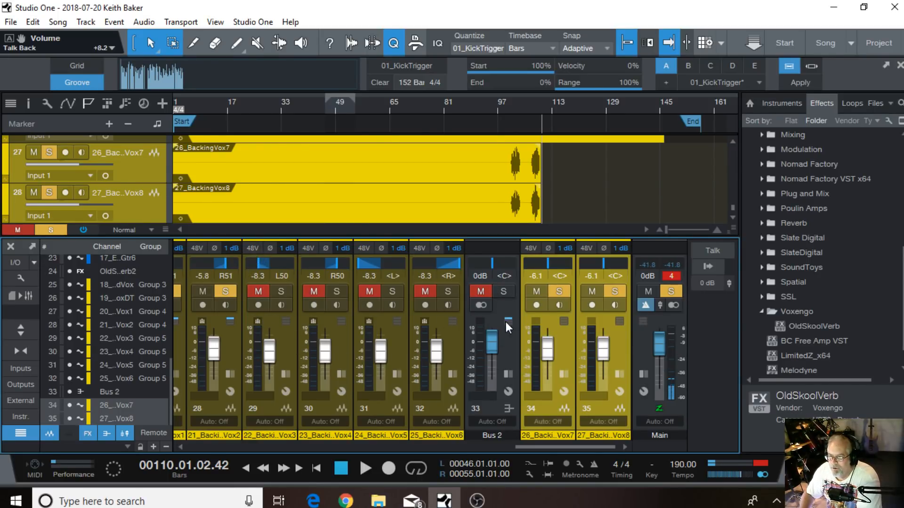
left_click_drag(484, 234, 487, 203)
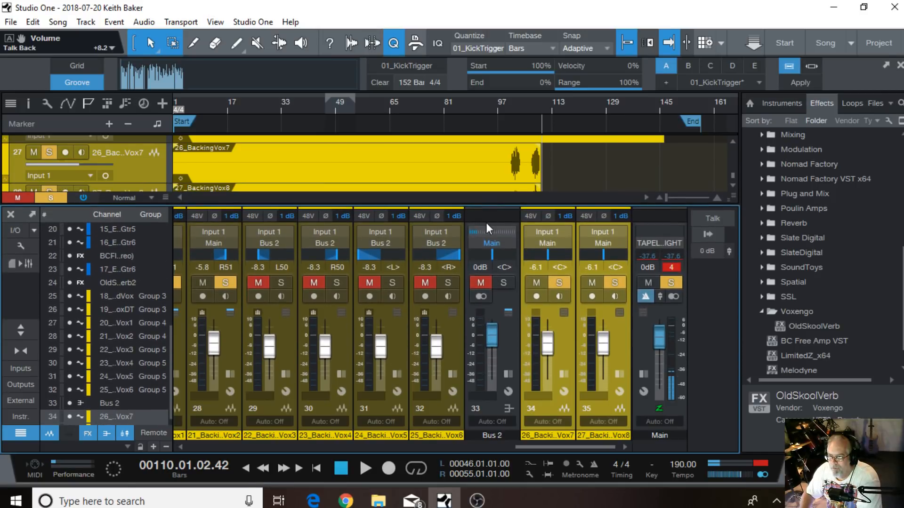
left_click(551, 231)
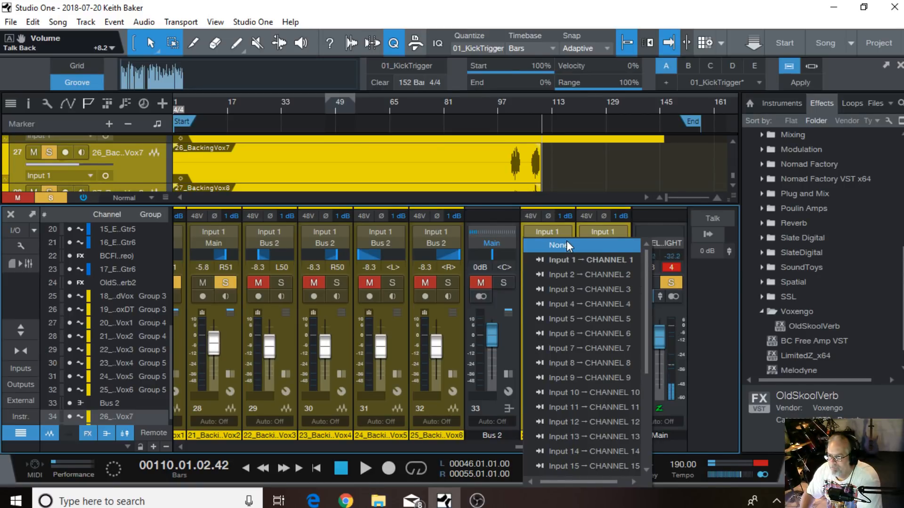
mouse_move(646, 278)
left_mouse_down()
mouse_move(651, 446)
mouse_move(651, 270)
left_mouse_up()
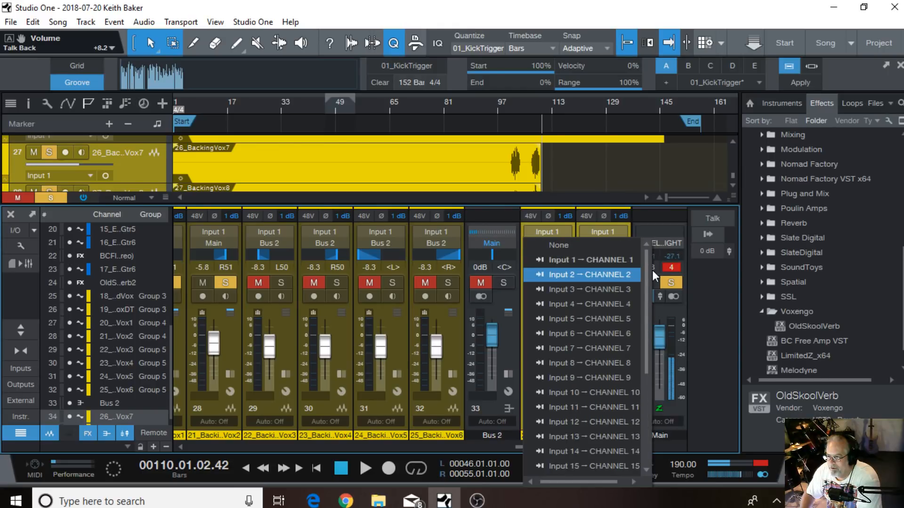
left_click(561, 201)
left_click(544, 241)
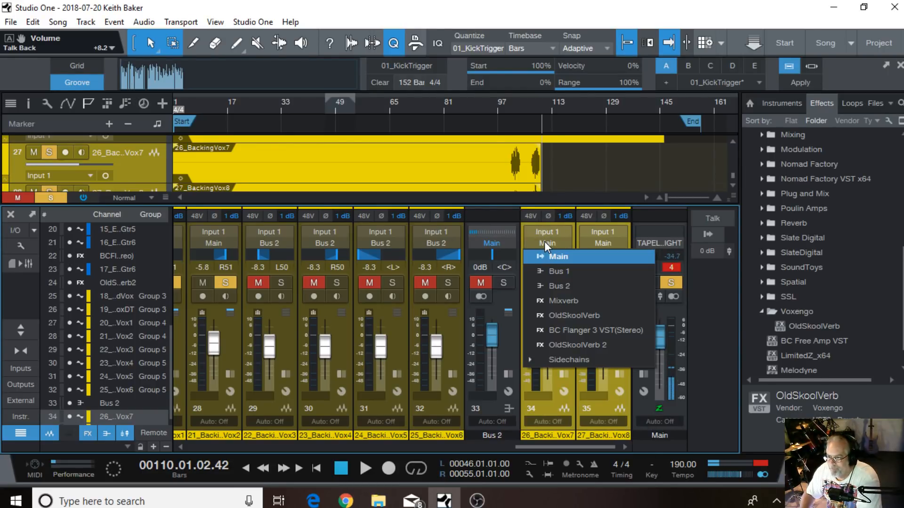
left_click(558, 287)
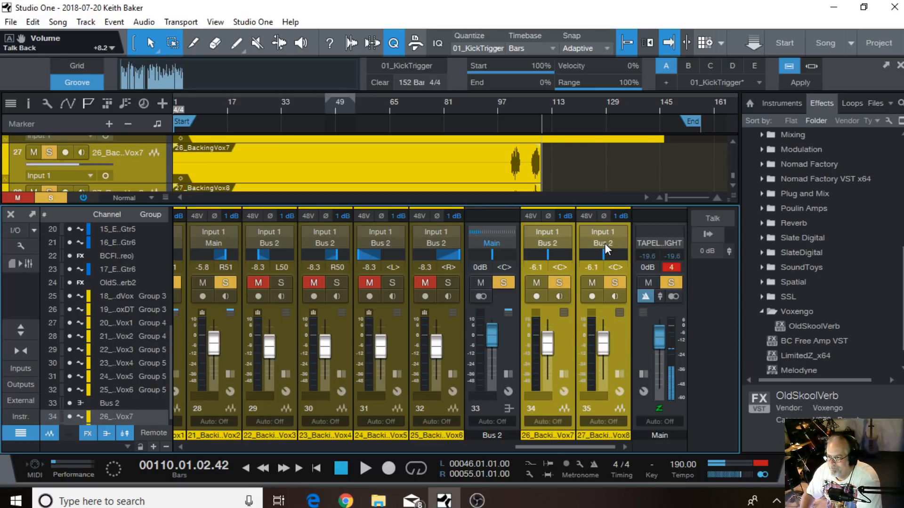
left_click(604, 244)
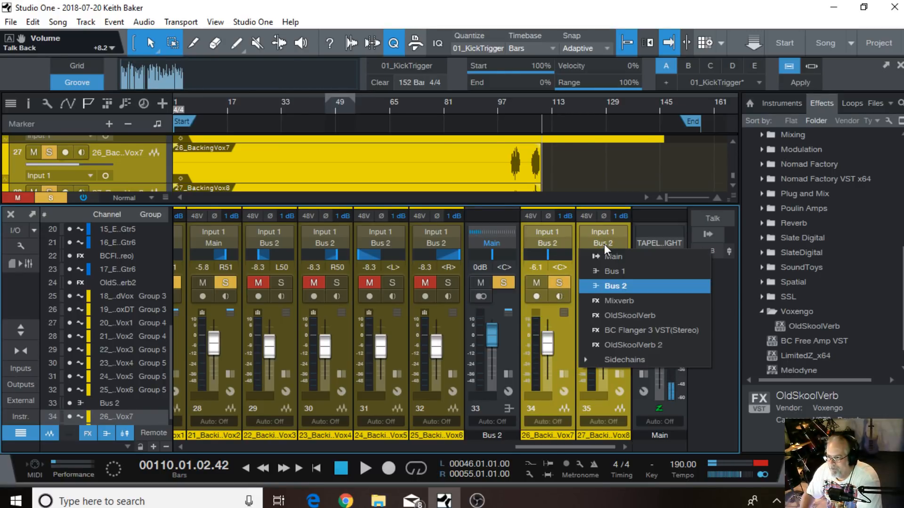
left_click(494, 197)
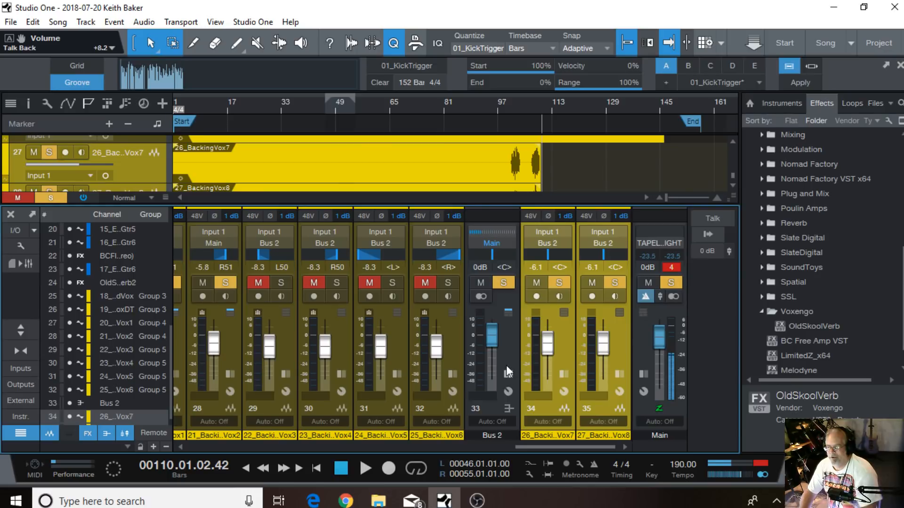
Move the Bus 2 channel in the mixer to directly after BackingVox8
left_click(491, 411)
left_click_drag(621, 419, 622, 419)
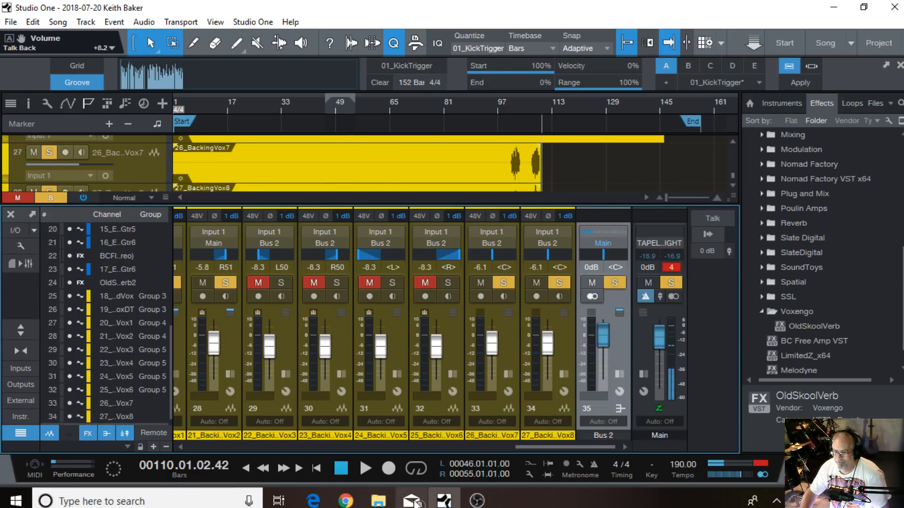
Play the song from bar 99, set BackingVox8's volume to -5.4 dB while listening, and stop playback
left_click(503, 106)
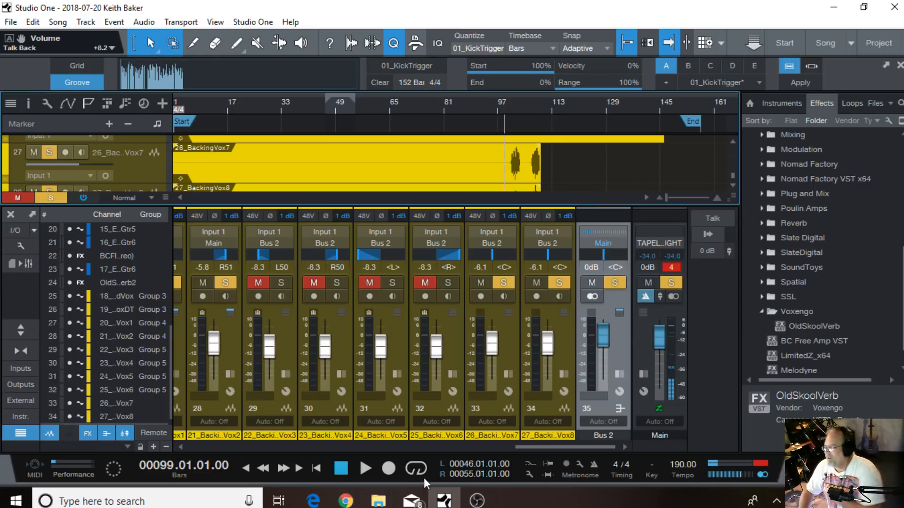
left_click(365, 469)
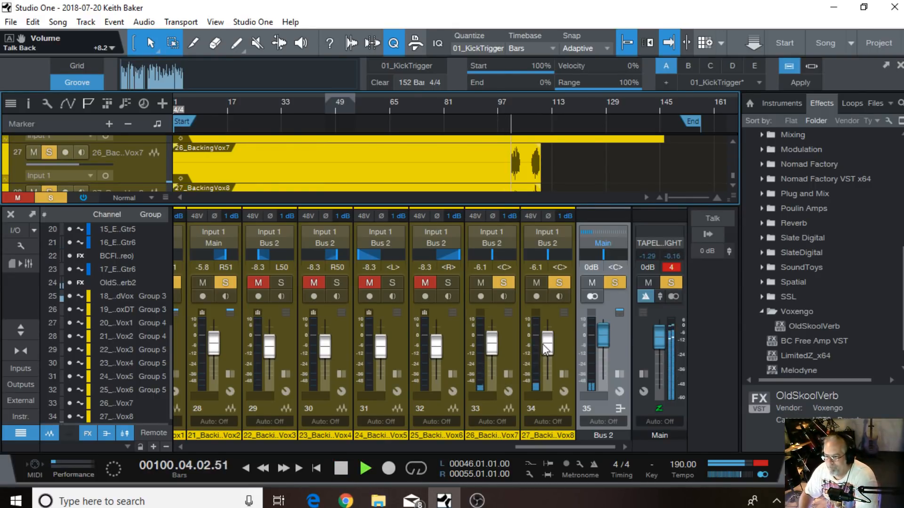
left_click_drag(546, 348, 547, 344)
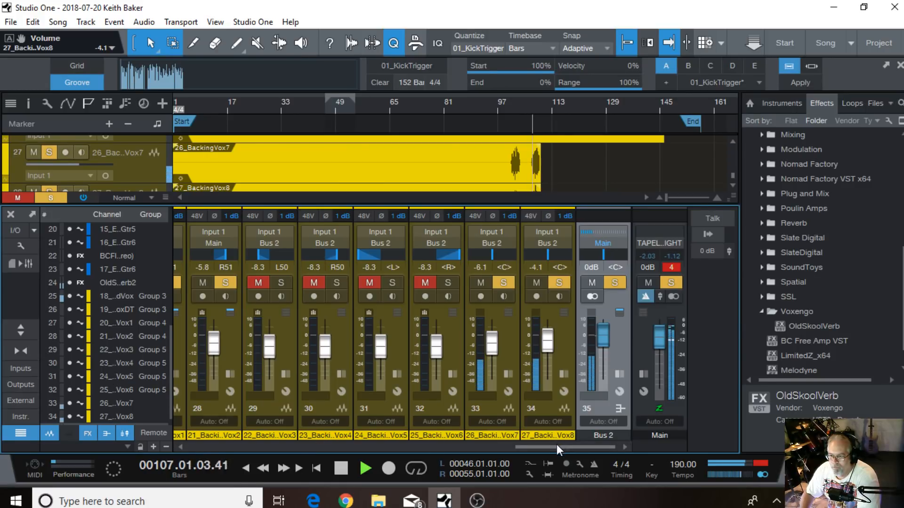
left_click_drag(549, 346, 550, 350)
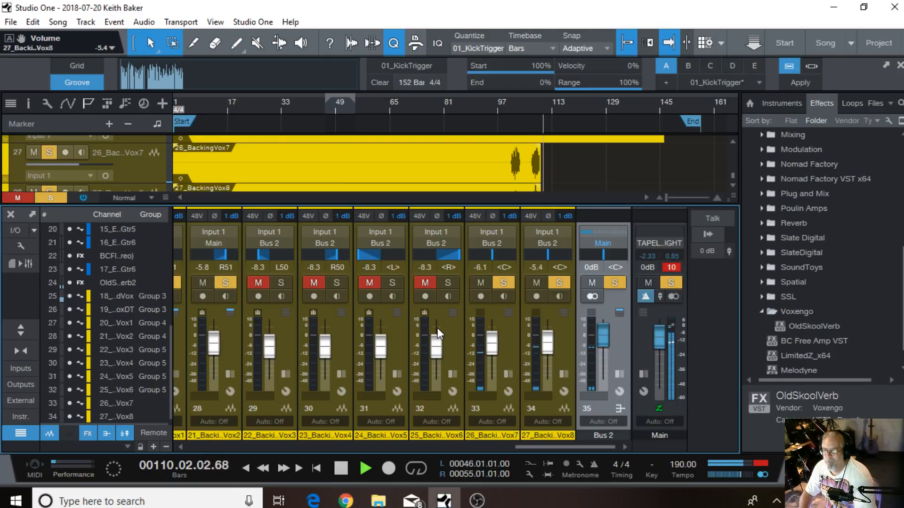
left_click(341, 468)
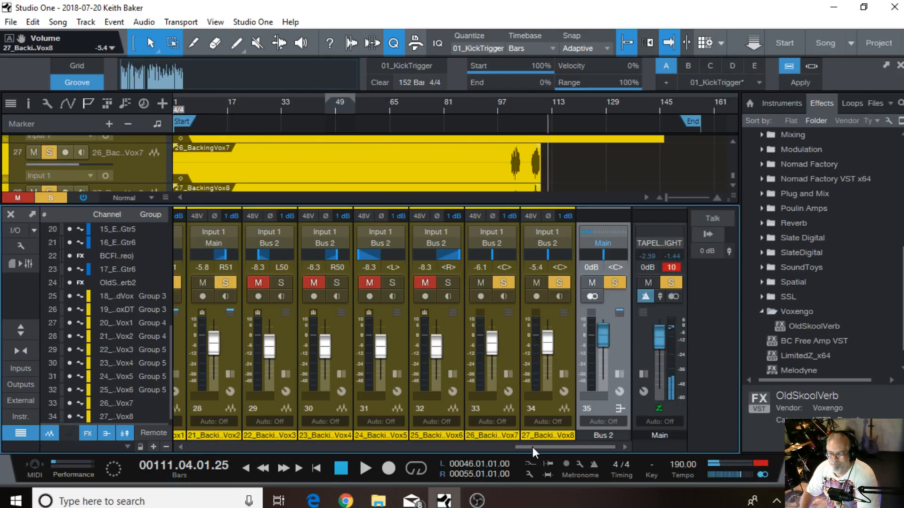
Unmute BackingVox3 to BackingVox6 and clear all mutes and solos on the backing vocals, Bus 2 and Main
left_click_drag(532, 447, 465, 431)
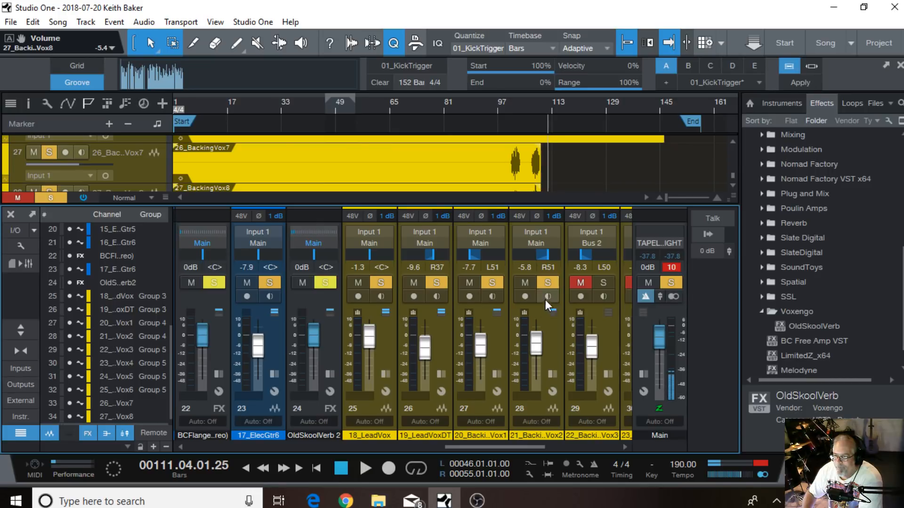
left_click(582, 283)
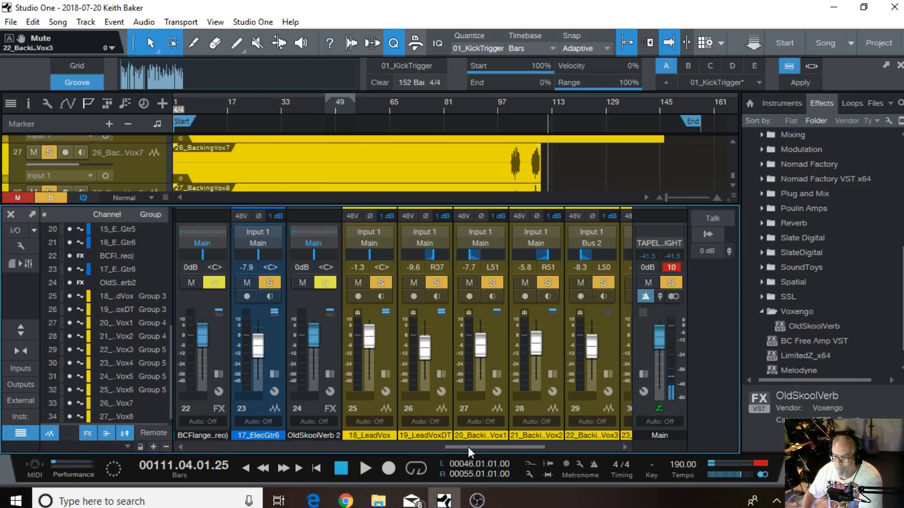
left_click_drag(468, 447, 552, 446)
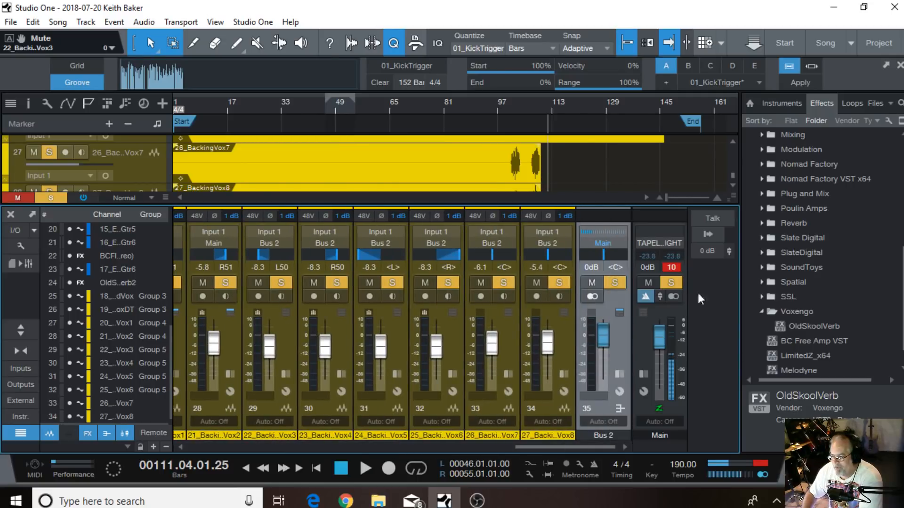
left_click(669, 281)
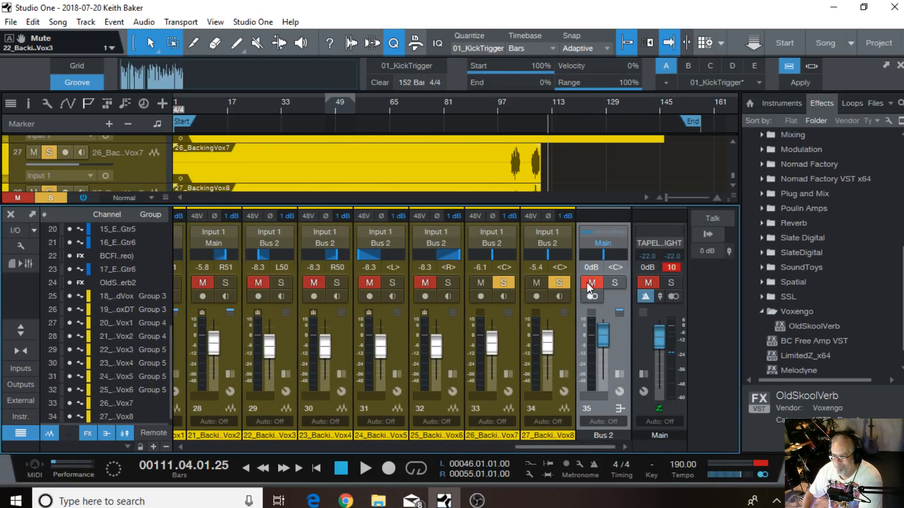
left_click(504, 281)
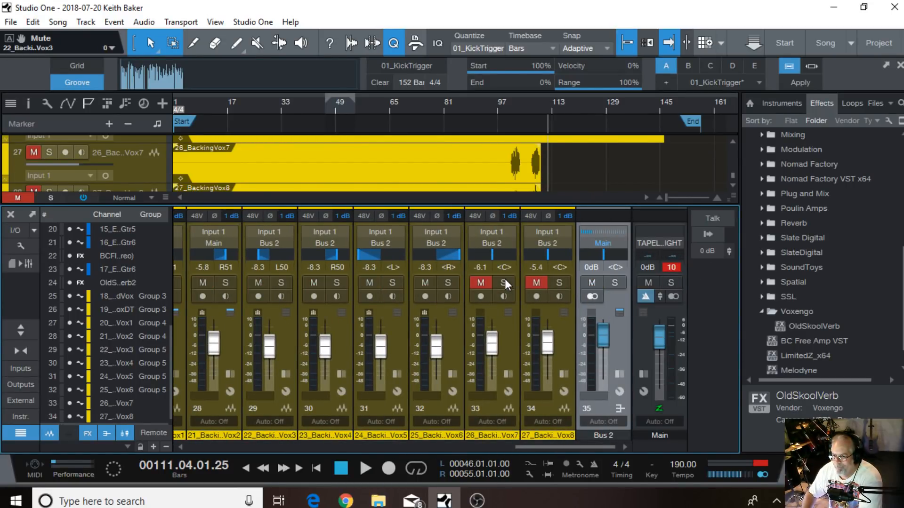
left_click(485, 284)
left_click(535, 284)
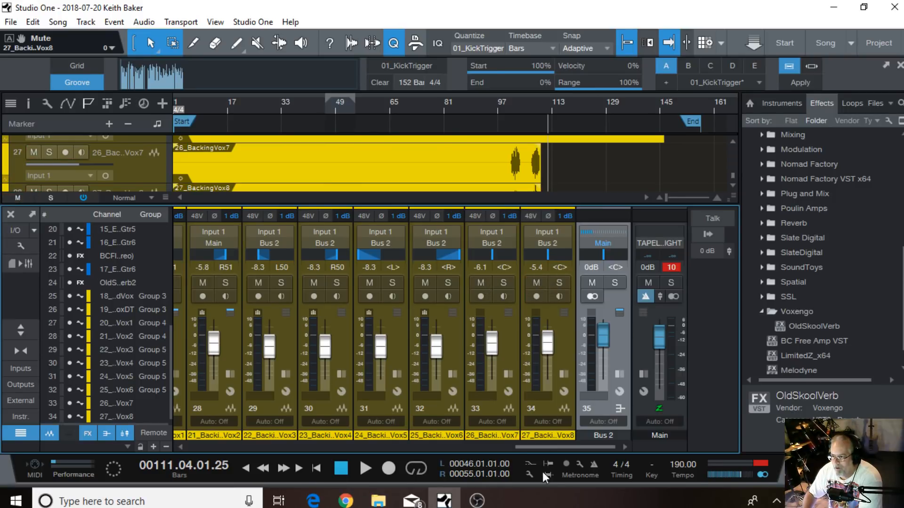
left_click_drag(541, 444, 168, 390)
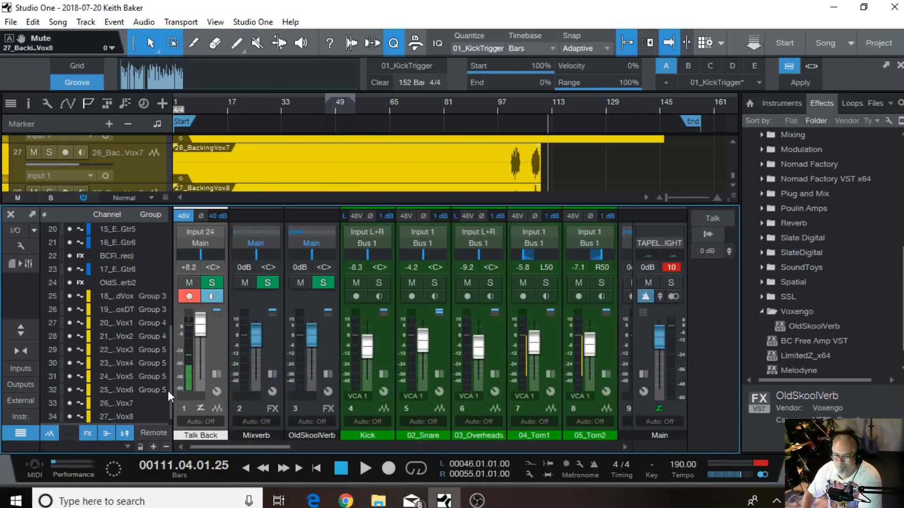
left_click(216, 284)
left_click(214, 281)
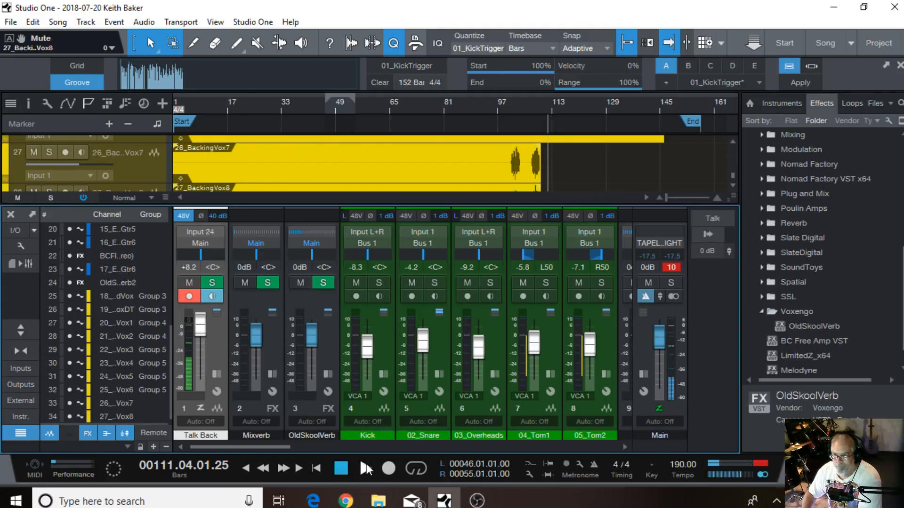
Play the full mix from bar 97 and lower the 18_LeadVox fader to -2.5 dB
left_click(497, 100)
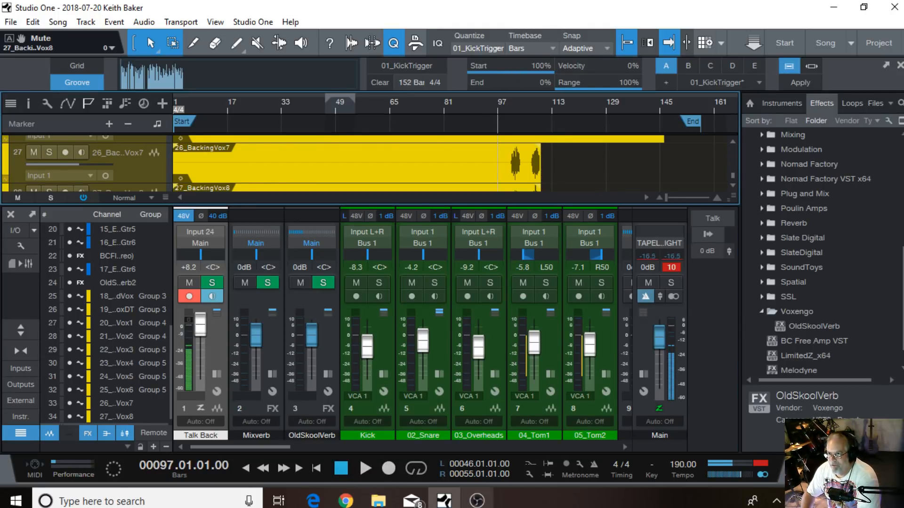
left_click(365, 465)
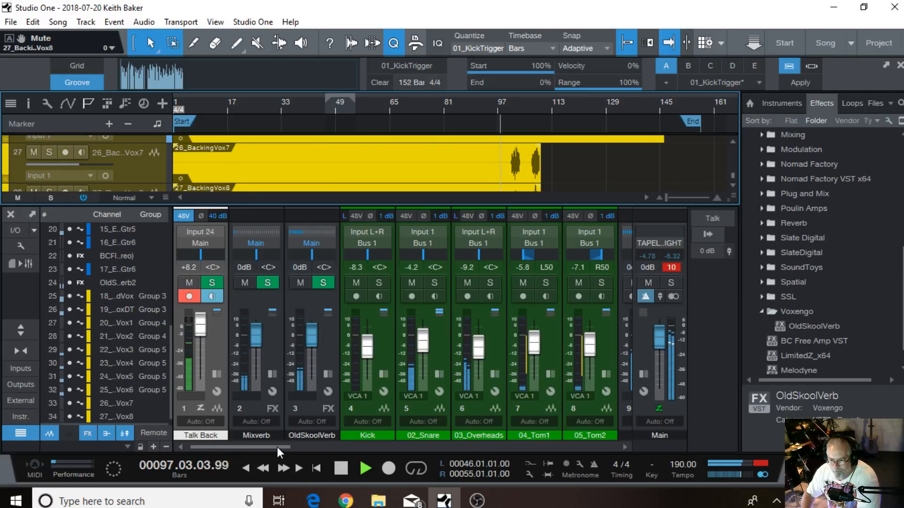
left_click_drag(277, 447, 522, 448)
left_click_drag(304, 340, 307, 340)
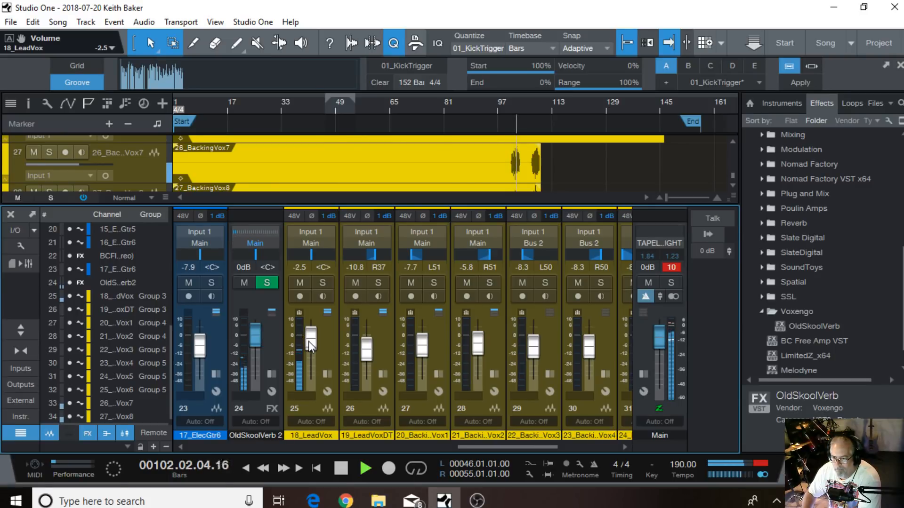
Pan BackingVox7 to L49 and BackingVox8 to R49 during playback
left_click_drag(455, 449, 572, 445)
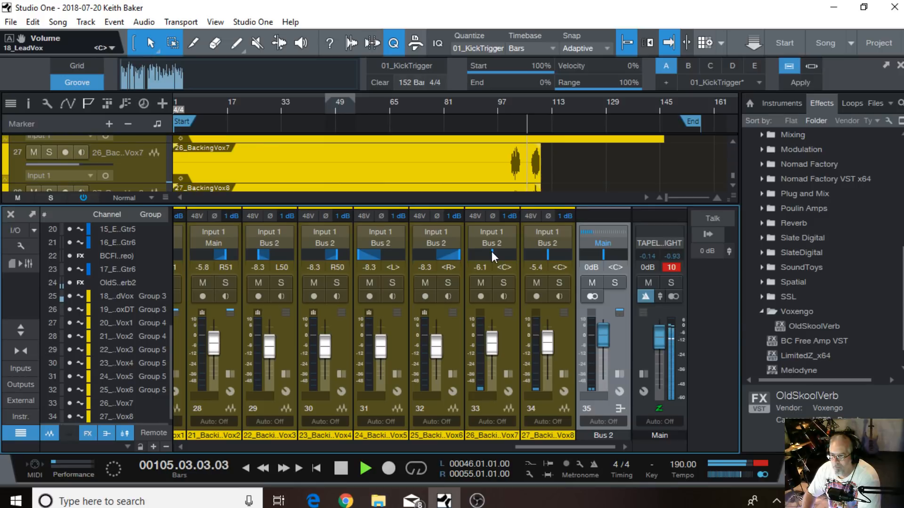
left_click_drag(491, 253, 484, 355)
left_click_drag(545, 255, 558, 154)
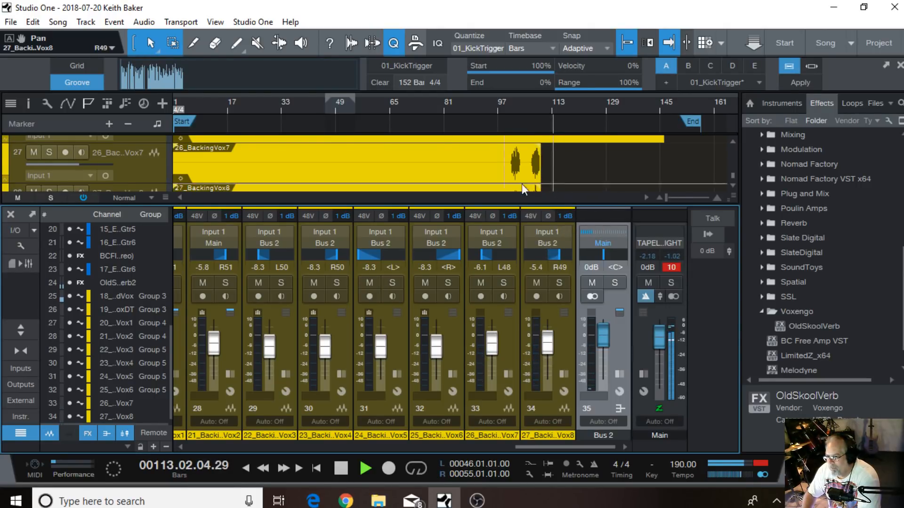
left_click_drag(481, 259, 481, 260)
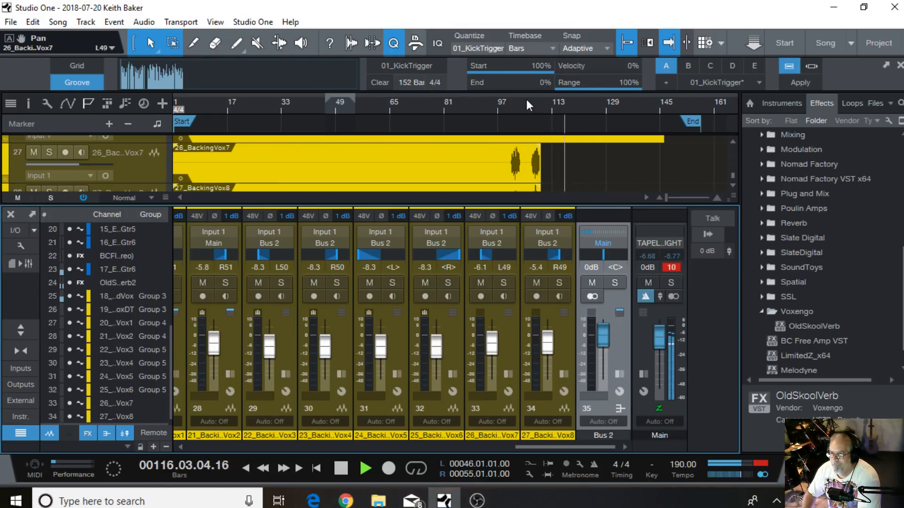
Replay from bar 99, lower BackingVox7 and BackingVox8 together to -11.5 dB and -10.8 dB, and stop playback
left_click(504, 107)
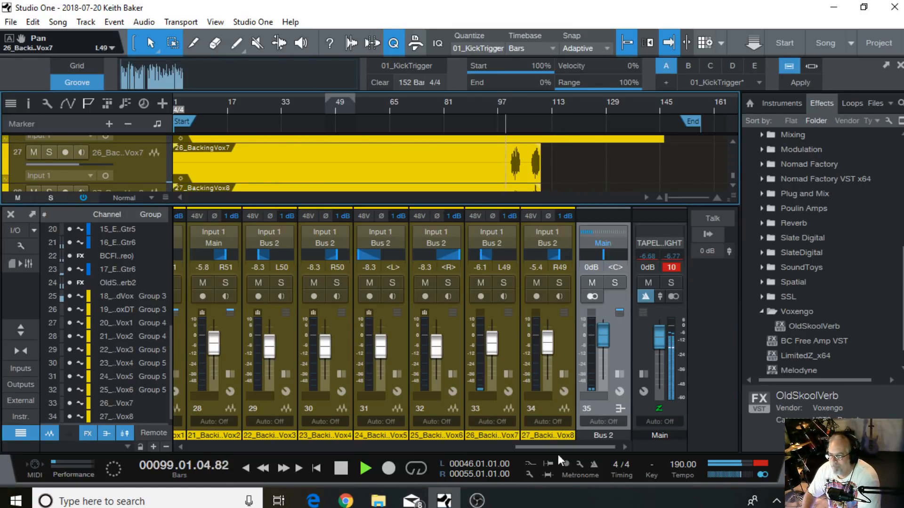
left_click(493, 404)
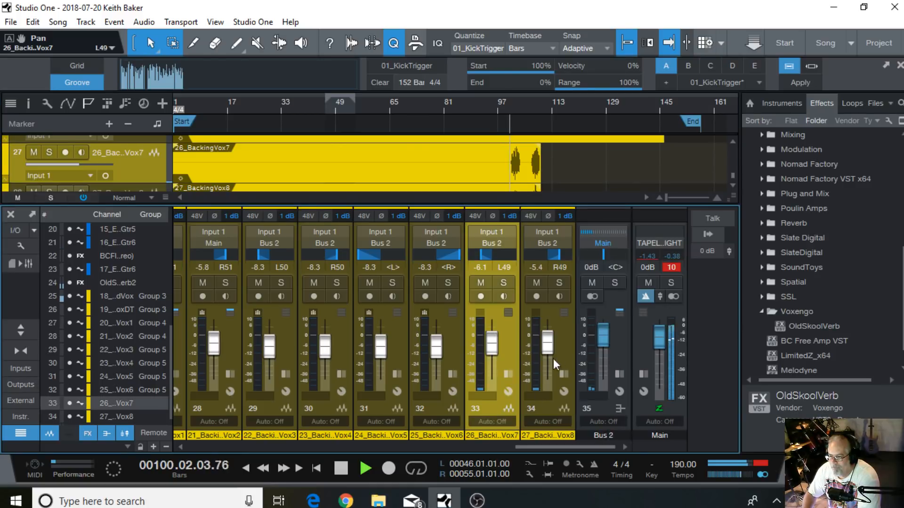
left_click(547, 406, "shift")
left_click_drag(547, 350, 548, 352)
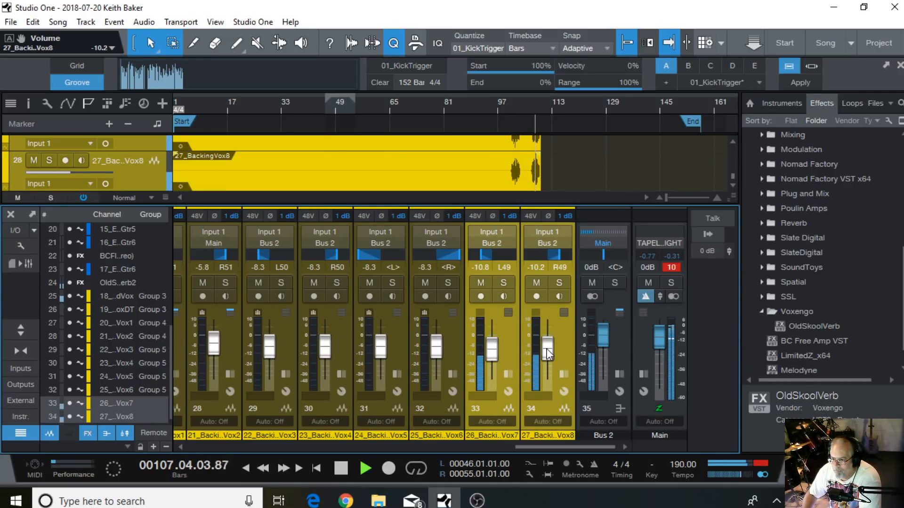
left_click_drag(548, 354, 548, 354)
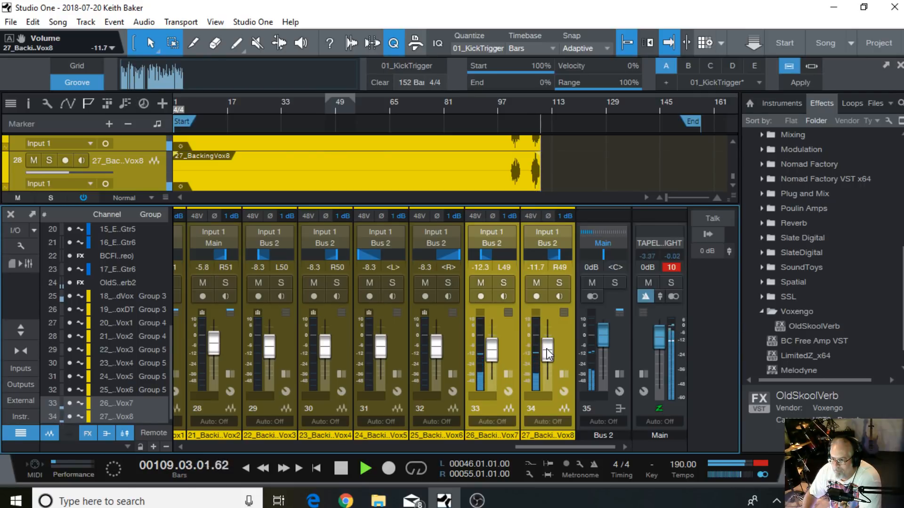
left_click(337, 469)
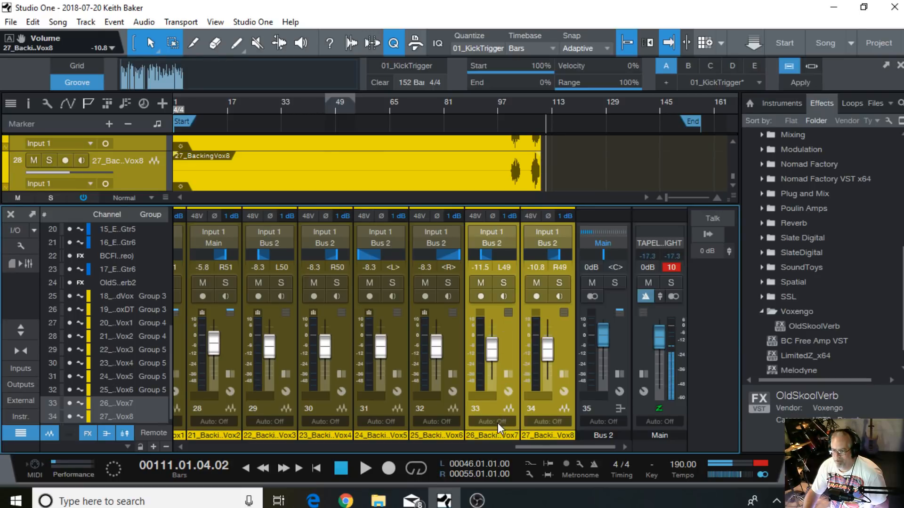
Expand the BackingVox7 and BackingVox8 mixer channels to show their inserts and sends
left_click(493, 408)
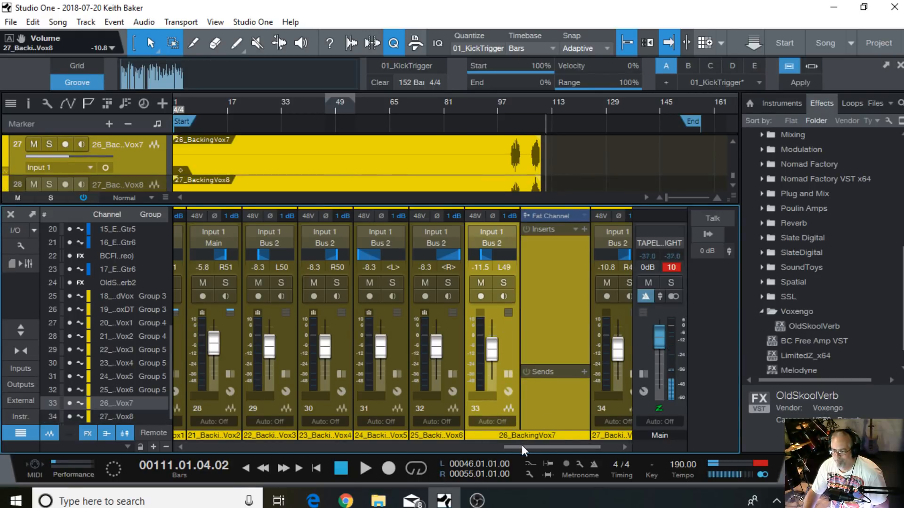
scroll(541, 447, "right", 2)
left_click(547, 405)
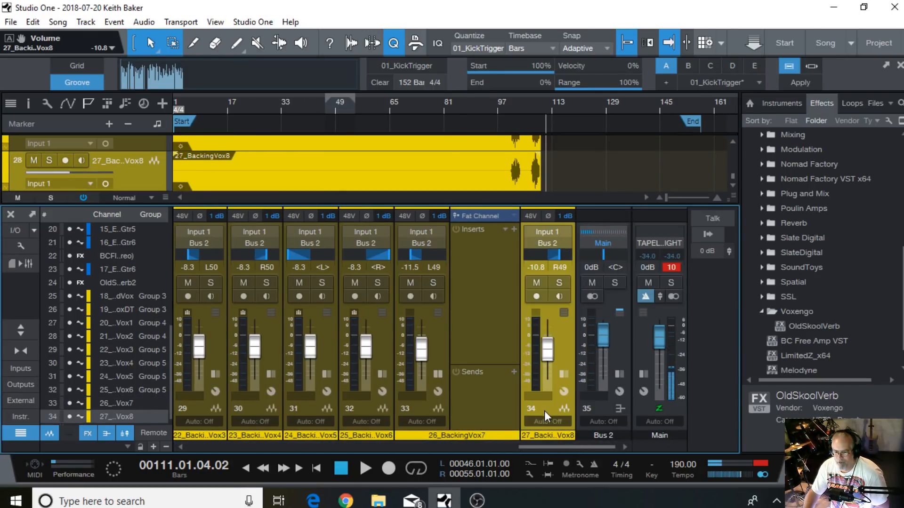
left_click(563, 374)
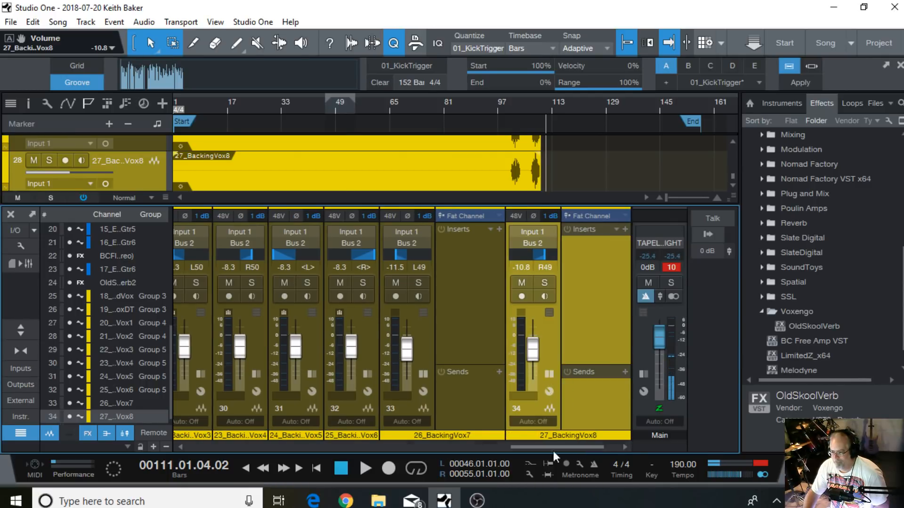
Check the inserts and sends of BackingVox3, BackingVox2 and BackingVox1, and the processor load in the Performance Monitor
left_click_drag(555, 445, 518, 443)
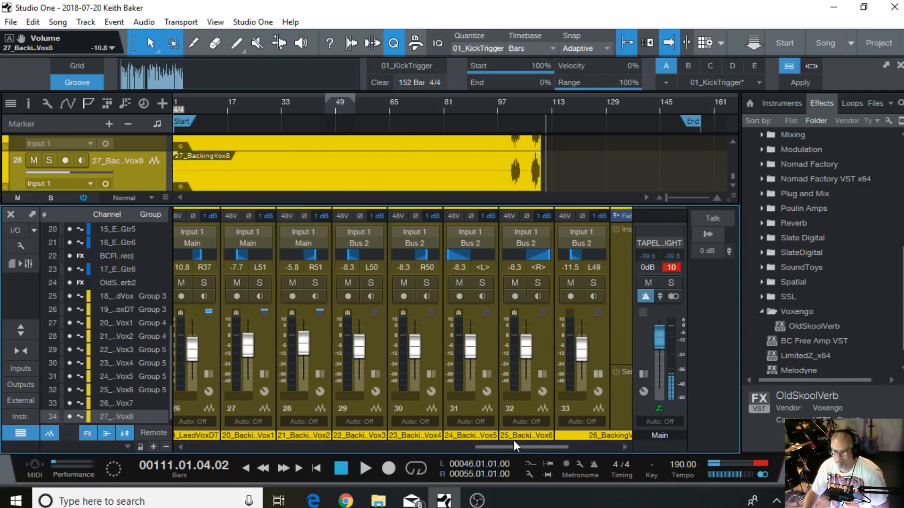
left_click(378, 373)
left_click(377, 373)
left_click(319, 373)
left_click(320, 372)
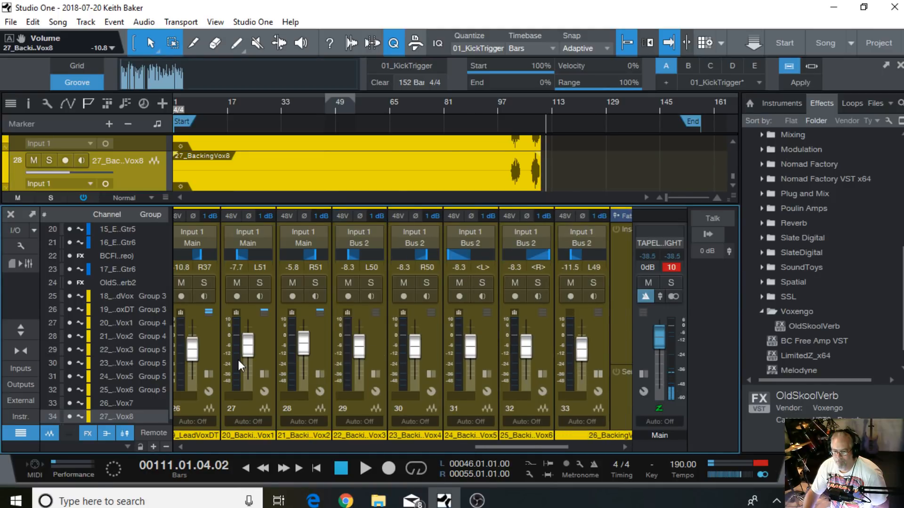
left_click(264, 374)
left_click(262, 374)
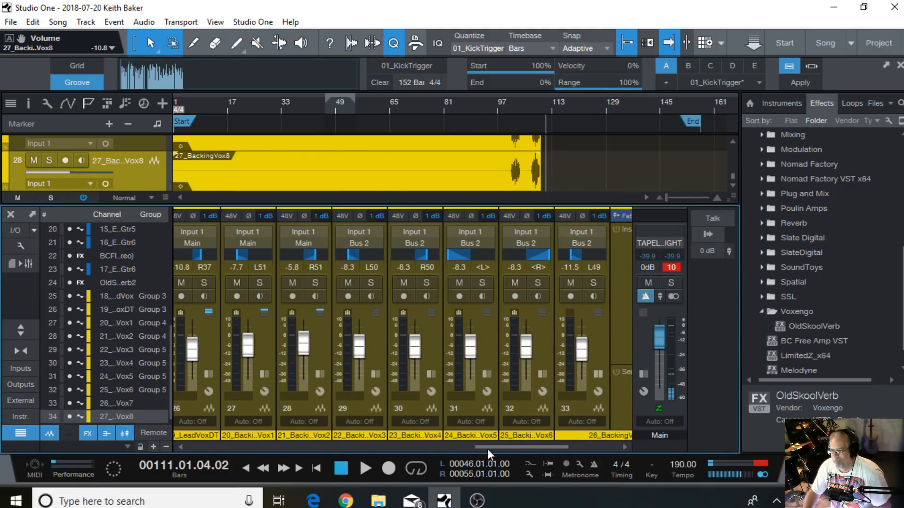
left_click_drag(488, 449, 578, 448)
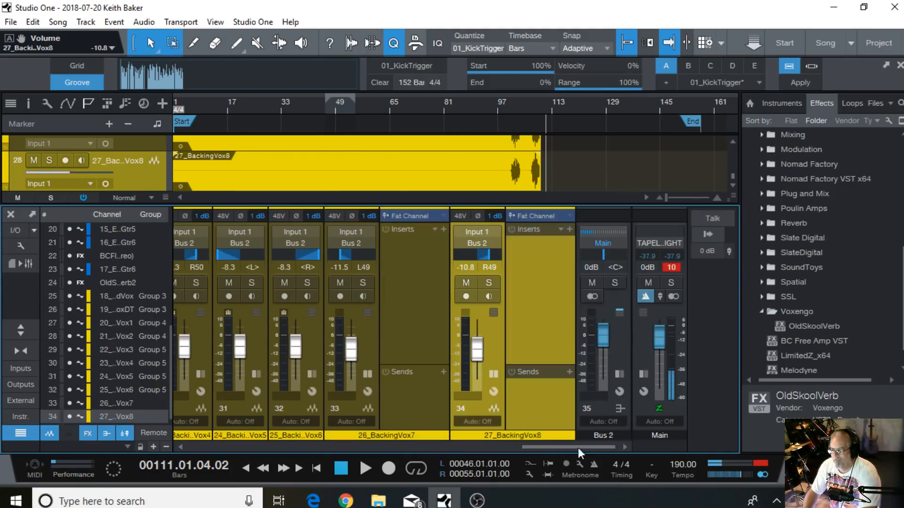
left_click(53, 463)
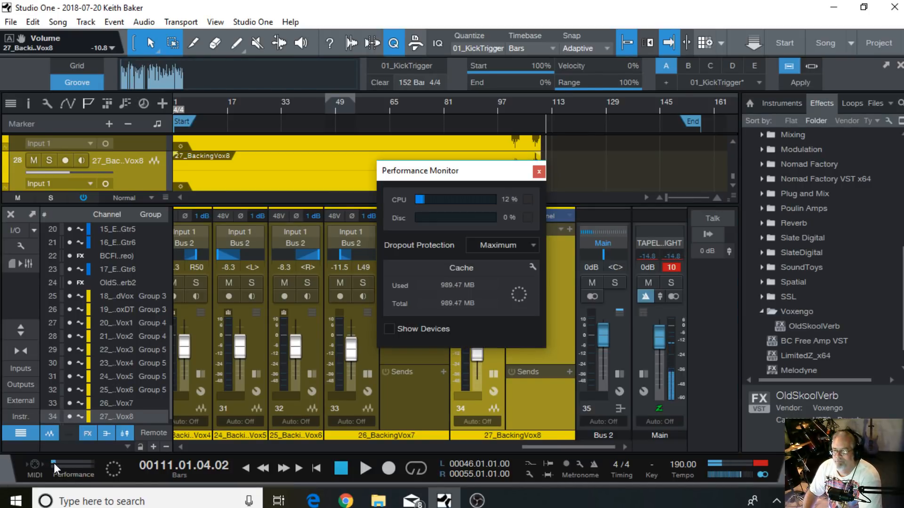
left_click(539, 172)
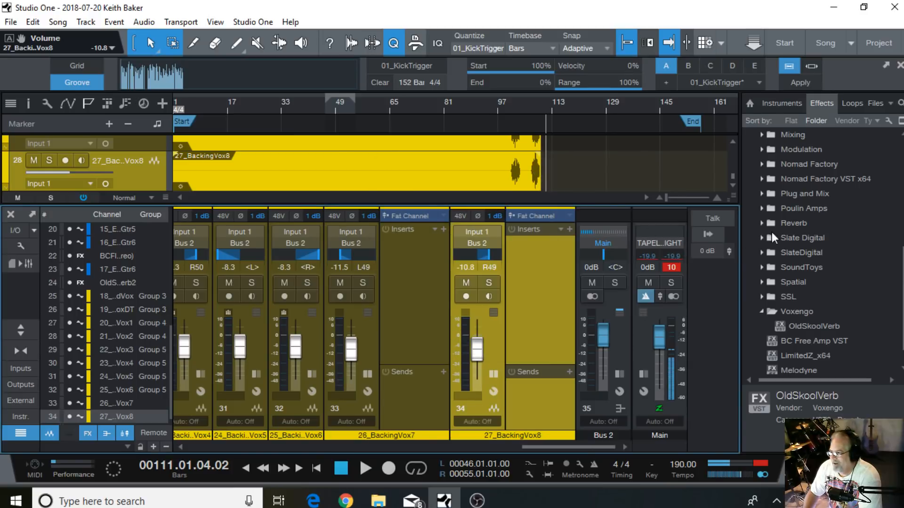
Add OldSkoolVerb as a send effect on BackingVox7 and copy that send to BackingVox8
left_click(781, 326)
left_click_drag(367, 427, 417, 398)
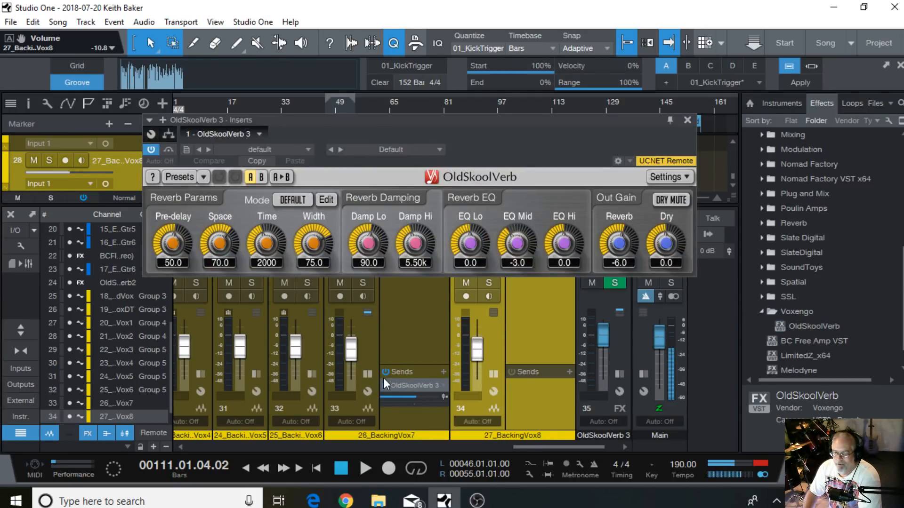
left_click_drag(417, 386, 546, 391)
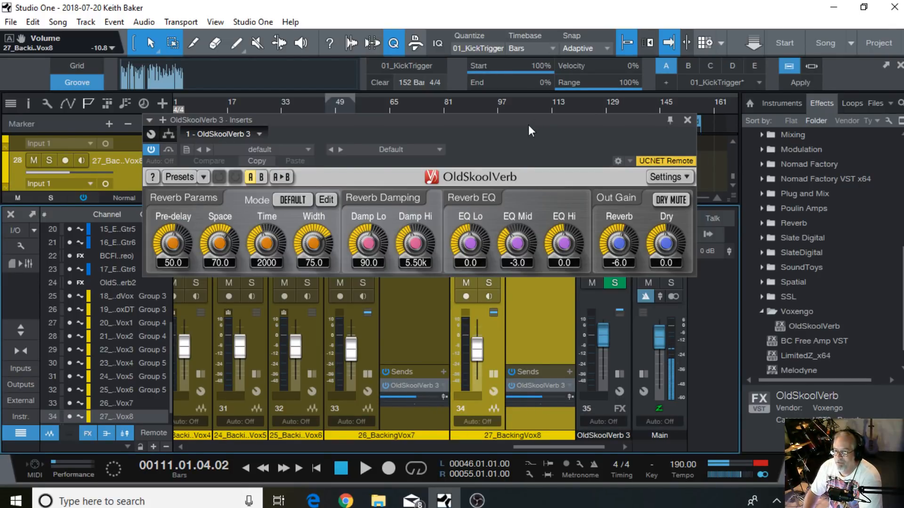
Replay from bar 101, set OldSkoolVerb 3's reverb gain to -4.3 dB and EQ Mid to 1.3 dB, and close the plug-in
left_click_drag(529, 125, 479, 244)
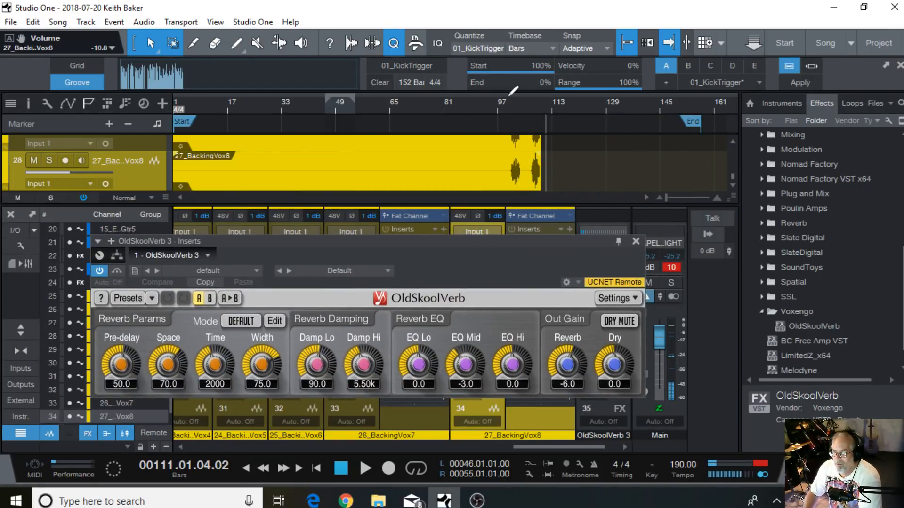
left_click(511, 104)
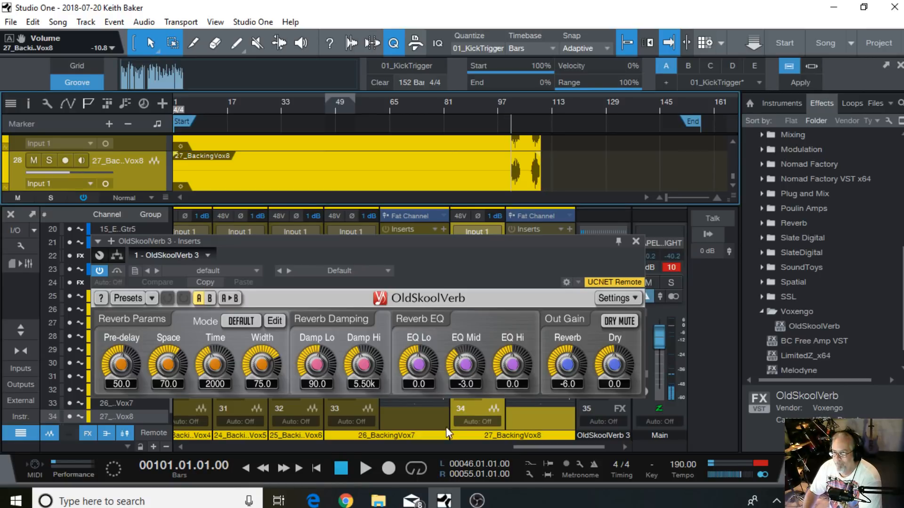
left_click(369, 466)
left_click_drag(445, 263, 451, 144)
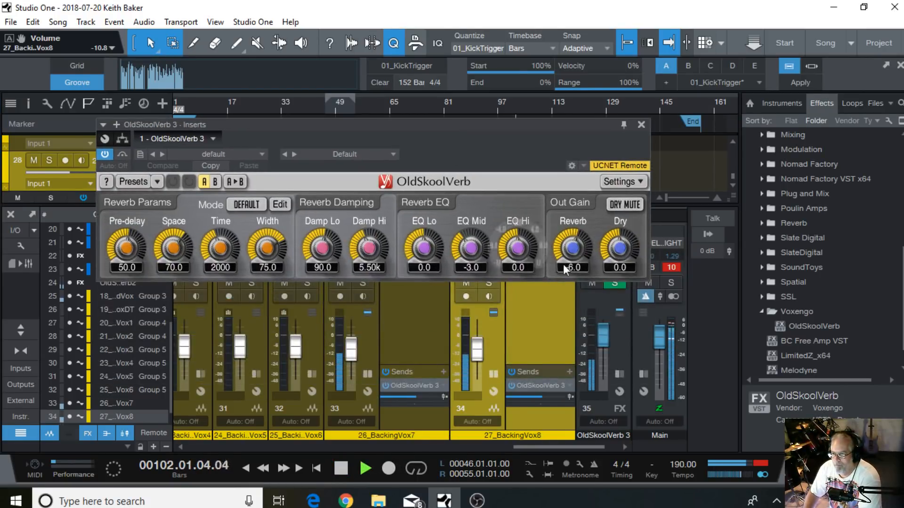
left_click_drag(571, 253, 571, 251)
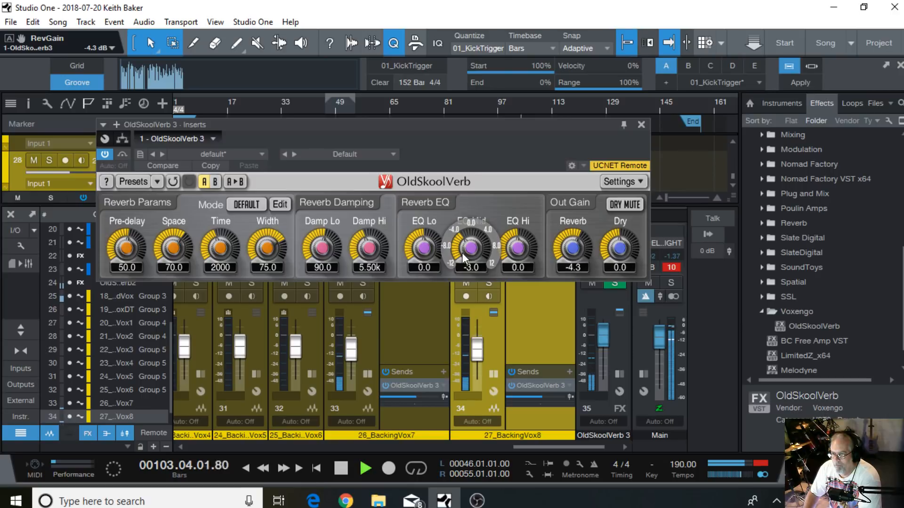
left_click_drag(462, 252, 462, 239)
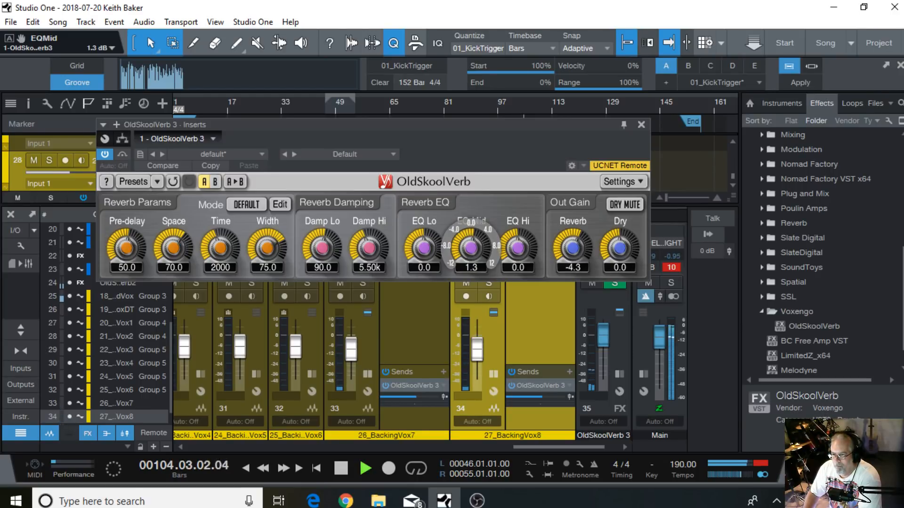
left_click(642, 124)
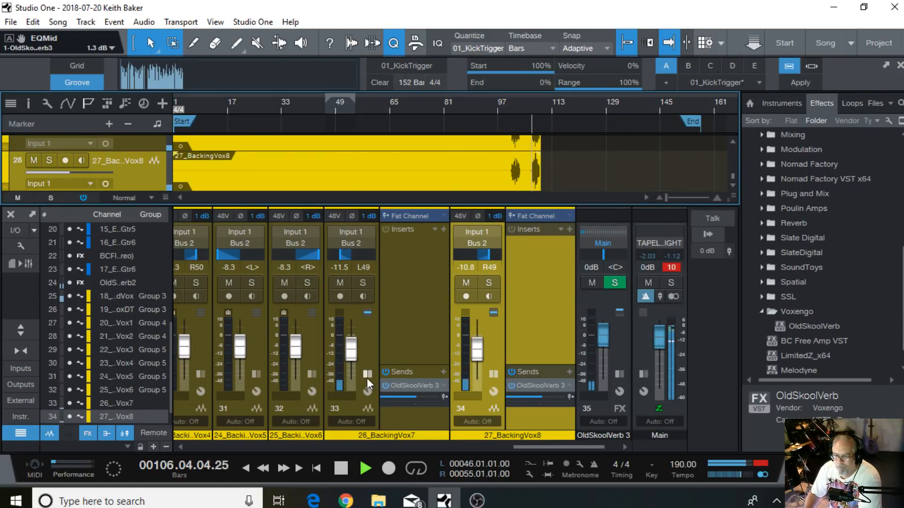
Solo BackingVox7 and BackingVox8, collapse their expanded mixer channels, and replay their section from about bar 101
left_click(487, 282)
left_click(366, 283)
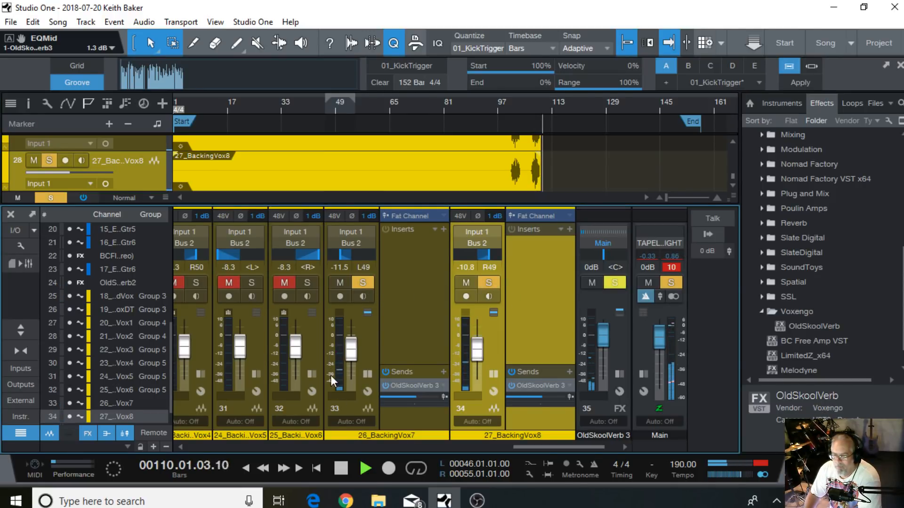
left_click(365, 373)
left_click(436, 374)
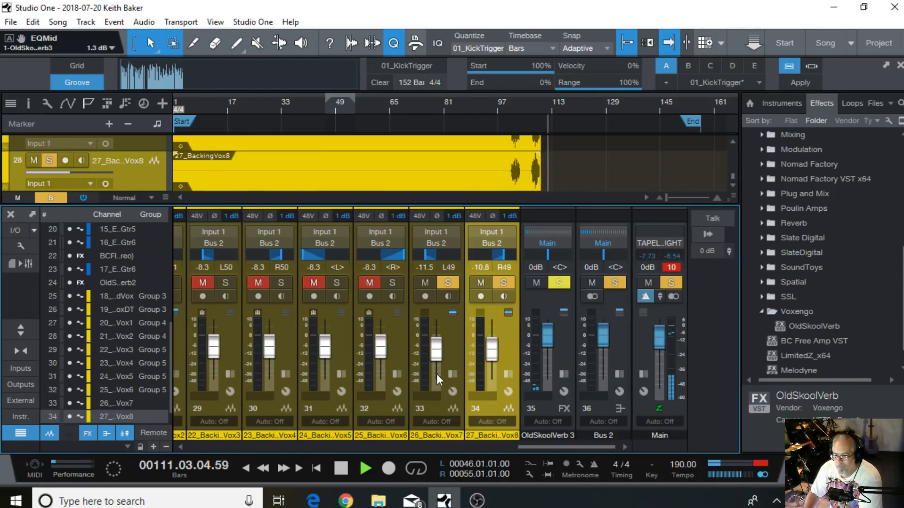
left_click(515, 103)
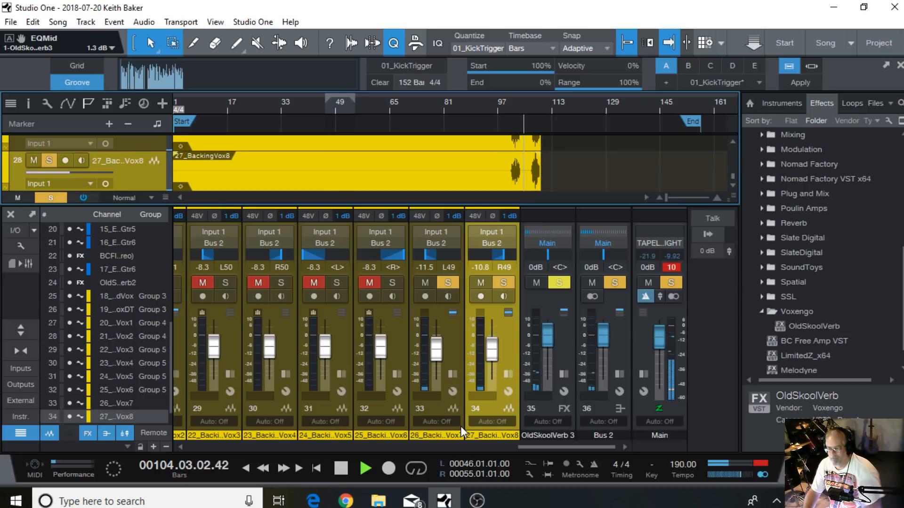
Group the BackingVox7 and BackingVox8 tracks
left_click(436, 408)
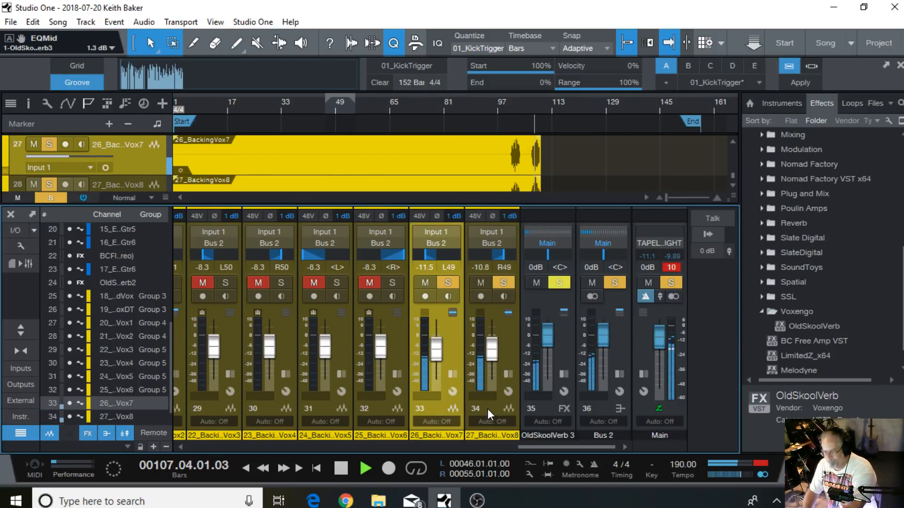
left_click(487, 408, "ctrl")
right_click(486, 408)
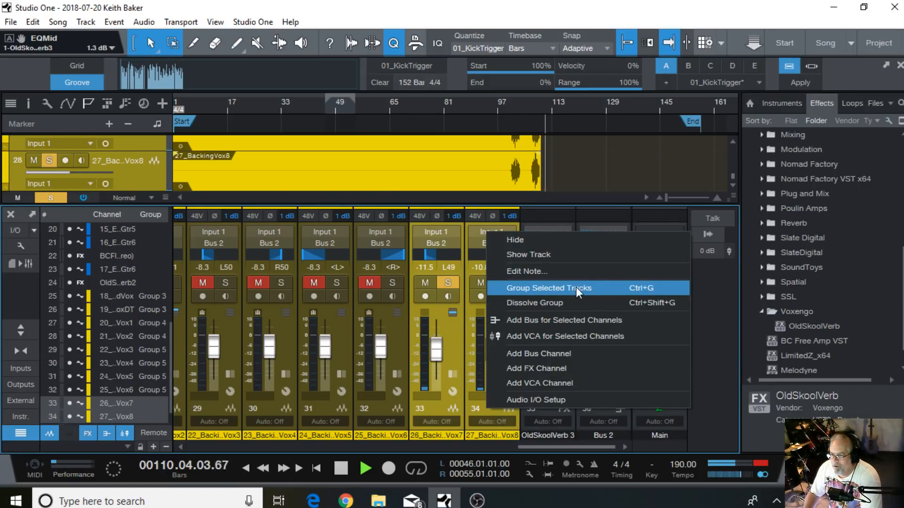
left_click(560, 285)
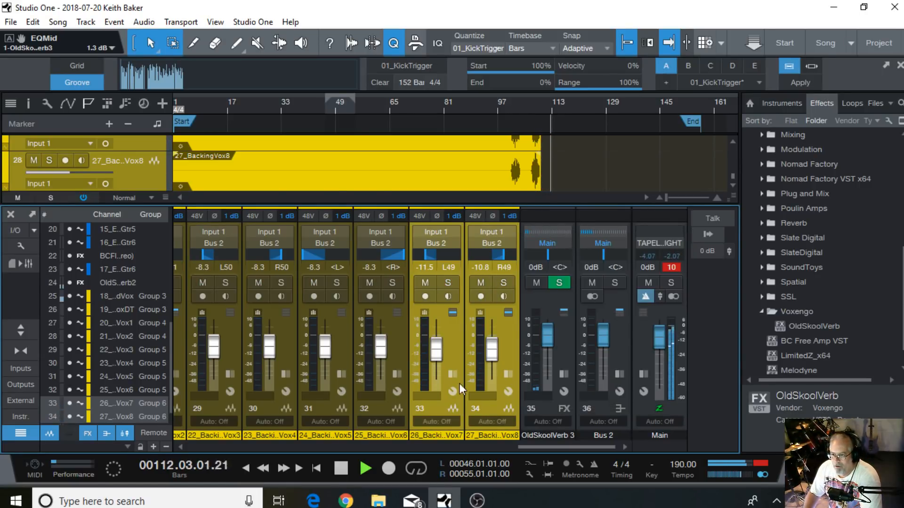
Play the song from the beginning and check the LeadVox channel's inserts and sends in the mixer
left_click(247, 468)
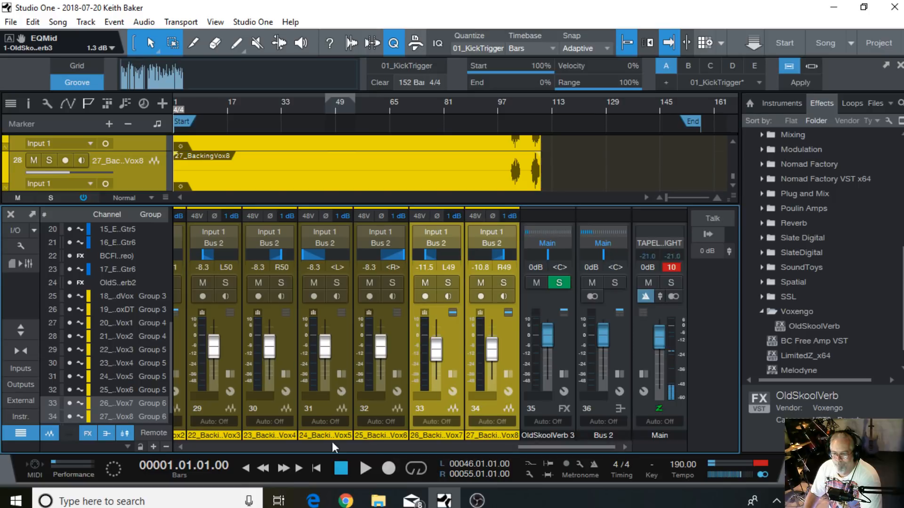
left_click(366, 468)
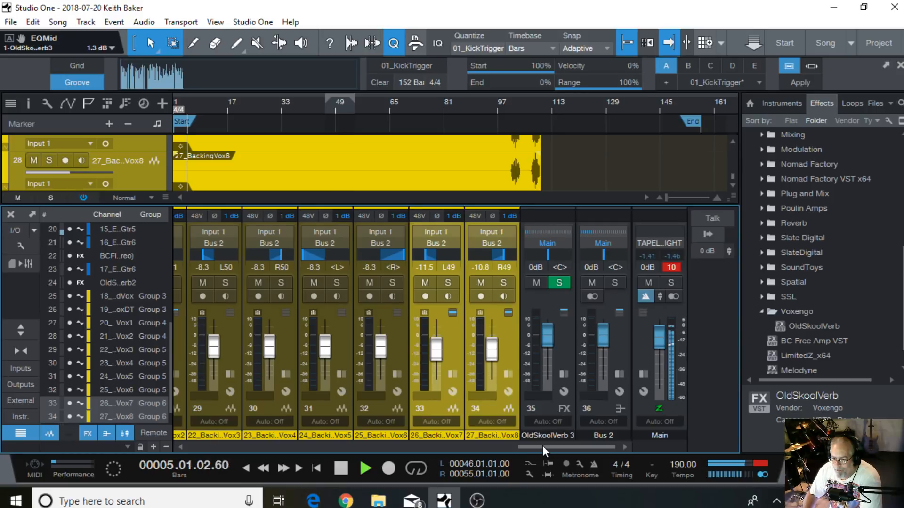
left_click_drag(542, 445, 249, 443)
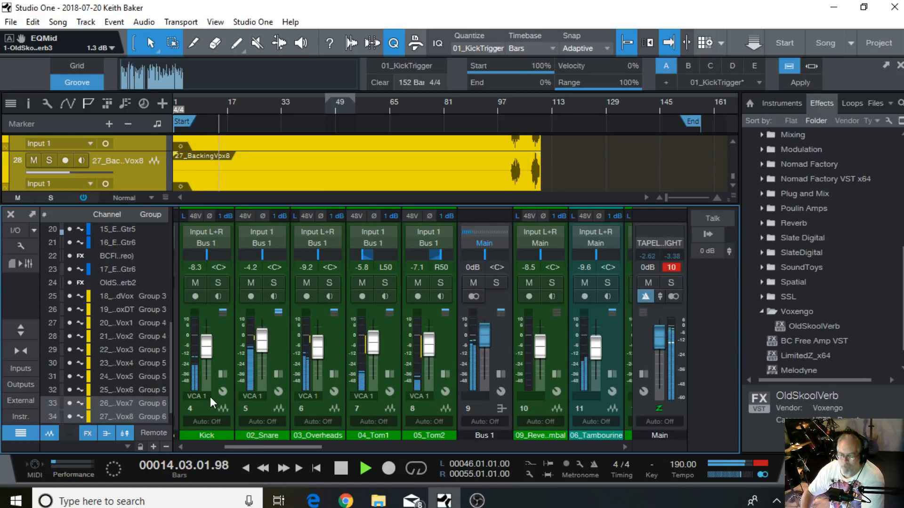
left_click_drag(261, 444, 478, 449)
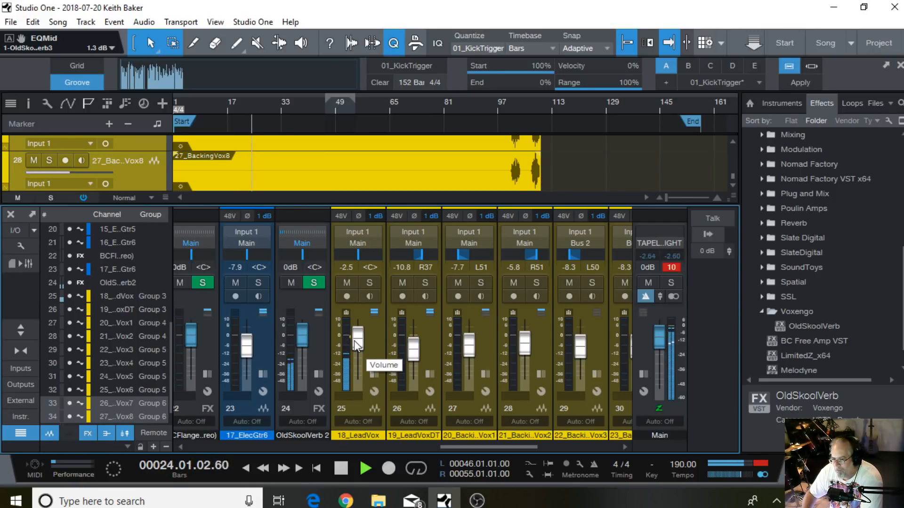
left_click(374, 374)
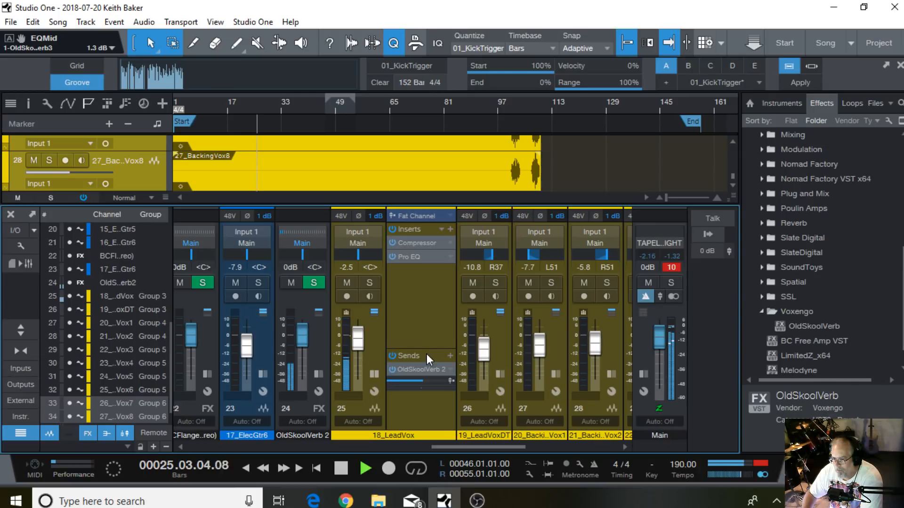
left_click(375, 374)
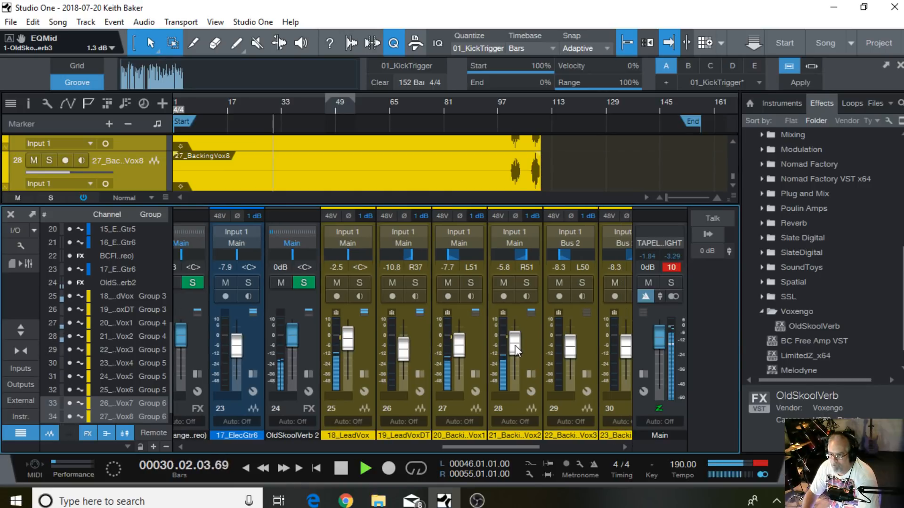
Lower BackingVox1 to -8.9 dB and BackingVox2 to -7.1 dB, and lower the BackingVox3 to BackingVox6 group to -9.2 dB
left_click_drag(515, 346, 516, 351)
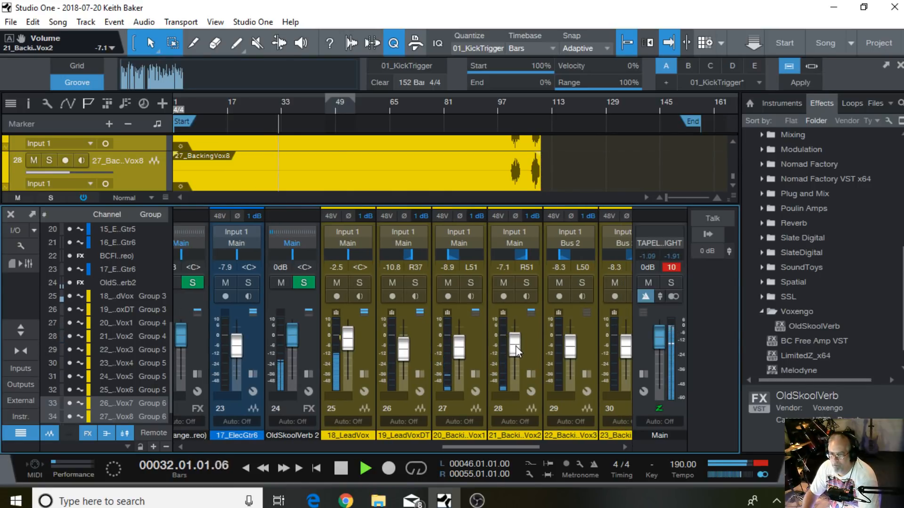
left_click(515, 410)
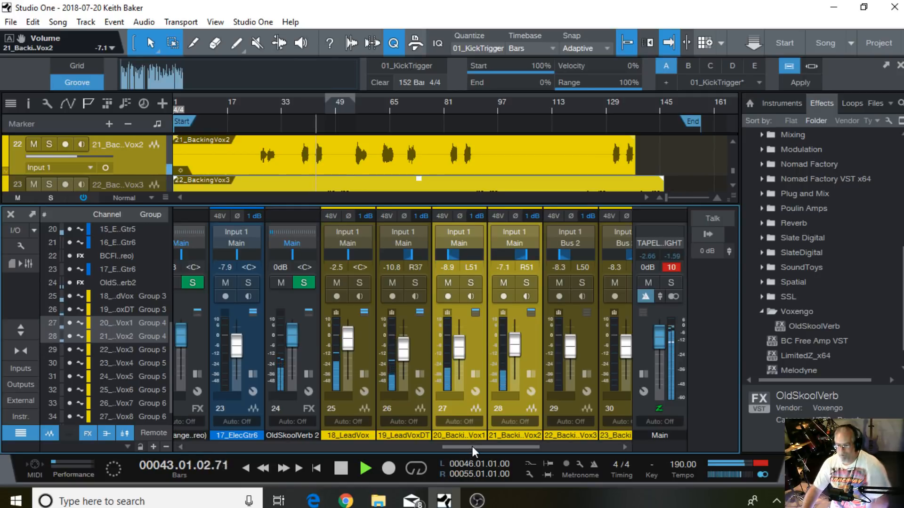
left_click_drag(473, 445, 518, 430)
left_click(529, 408)
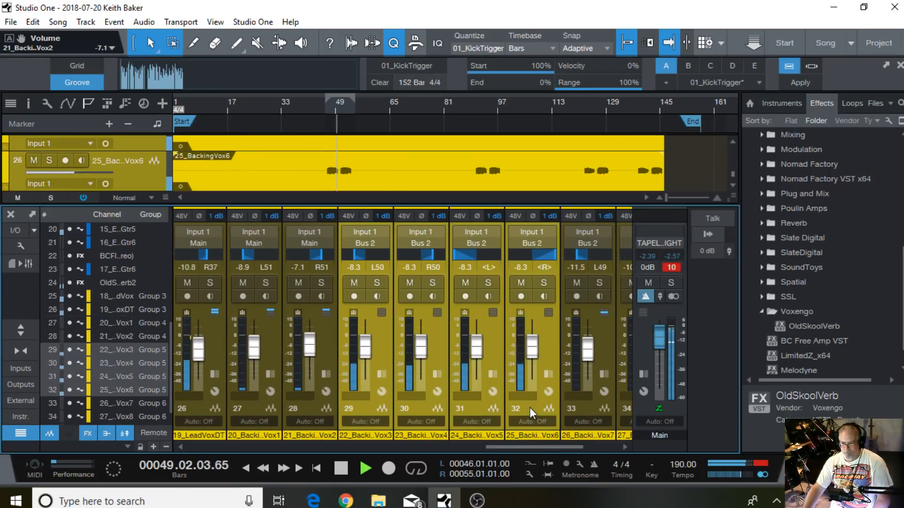
left_click_drag(532, 350, 532, 351)
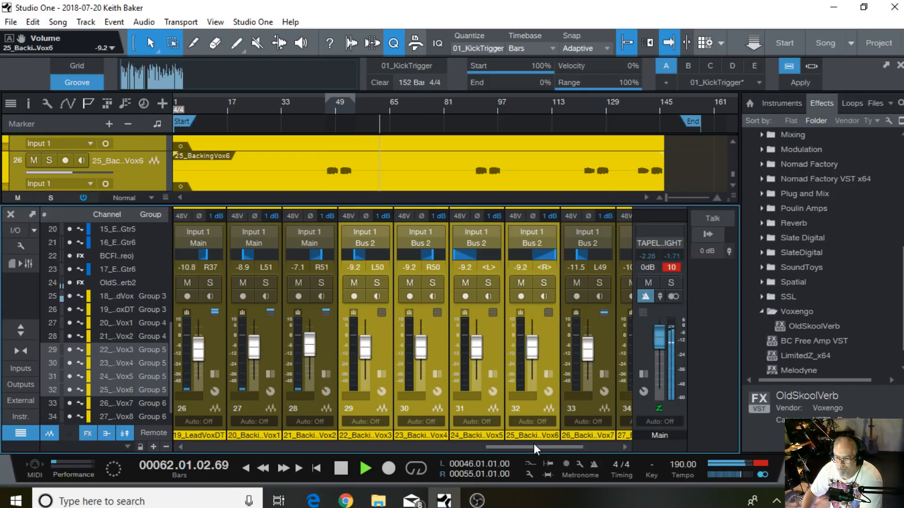
Lower Tom1 and Tom2 together to -8.7 dB and -10.0 dB while replaying their section, and raise Overheads to -8.8 dB
left_click_drag(535, 446, 286, 442)
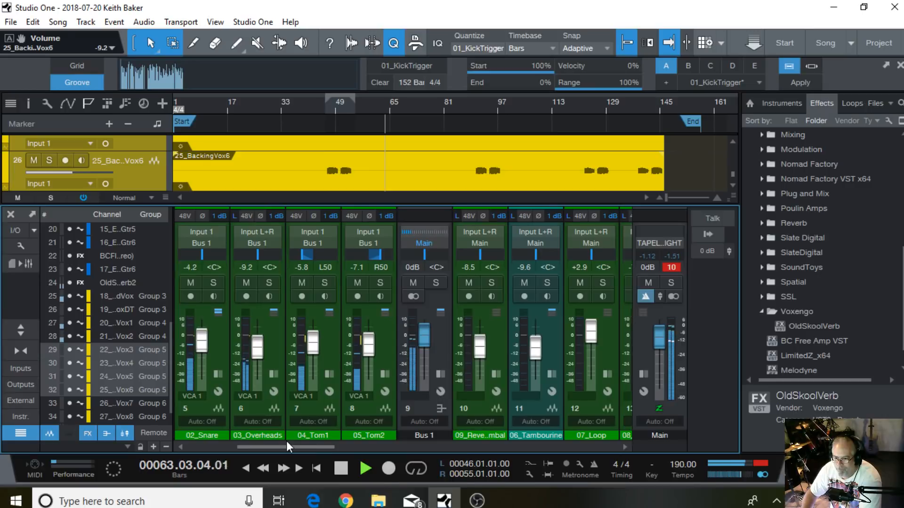
left_click(318, 413)
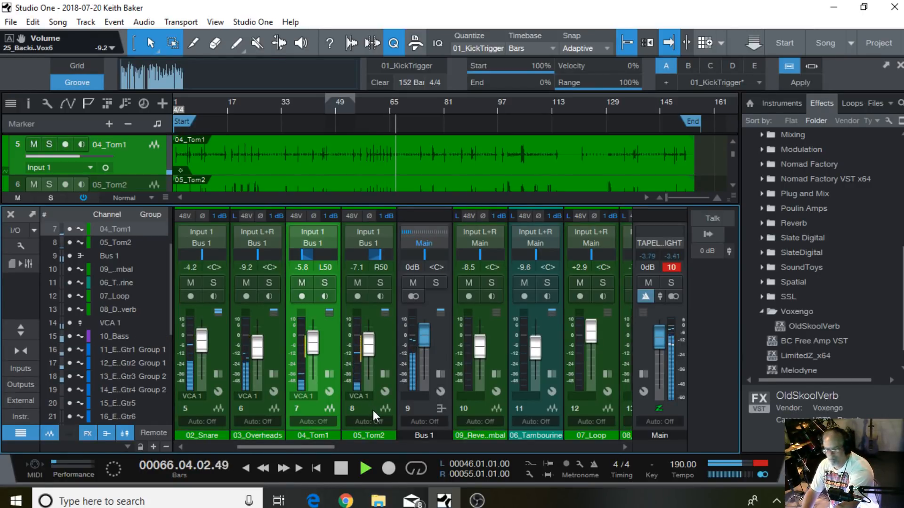
left_click(373, 411)
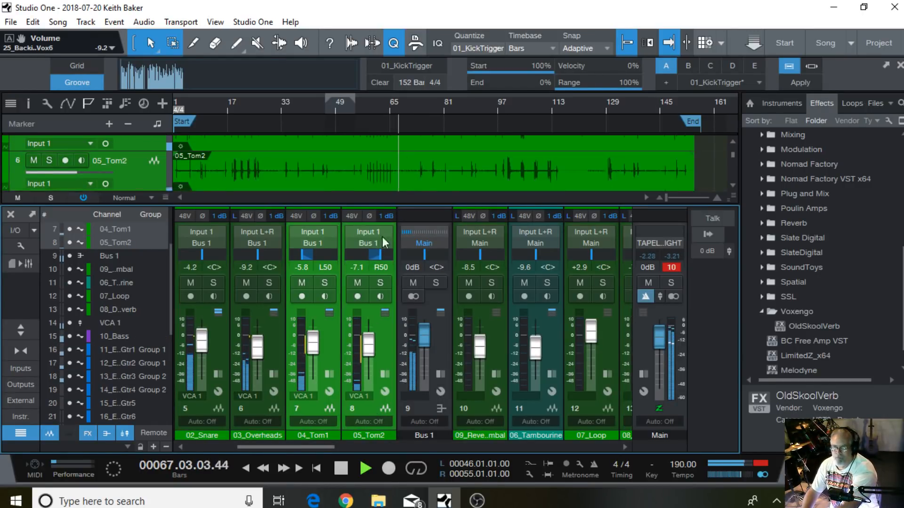
left_click(372, 103)
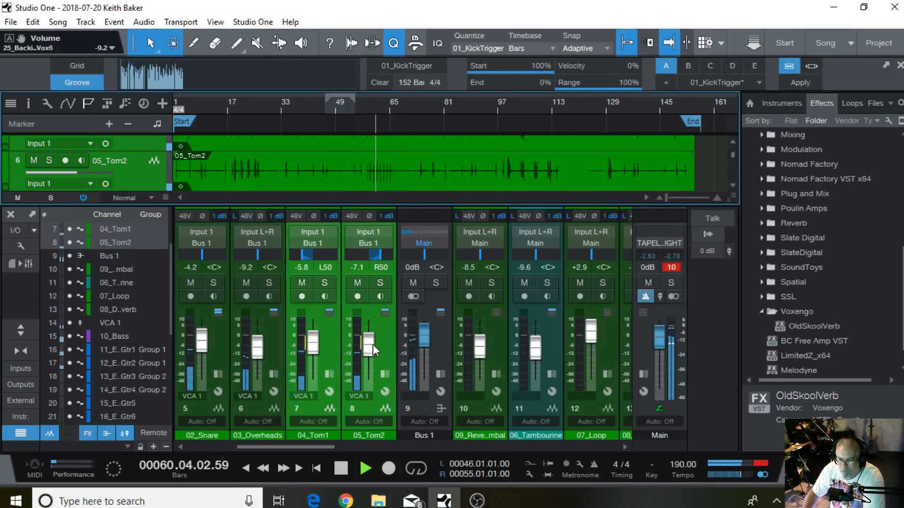
scroll(373, 344, "down", 1)
scroll(373, 345, "down", 1)
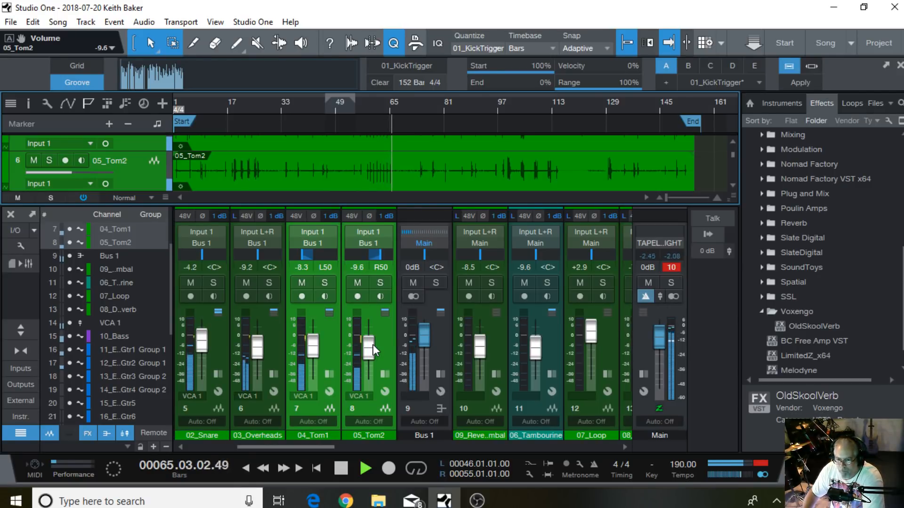
scroll(373, 346, "down", 1)
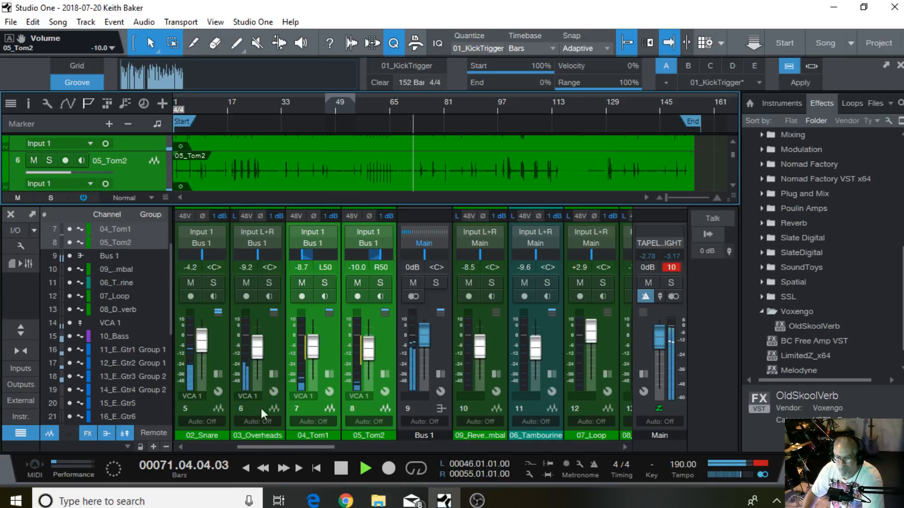
left_click_drag(258, 349, 258, 347)
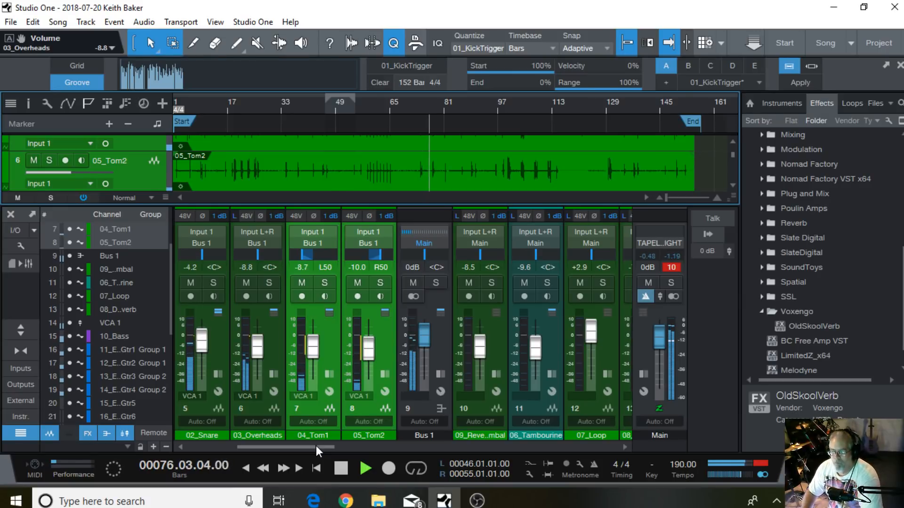
Boost the snare's Pro EQ low-frequency band to 3.76 dB at 201 Hz, then close the EQ and collapse the channel
left_click(219, 373)
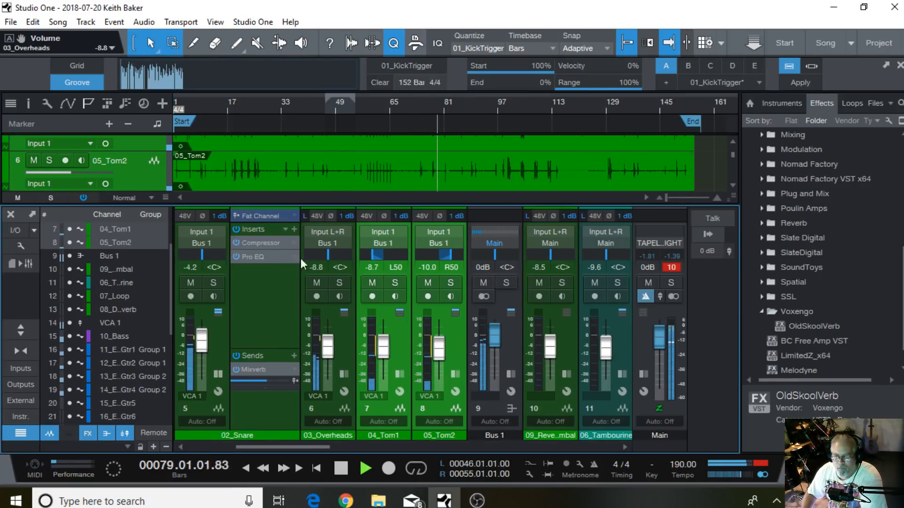
double_click(272, 256)
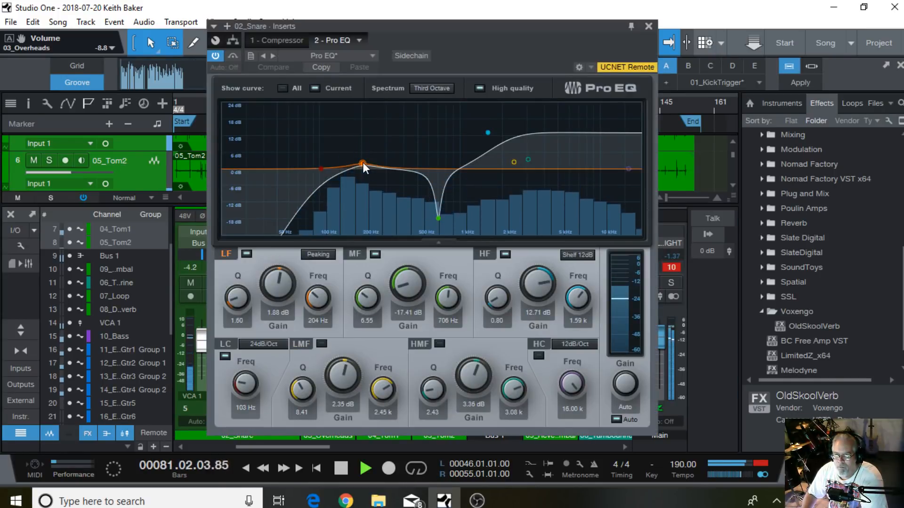
left_click_drag(362, 162, 362, 158)
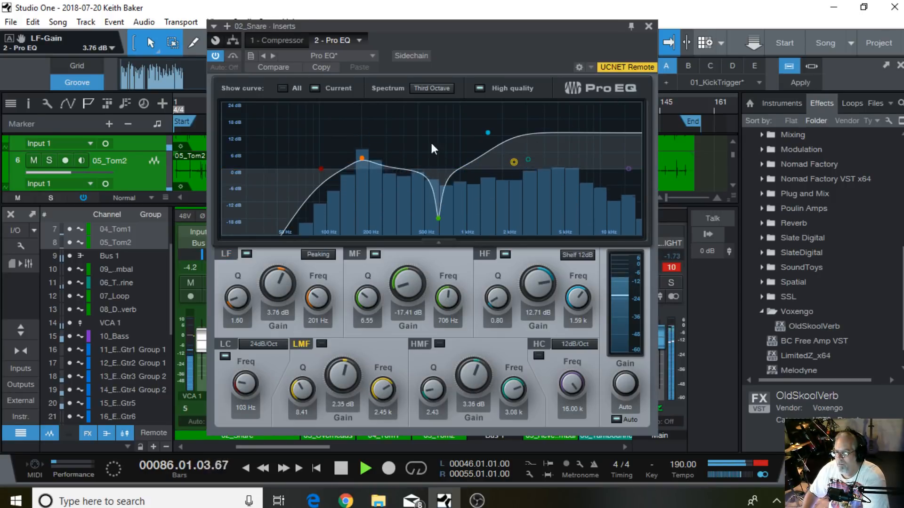
left_click(649, 26)
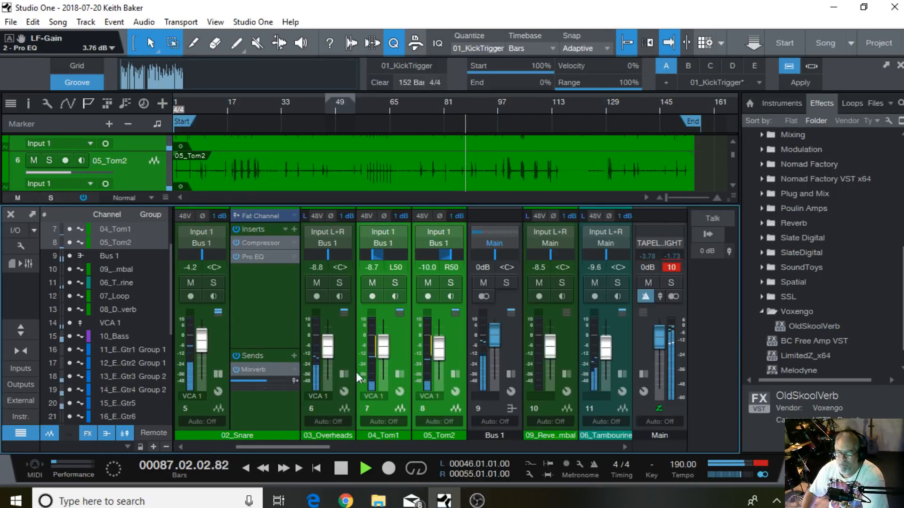
left_click(217, 374)
Raise the Kick channel to -7.9 dB and boost its Pro EQ high-mid band to 6.82 dB at 5.00 kHz
left_click_drag(273, 444, 236, 444)
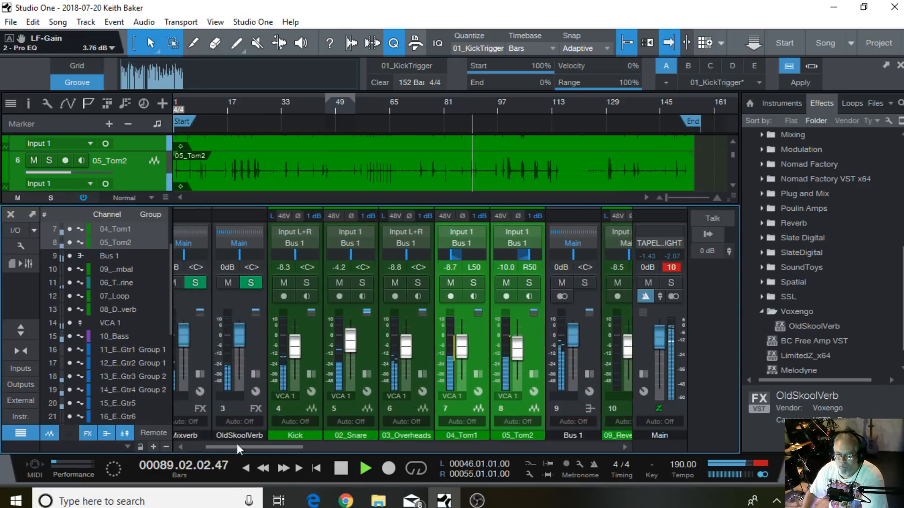
left_click(346, 375)
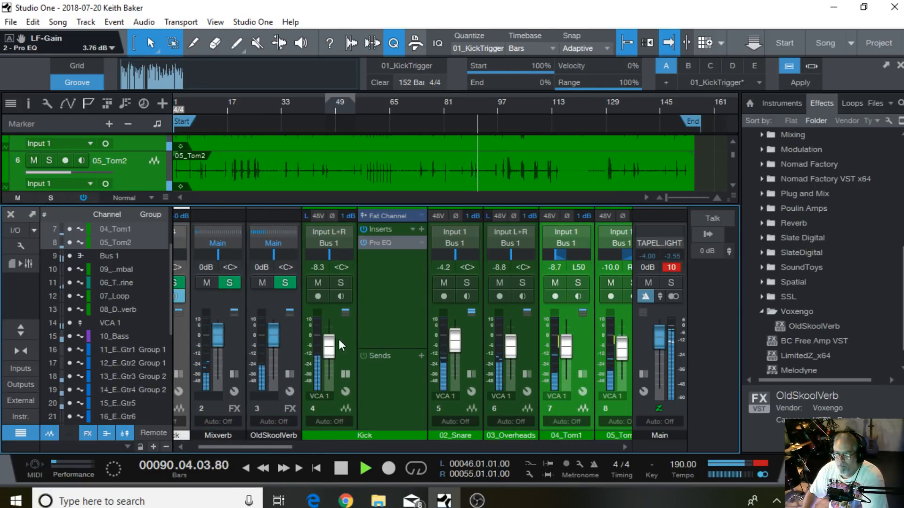
left_click_drag(331, 348, 329, 349)
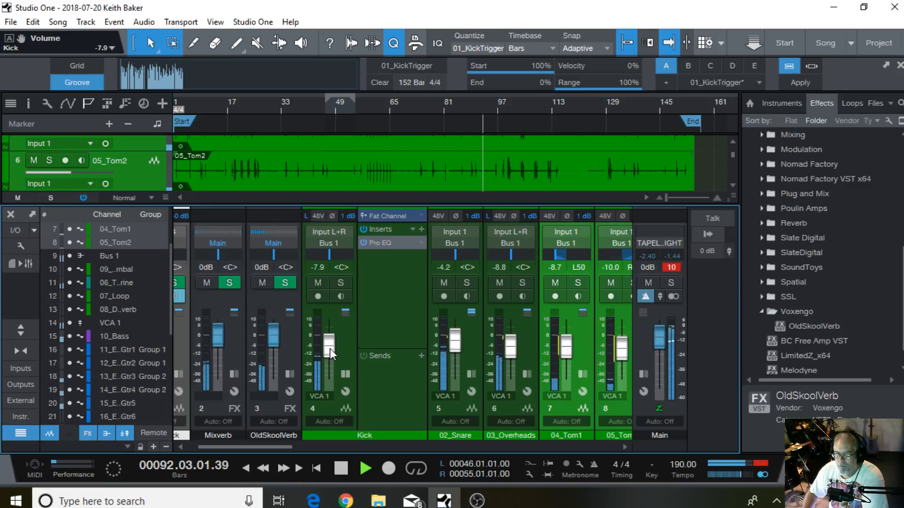
left_click(397, 244)
left_click_drag(565, 185, 565, 182)
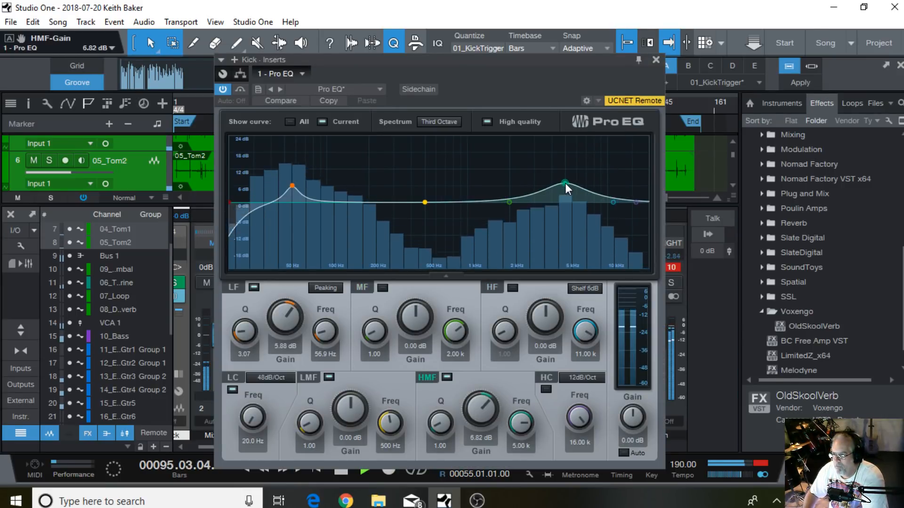
left_click(655, 60)
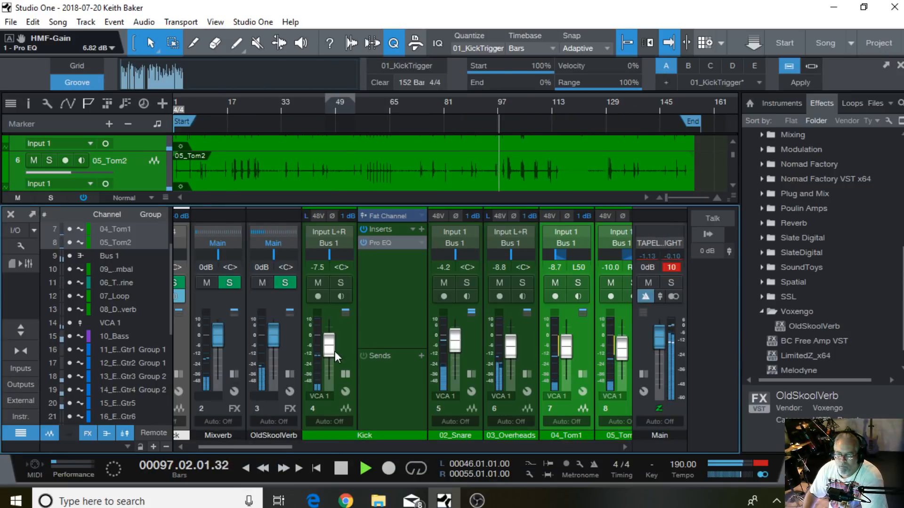
left_click_drag(329, 347, 330, 347)
left_click(346, 369)
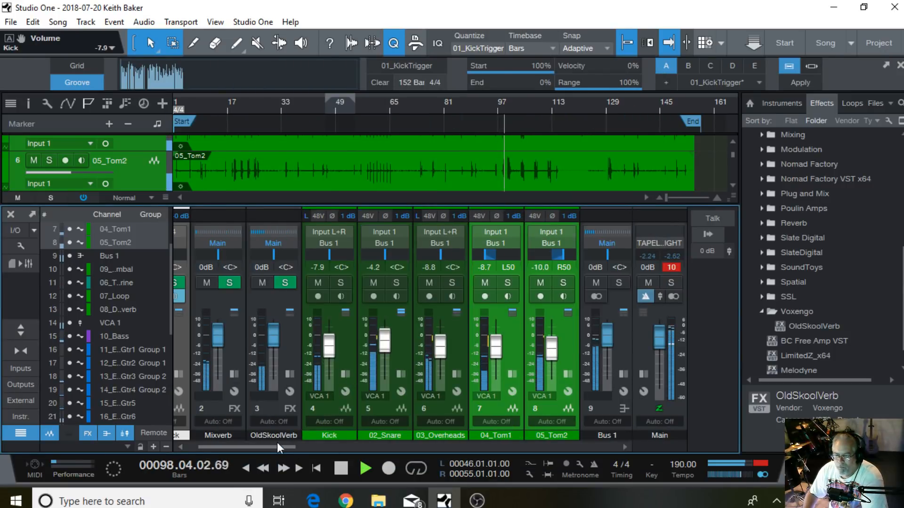
Set BackingVox7 to -16.5 dB and BackingVox8 to -15.8 dB during playback
left_click_drag(277, 445, 615, 426)
left_click_drag(491, 346, 495, 354)
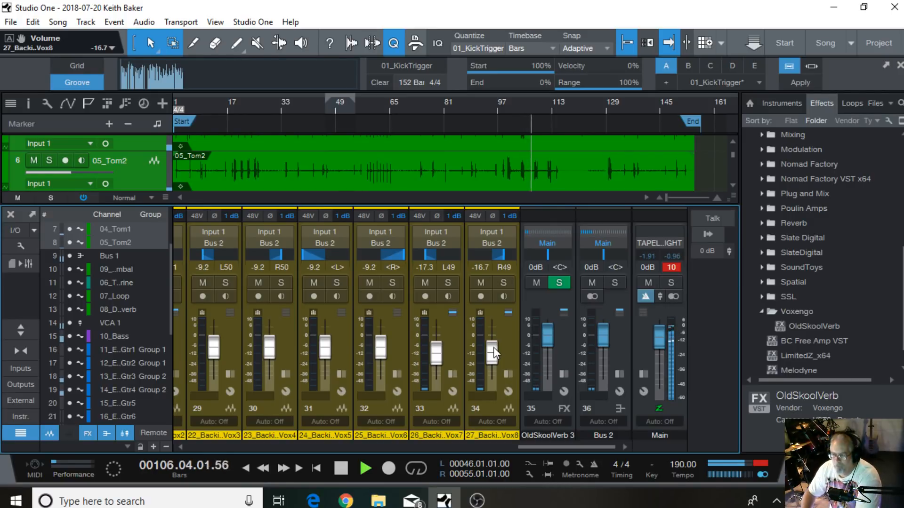
left_click_drag(493, 349, 493, 349)
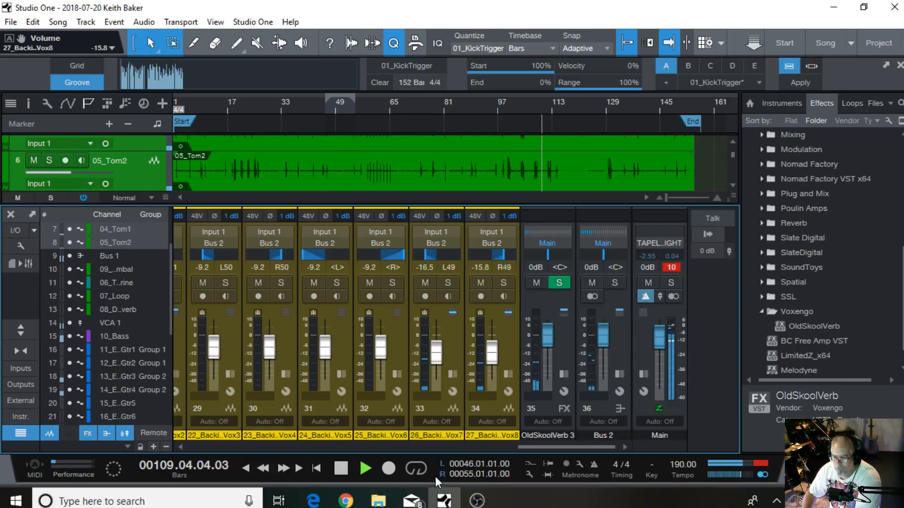
Select the LeadVox track, zoom the arrangement to bars 97 to 119, and replay the vocal from bar 97
left_click_drag(530, 450, 451, 448)
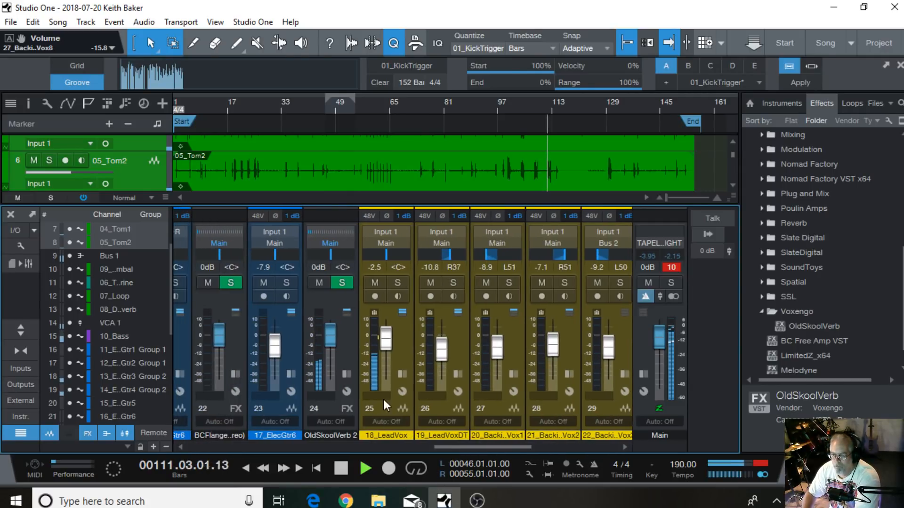
left_click(388, 410)
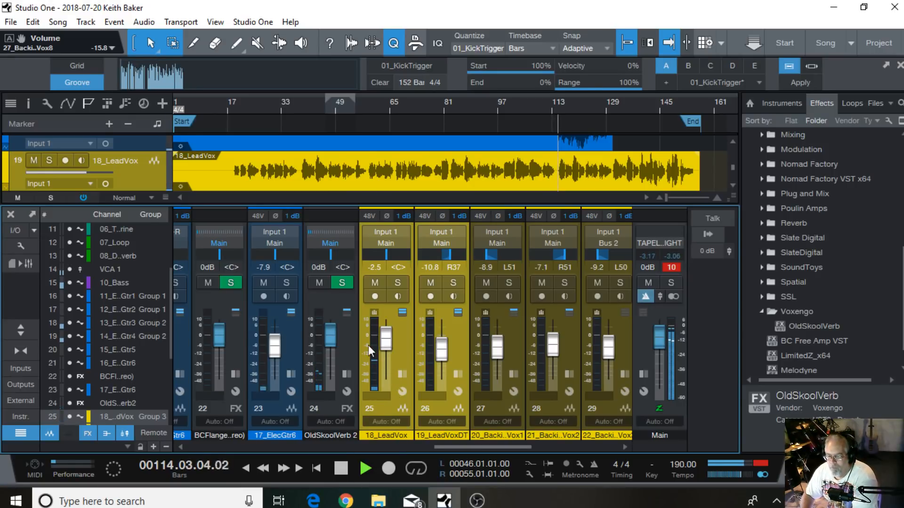
left_click(340, 470)
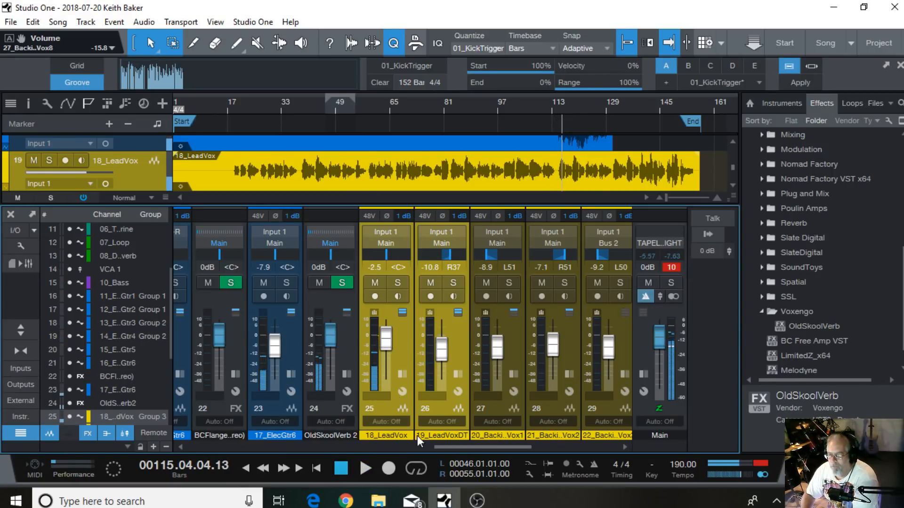
left_click(498, 109)
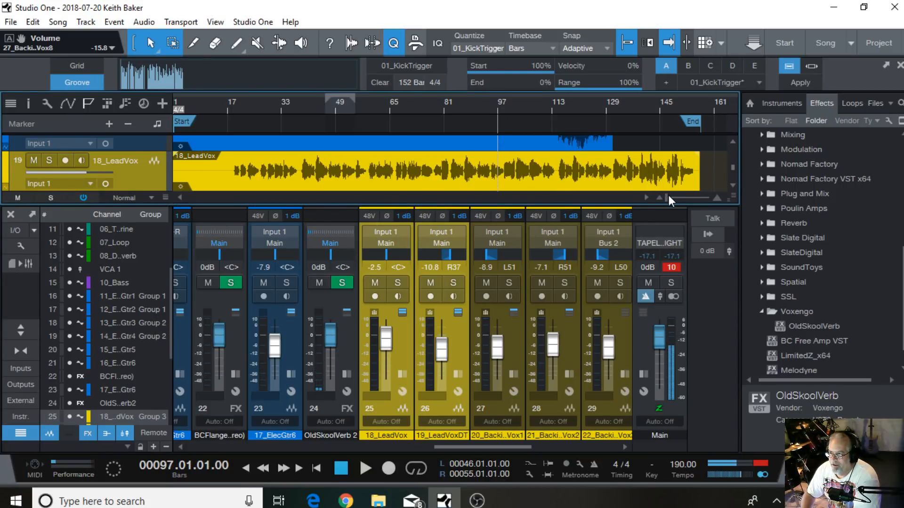
left_click_drag(666, 197, 673, 197)
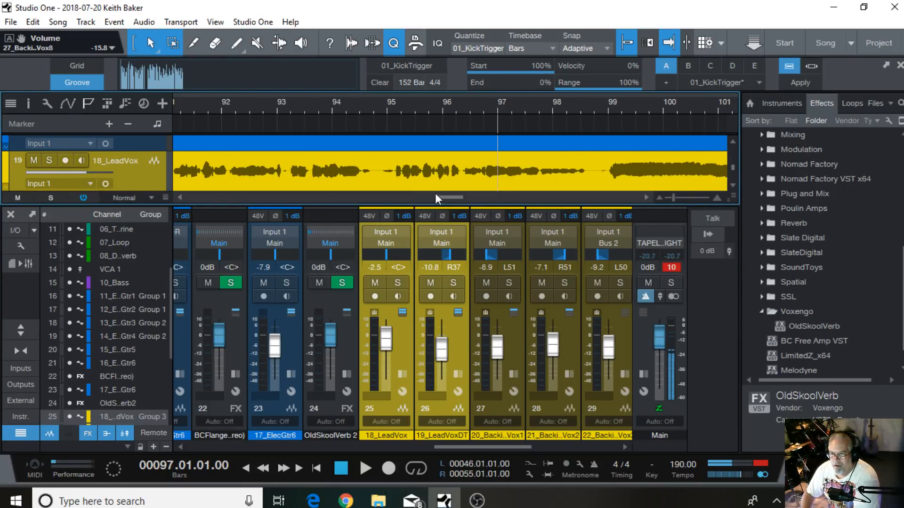
left_click_drag(435, 193, 461, 193)
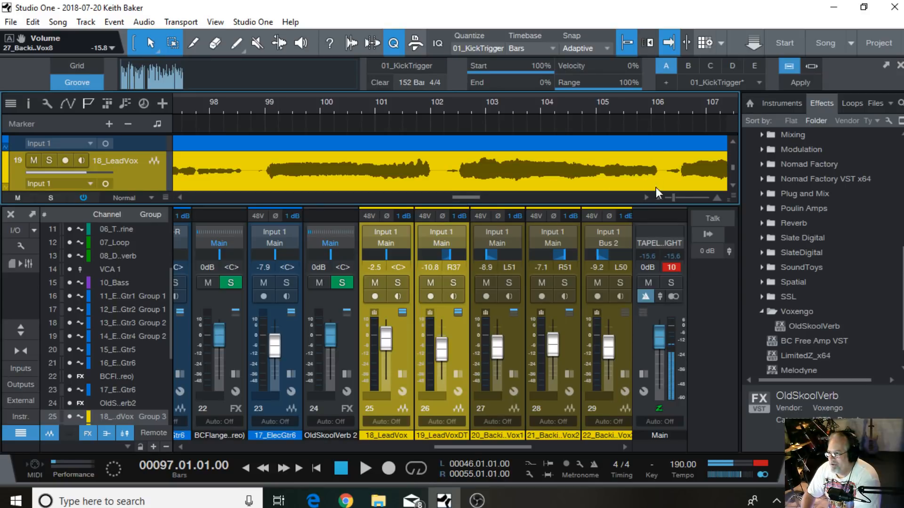
left_click_drag(673, 196, 668, 197)
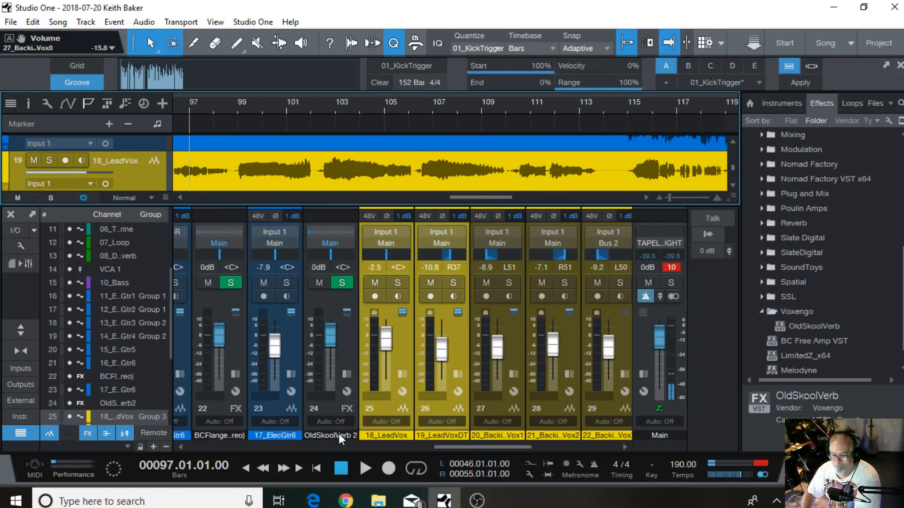
left_click(365, 466)
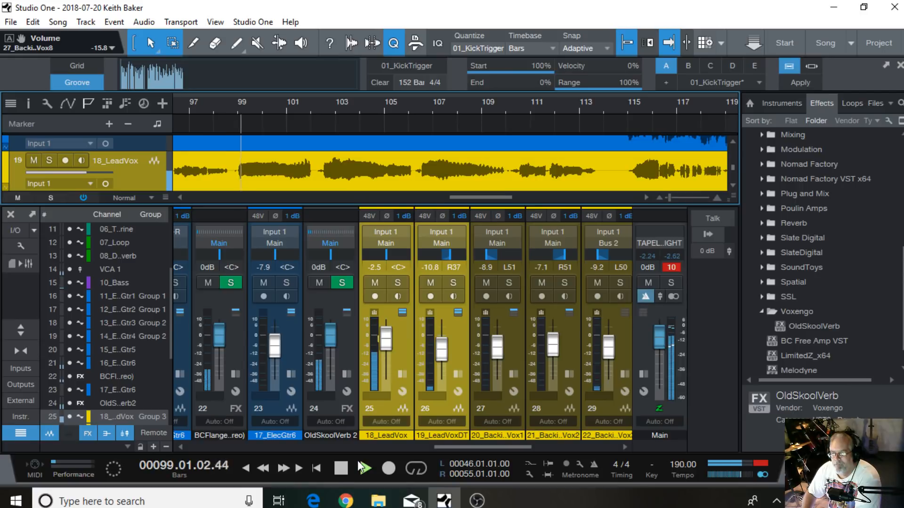
Try to split the LeadVox event just before bar 99, then stop playback and inspect the other vocal tracks
left_click(193, 41)
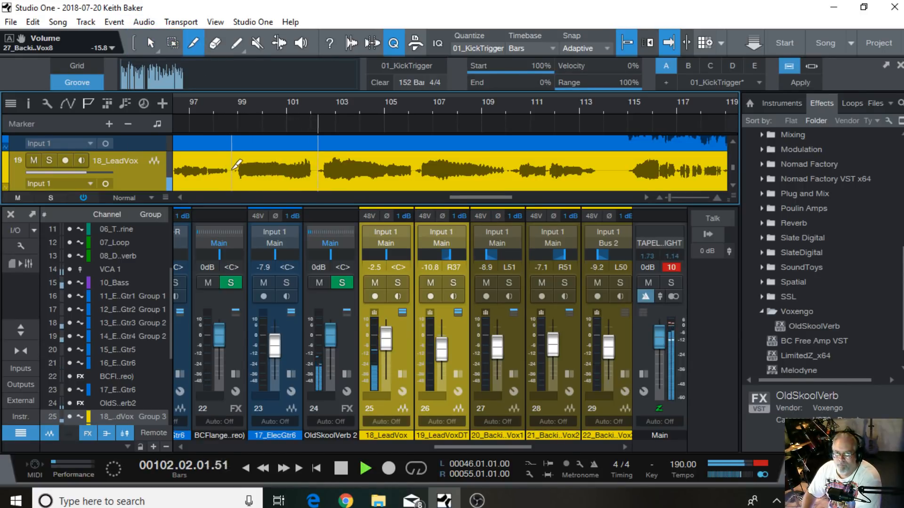
left_click(232, 162)
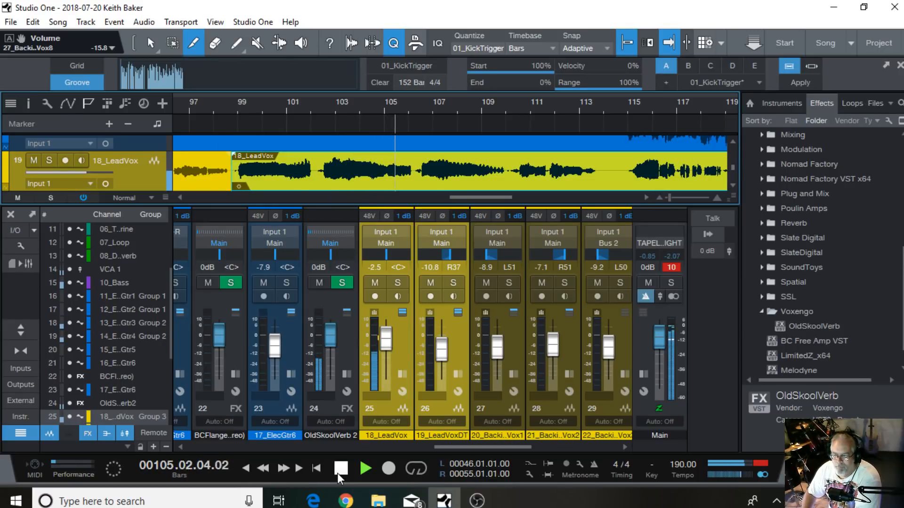
key("space")
scroll(516, 165, "down", 1)
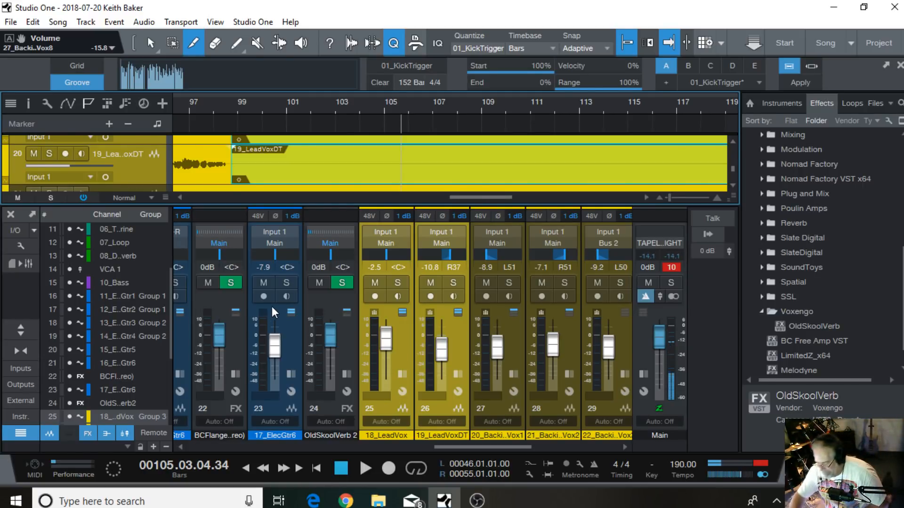
key("Down")
key("Down")
key("Down")
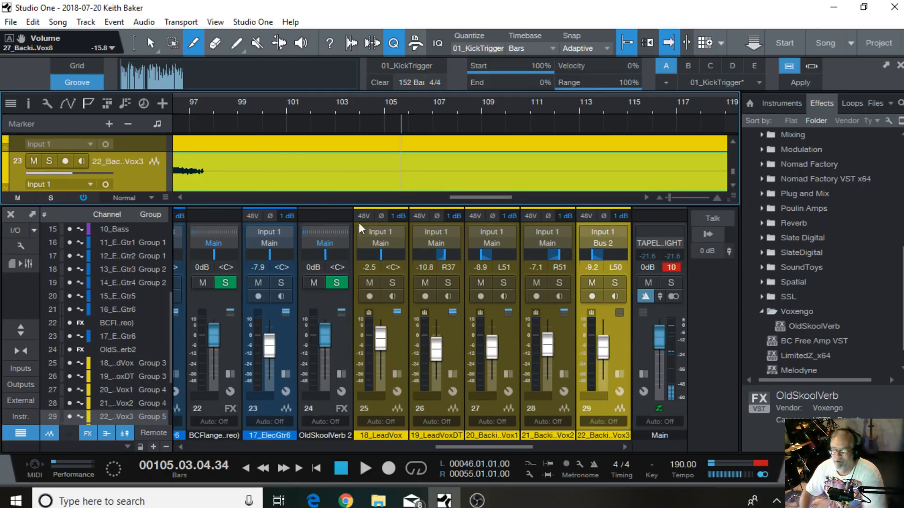
Dissolve Group 3 so LeadVox and LeadVoxDT can be edited separately
left_click(382, 411)
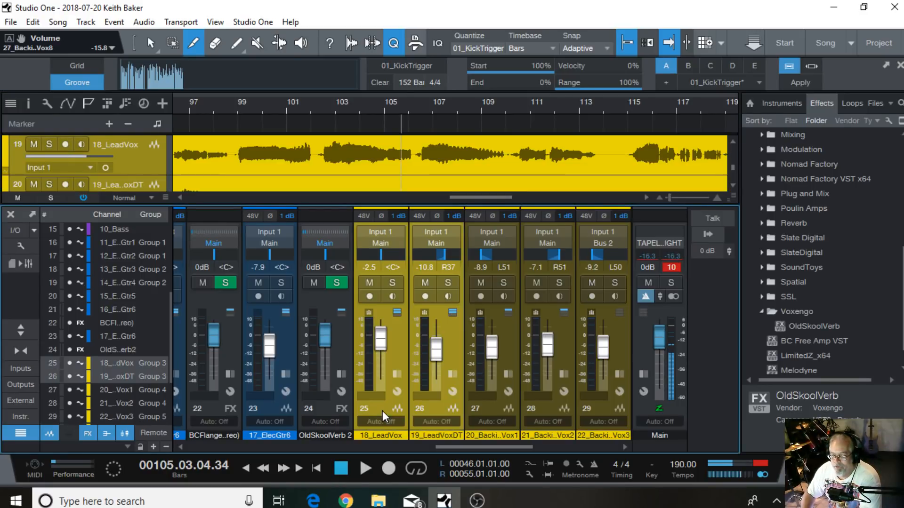
right_click(381, 409)
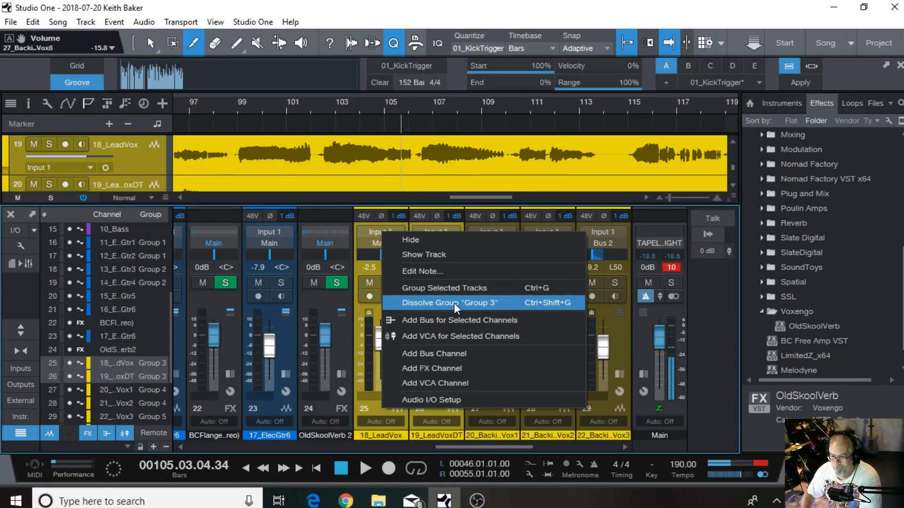
left_click(442, 302)
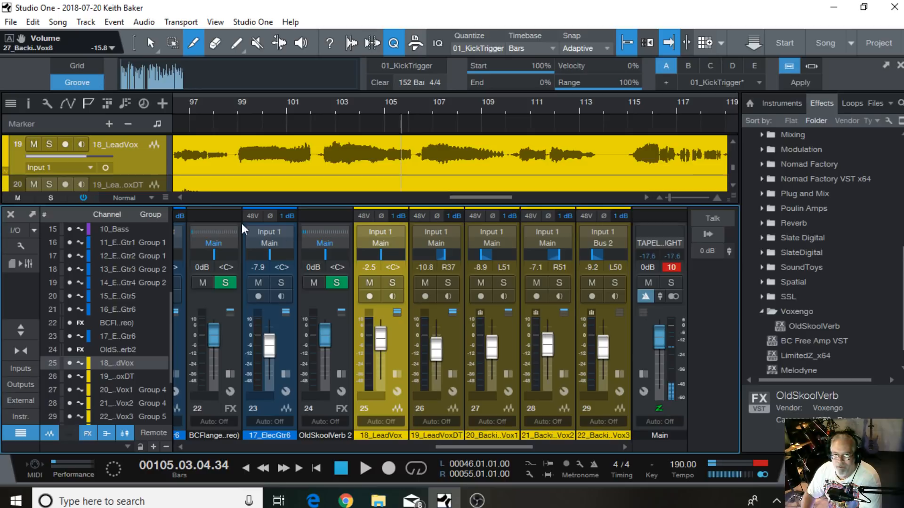
Replay from bar 97 to locate the loud vocal phrase, then split only LeadVox just before bar 99 and at about bar 114
left_click(191, 103)
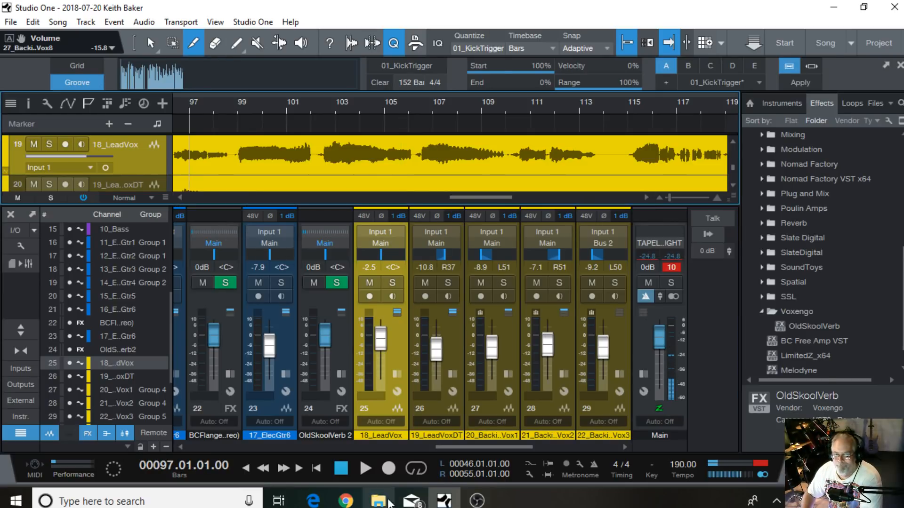
left_click(365, 469)
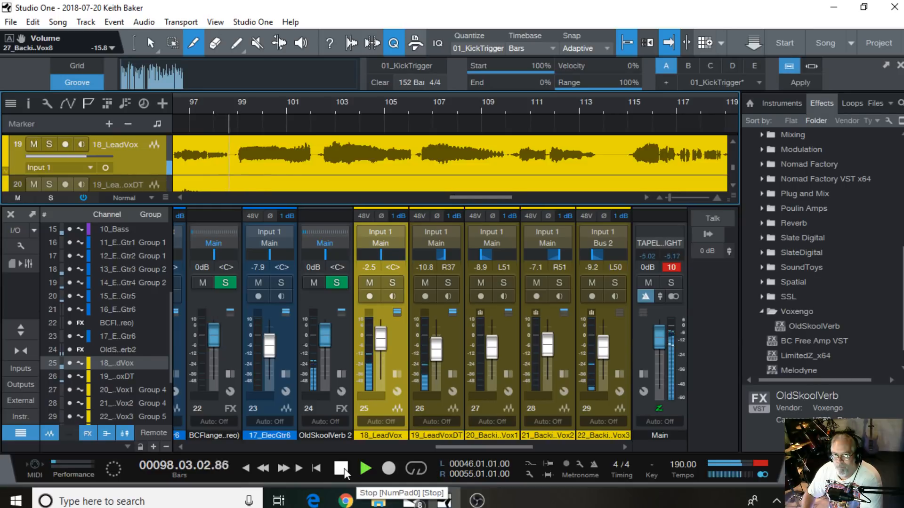
left_click(342, 470)
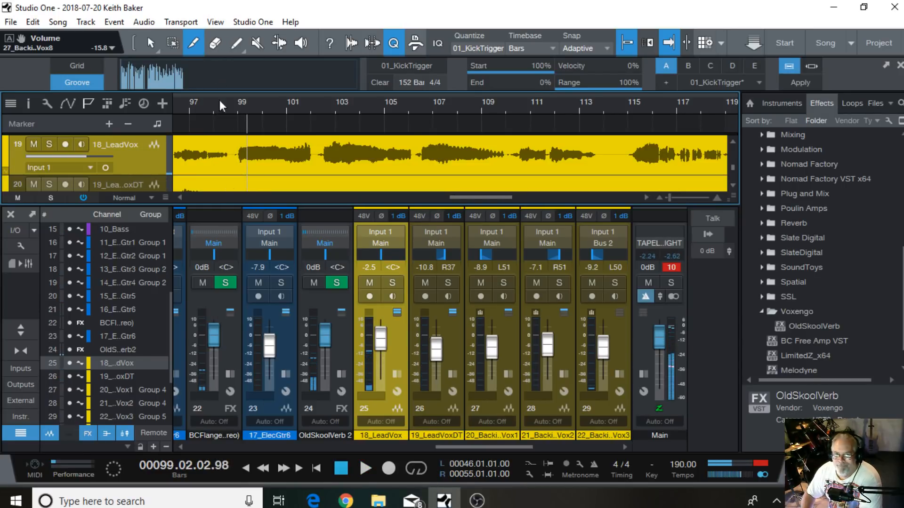
left_click(233, 154)
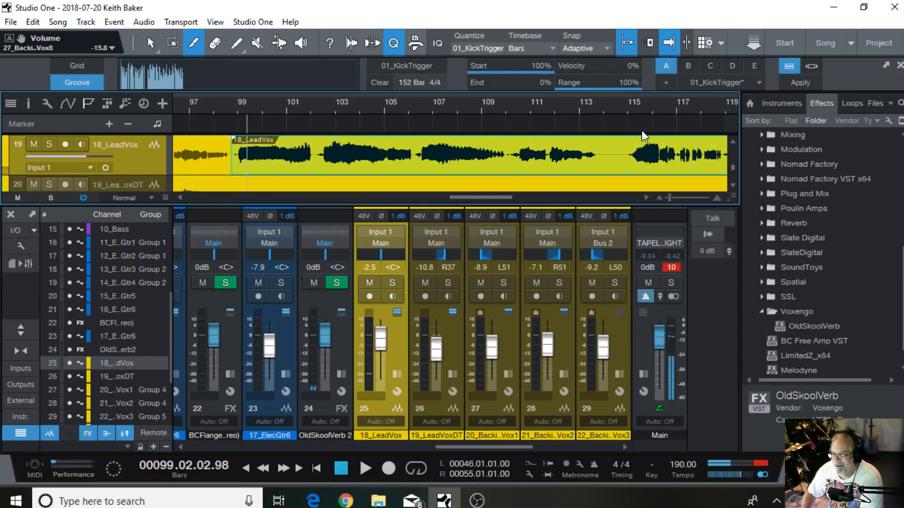
left_click(610, 157, "alt")
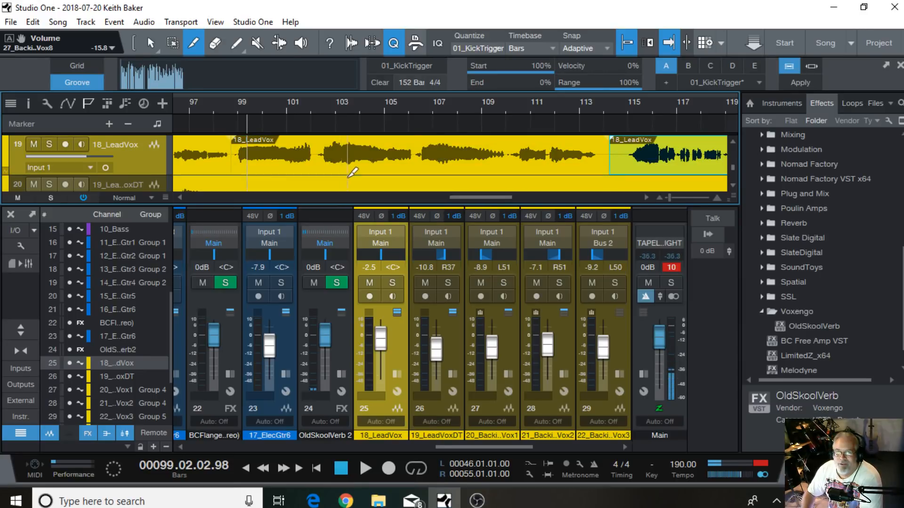
Lower the event volume of the LeadVox section between the two splits, from about bar 99 to bar 114
left_click(151, 43)
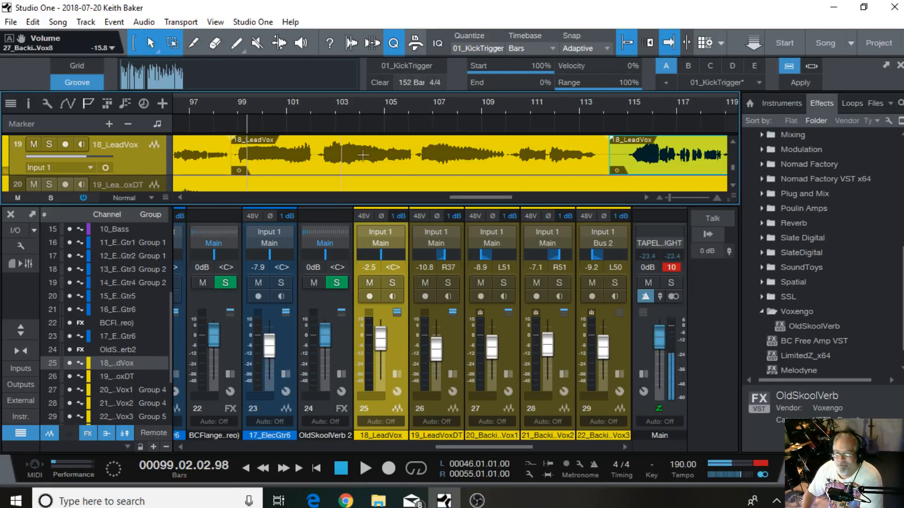
left_click(425, 168)
scroll(453, 160, "up", 1)
scroll(454, 162, "down", 1)
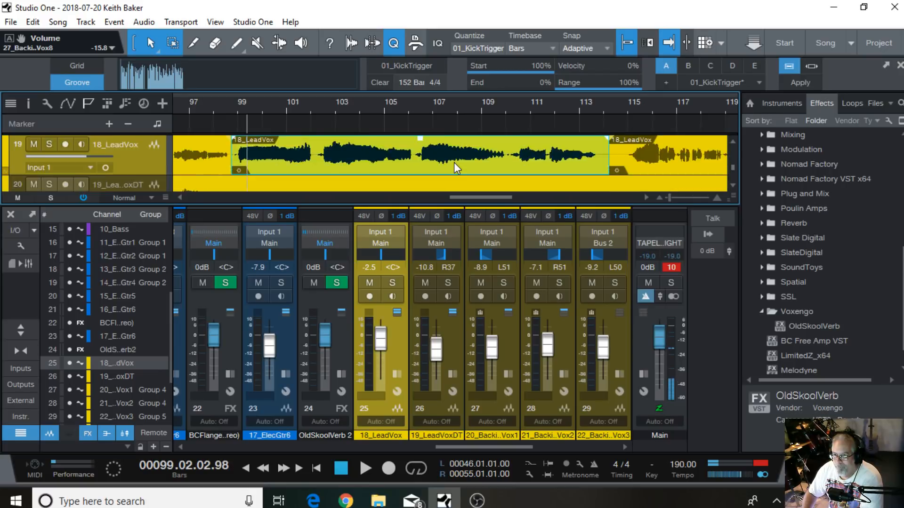
scroll(454, 162, "up", 1)
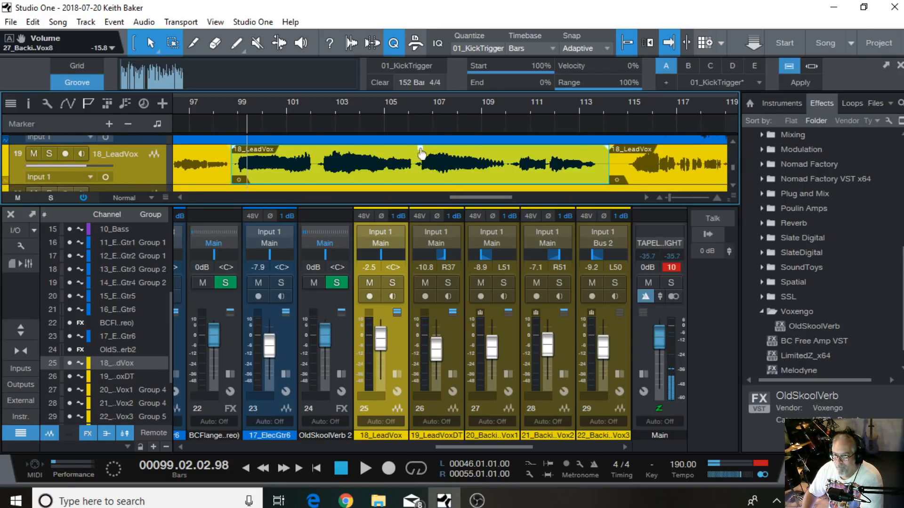
left_click_drag(422, 153, 421, 156)
Play from bar 97 and lower the split LeadVox section's event volume slightly more while listening through to bar 113
left_click(200, 109)
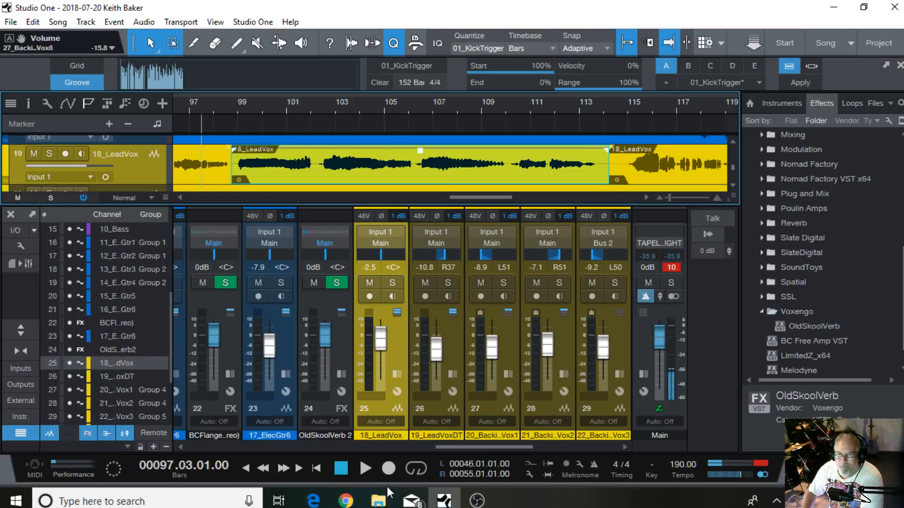
left_click(367, 466)
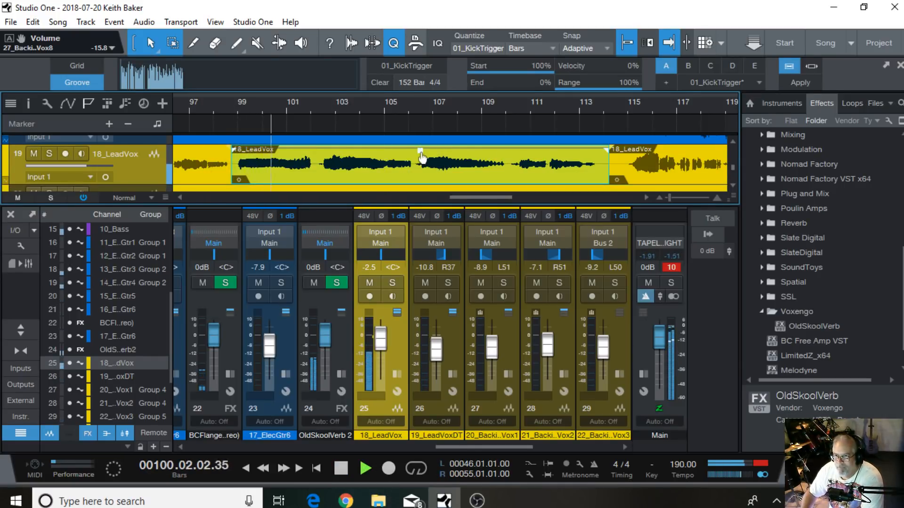
left_click_drag(423, 157, 423, 160)
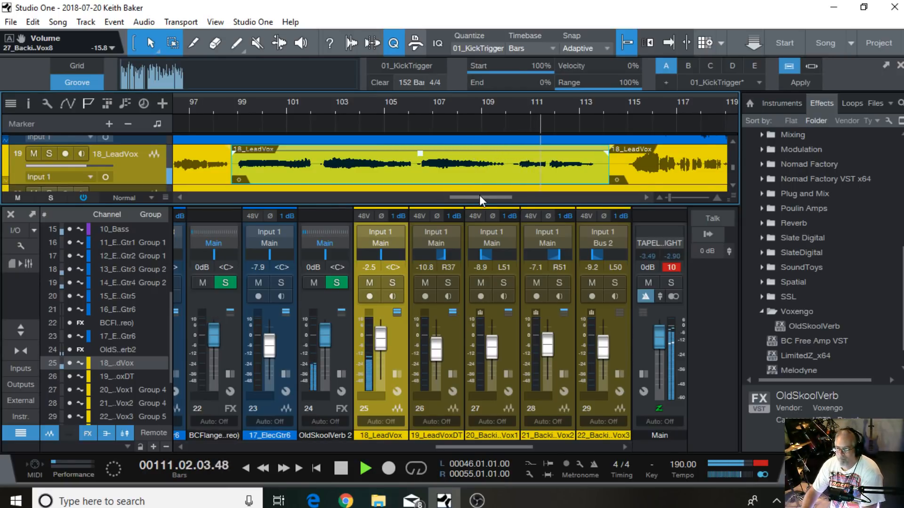
left_click_drag(479, 195, 509, 196)
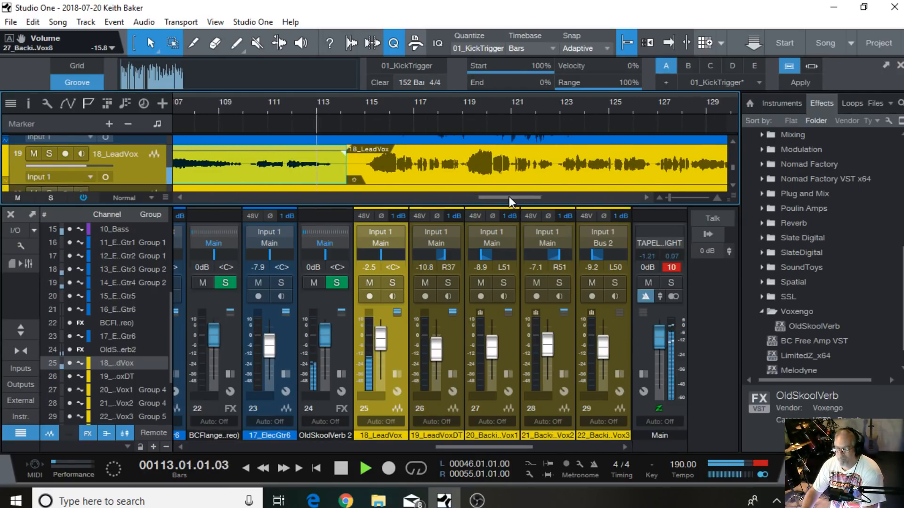
Enlarge the arrangement area while playing, stop just before bar 123, and split LeadVox at the playback position
left_click_drag(573, 203, 574, 235)
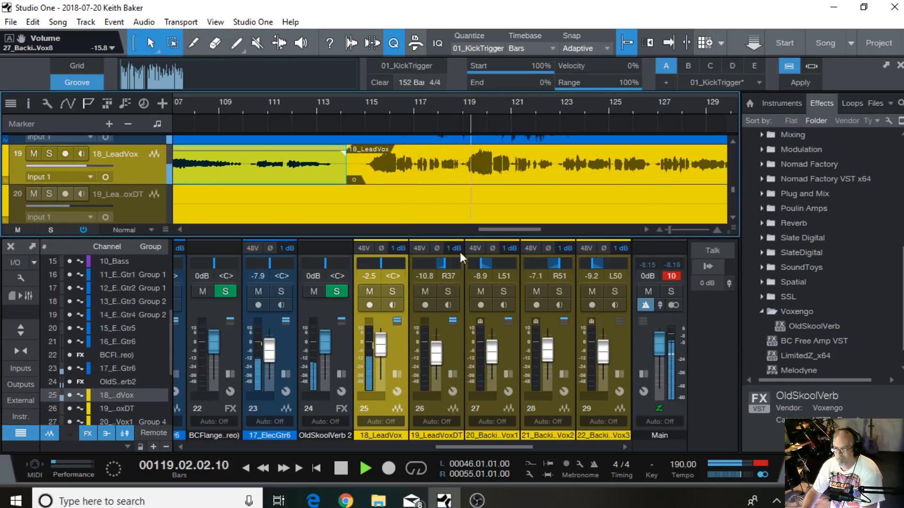
left_click(340, 469)
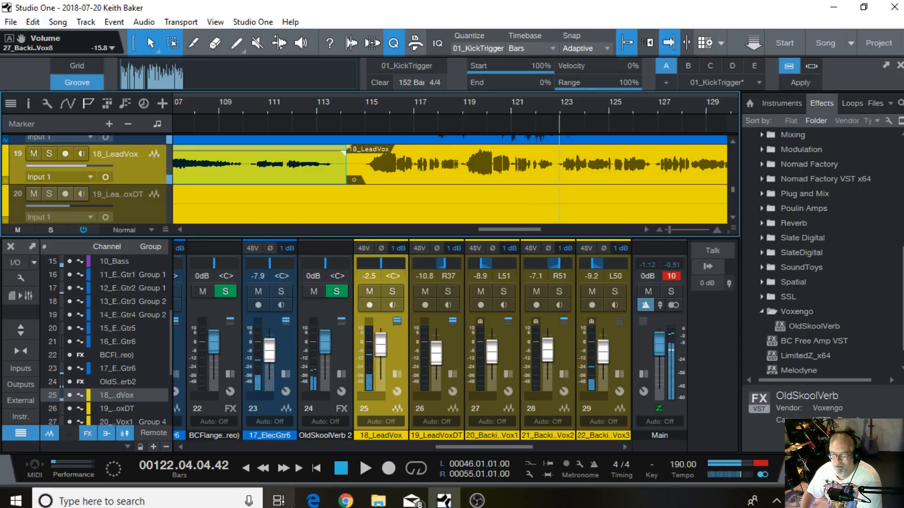
left_click(193, 42)
key("alt+x")
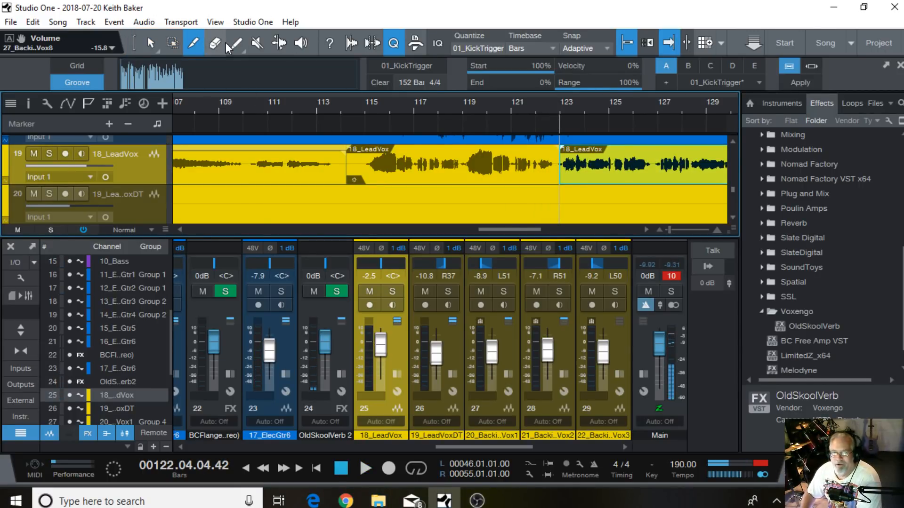
left_click(149, 42)
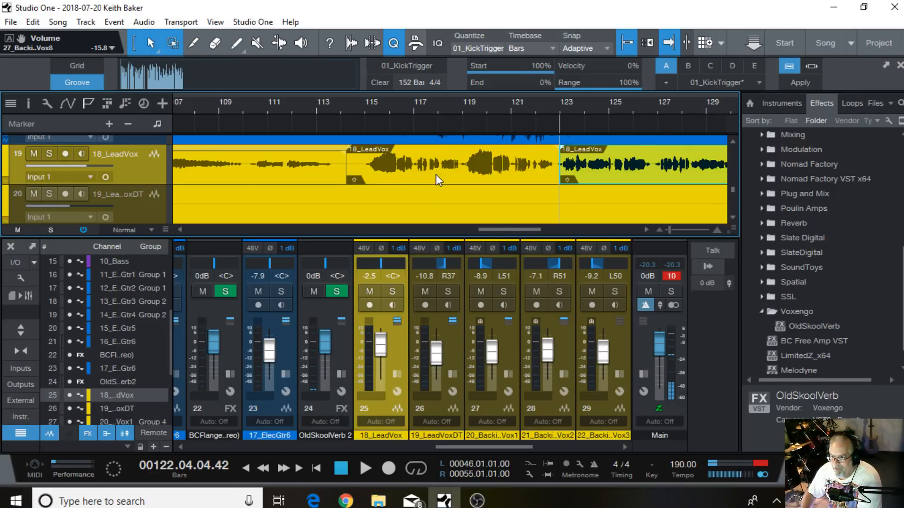
Lower the event volume of the LeadVox section from about bar 114 to bar 123 slightly and replay it from about bar 113
left_click(436, 177)
left_click_drag(455, 155, 455, 158)
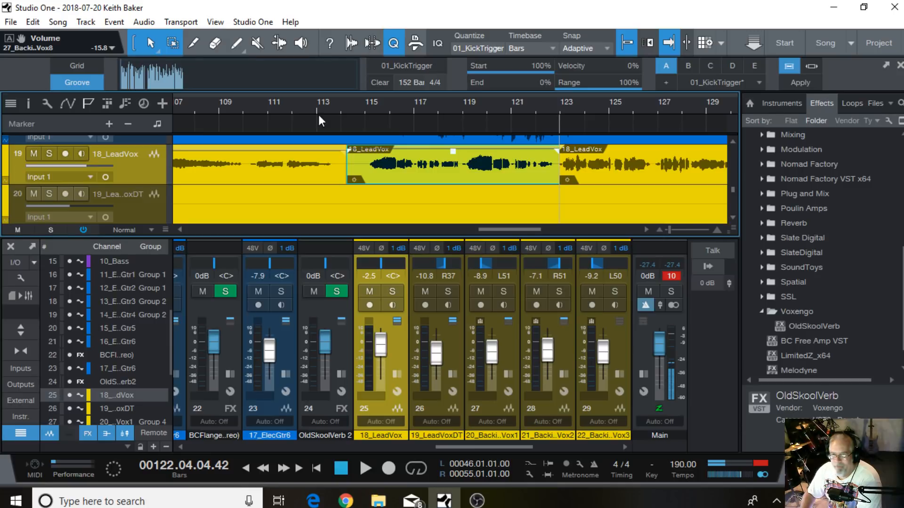
left_click(367, 468)
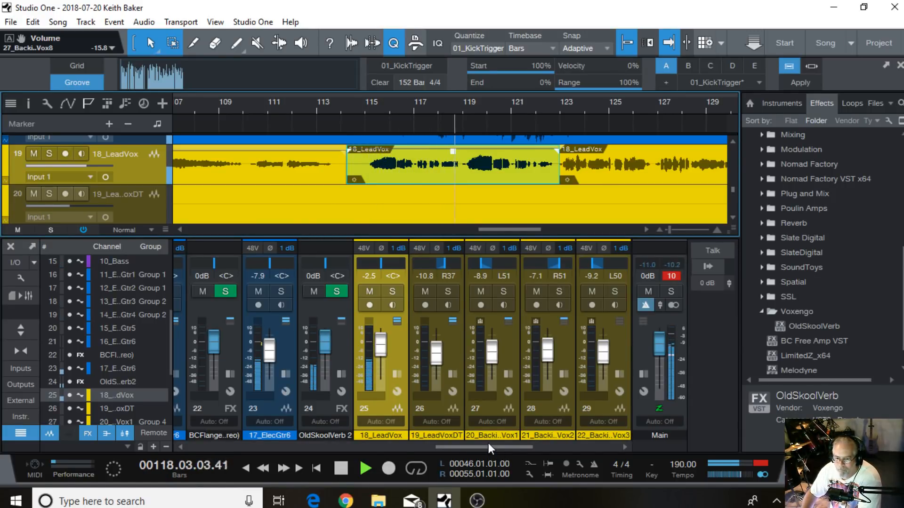
Set the 17_ElecGtr6 channel level to -7.5 dB, listen through to the end of the song, and return to bar 1
scroll(488, 443, "left", 3)
scroll(447, 354, "up", 2)
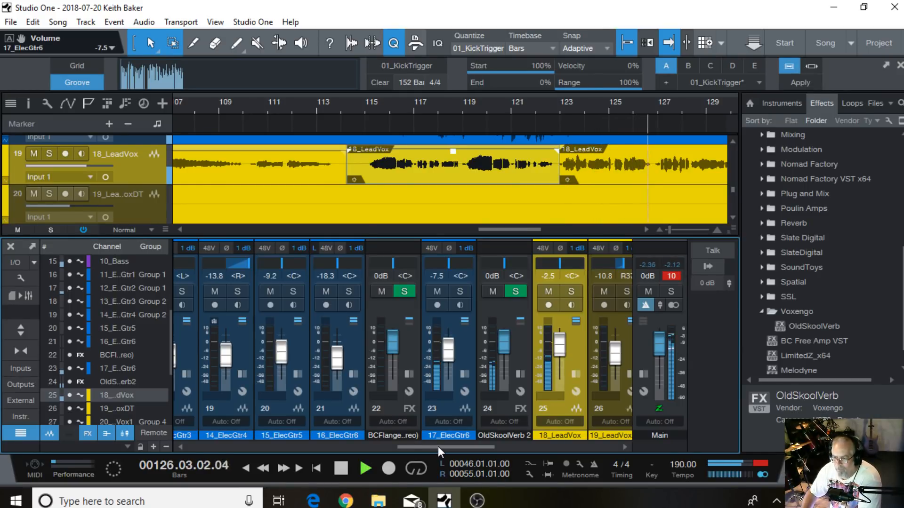
left_click_drag(438, 446, 572, 433)
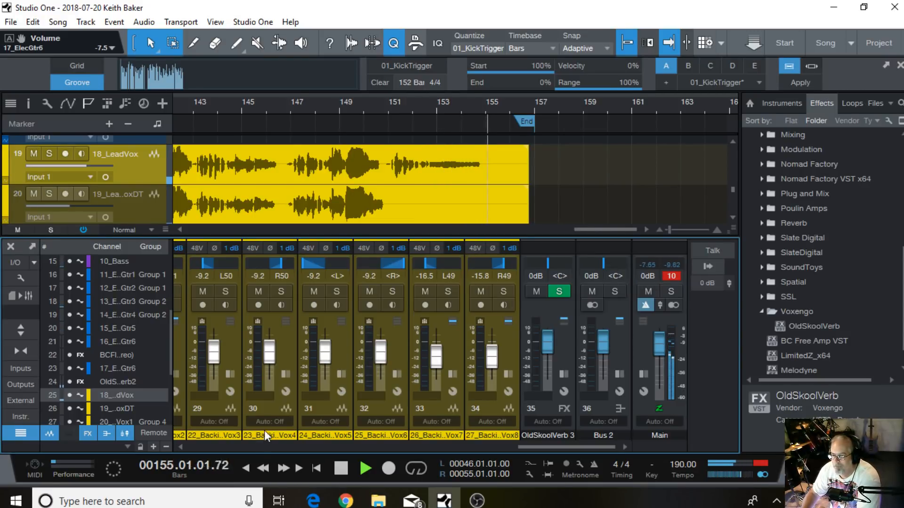
left_click(341, 468)
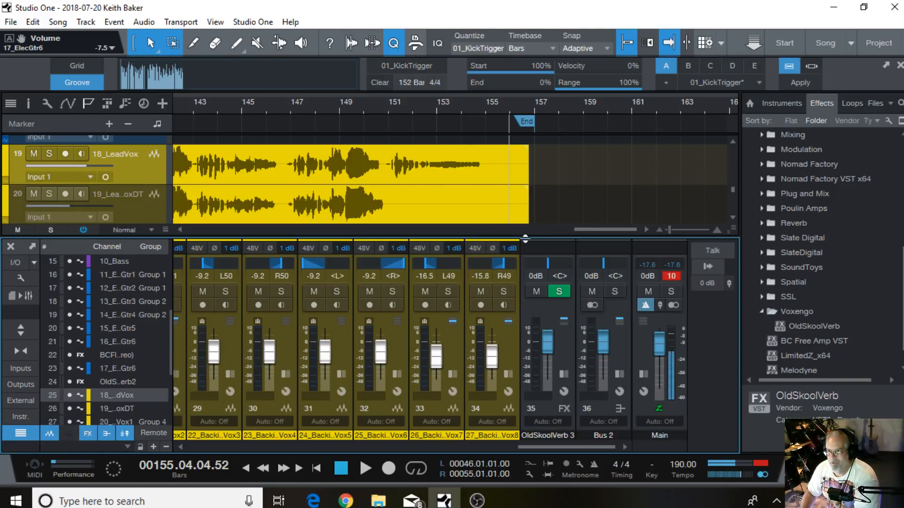
left_click(246, 468)
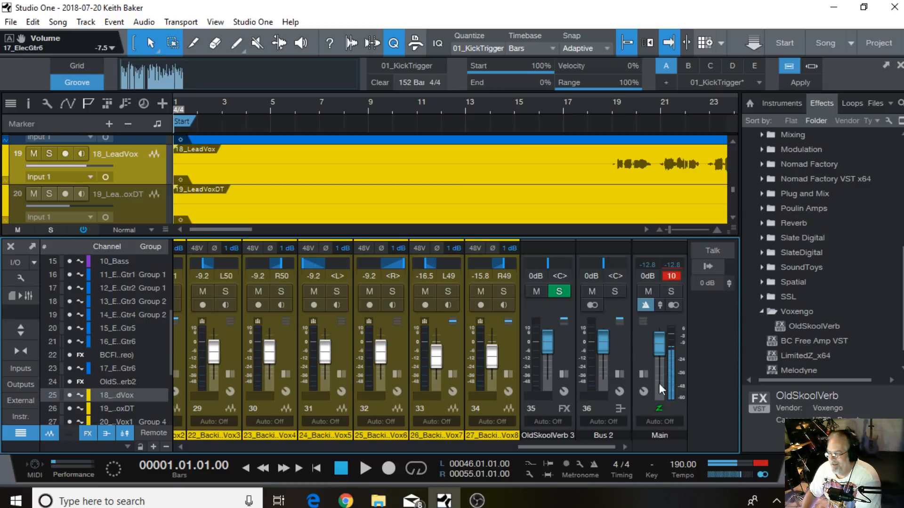
Expand the Main channel to show its inserts and reset its clip indicator
left_click(644, 374)
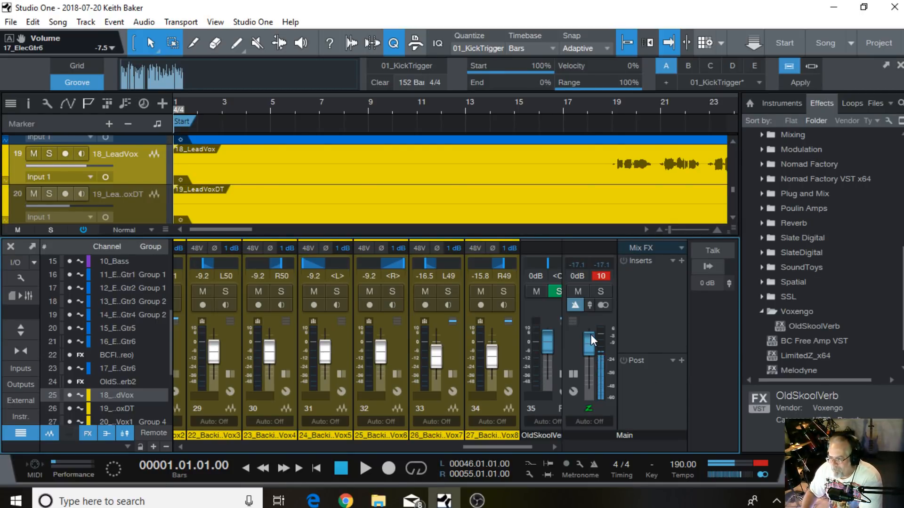
left_click(657, 286)
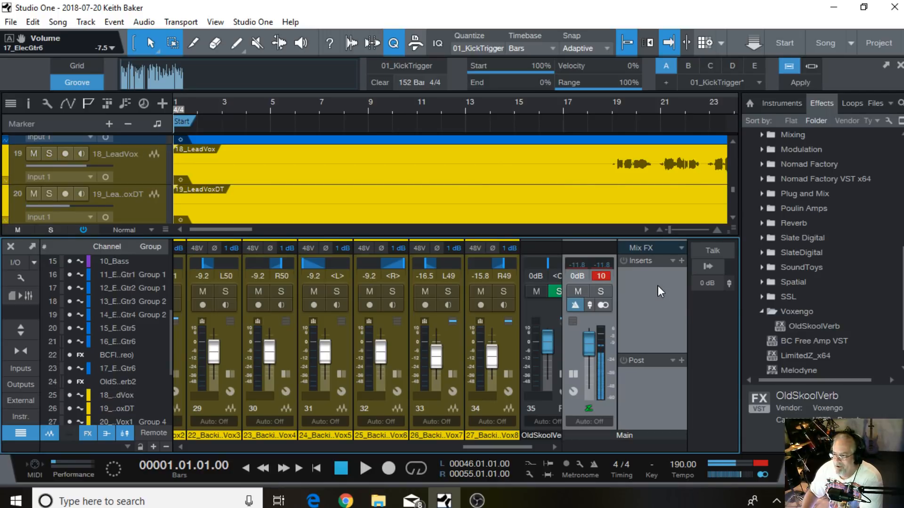
left_click(598, 276)
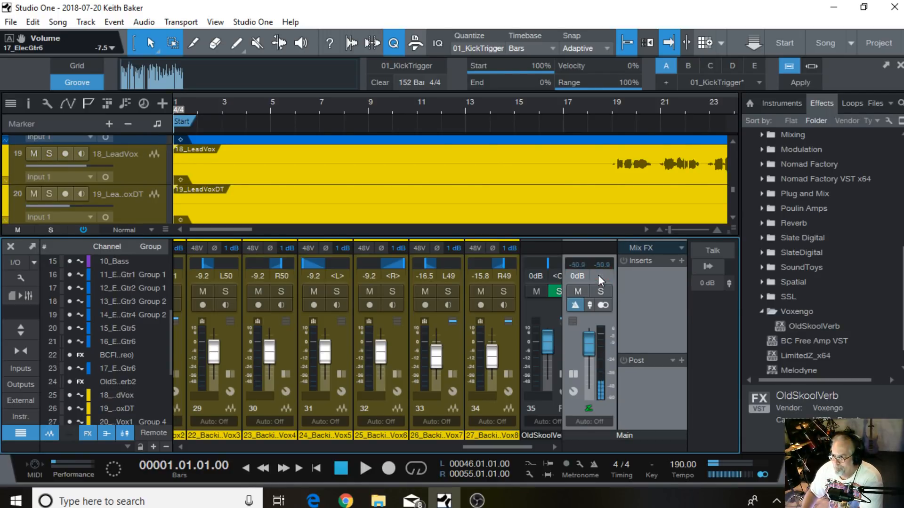
Find the Compressor among the Dynamics effects and add it to the Main channel's inserts
left_click(761, 313)
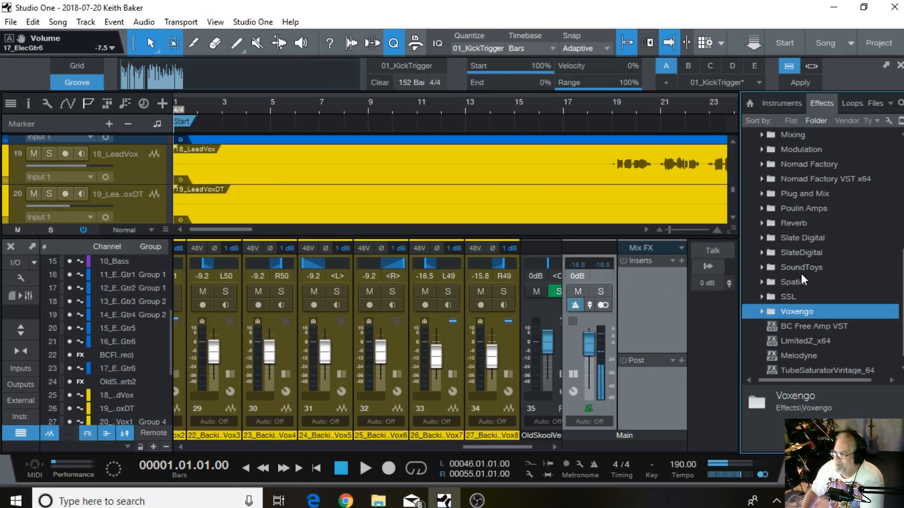
scroll(802, 278, "up", 3)
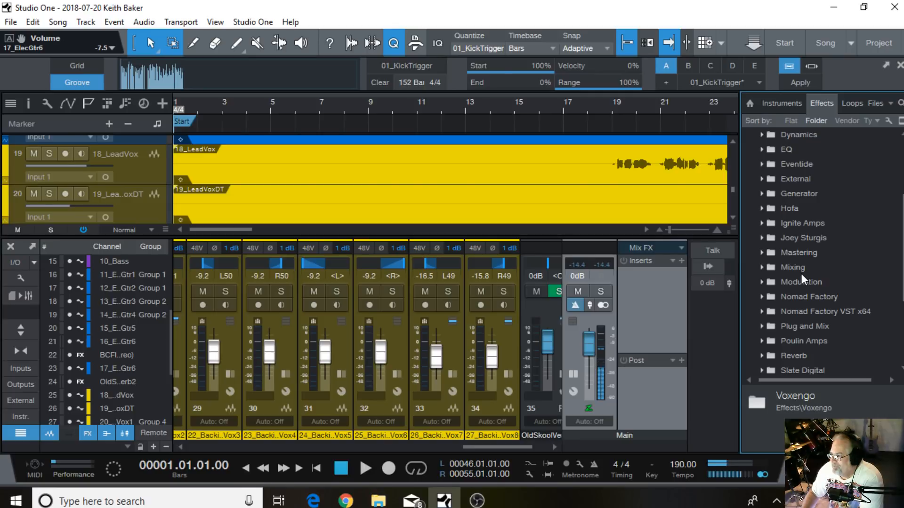
scroll(801, 279, "up", 3)
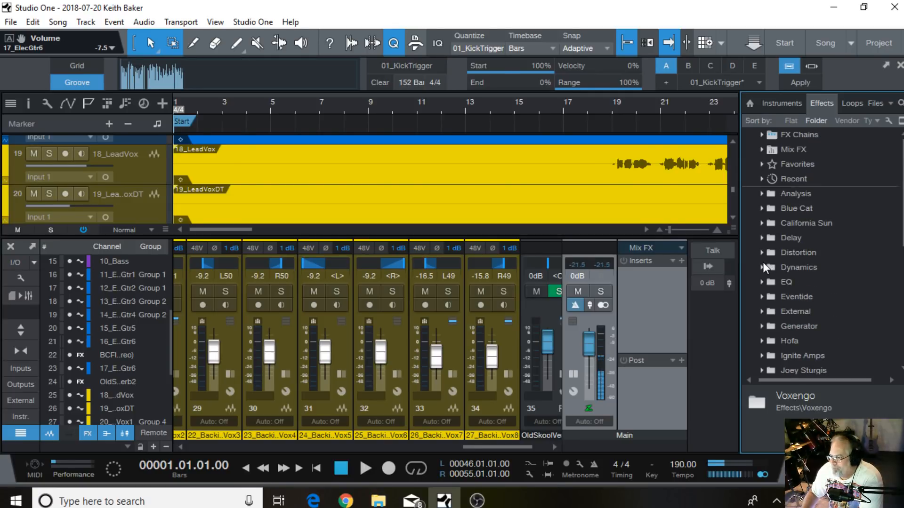
scroll(807, 275, "down", 2)
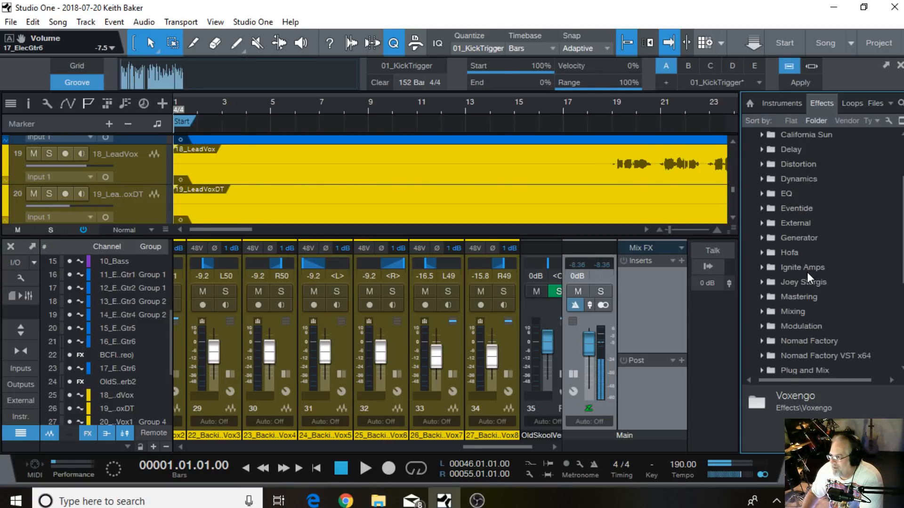
scroll(808, 276, "up", 1)
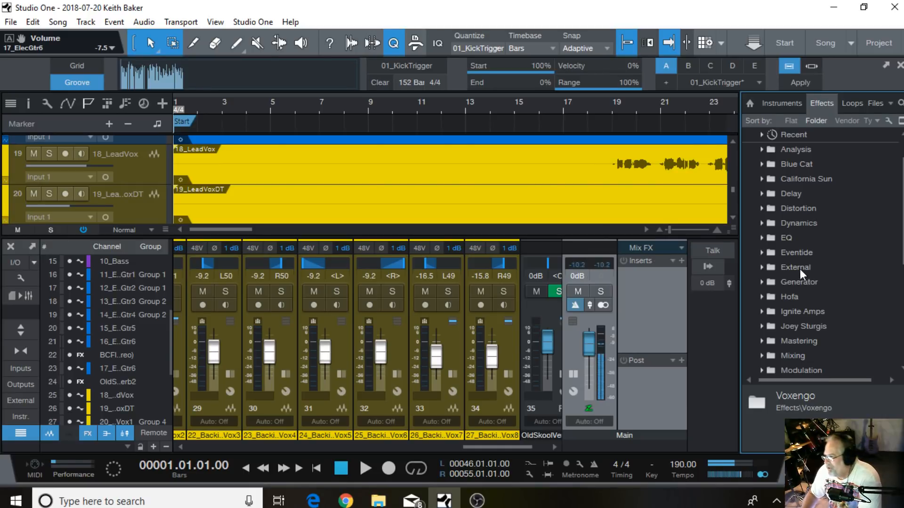
left_click(761, 223)
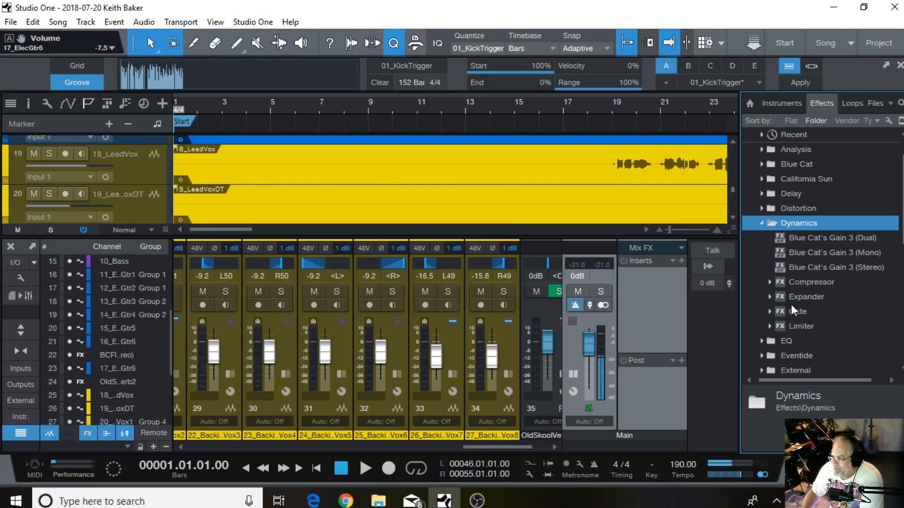
left_click_drag(781, 281, 651, 282)
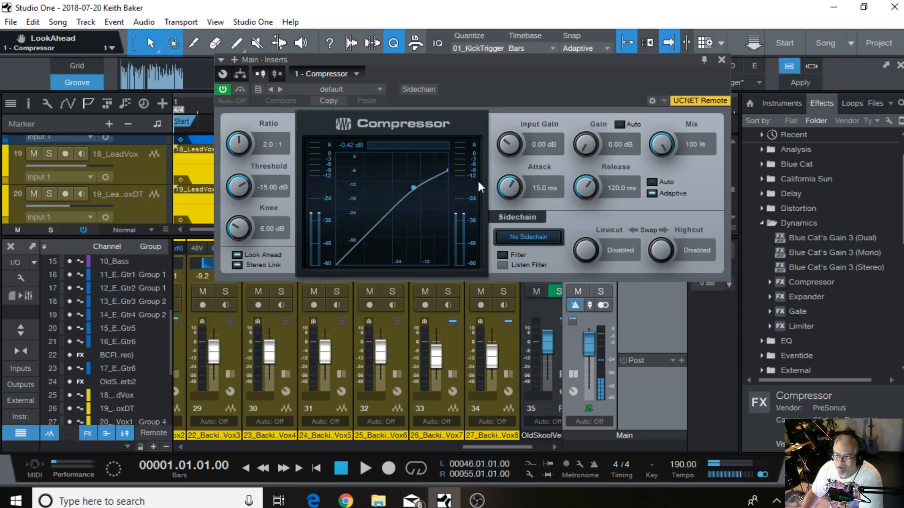
Load the Master Bus preset from the Misc category in the Main compressor and move its window clear of the mixer
left_click_drag(470, 89, 391, 98)
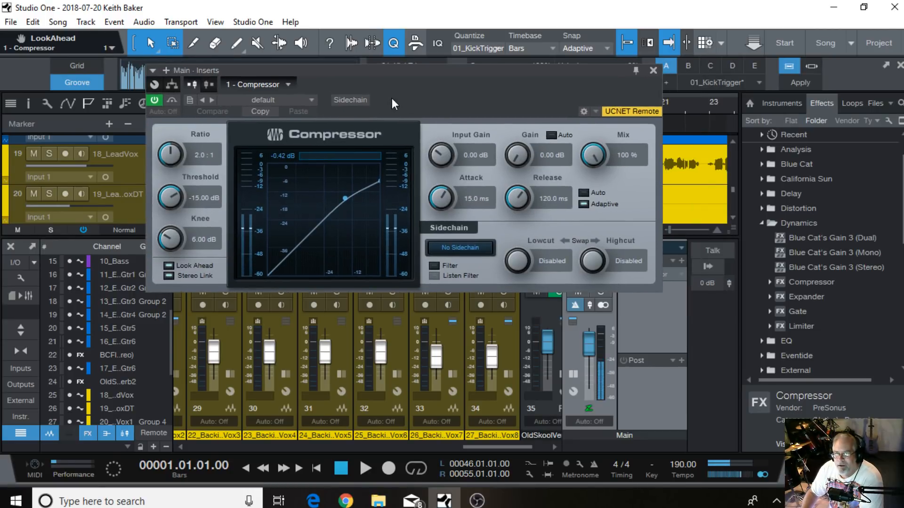
left_click(309, 100)
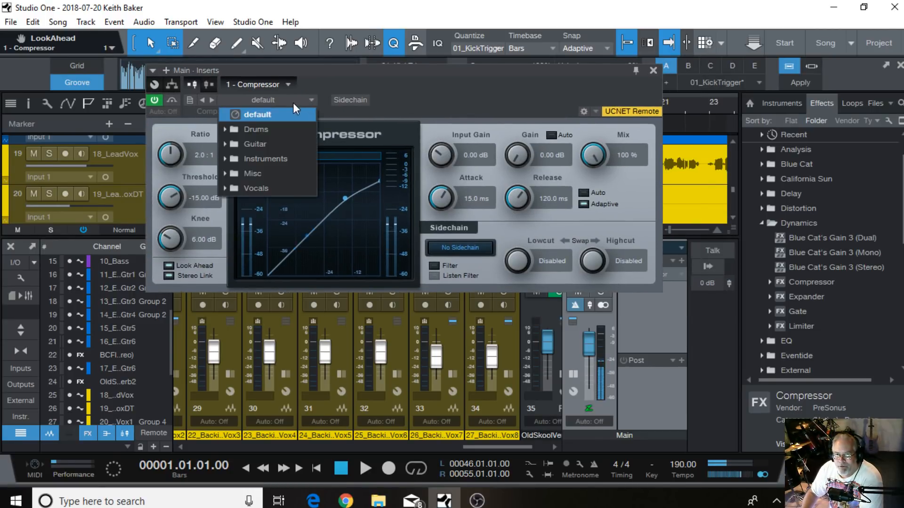
left_click(252, 174)
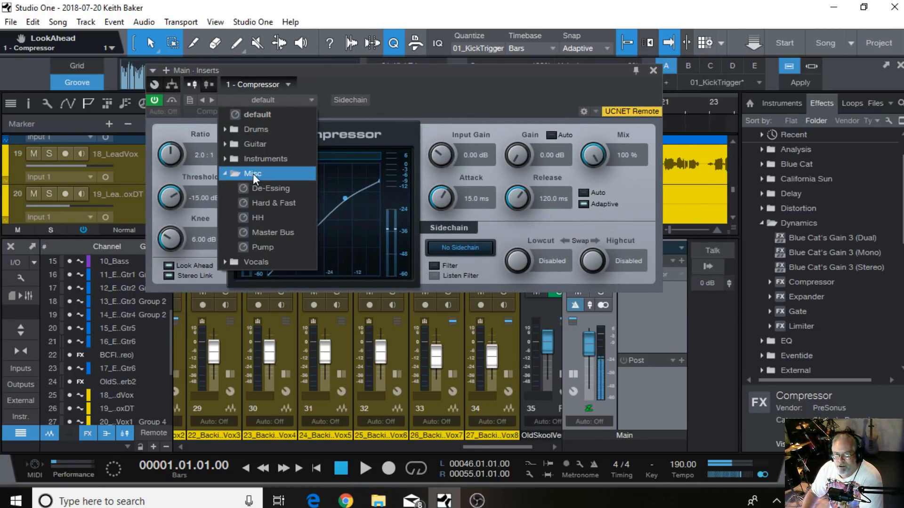
left_click(261, 233)
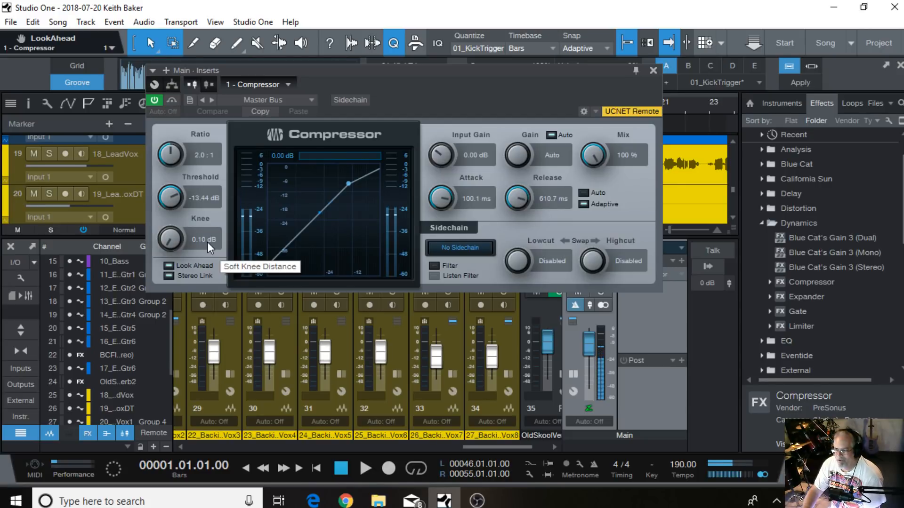
left_click_drag(424, 73, 428, 43)
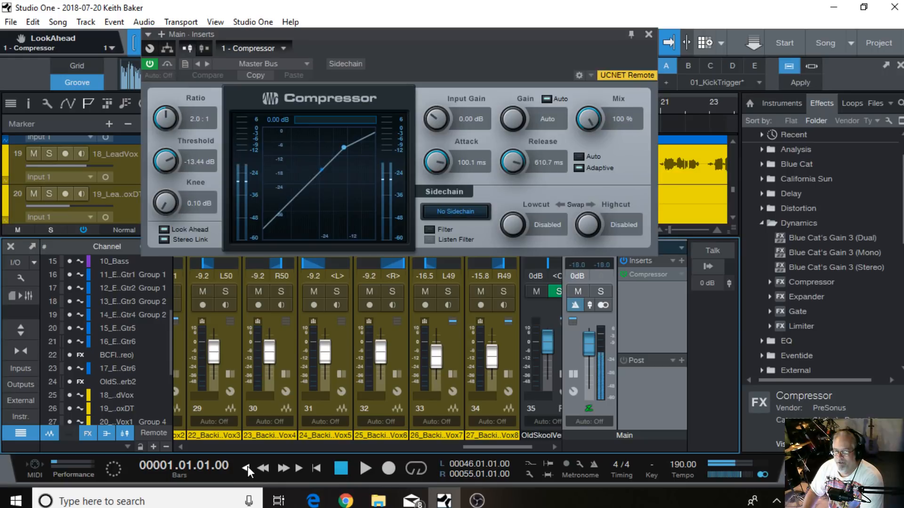
Set the Main compressor's threshold to -10.08 dB while playing from bar 1, and close its window after further listening
left_click(359, 468)
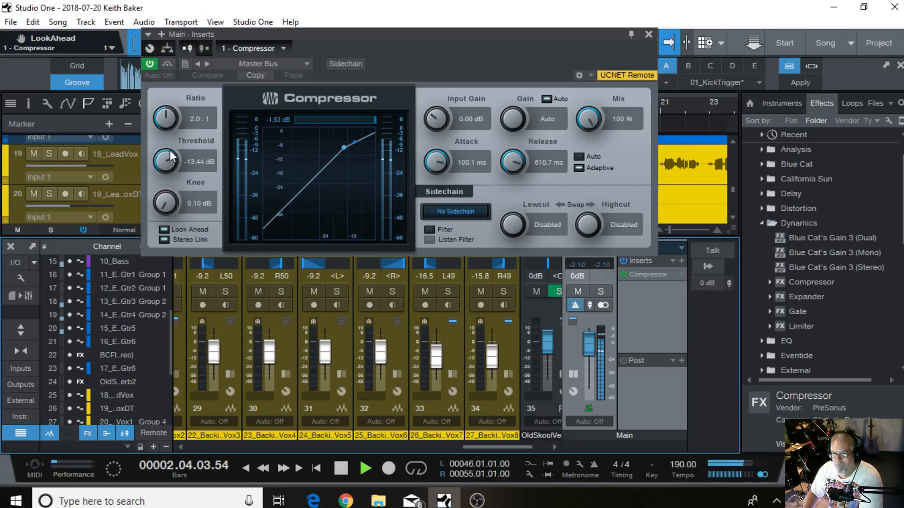
left_click_drag(168, 154, 170, 142)
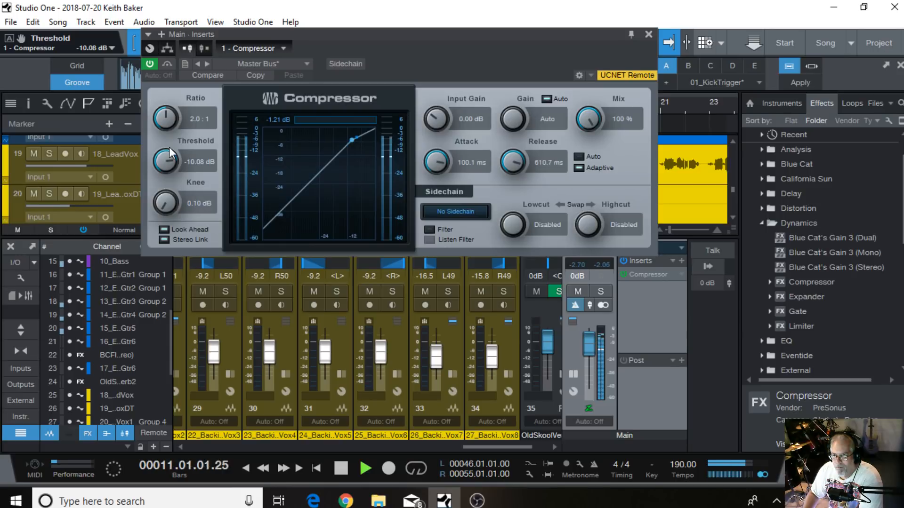
left_click(341, 468)
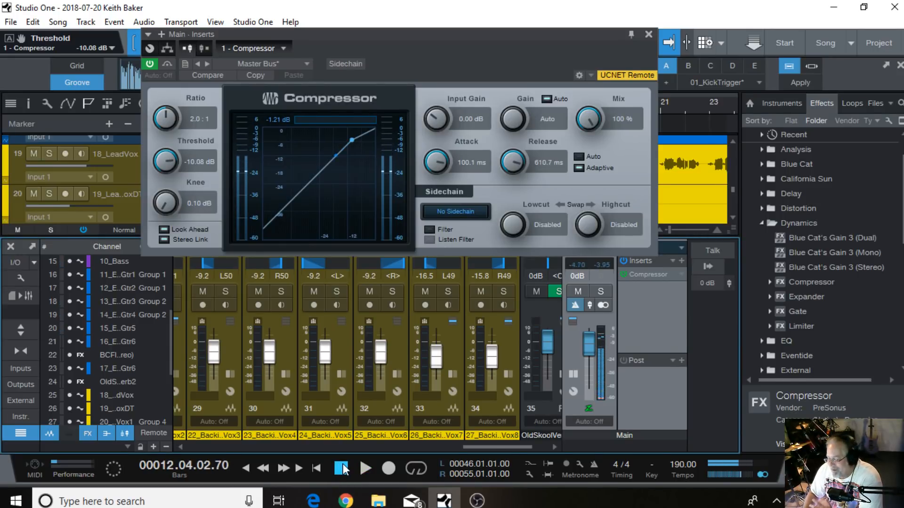
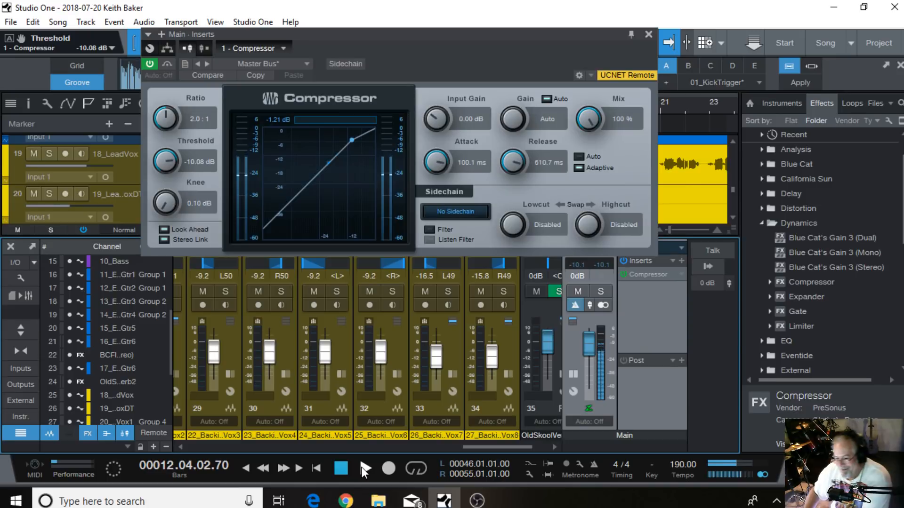
left_click(362, 467)
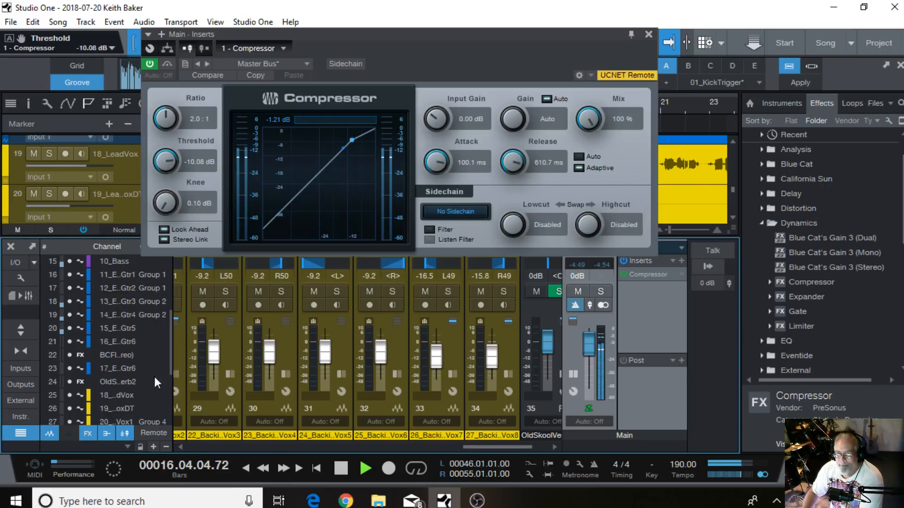
left_click_drag(447, 66, 462, 115)
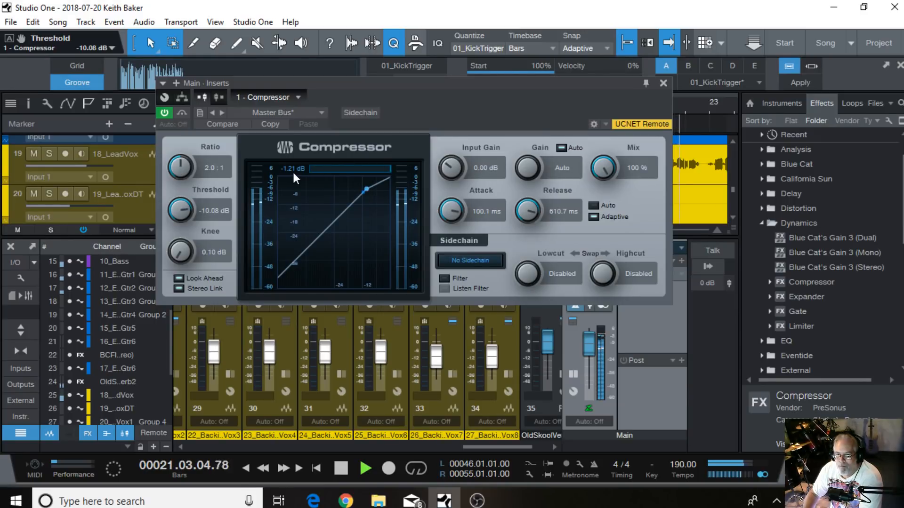
left_click(664, 83)
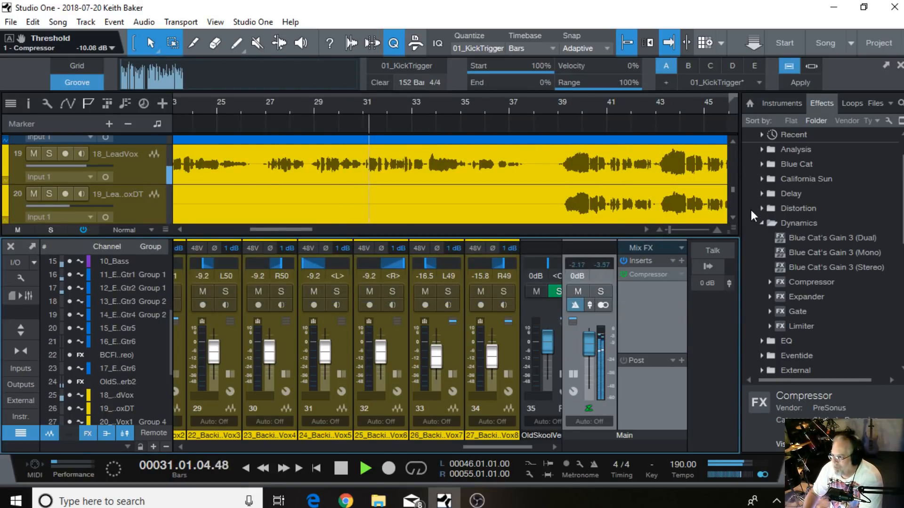
Add a Pro EQ from the Mixing effects to the Main inserts after the Compressor
left_click(758, 221)
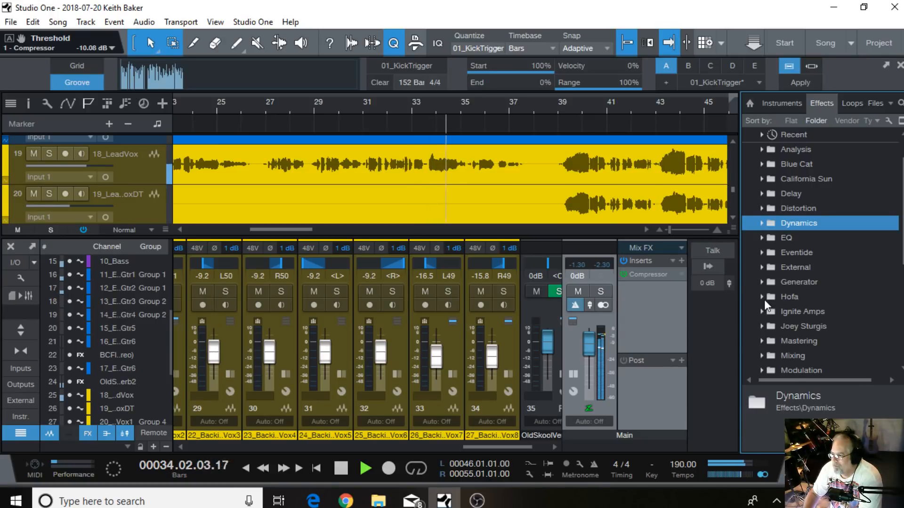
left_click(761, 354)
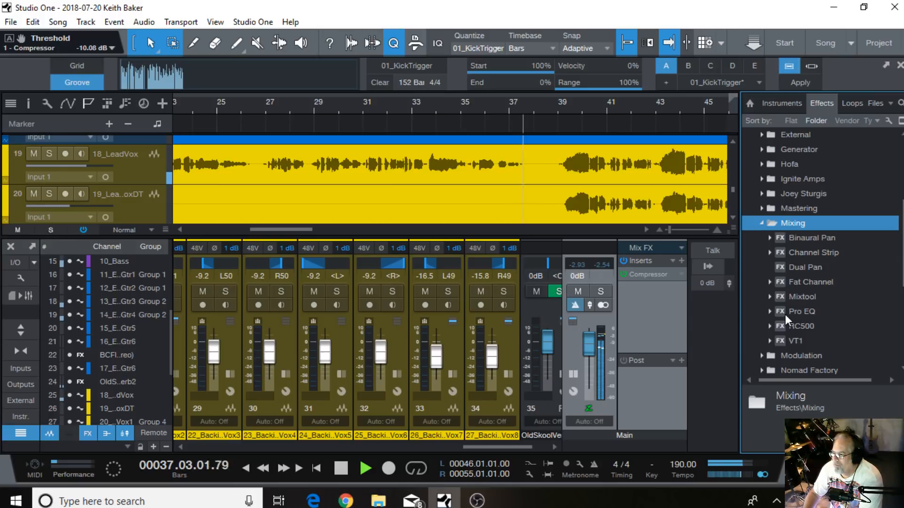
left_click(770, 311)
left_click_drag(770, 312, 648, 291)
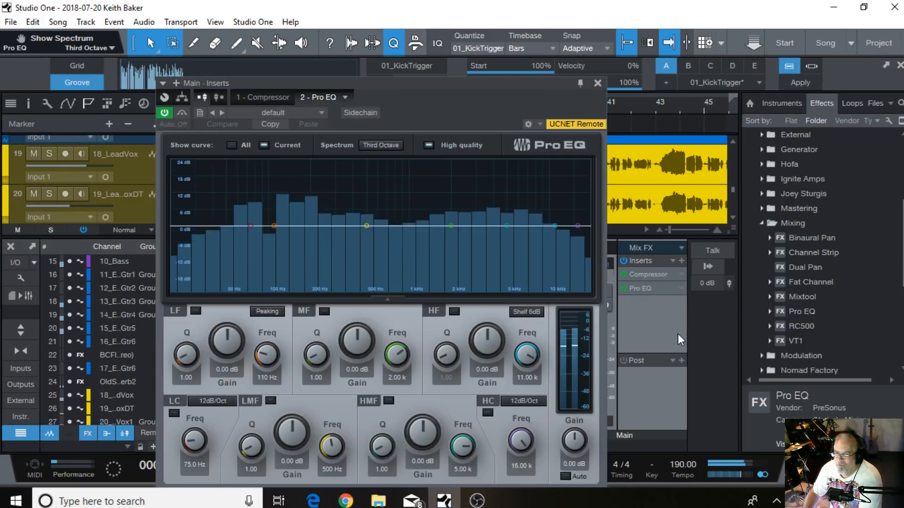
Set the Main Pro EQ's low cut to 25.5 Hz, and switch off the low band after trying a 1.88 dB boost at 87.3 Hz
left_click_drag(252, 227, 185, 234)
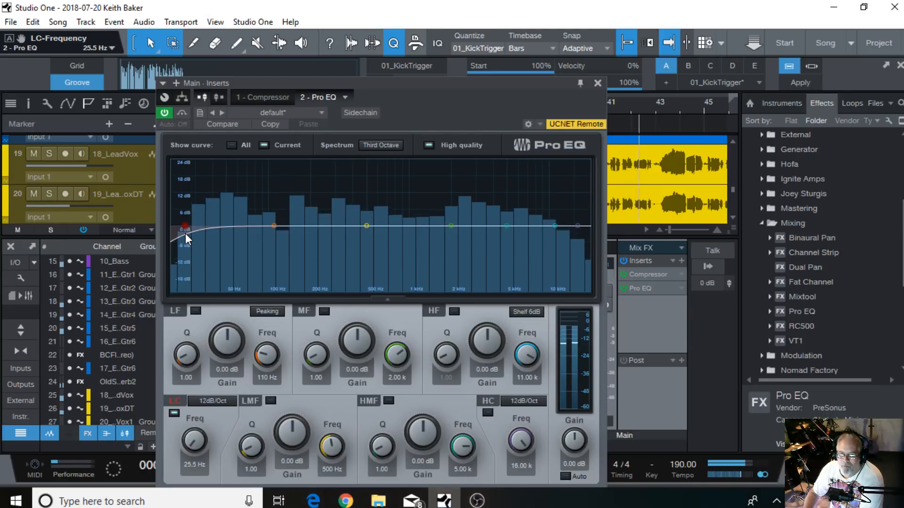
mouse_move(274, 226)
left_mouse_down()
mouse_move(211, 218)
mouse_move(261, 222)
left_mouse_up()
double_click(261, 222)
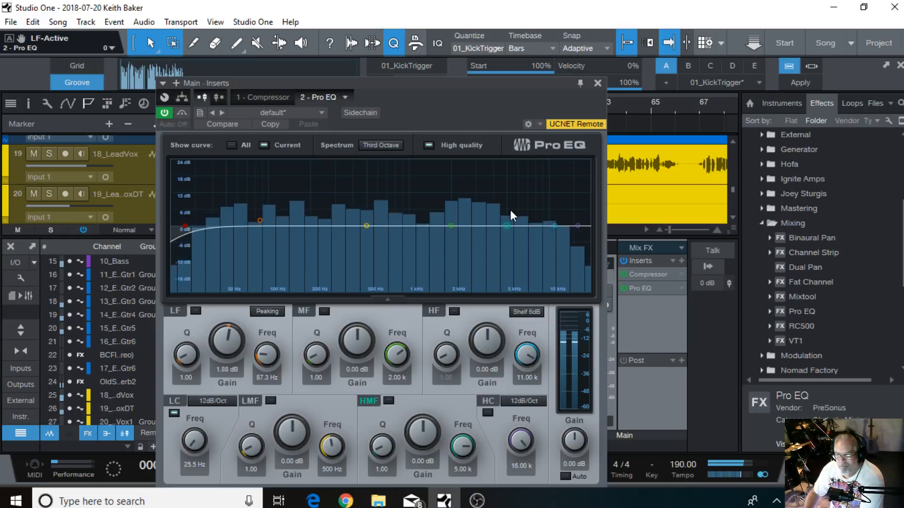
Boost the Main EQ's high-mid band 1.65 dB at 4.48 kHz and enable a 48dB/Oct high cut at 20 kHz
left_click_drag(504, 223, 514, 223)
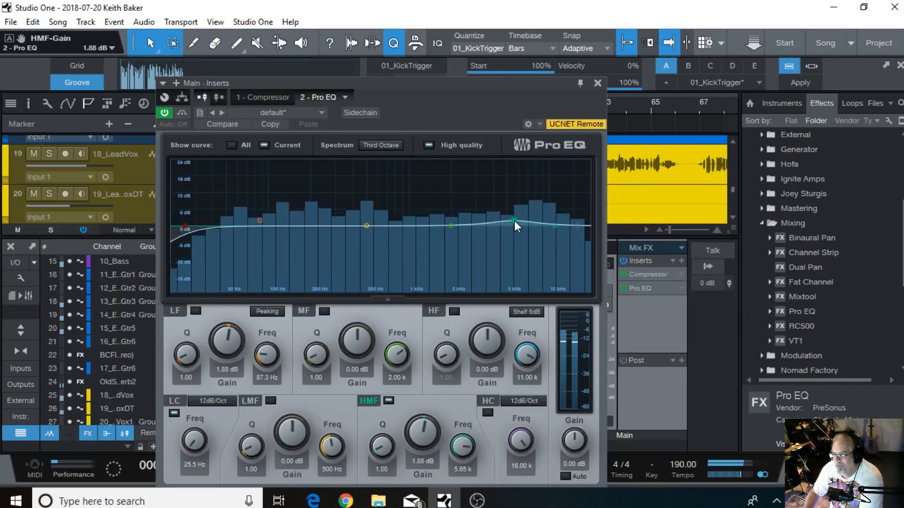
left_click_drag(514, 220, 500, 221)
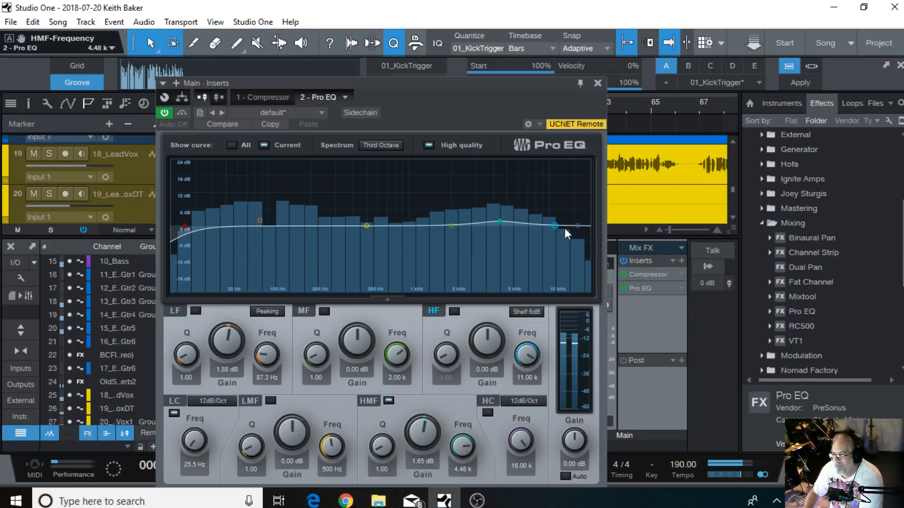
left_click(579, 228)
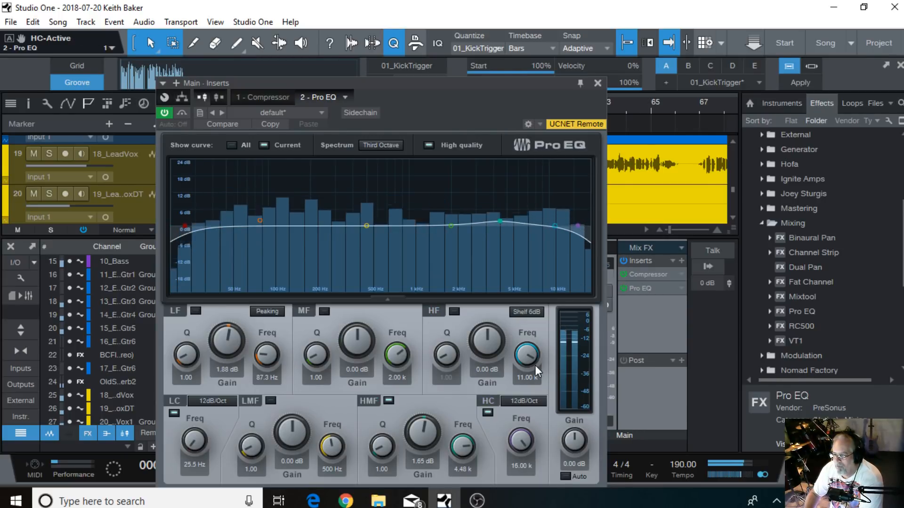
left_click(521, 400)
left_click(535, 476)
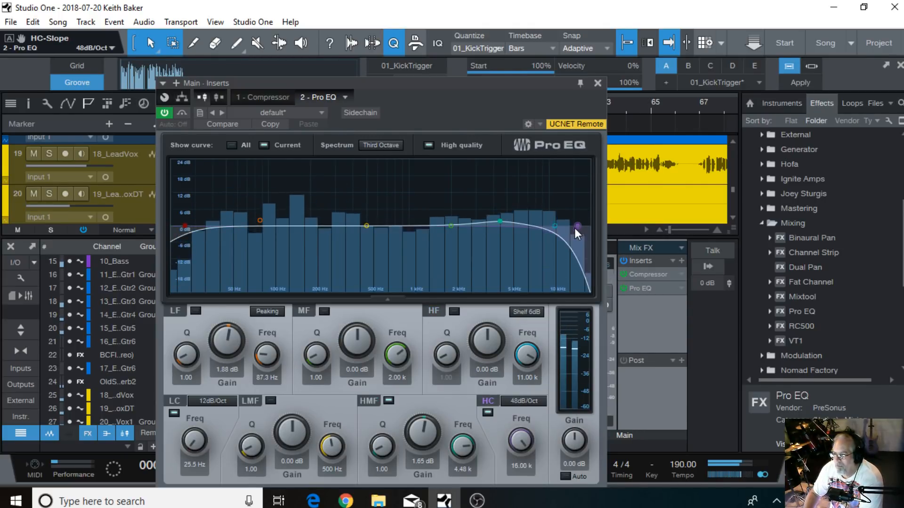
left_click_drag(576, 227, 654, 230)
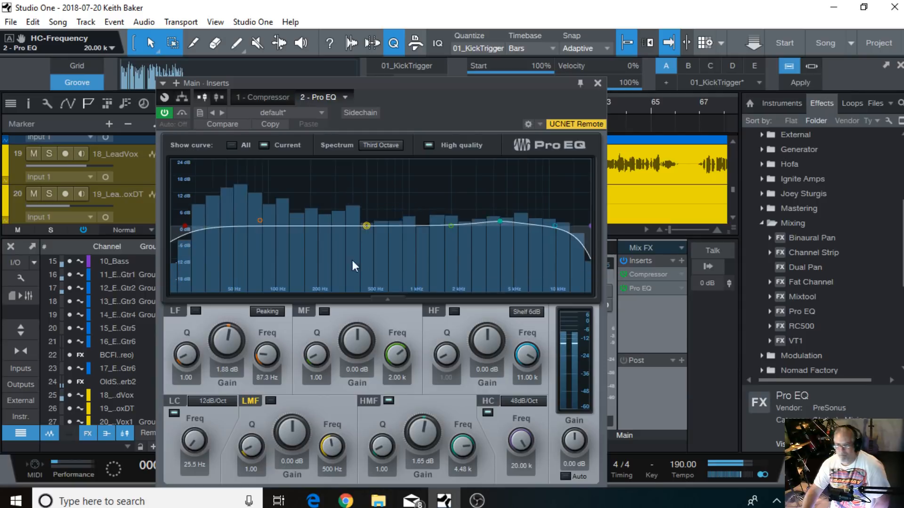
Cut the Main EQ's low-mid band by 1.41 dB at 567 Hz and close its window
left_click_drag(366, 226, 375, 230)
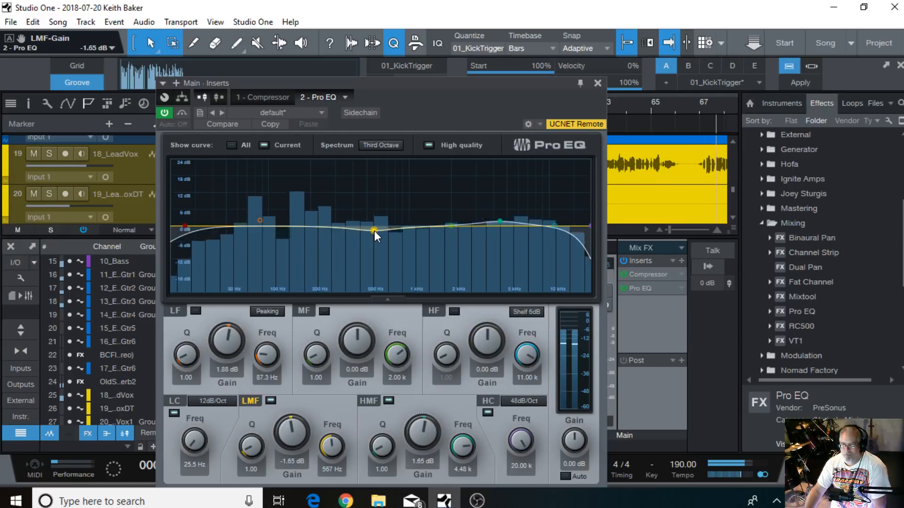
left_click_drag(375, 230, 374, 231)
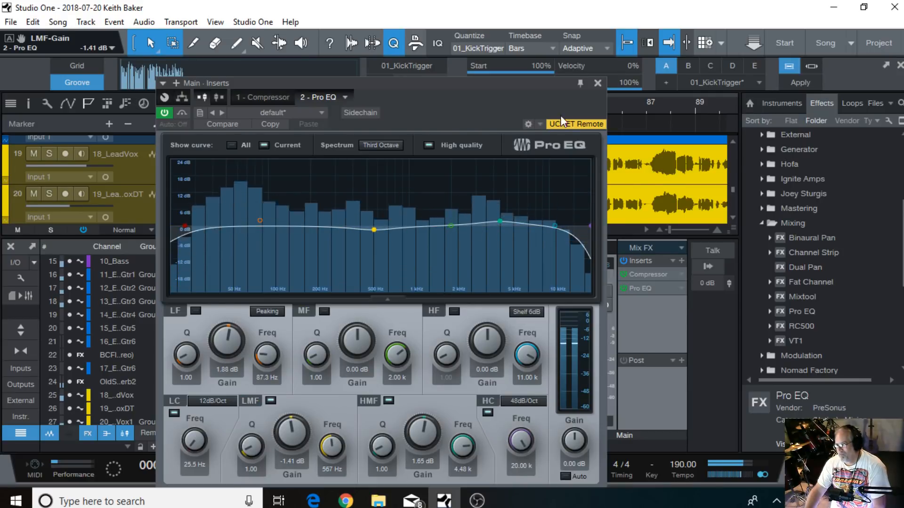
left_click(598, 83)
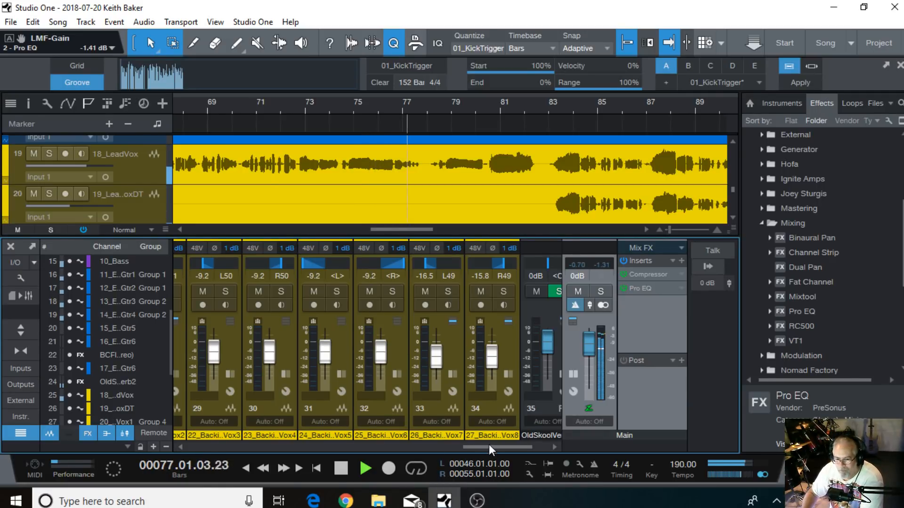
Reduce the high shelf gain in the 02_Snare Pro EQ to 9.18 dB and set the snare channel's volume to -3.3 dB
left_click_drag(489, 445, 221, 413)
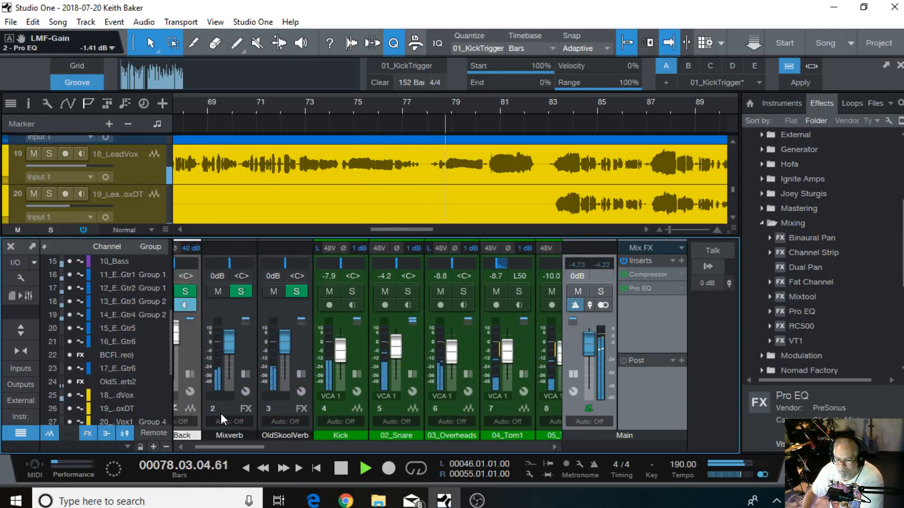
left_click(417, 371)
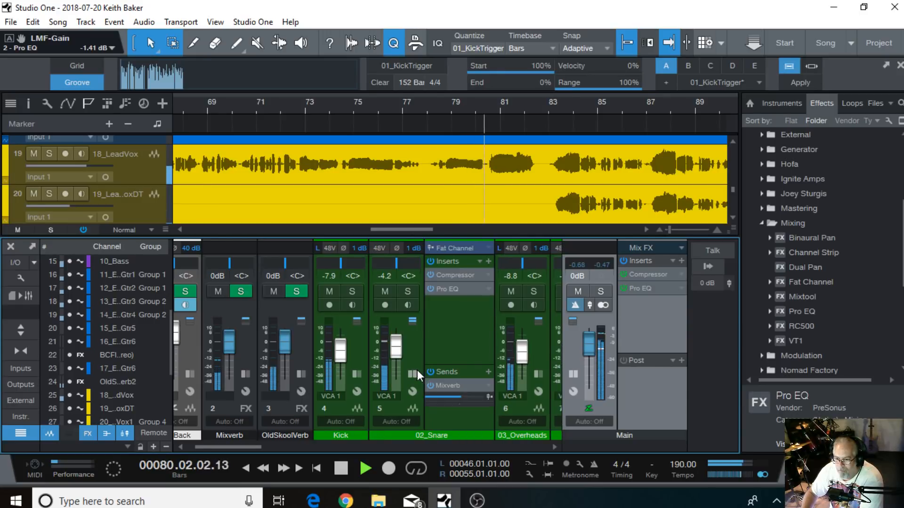
left_click(449, 289)
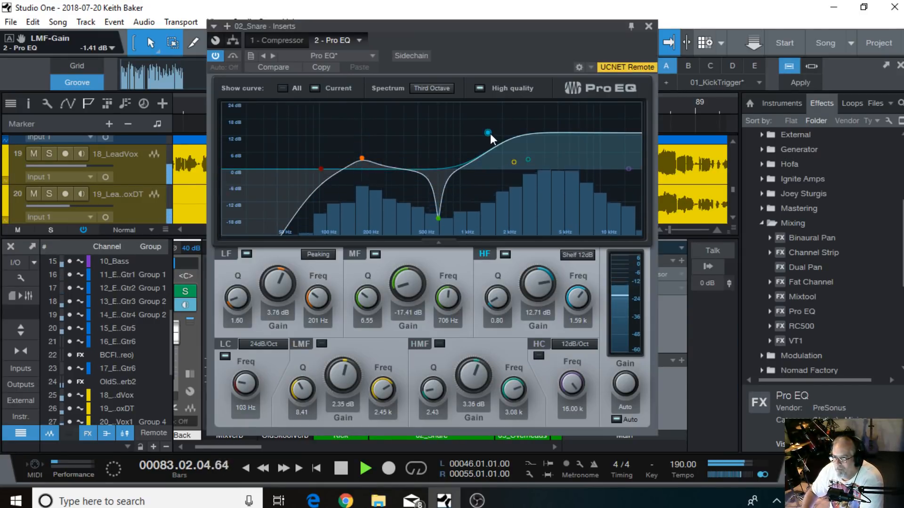
left_click_drag(489, 133, 488, 143)
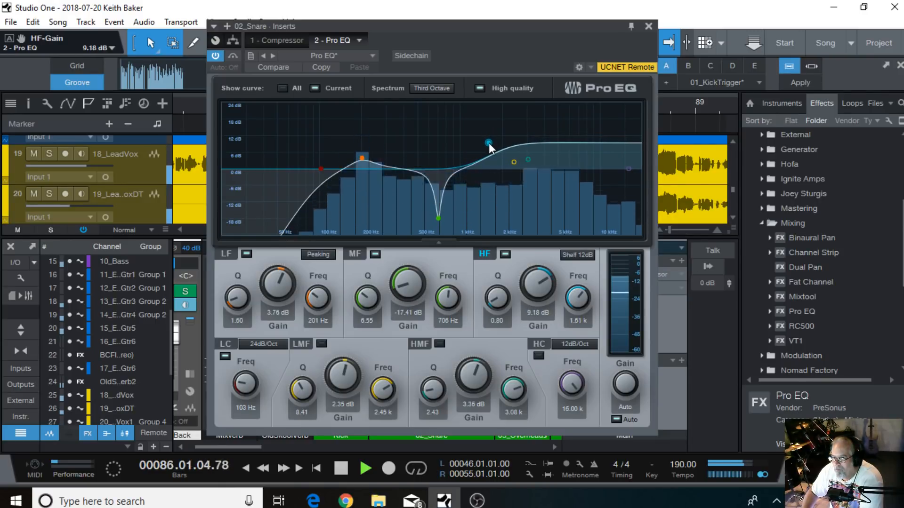
left_click(648, 26)
left_click_drag(392, 348, 398, 347)
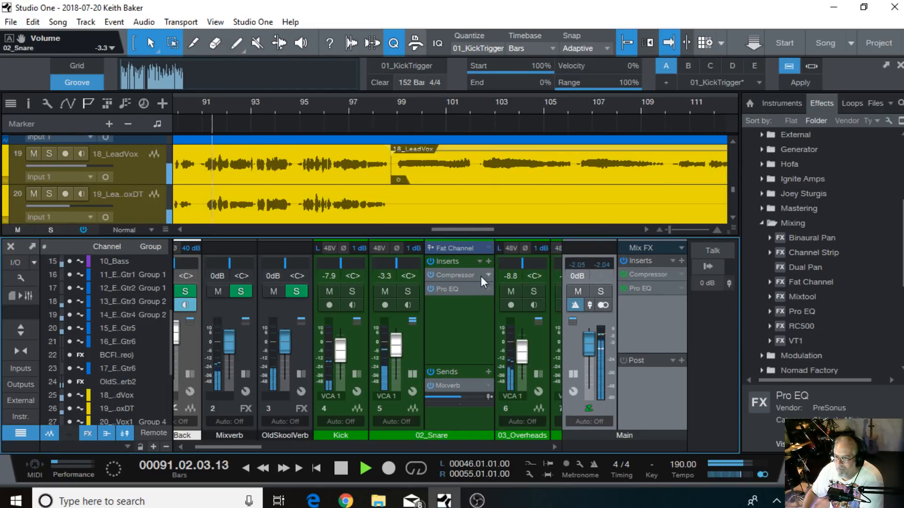
Set the snare EQ's low band to 2.35 dB at 204 Hz and high shelf to 11.06 dB, then close it and collapse the channel
left_click(456, 288)
double_click(363, 161)
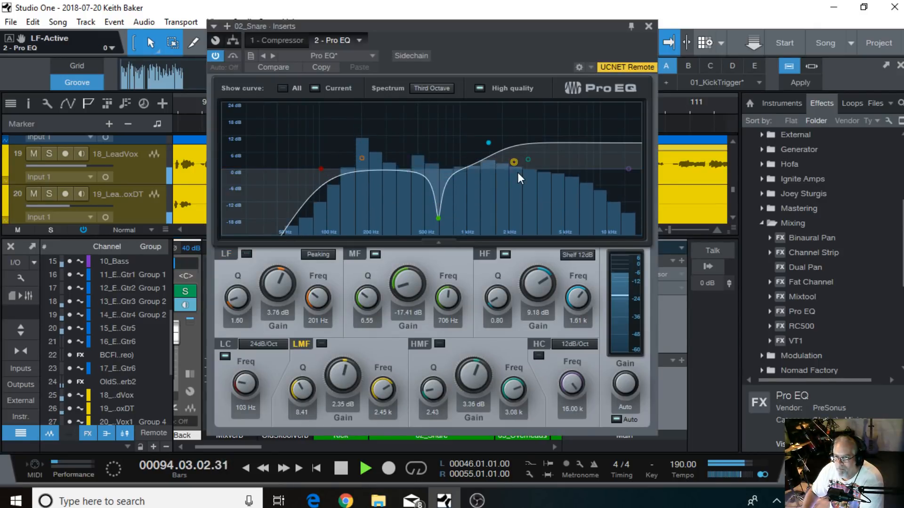
left_click_drag(362, 159, 363, 163)
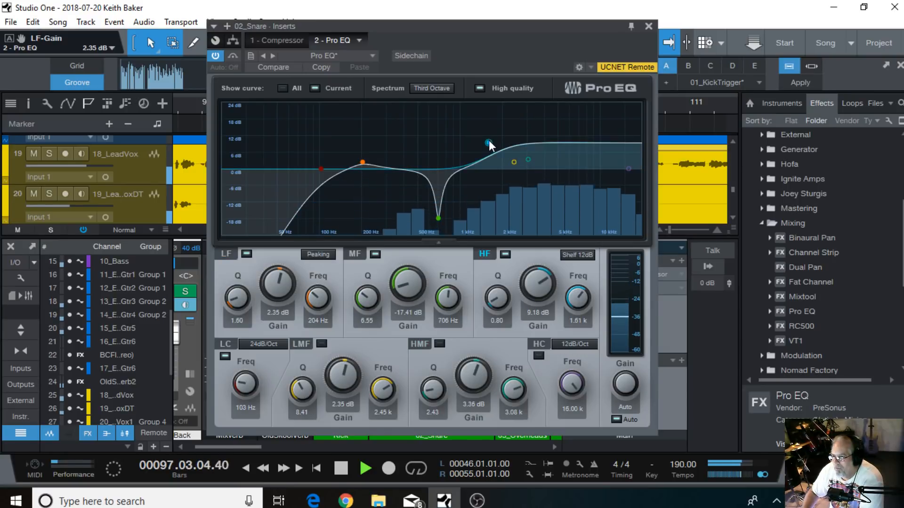
left_click_drag(489, 141, 488, 137)
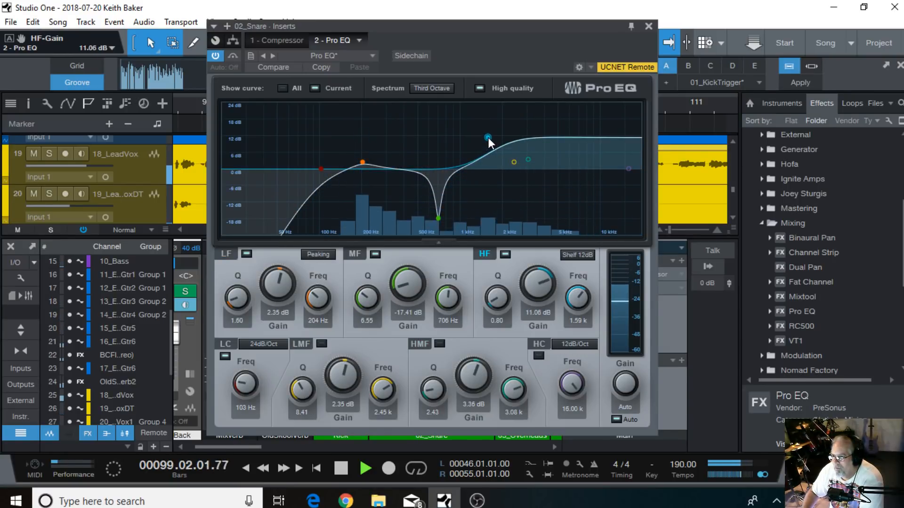
left_click(649, 26)
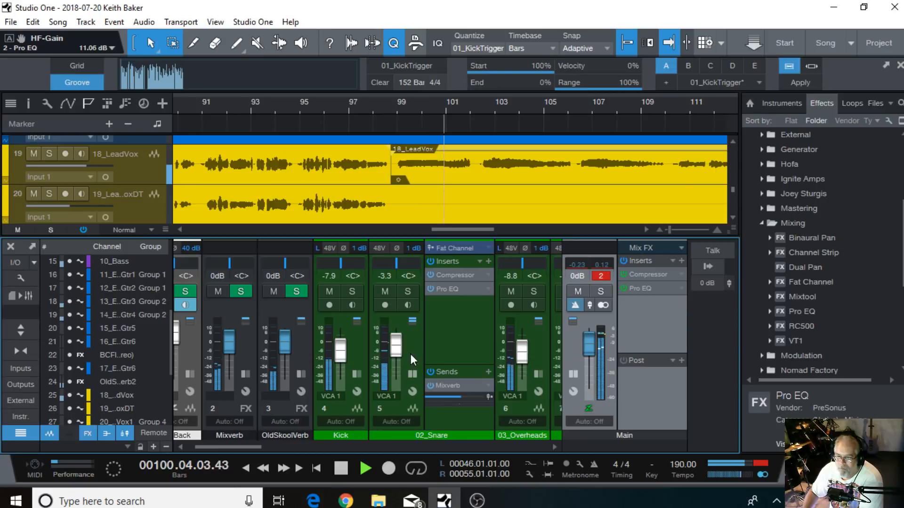
left_click(412, 373)
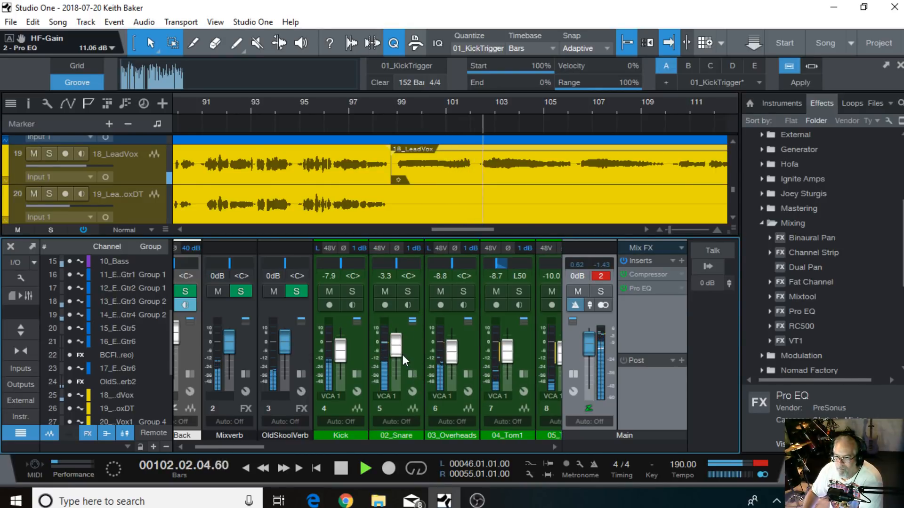
Set the 02_Snare volume to -3.8 dB and, after a brief solo check, the Kick volume to -7.5 dB
left_click_drag(396, 347, 395, 350)
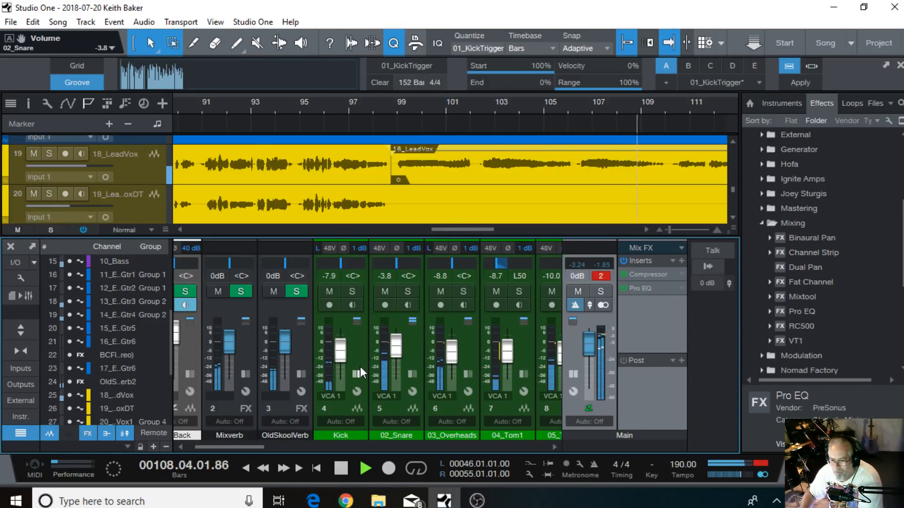
left_click(354, 291)
left_click(353, 291)
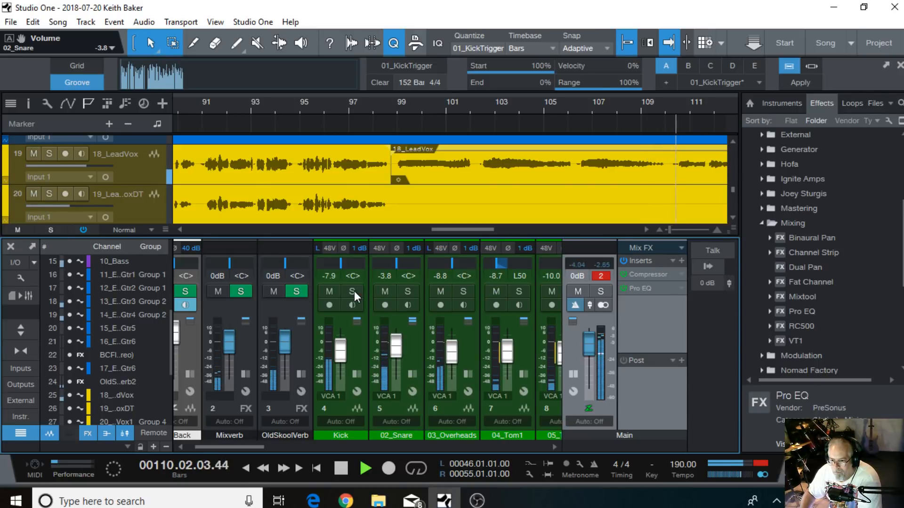
left_click_drag(341, 350, 343, 349)
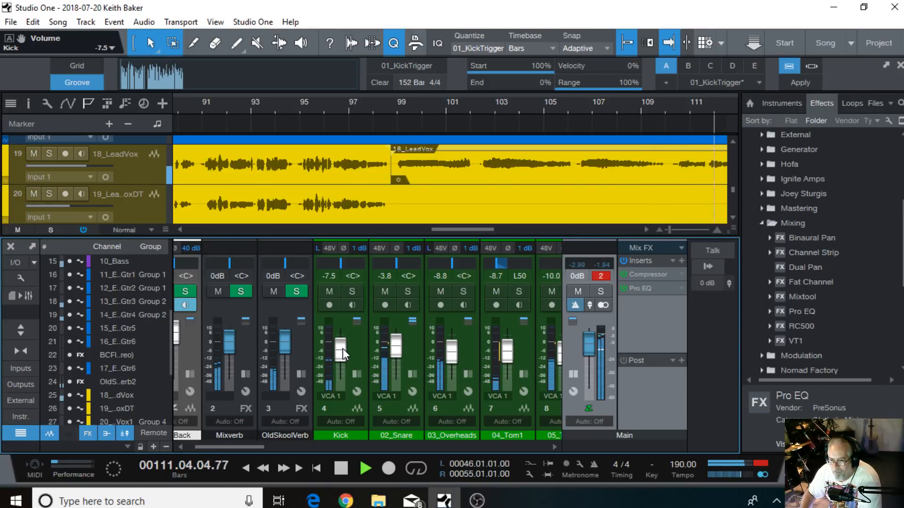
Select the 07_Loop and drum reverb channels together and lower their volumes to +2.0 dB and -7.9 dB
left_click_drag(253, 443, 438, 439)
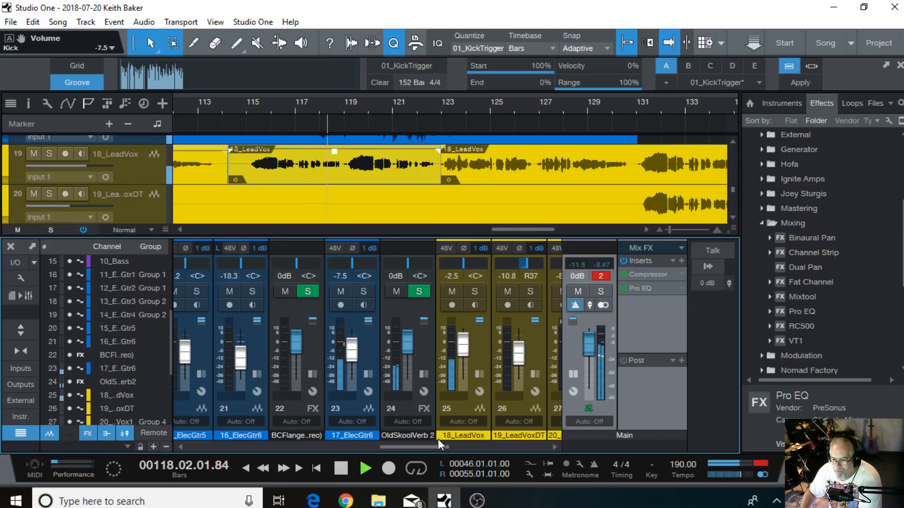
left_click_drag(438, 439, 318, 437)
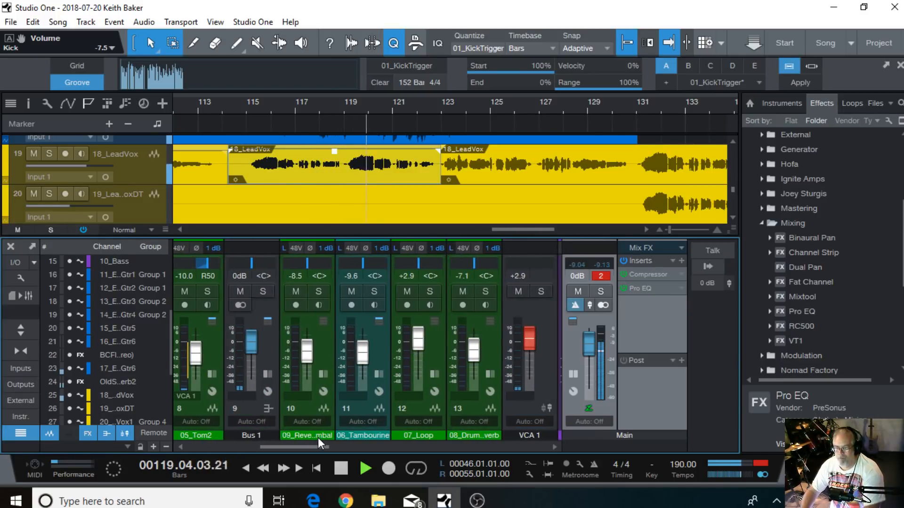
left_click(420, 411)
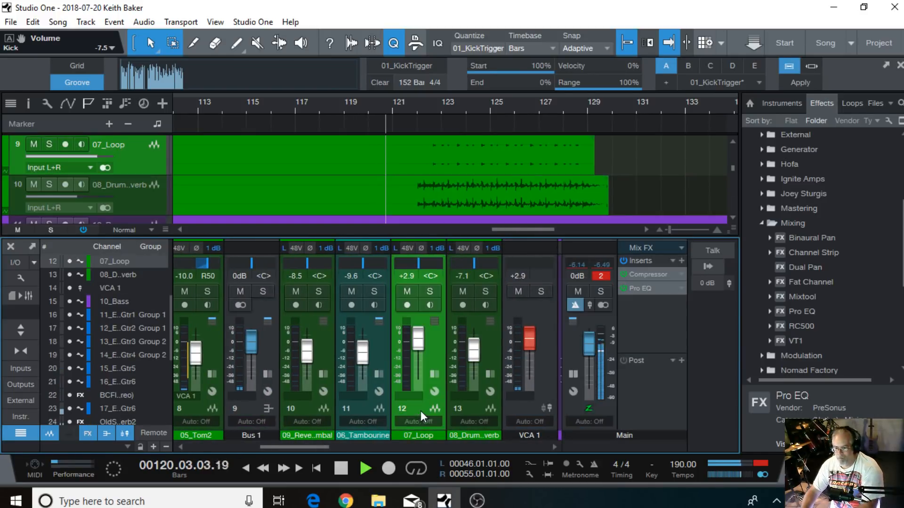
left_click(477, 411, "shift")
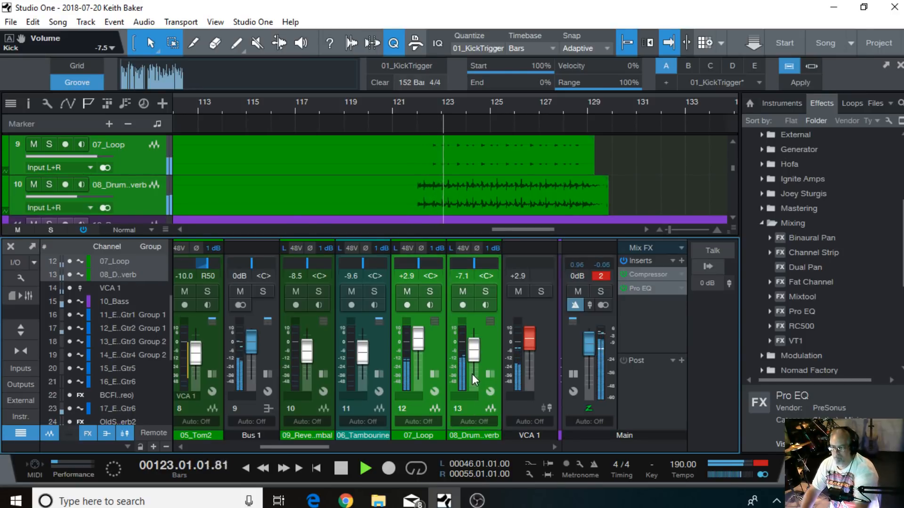
left_click_drag(472, 354, 472, 353)
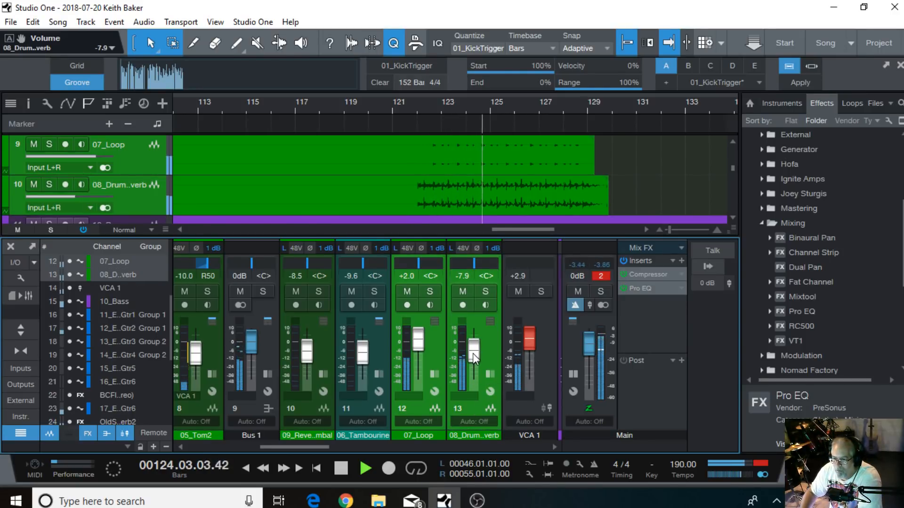
Stop playback past the song's end and return to bar 1
scroll(473, 353, "down", 1)
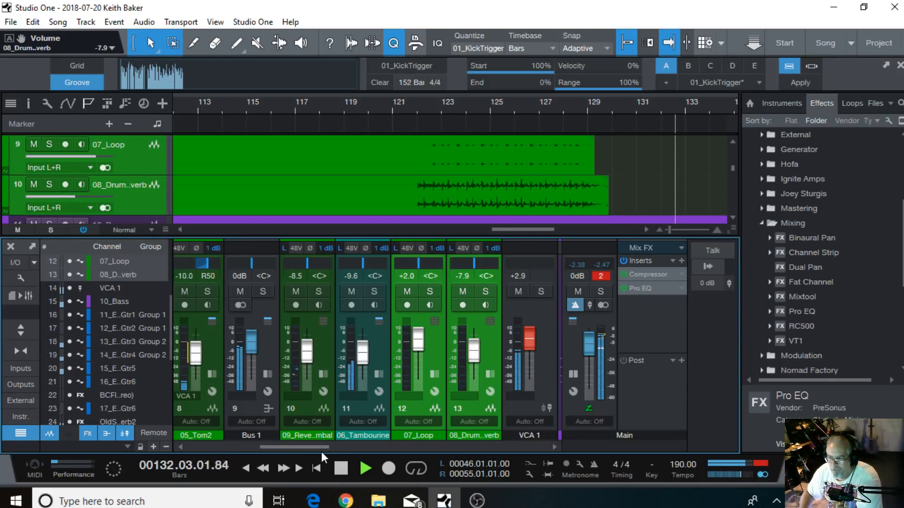
left_click(340, 469)
left_click(245, 468)
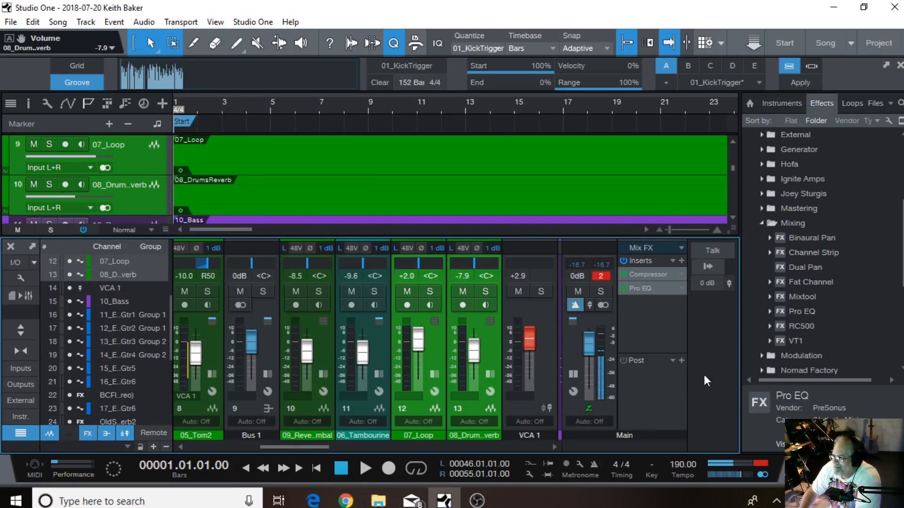
Find TubeSaturatorVintage_64 in the effects list and add it to the Main inserts after the Pro EQ
left_click(762, 222)
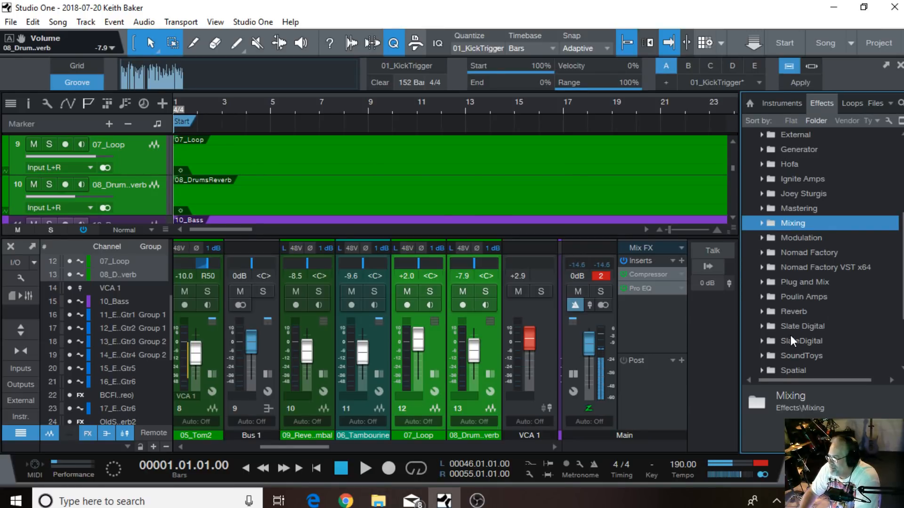
scroll(805, 338, "down", 3)
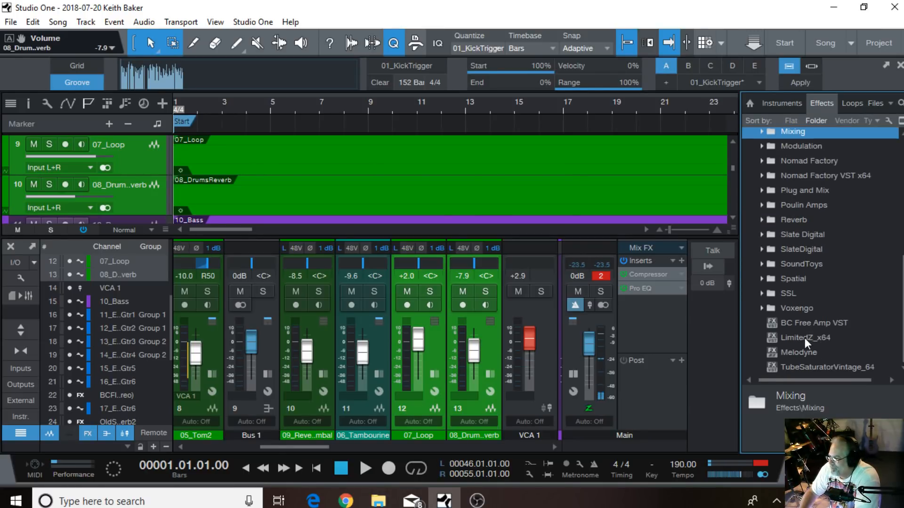
left_click(770, 367)
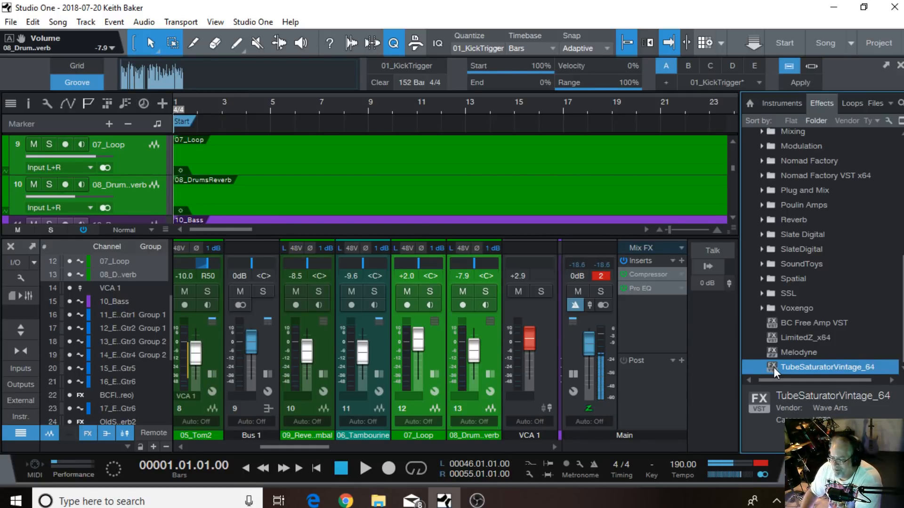
left_click_drag(773, 368, 638, 310)
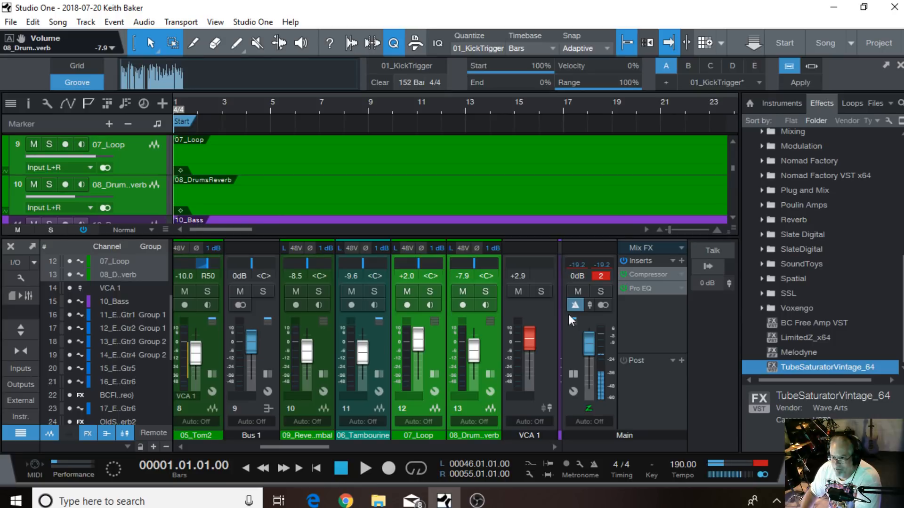
Save the song with the Tube Saturator added to the Main bus
left_click(10, 23)
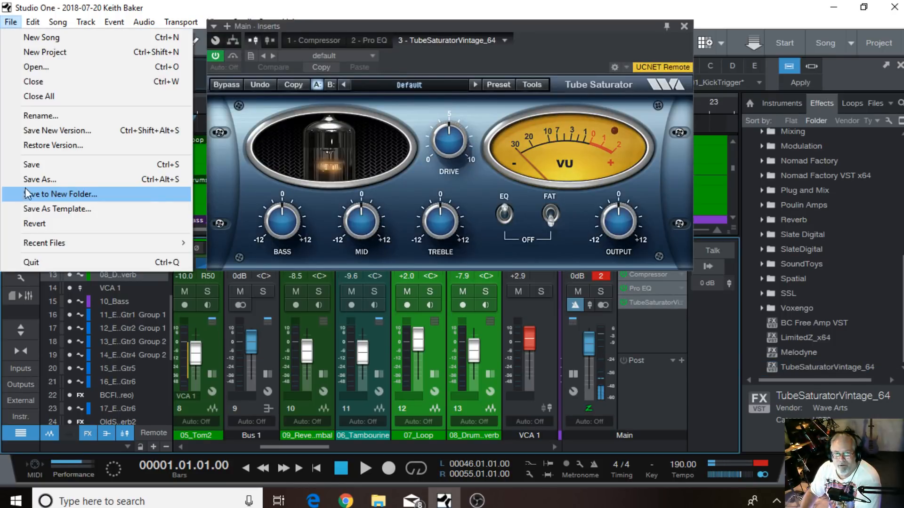
left_click(31, 165)
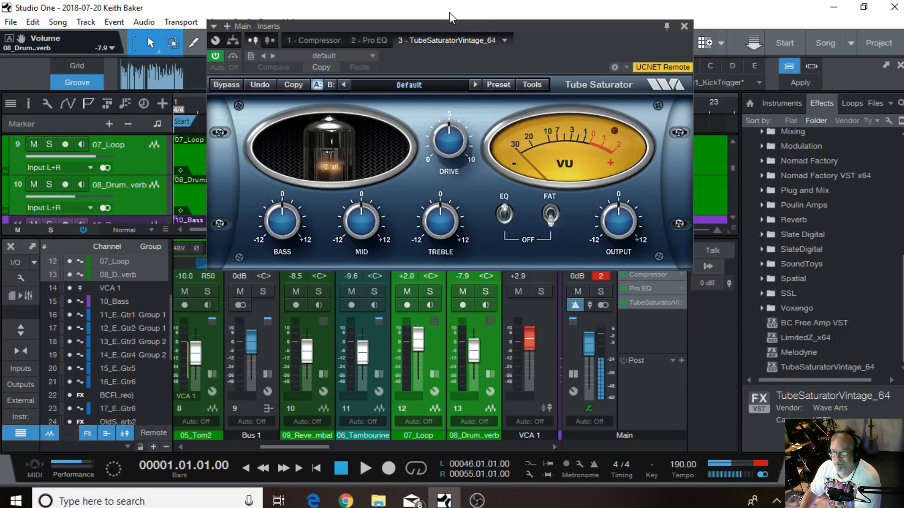
Set the Tube Saturator's Drive to 0.0 and raise its Bass and Treble to 2.8 dB each
left_click_drag(400, 27, 403, 78)
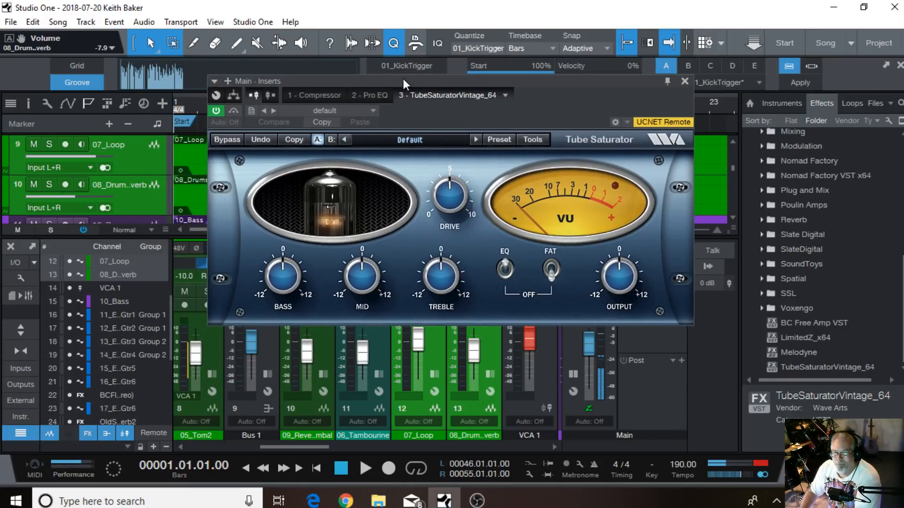
left_click_drag(445, 189, 487, 464)
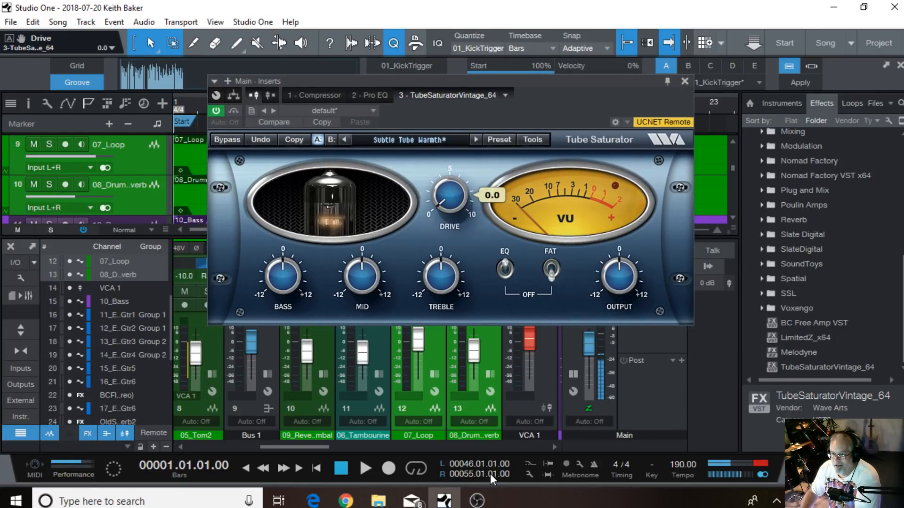
scroll(284, 280, "up", 5)
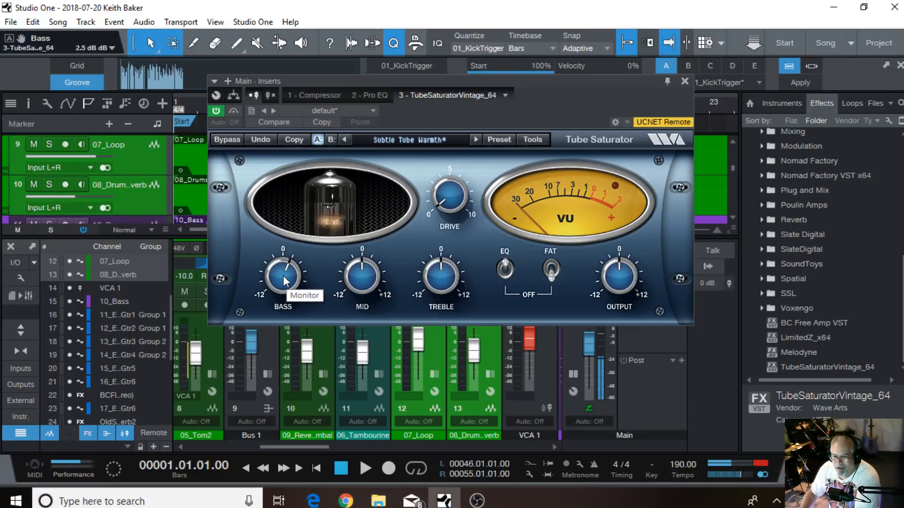
left_click_drag(281, 276, 283, 280)
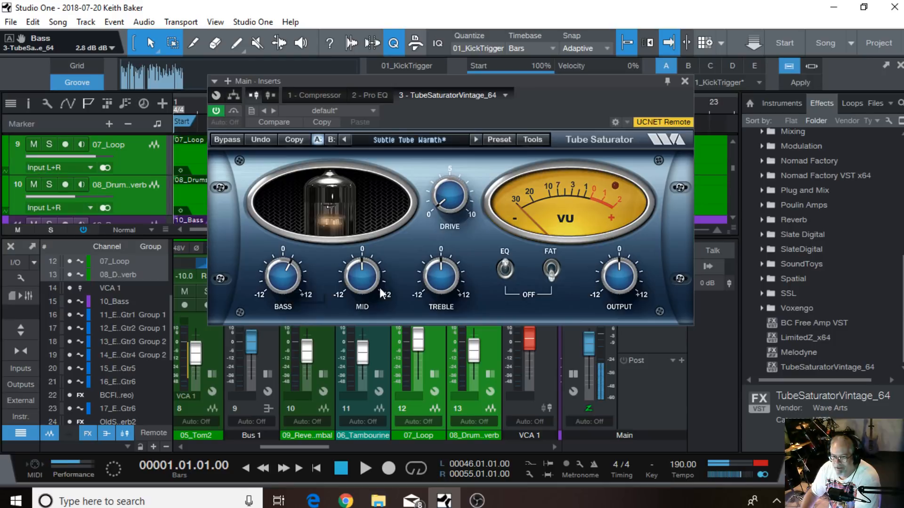
left_click_drag(441, 286, 430, 265)
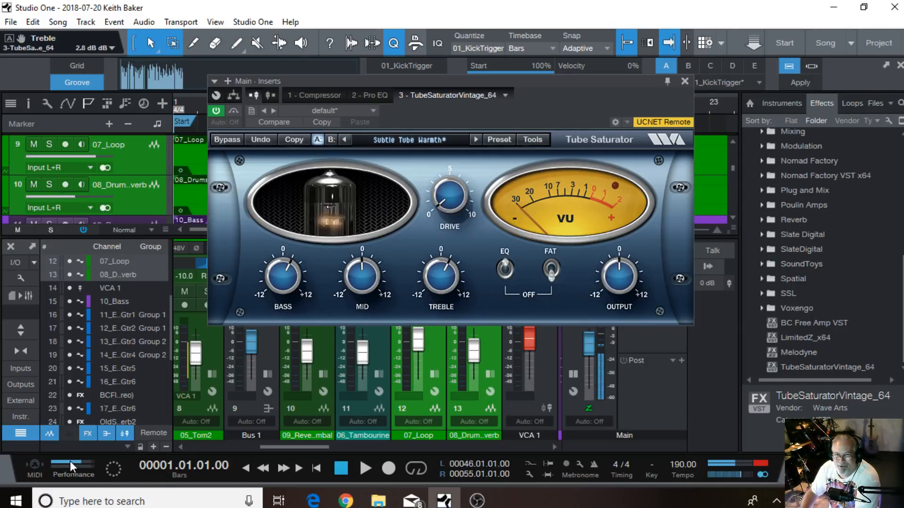
Play the song with the Tube Saturator bypassed, reactivate it and set its Drive to 2.0
left_click(215, 111)
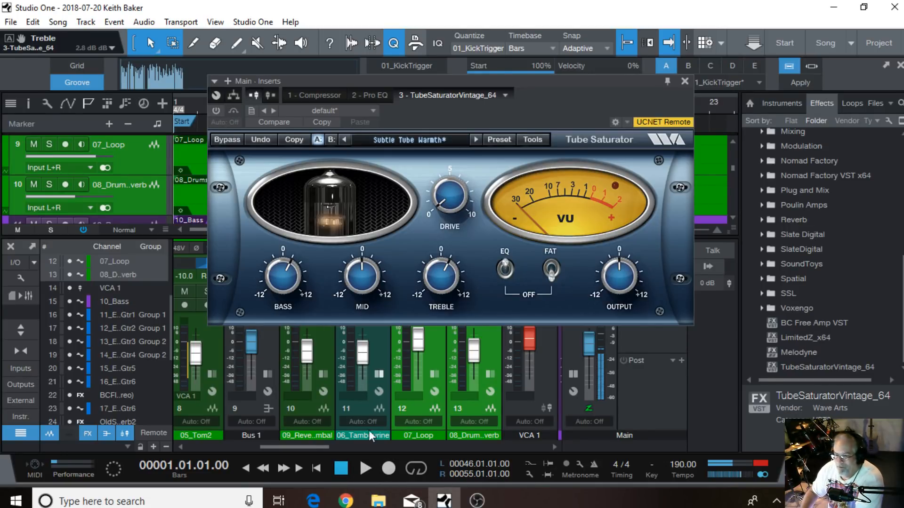
left_click(366, 468)
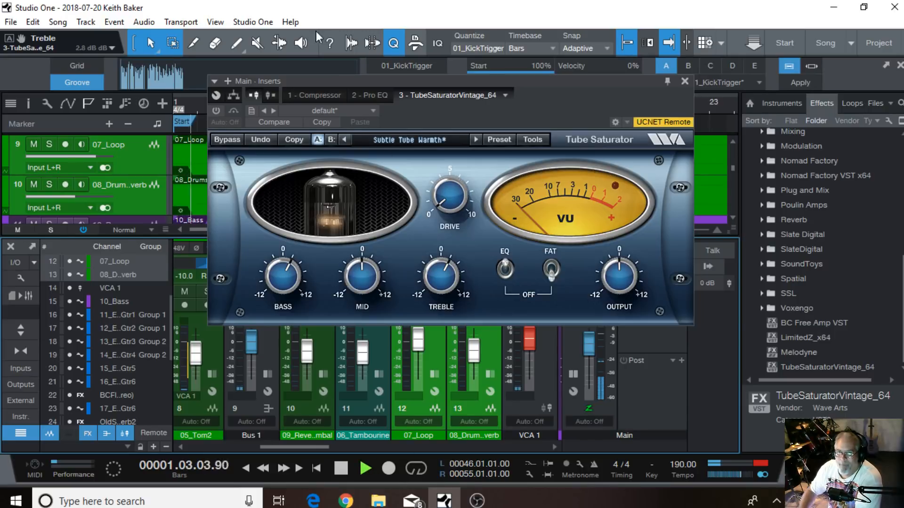
left_click_drag(447, 79, 440, 132)
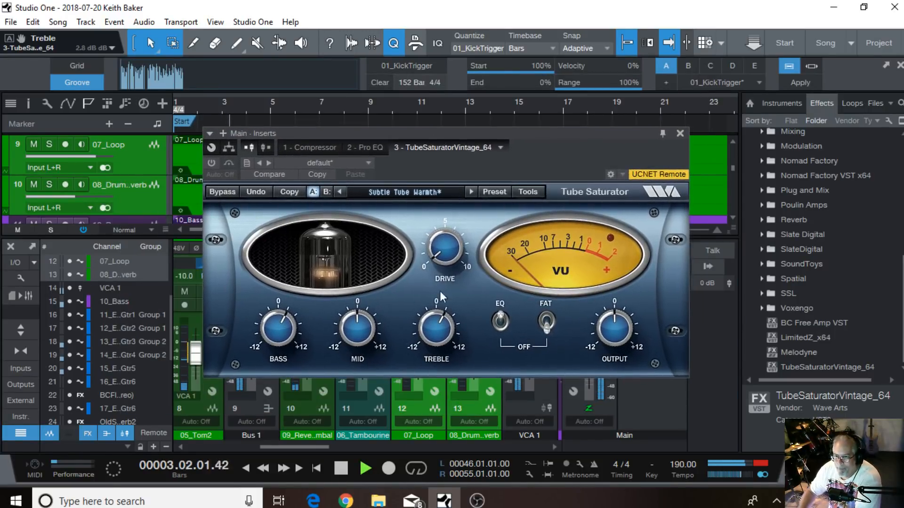
mouse_move(439, 258)
left_click_drag(436, 246, 434, 221)
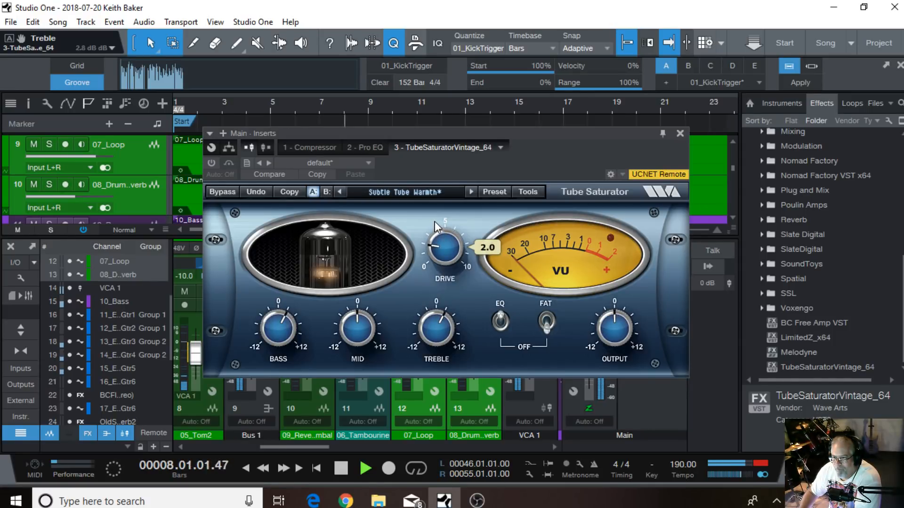
left_click(211, 163)
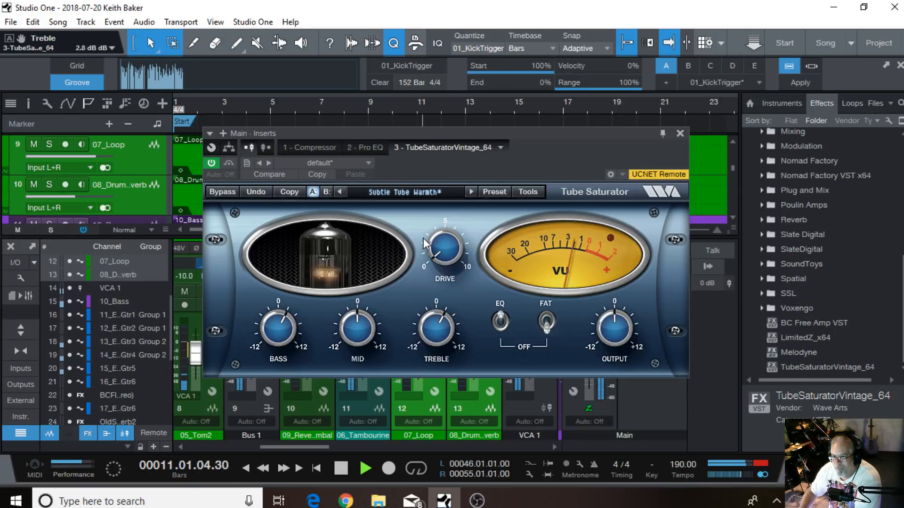
left_click_drag(427, 239, 439, 219)
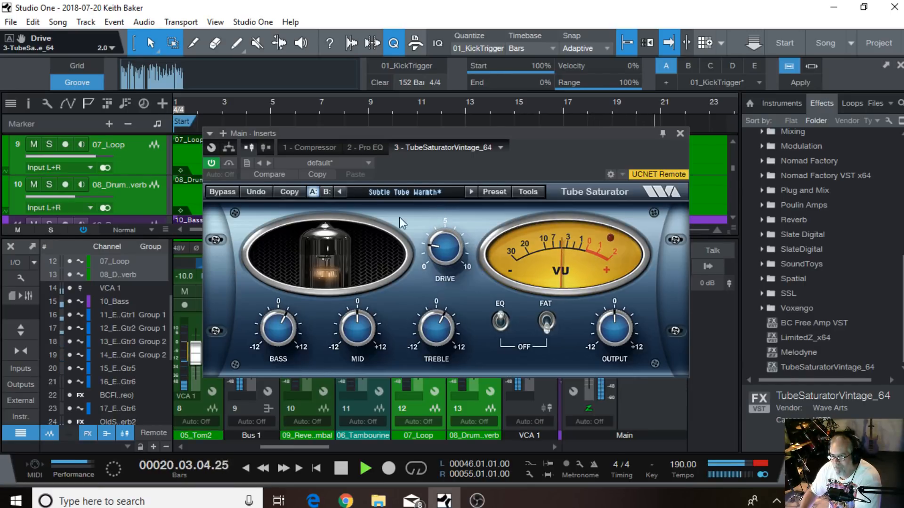
Compare the mix with the Tube Saturator off and on, and close its window
left_click(214, 163)
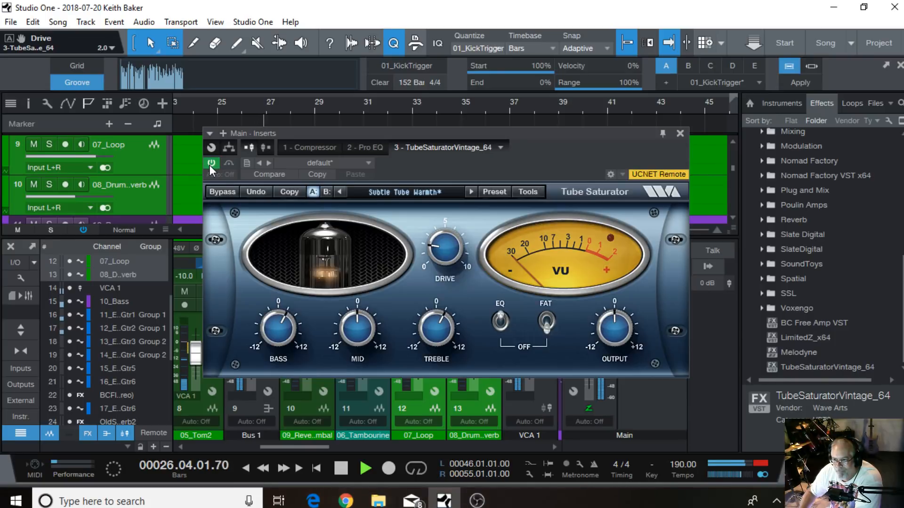
left_click(211, 163)
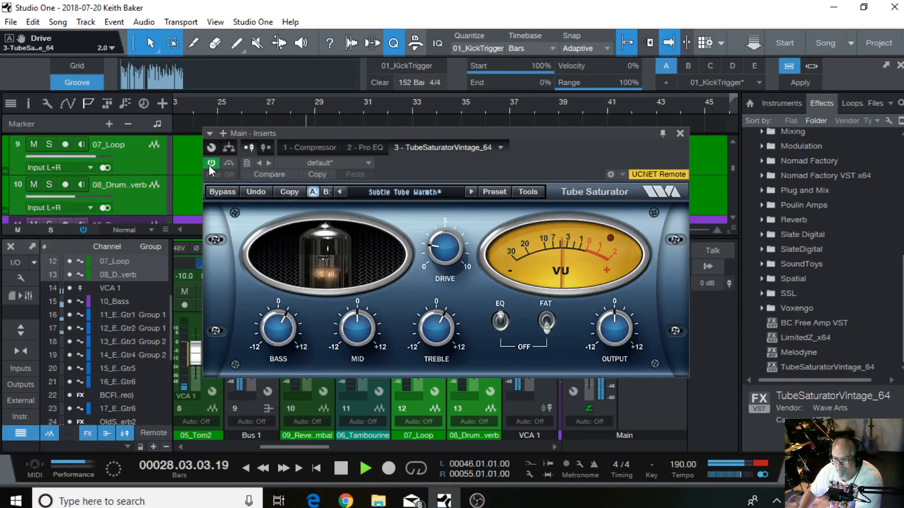
left_click(679, 133)
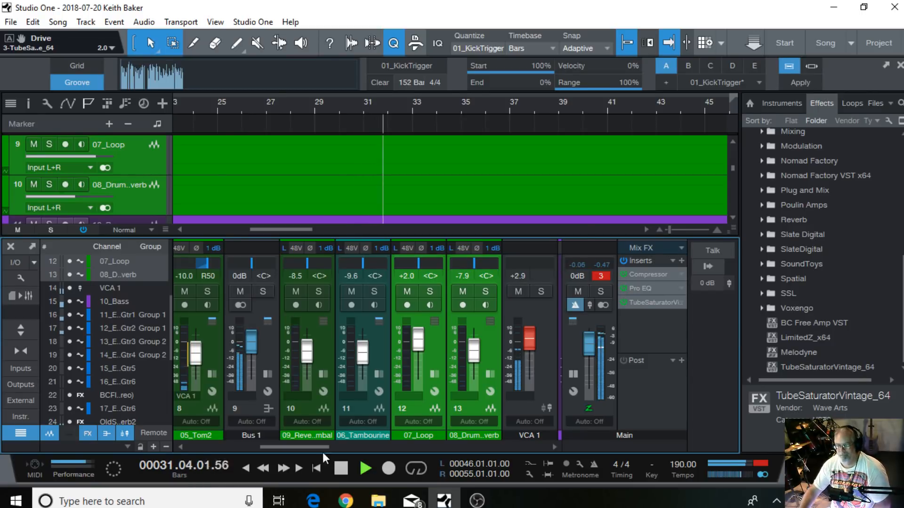
Lower the Kick volume to -7.9 dB and the 02_Snare volume to -4.6 dB
left_click_drag(321, 448, 203, 447)
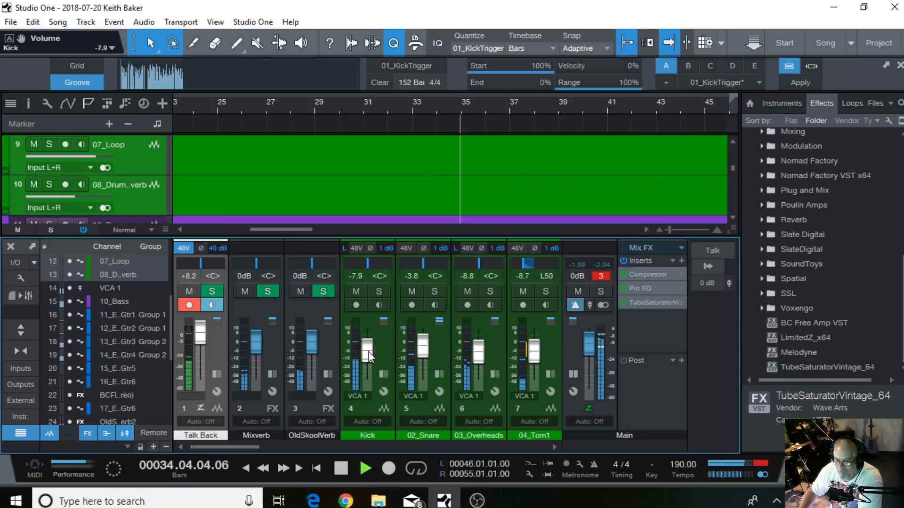
left_click_drag(423, 346, 423, 348)
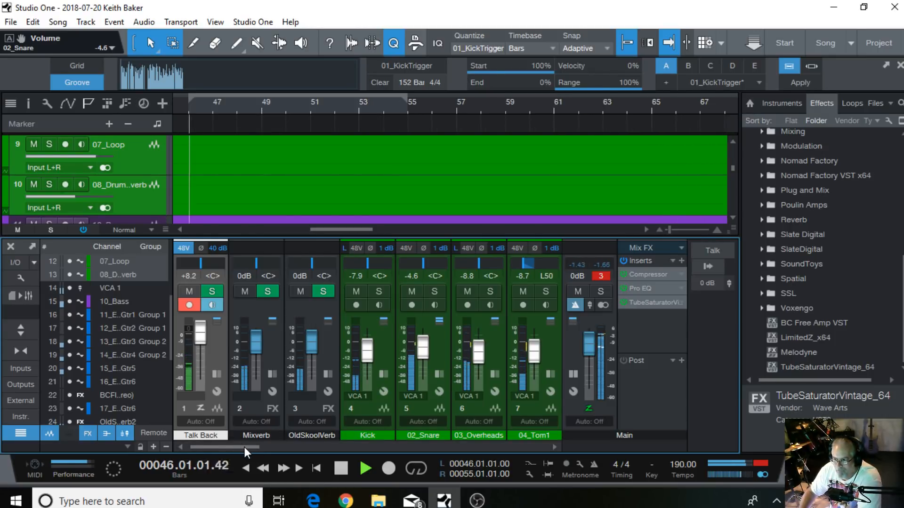
Compare the playing mix with and without the TubeSaturatorVintage_64 insert on Main, and stop playback
left_click_drag(244, 447, 501, 434)
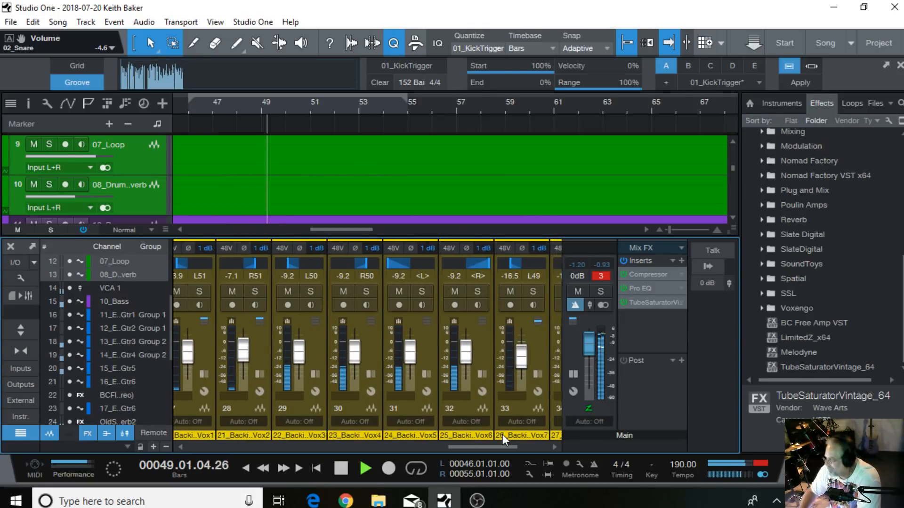
left_click_drag(504, 434, 603, 444)
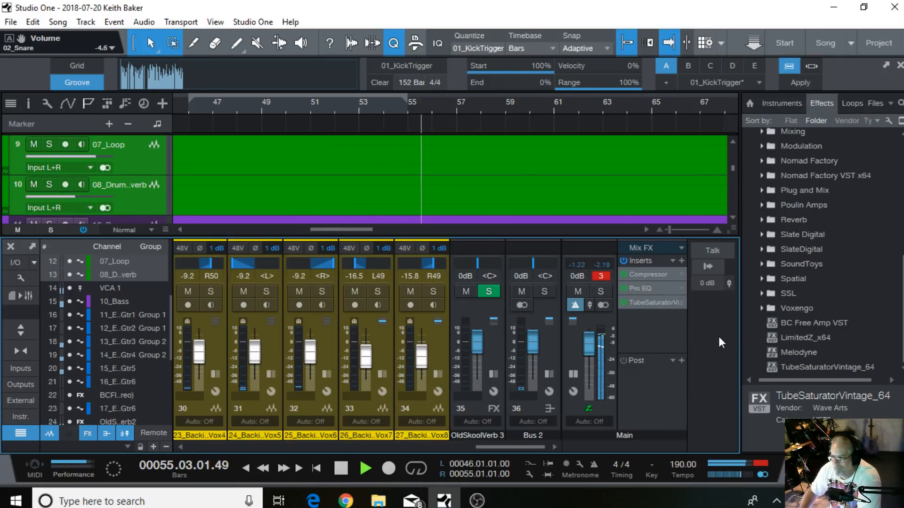
left_click(625, 302)
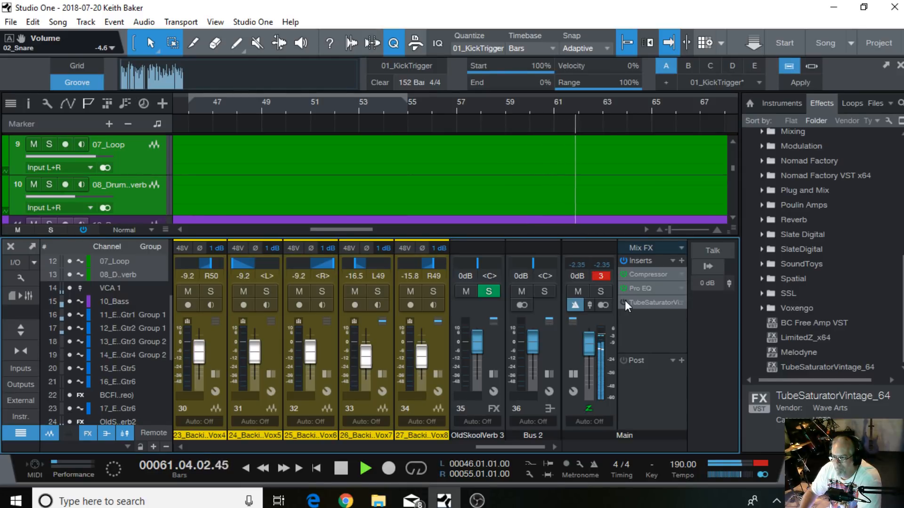
left_click(625, 302)
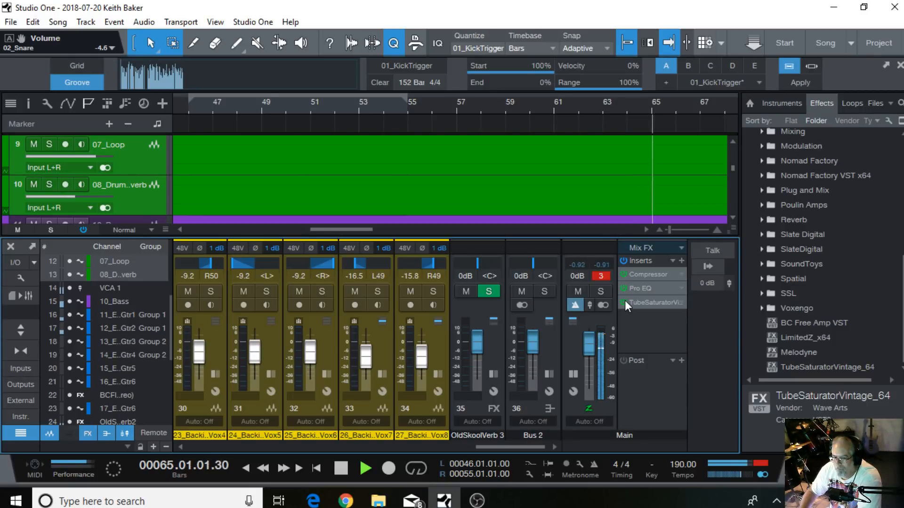
left_click(341, 469)
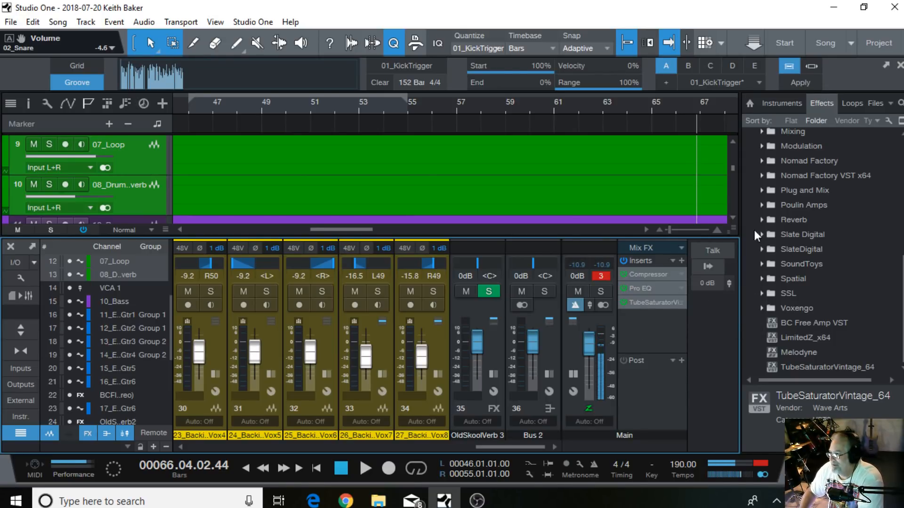
Find Ozone Imager in the Spatial effects folder and add it to the Main inserts after TubeSaturatorVintage_64
scroll(759, 216, "up", 10)
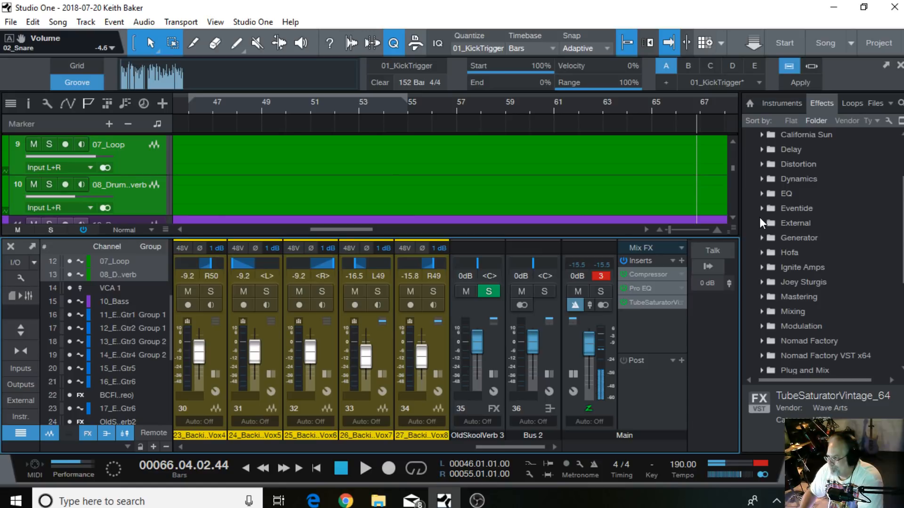
scroll(761, 217, "down", 10)
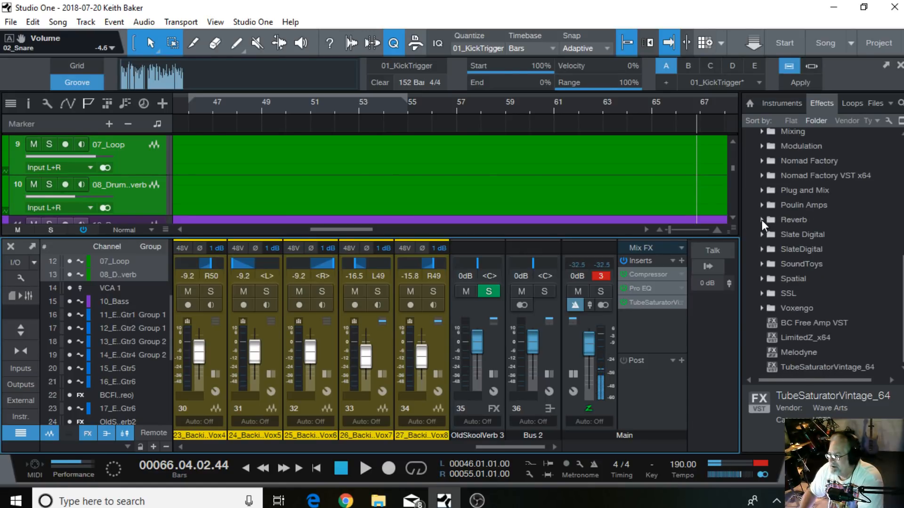
left_click(761, 277)
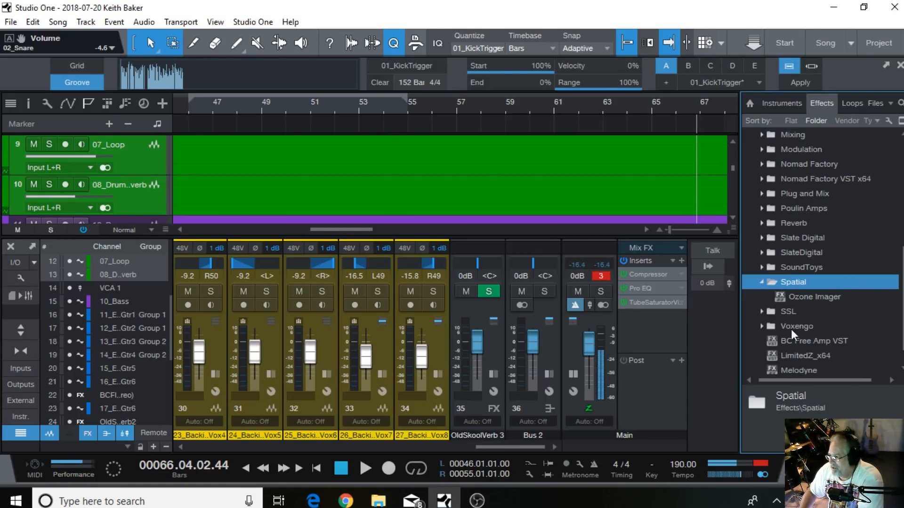
left_click_drag(776, 299, 645, 326)
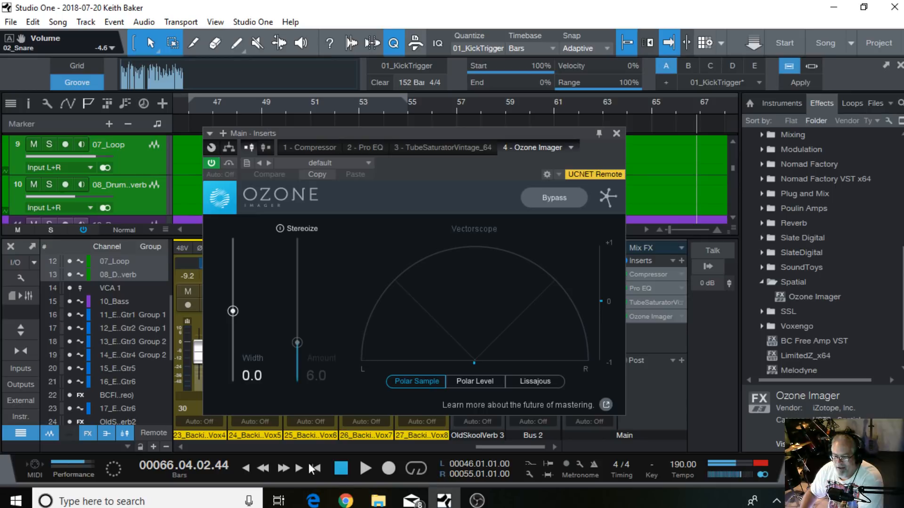
Resume playback, set the Ozone Imager's Width to 47.2 and close its window
left_click(363, 470)
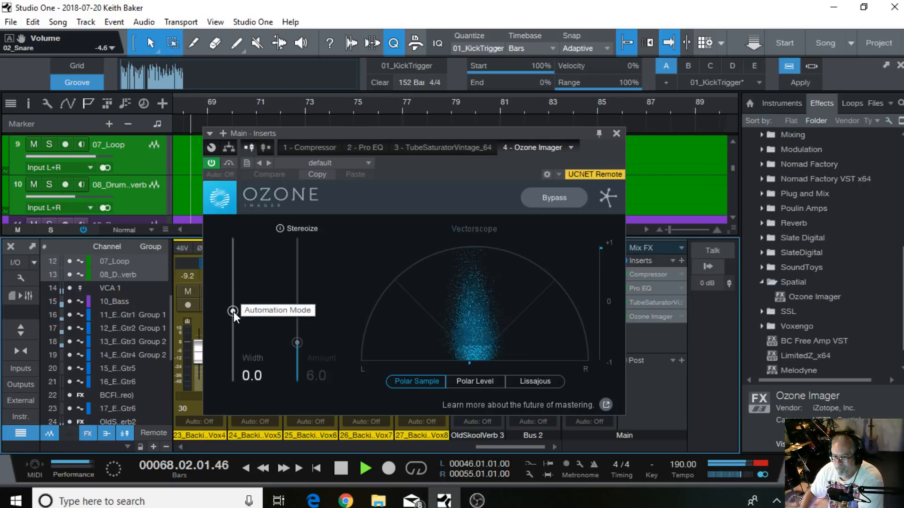
left_click_drag(234, 312, 233, 278)
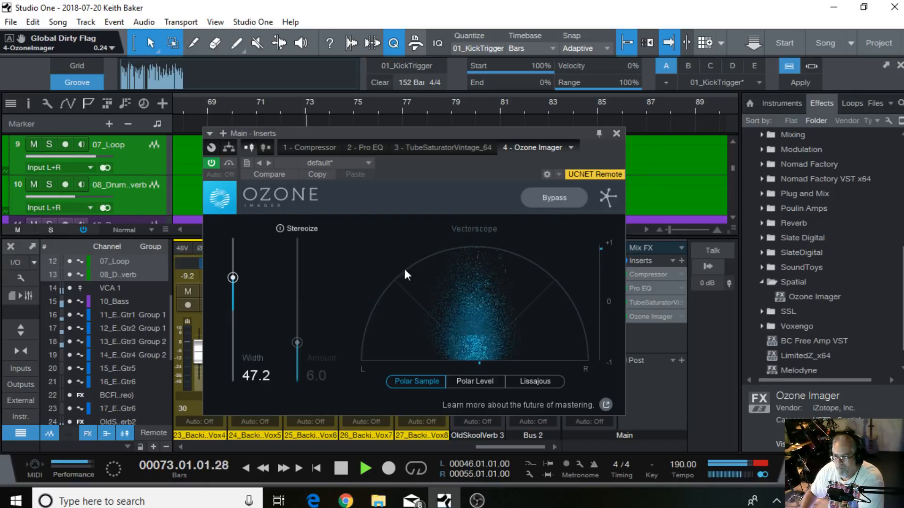
left_click(615, 135)
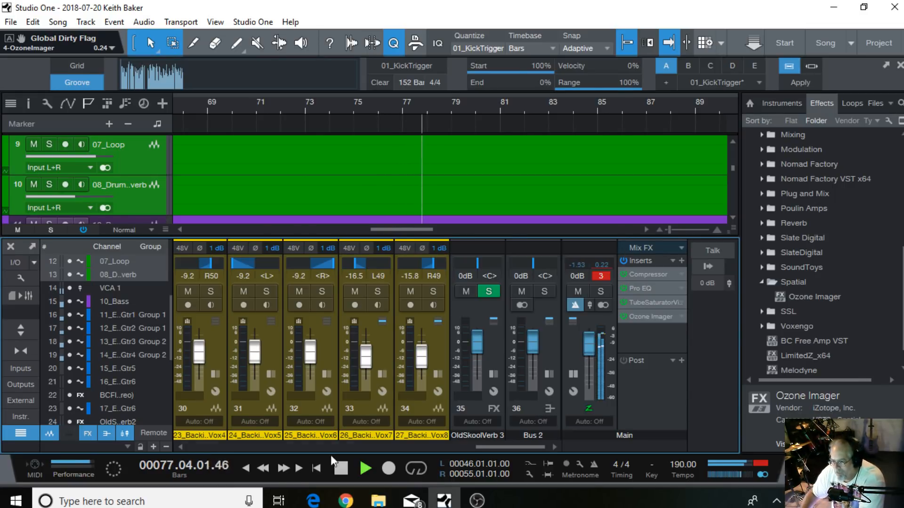
Briefly solo the 03_Overheads channel to check it during playback
left_click_drag(481, 446, 238, 442)
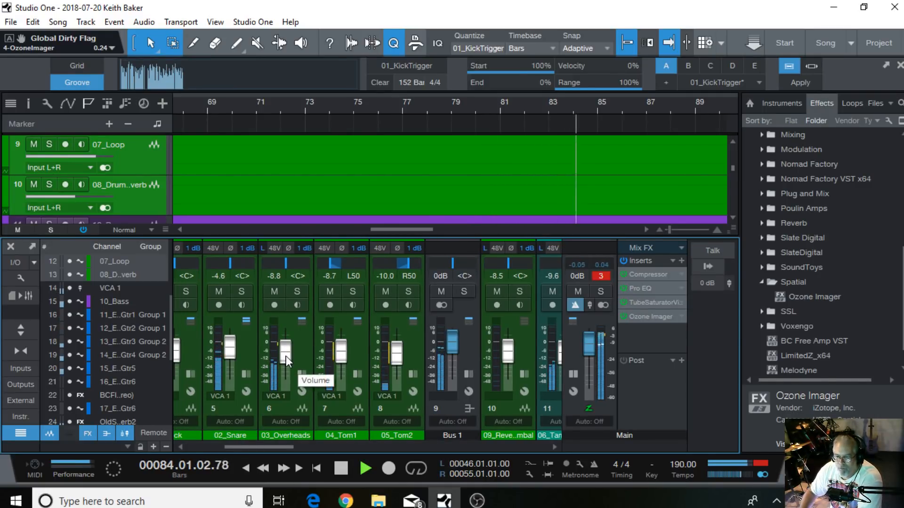
left_click(297, 291)
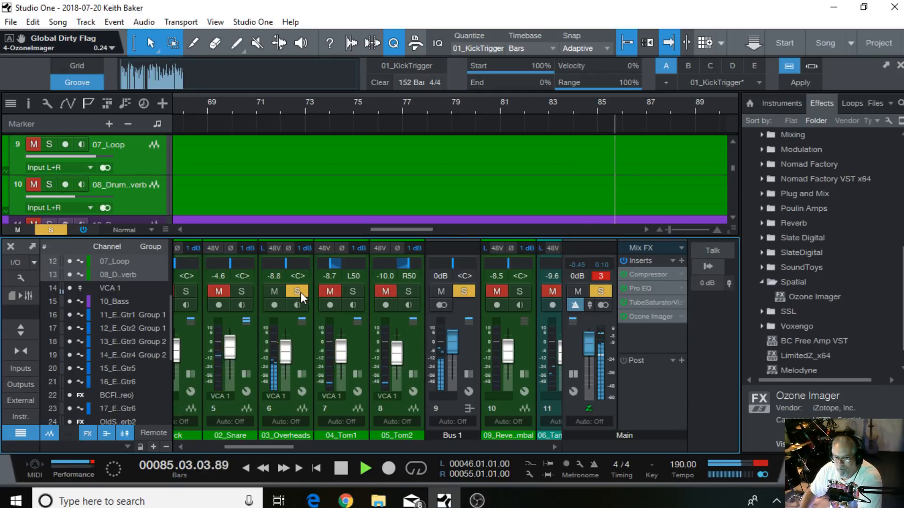
left_click(300, 292)
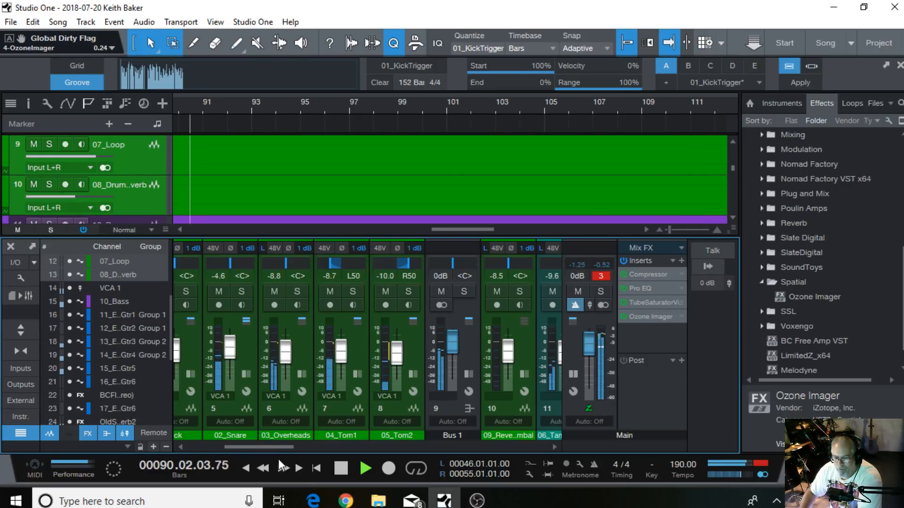
Compare the playing mix with and without the Ozone Imager insert on Main, and stop playback
left_click_drag(270, 448, 586, 447)
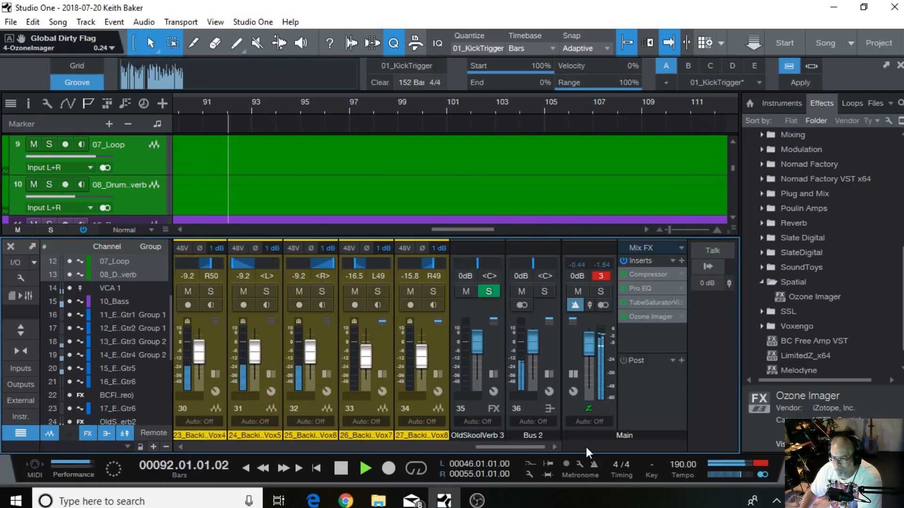
left_click(624, 316)
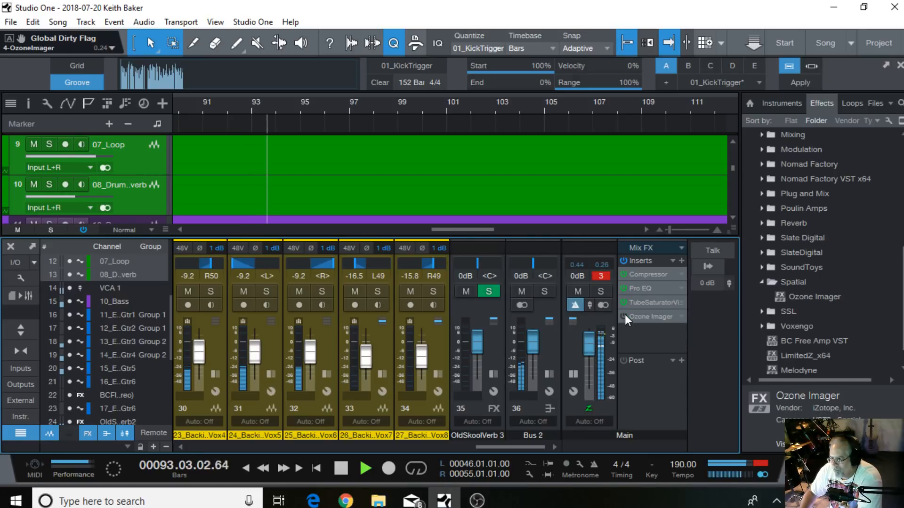
left_click(624, 316)
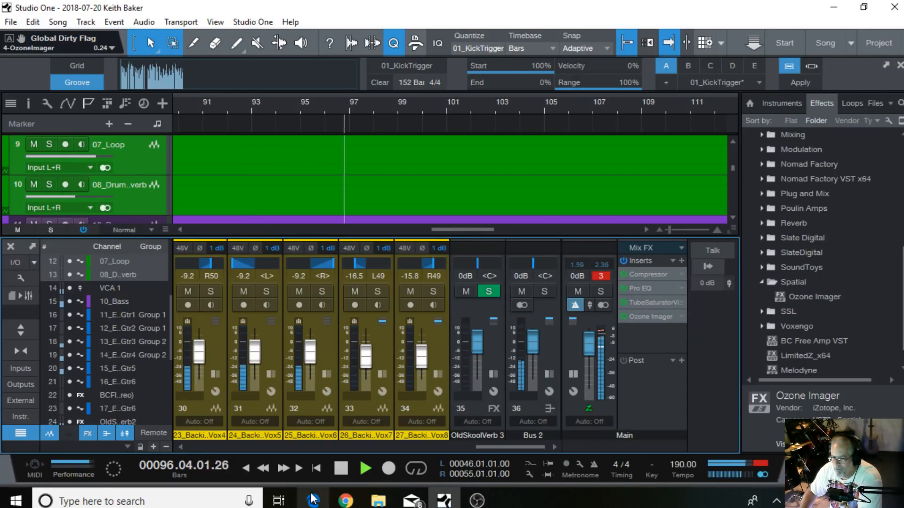
left_click(340, 468)
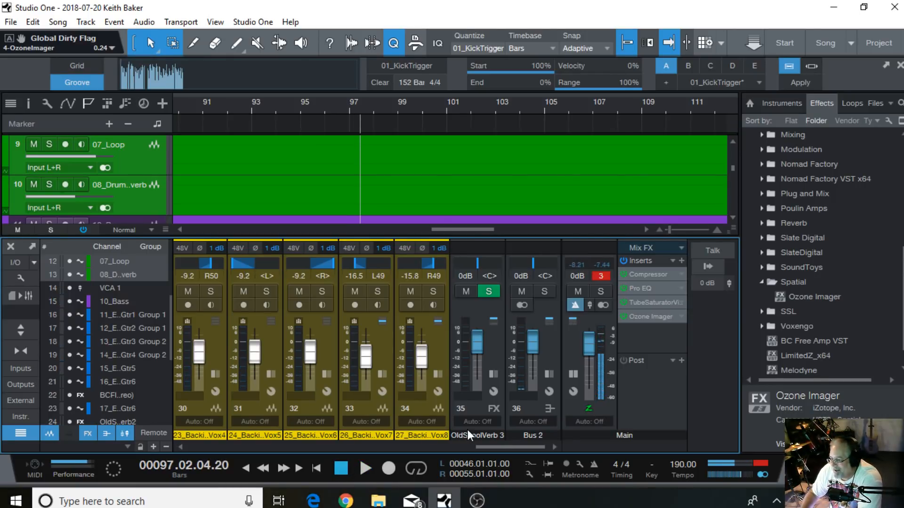
Find Virtual Tape Machines in the Slate Digital effects folder and add it to the Main inserts after Ozone Imager
left_click(762, 282)
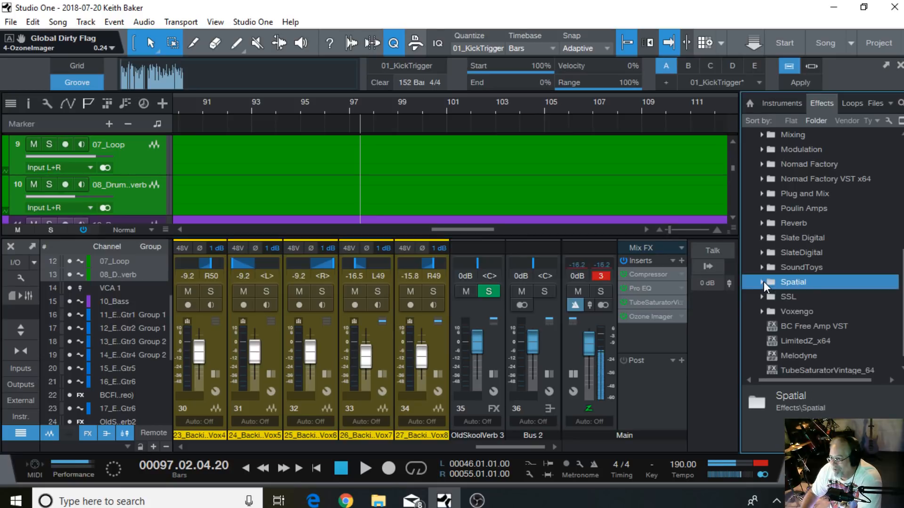
left_click(760, 311)
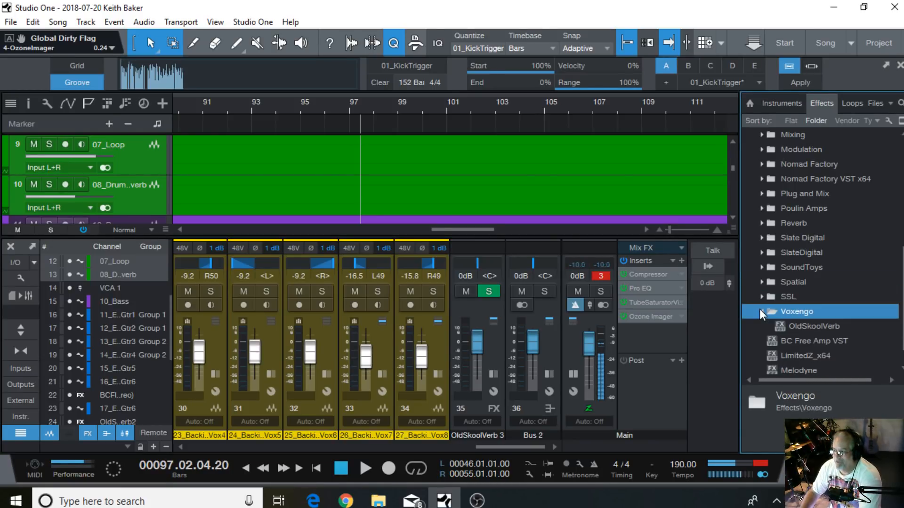
left_click(760, 312)
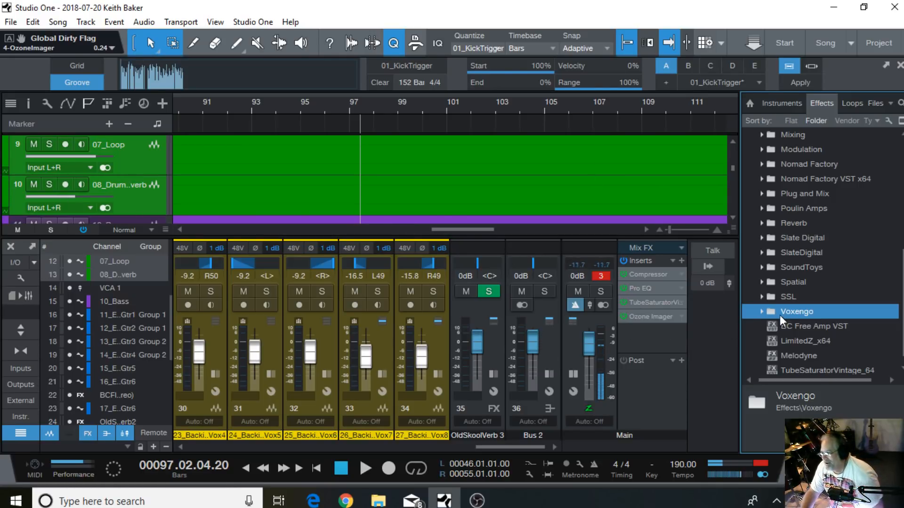
scroll(815, 315, "down", 1)
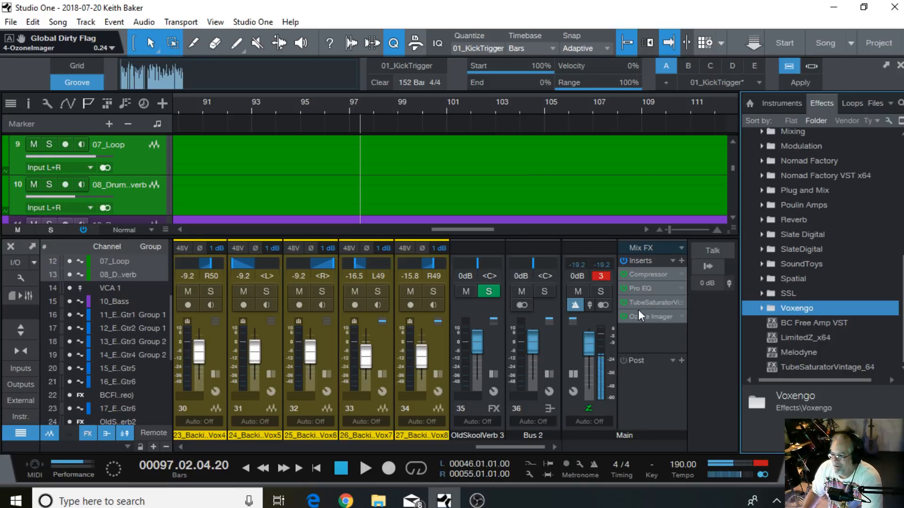
left_click(763, 235)
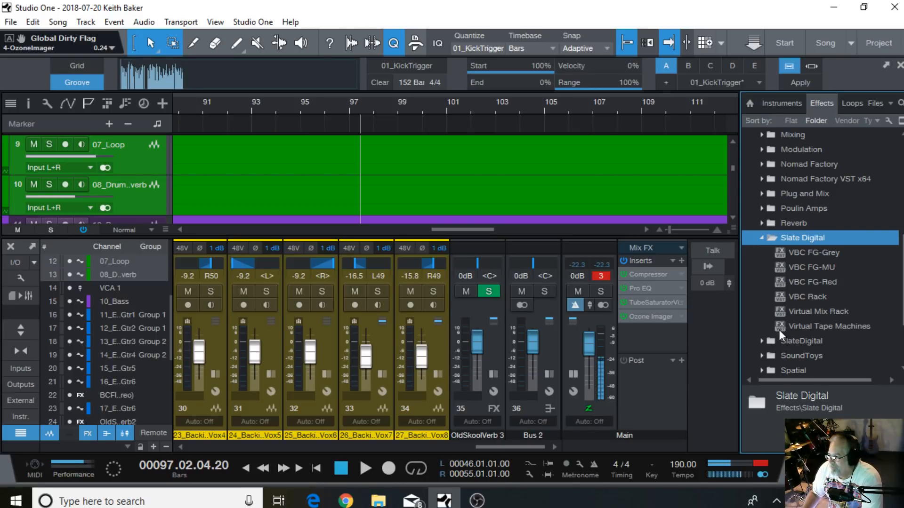
left_click_drag(779, 326, 651, 337)
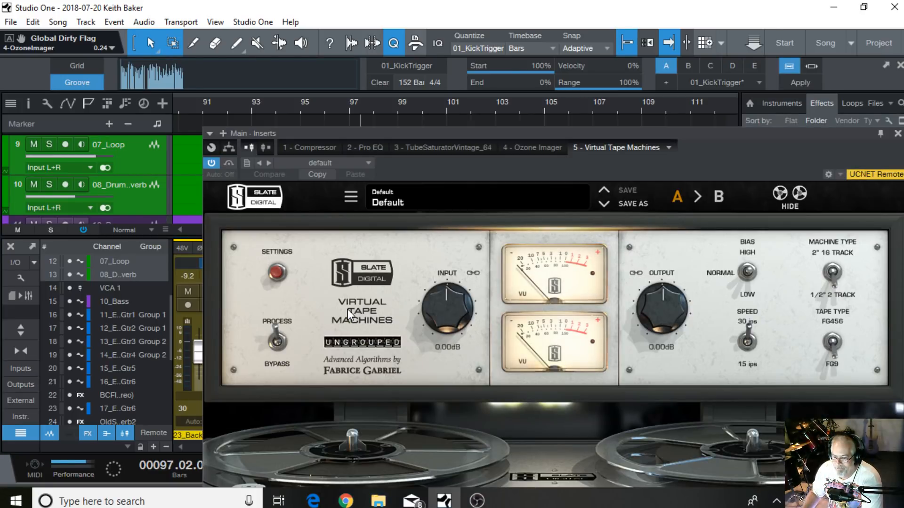
Set the Virtual Tape Machines input gain to -5.67 dB with the linked output at +5.67 dB
left_click_drag(546, 130, 460, 46)
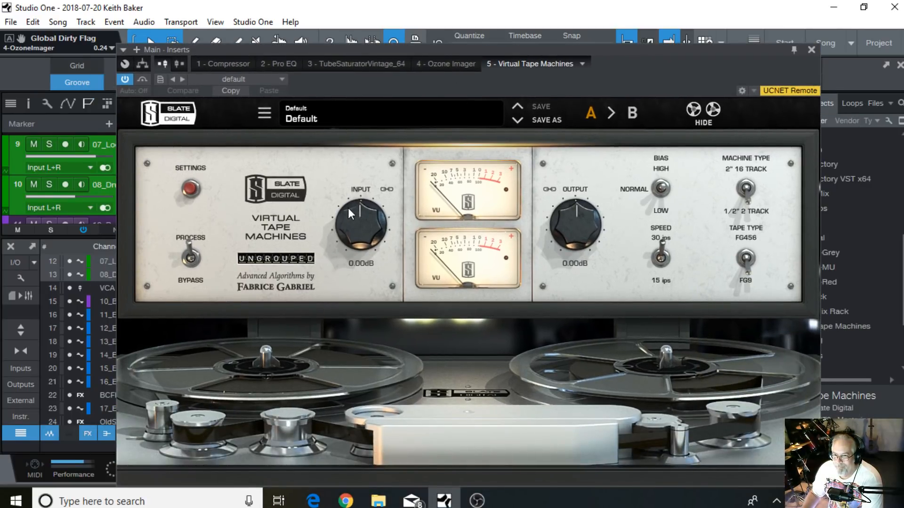
left_click_drag(348, 207, 345, 233)
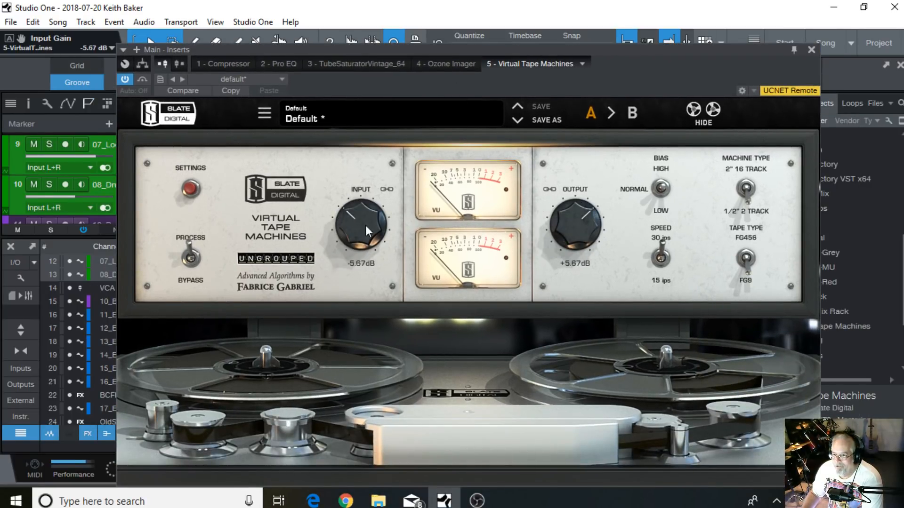
left_click_drag(499, 80, 481, 60)
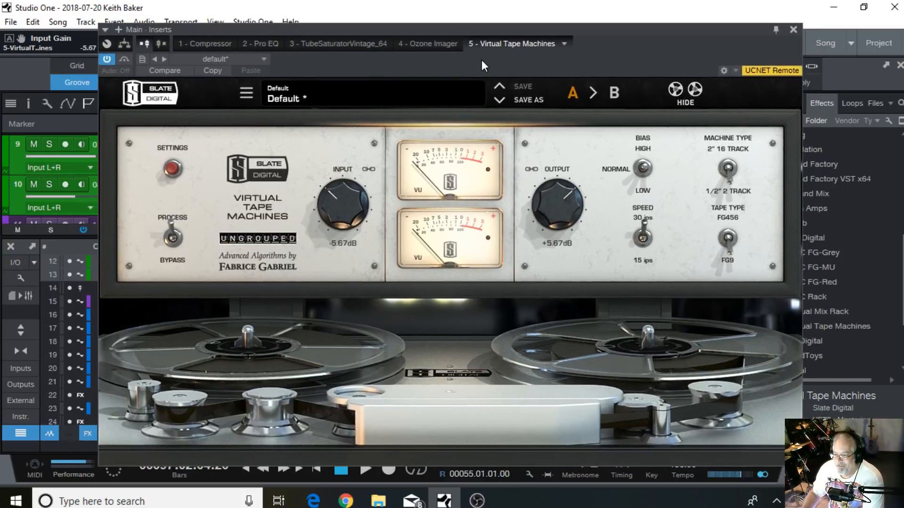
Compare the mix with and without Virtual Tape Machines during playback, and close its window
left_click(365, 470)
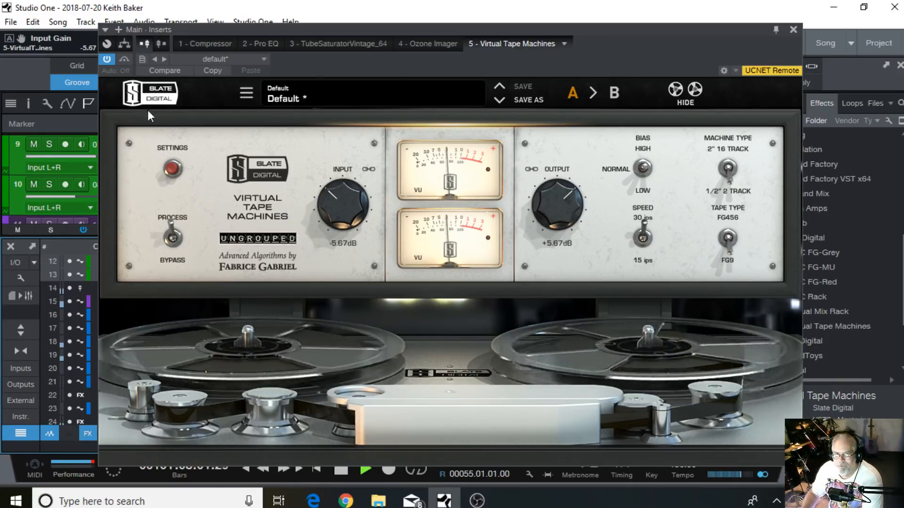
left_click(108, 59)
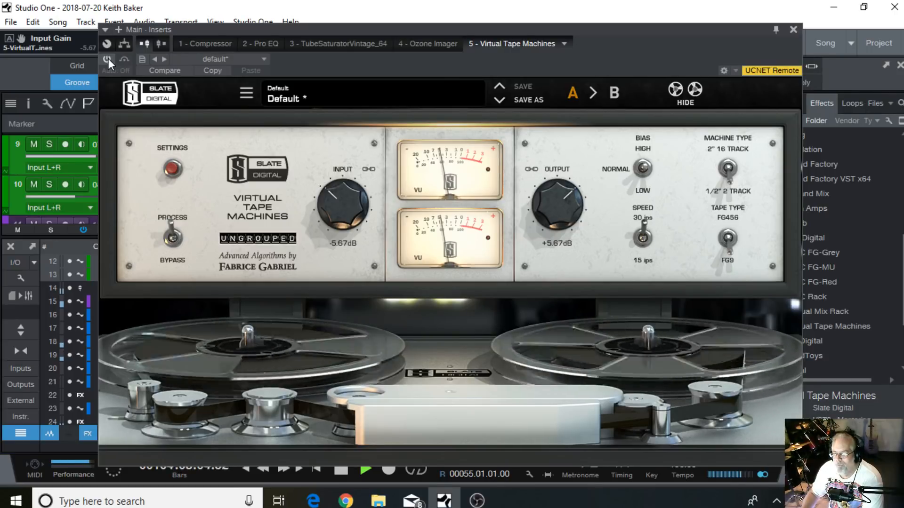
left_click(108, 59)
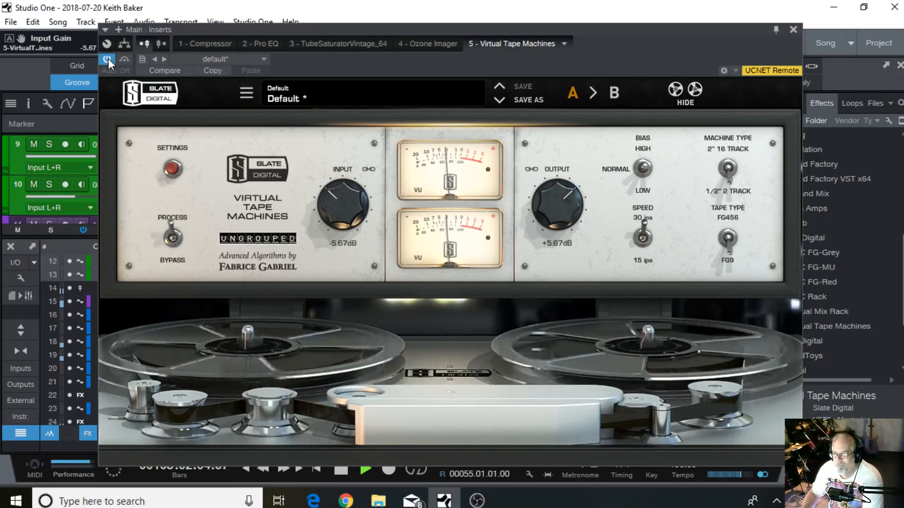
left_click(793, 29)
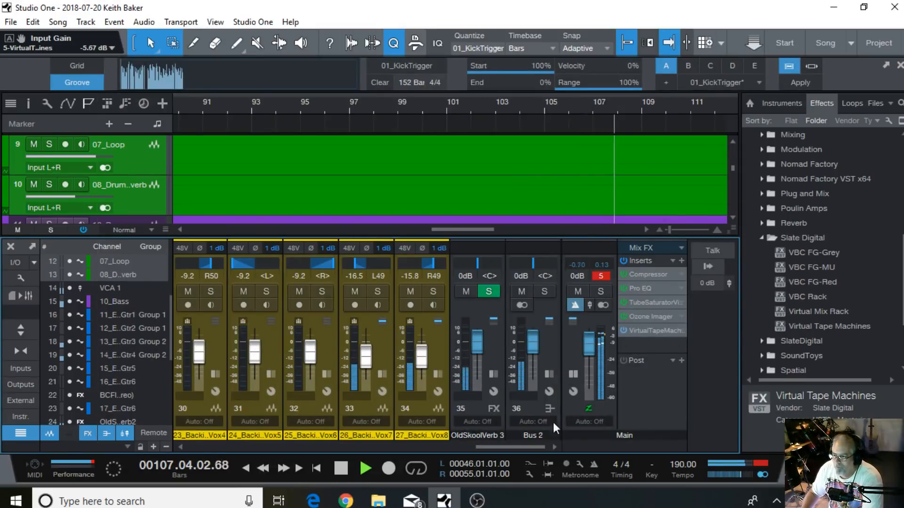
Play the song from the beginning and lower the Main fader to -2.5 dB
left_click(249, 466)
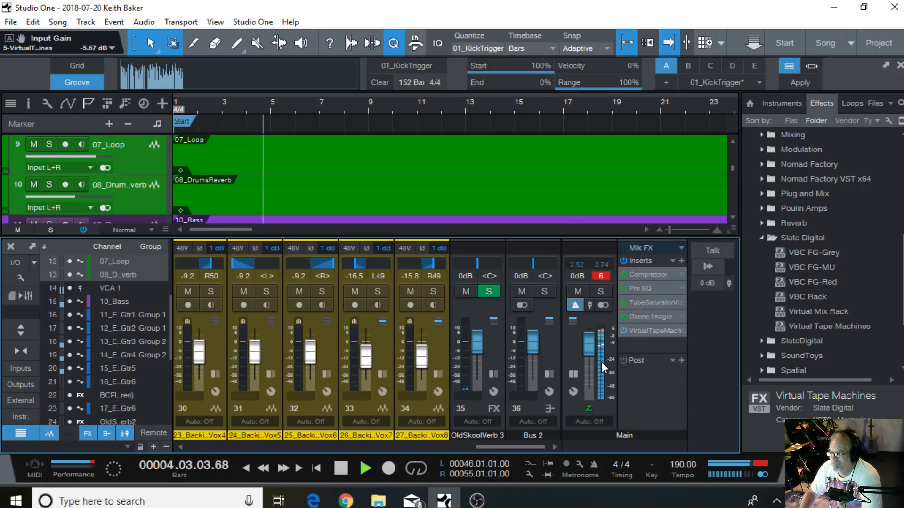
left_click_drag(587, 348, 587, 353)
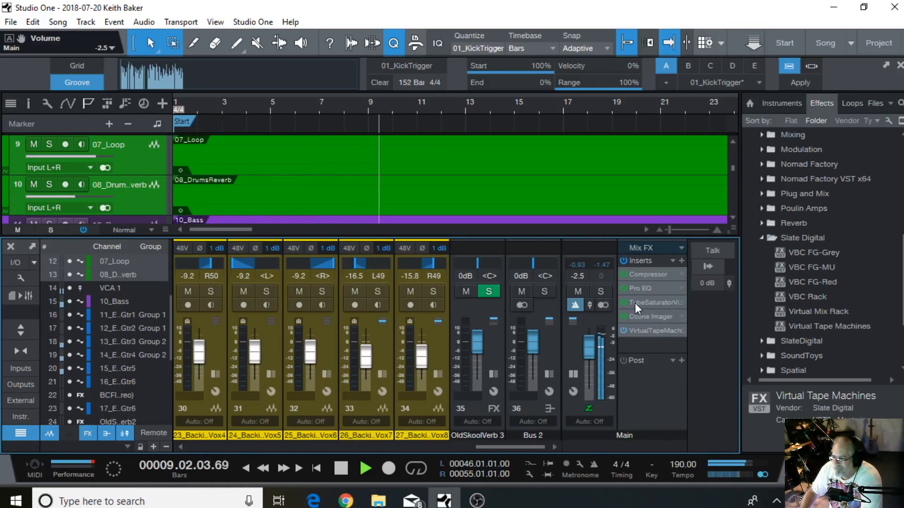
Check the CPU load in the Performance Monitor with and without the TubeSaturatorVintage_64 insert, close the monitor and stop playback
left_click(74, 462)
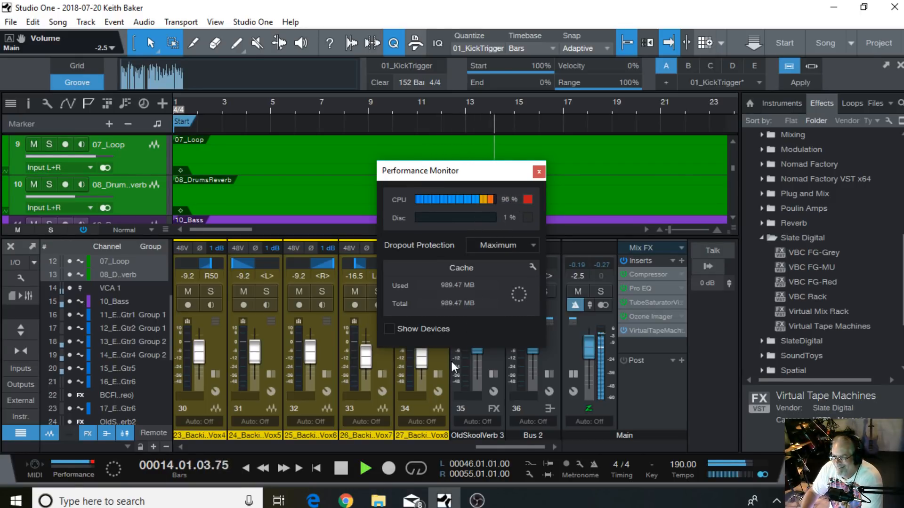
left_click(626, 301)
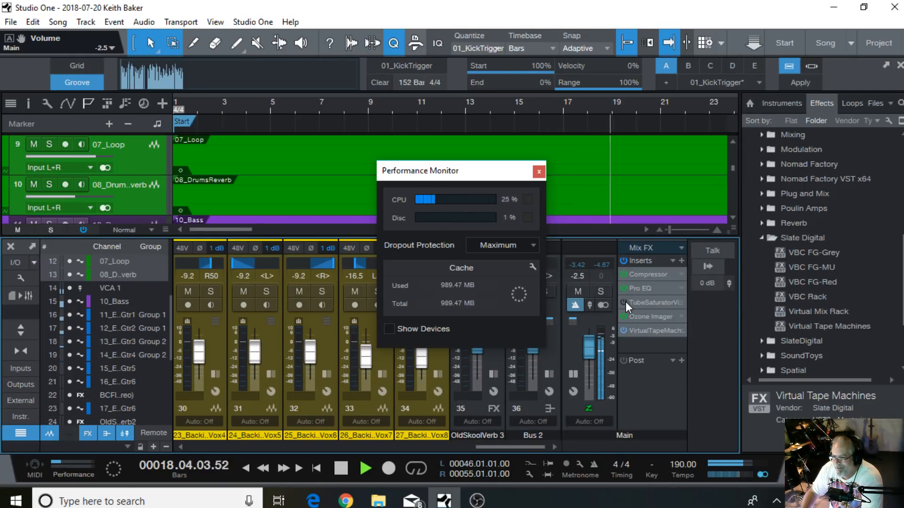
left_click(625, 301)
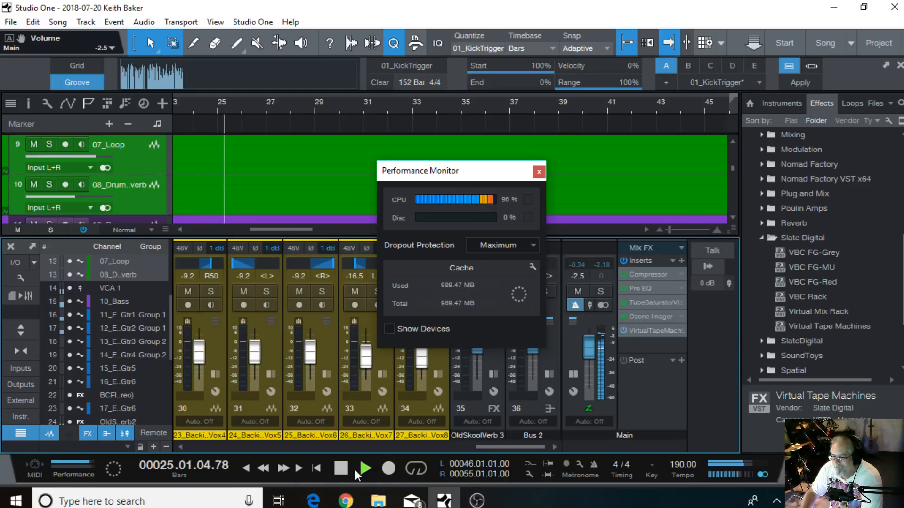
left_click(539, 171)
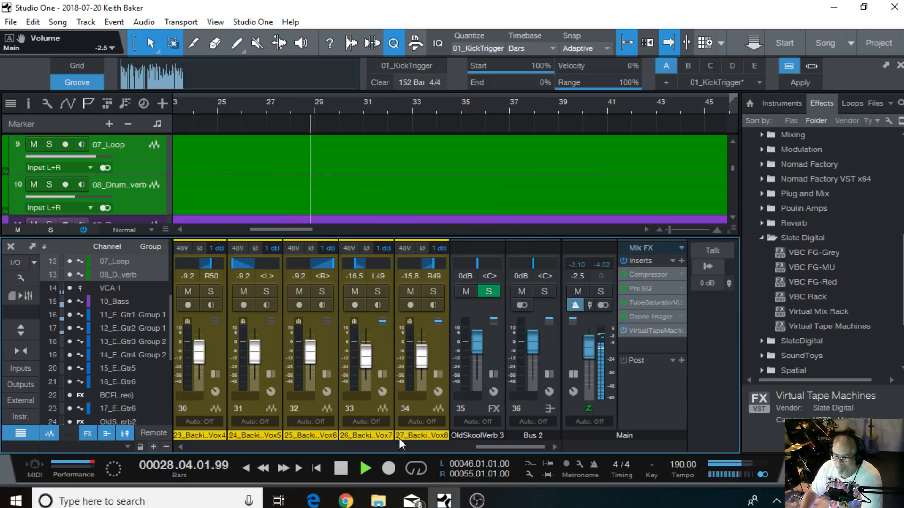
left_click(338, 467)
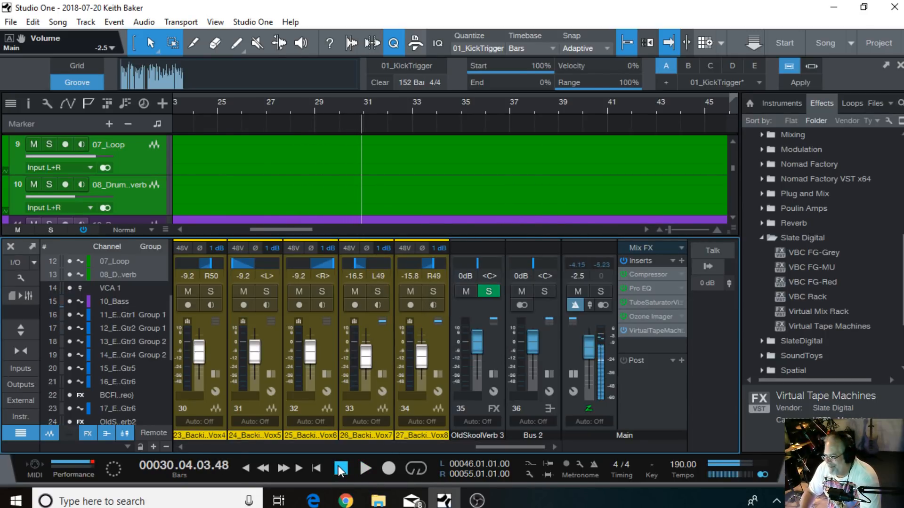
Sort the effects by vendor and add FabFilter Pro-L x64 to the Main channel's Post slot
left_click(761, 238)
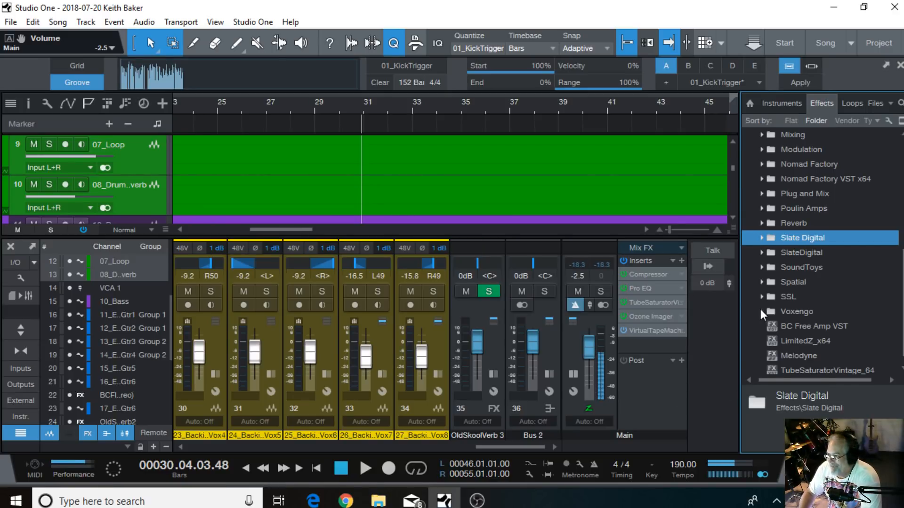
scroll(759, 310, "up", 6)
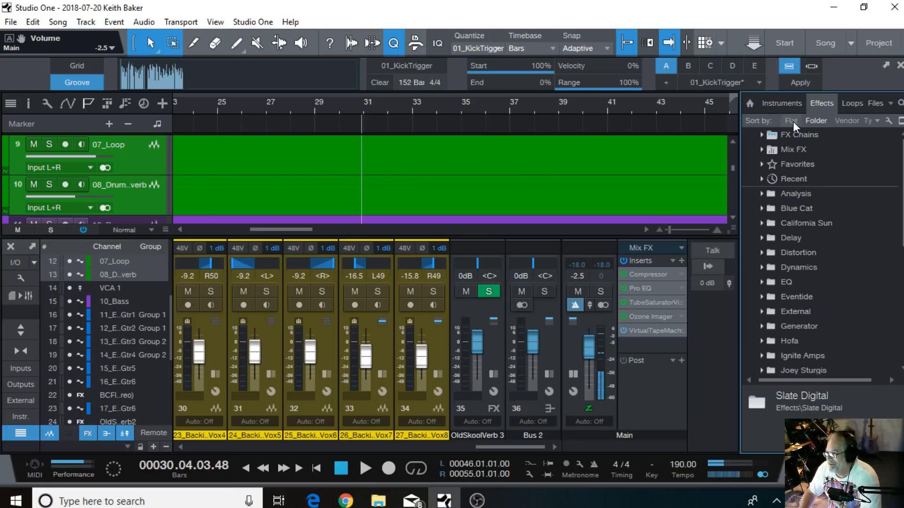
scroll(801, 301, "down", 2)
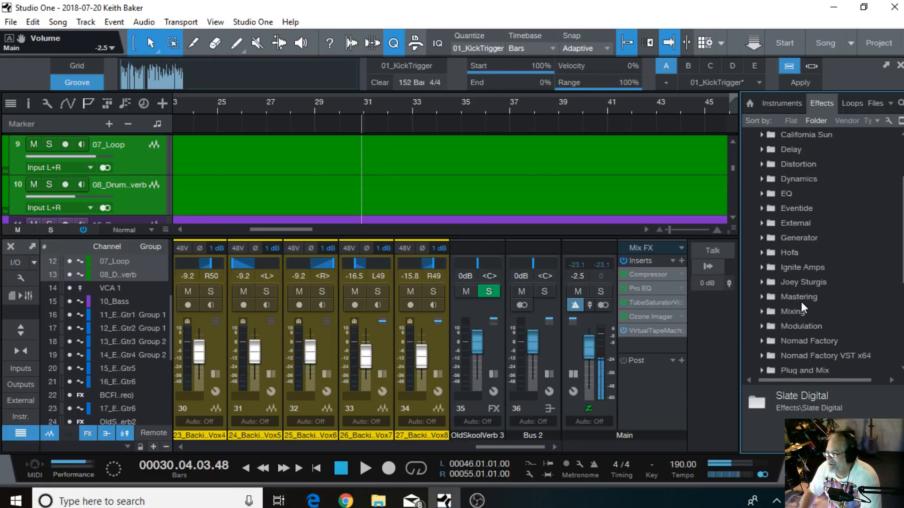
scroll(801, 305, "up", 2)
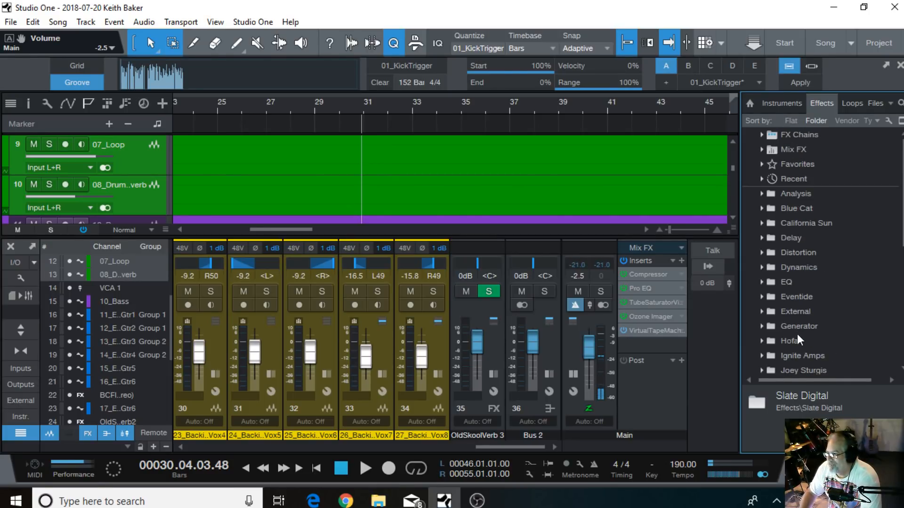
scroll(811, 330, "down", 1)
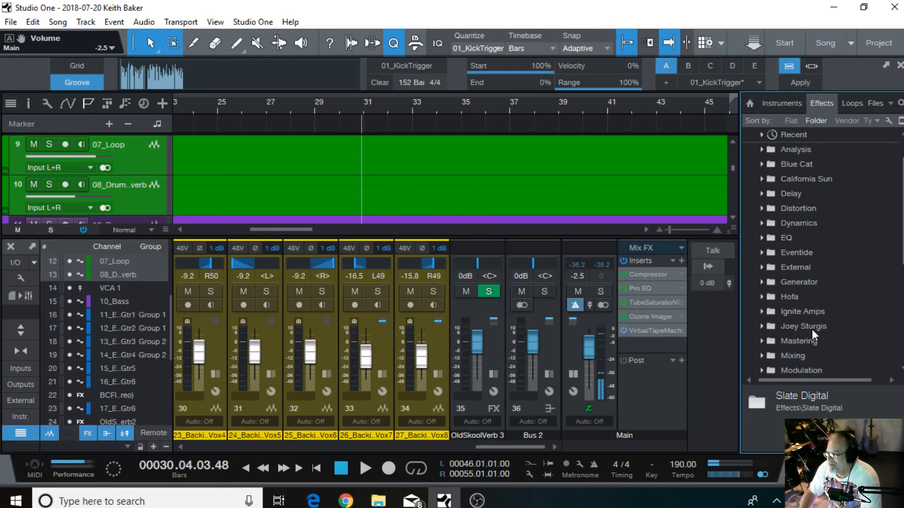
left_click(845, 121)
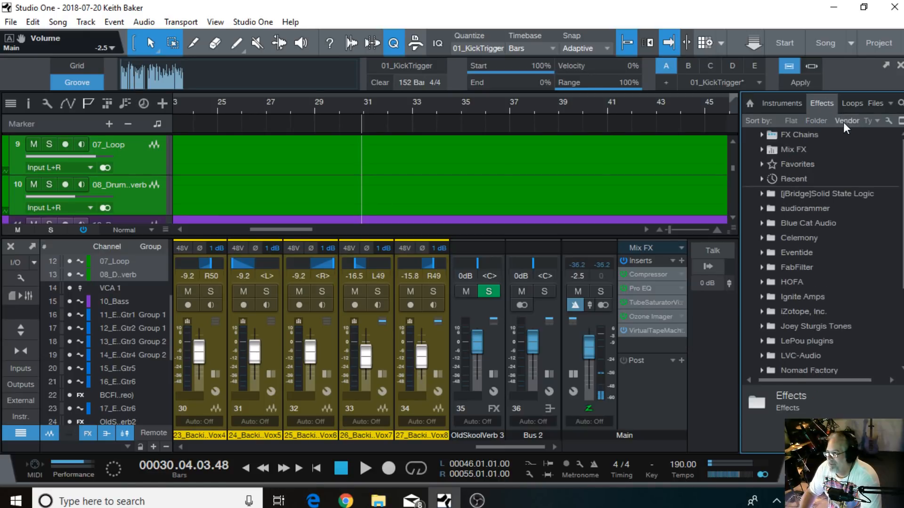
left_click(760, 267)
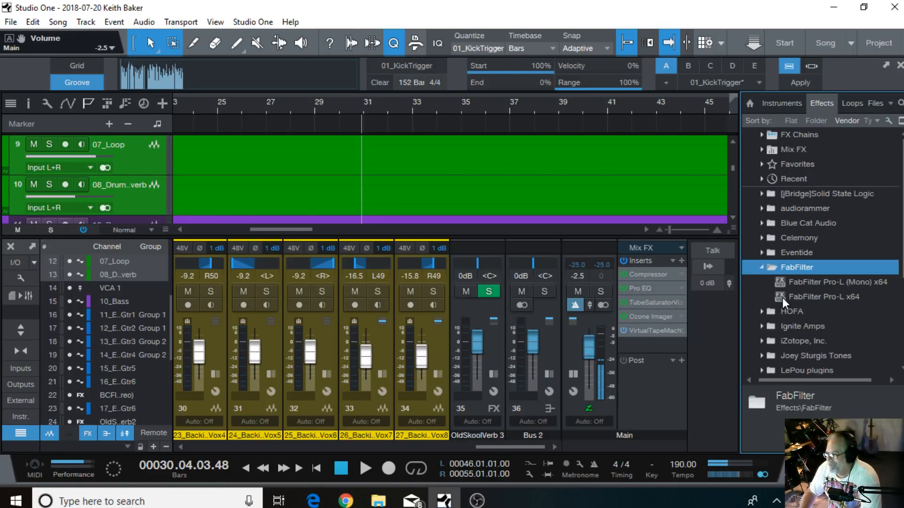
left_click_drag(782, 298, 654, 389)
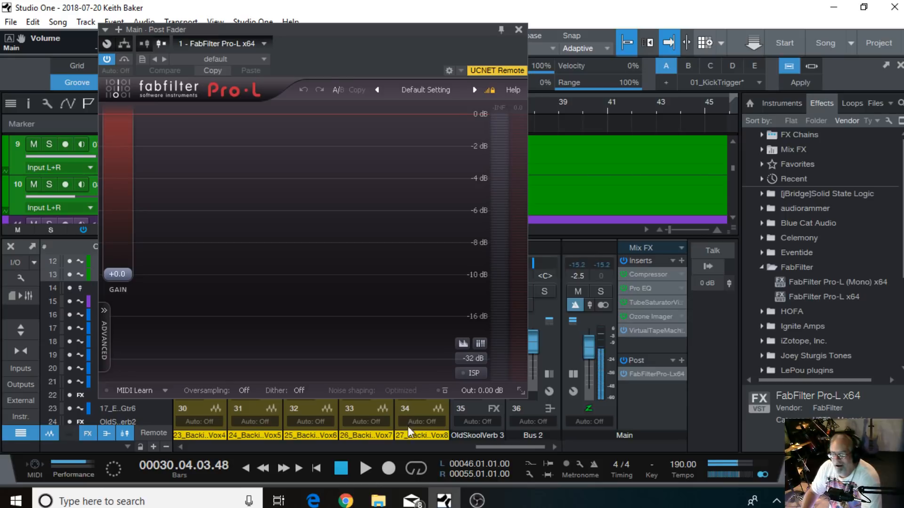
Resume playback through FabFilter Pro-L, collapse the FabFilter folder and sort the effects by folder again
left_click(366, 467)
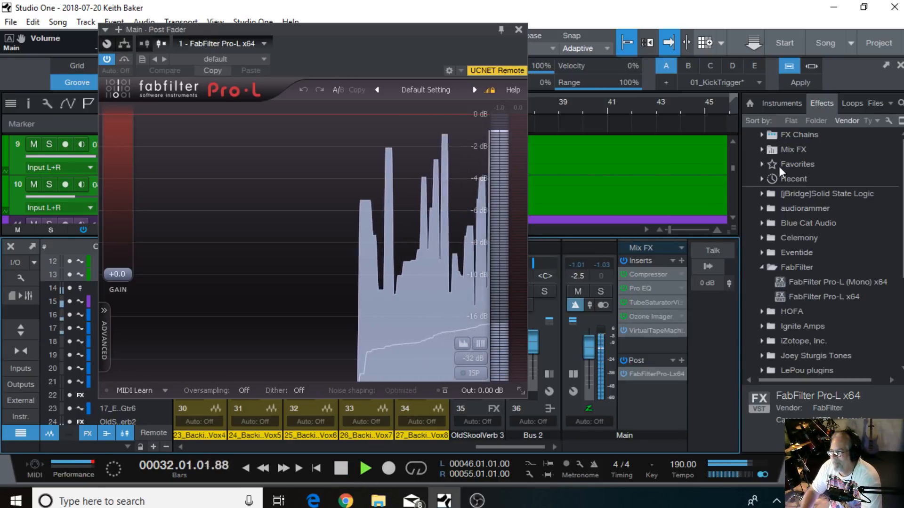
left_click(761, 266)
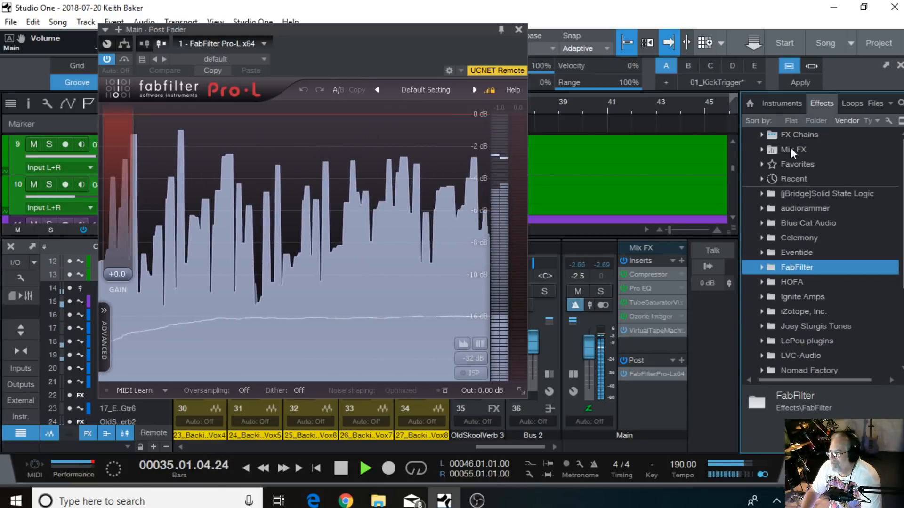
left_click(810, 121)
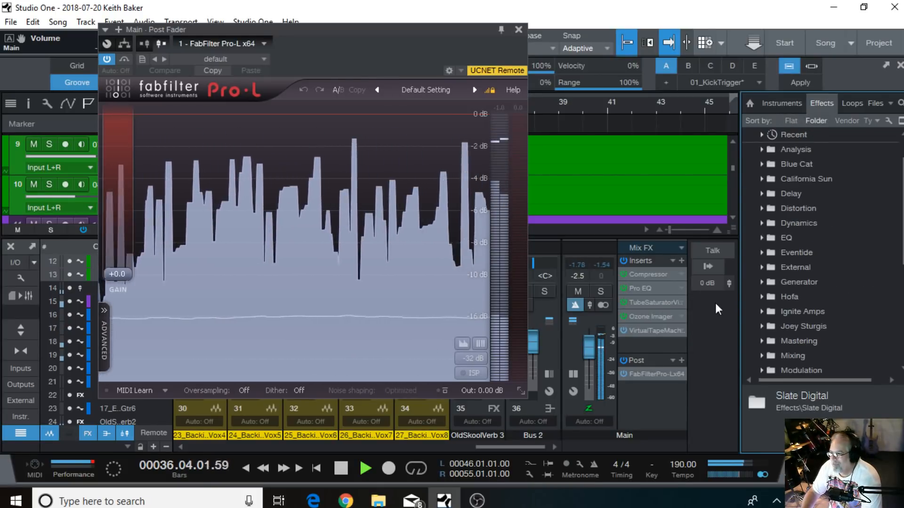
Add the Level Meter from the Analysis effects to the Main channel's Post slot and widen its window
left_click(762, 148)
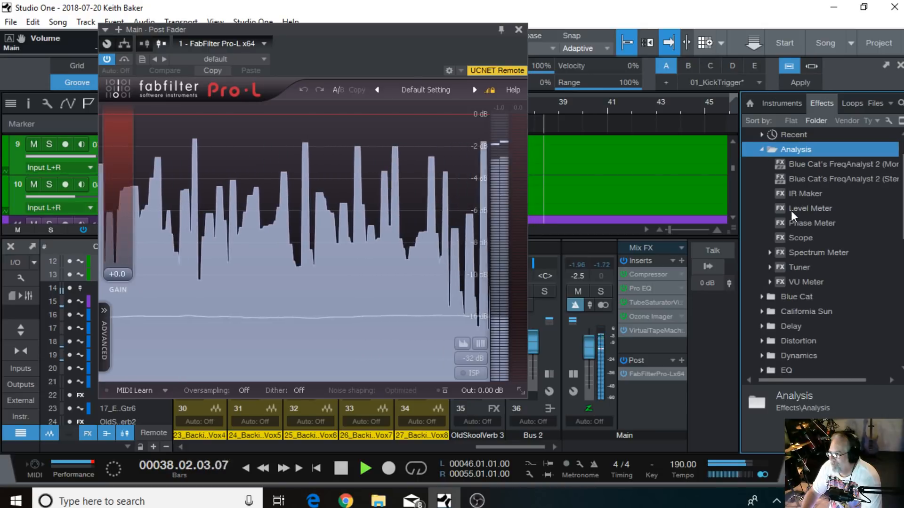
left_click_drag(781, 209, 656, 407)
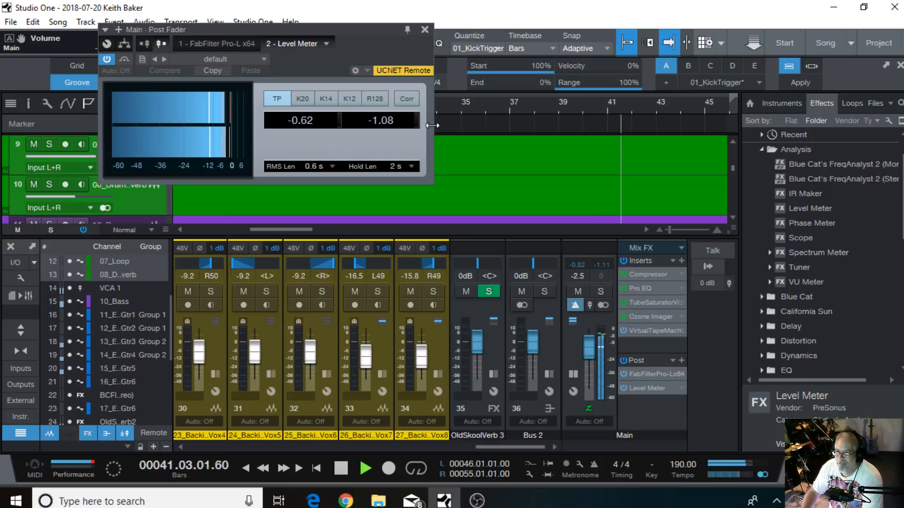
left_click_drag(430, 126, 713, 124)
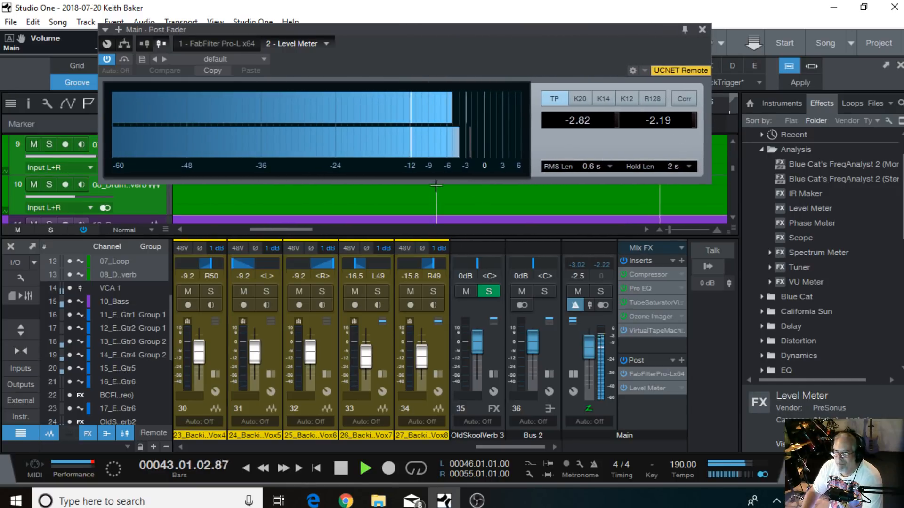
left_click_drag(485, 59, 405, 54)
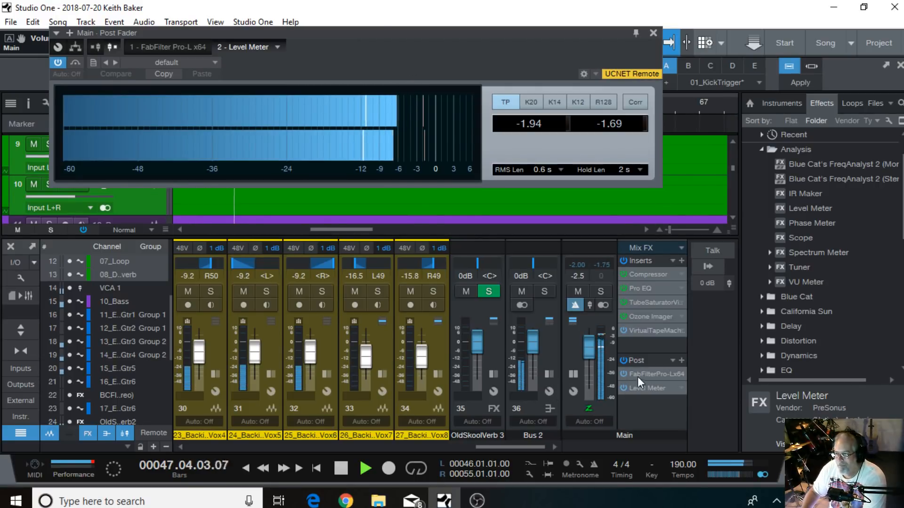
Pin the Level Meter window and arrange the FabFilter Pro-L window below it so both are visible together
left_click(658, 374)
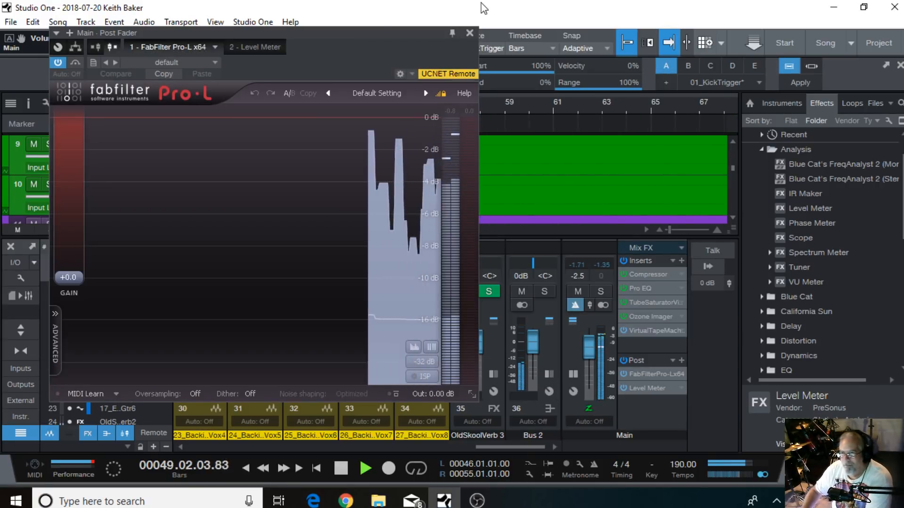
left_click(645, 389)
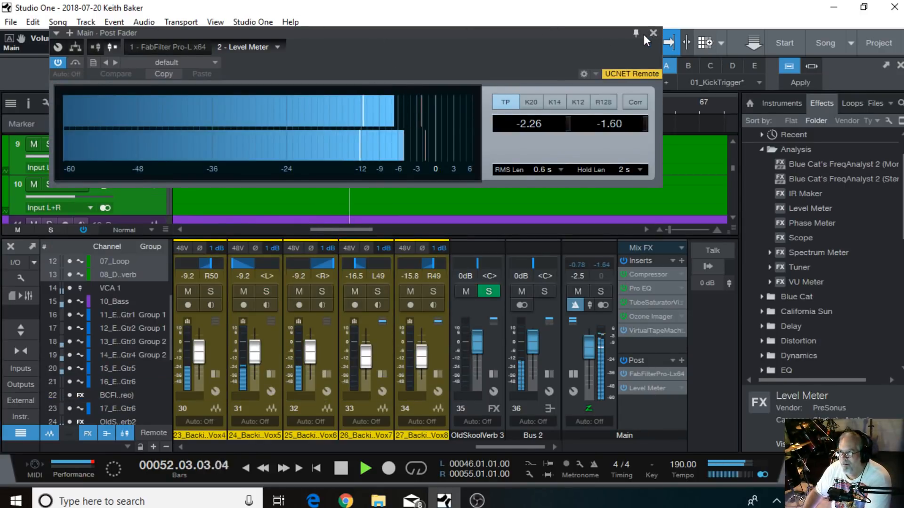
left_click_drag(478, 33, 507, 8)
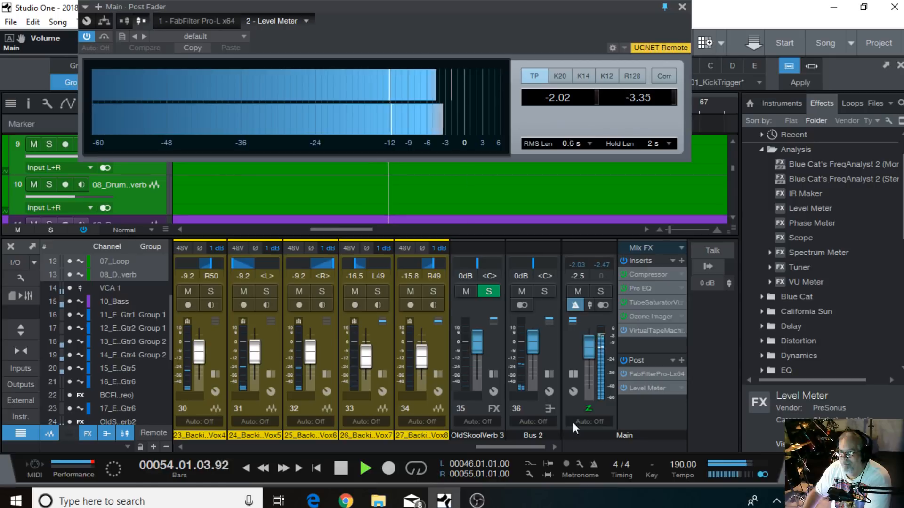
left_click(644, 375)
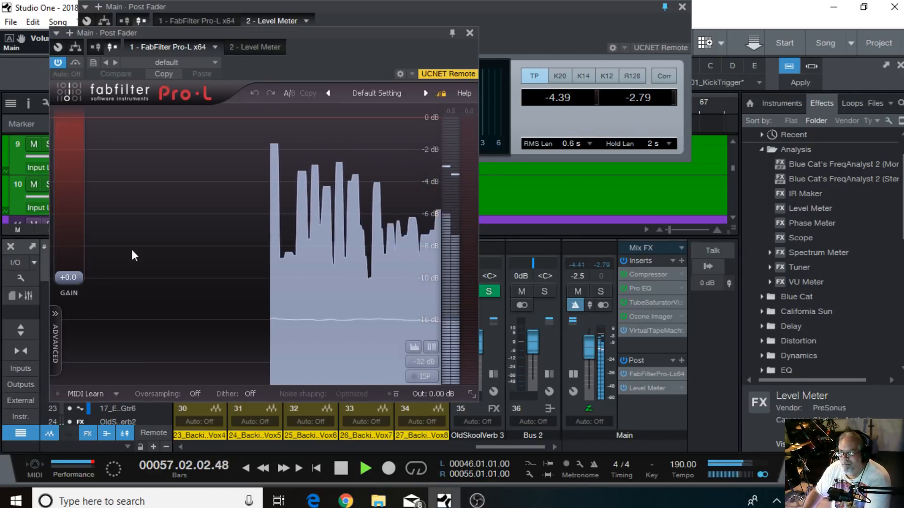
left_click_drag(307, 32, 490, 210)
left_click_drag(498, 178, 491, 165)
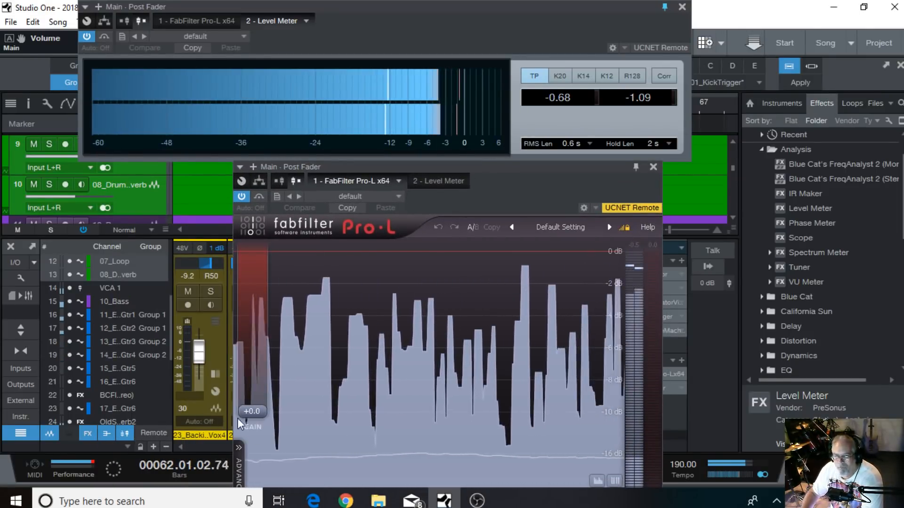
Raise the FabFilter Pro-L gain on the Main channel to +1.5 dB and close its window
left_click_drag(248, 418, 253, 408)
scroll(252, 409, "up", 3)
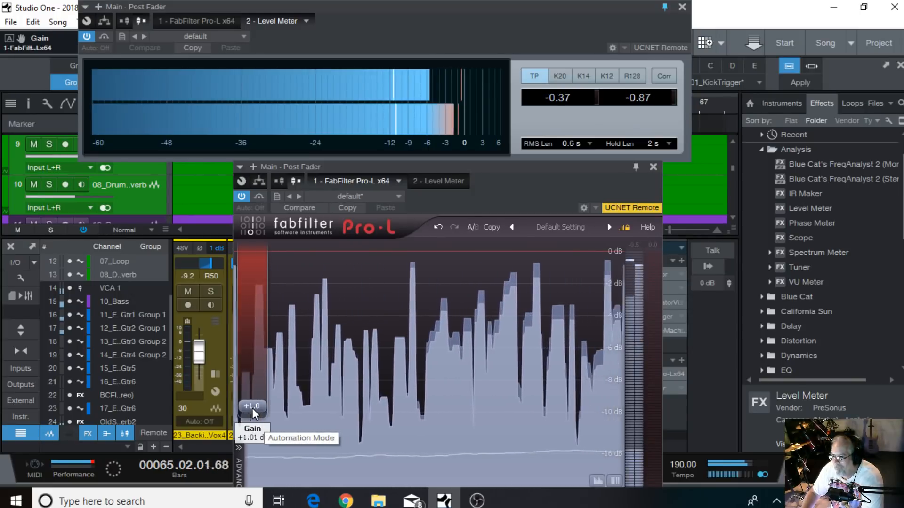
scroll(253, 410, "up", 1)
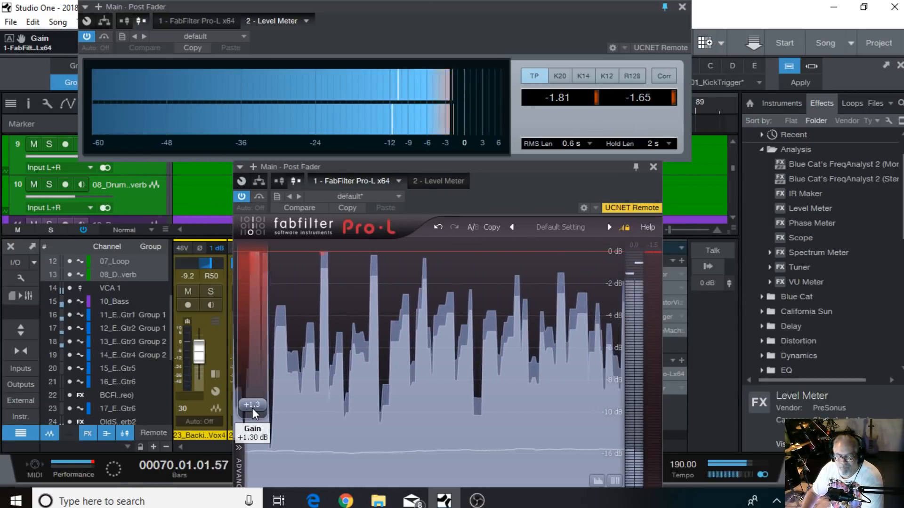
scroll(252, 408, "up", 3)
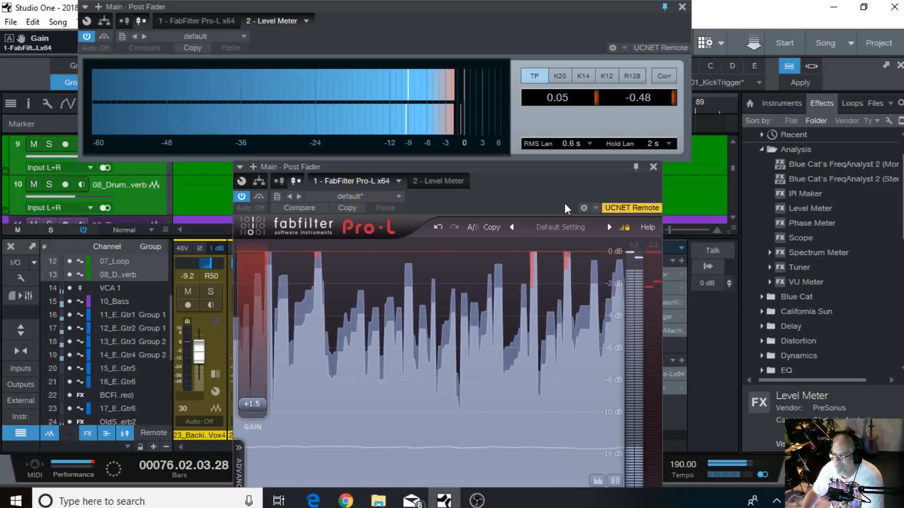
left_click(653, 166)
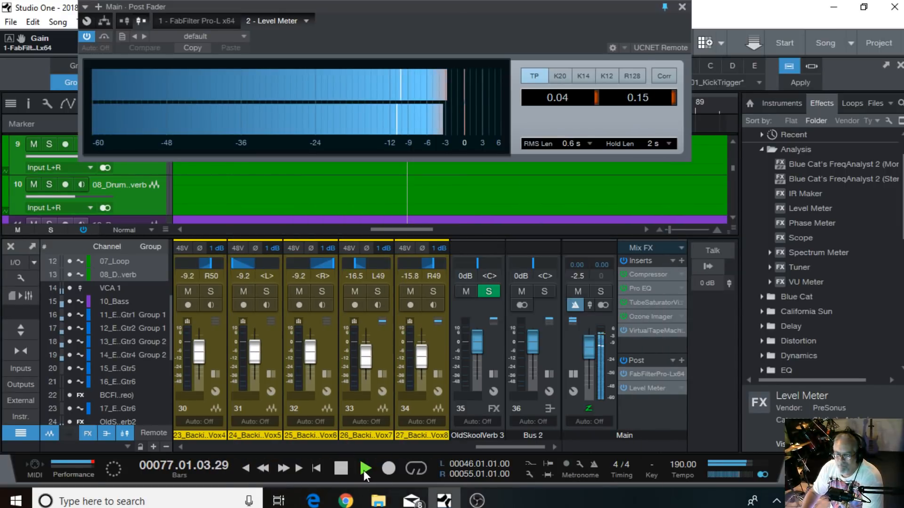
In the 03_Overheads channel's Pro EQ, set the HMF band to 1.88 dB at 8.12 kHz
left_click_drag(501, 442, 241, 458)
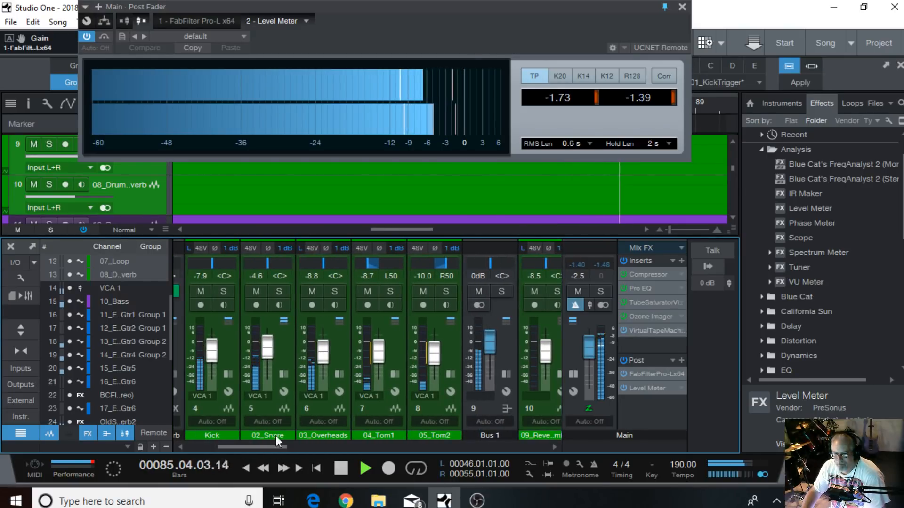
left_click(330, 411)
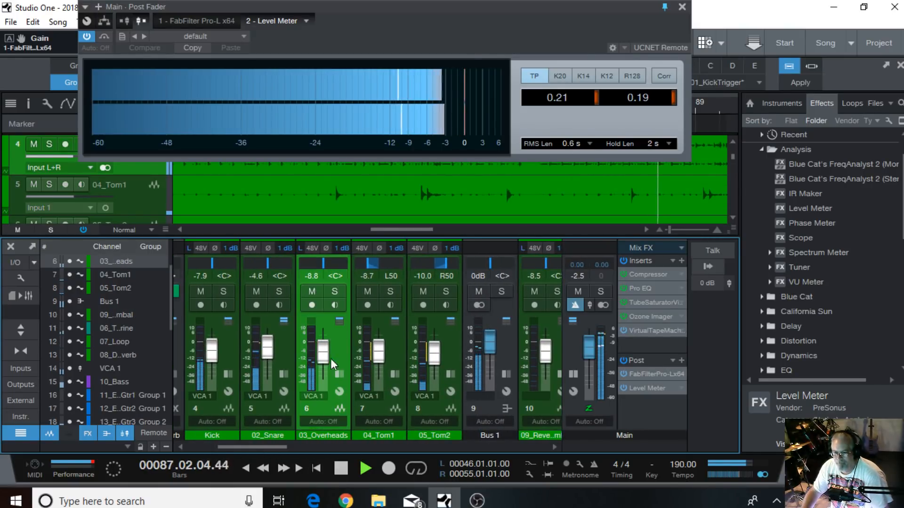
left_click(338, 374)
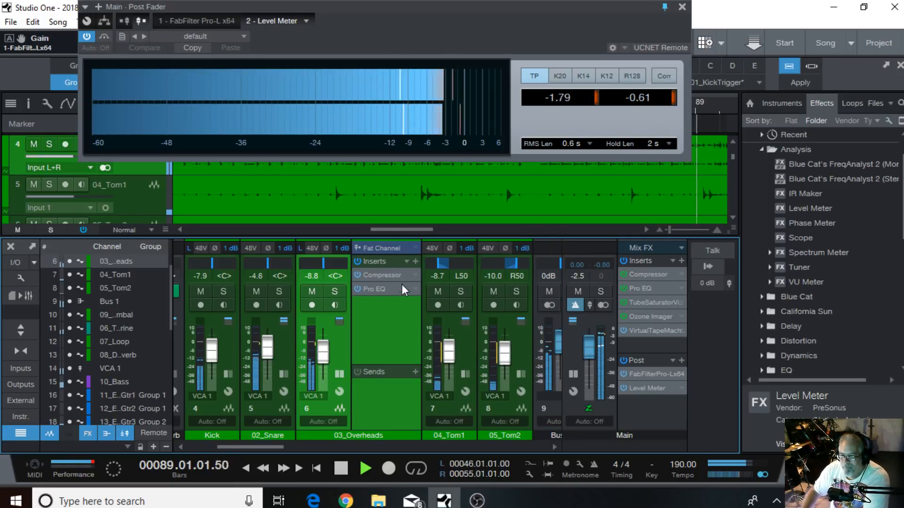
left_click(383, 289)
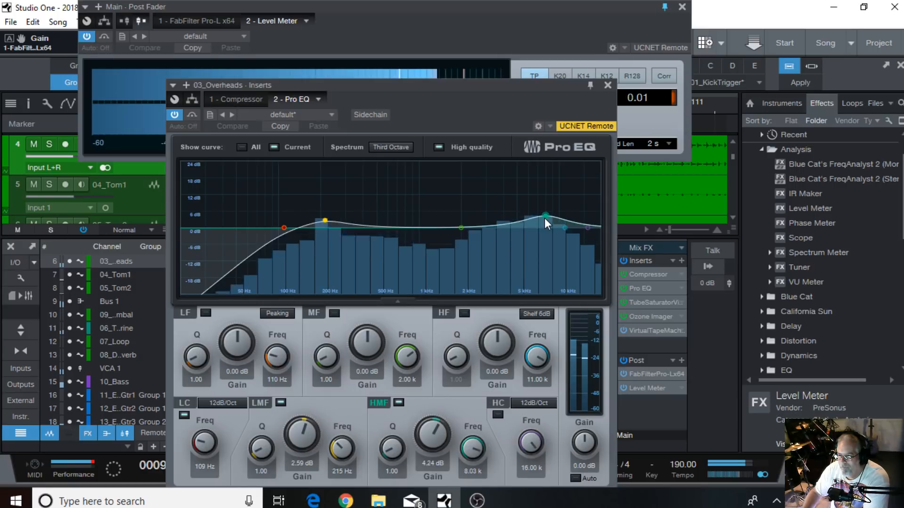
left_click_drag(544, 218, 547, 222)
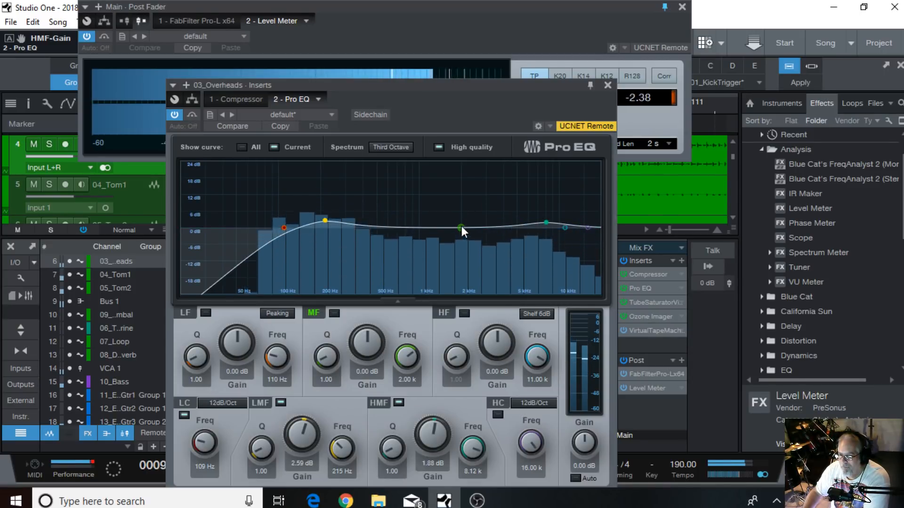
Cut the overheads' MF band by 3.76 dB at 502 Hz with a Q of 11.61 and close the Pro EQ
left_click_drag(462, 228, 376, 242)
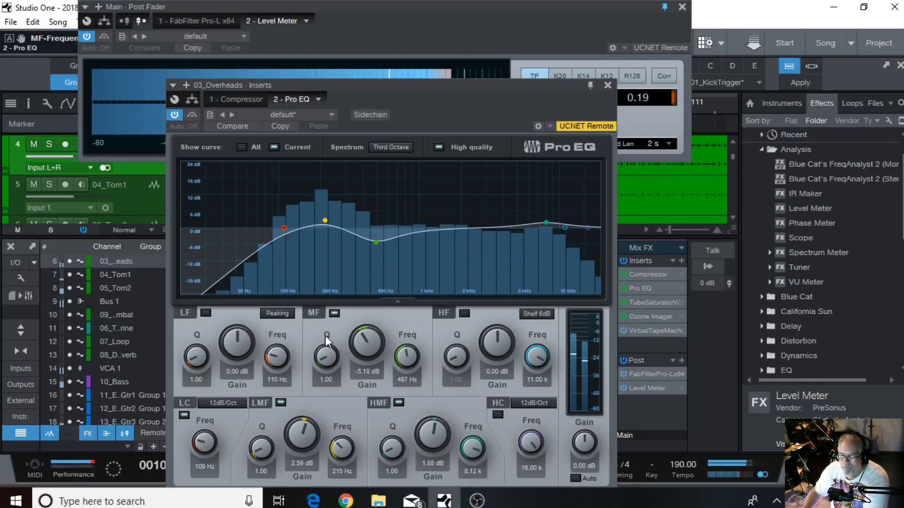
left_click_drag(331, 357, 331, 305)
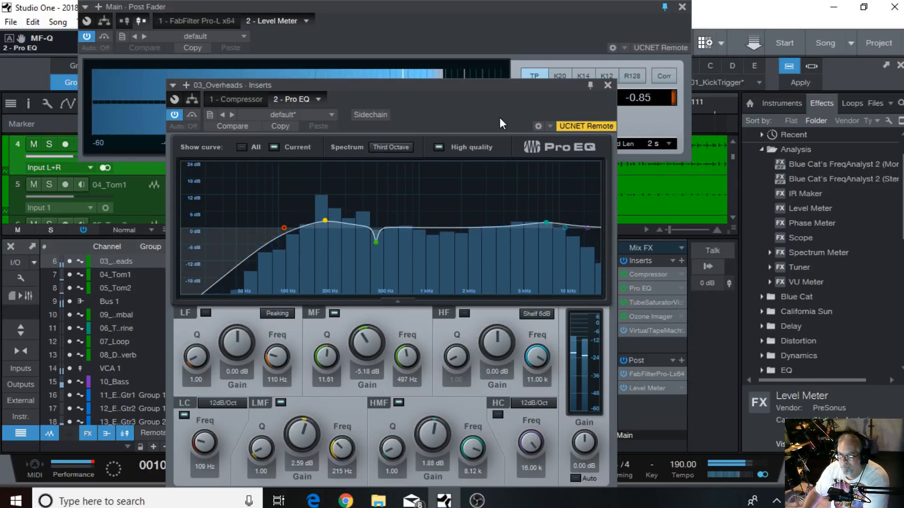
left_click_drag(499, 86, 545, 77)
left_click_drag(422, 232, 422, 229)
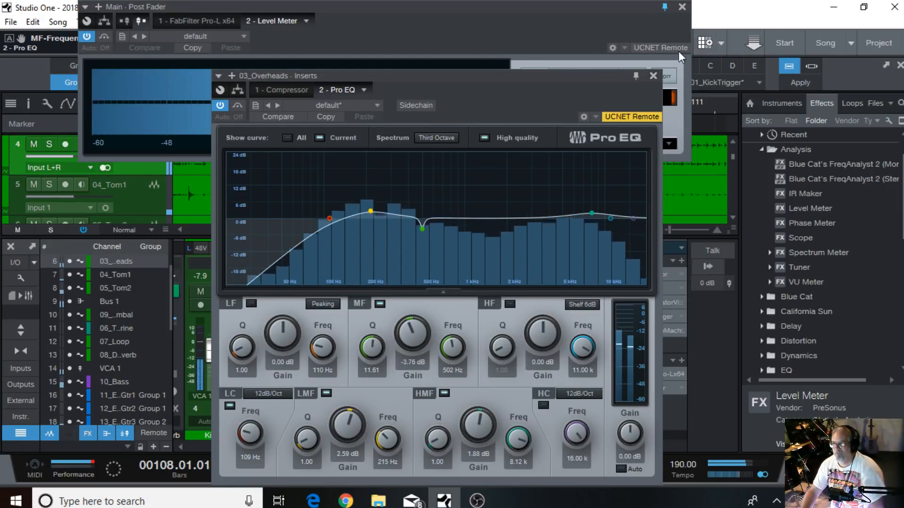
left_click(653, 76)
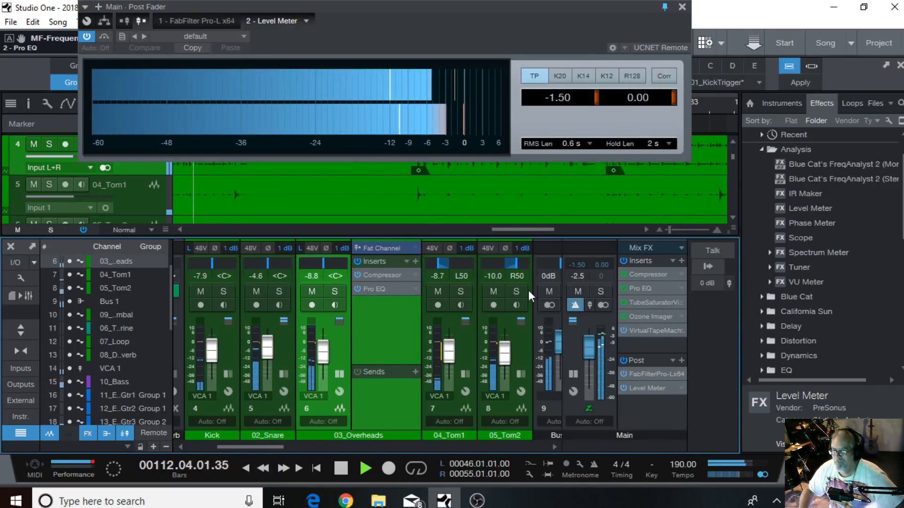
Reposition the Level Meter, collapse the 03_Overheads channel and review the EQ curve of the Main channel's Pro EQ
left_click_drag(462, 44, 513, 87)
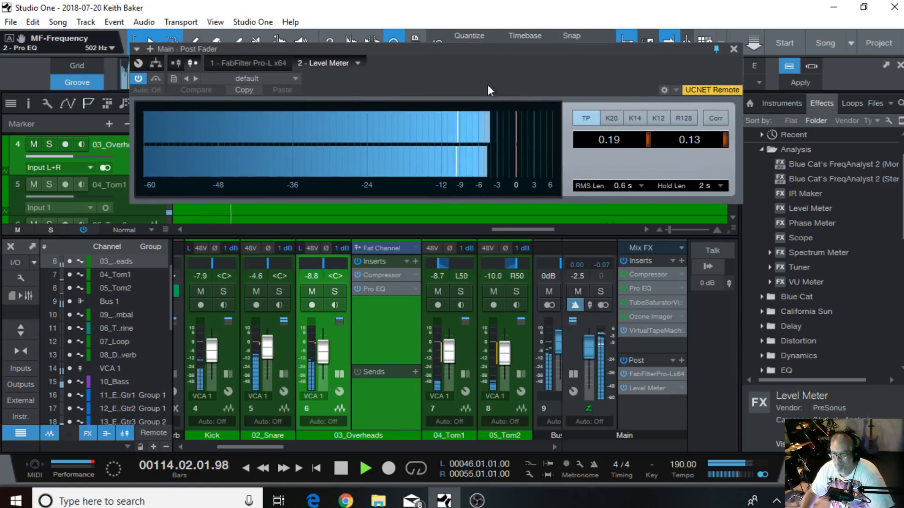
left_click(322, 411)
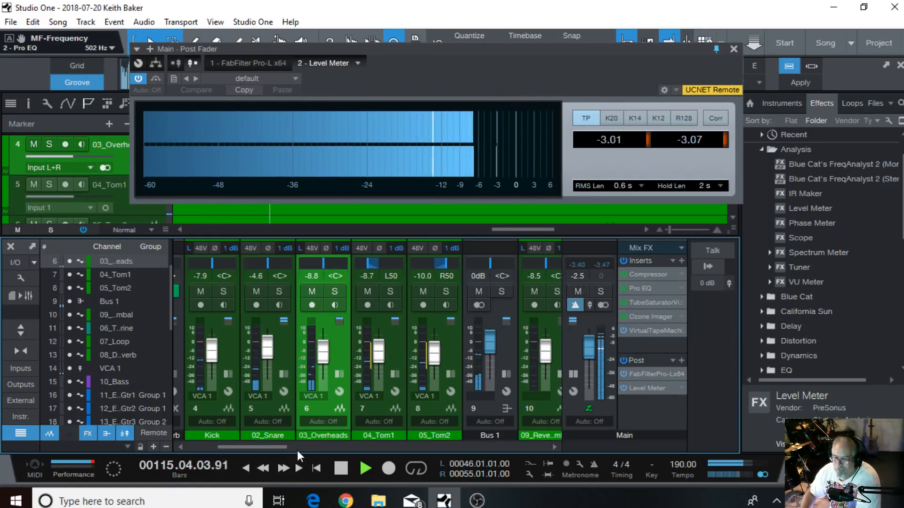
left_click_drag(267, 446, 268, 446)
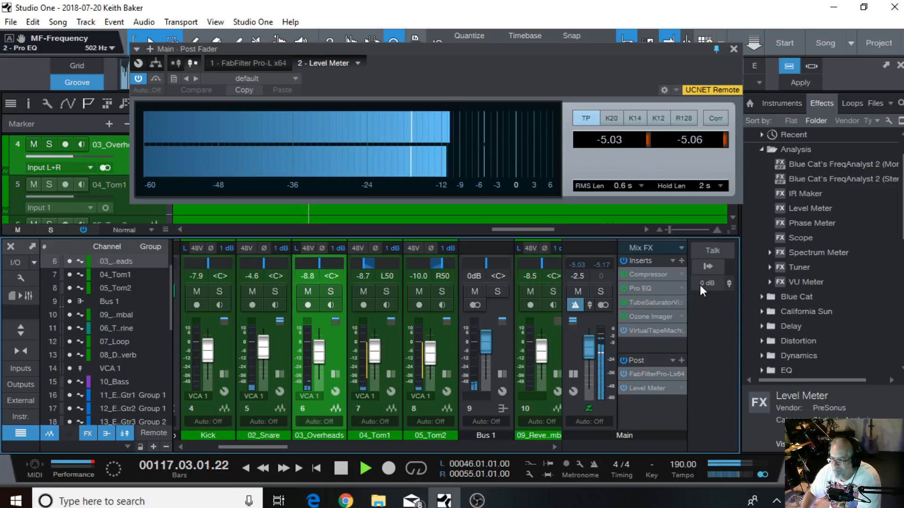
left_click(645, 290)
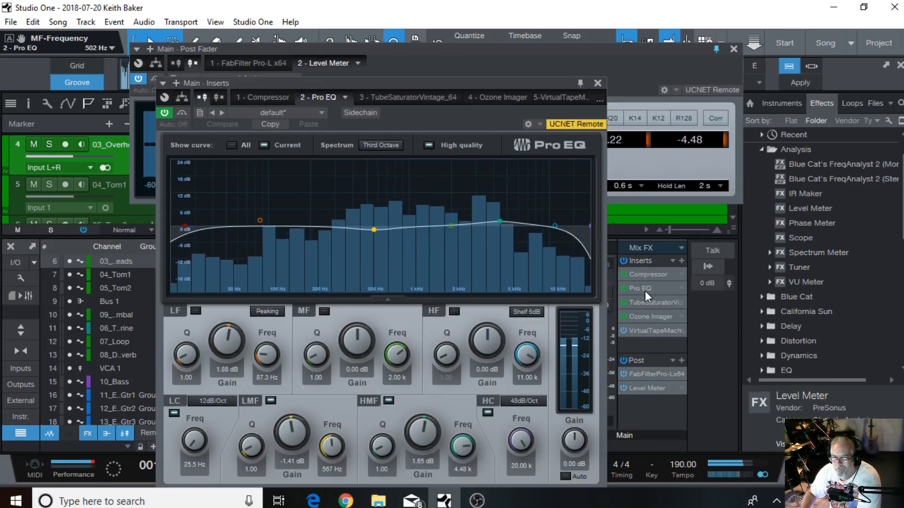
left_click(598, 82)
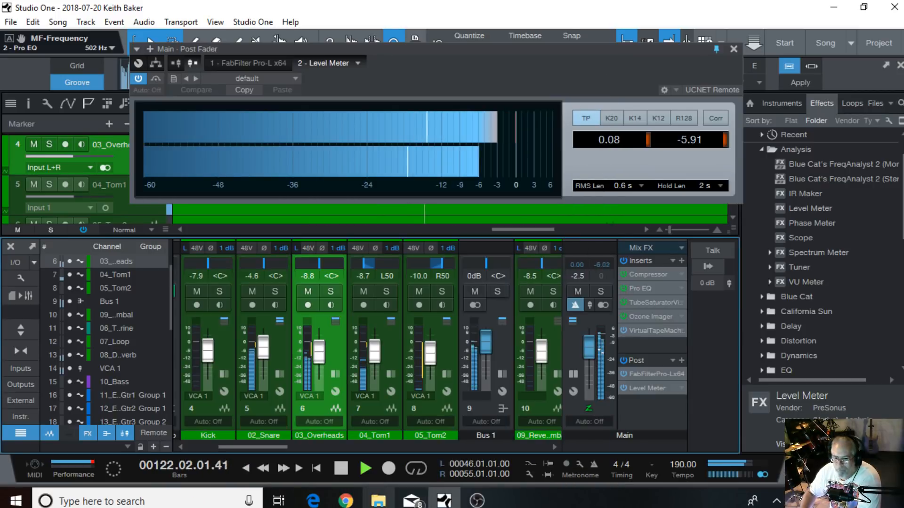
Expand the 10_Bass channel, open its Pro EQ and briefly solo the bass to hear it alone
left_click_drag(278, 445, 371, 448)
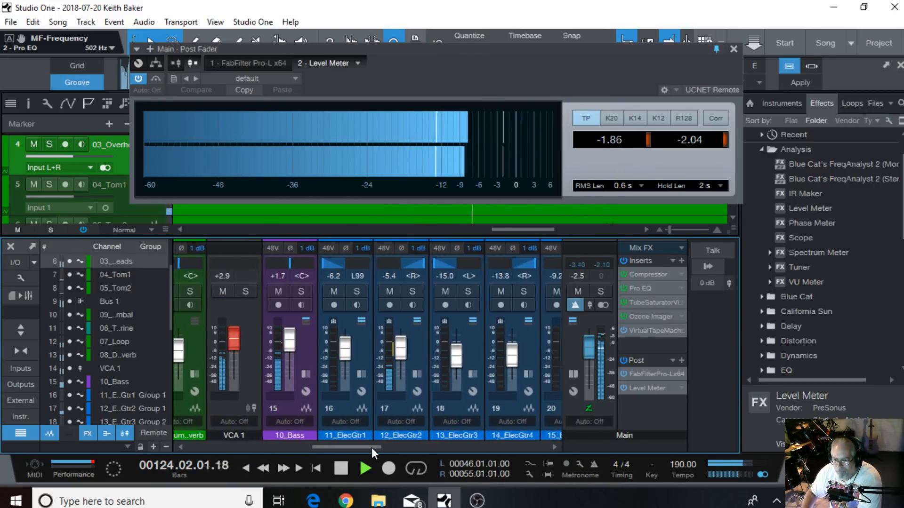
left_click(305, 374)
left_click(302, 290)
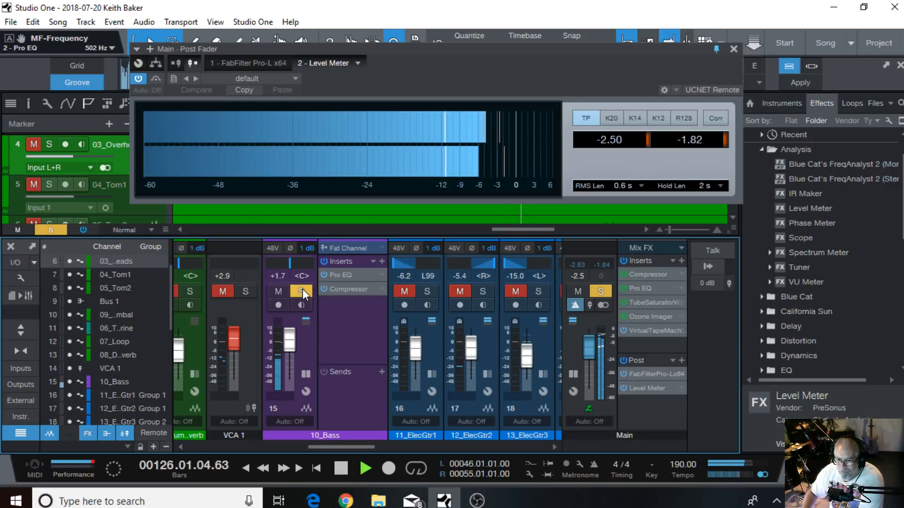
left_click(346, 275)
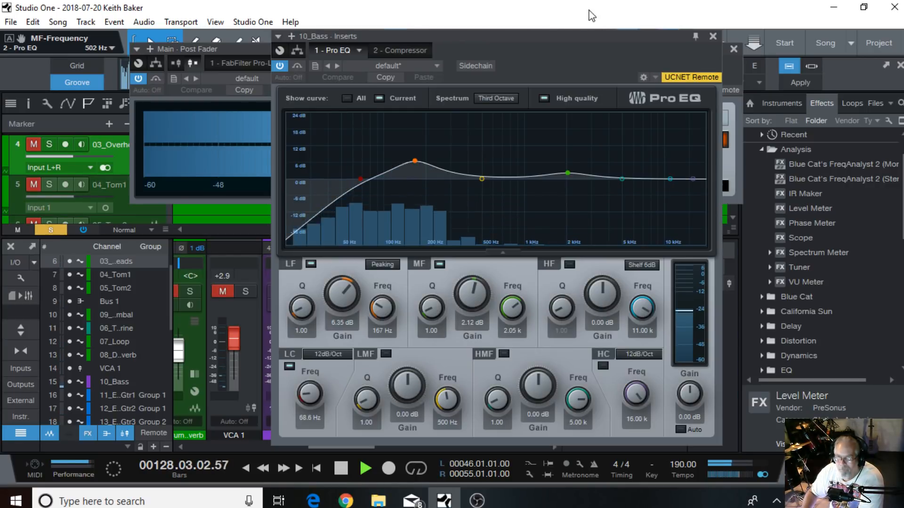
left_click_drag(602, 60, 693, 60)
left_click(305, 292)
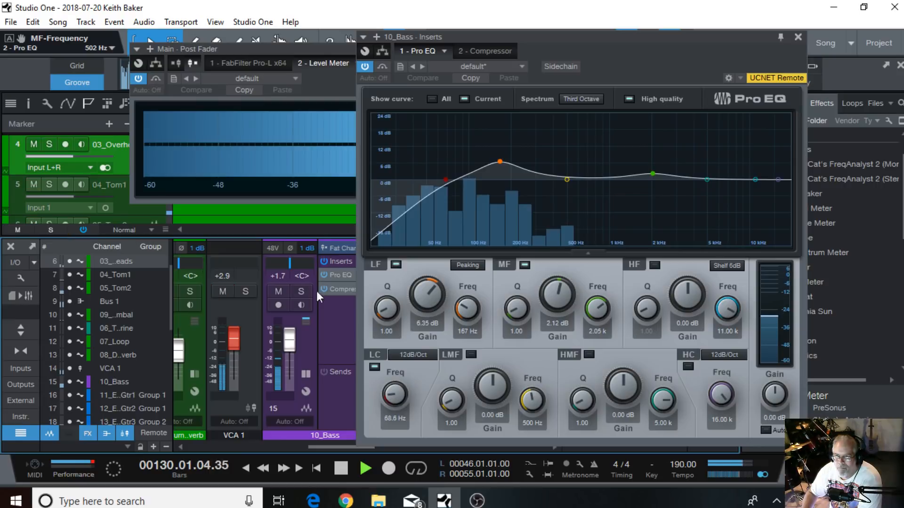
Set the bass Pro EQ low cut to 94.3 Hz, raise the 10_Bass fader to +2.9 dB and close the EQ
left_click_drag(445, 177, 465, 180)
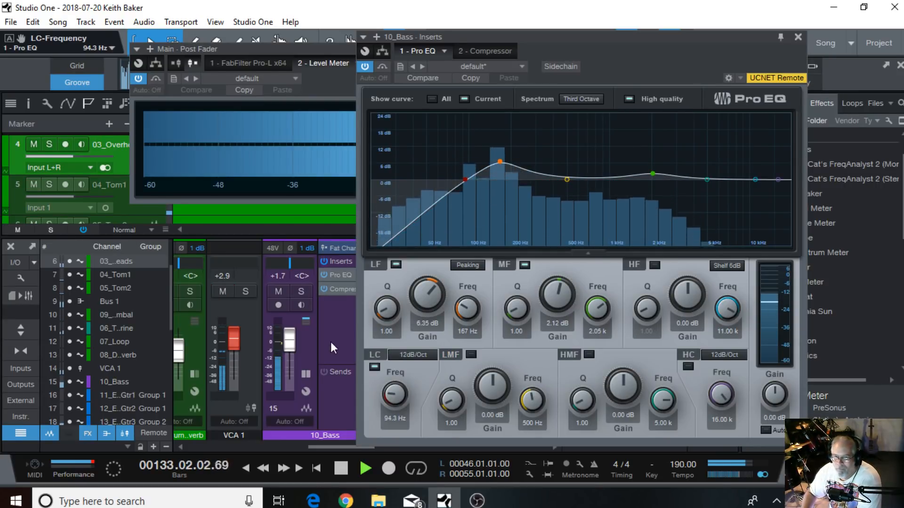
left_click_drag(293, 345, 286, 341)
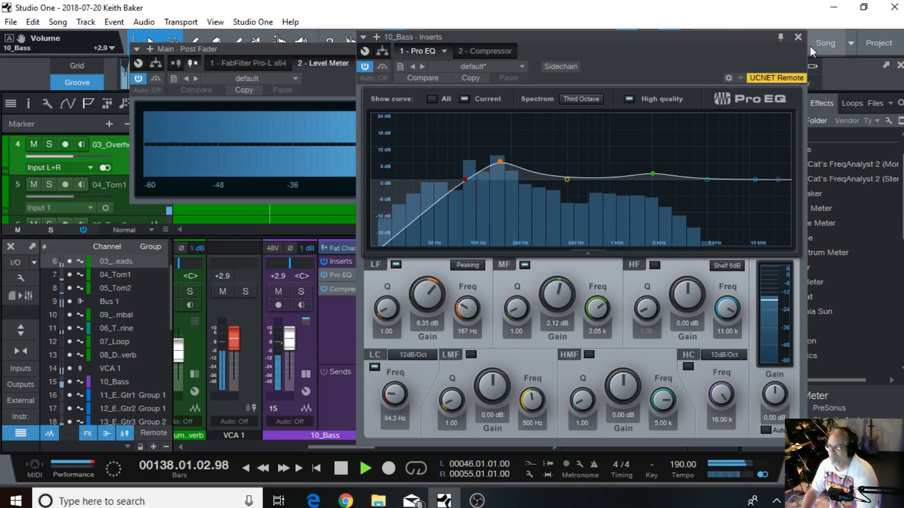
left_click(798, 35)
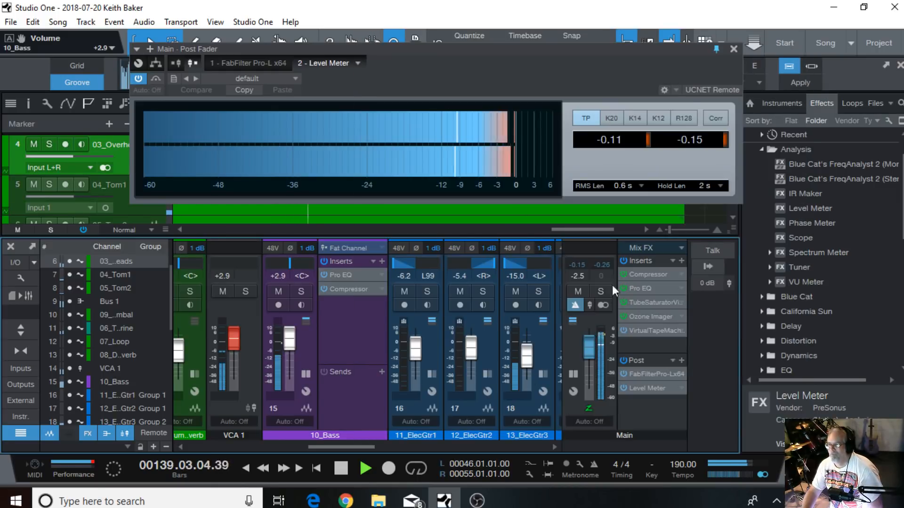
Briefly solo VCA 1 to hear its channels without the guitars, and collapse the 10_Bass channel
left_click(250, 292)
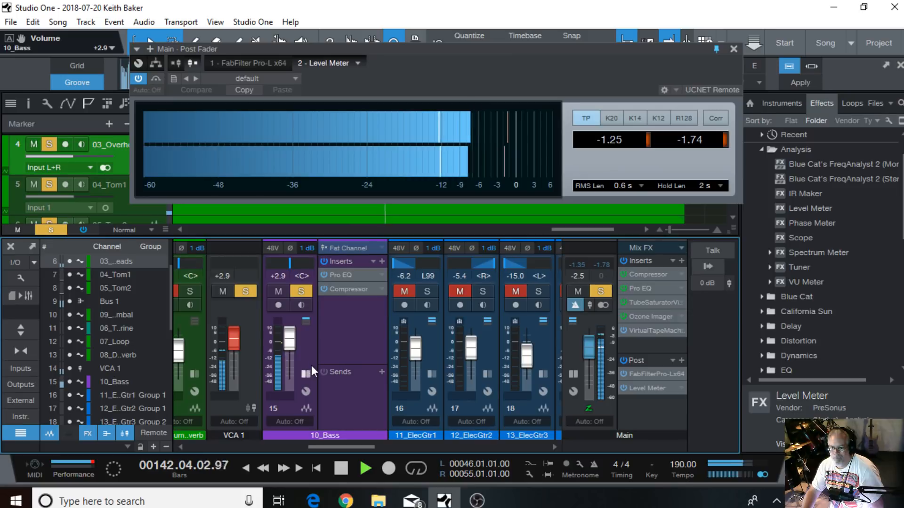
left_click(246, 292)
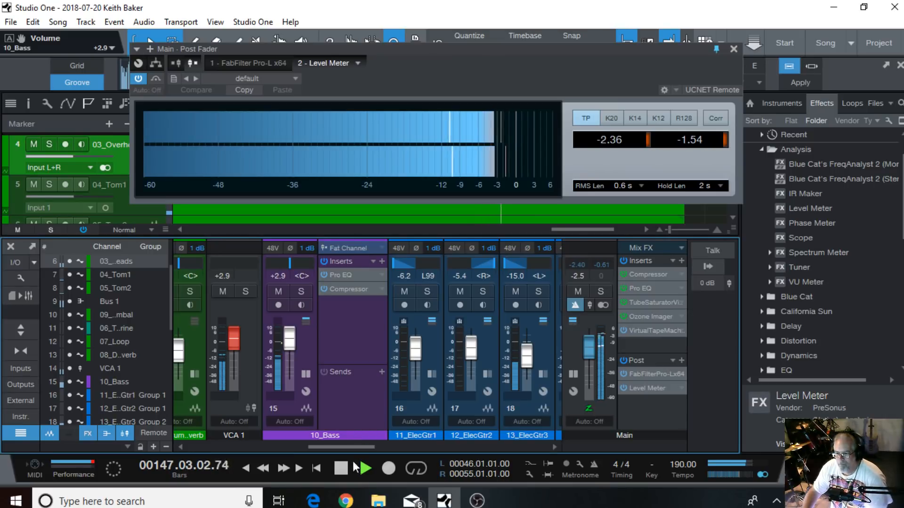
left_click(306, 374)
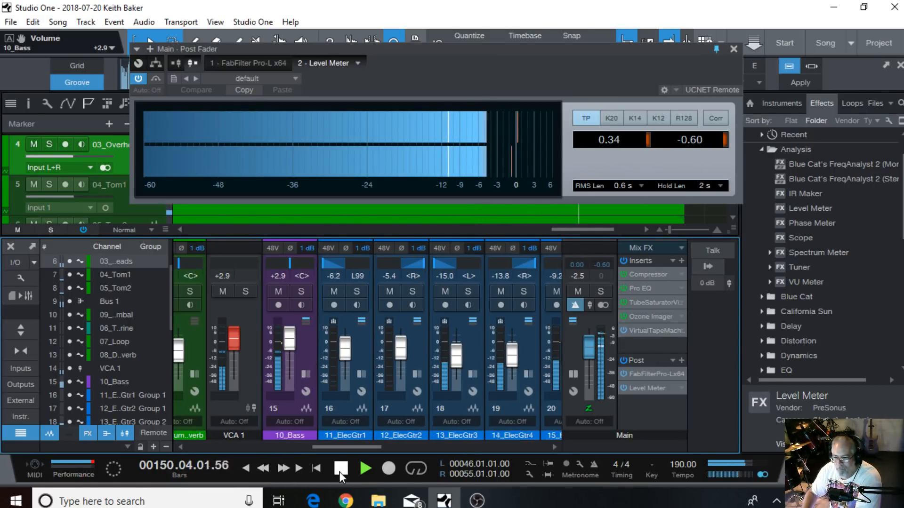
Stop playback and close the Level Meter, and play the song again from bar 1 with the lead vocal channels in view
left_click_drag(352, 445, 423, 448)
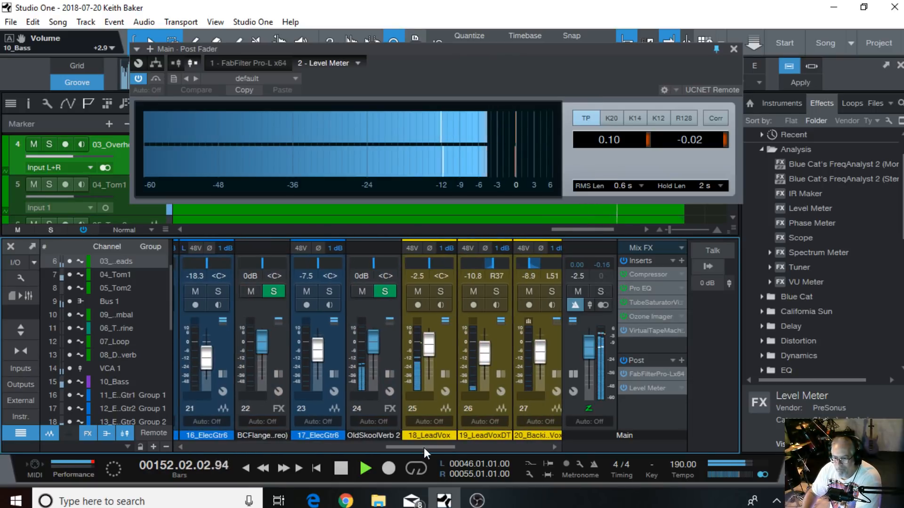
left_click(343, 470)
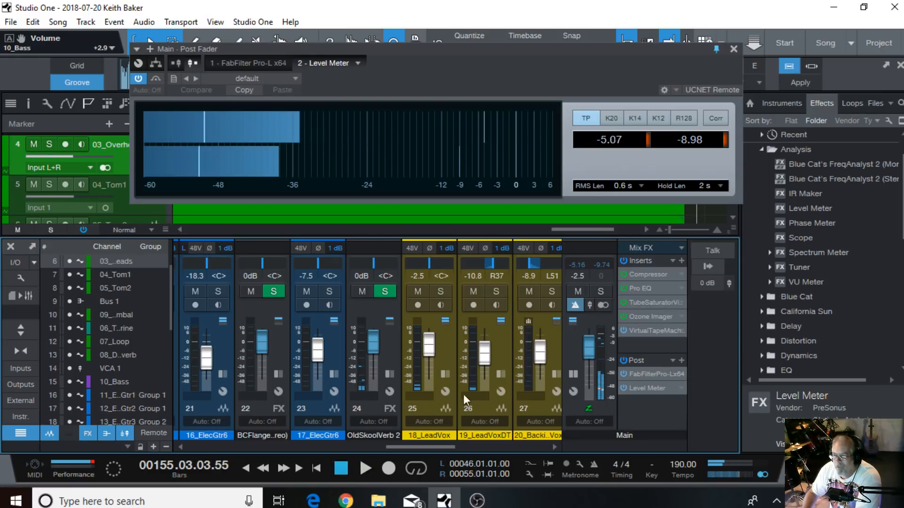
left_click(733, 49)
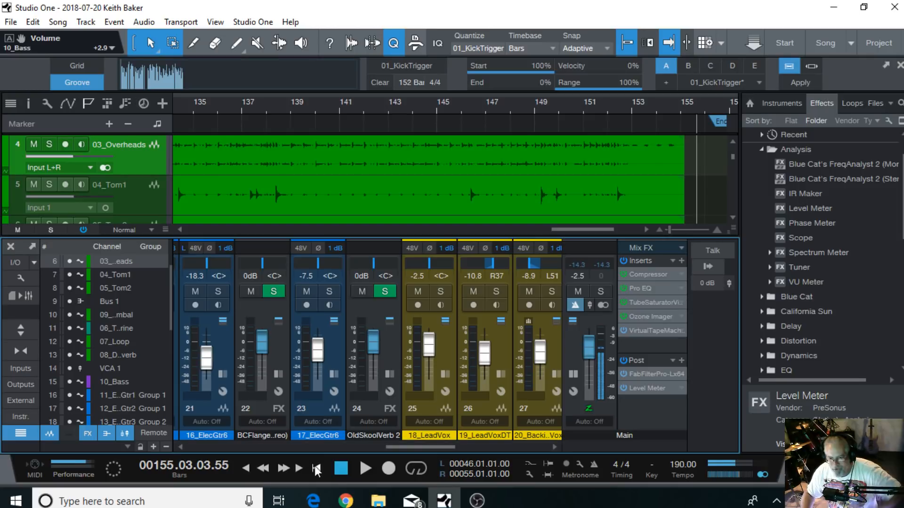
left_click(247, 464)
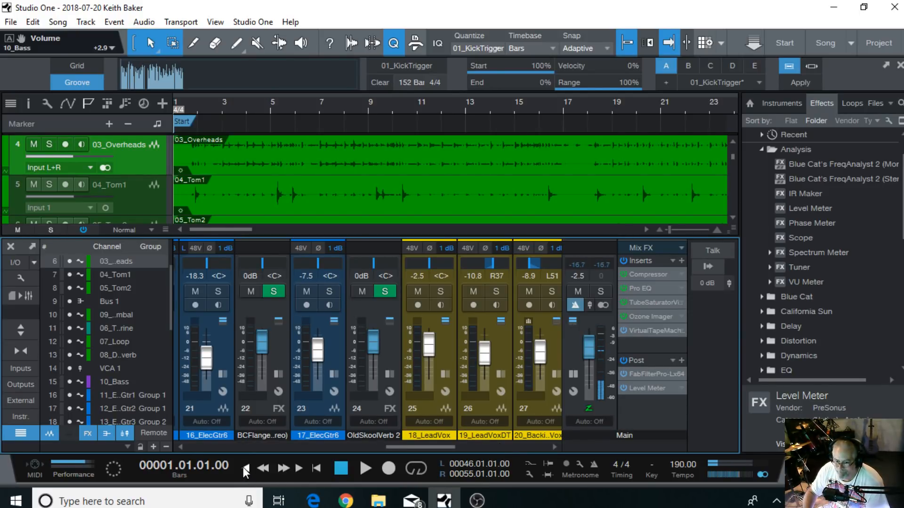
left_click(362, 467)
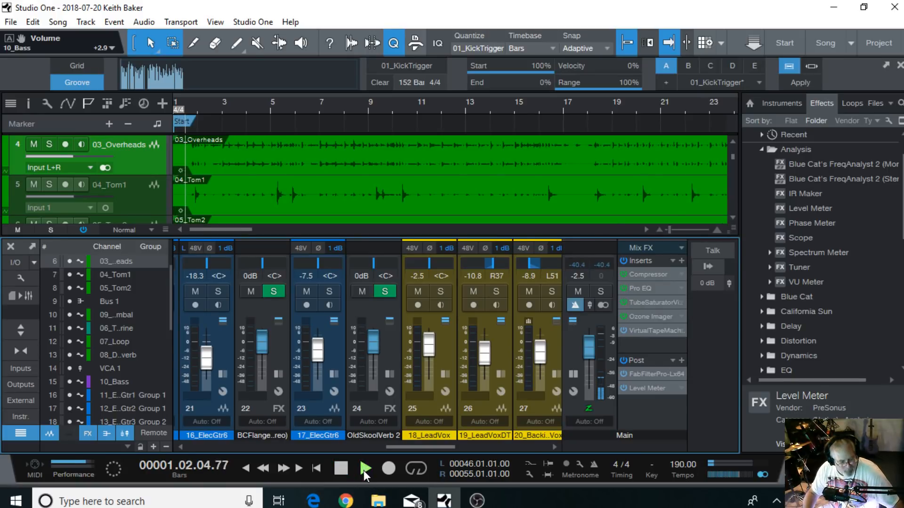